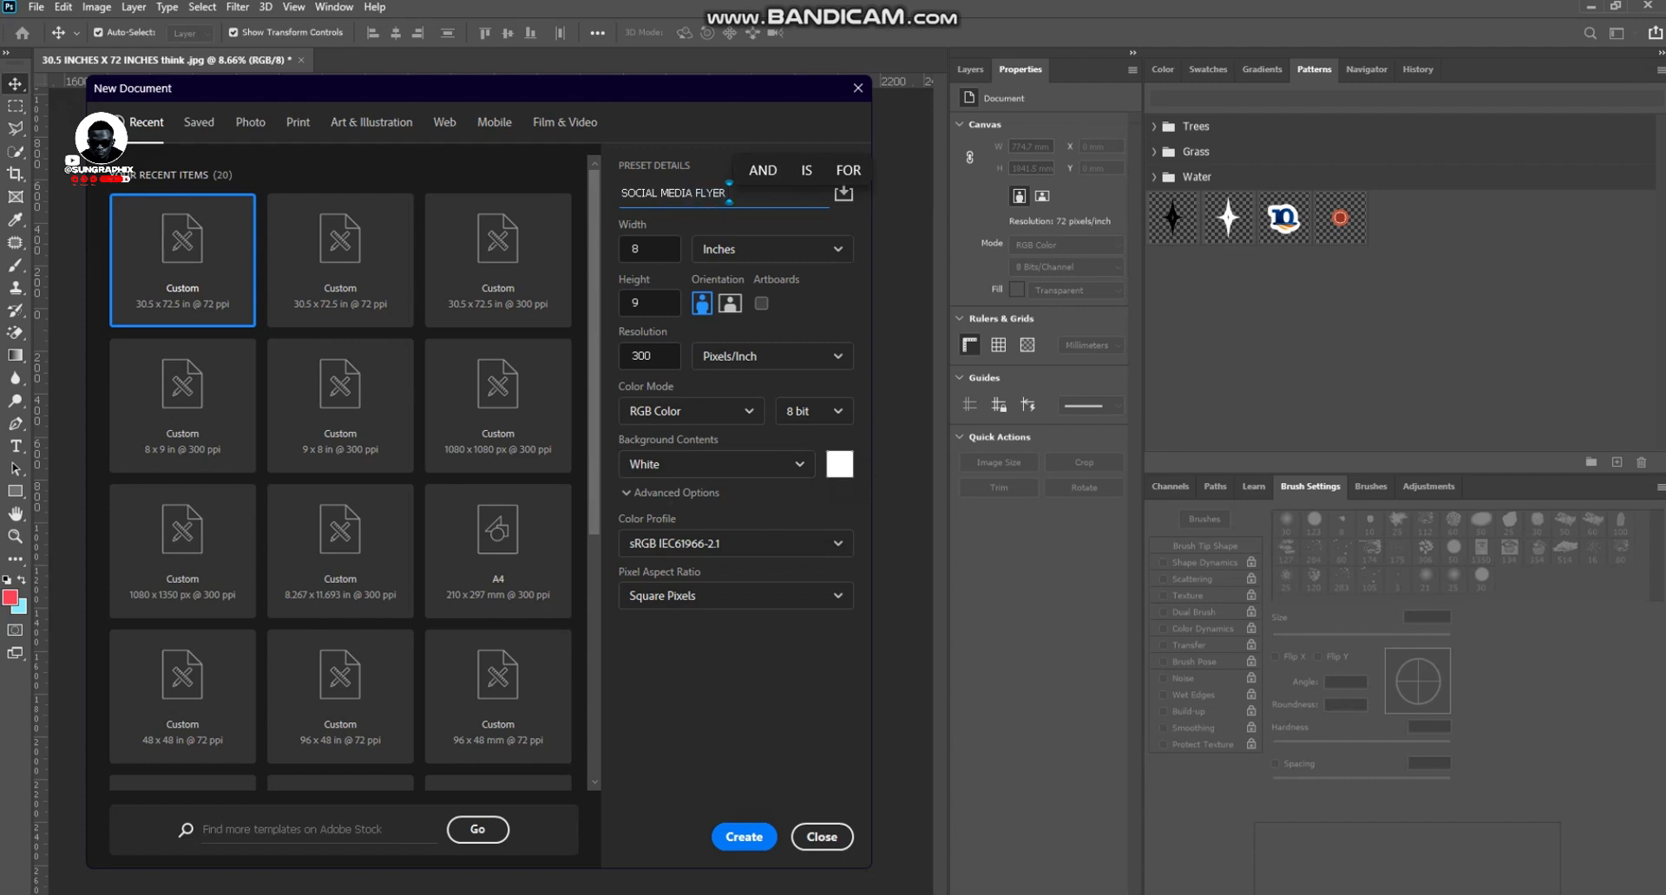
Create an 8 × 9 inch, 300 ppi RGB document named SOCIAL MEDIA FLYER DESIGN with a white background
left_click(771, 225)
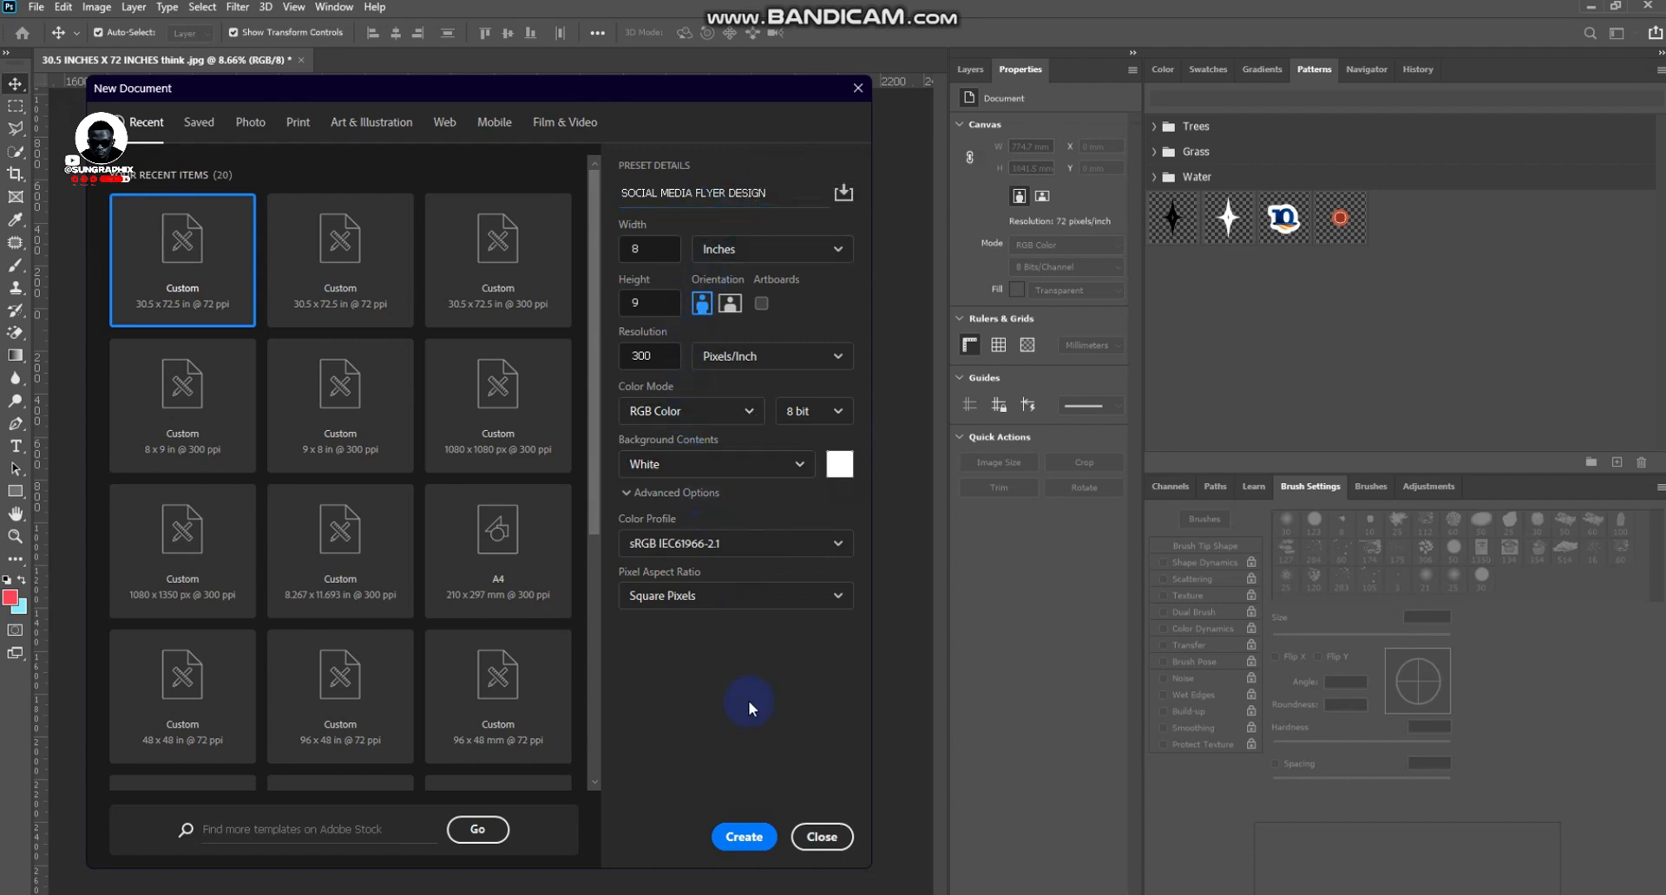
left_click(738, 847)
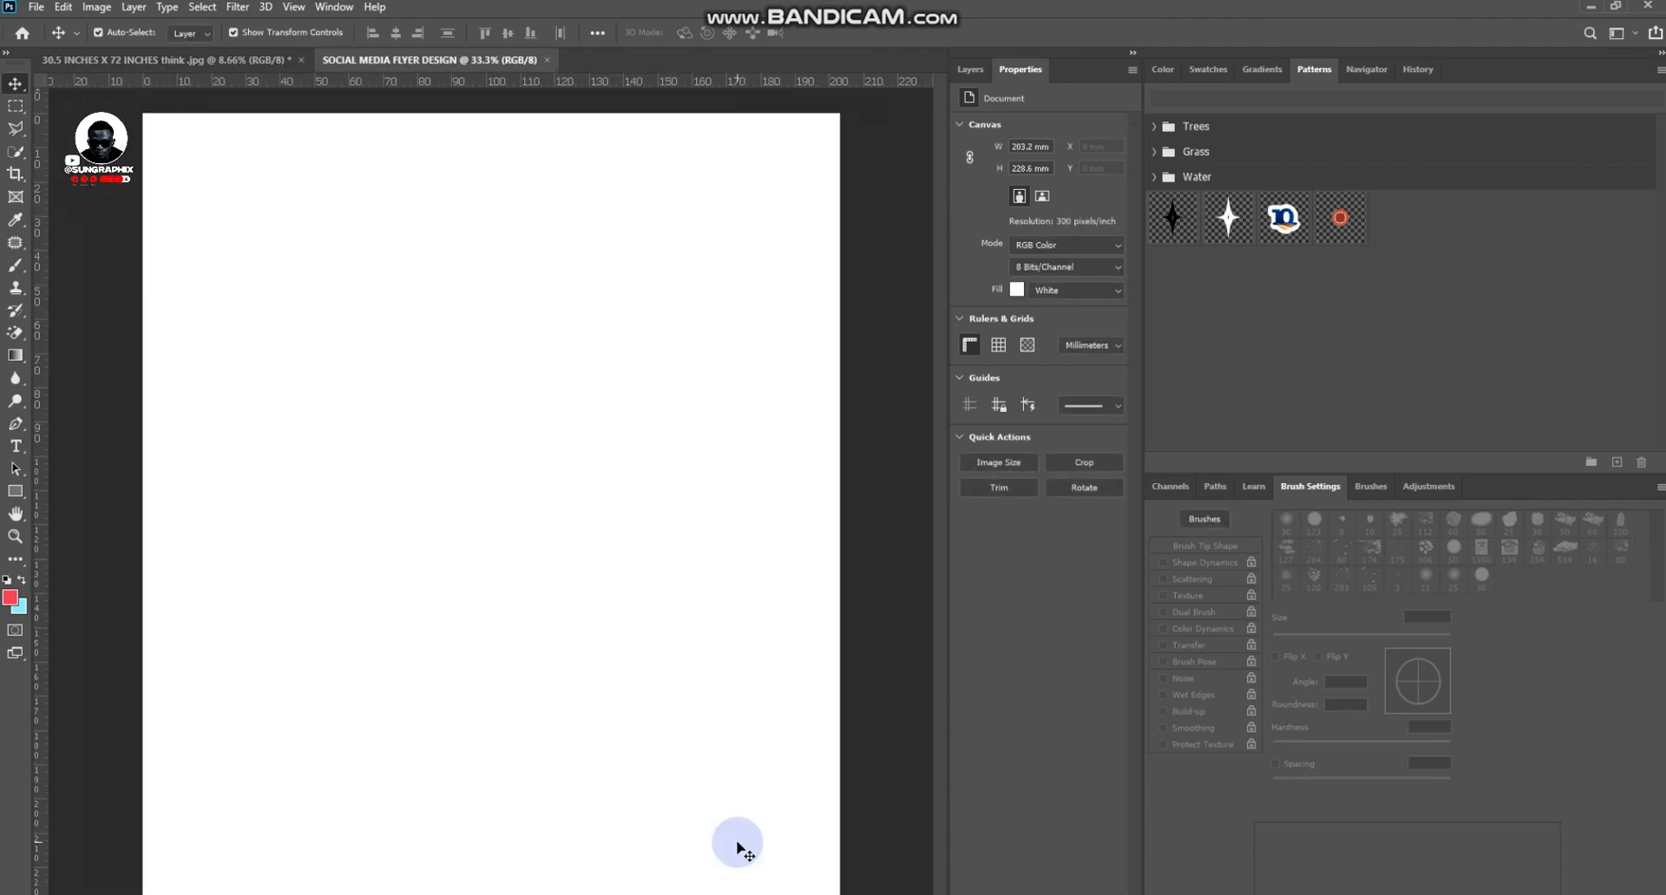
Add a guide layout to the canvas with 1 in margins on all four sides
left_click(293, 7)
left_click(368, 558)
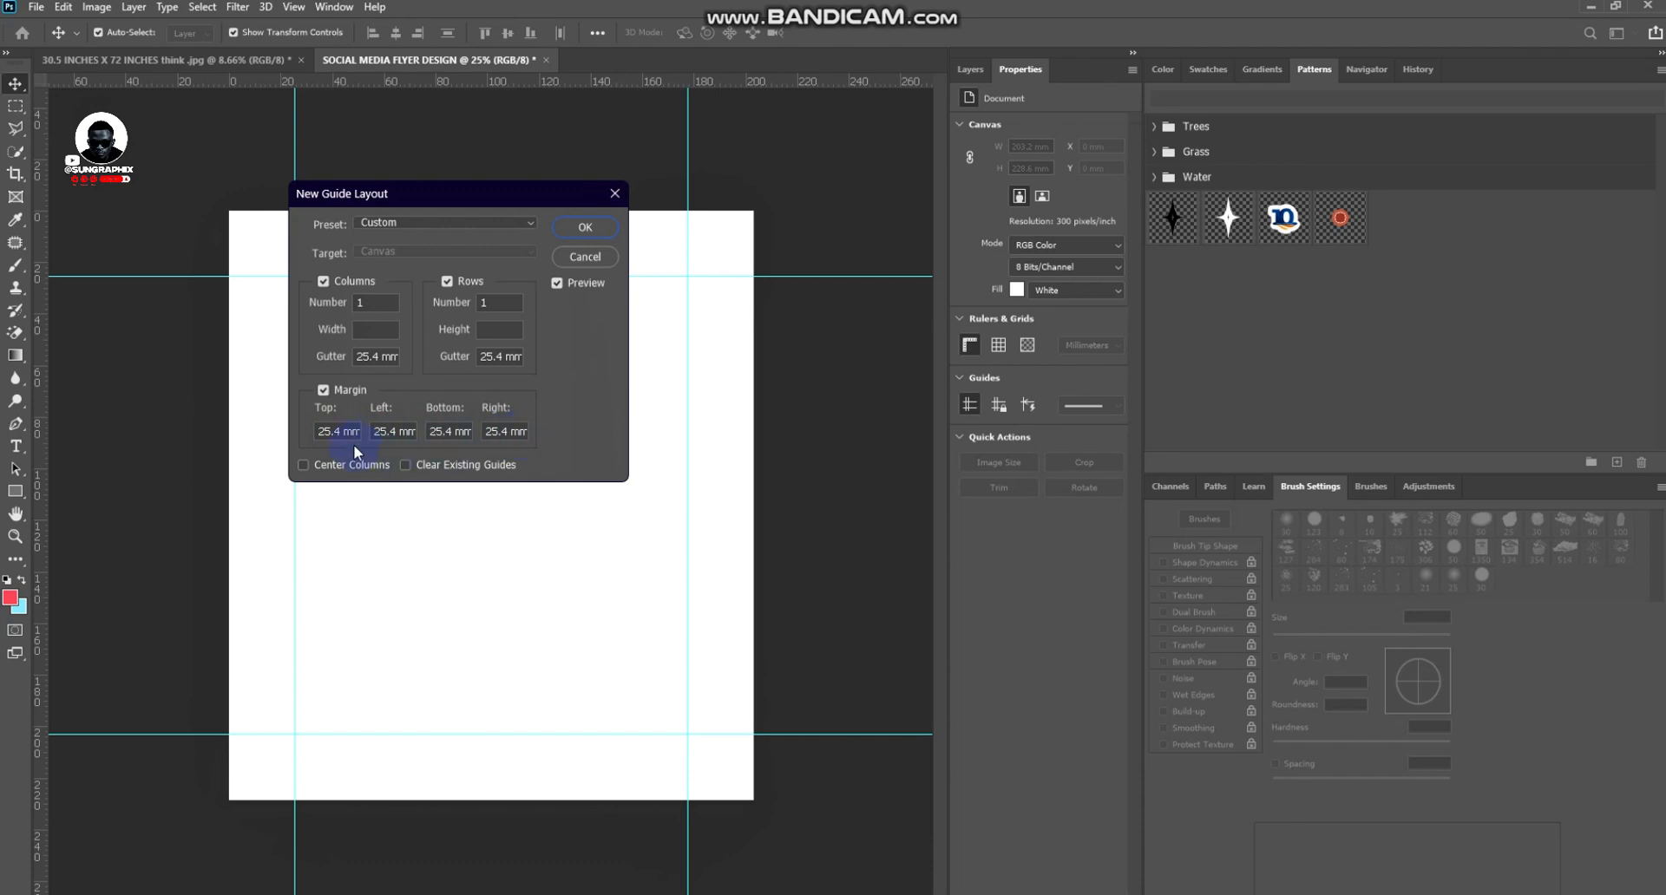
double_click(318, 429)
type("1")
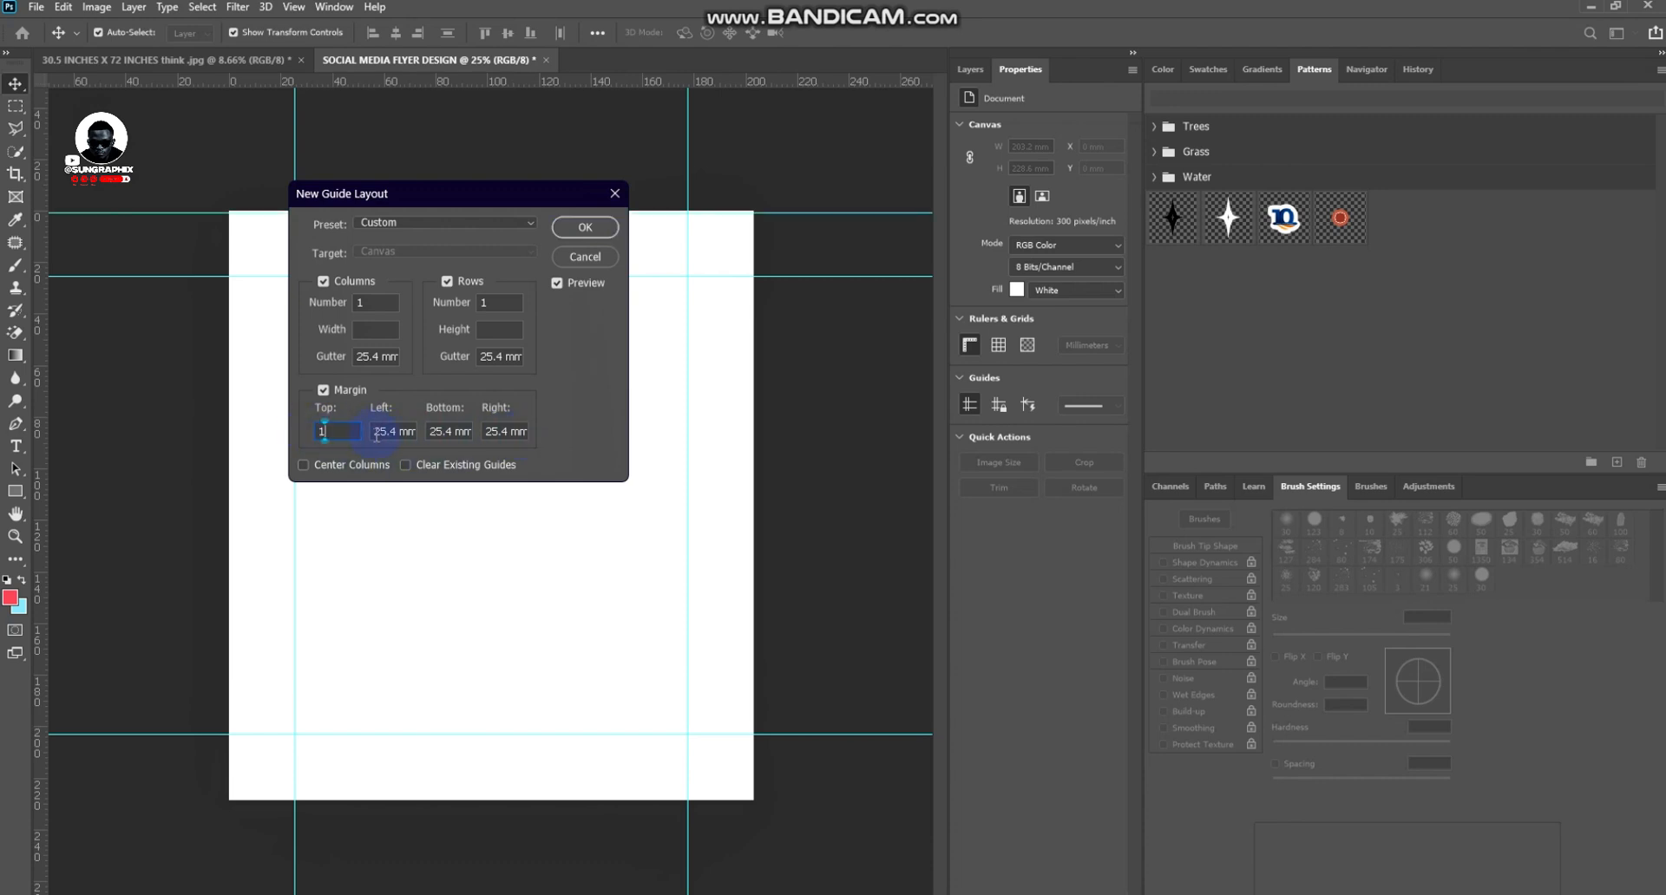
type("in")
double_click(378, 434)
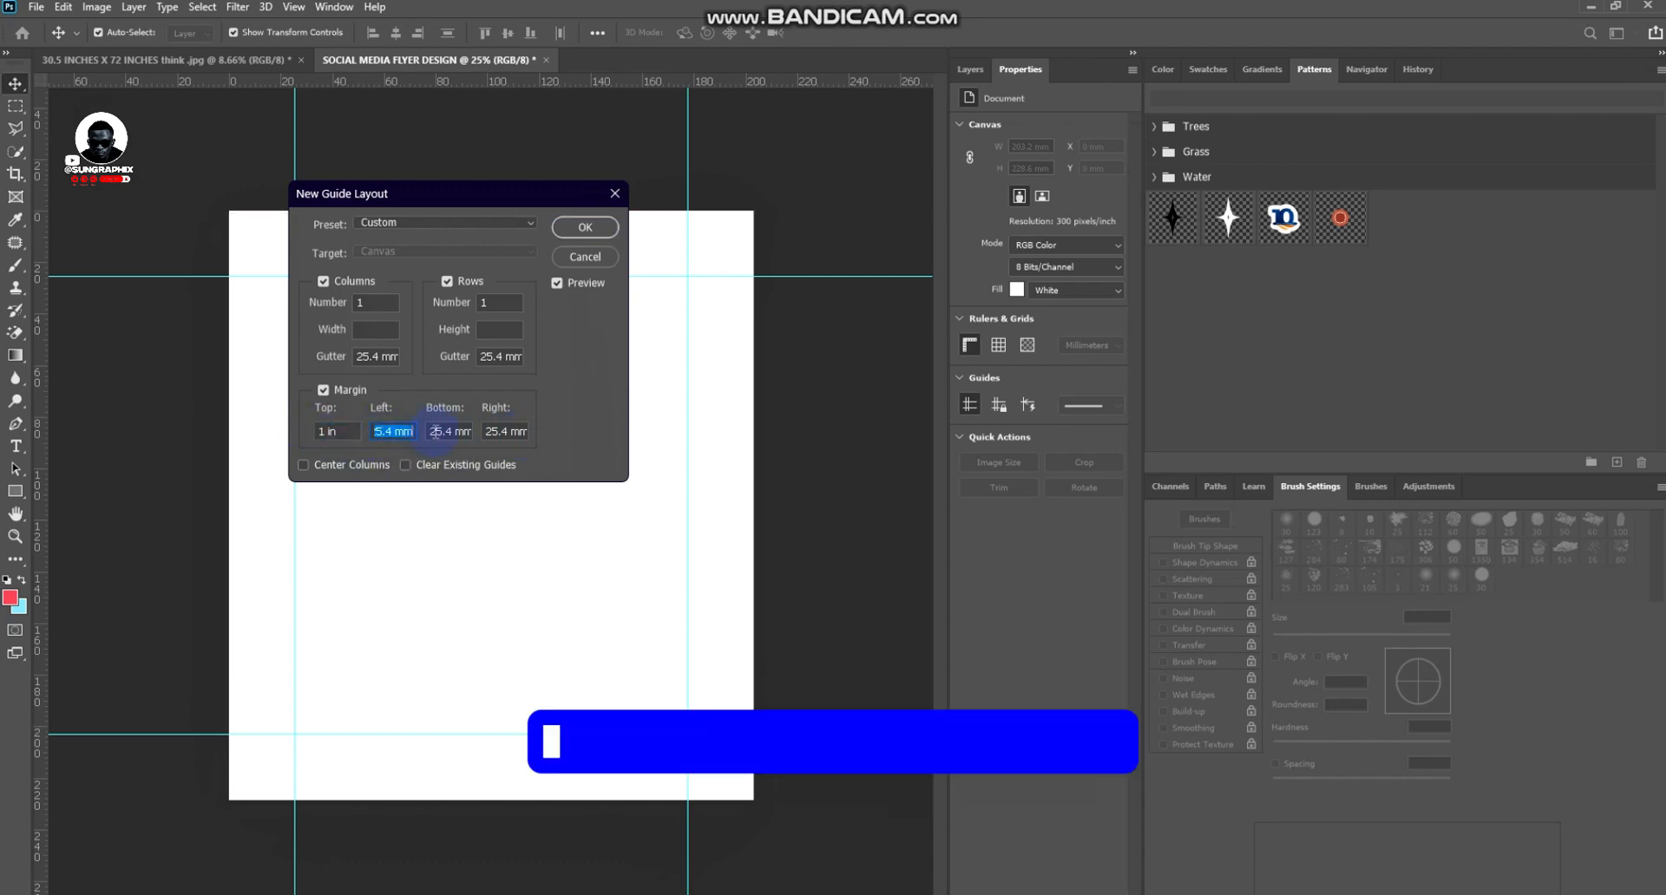
type("1in")
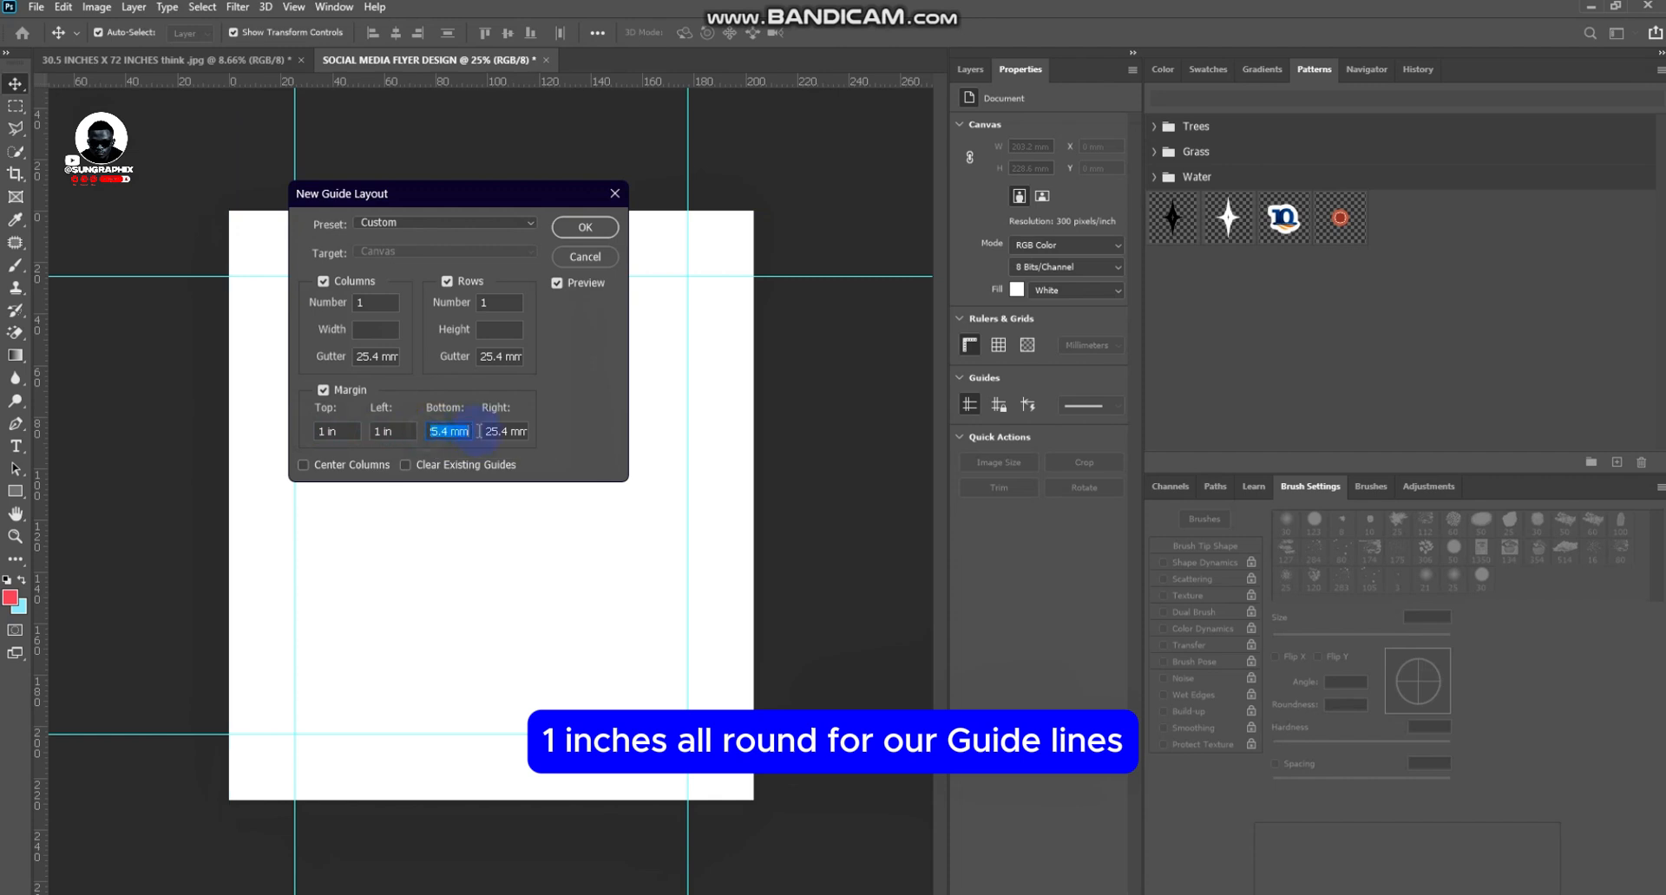
type("1in1in")
left_click(599, 232)
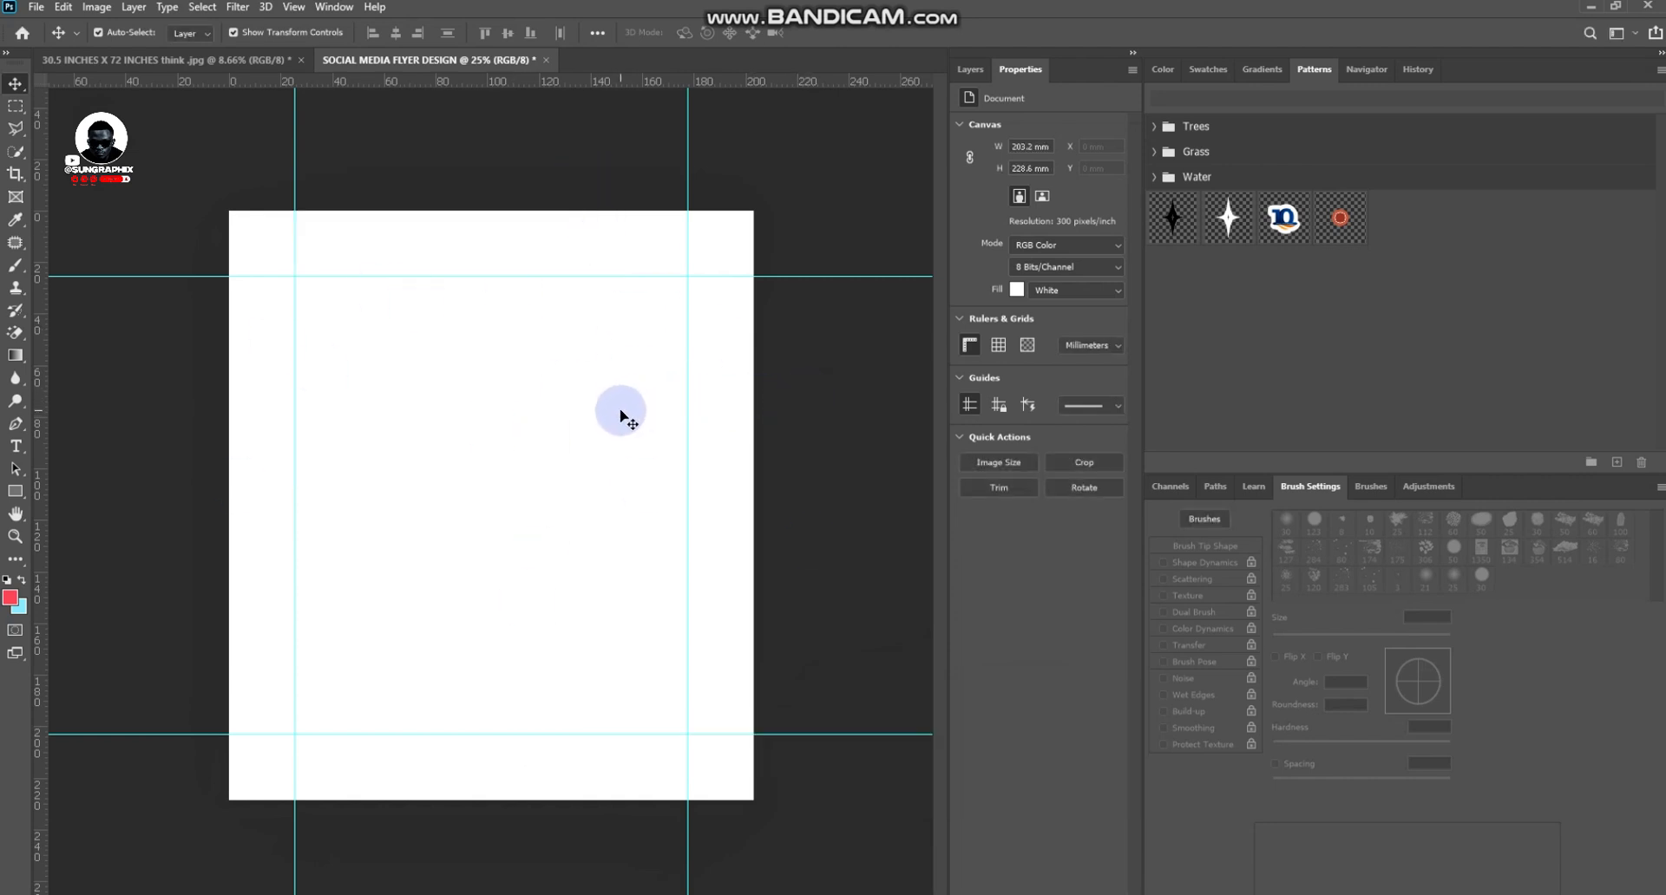
Unlock the background layer and fill it with the light blue background colour
left_click(970, 70)
left_click(1113, 179)
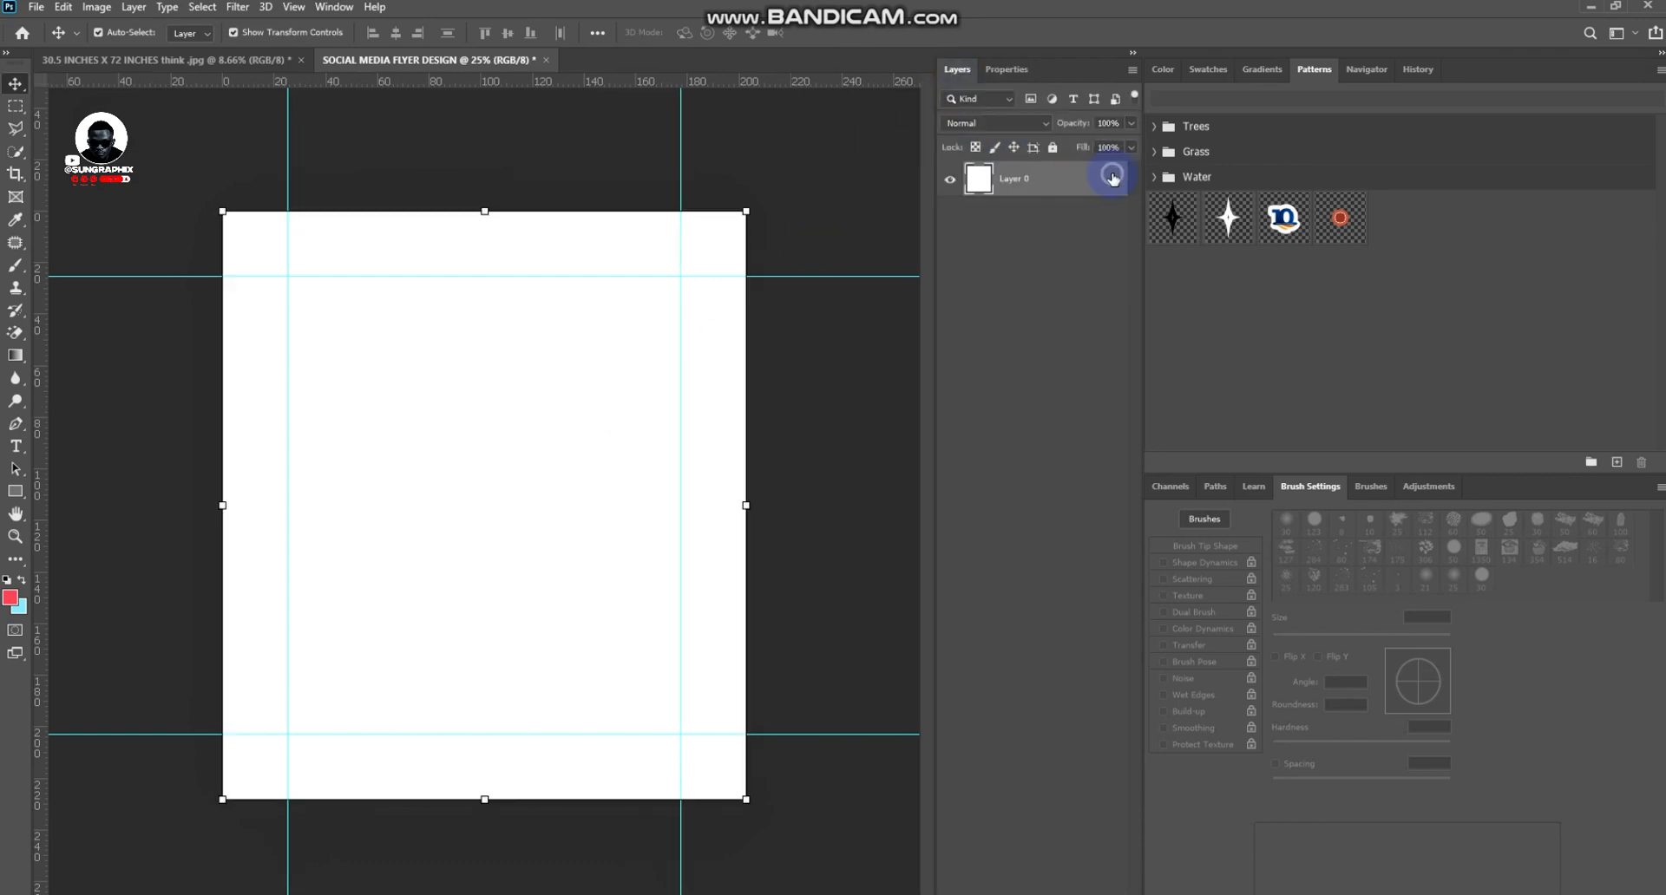
key("ctrl+BackSpace")
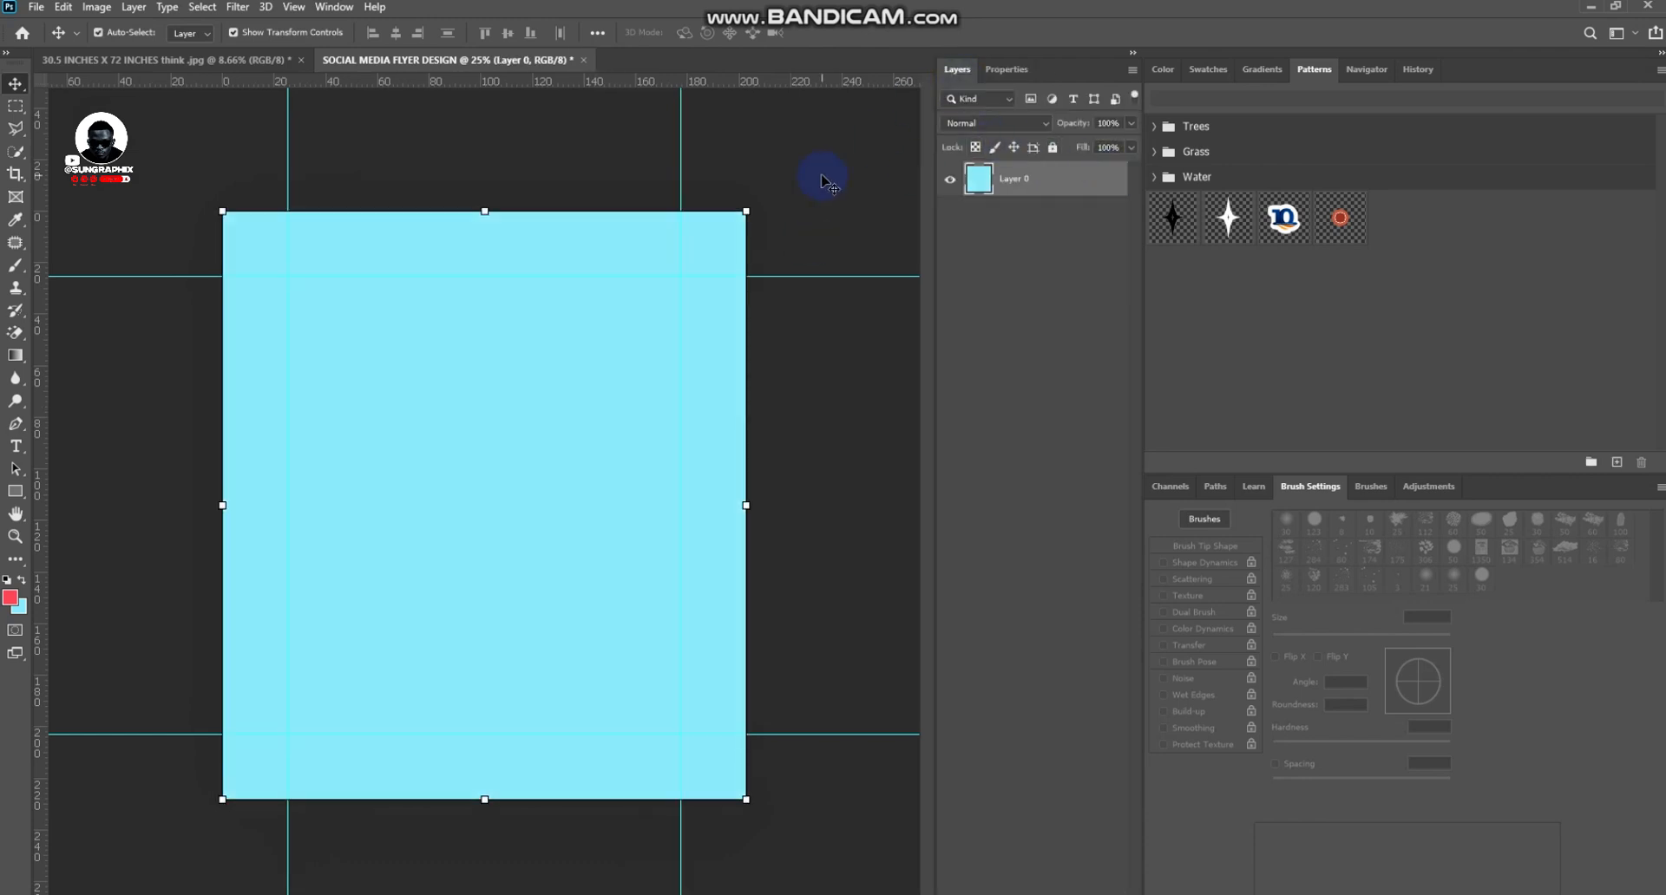
left_click(822, 180)
Place the photo of the woman in glasses and a teal top from the Downloads folder into the flyer
mouse_move(414, 893)
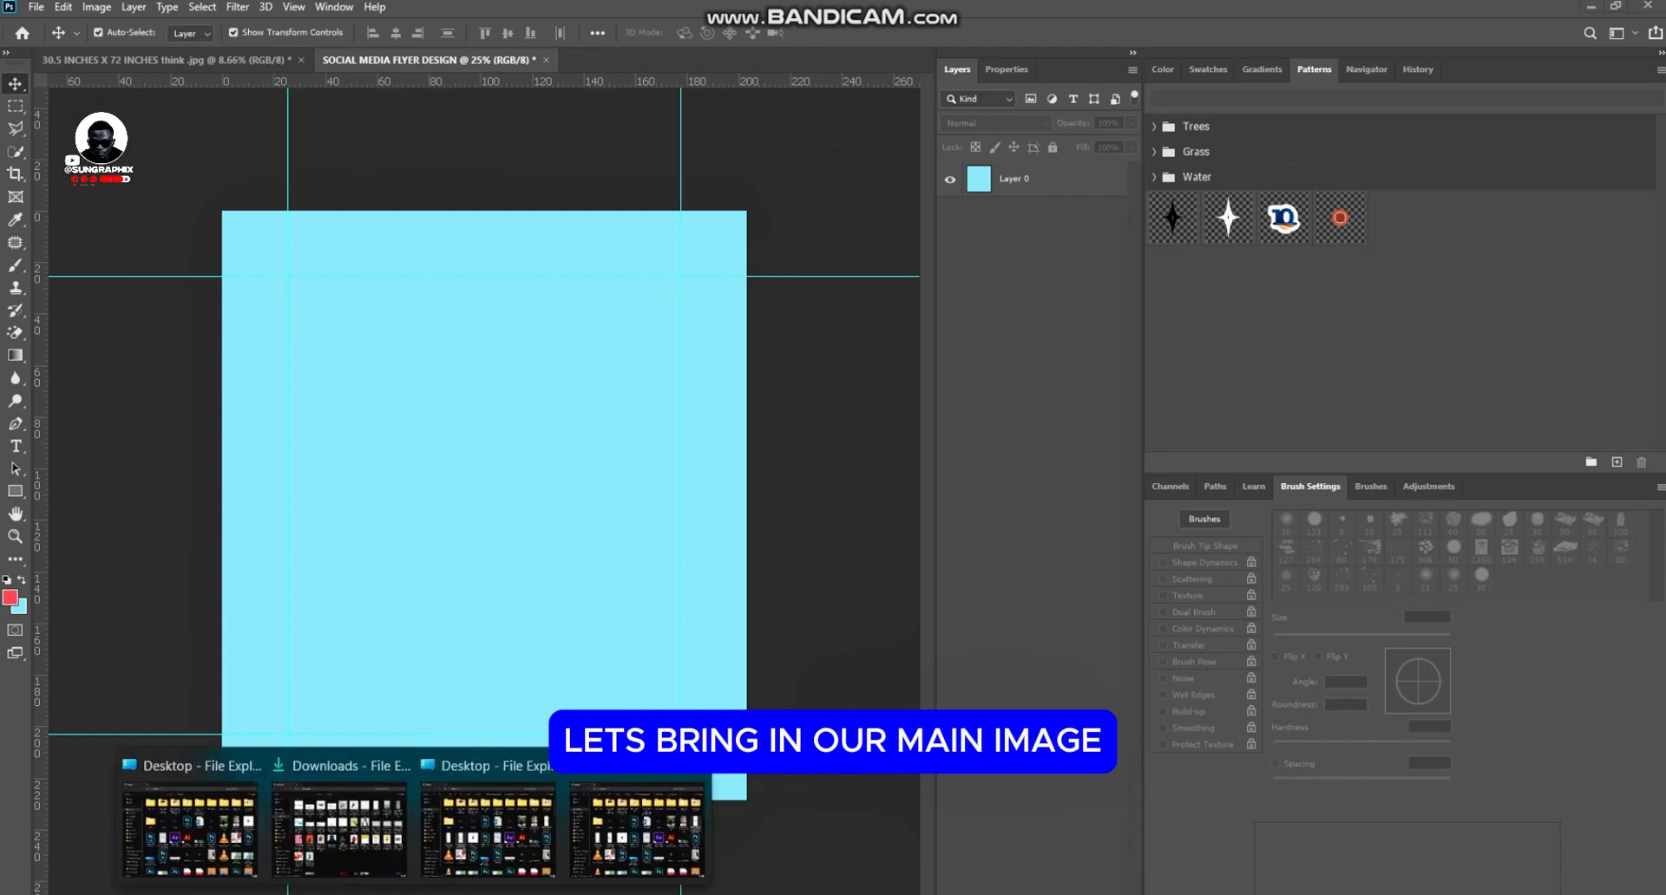
left_click(610, 835)
left_click(561, 358)
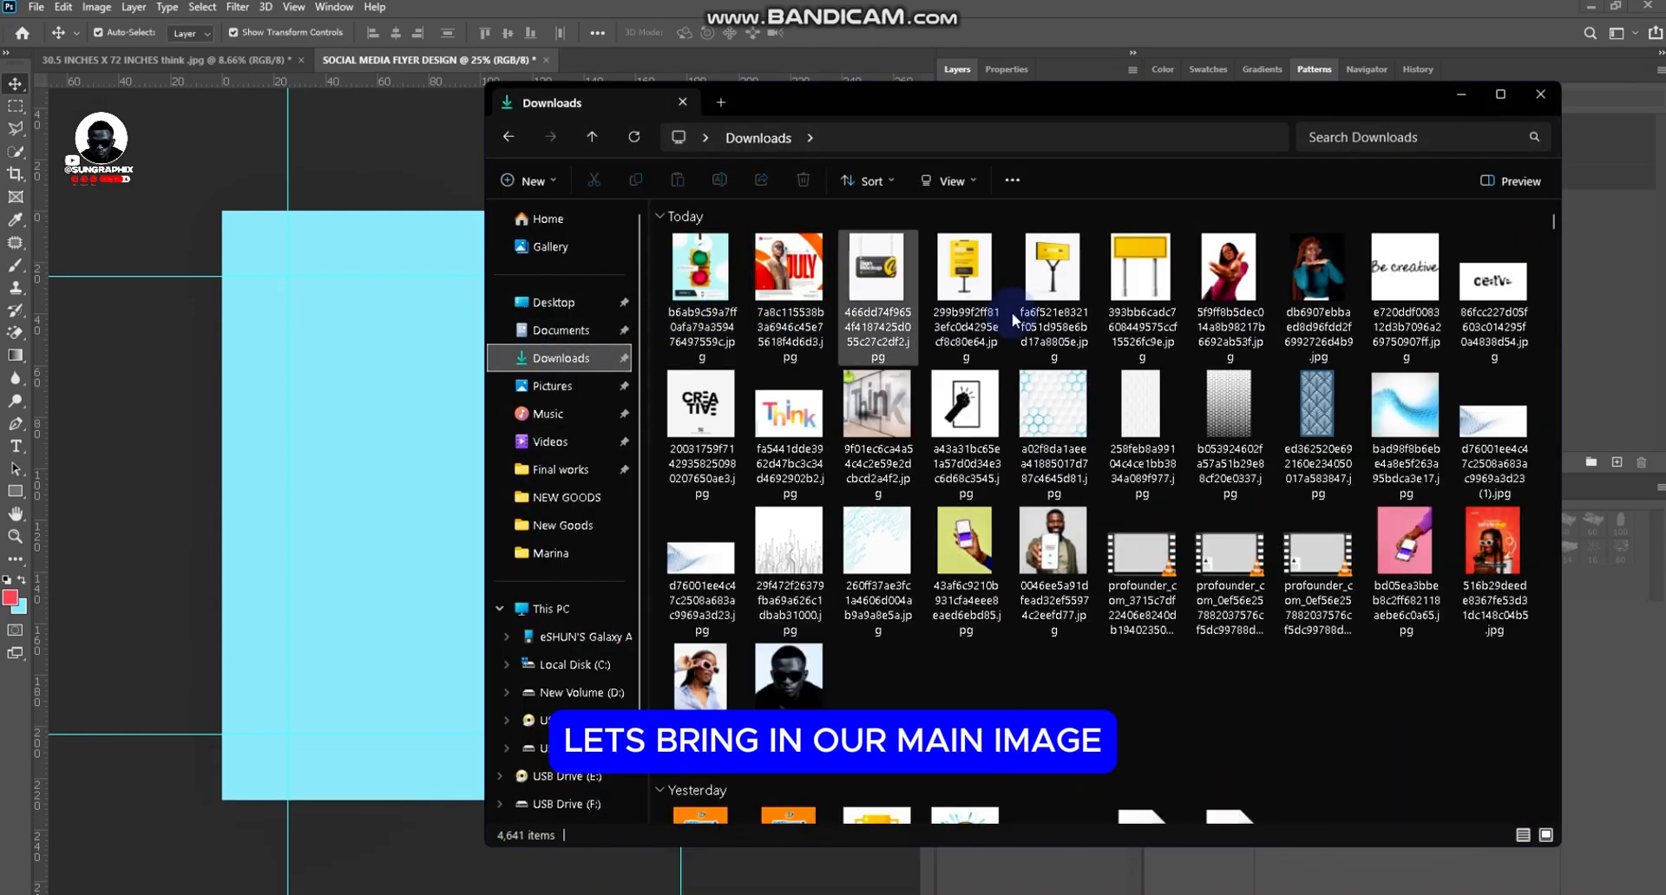
left_click_drag(1305, 256, 368, 562)
key("Return")
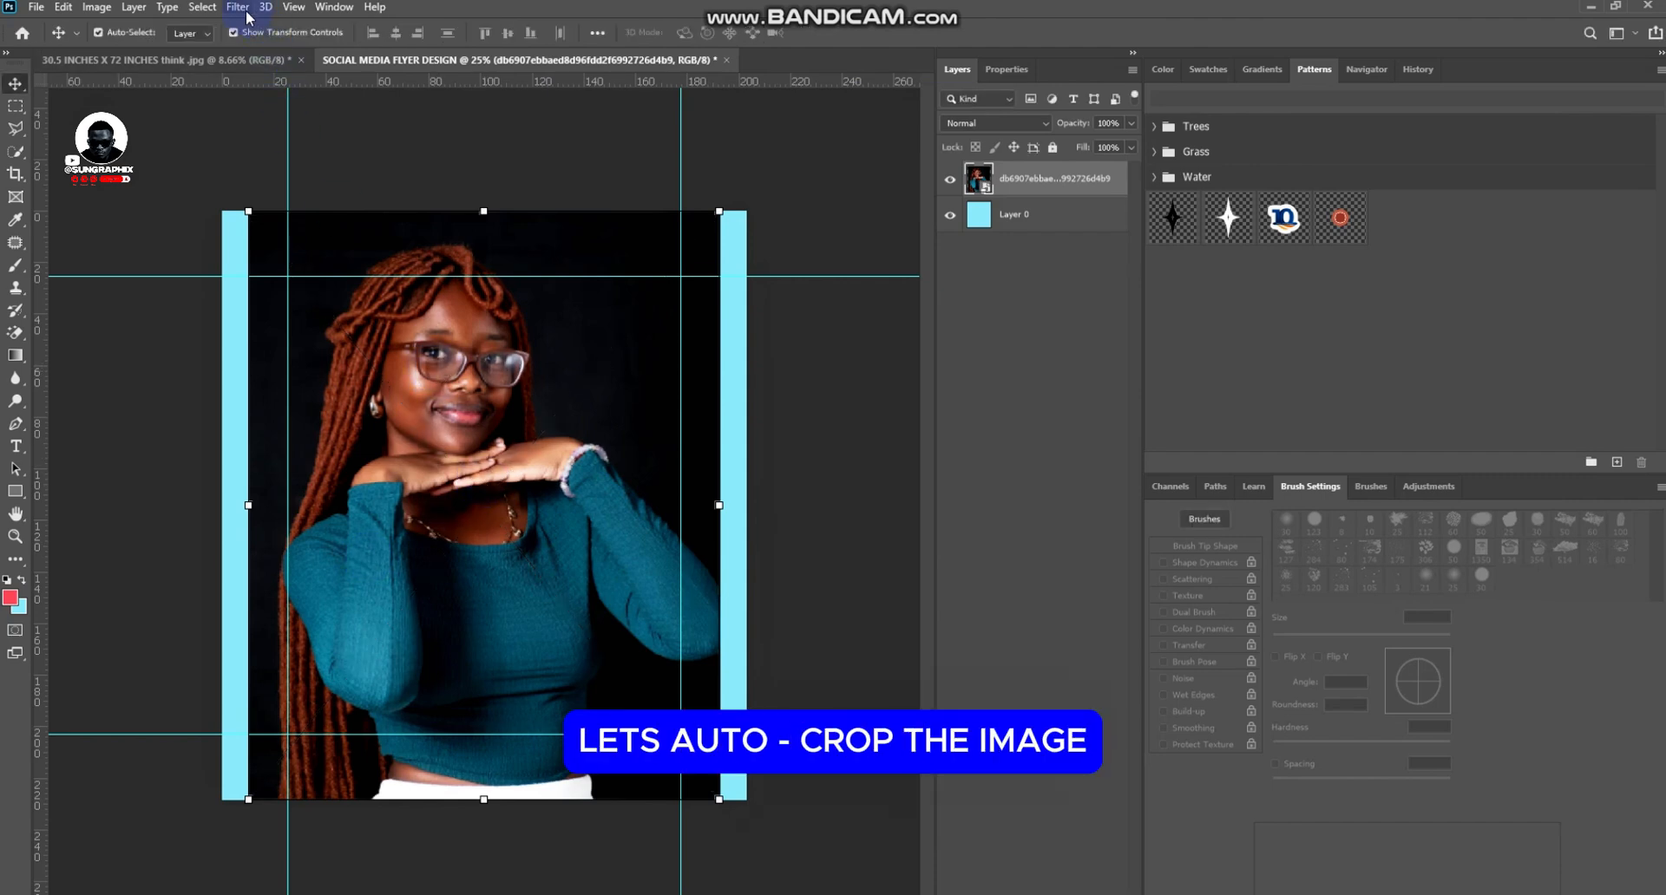
Select the woman as the subject of the placed photo and copy the selection to a new layer
left_click(202, 7)
left_click(276, 223)
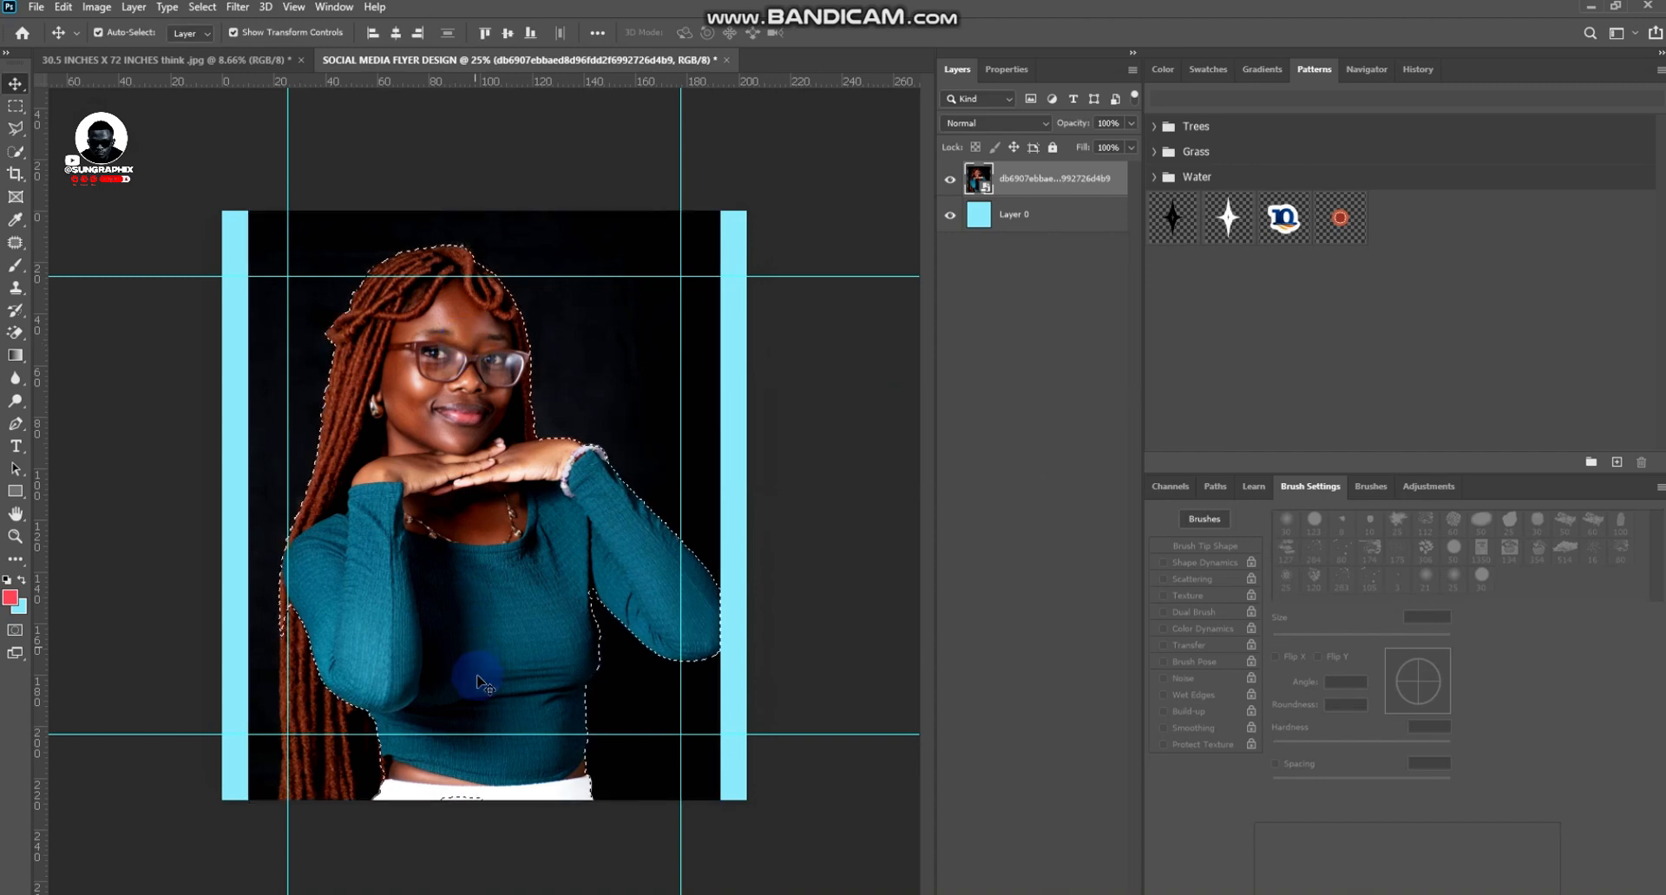
scroll(426, 548, "up", 4)
left_click_drag(474, 573, 485, 311)
left_click_drag(497, 448, 491, 528)
scroll(491, 528, "down", 4)
key("ctrl+j")
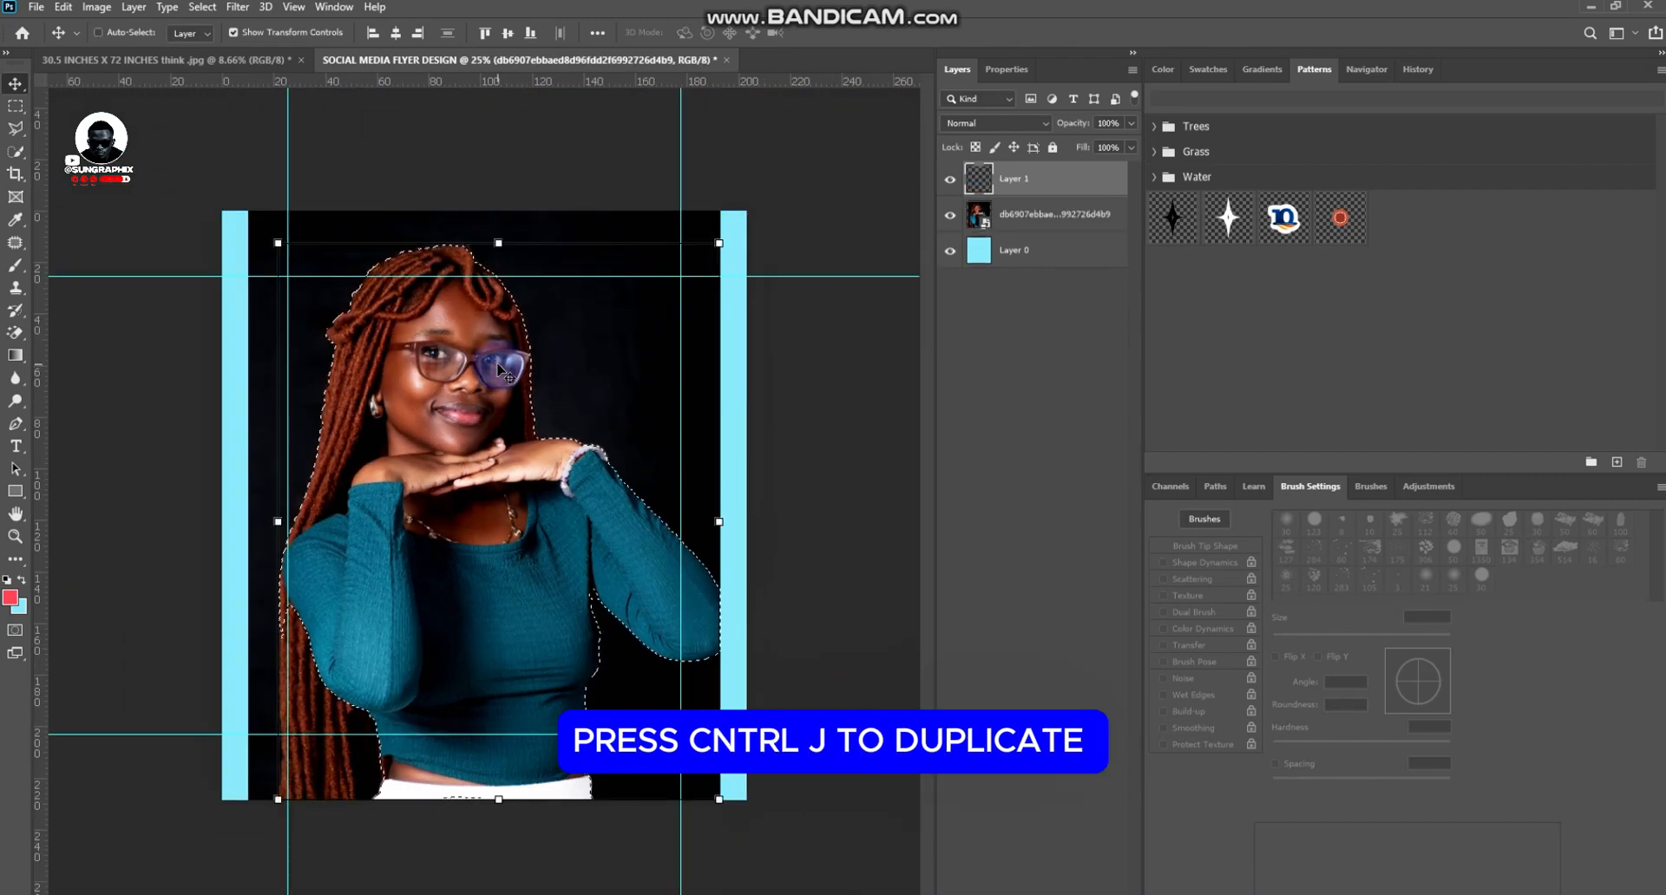
Delete the original photo layer and move the cut-out woman down and slightly right on the canvas
left_click(1022, 209)
left_click(951, 215)
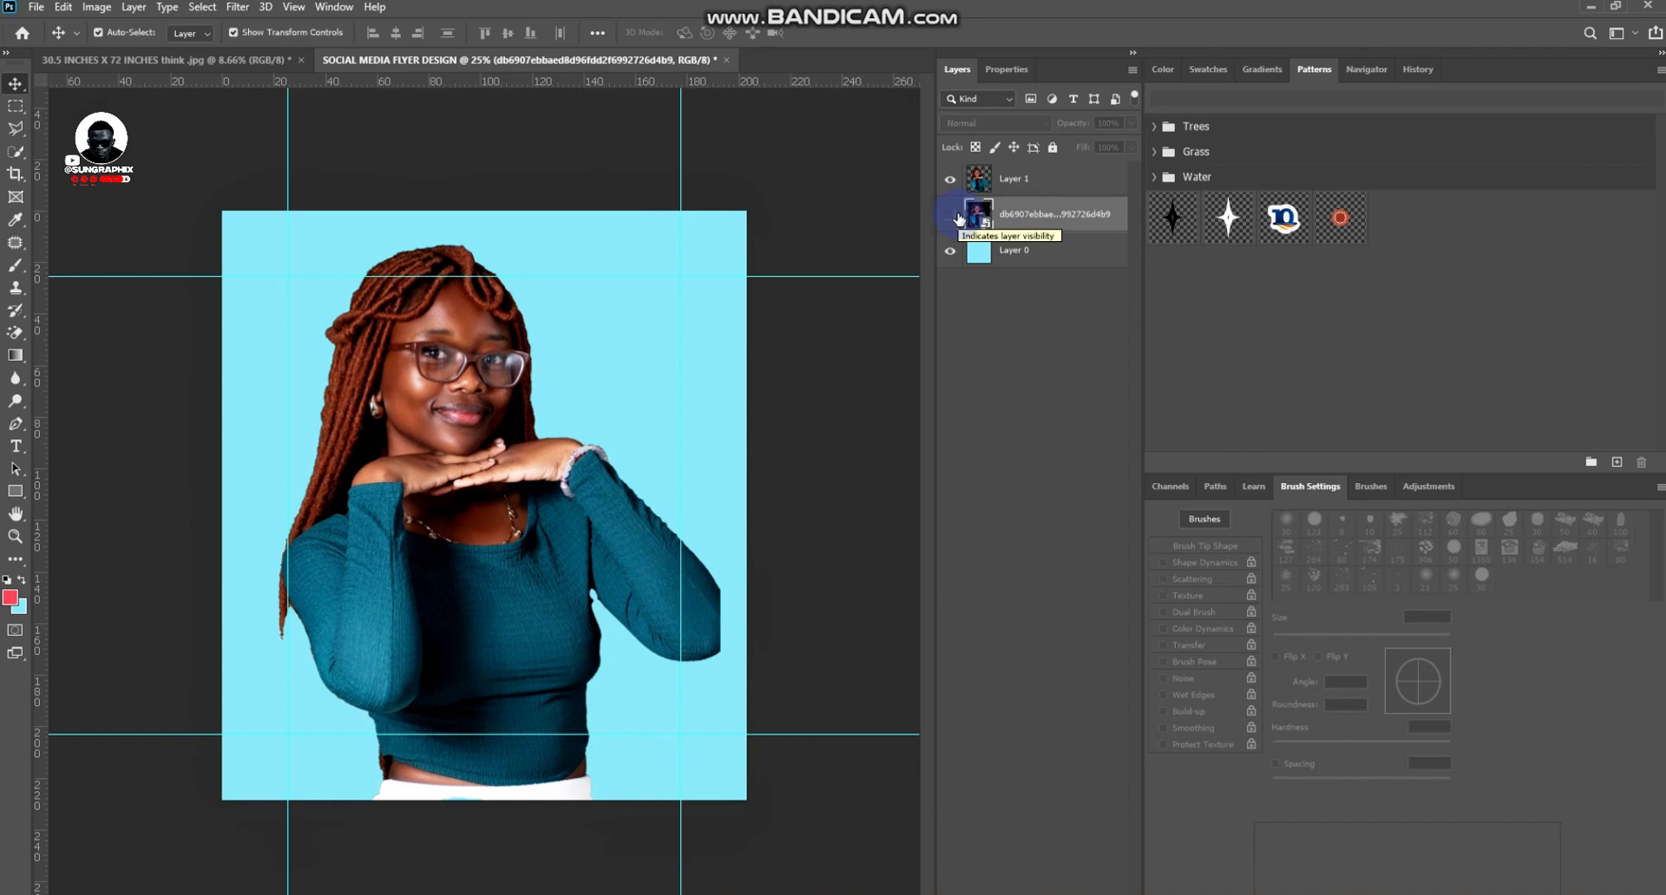
left_click(955, 215)
left_click(954, 215)
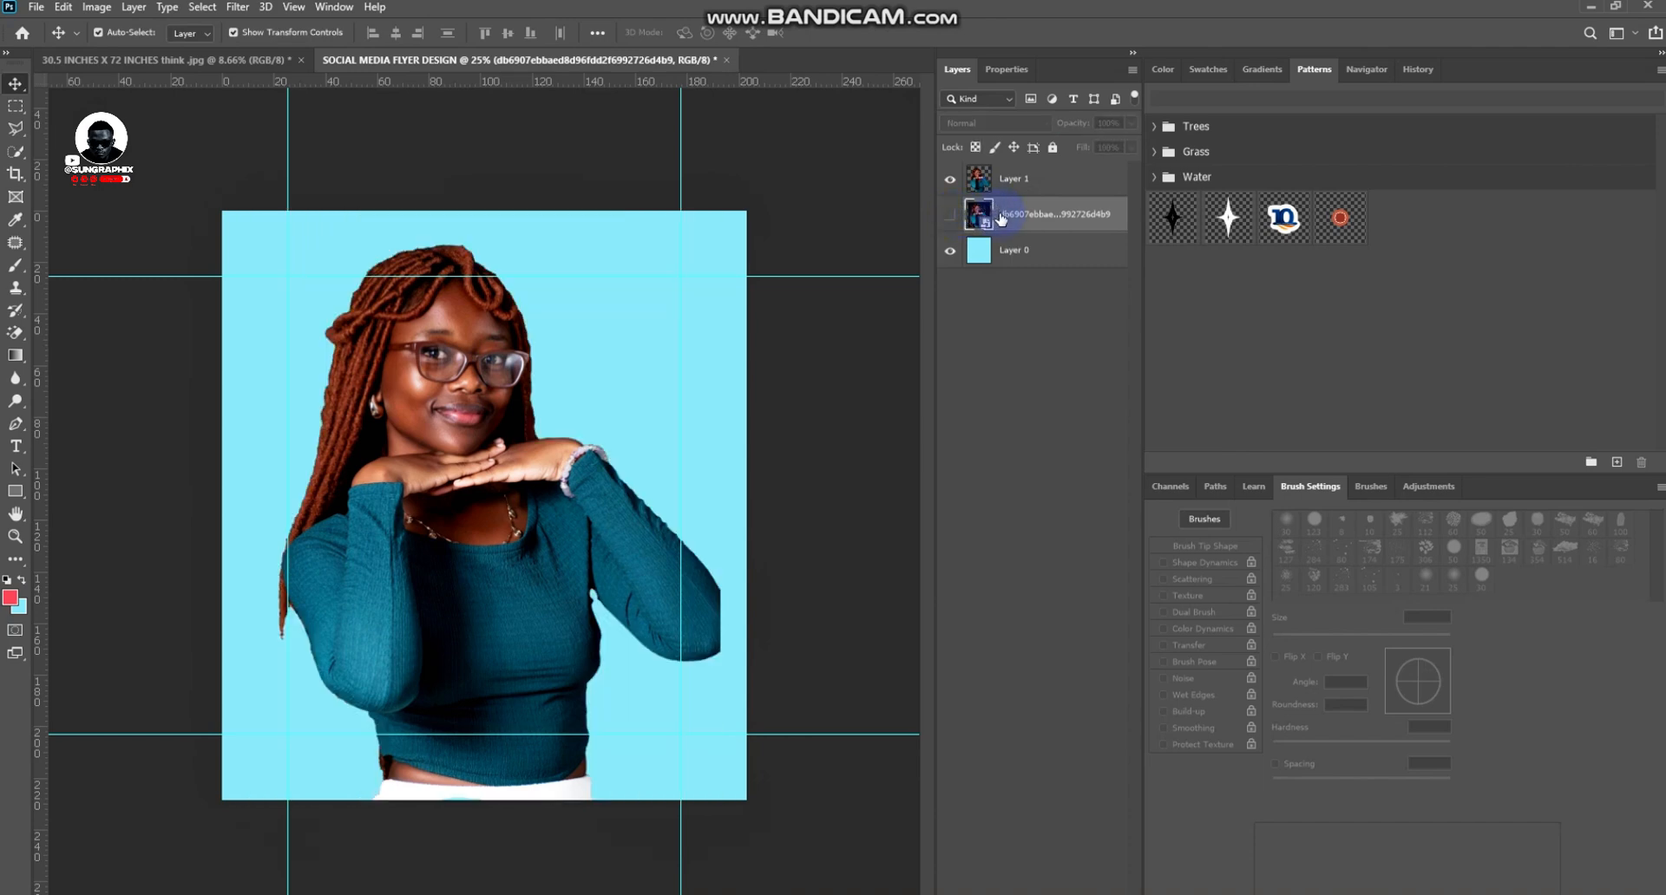
key("Delete")
left_click_drag(470, 250, 513, 419)
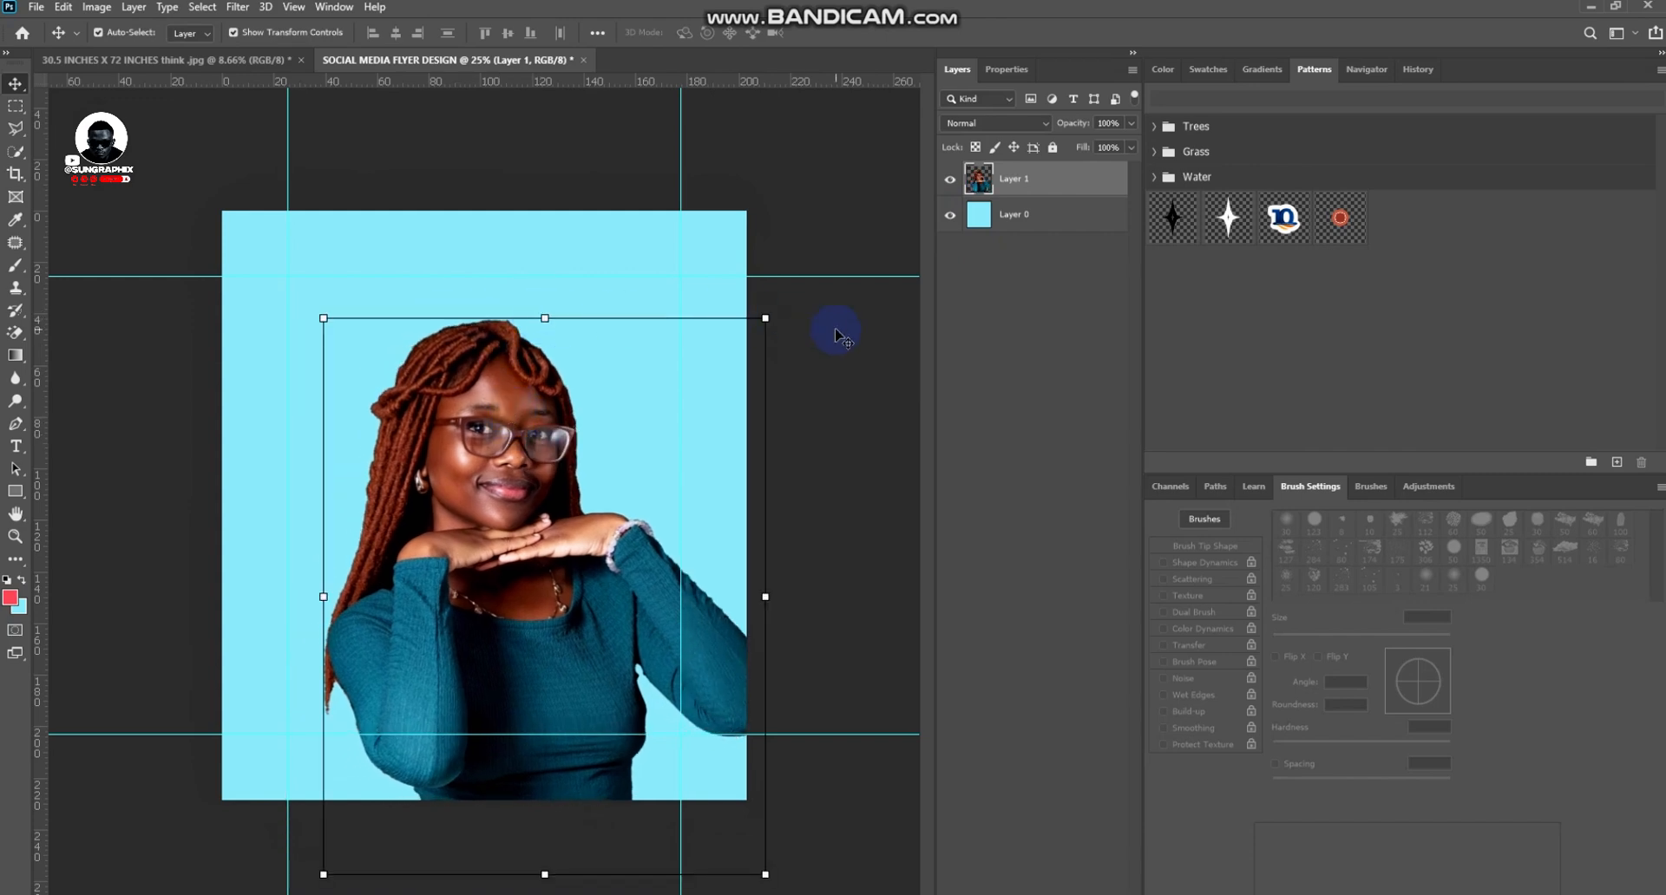
In Camera Raw, set Texture +47, Clarity +14, Exposure +0.40, Contrast +11, Vibrance +24, Saturation +17, Temperature -2 and Tint +11 for the cut-out
left_click(237, 7)
left_click(278, 117)
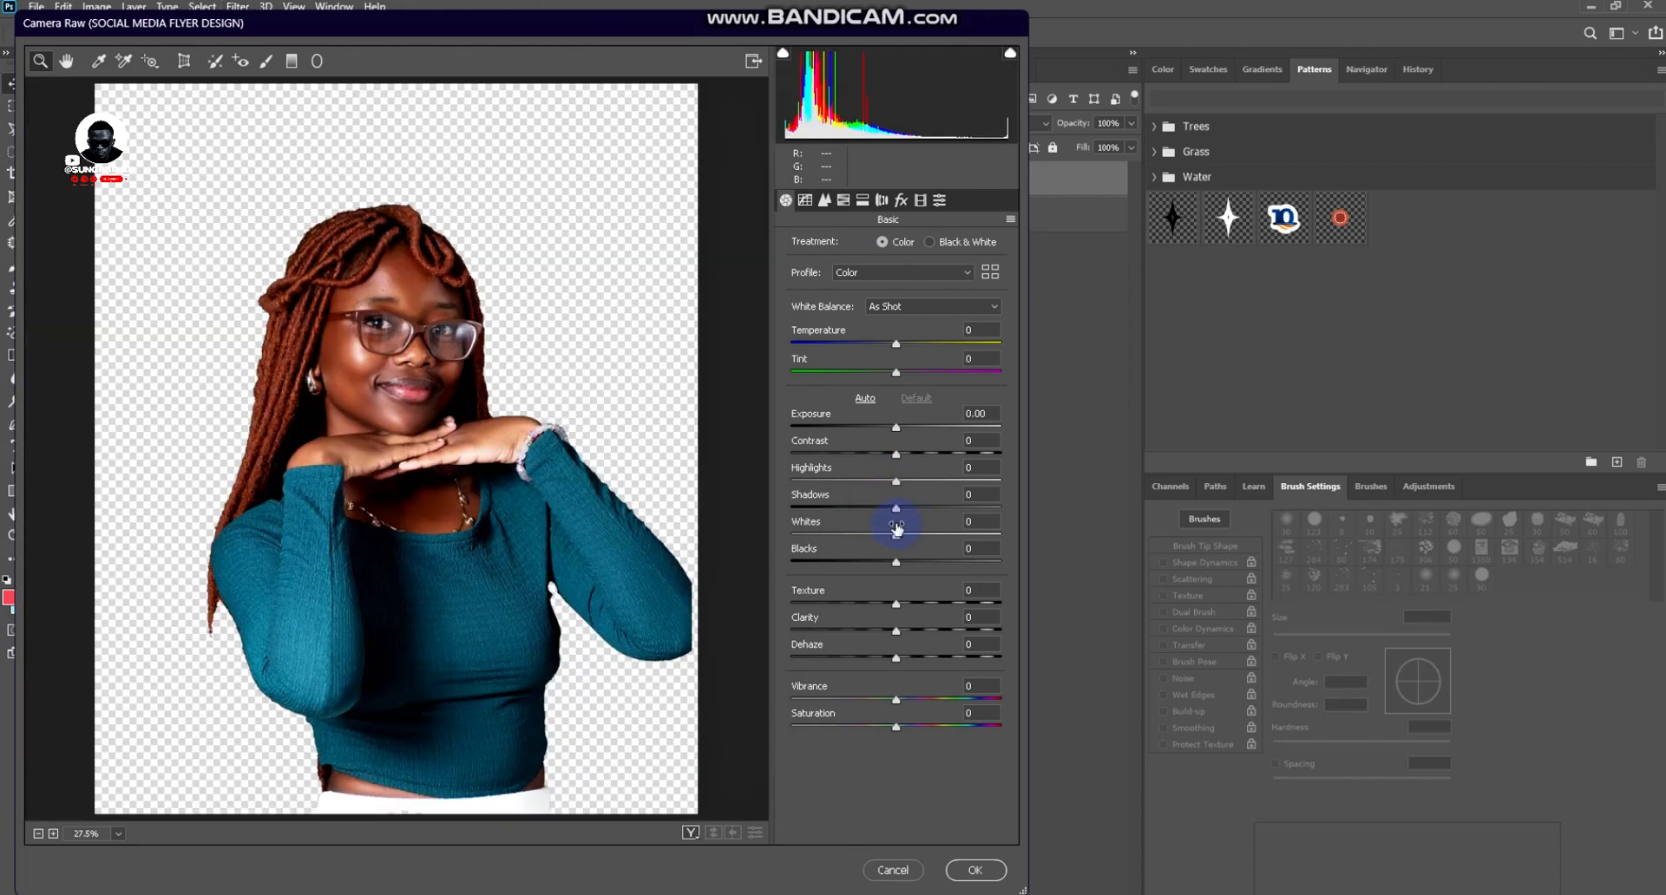
left_click_drag(896, 602, 931, 603)
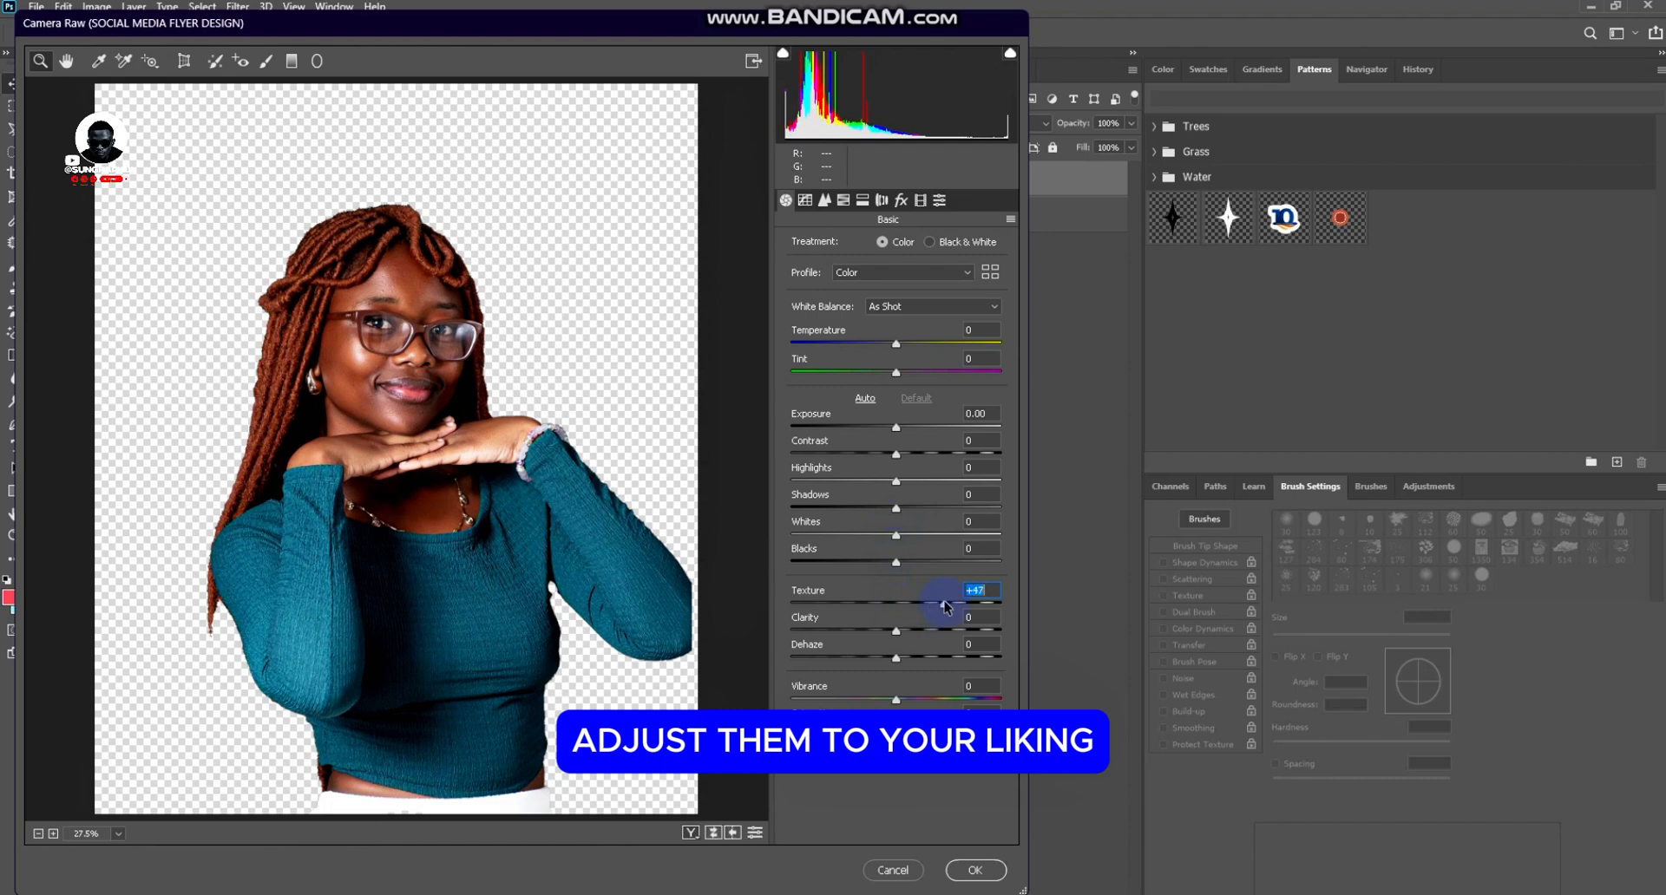
left_click_drag(898, 632, 901, 631)
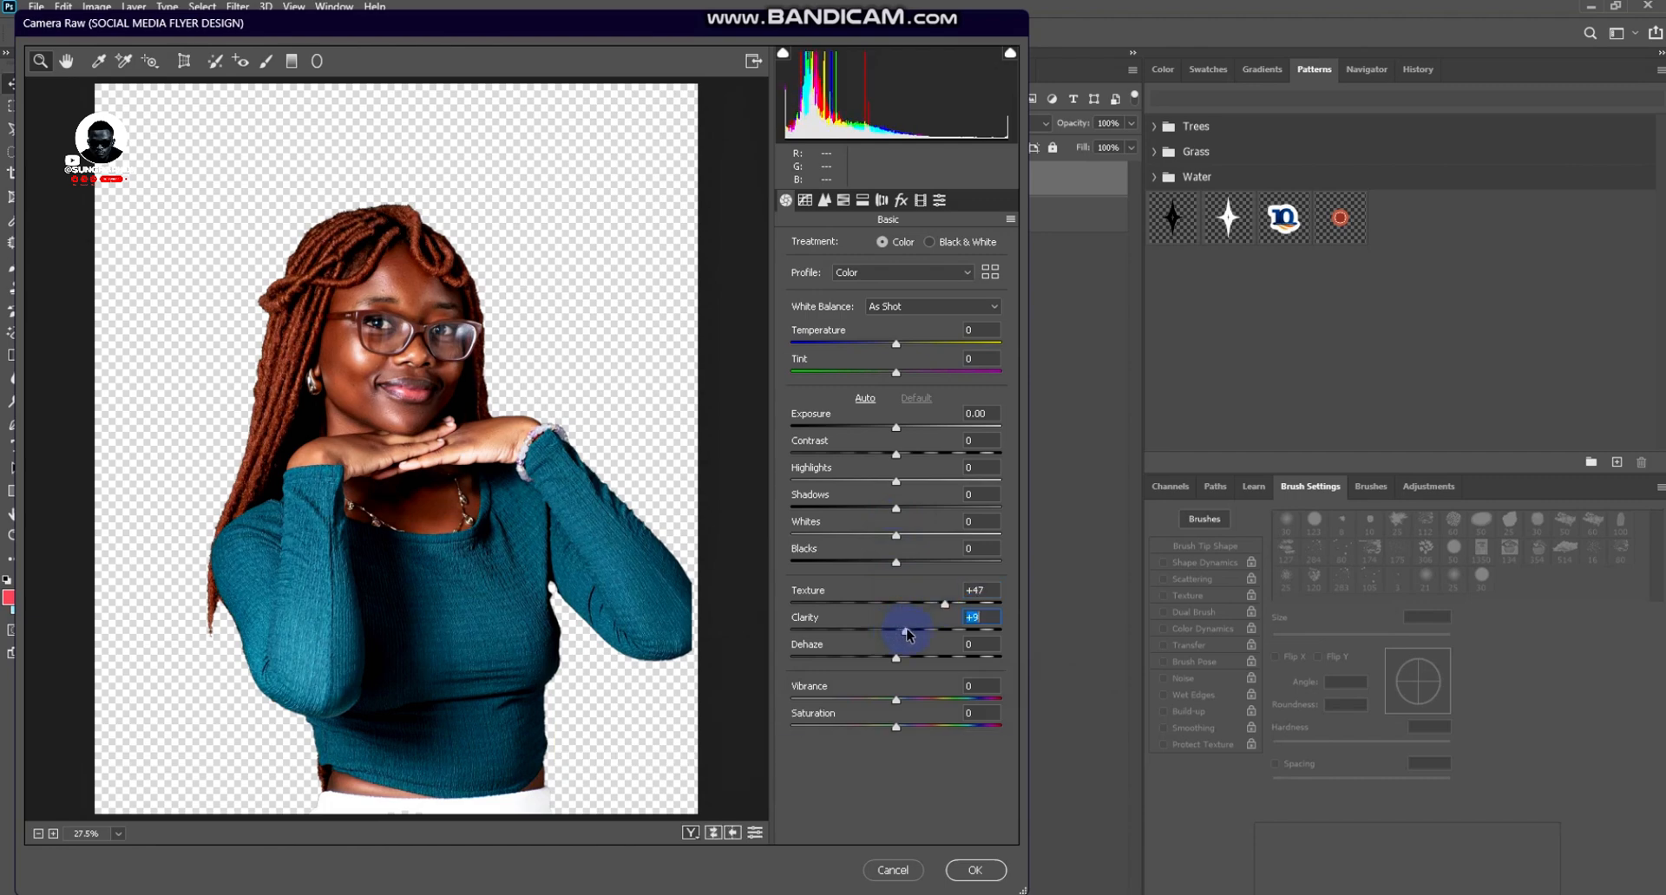
left_click(903, 428)
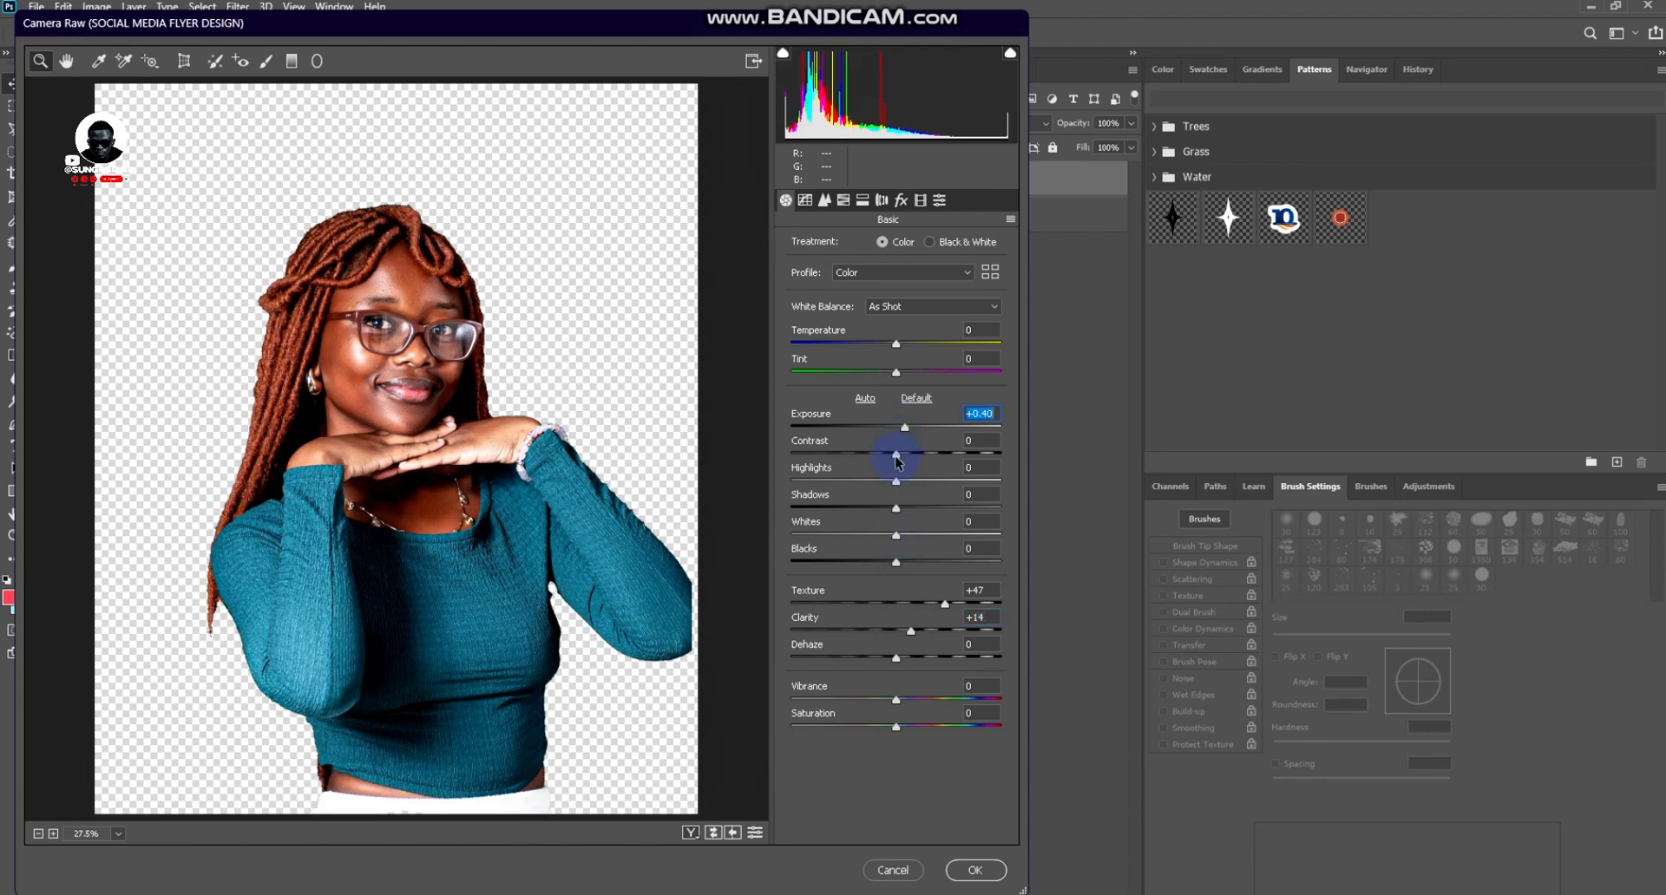
left_click_drag(898, 460, 908, 461)
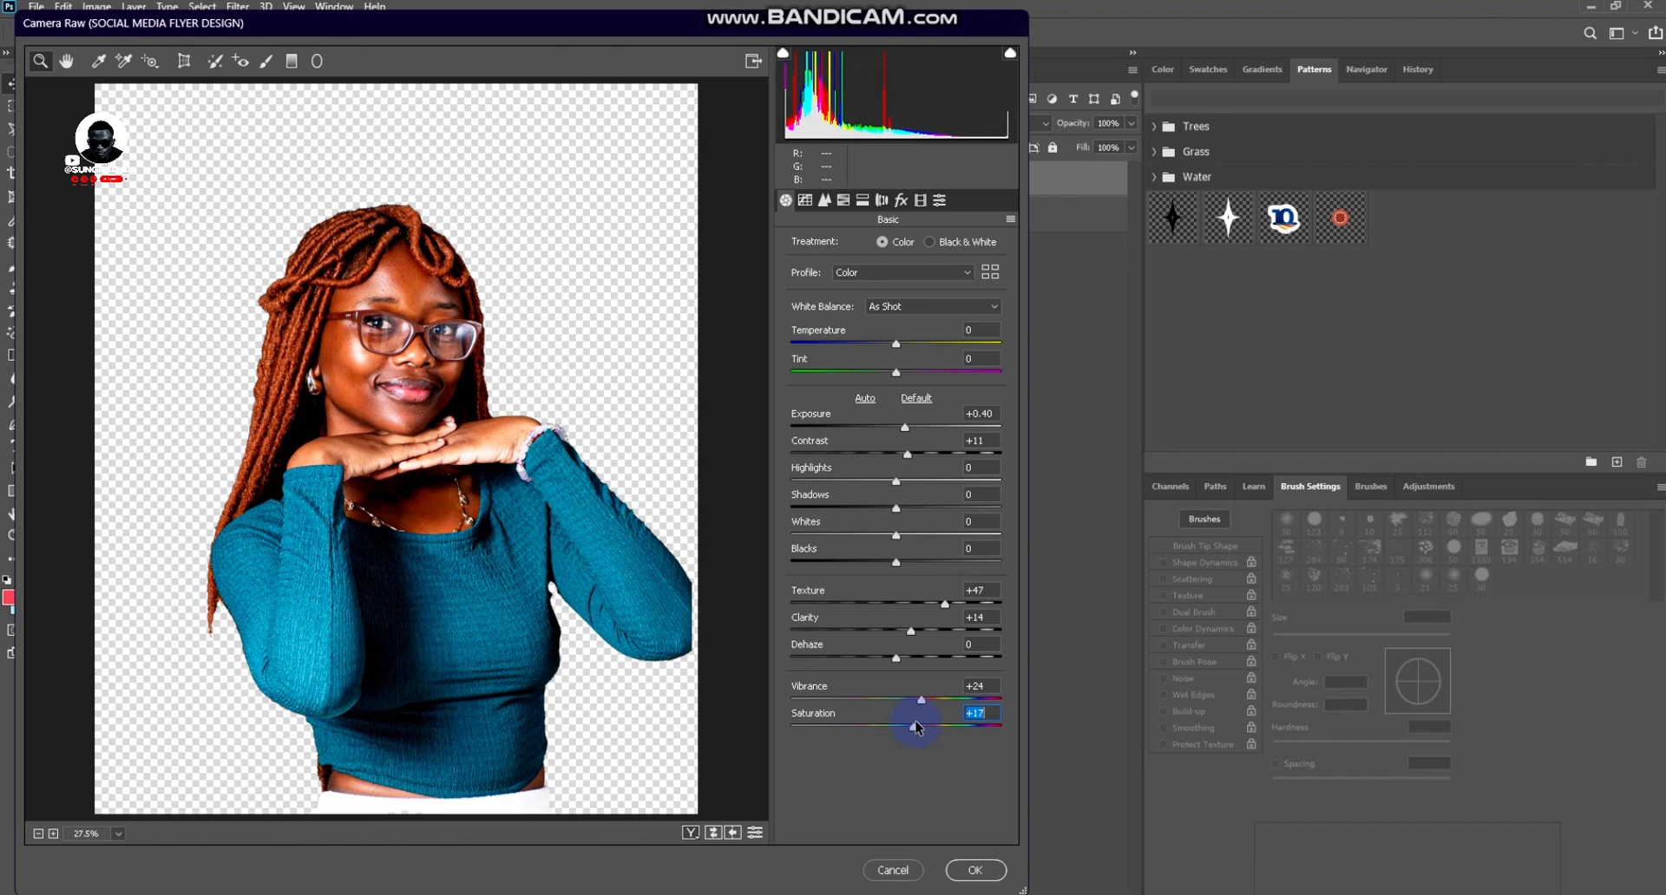
mouse_move(896, 345)
left_mouse_down()
mouse_move(885, 372)
mouse_move(903, 376)
left_mouse_up()
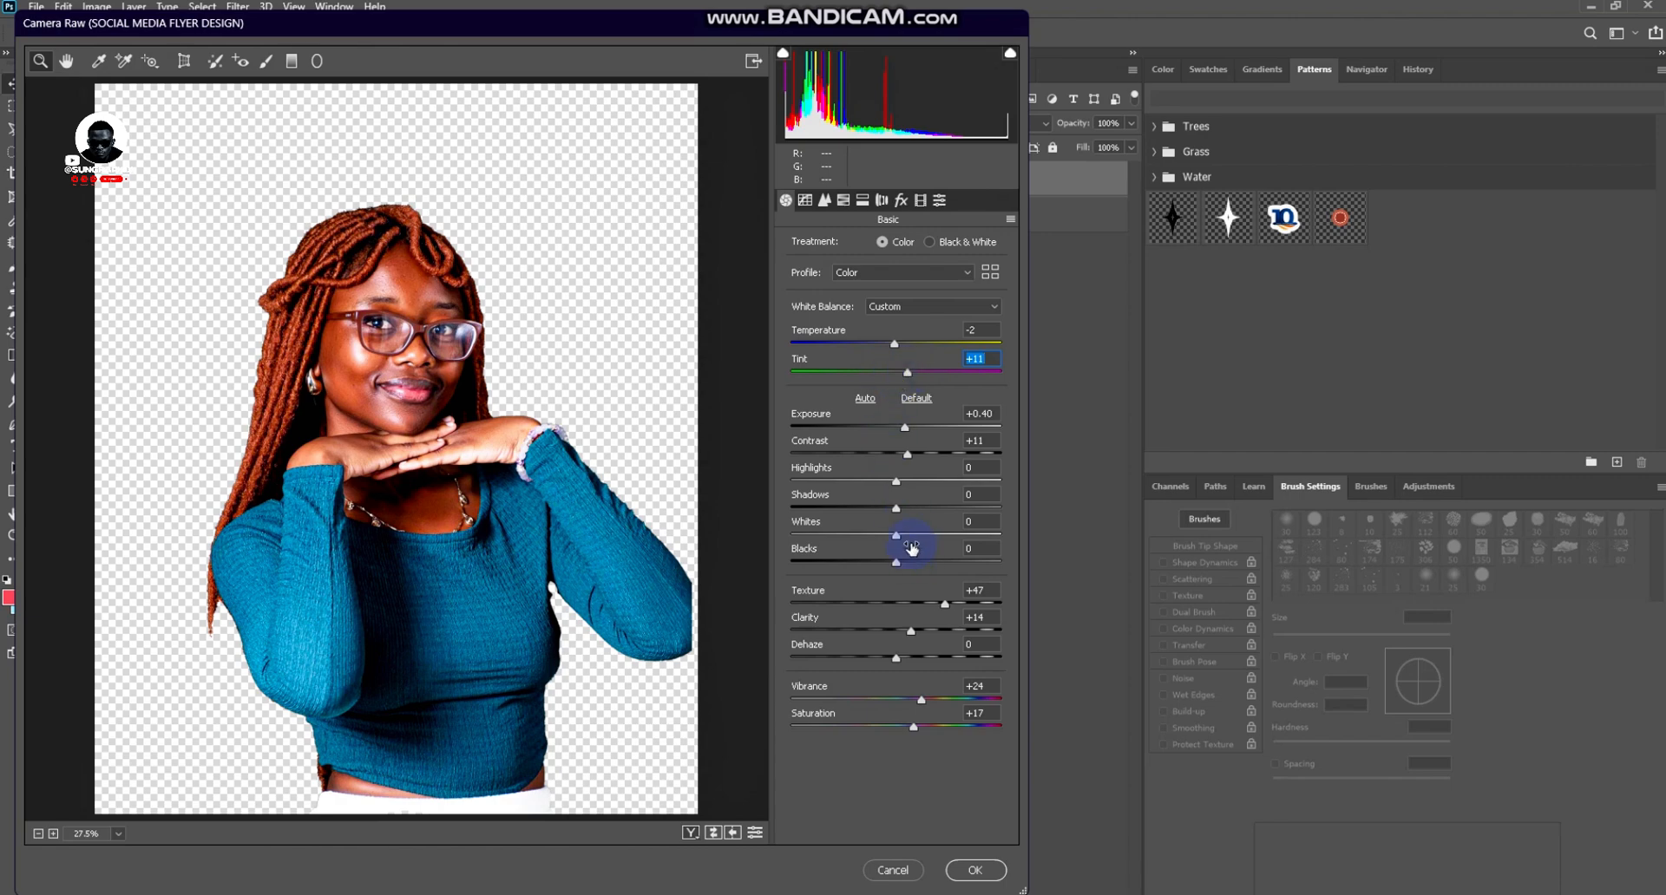
Set the sharpening amount to 20 and the Blues saturation to +29, and apply the Camera Raw filter to the cut-out
left_click(823, 202)
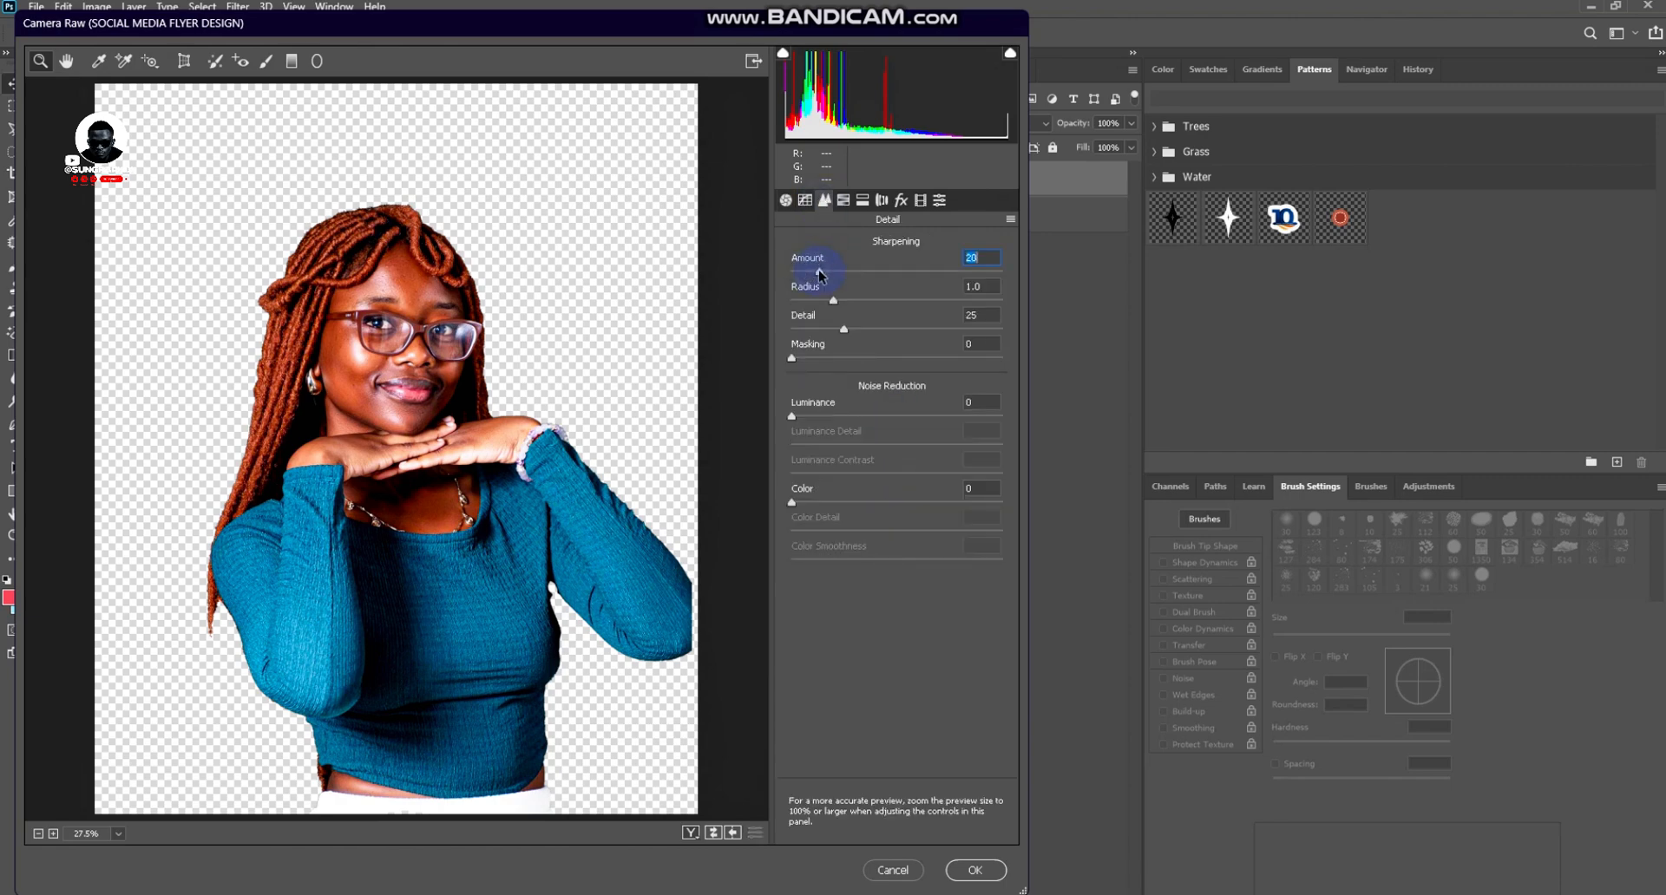
left_click(842, 201)
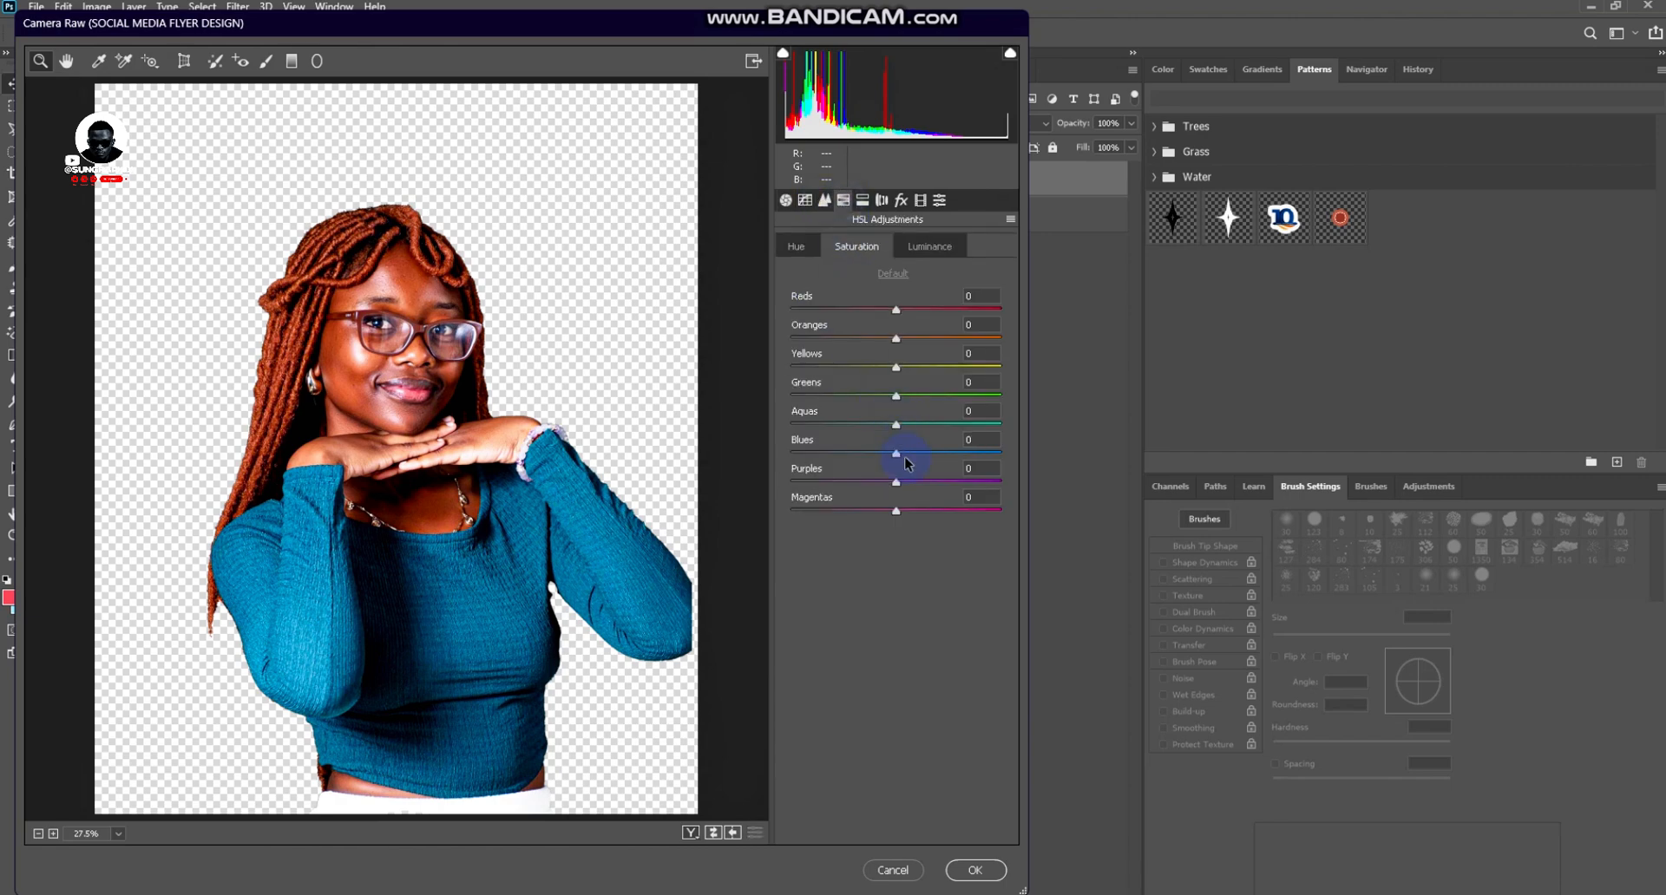
left_click_drag(924, 453, 943, 456)
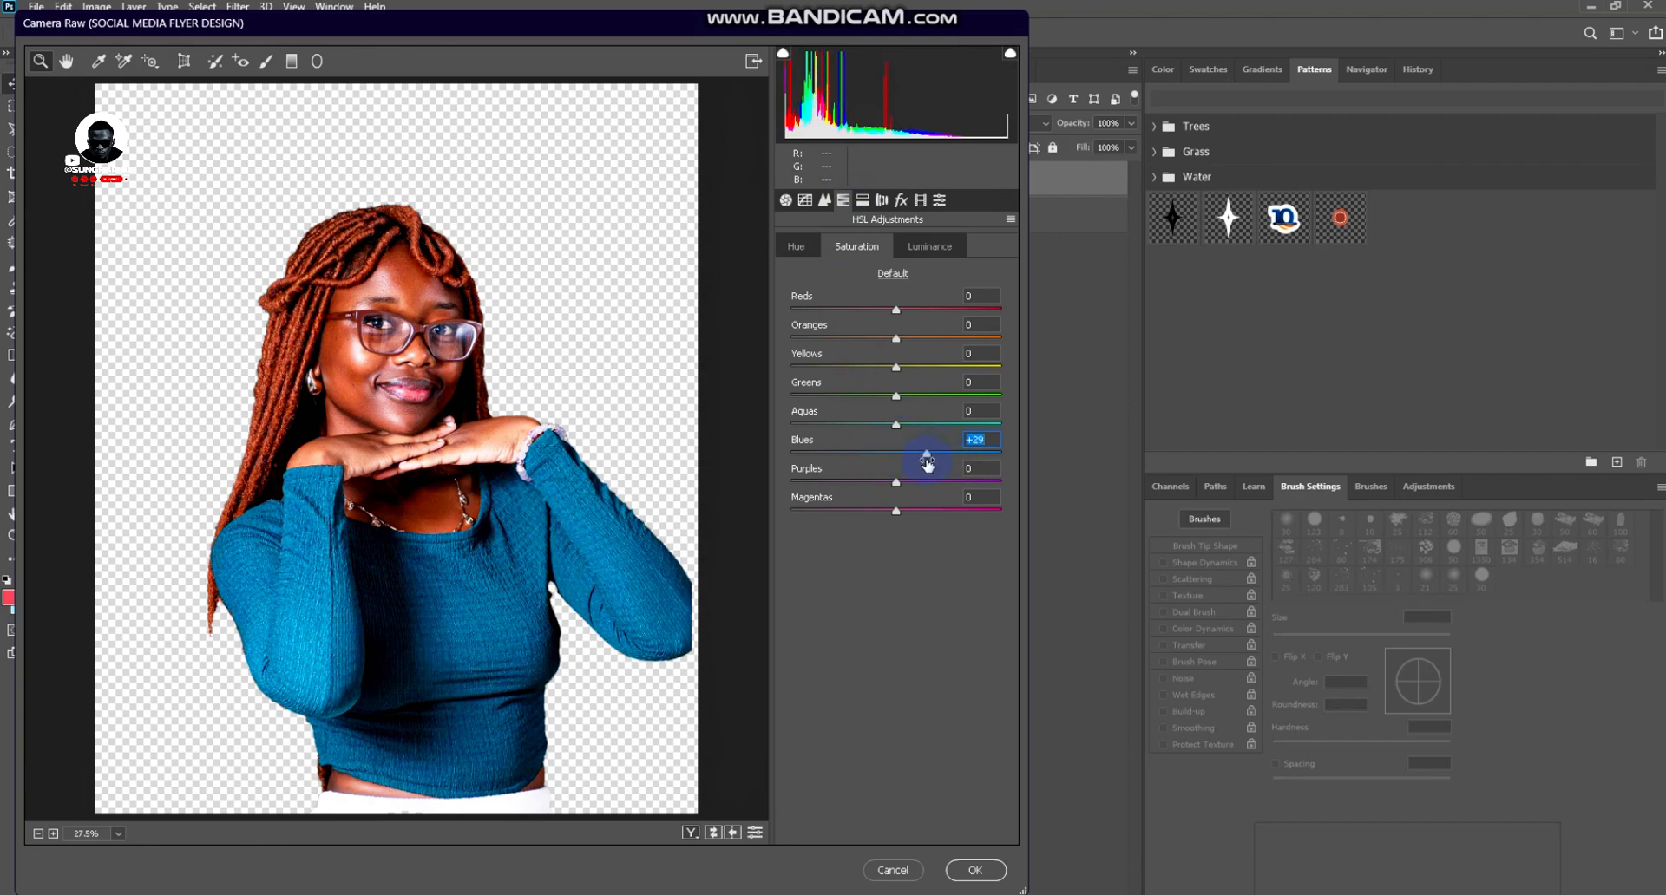
left_click(976, 870)
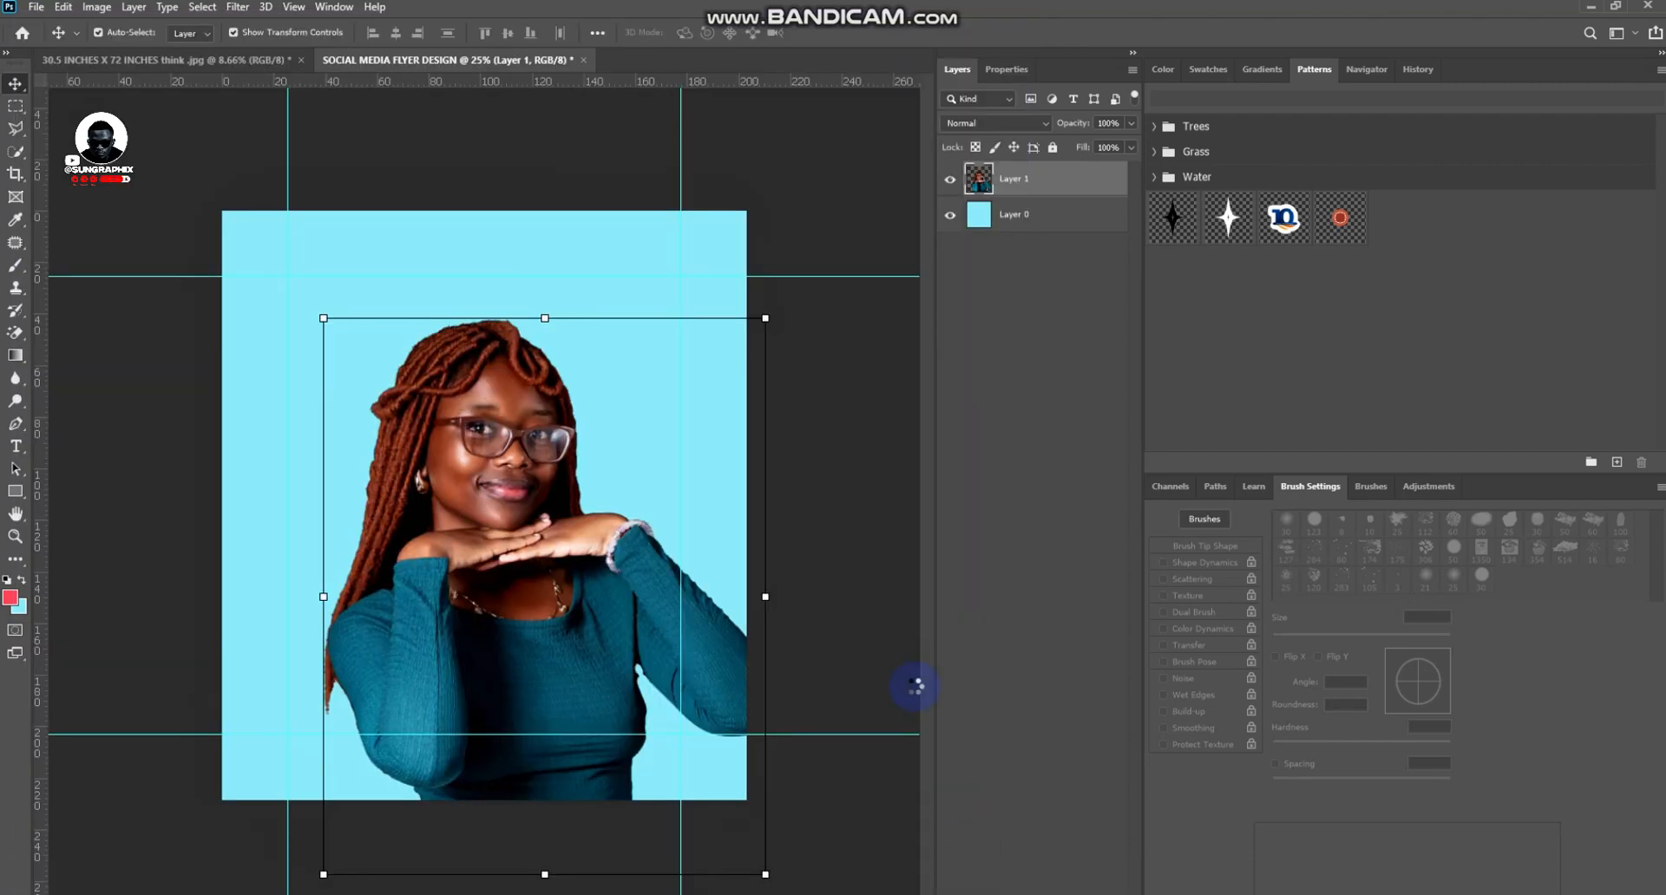
left_click(846, 373)
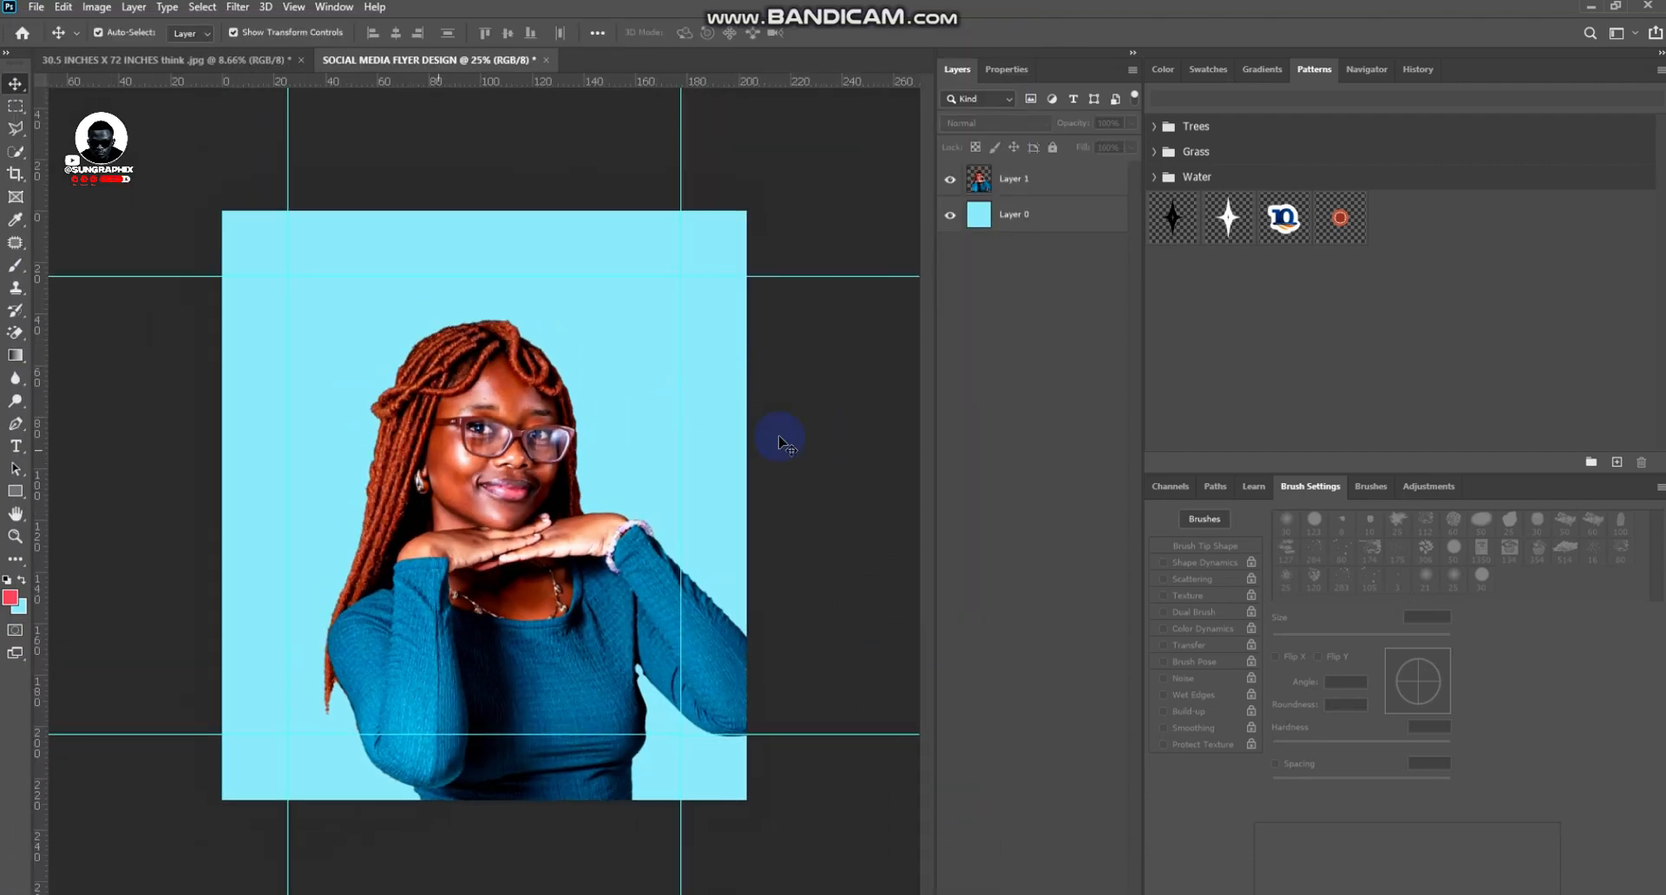
Draw a white rectangle about 913 × 223 px across the woman's hair at chin level and round all its corners to 55 px
scroll(483, 499, "up", 1)
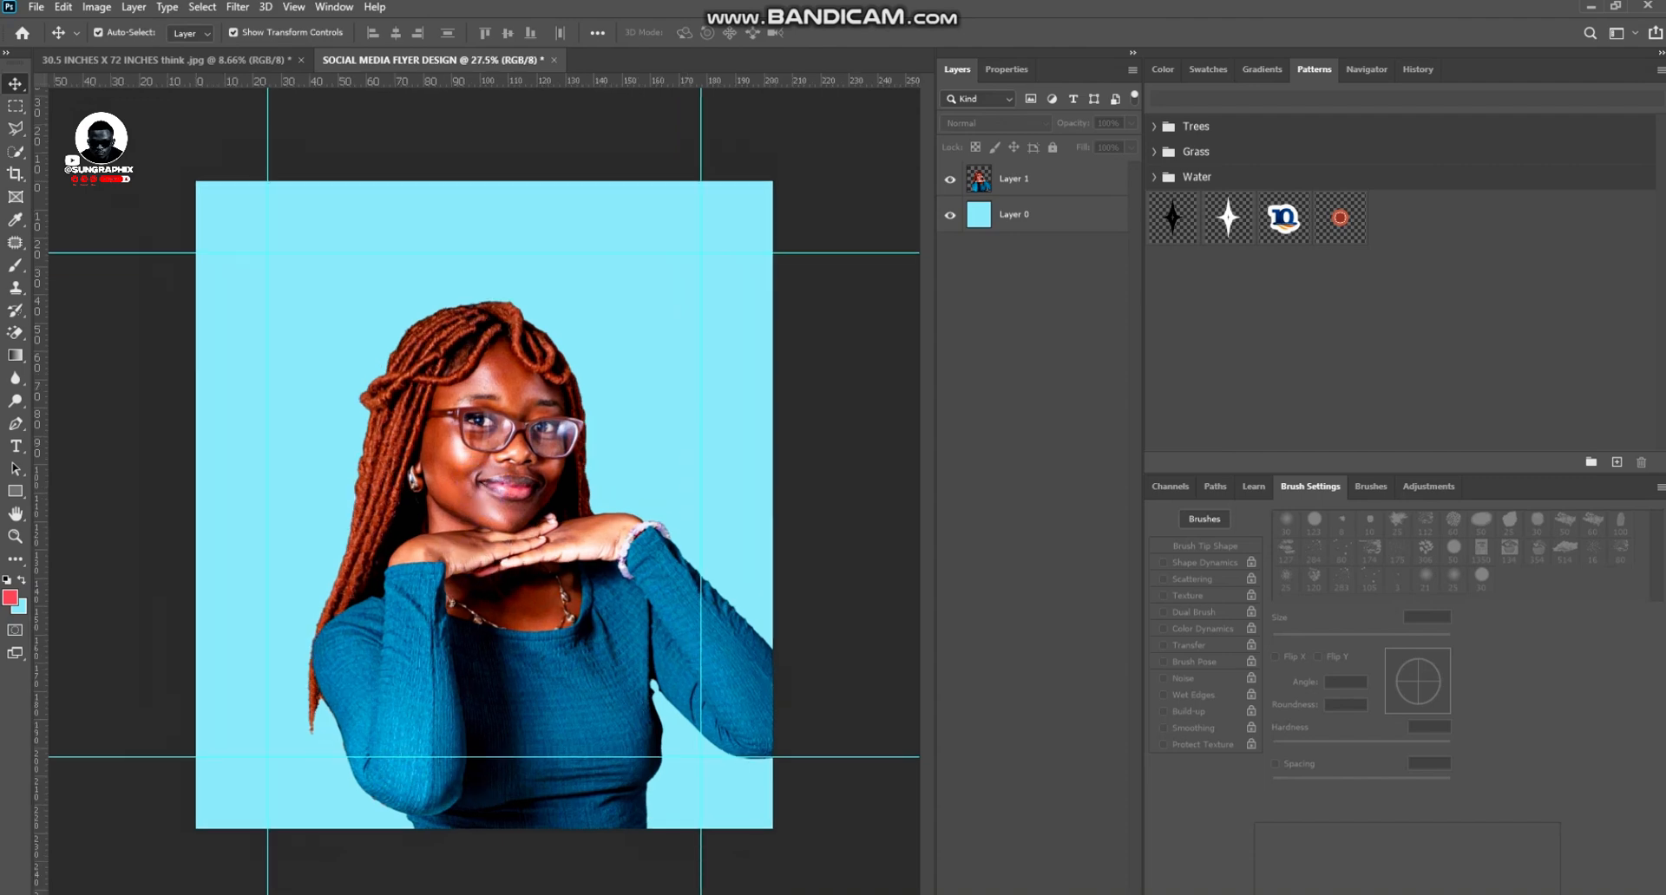
mouse_move(336, 894)
left_click(15, 491)
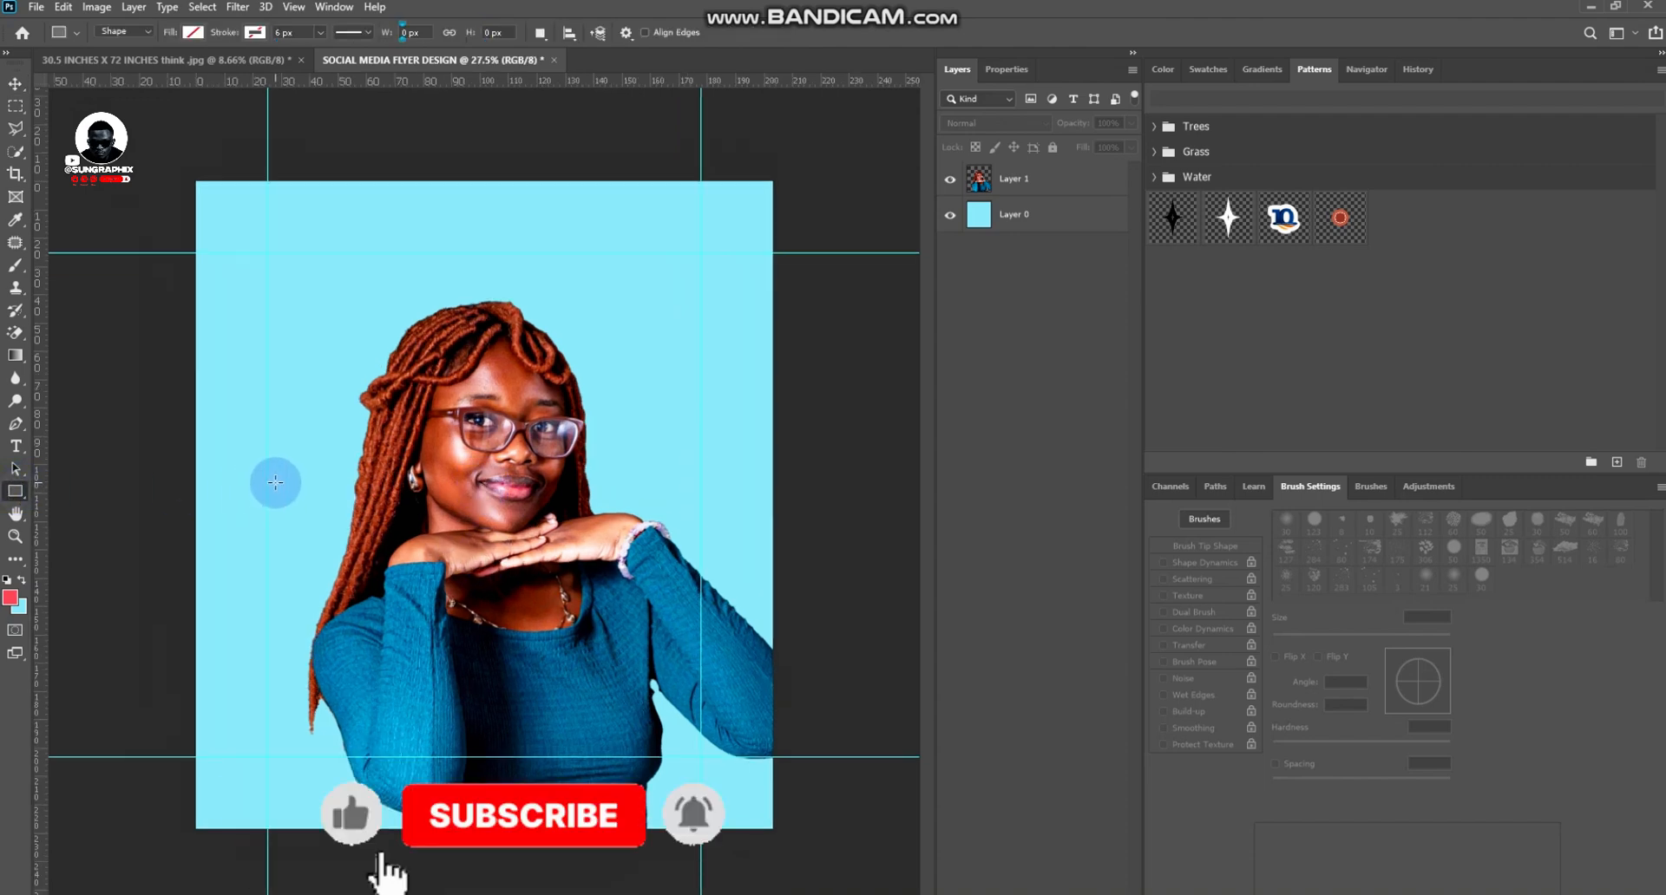
mouse_move(274, 482)
left_mouse_down()
mouse_move(412, 546)
mouse_move(469, 535)
left_mouse_up()
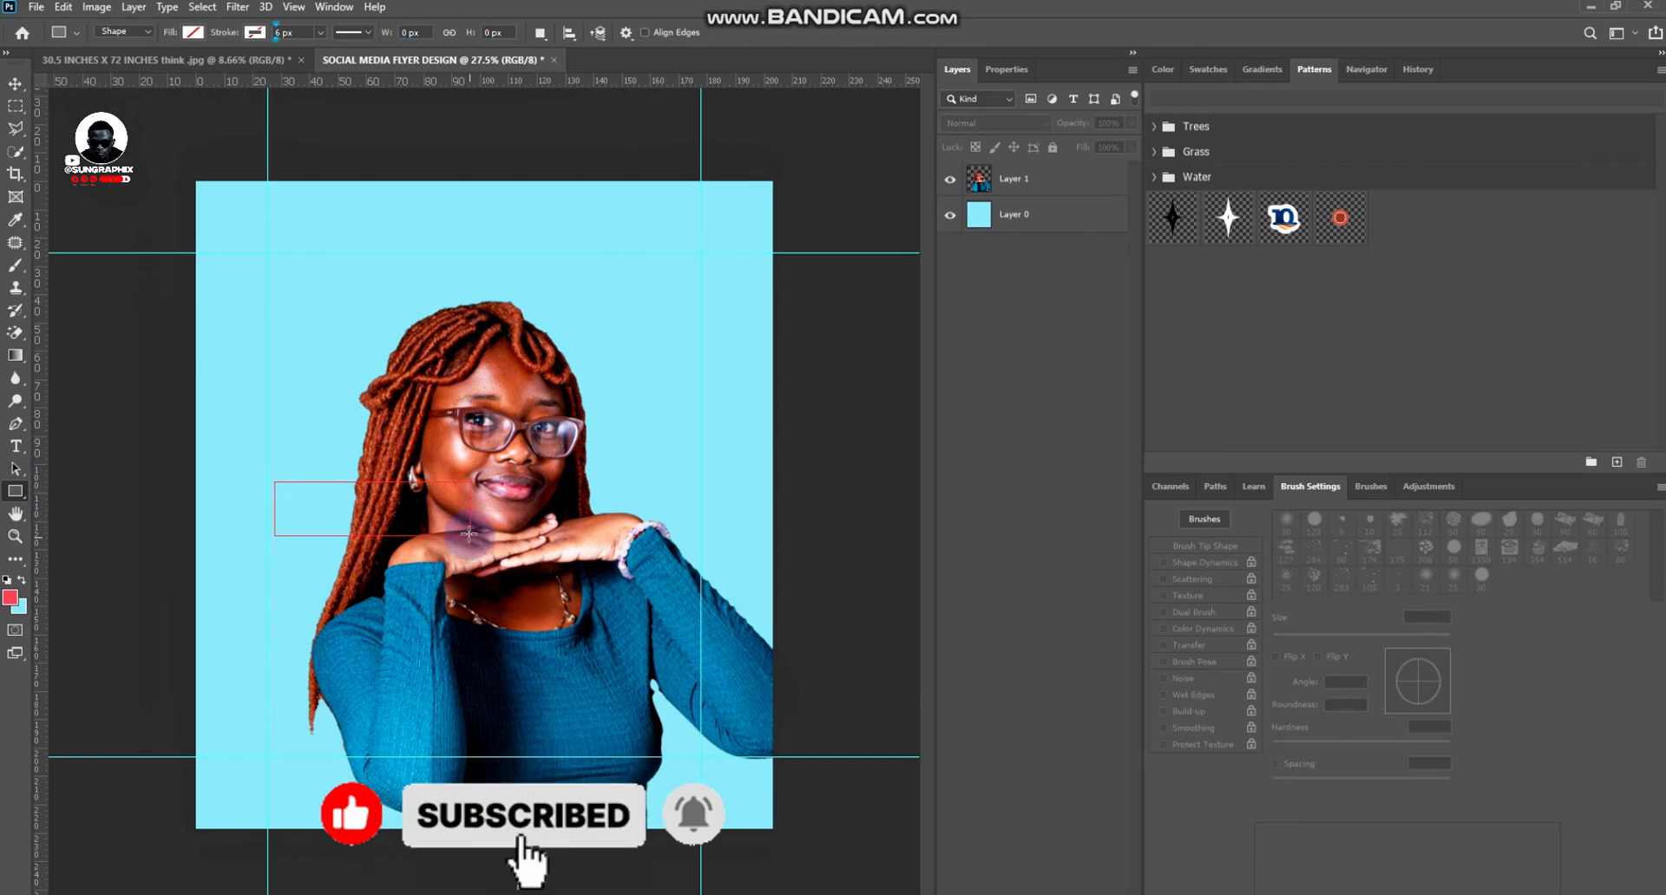
left_click(955, 179)
left_click(996, 216)
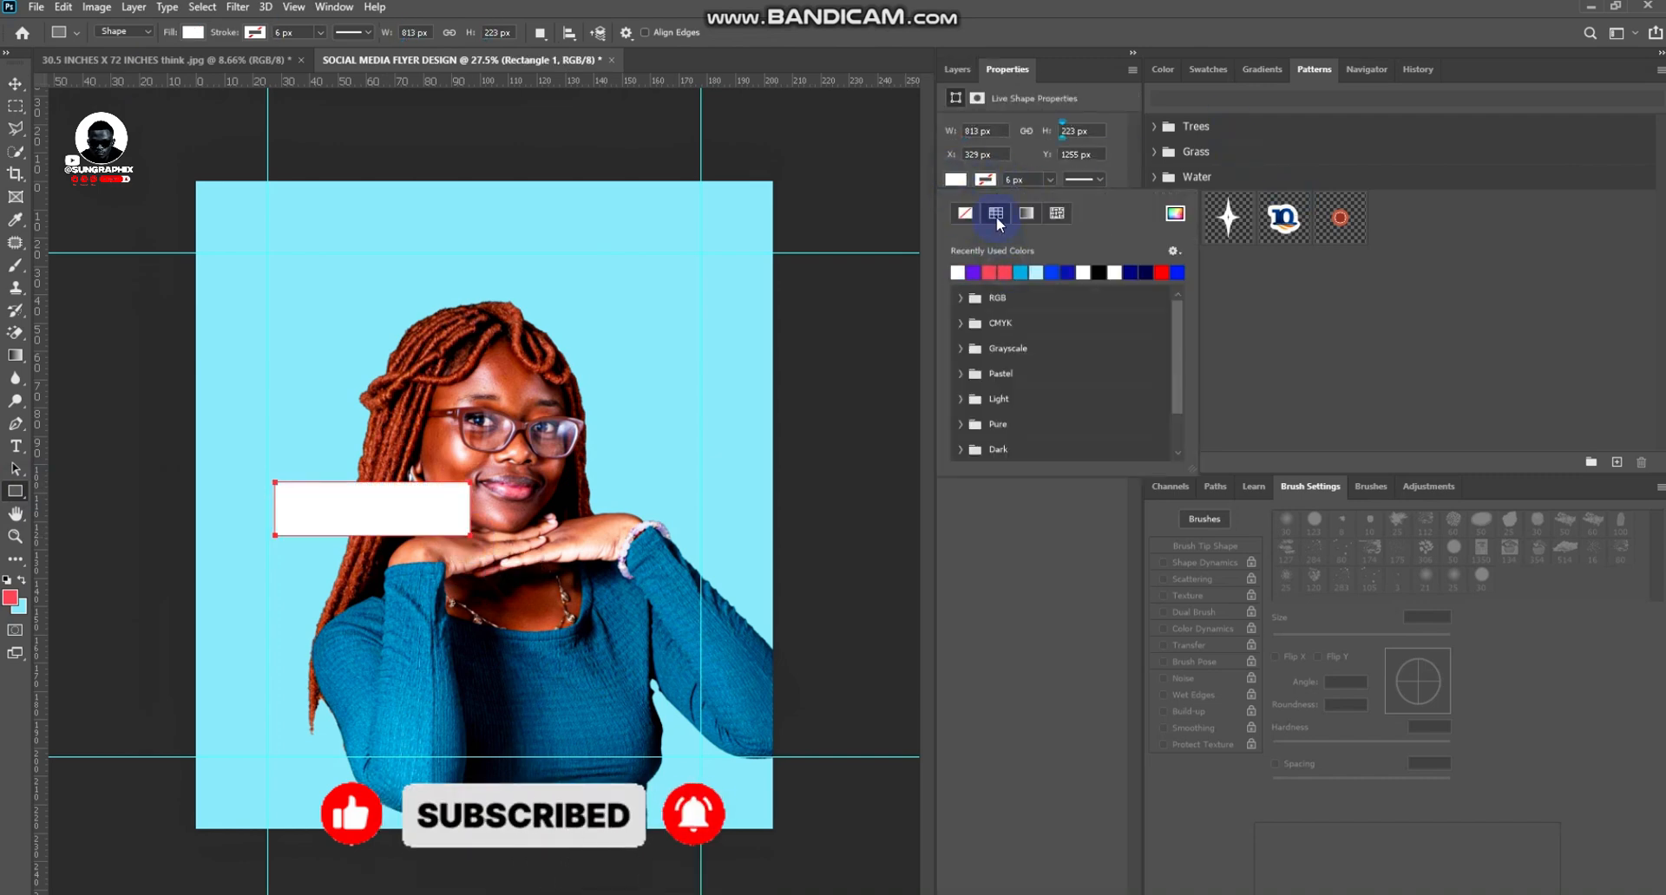
left_click(1024, 163)
left_click_drag(1097, 246, 1144, 245)
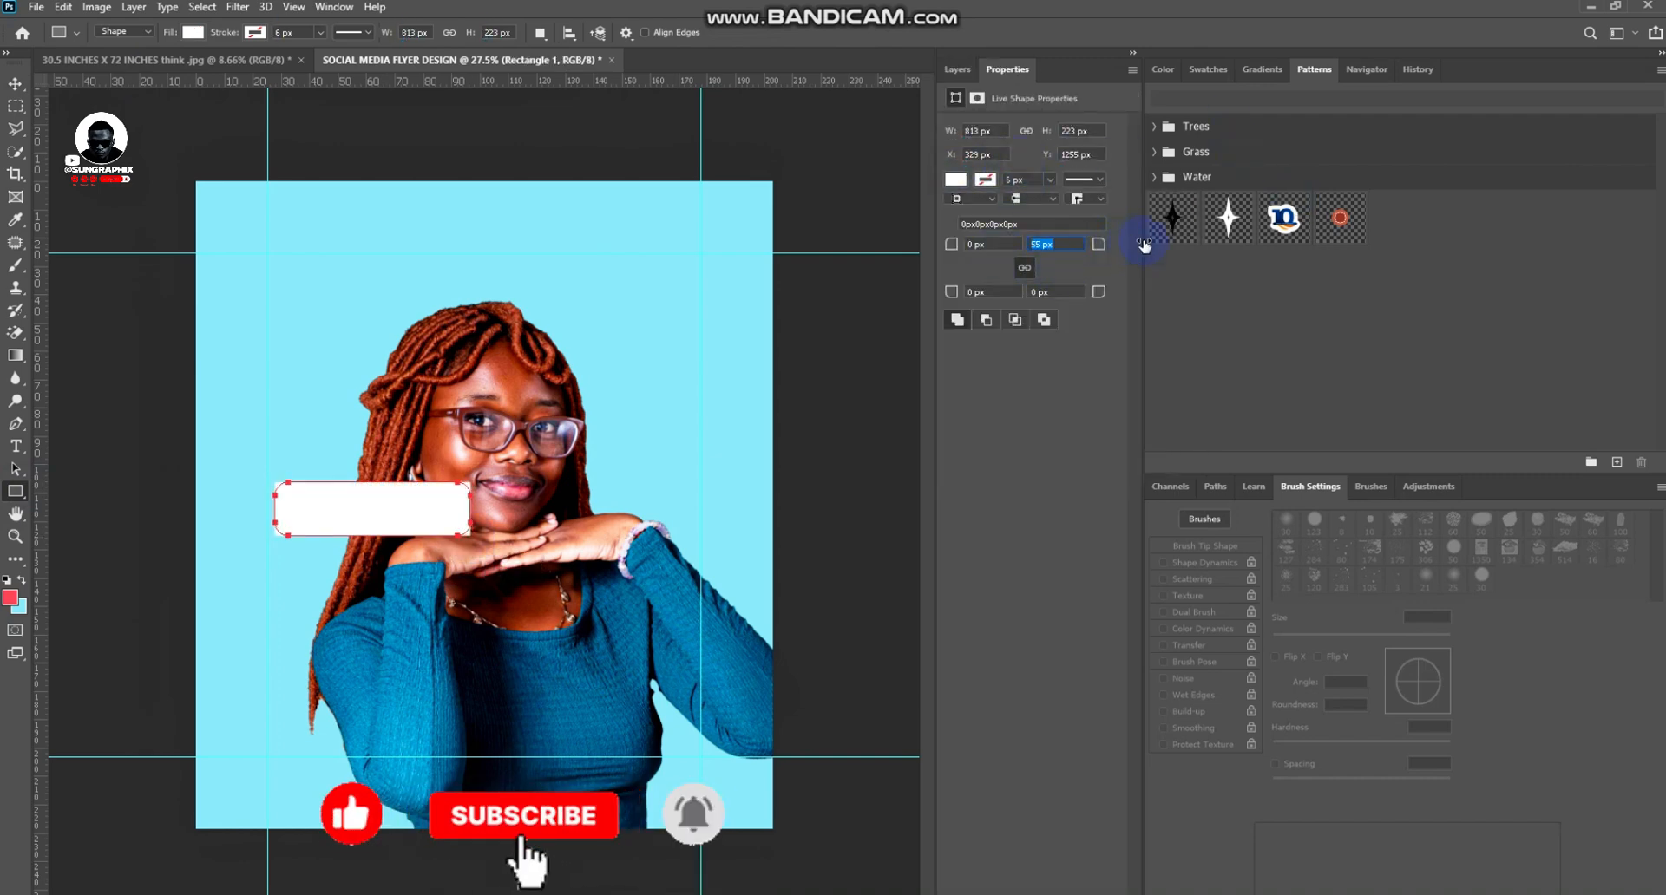
Scale the rounded rectangle down to about 726 × 199 px with its left edge on the left margin guide
key("v")
left_click_drag(391, 508, 446, 491)
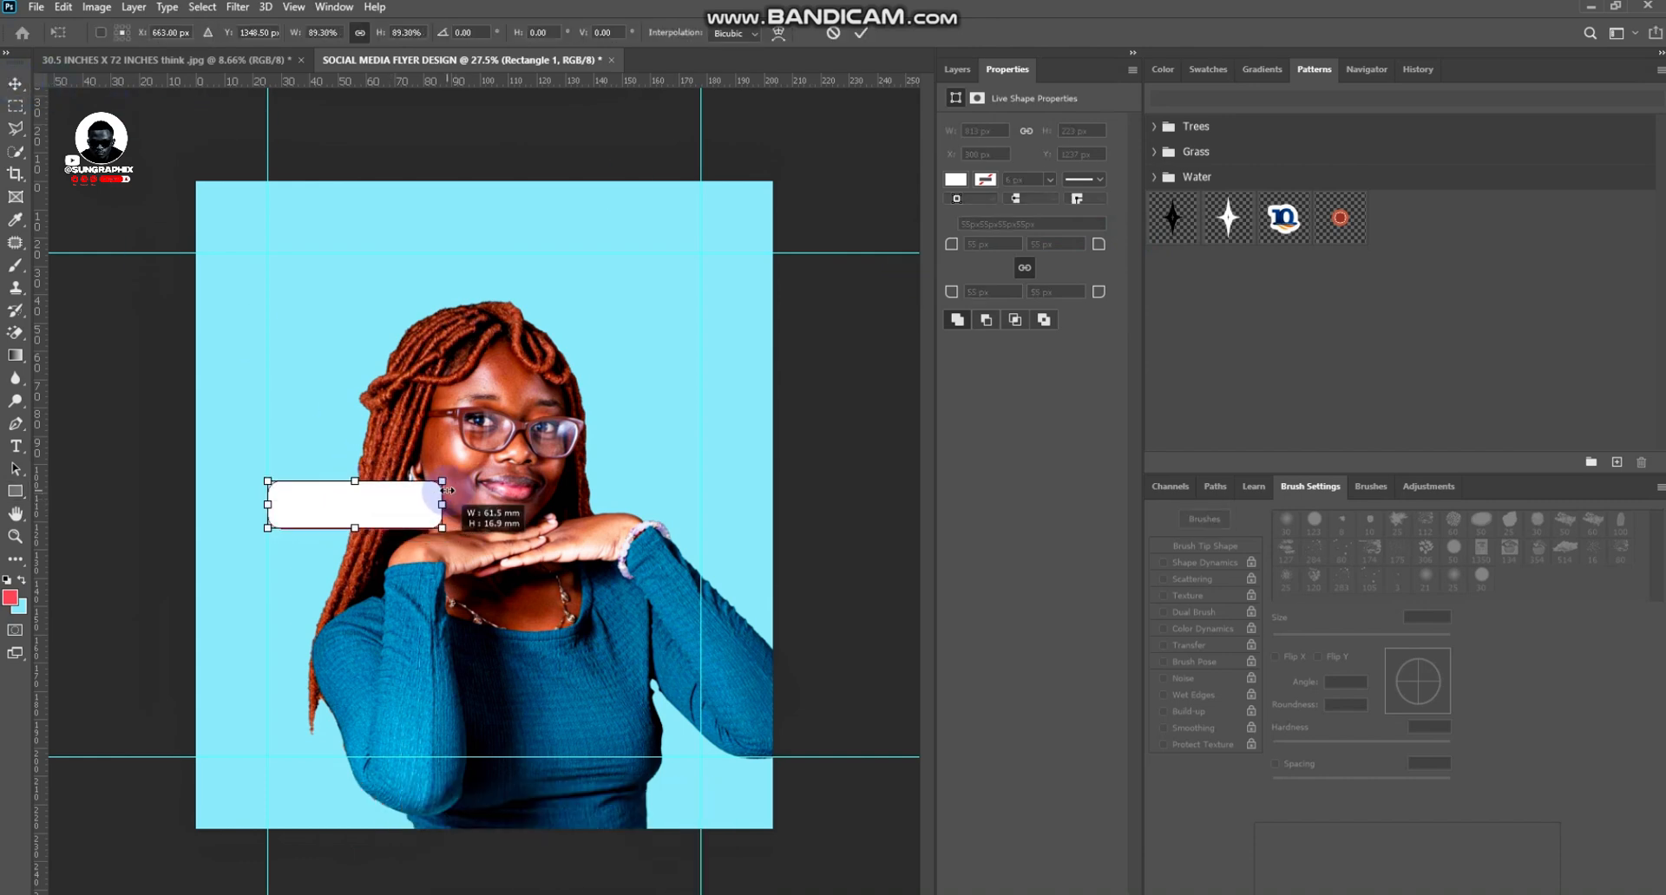
key("Return")
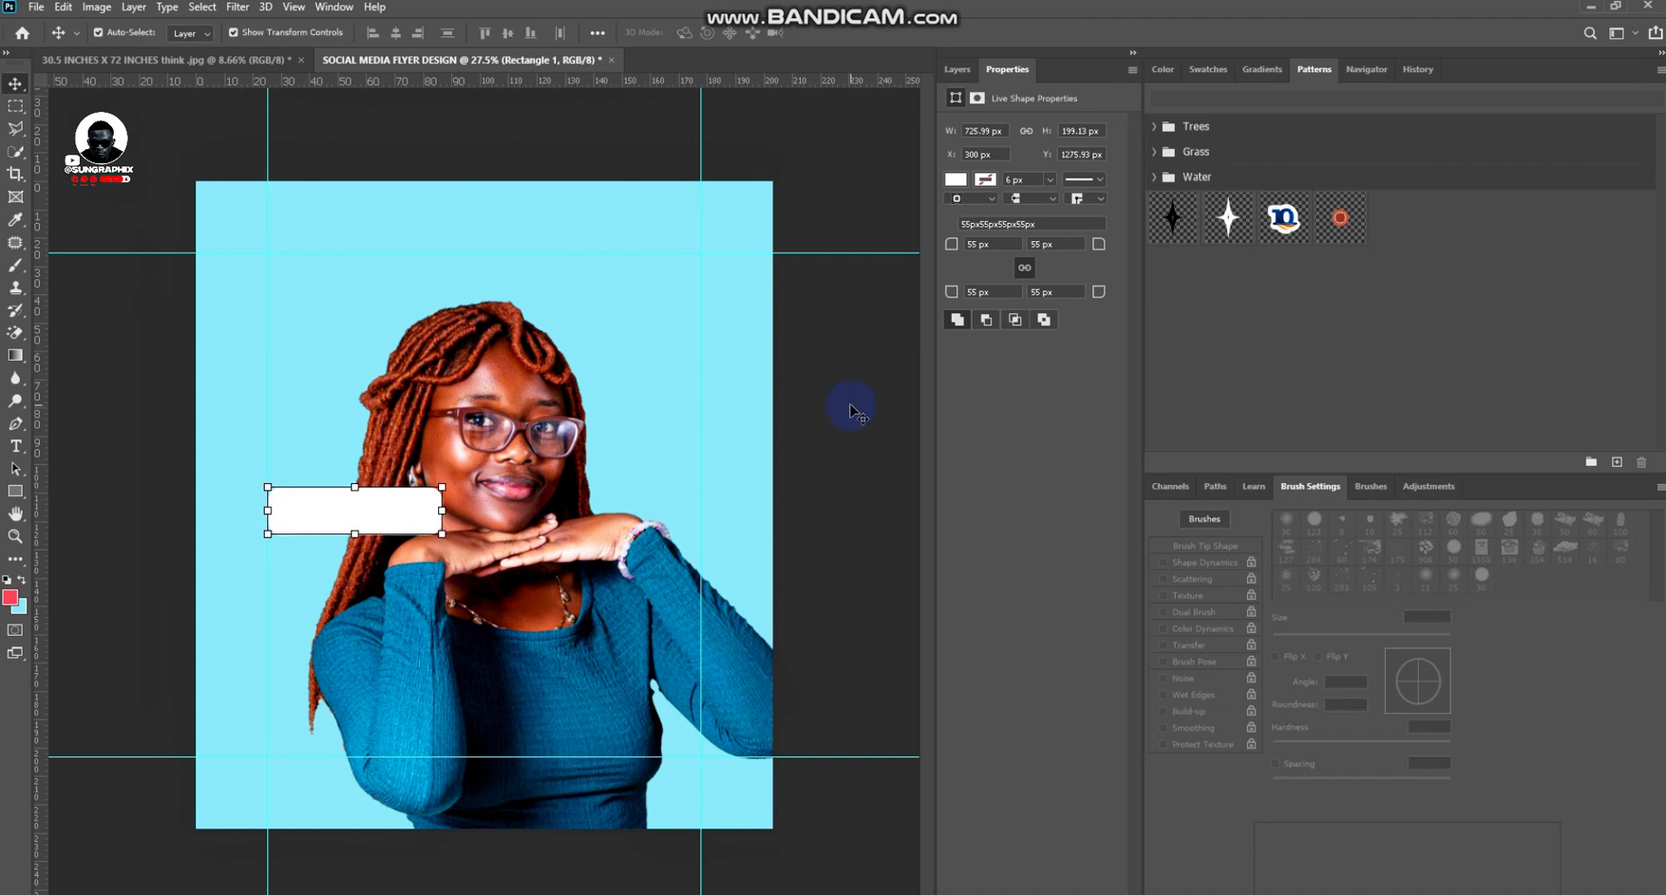
Move the woman cut-out slightly to the right on the light blue background
left_click(852, 410)
left_click_drag(508, 457, 529, 458)
left_click(851, 347)
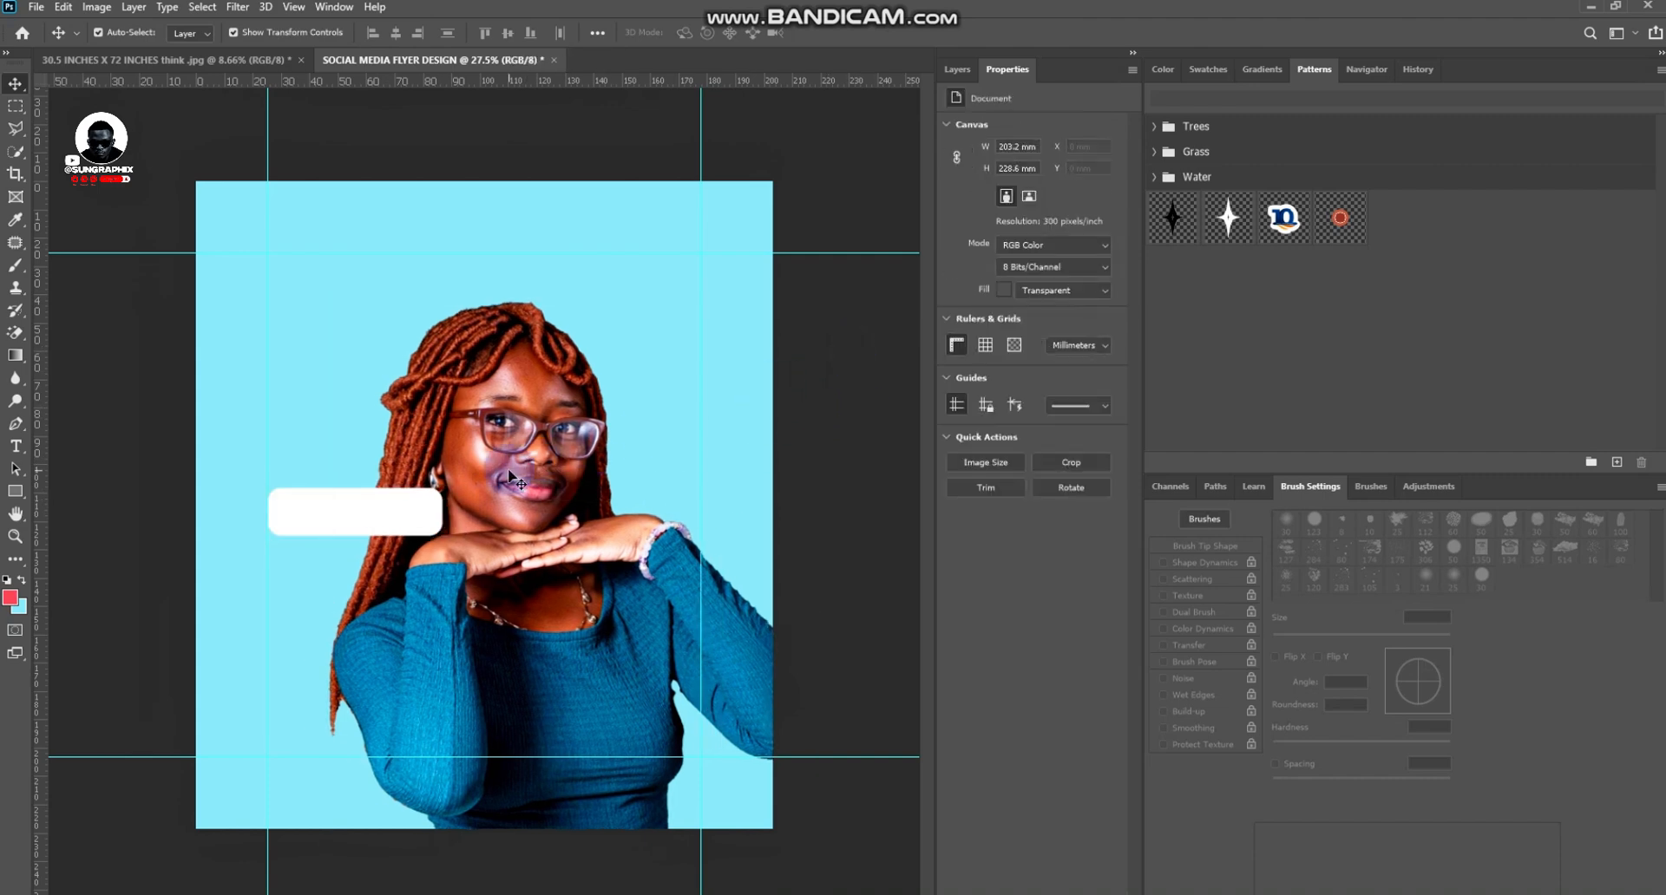
scroll(487, 477, "up", 1)
scroll(486, 477, "down", 2)
scroll(487, 476, "up", 1)
Add the text "Work Begins" above the white rounded rectangle and set its colour to black
left_click(363, 521)
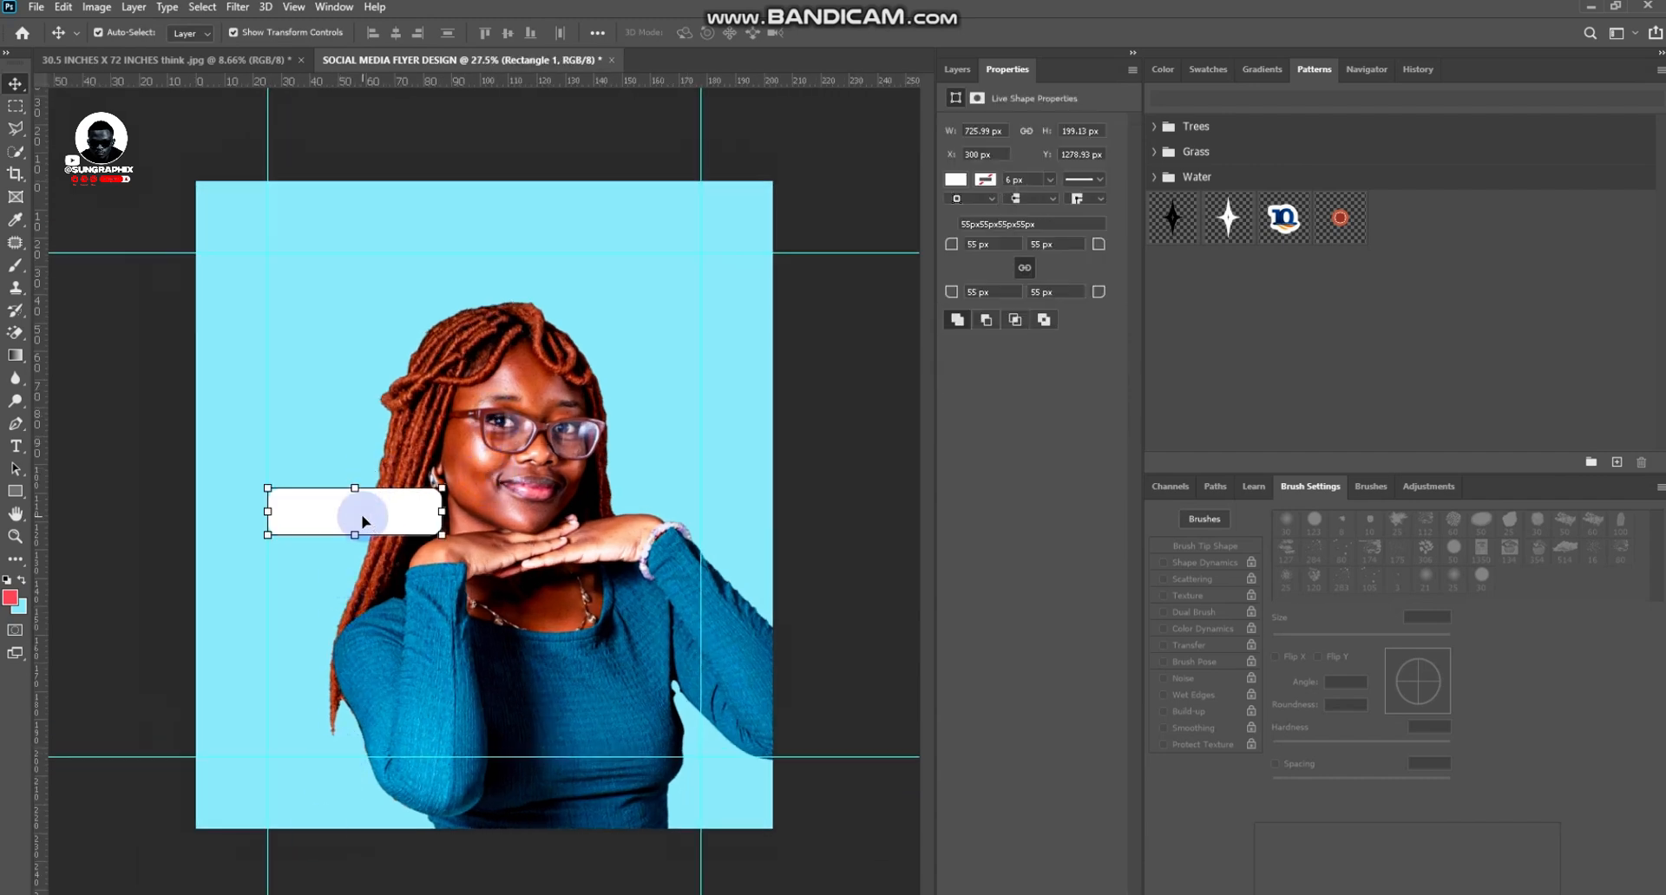
left_click(15, 446)
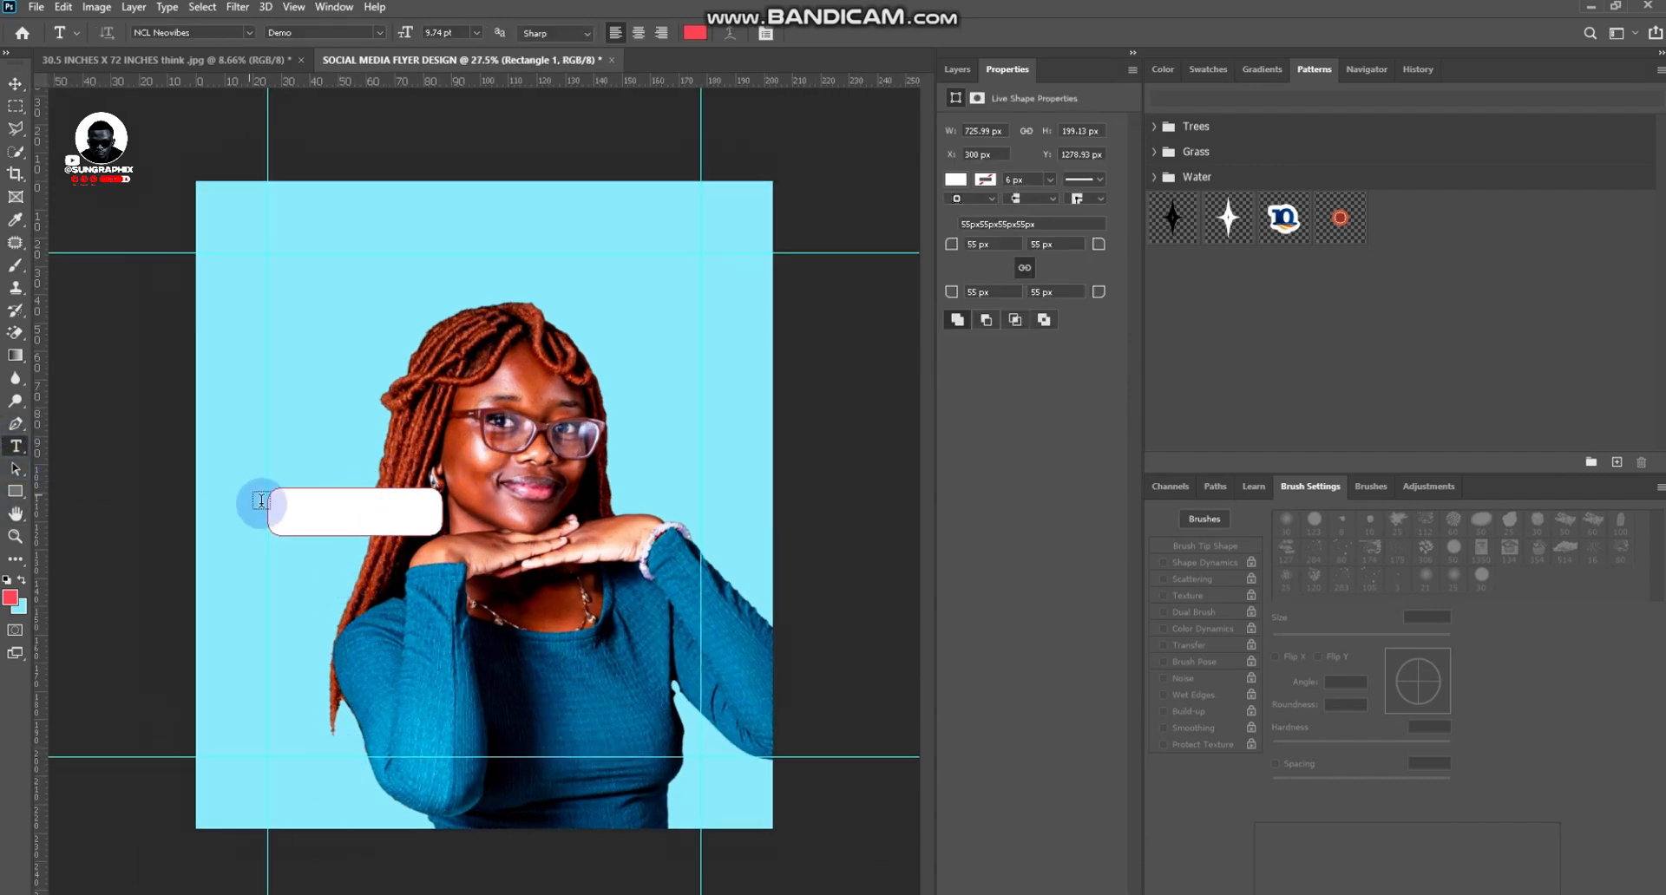
left_click(290, 347)
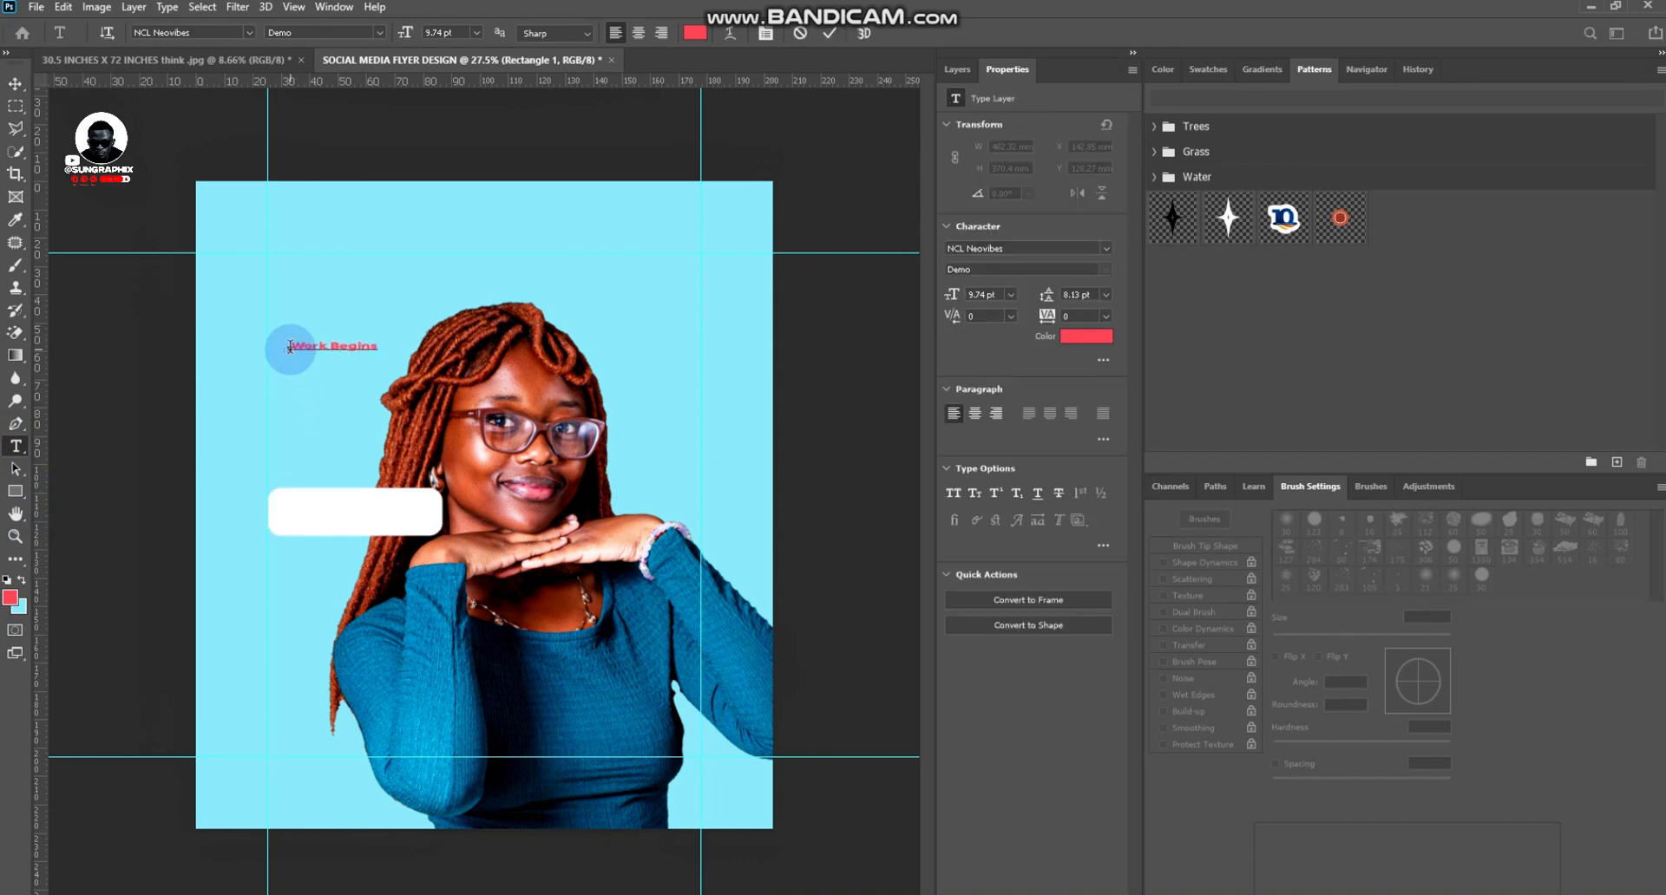
left_click(15, 83)
left_click(1085, 335)
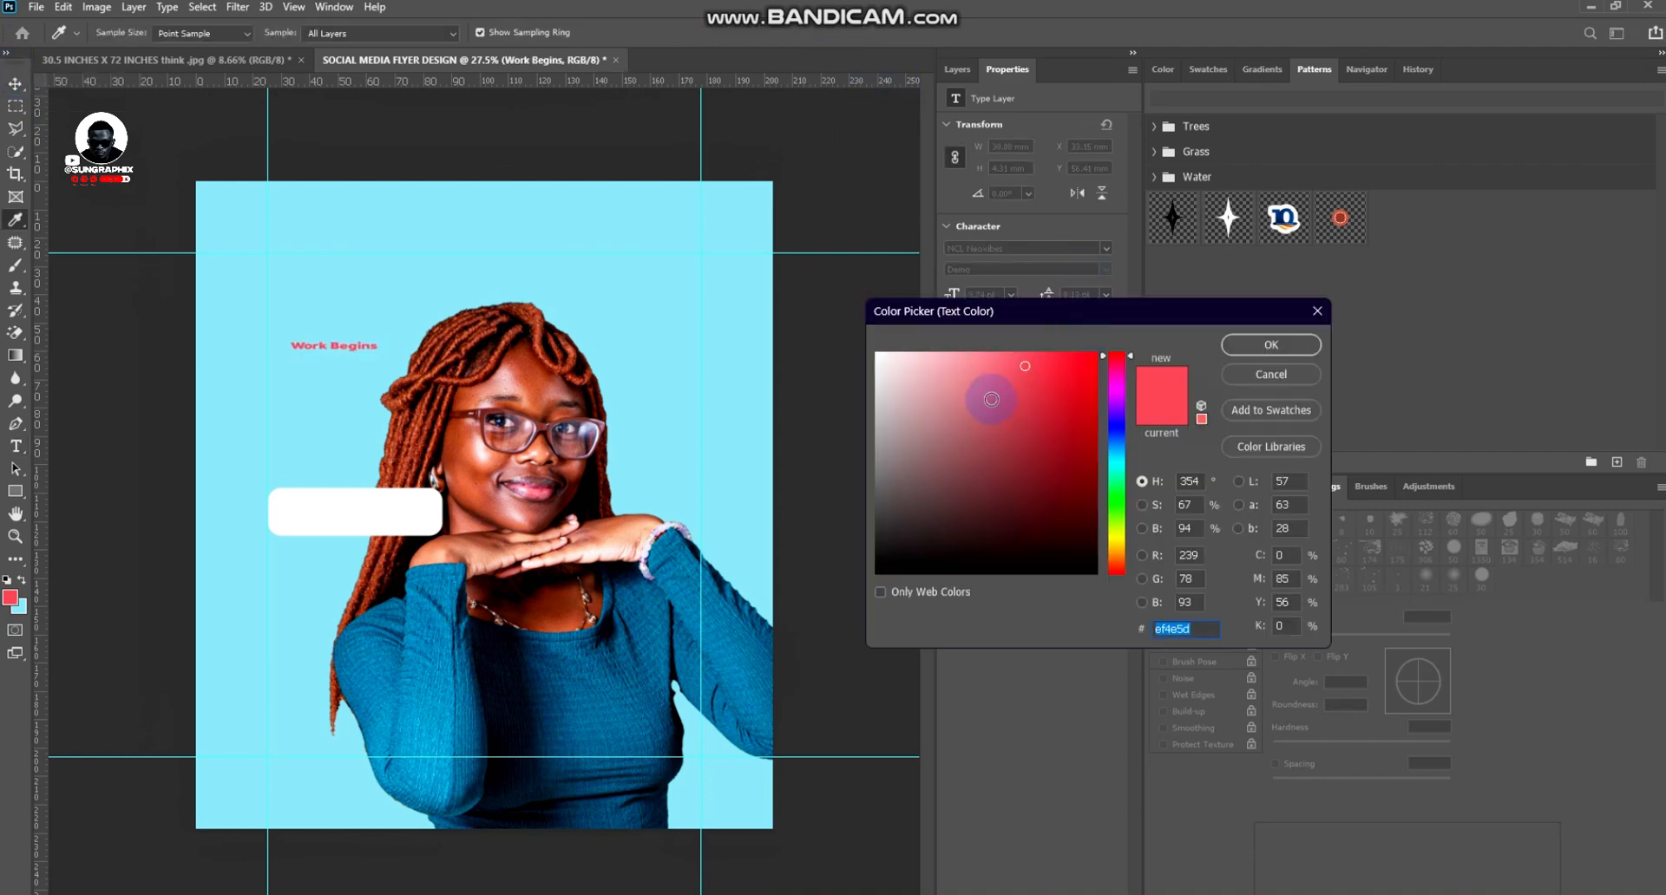
left_click(1258, 345)
Set the font of the "Work Begins" text to Microsoft Sans Serif
left_click(1105, 247)
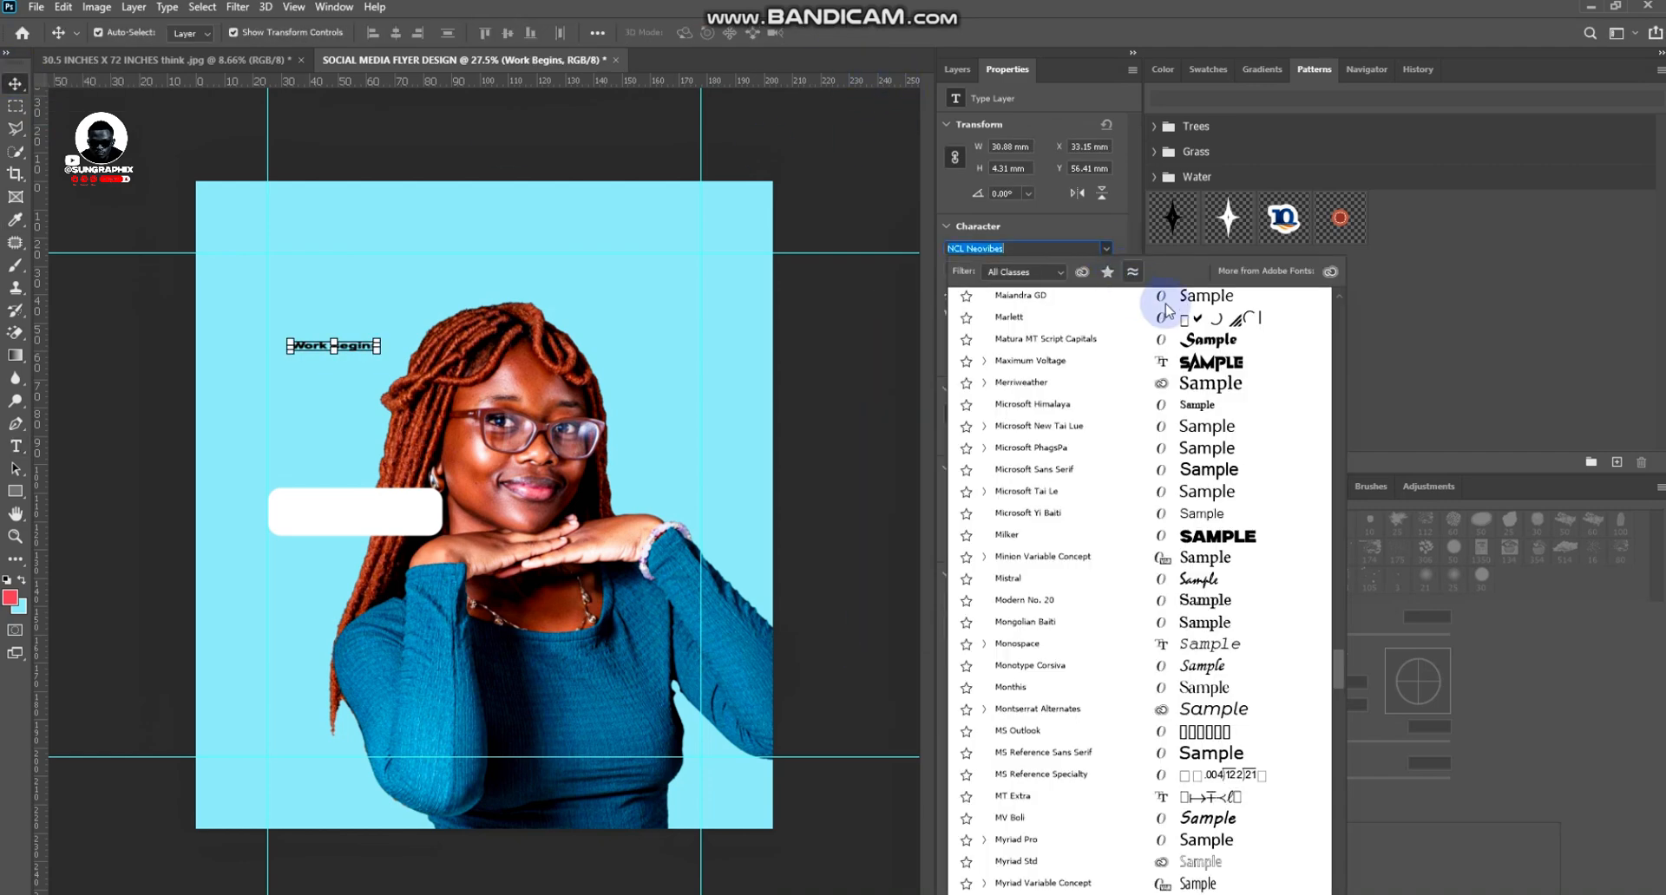
scroll(1164, 365, "up", 5)
scroll(1163, 373, "up", 10)
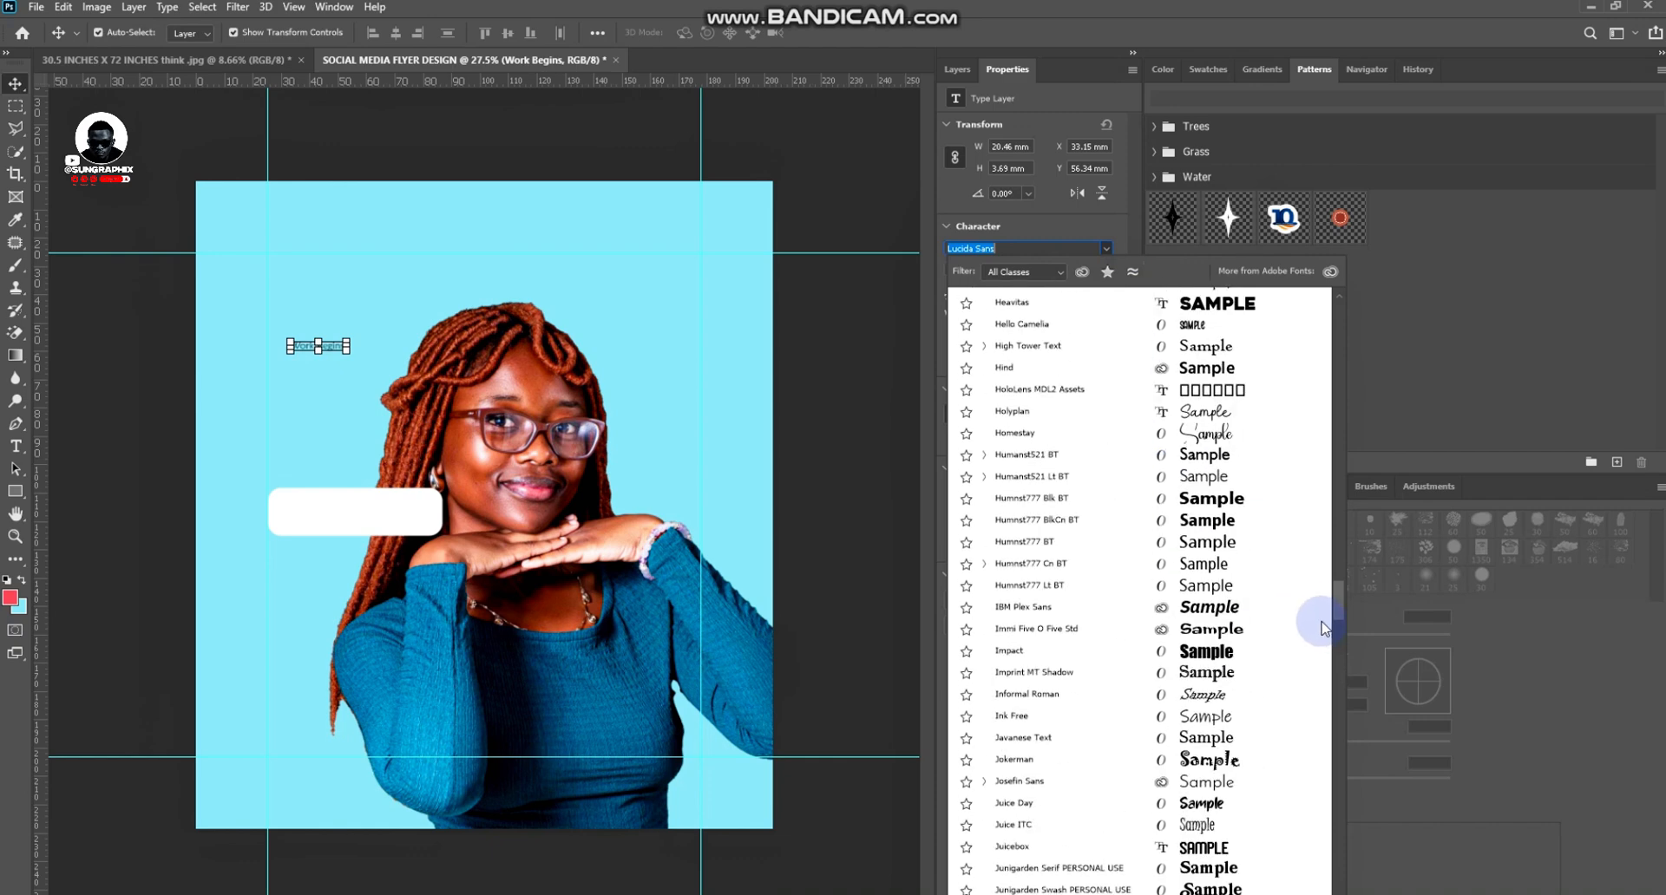
left_click(1339, 307)
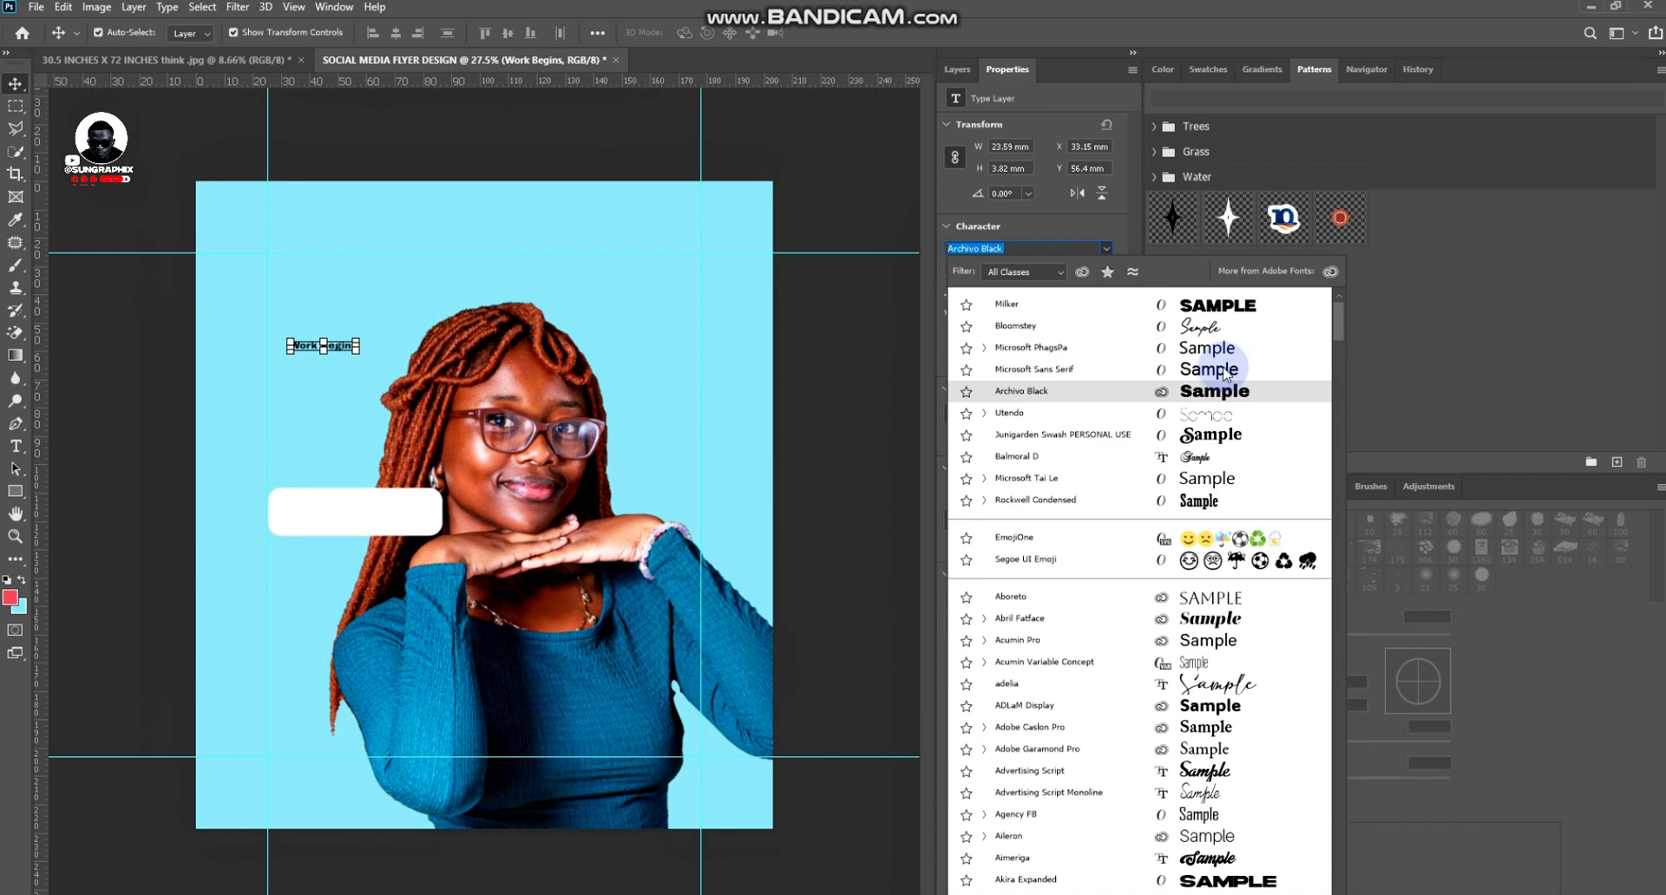
left_click(1225, 371)
scroll(372, 347, "up", 1)
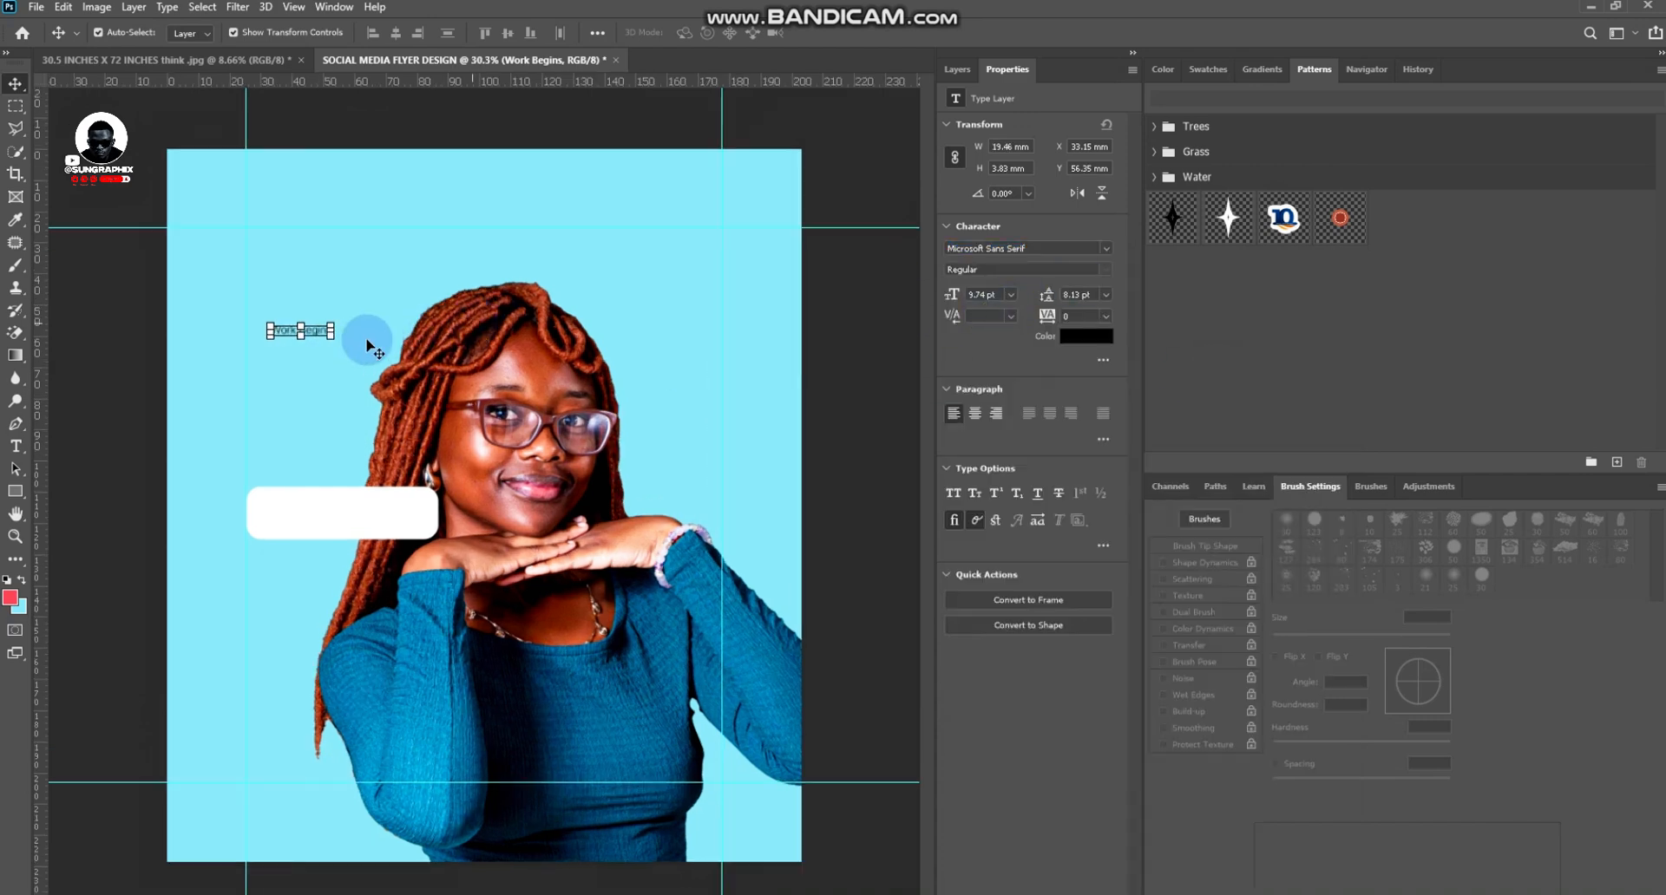
Move the "Work Begins" text onto the rounded rectangle at about 167% scale and style it in Microsoft PhagsPa Bold with -20 tracking
left_click_drag(313, 331, 399, 516)
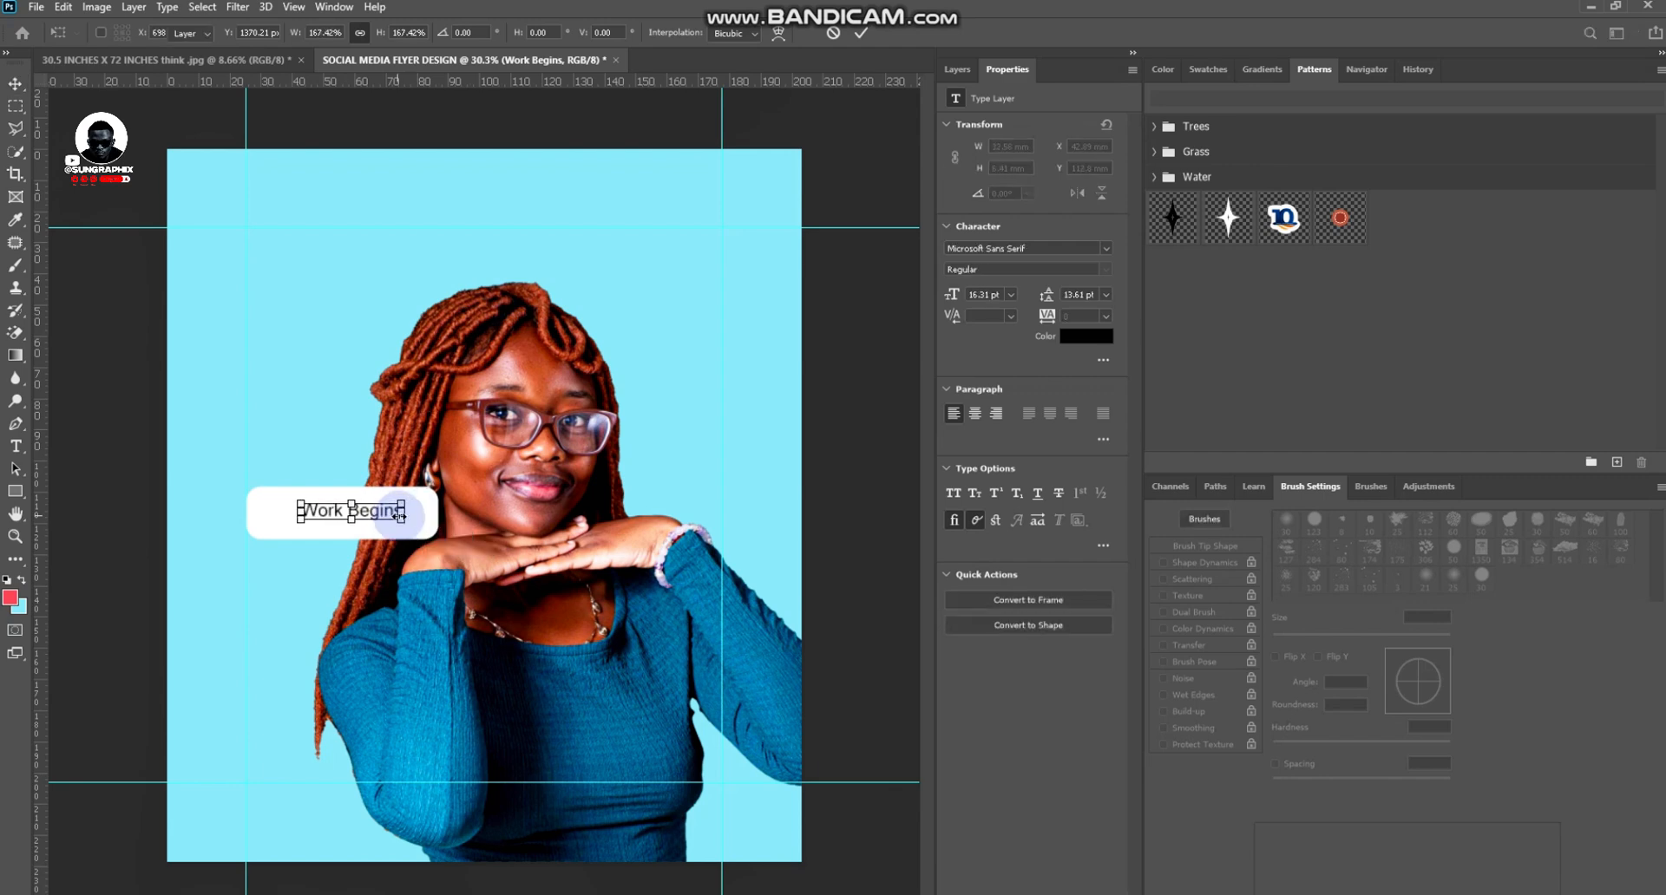
key("Return")
left_click(1106, 249)
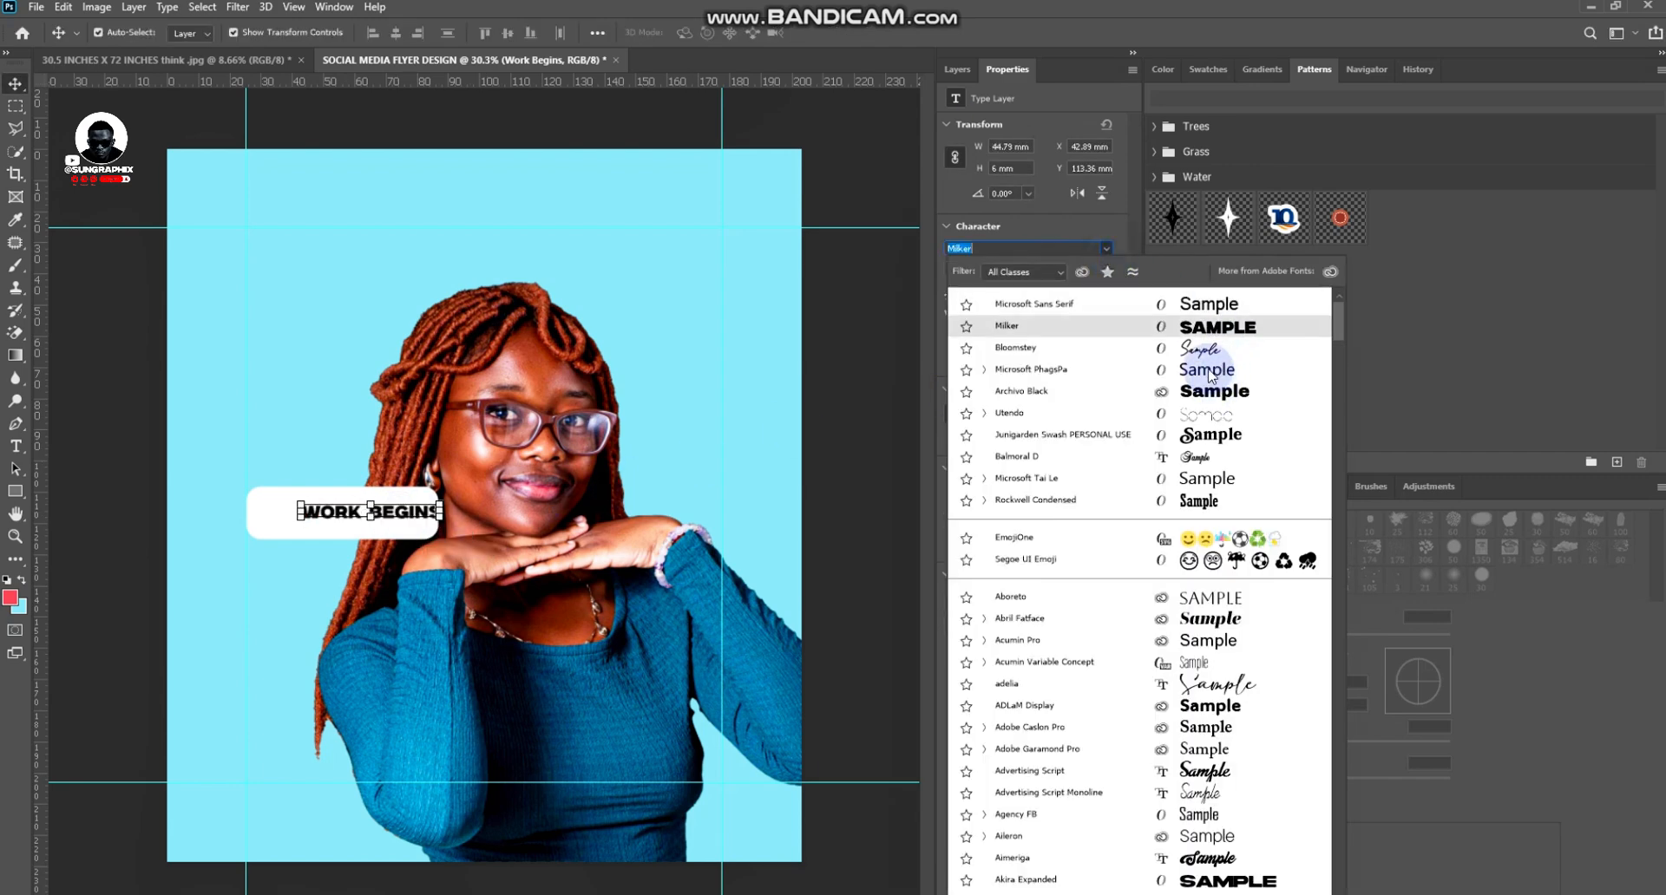
left_click(1205, 370)
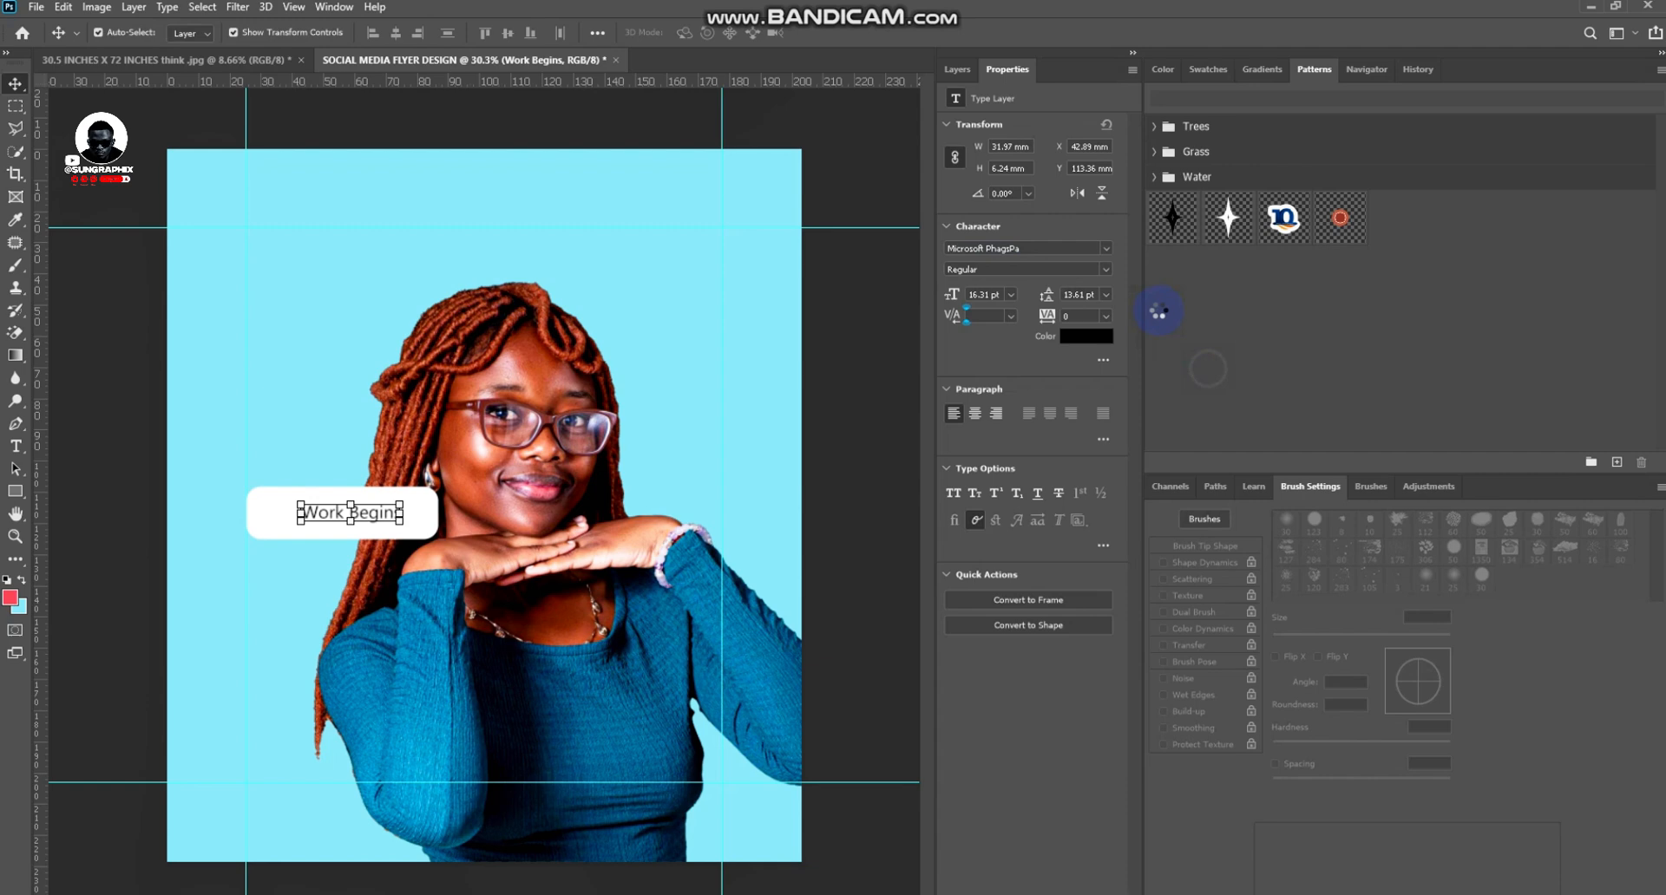
left_click(1114, 274)
left_click(967, 312)
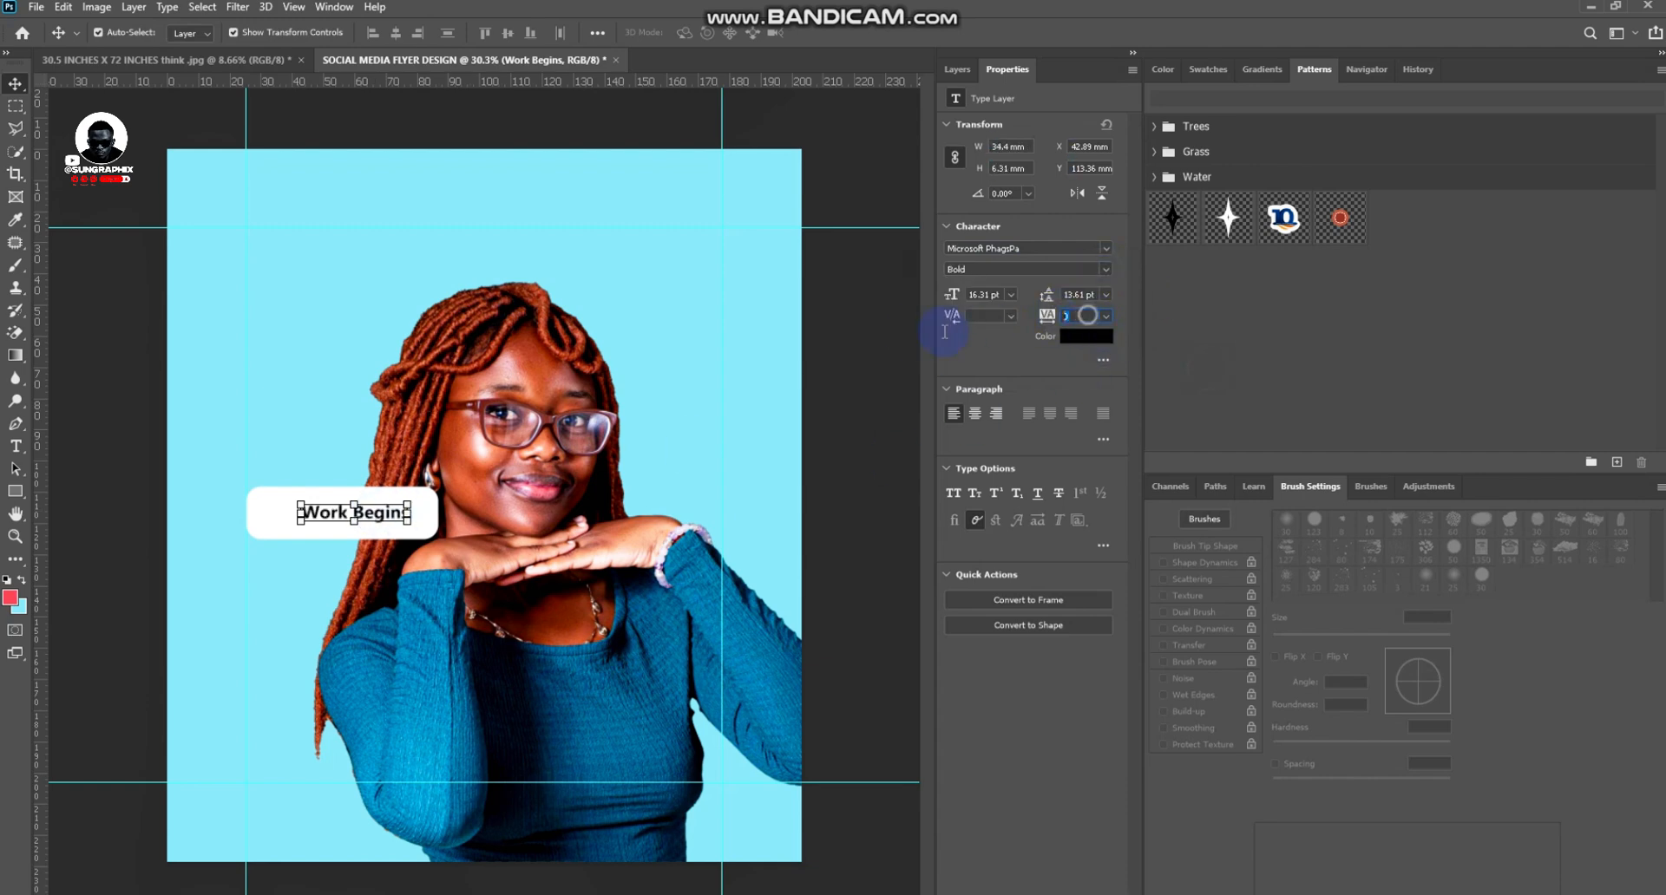
left_click(908, 362)
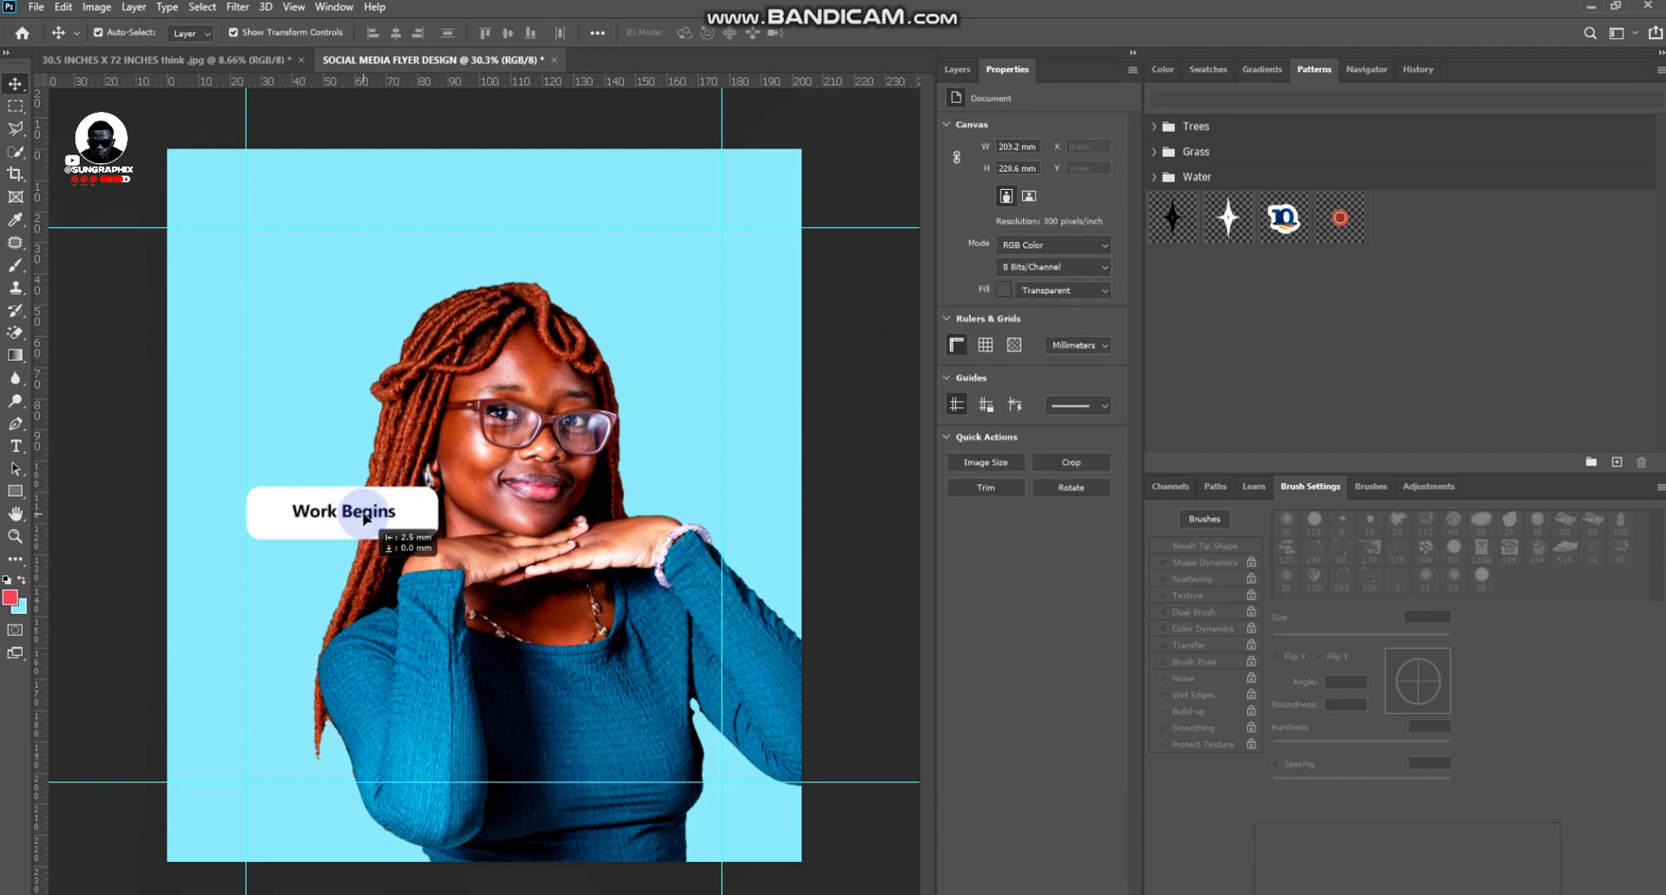
Shift the "Work Begins" text about 2.5 mm to the left and nudge it to centre it in the rounded rectangle
left_click_drag(373, 518, 365, 517)
key("Up")
key("Up")
key("Up")
key("Up")
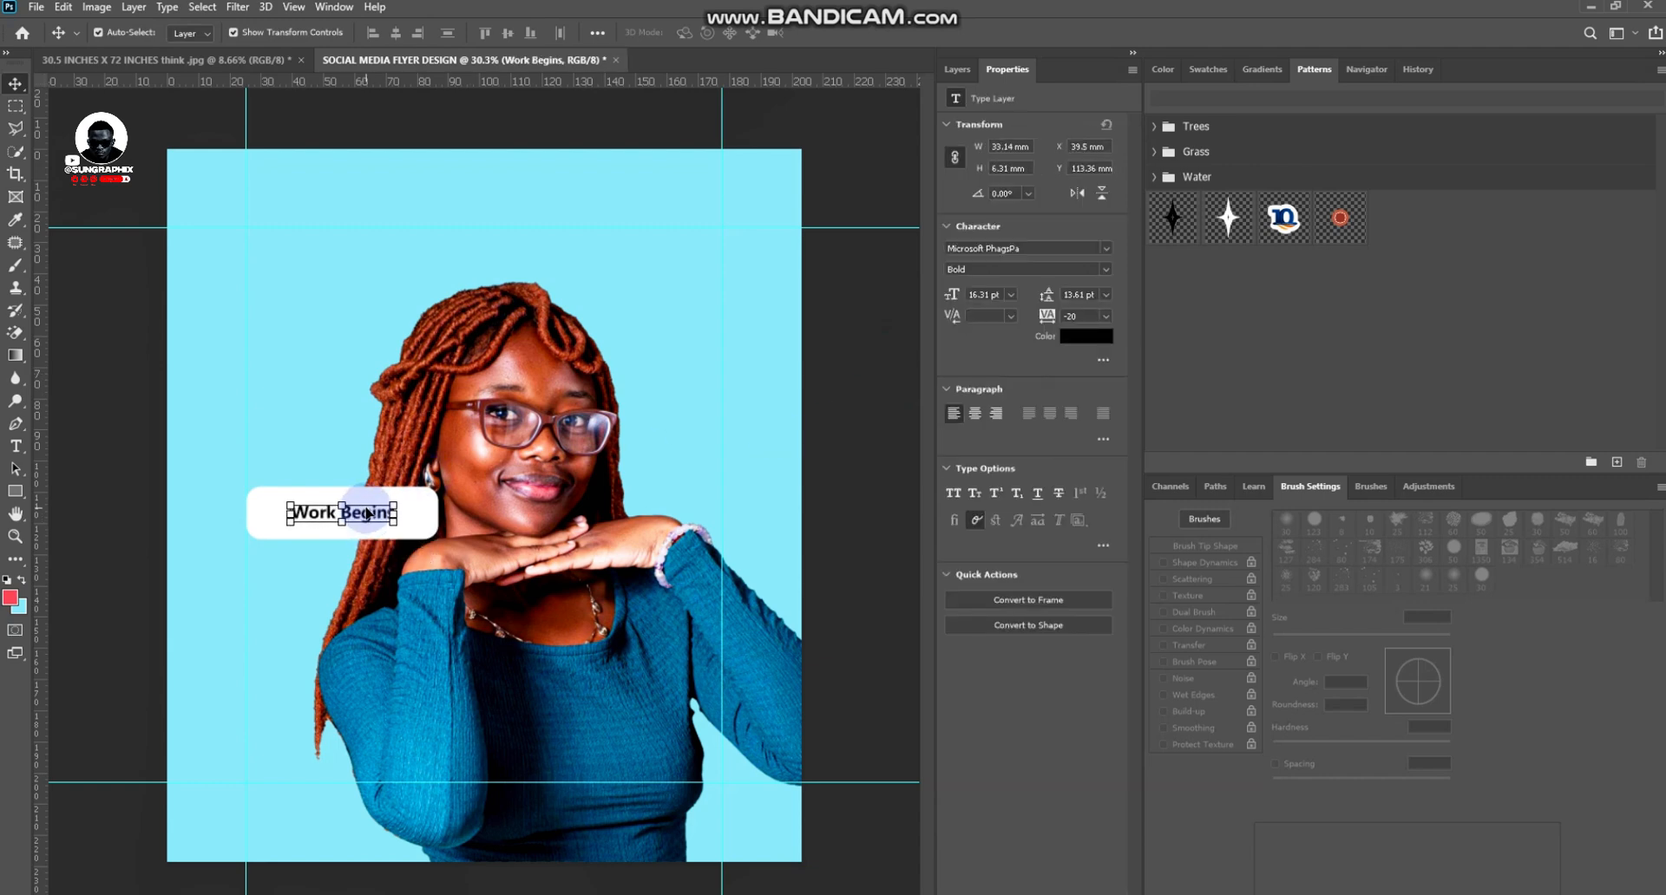
left_click(85, 449)
Draw a circle about 47 px wide in front of the "Work Begins" text, fill it with blue and align it with the text
right_click(16, 490)
left_click(91, 524)
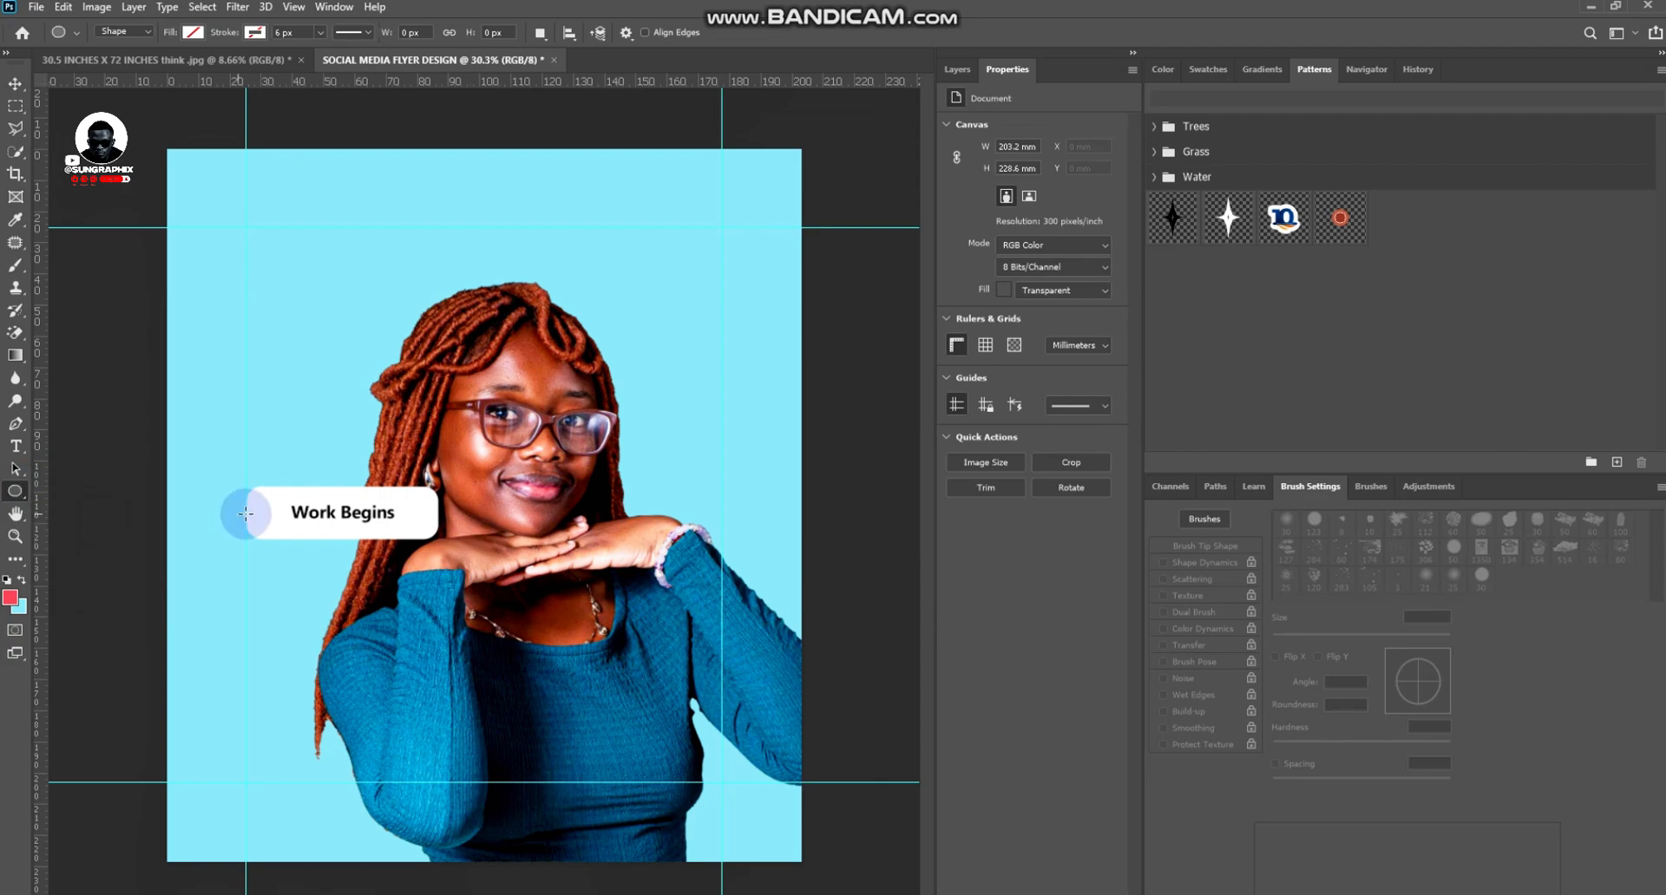
scroll(236, 510, "up", 5)
left_click_drag(236, 510, 270, 544)
left_click(954, 207)
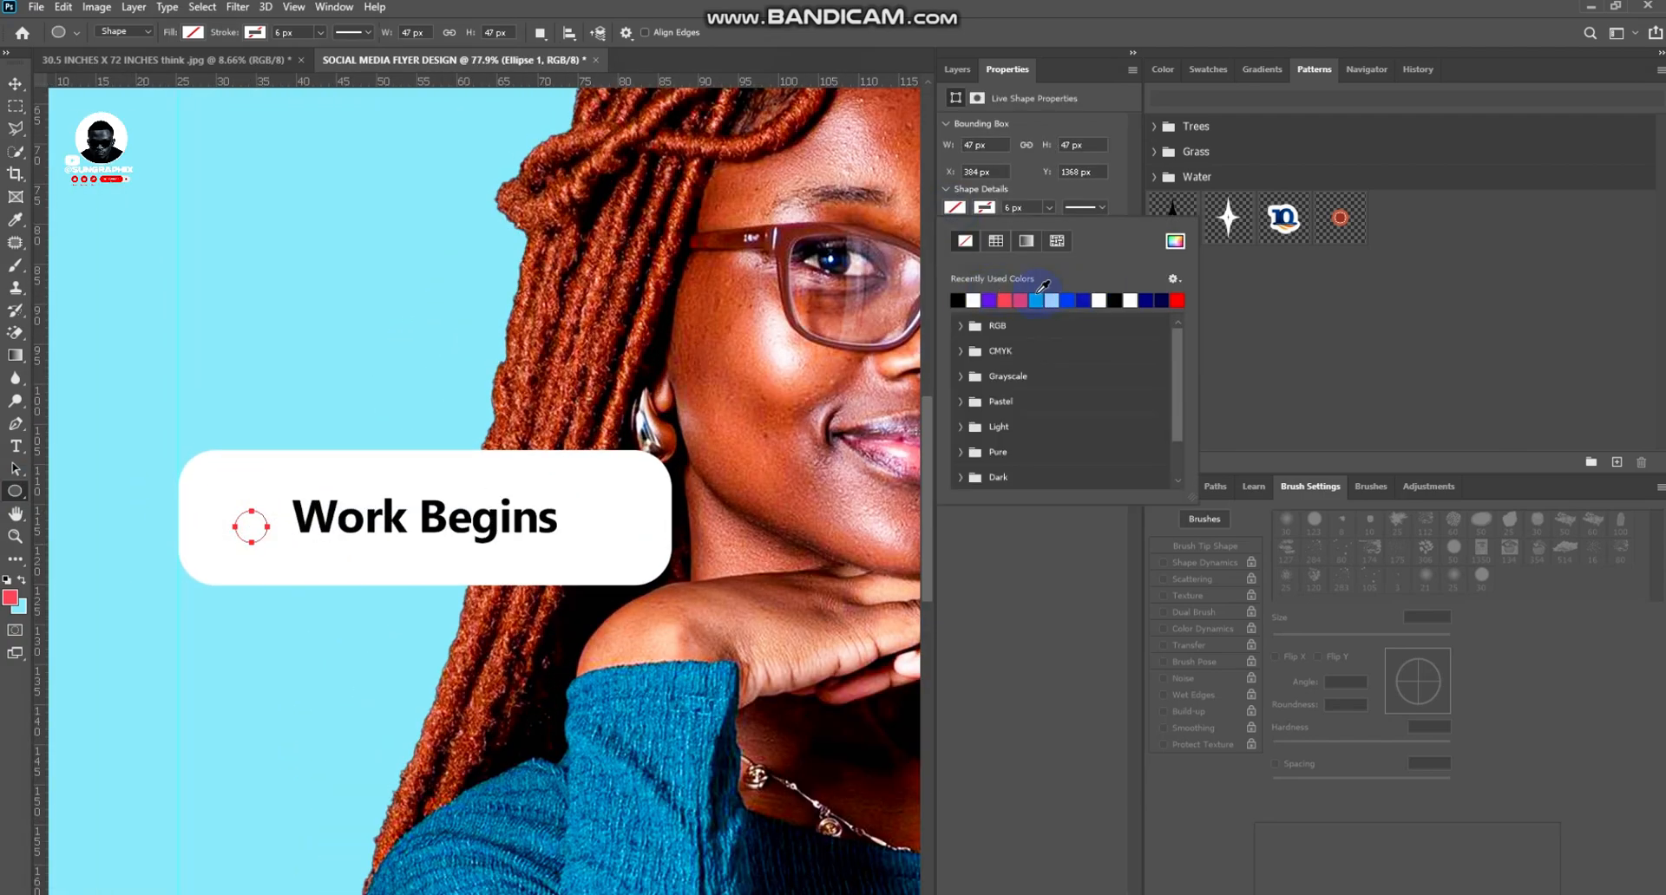
left_click(1037, 300)
key("v")
left_click_drag(252, 526, 254, 523)
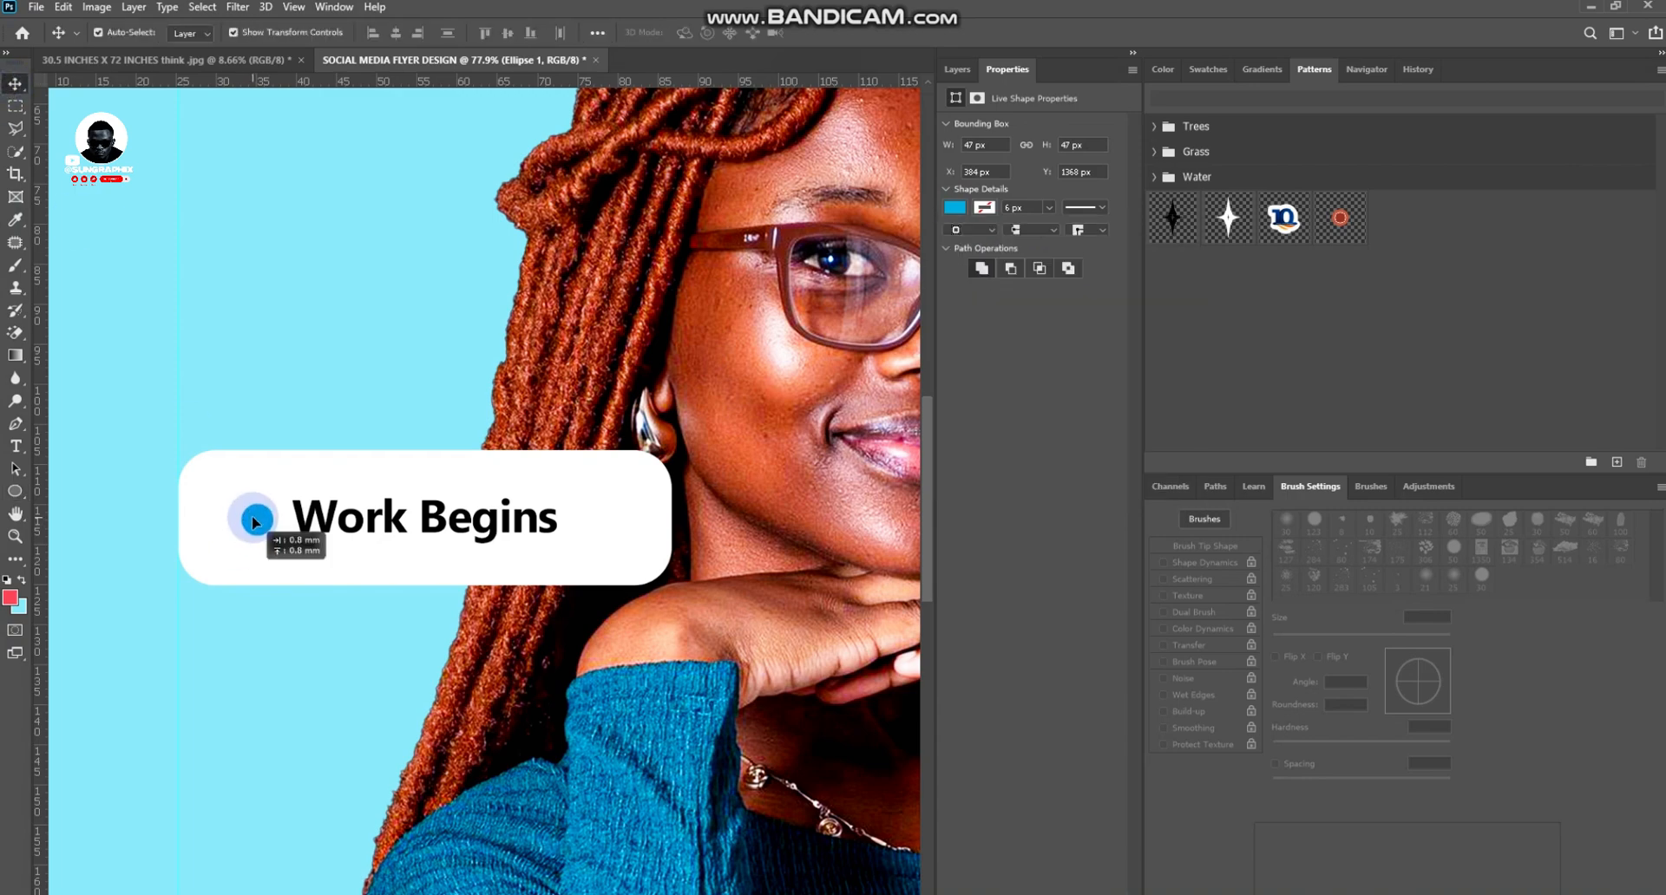
scroll(254, 523, "down", 5)
left_click(178, 420)
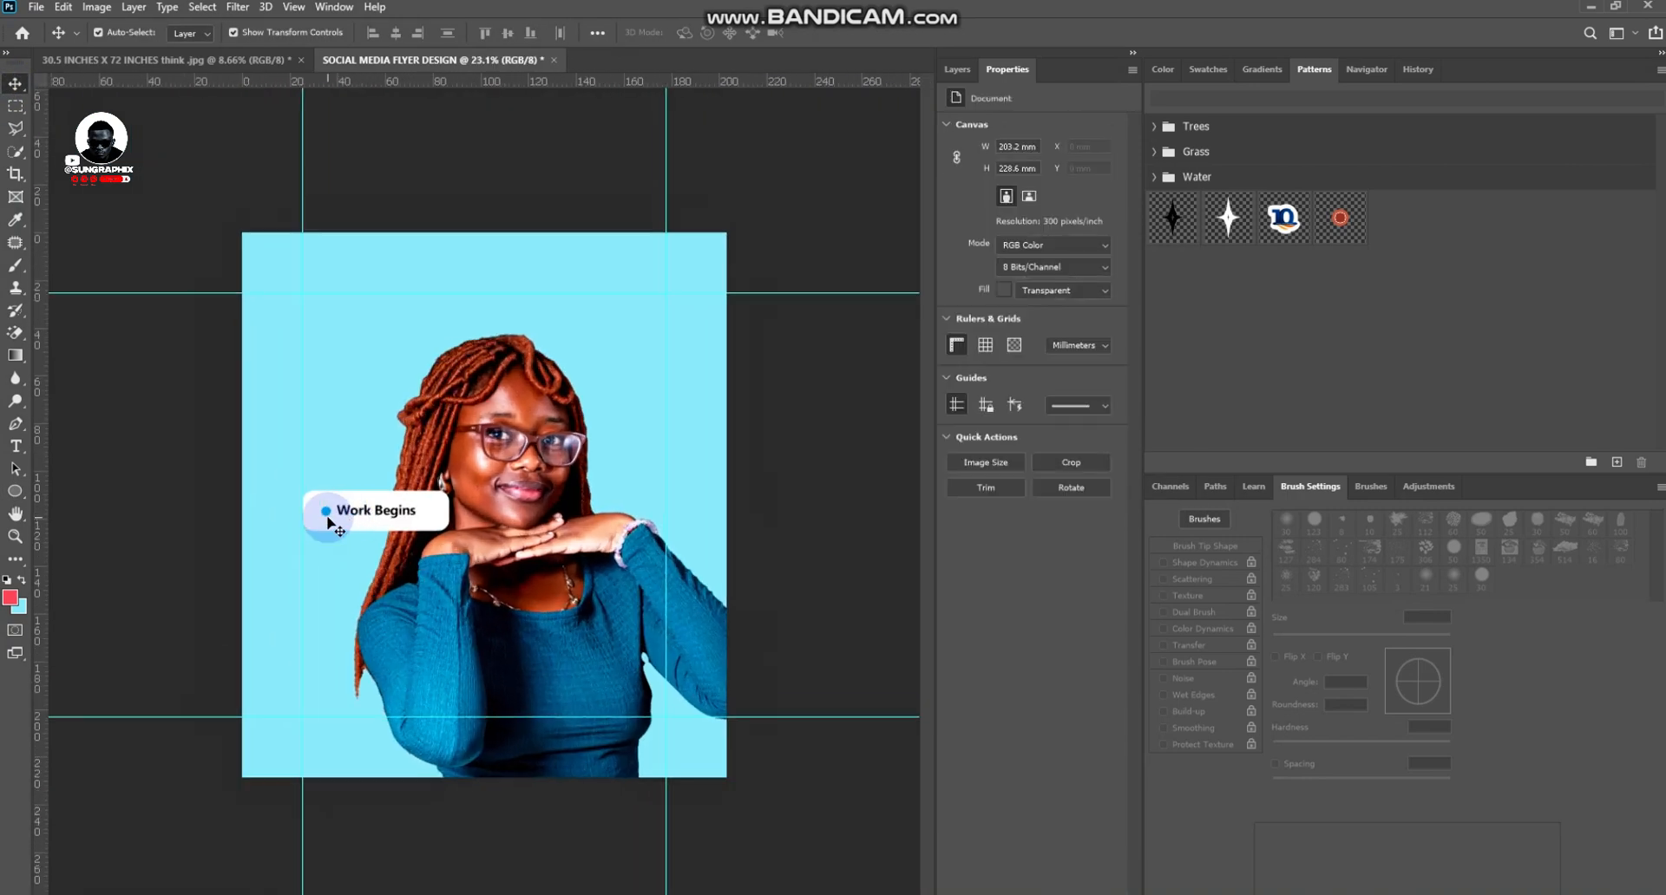
Recolour the "Work Begins" text to dark blue 005d85, sampled from the woman's sweater
left_click(327, 514)
left_click(347, 512)
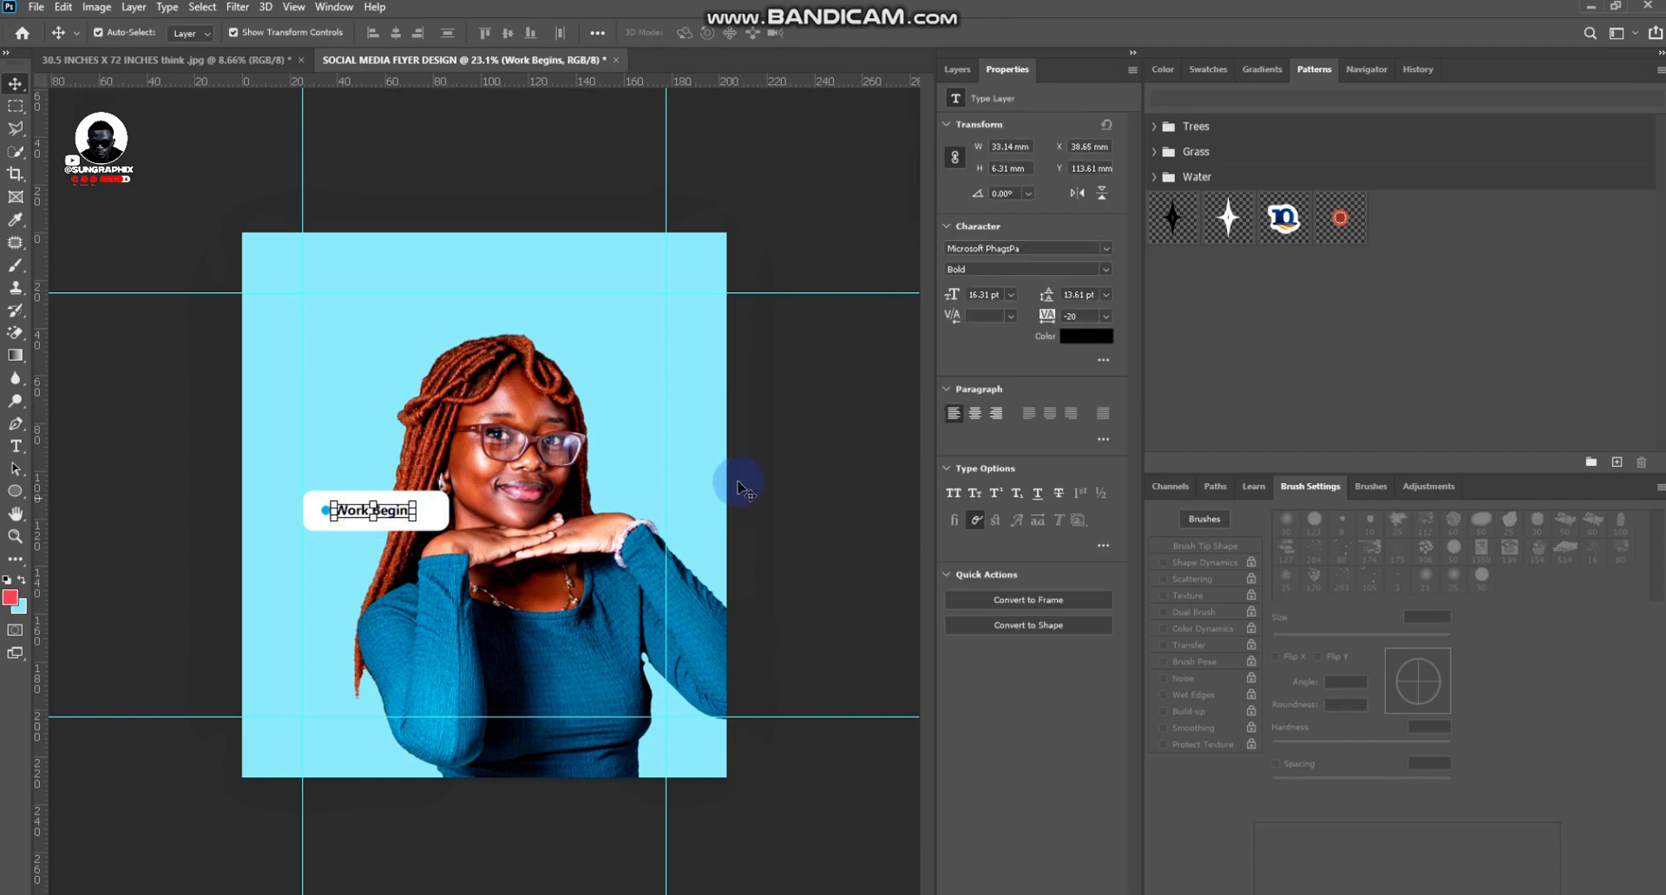
left_click(1090, 337)
left_click(334, 416)
left_click(583, 630)
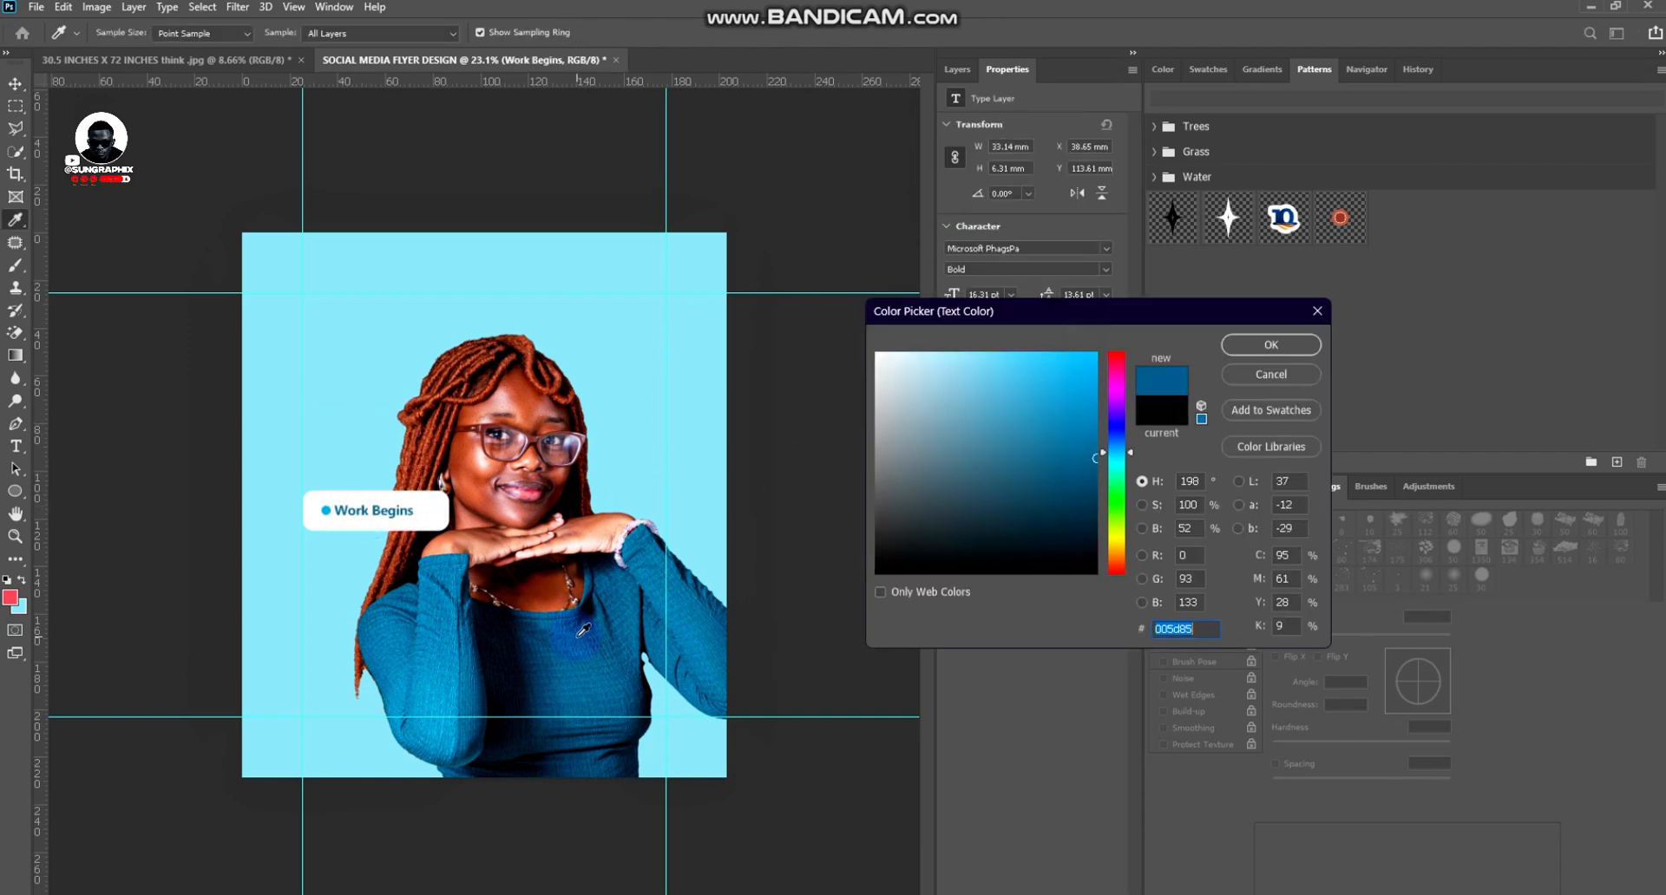
key("Return")
left_click(807, 367)
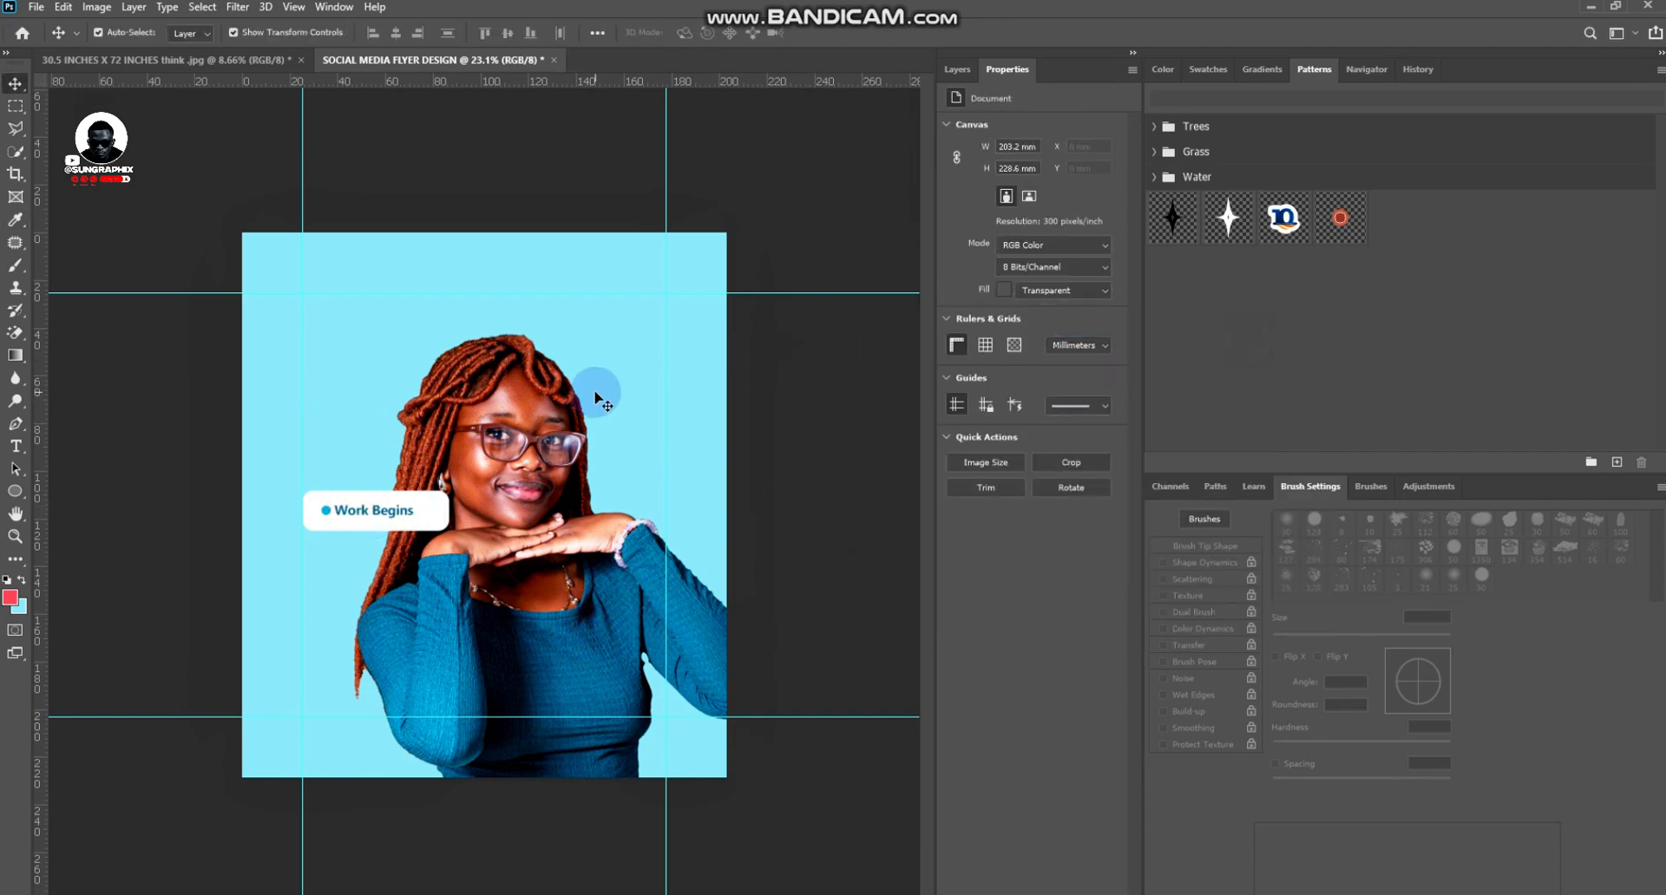
Place the yellow poster stand image from the Downloads folder into the flyer and enlarge it to about 194 × 242 mm
scroll(595, 382, "up", 1)
mouse_move(408, 891)
left_click(621, 792)
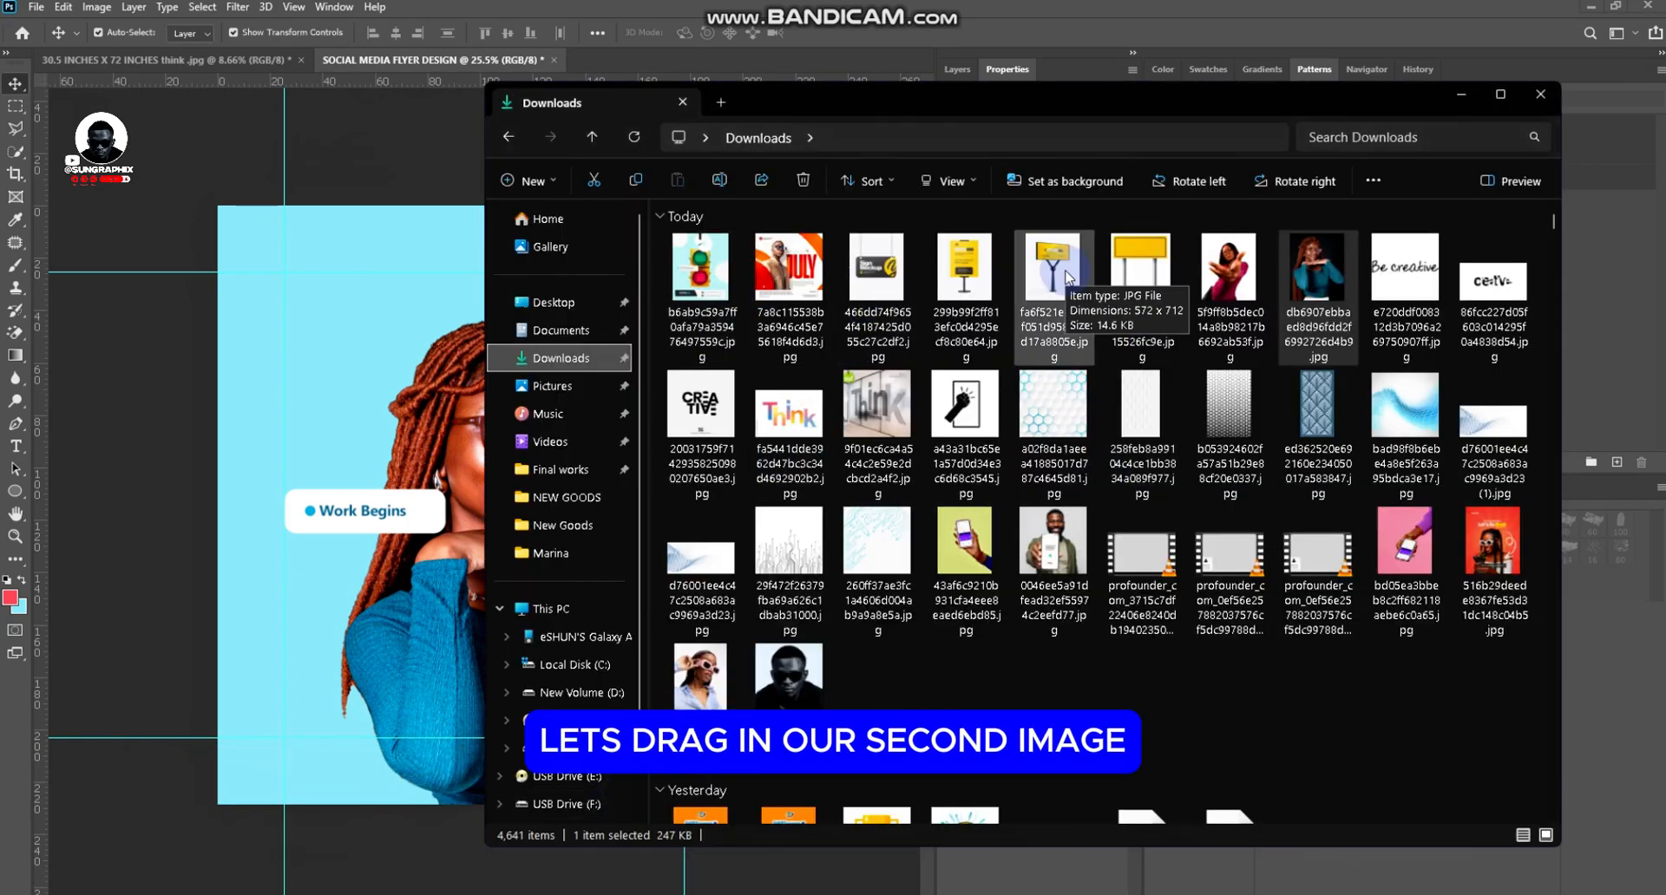
left_click_drag(962, 289, 557, 420)
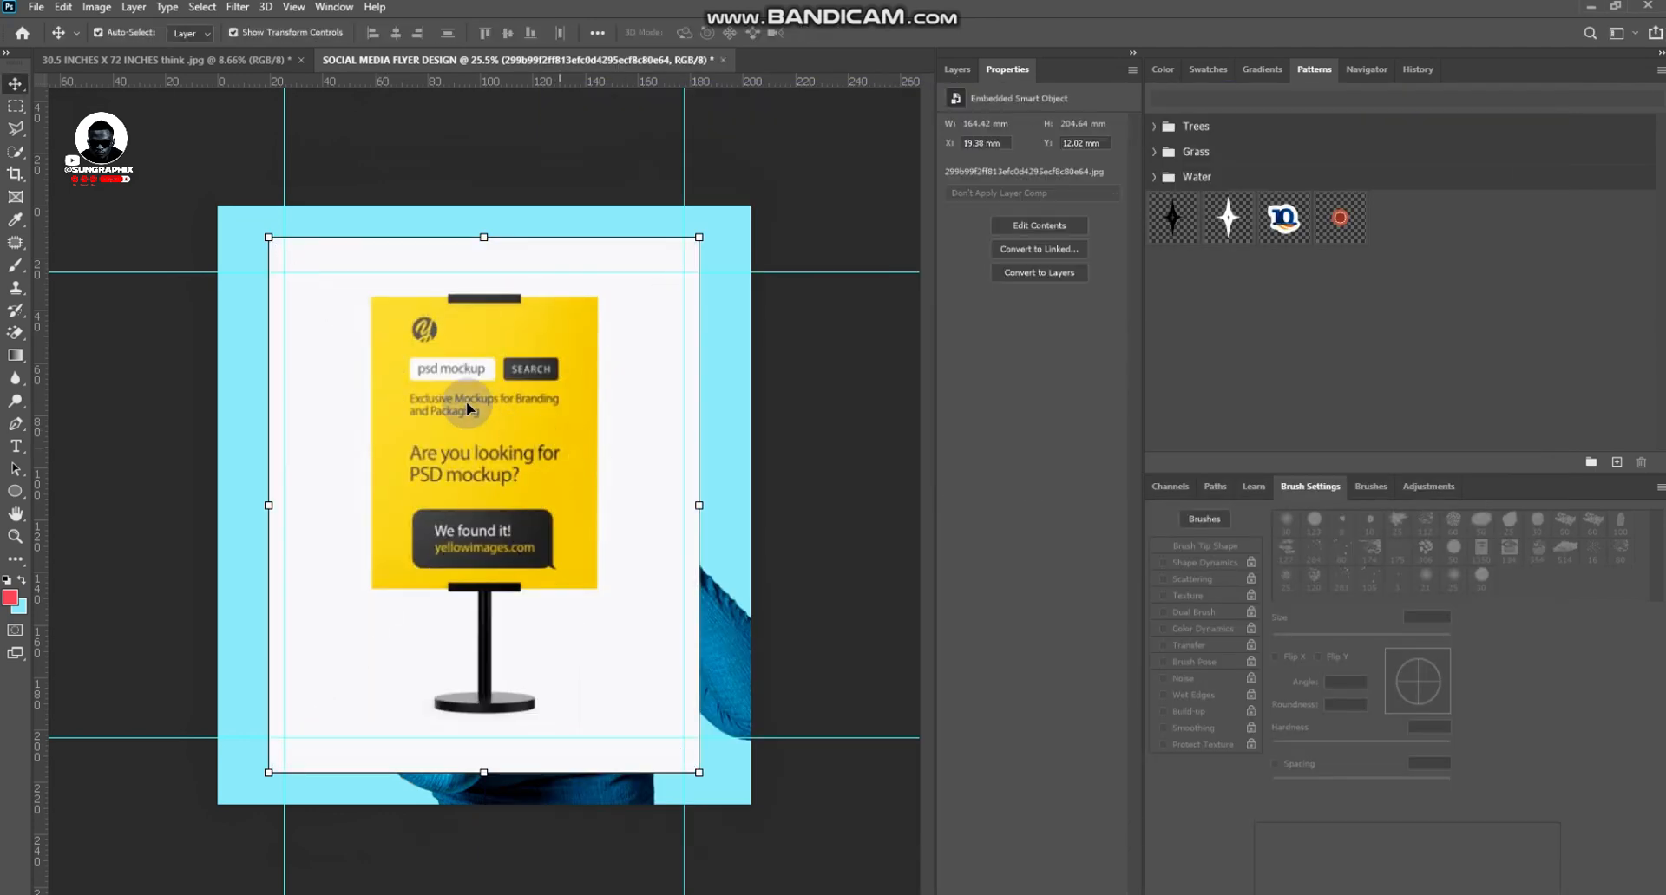
left_click_drag(269, 503, 229, 505)
key("Return")
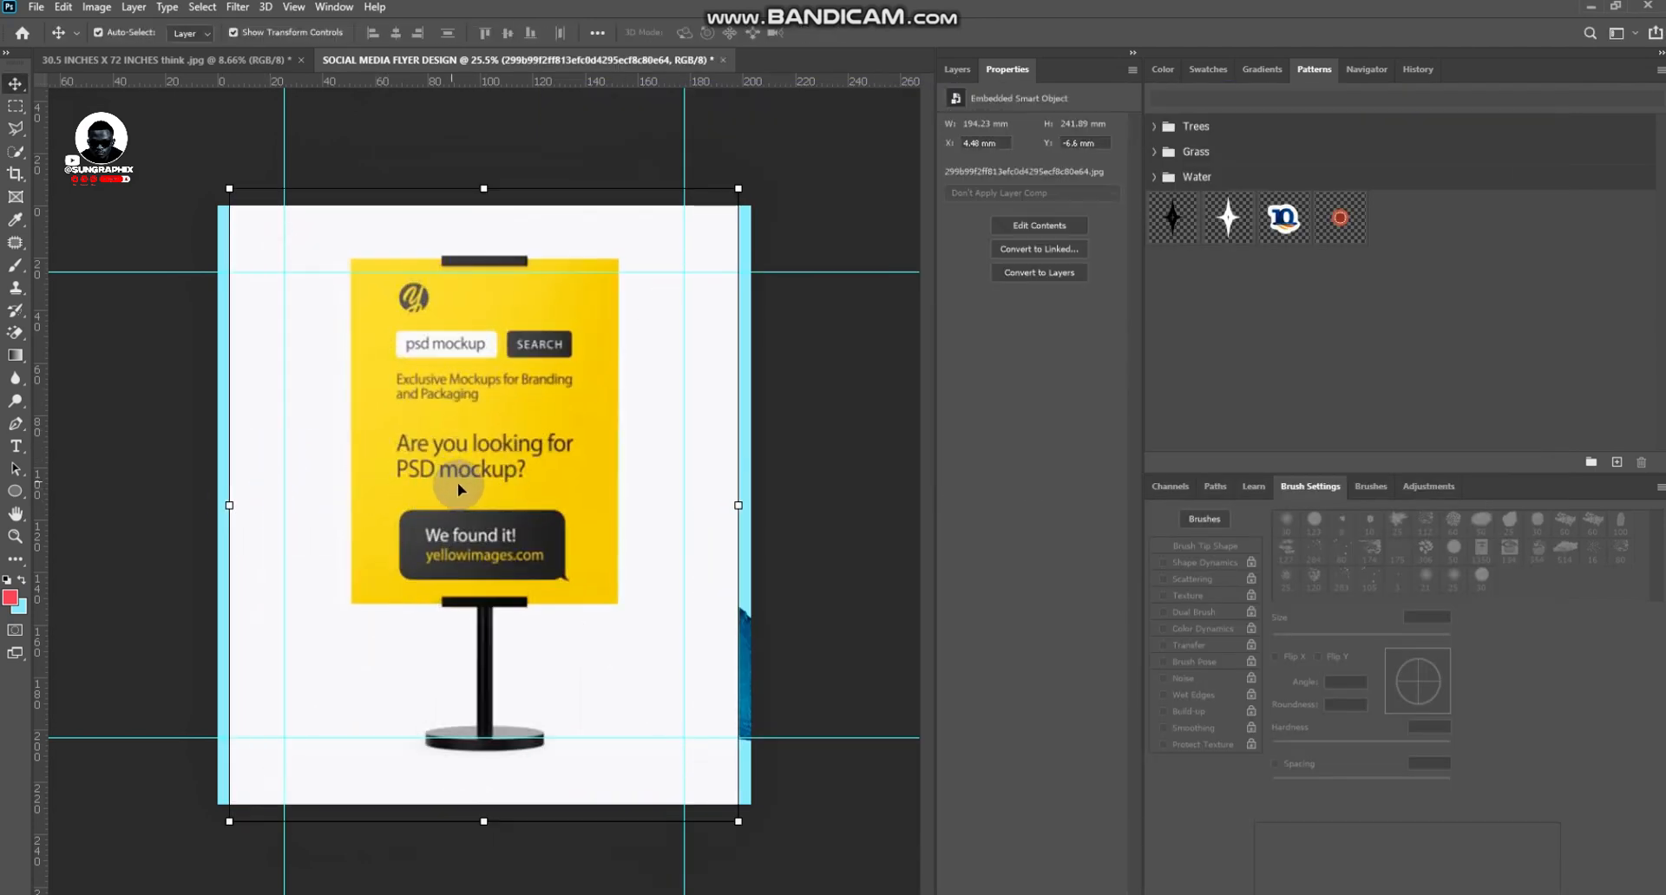
Darken the placed stand image with Levels, setting the midtone input level to about 0.73
key("ctrl+l")
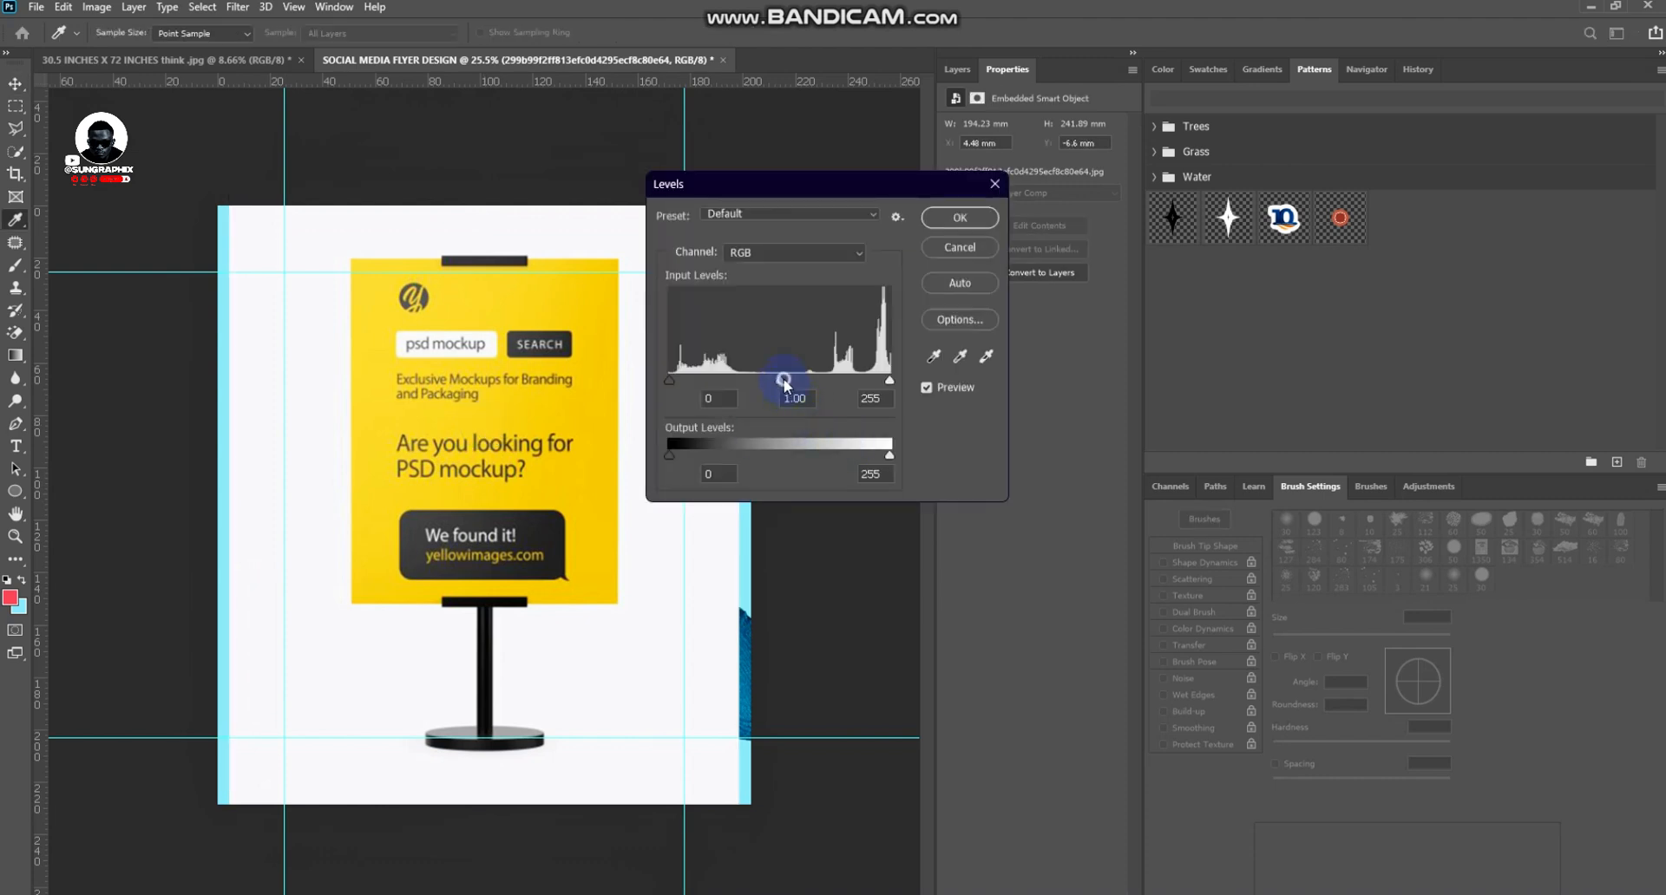
left_click_drag(783, 379, 805, 375)
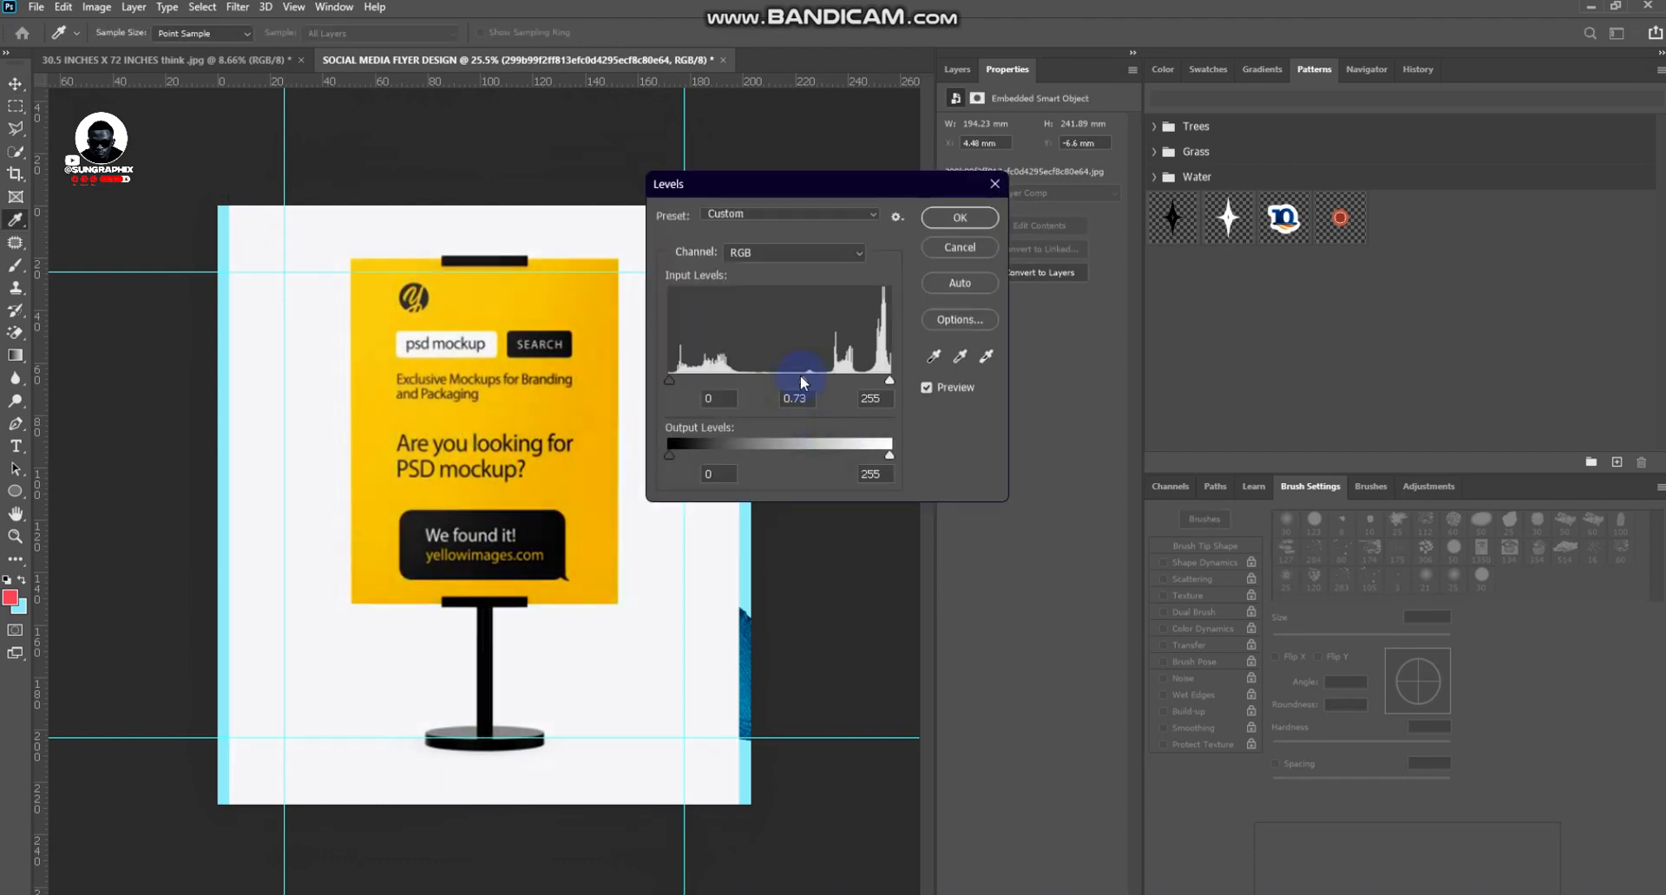
left_click(959, 217)
Extract the yellow poster stand onto its own layer using a subject selection, and delete the original placed image layer
left_click(203, 7)
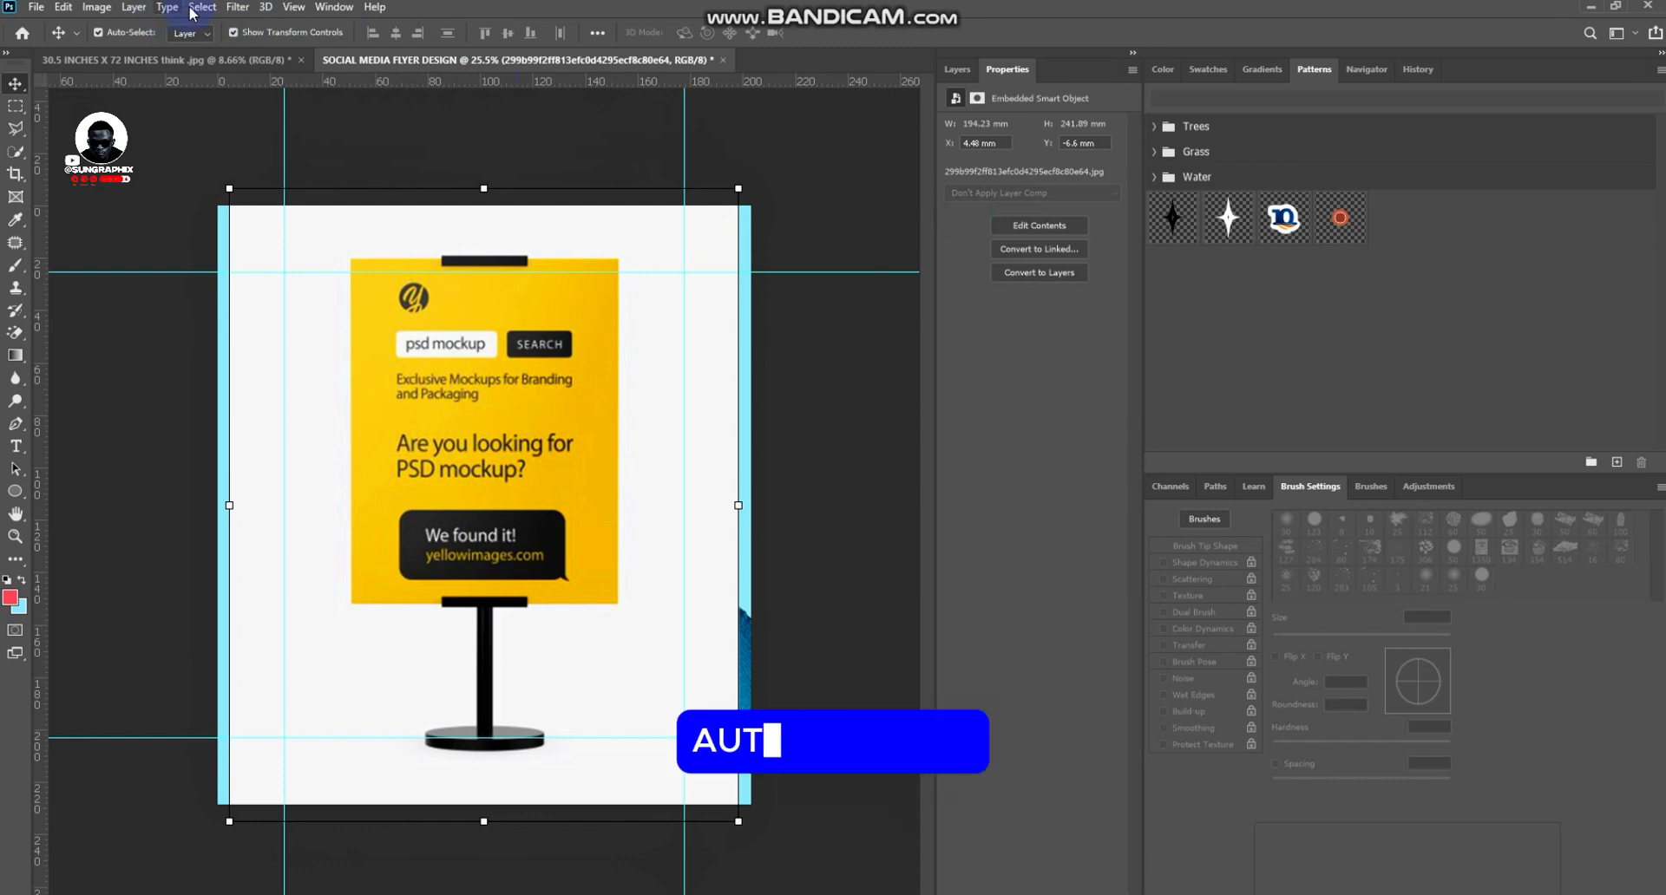
left_click(253, 225)
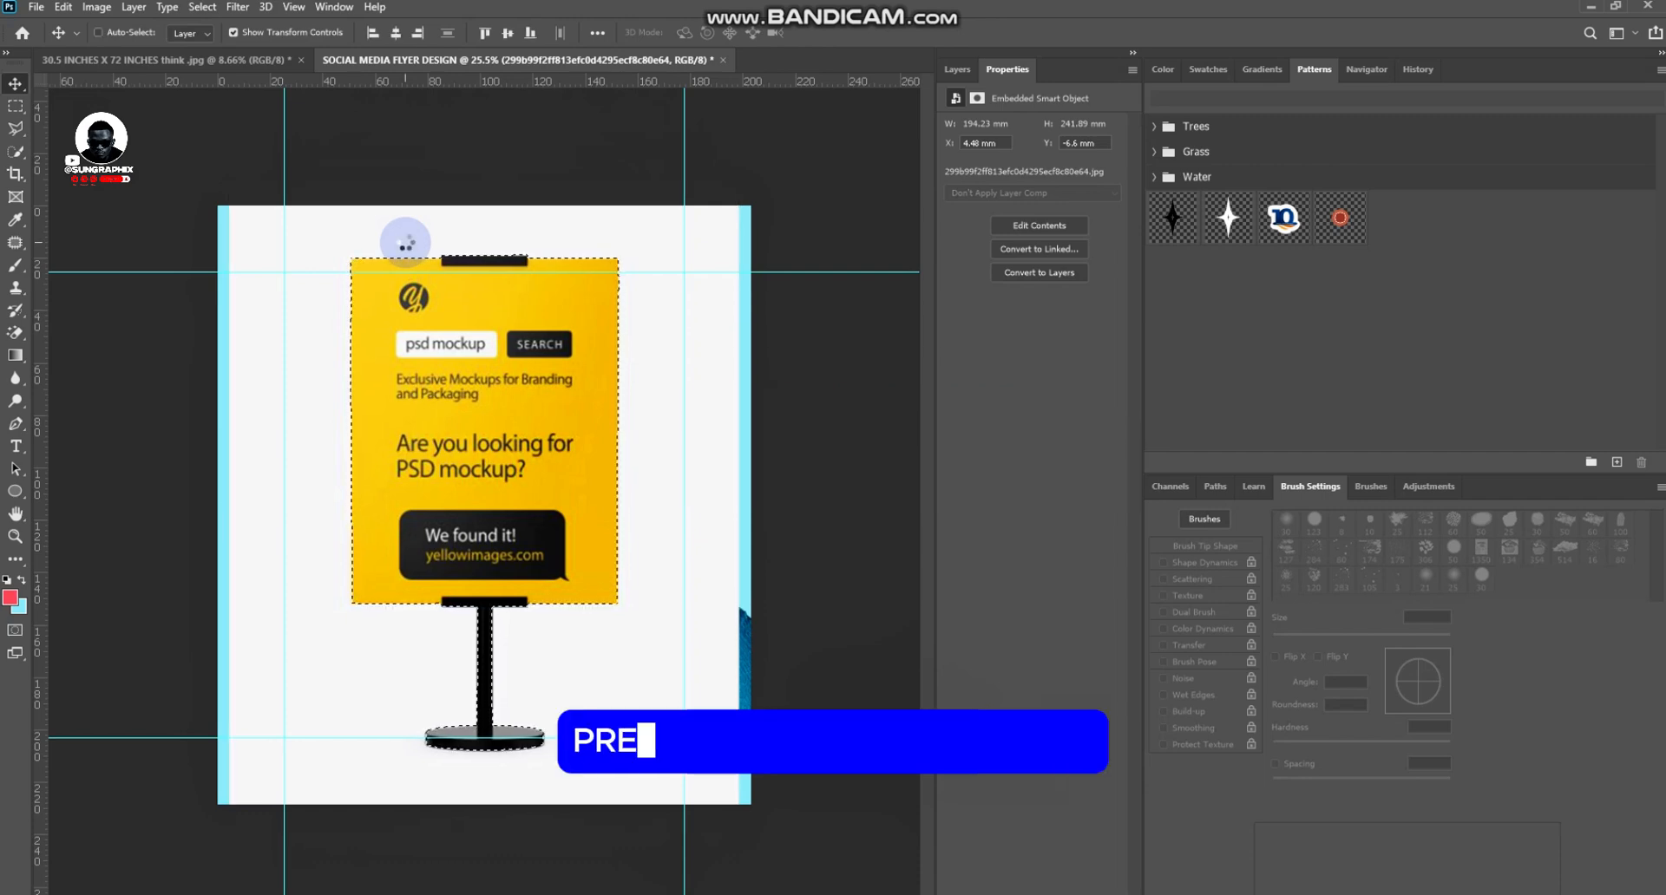
key("ctrl+j")
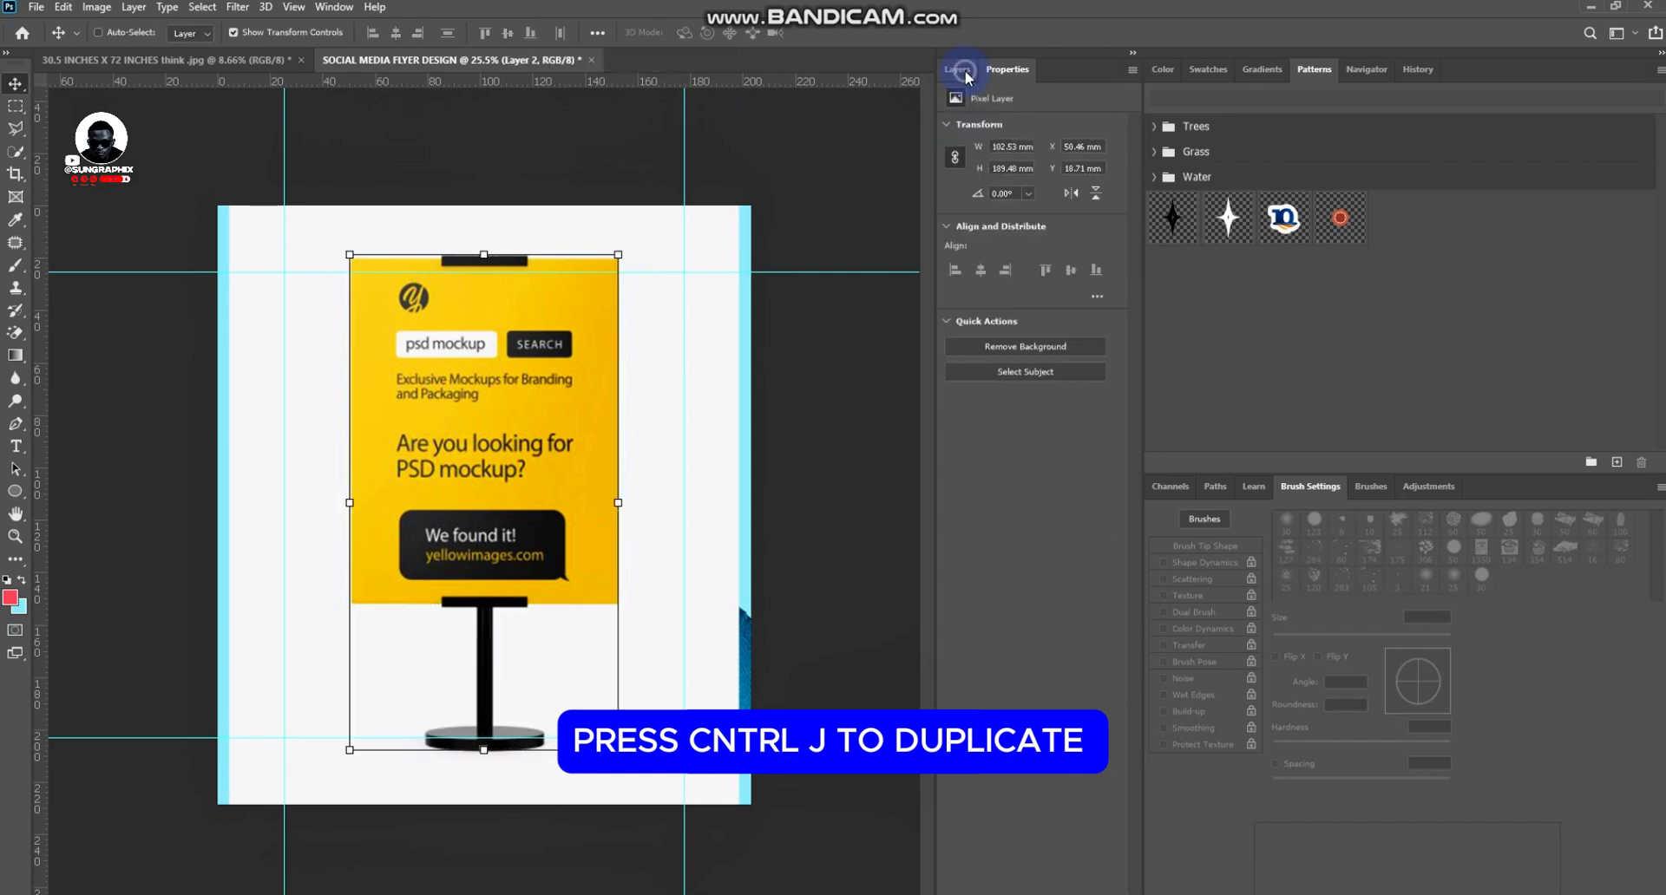
left_click(965, 70)
left_click(1041, 209)
key("Delete")
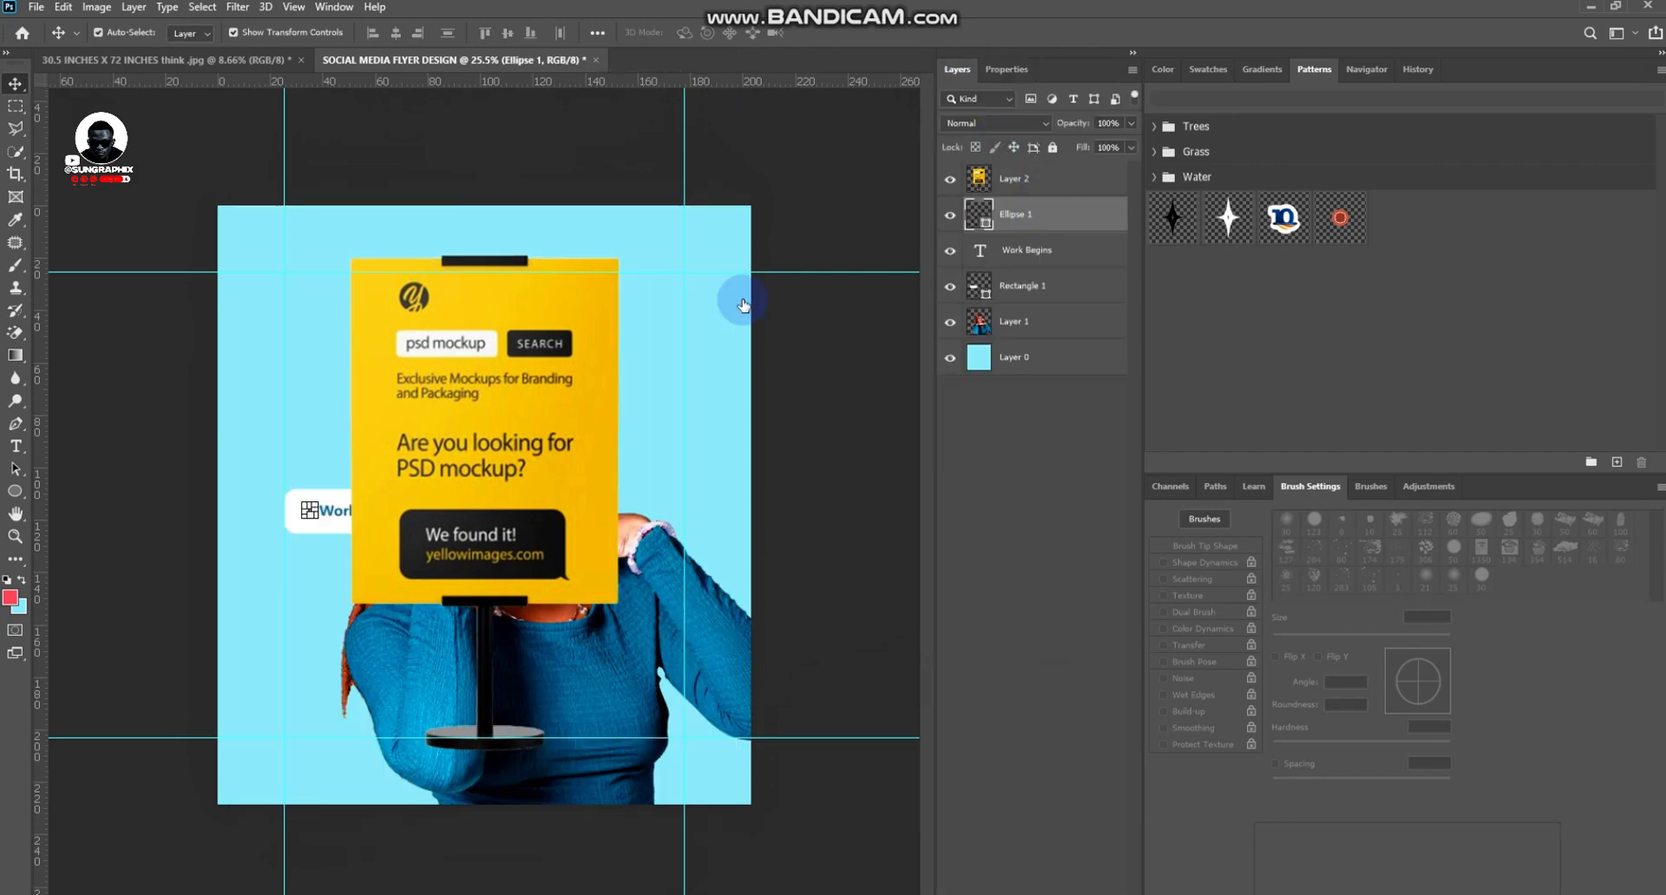
Enlarge the poster stand, tilt it counter-clockwise over the woman, and place its layer directly below the white rounded rectangle's layer
left_click(522, 404)
left_click_drag(522, 404, 412, 466)
left_click_drag(1028, 178, 1037, 261)
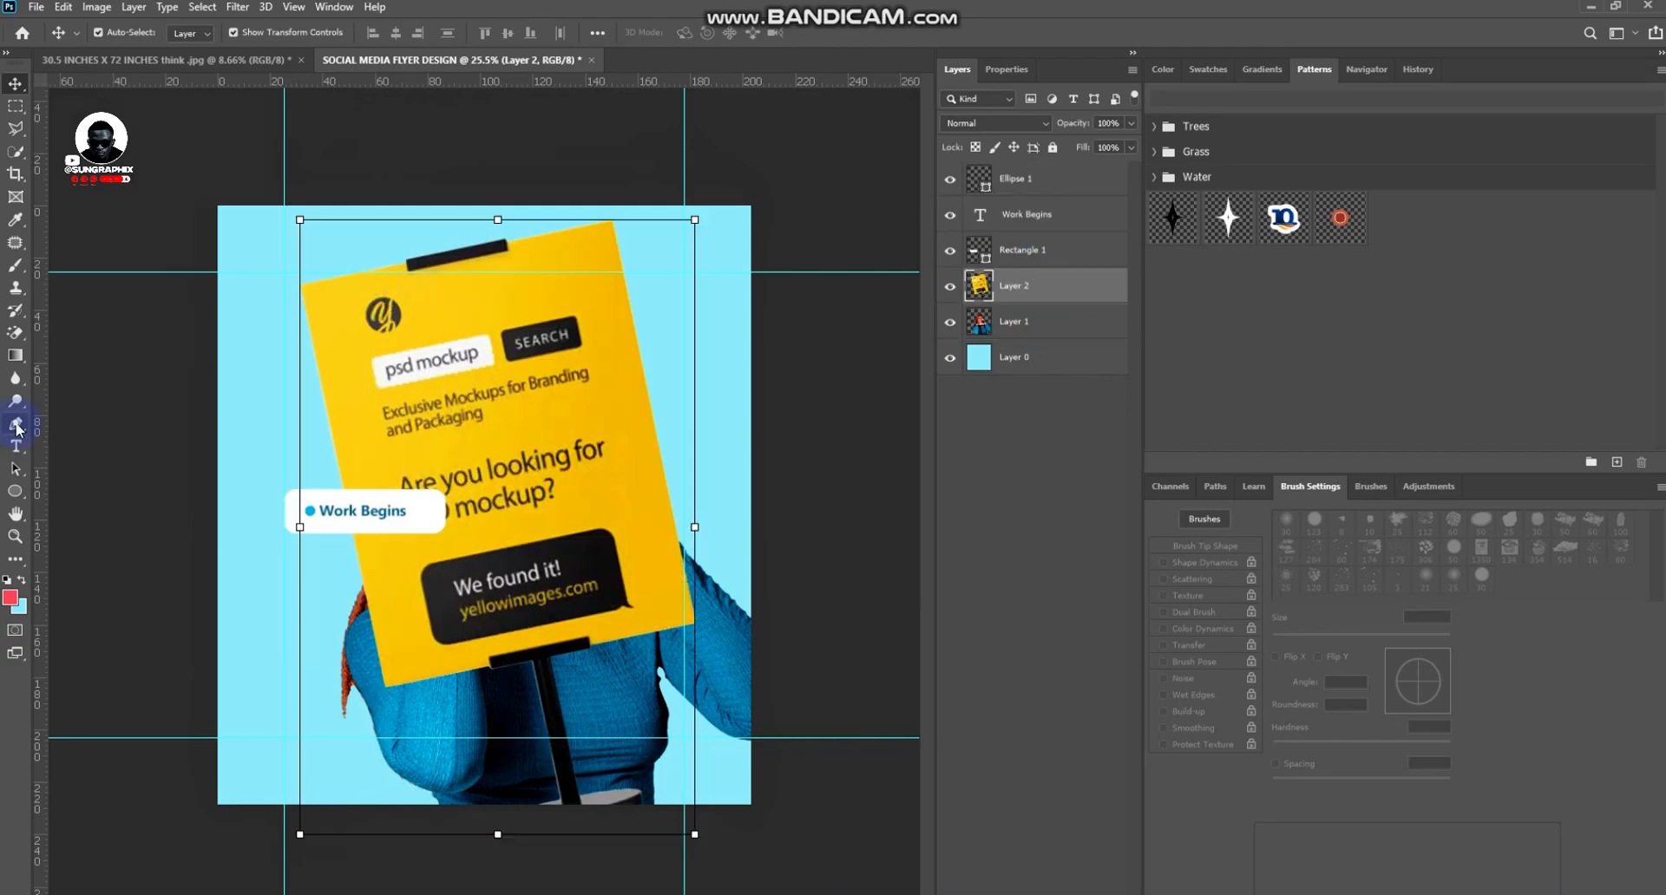
Start a Pen tool path at the yellow board's upper-left corner, tracing its top edge around the black clip
key("p")
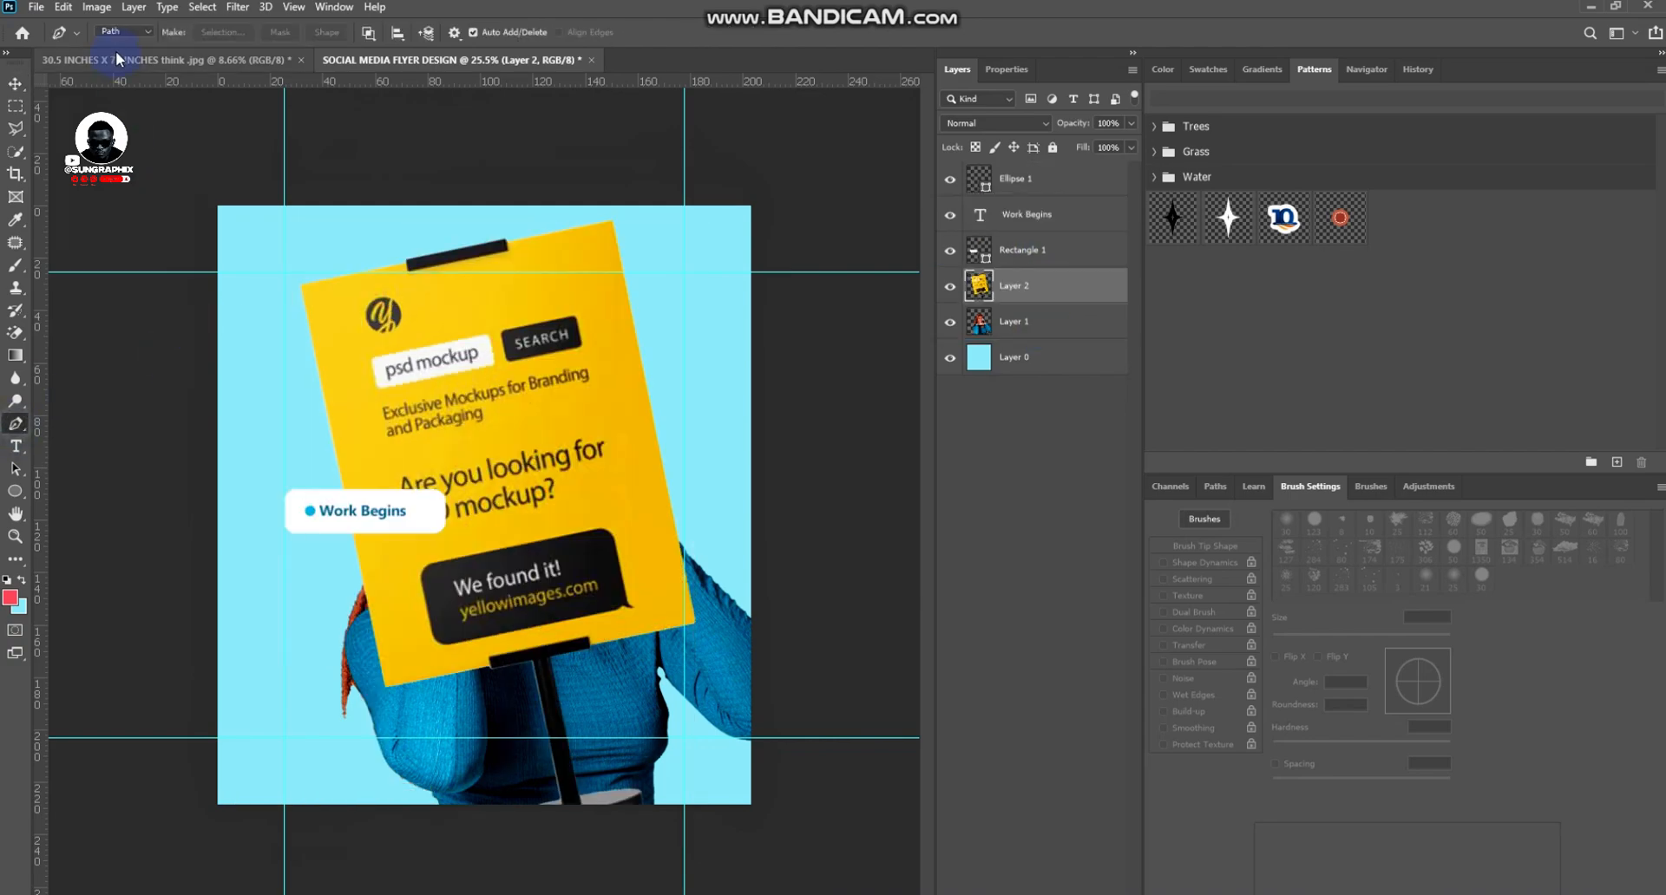
left_click(302, 283)
key("ctrl+plus")
scroll(386, 188, "up", 3)
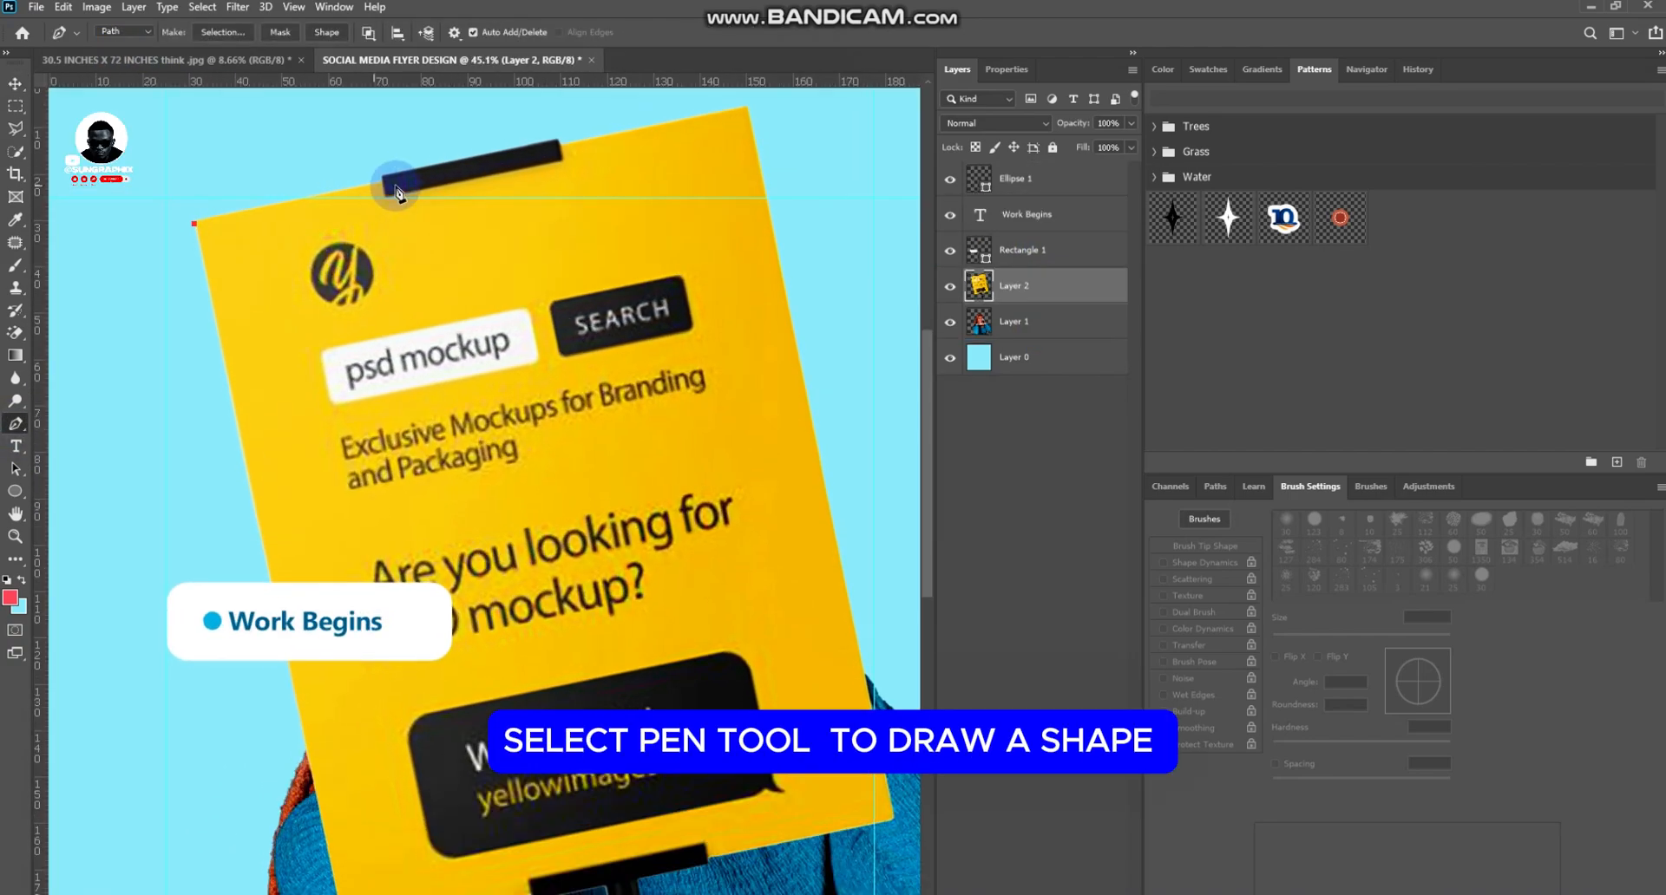
left_click(378, 180)
left_click(382, 197)
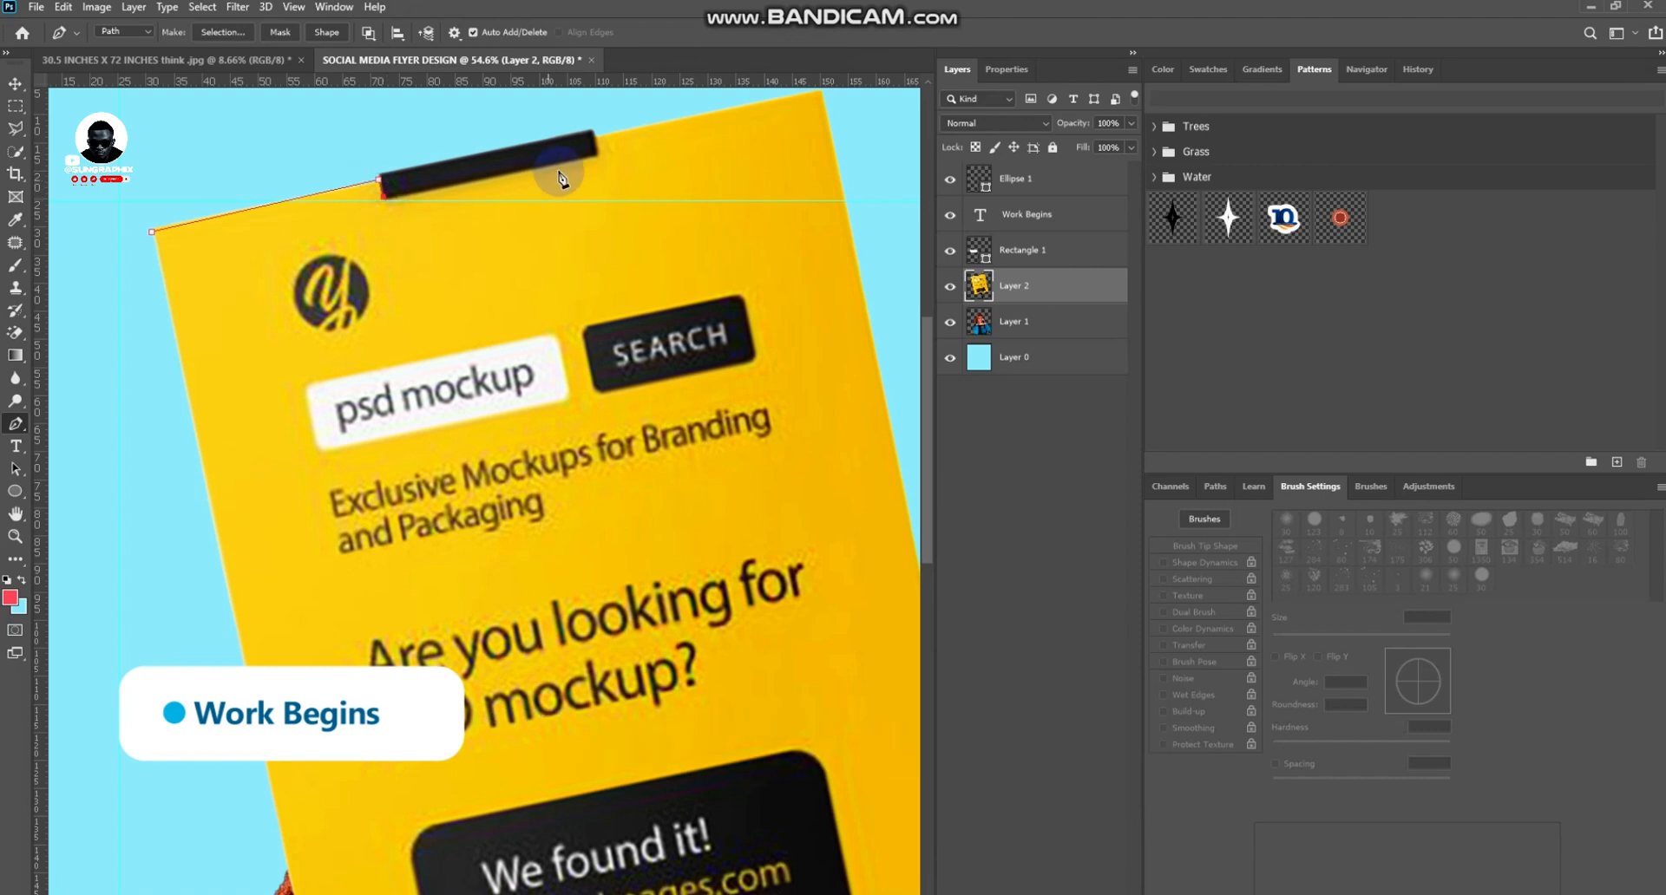
left_click(596, 149)
left_click(595, 137)
left_click_drag(721, 248, 625, 309)
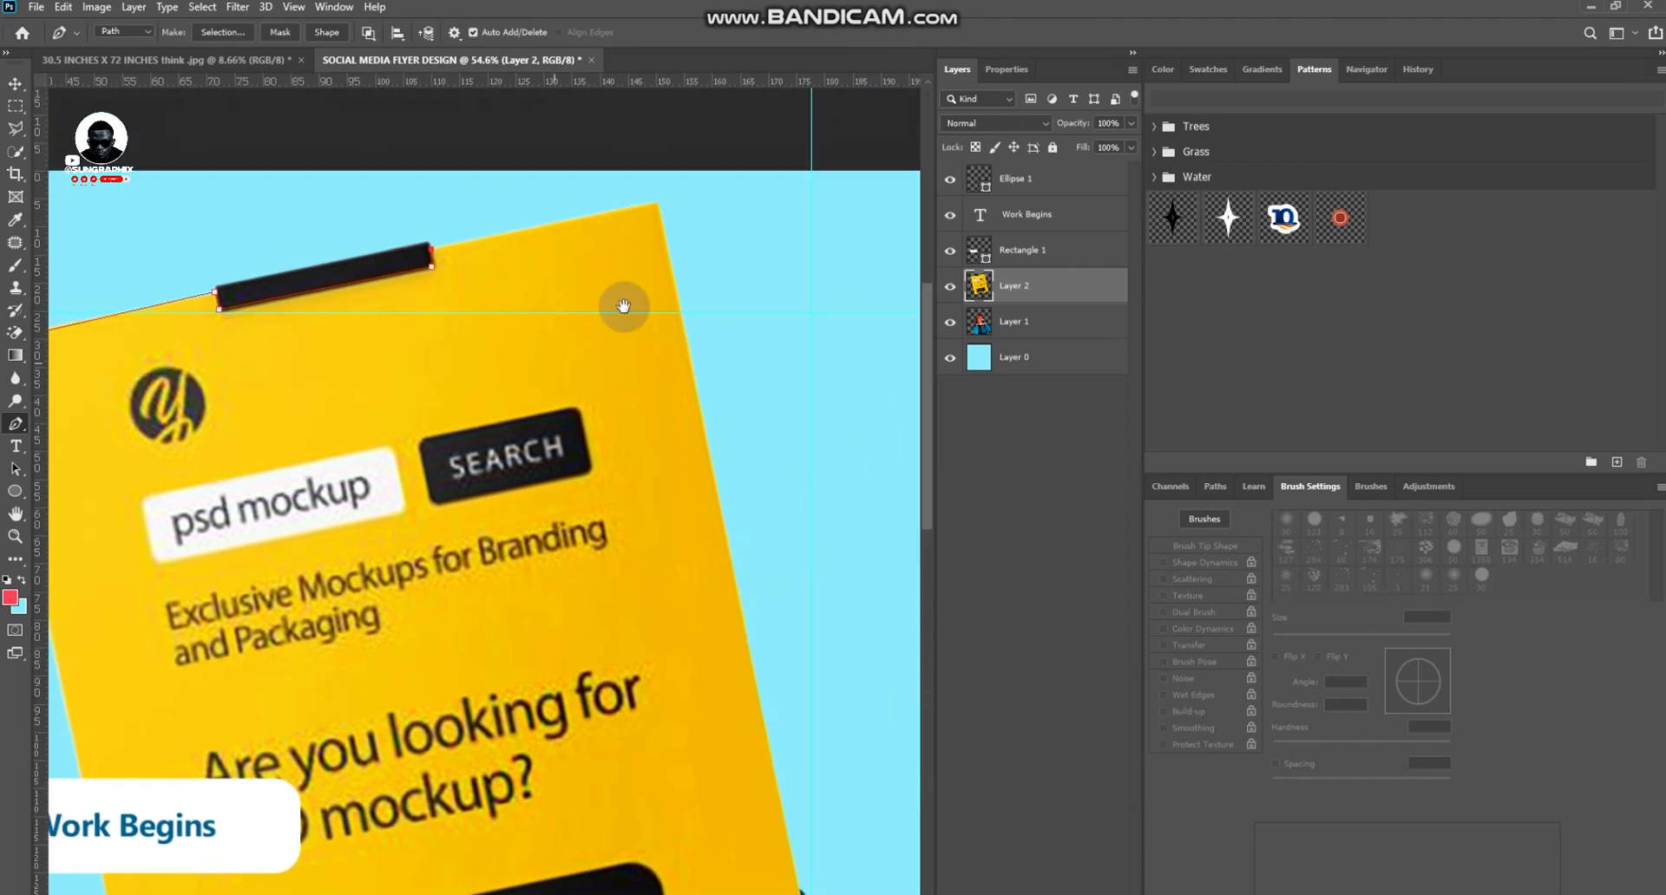
scroll(632, 428, "down", 5)
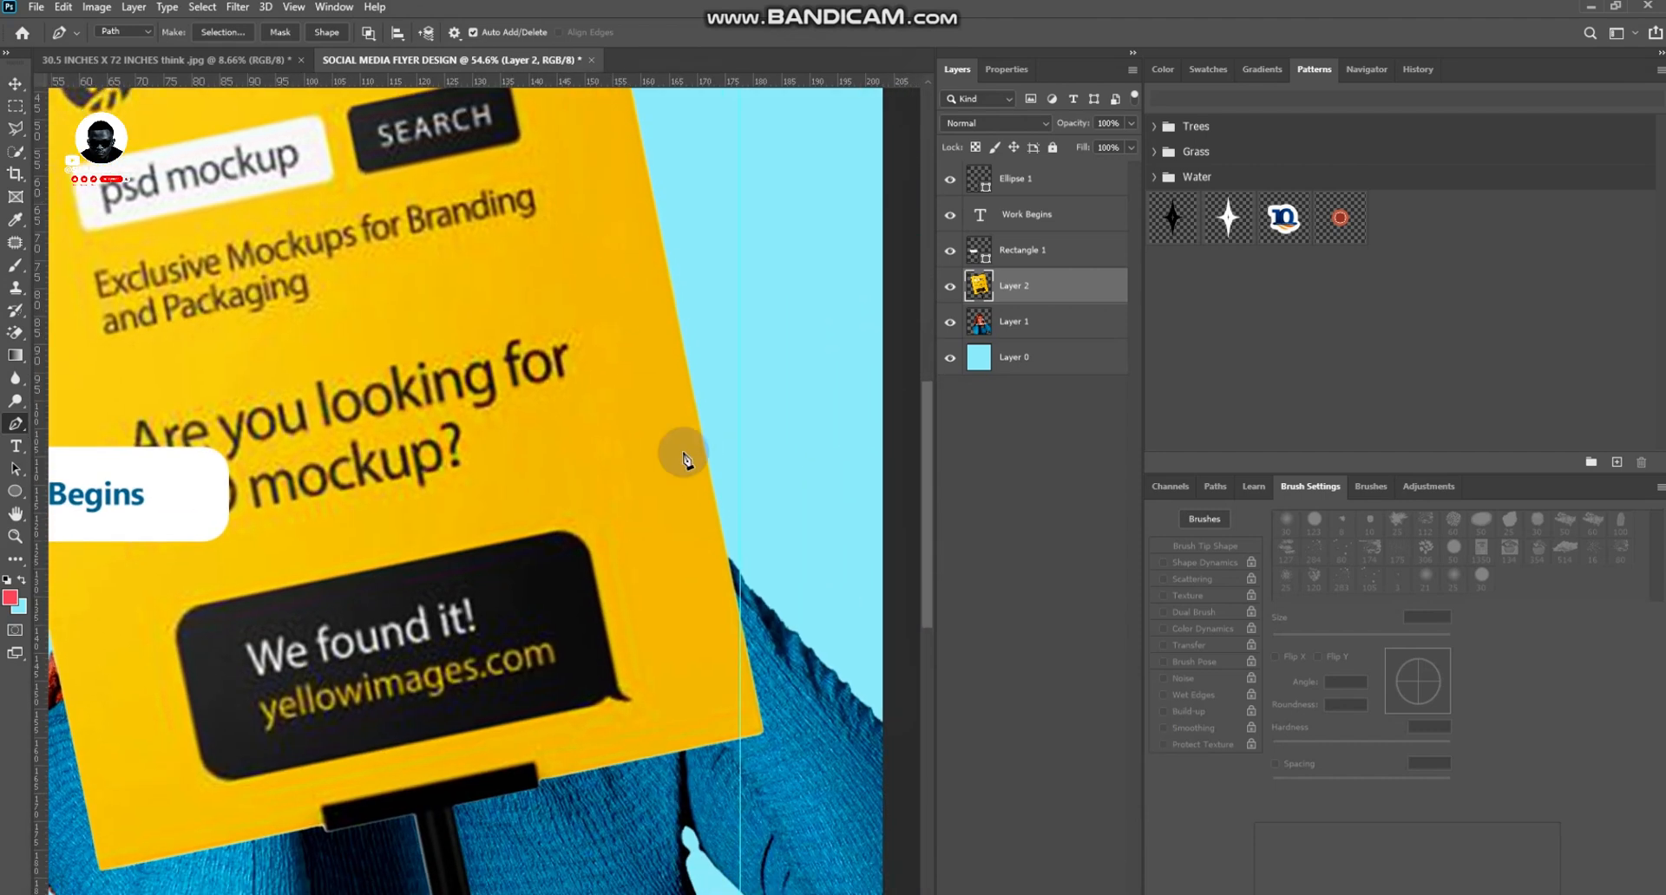
Trace the board's remaining edges with the Pen tool, following the lower black clip, and close the path at its starting corner
left_click(763, 732)
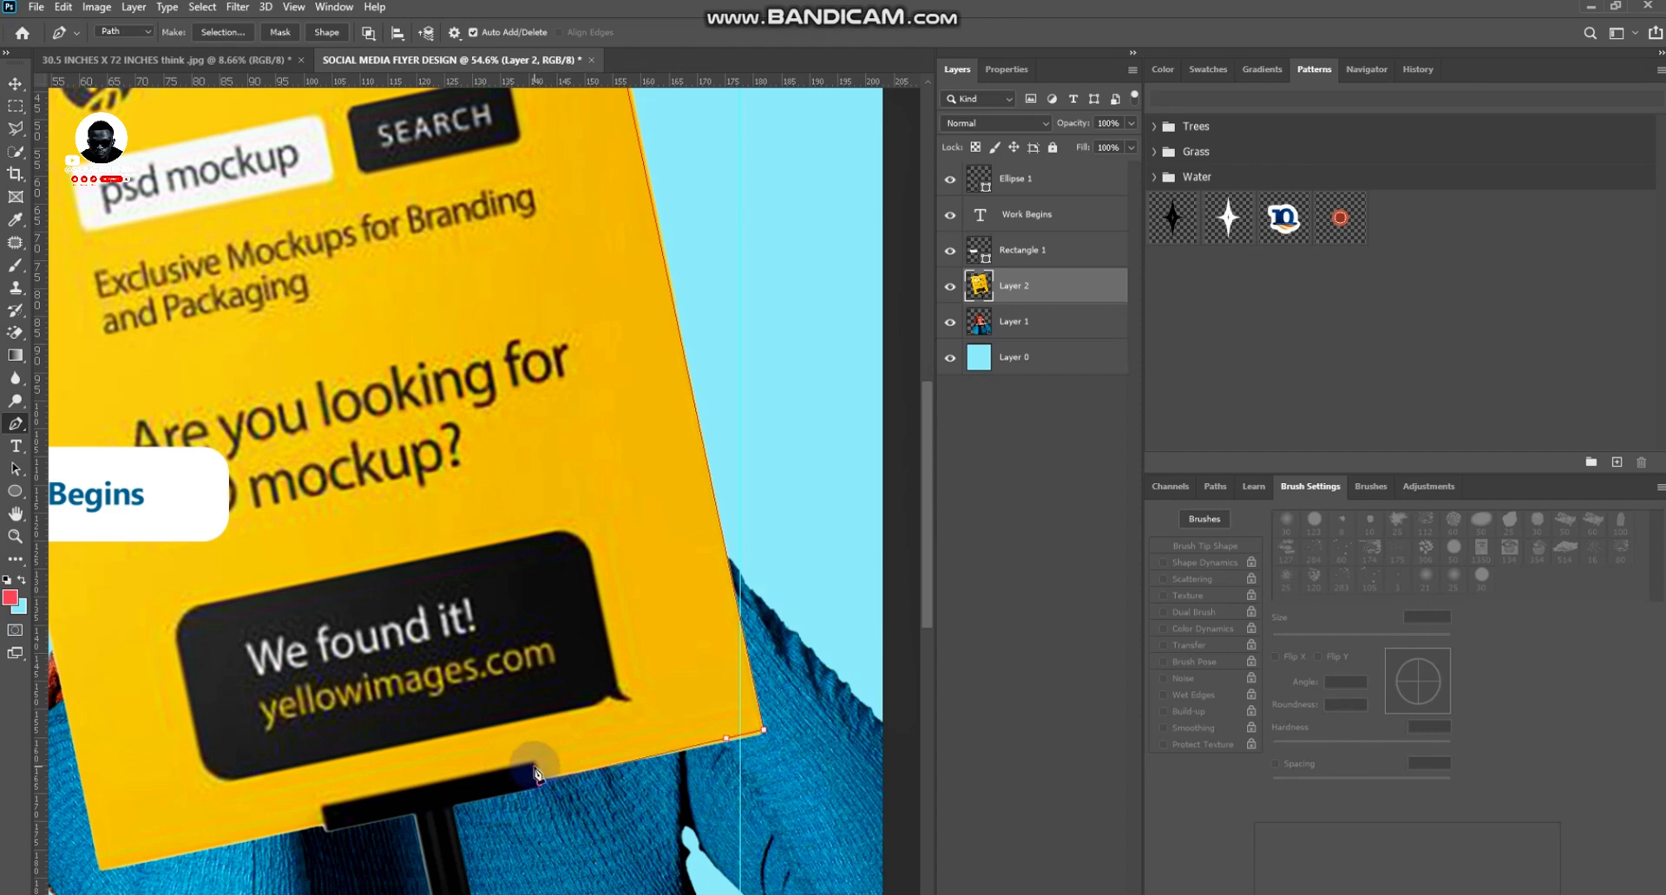
left_click(533, 758)
left_click(539, 783)
left_click(323, 808)
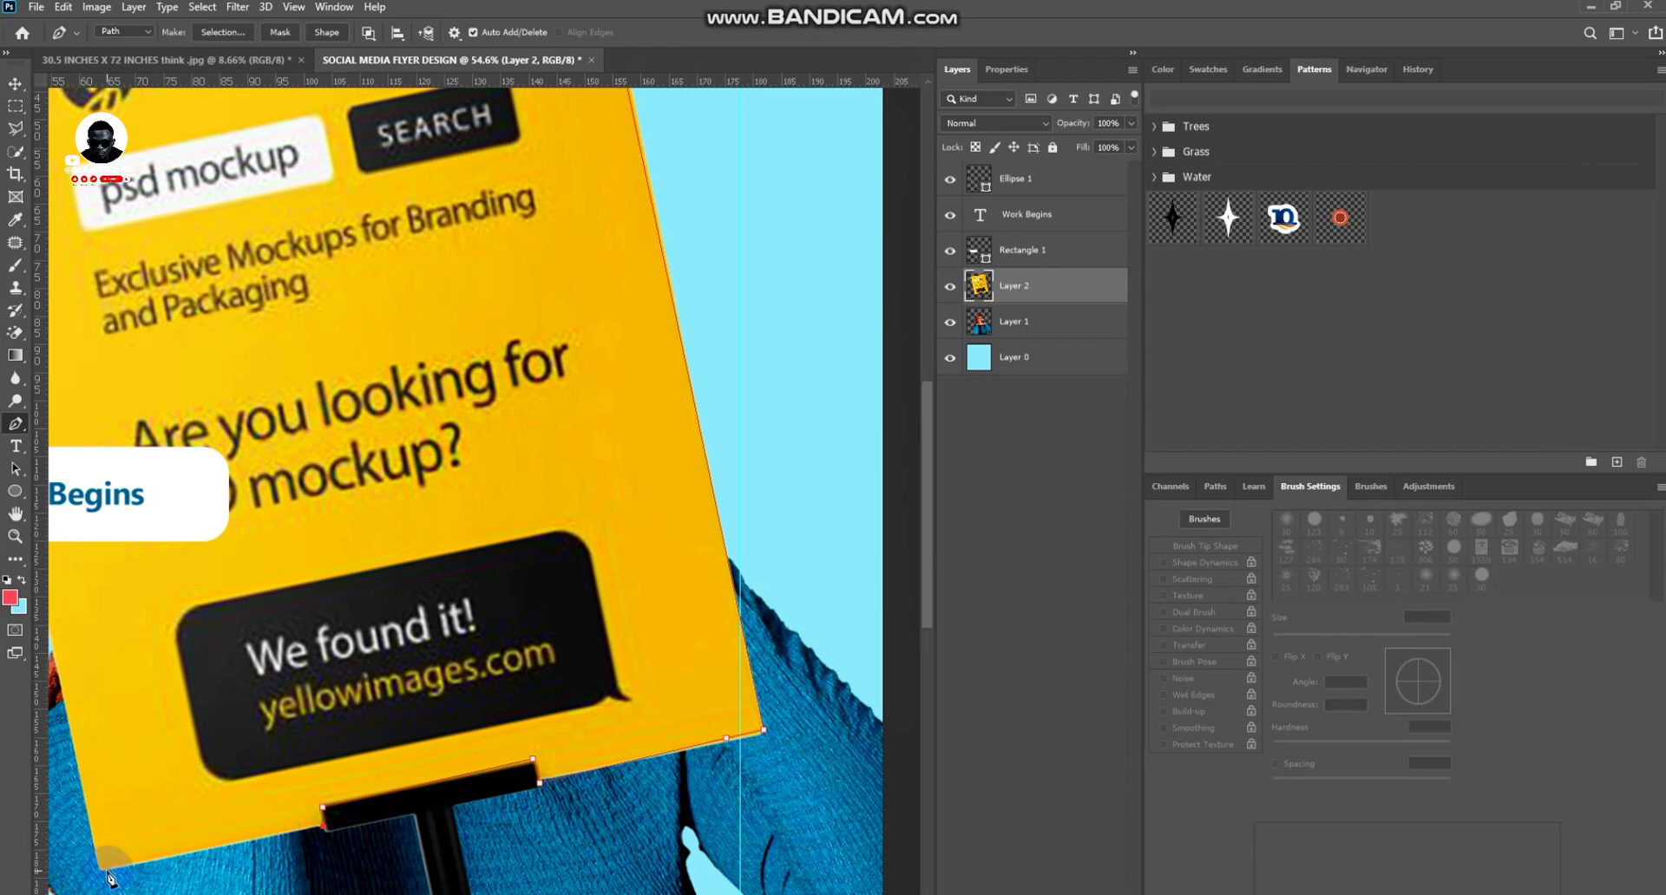
left_click_drag(134, 791, 528, 773)
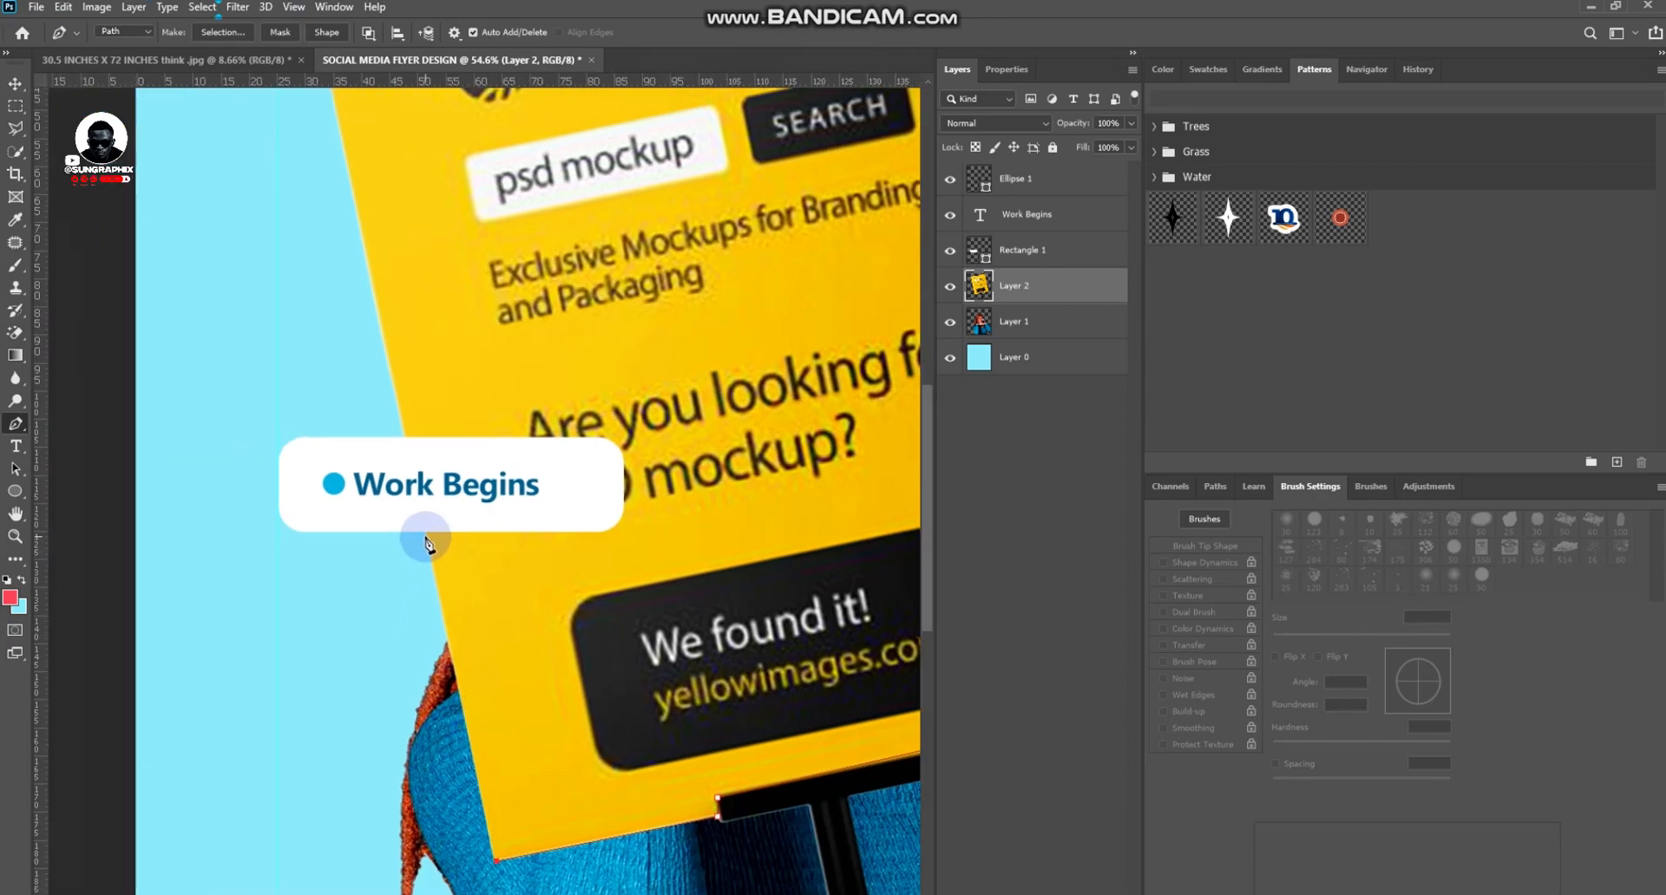
left_click_drag(403, 302, 469, 762)
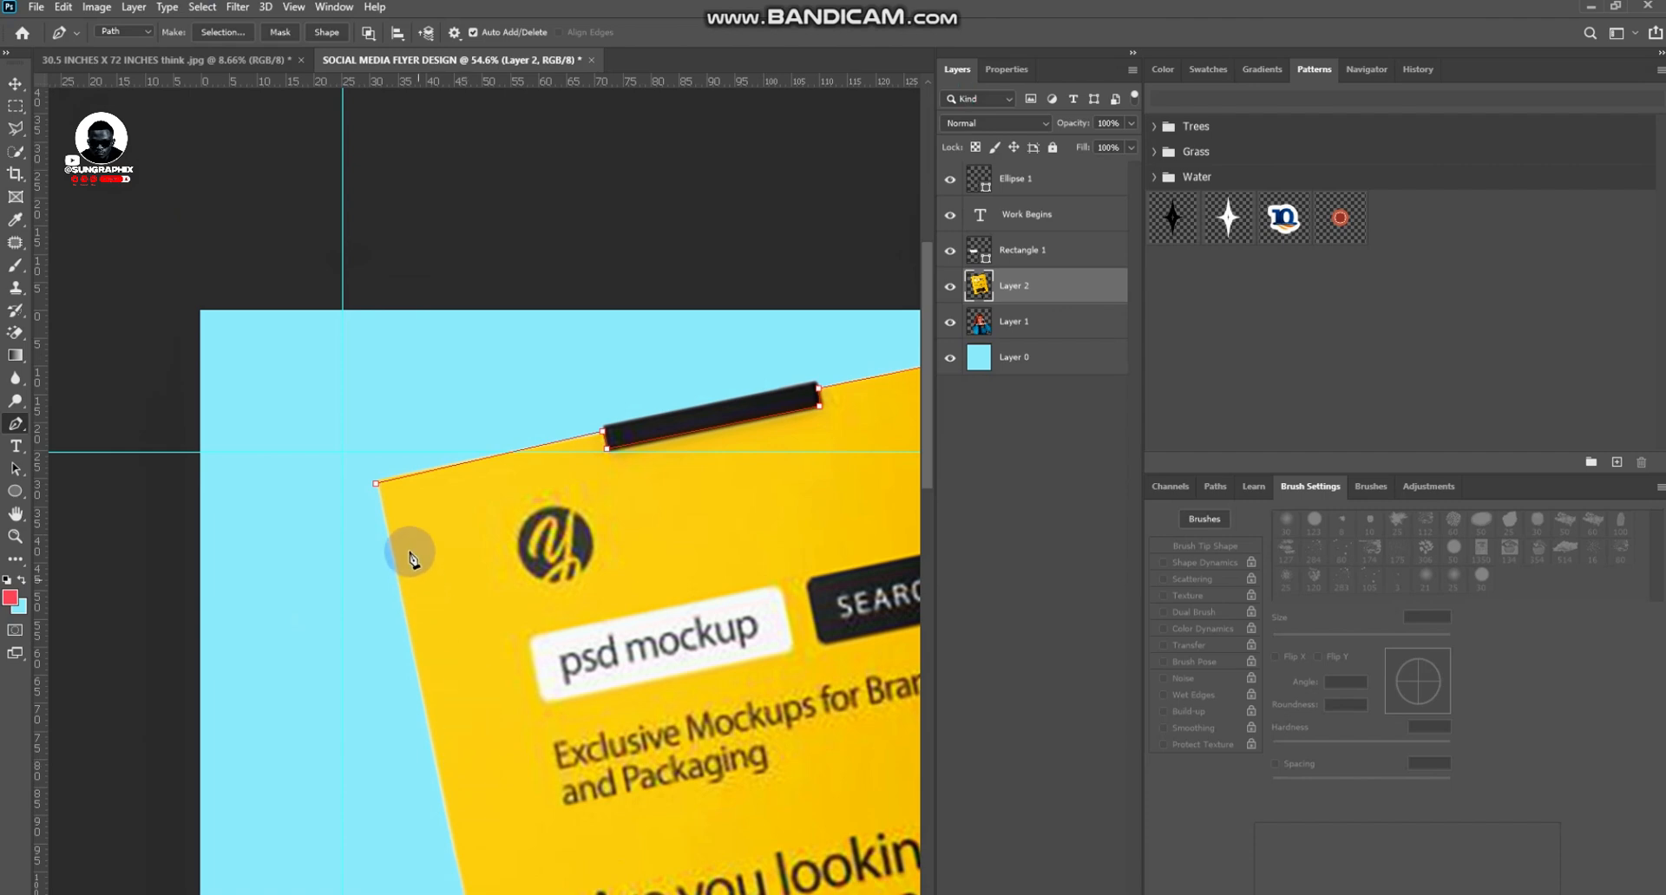
left_click(376, 483)
scroll(681, 525, "down", 3)
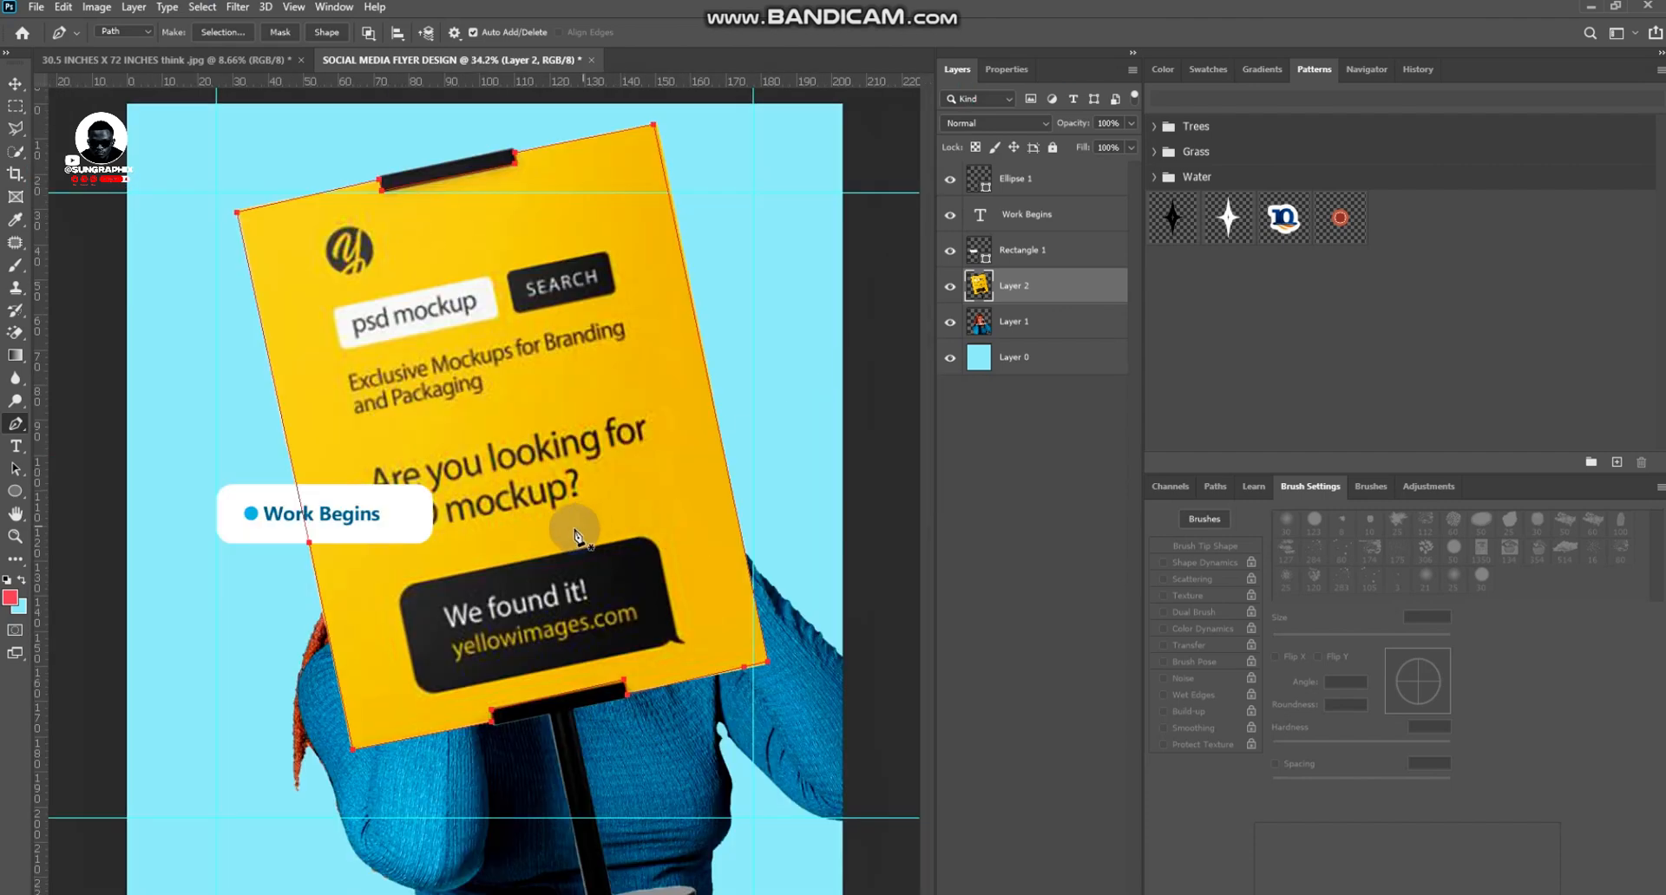
Open Fill Path for the traced board outline and bring up the fill contents choices
right_click(355, 232)
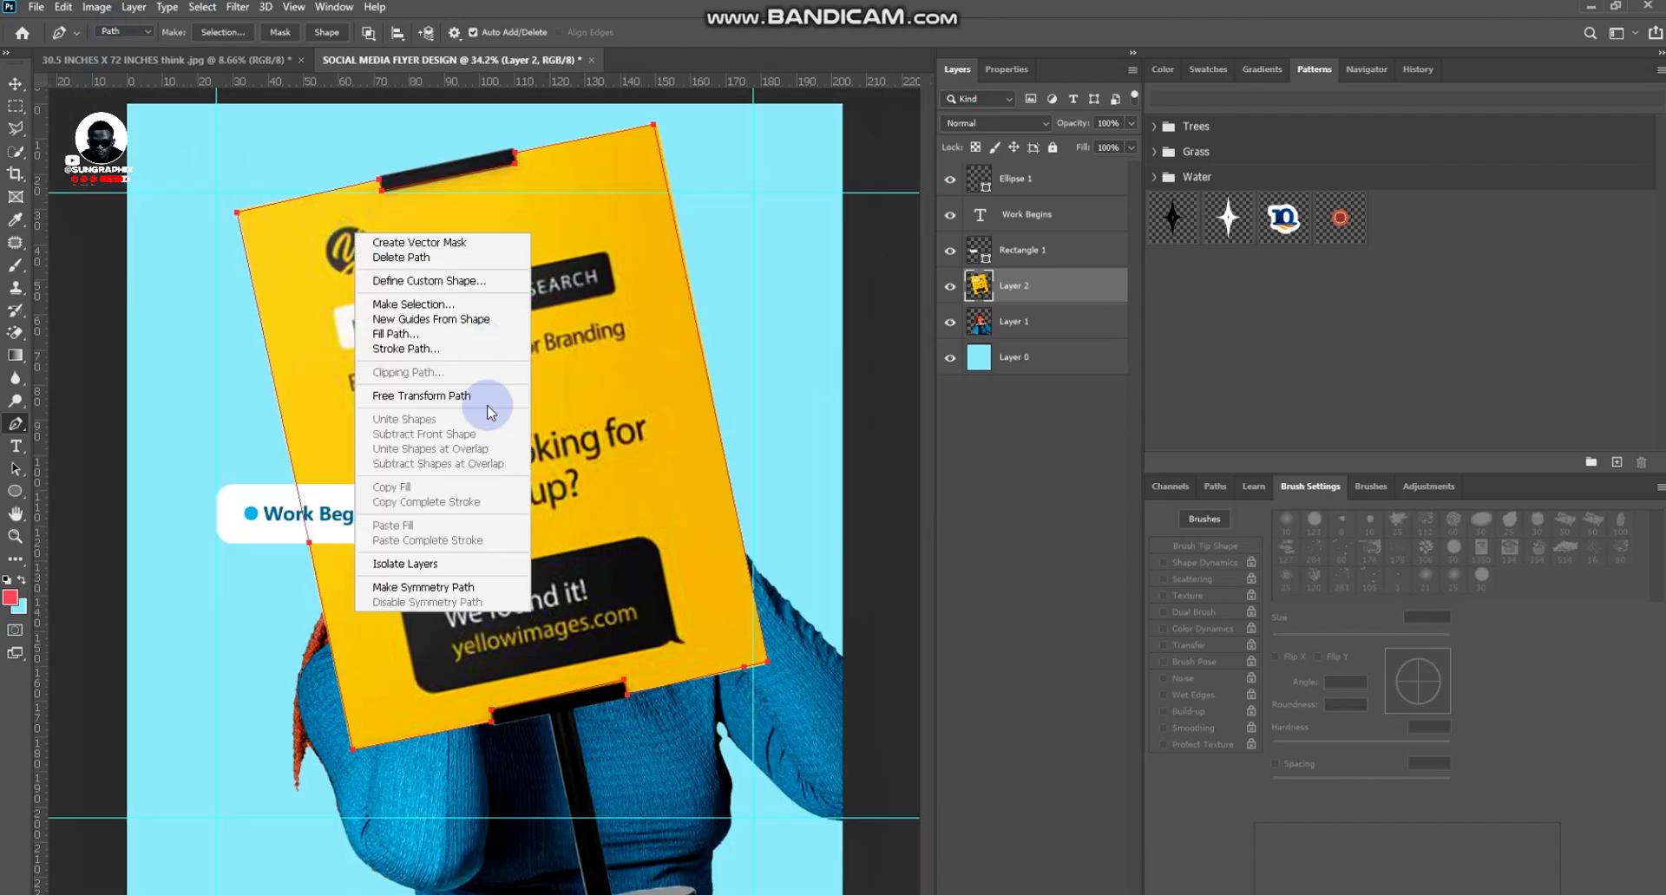
left_click(475, 334)
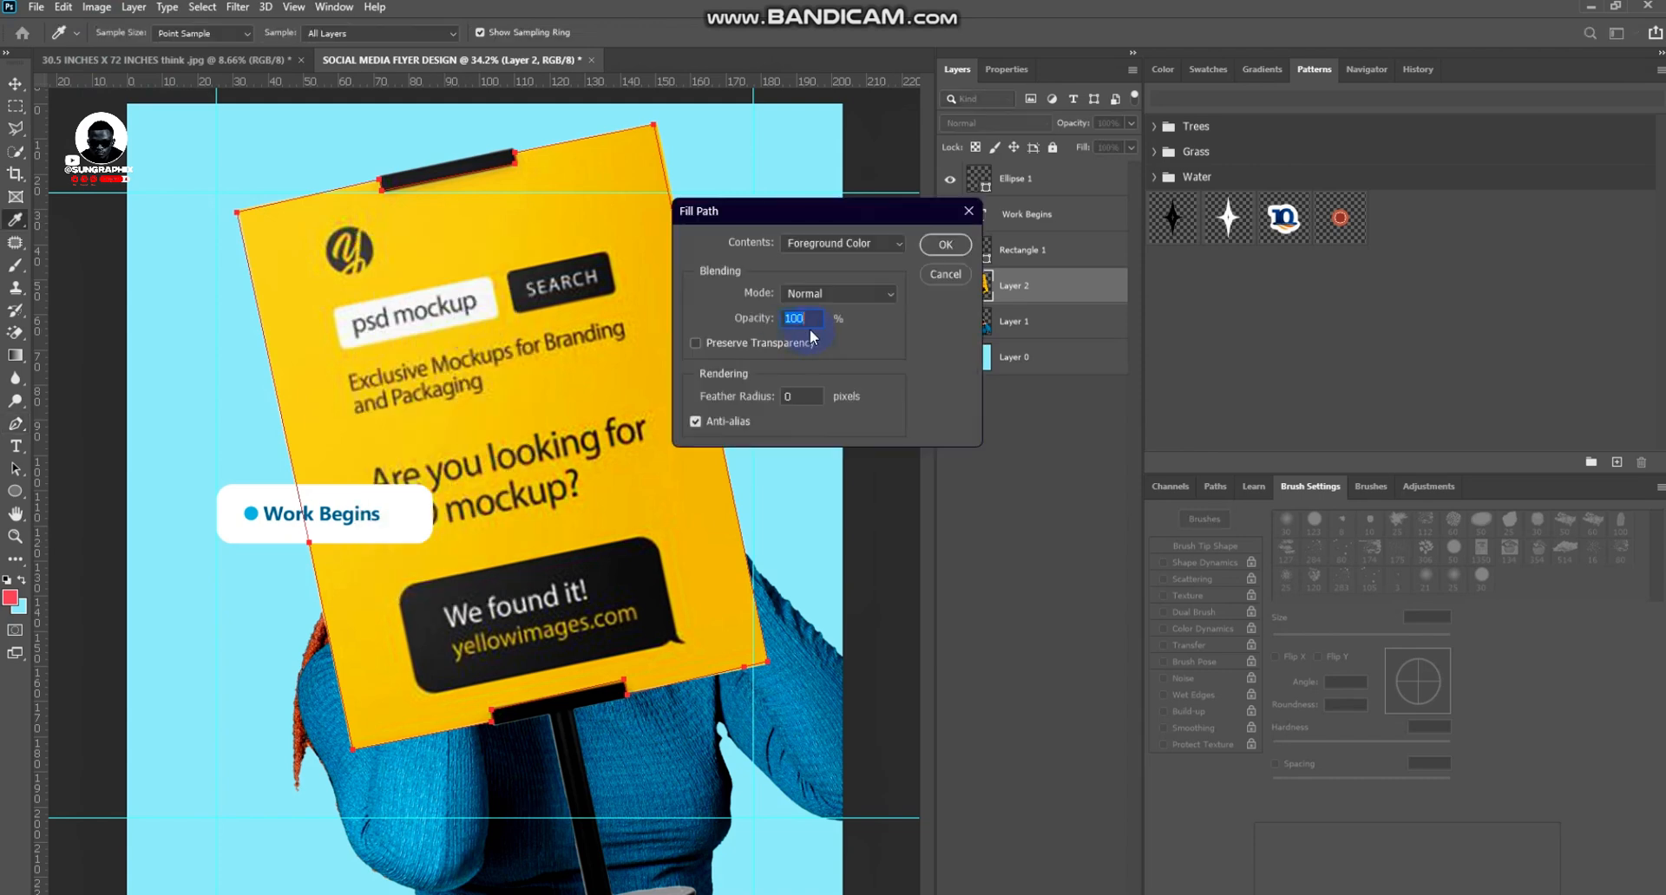
left_click(847, 244)
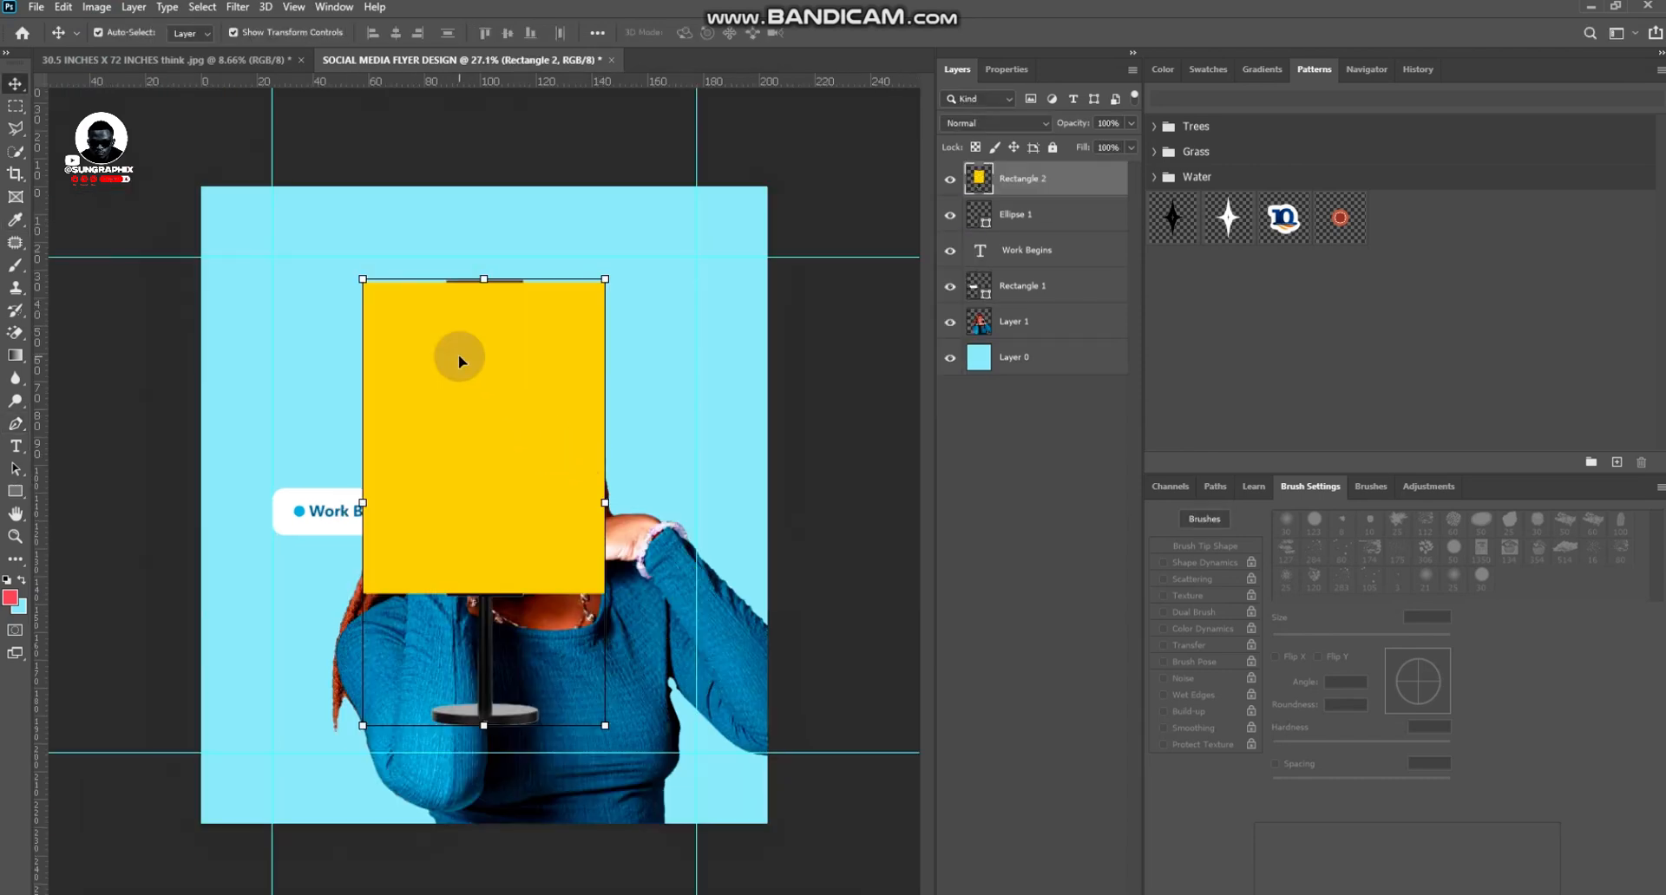
Place the blank yellow stand behind the woman on her left side, enlarged to about 129% and tilted about 6.7° counter-clockwise
left_click_drag(458, 354, 338, 361)
left_click_drag(1046, 178, 1055, 334)
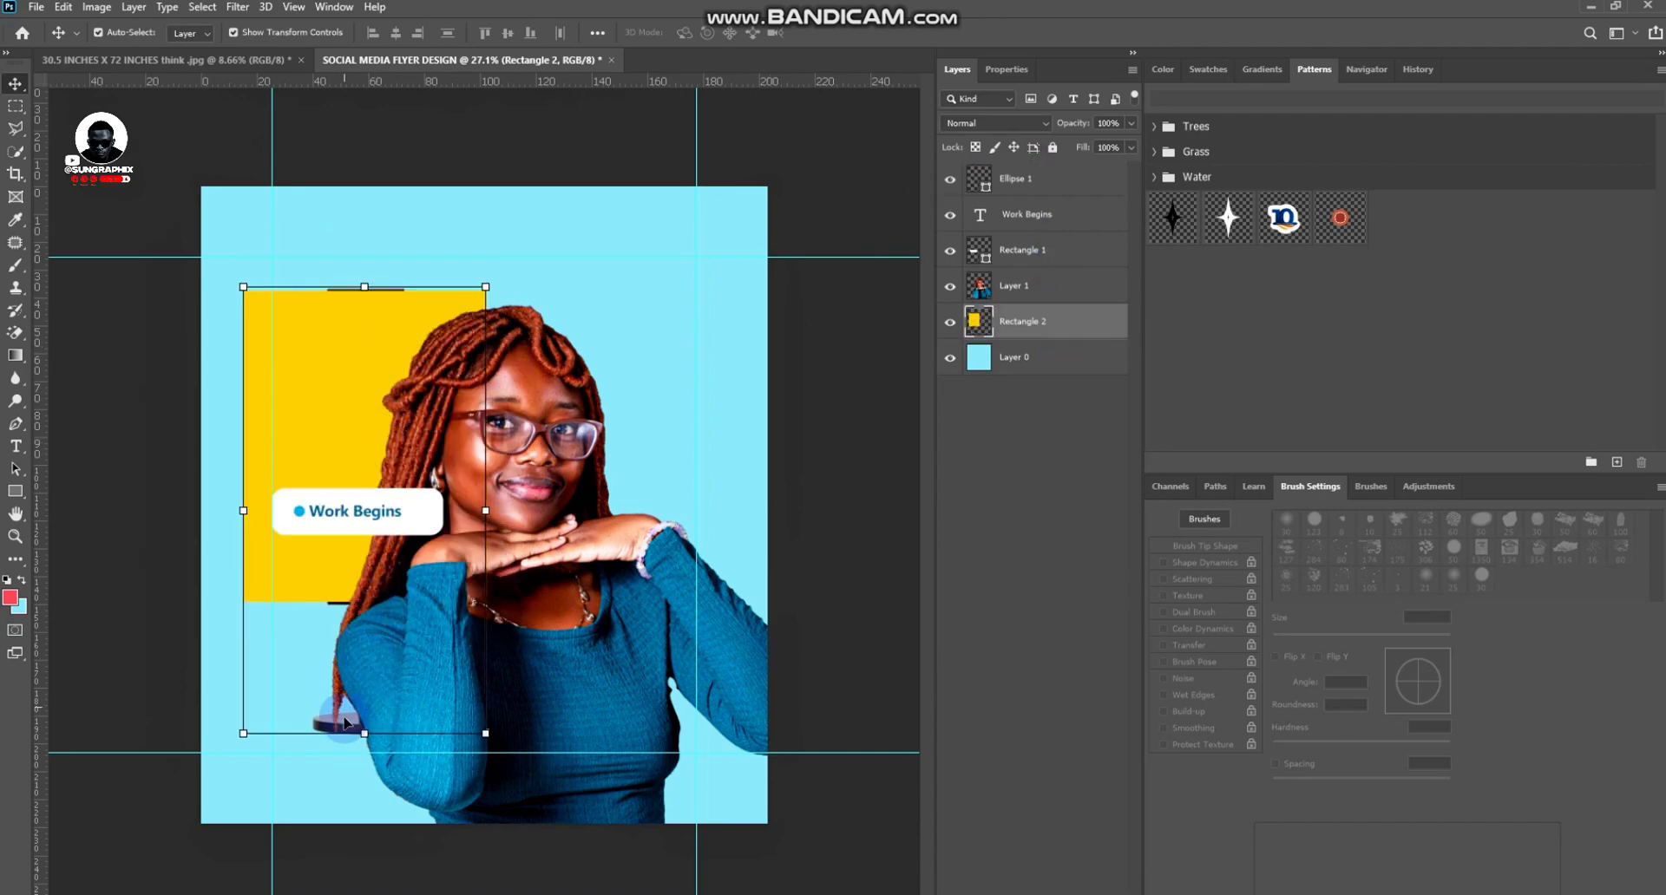
left_click_drag(362, 743, 367, 864)
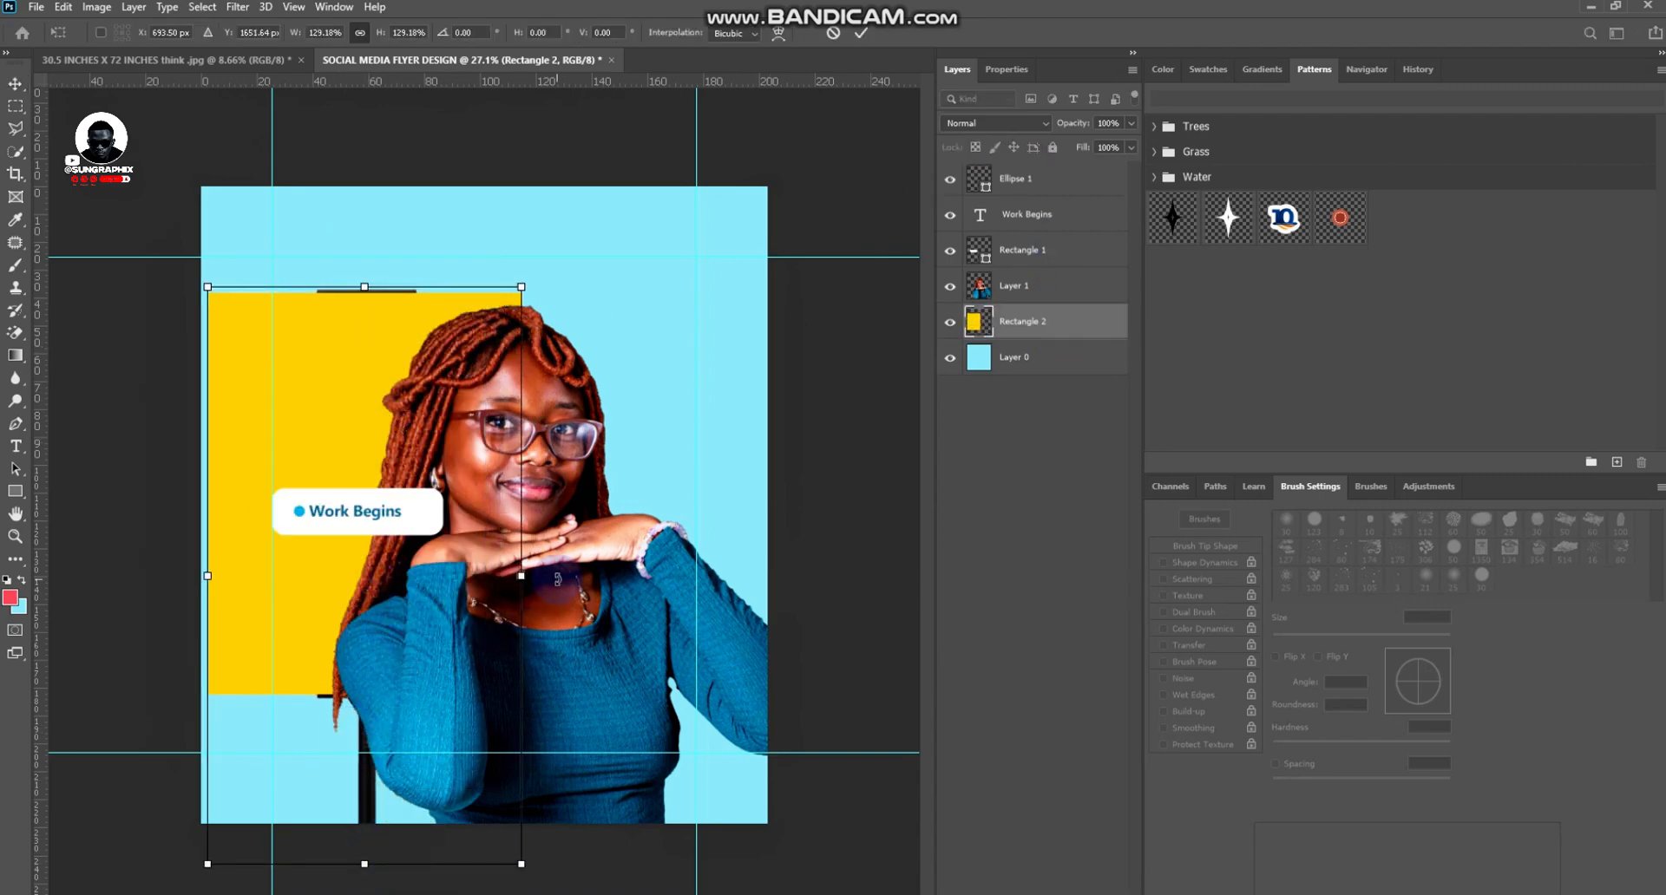
left_click_drag(558, 580, 558, 557)
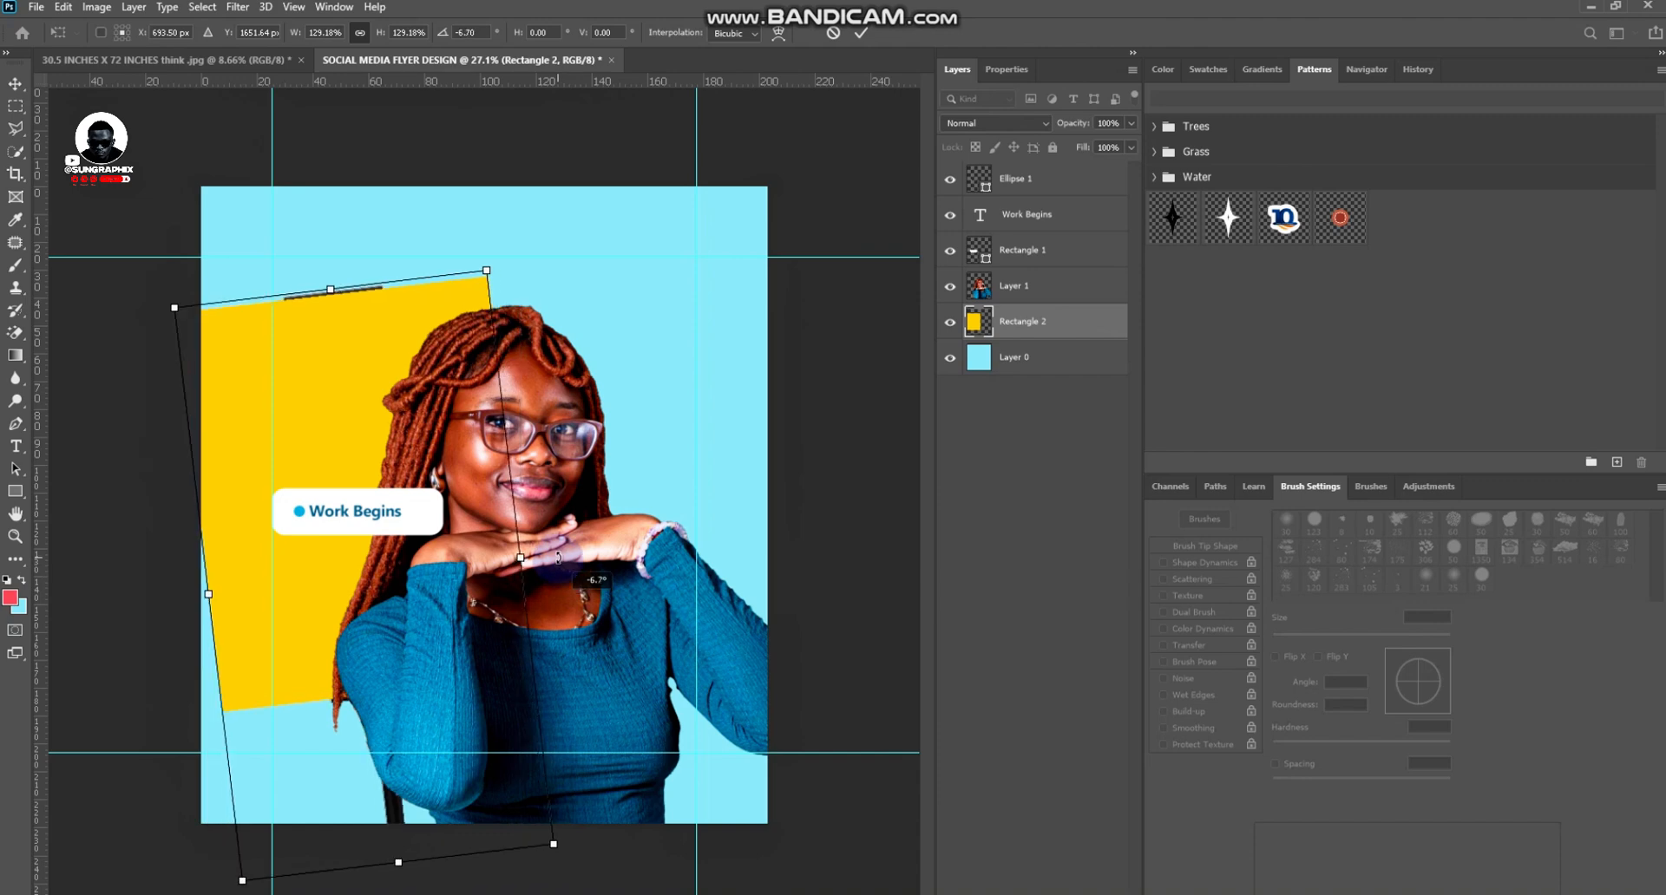
left_click_drag(356, 397, 382, 387)
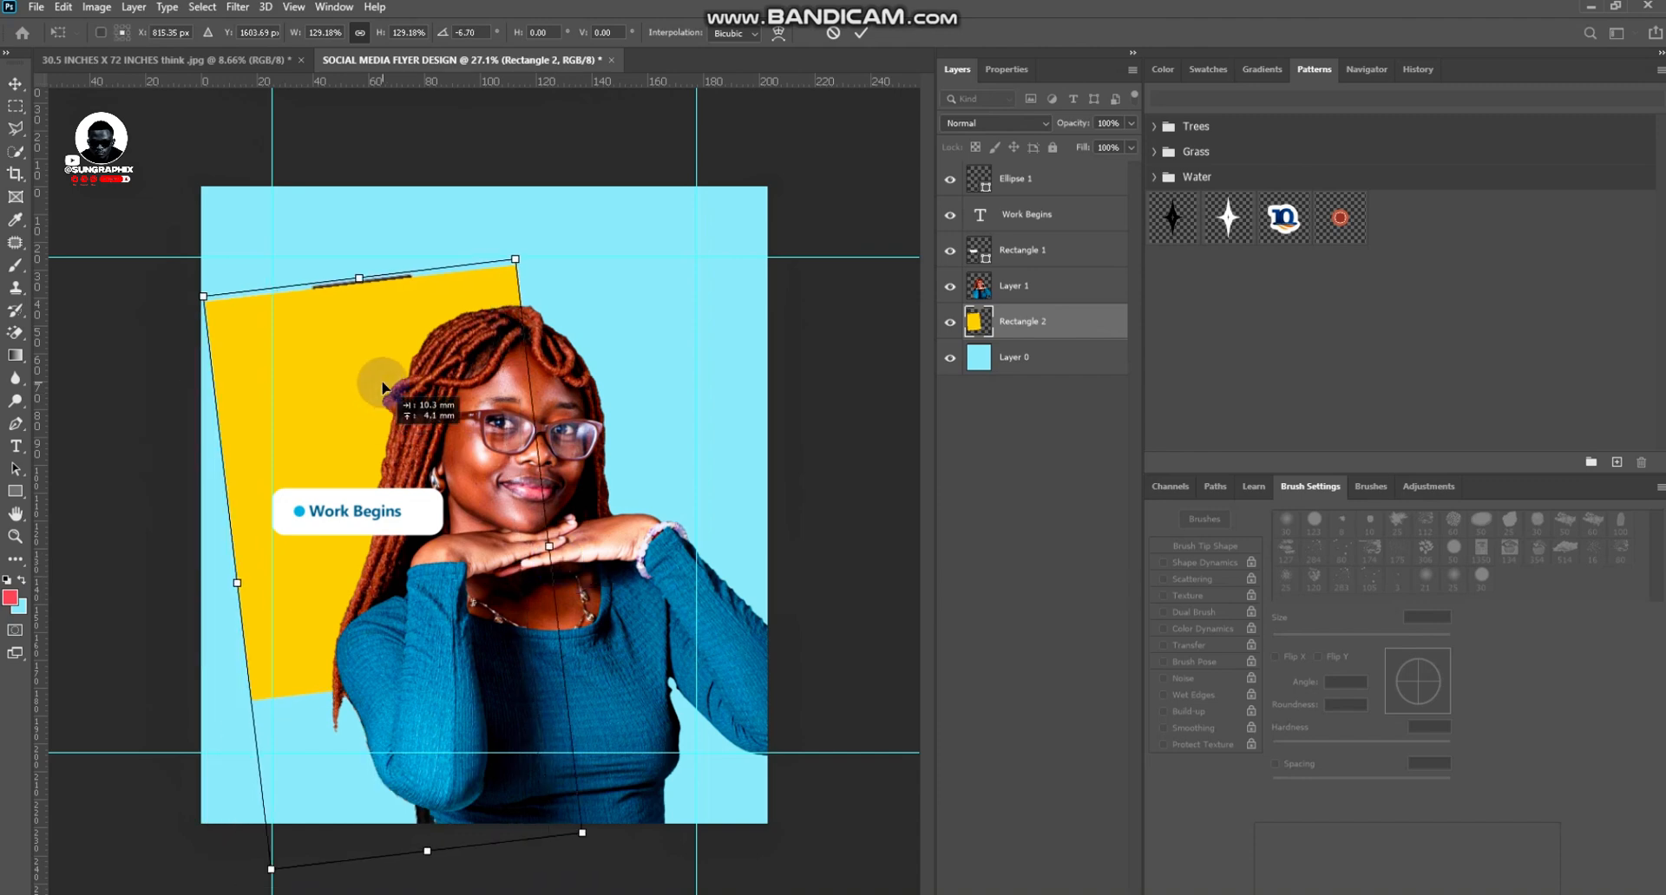
key("Return")
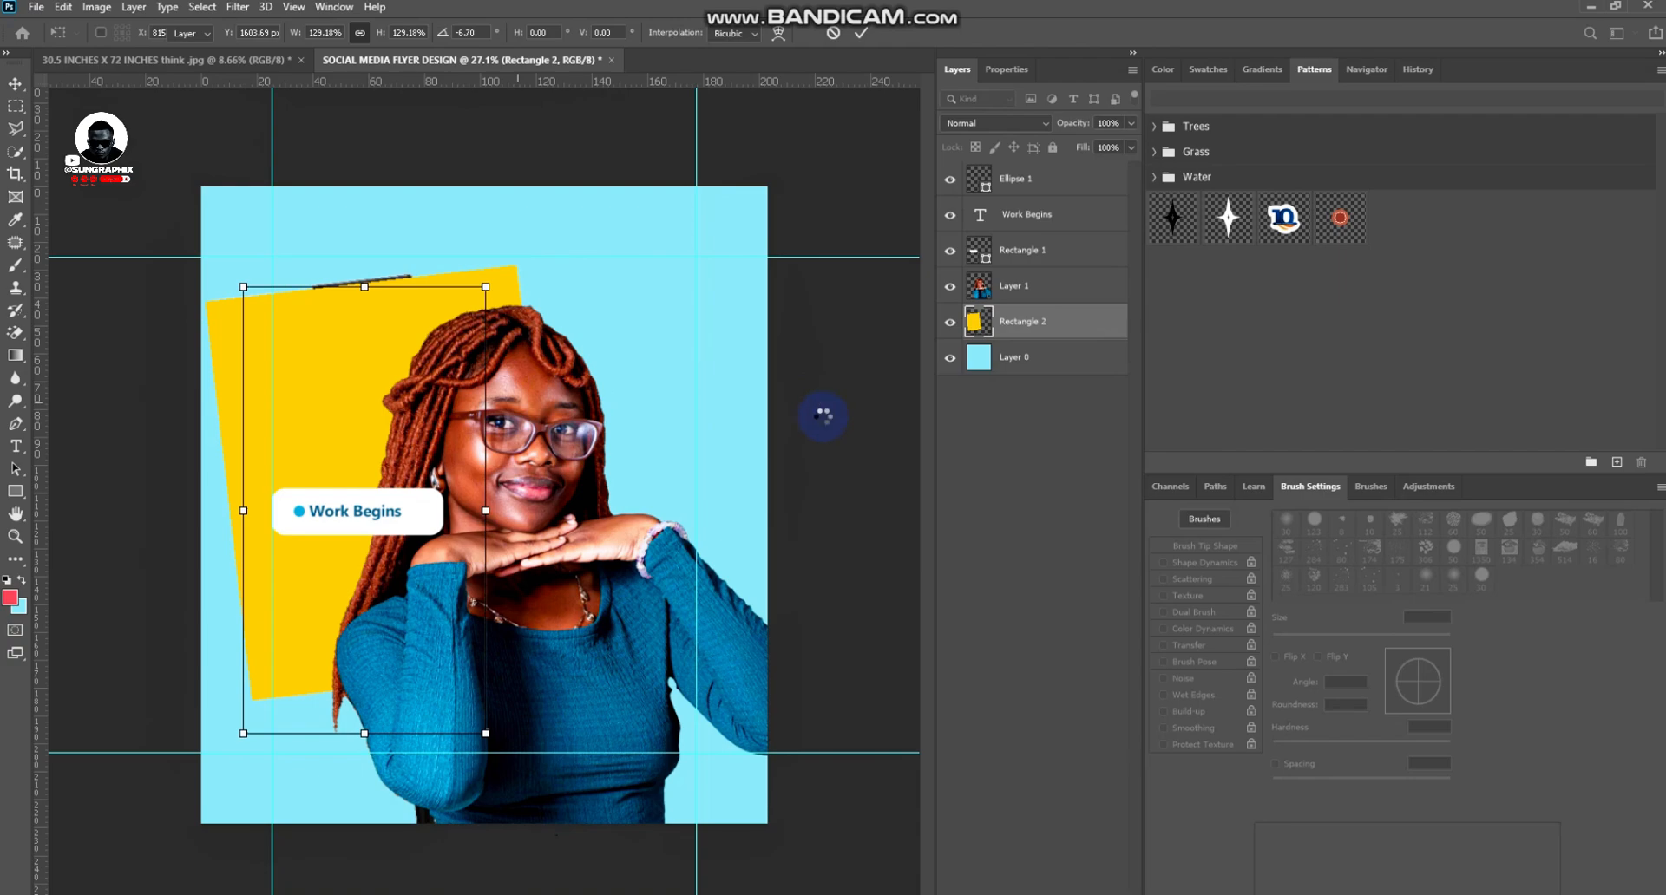
Select the woman together with all parts of the "Work Begins" label and scale them down to about 92%
left_click(628, 563)
left_click(400, 519, "shift")
left_click(377, 511, "shift")
scroll(281, 523, "up", 6)
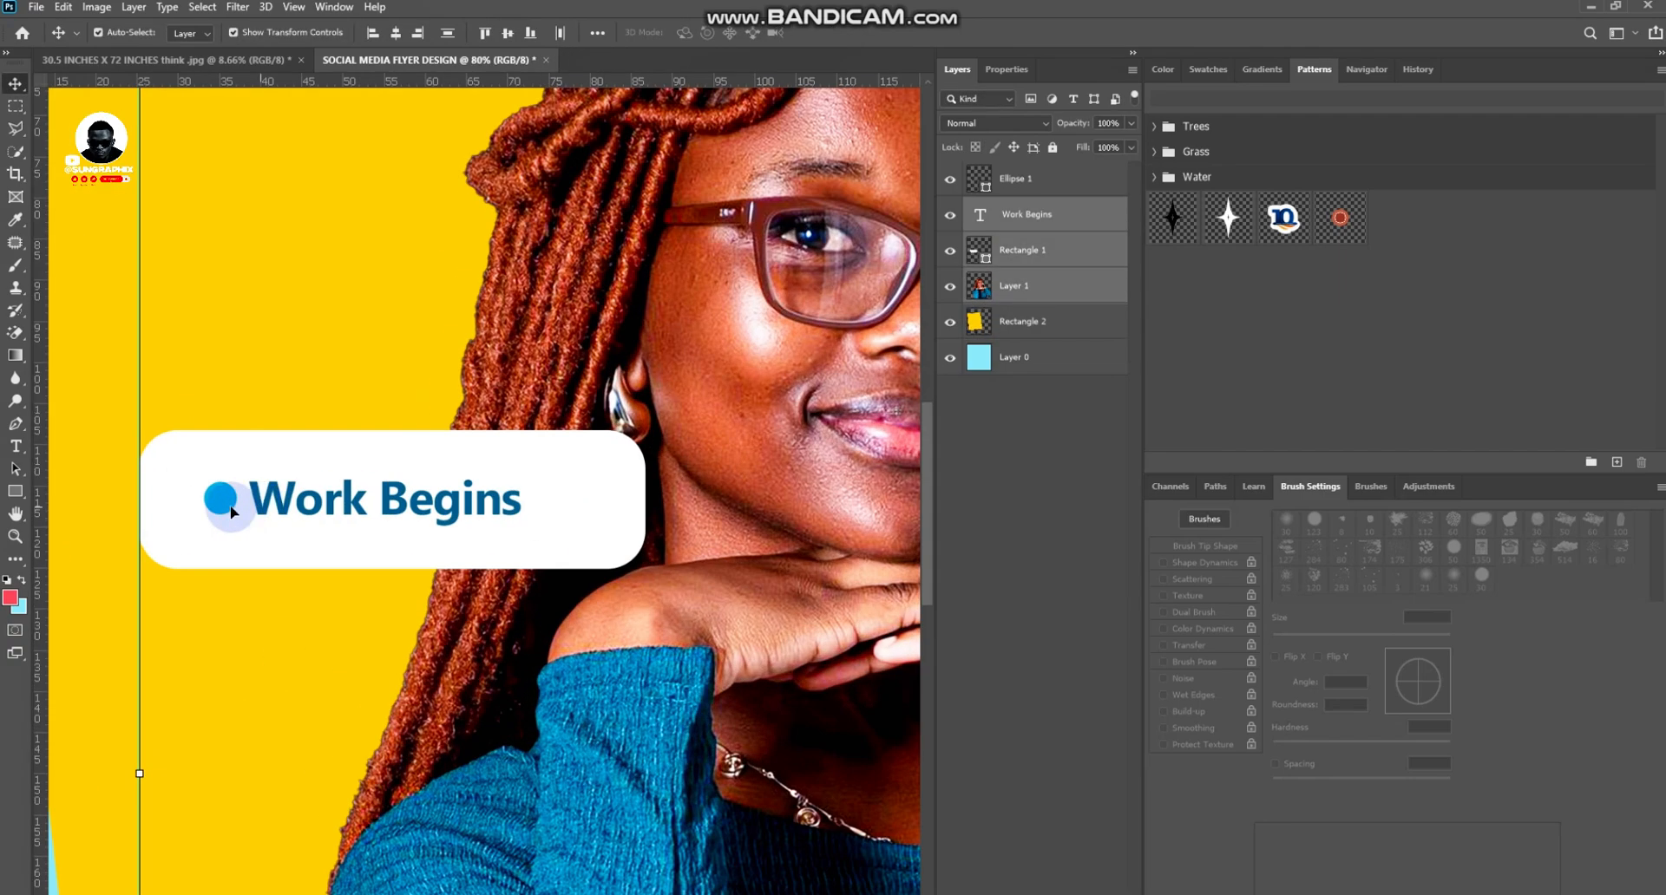
scroll(232, 513, "down", 6)
key("ctrl+t")
left_click_drag(274, 300, 334, 336)
key("Return")
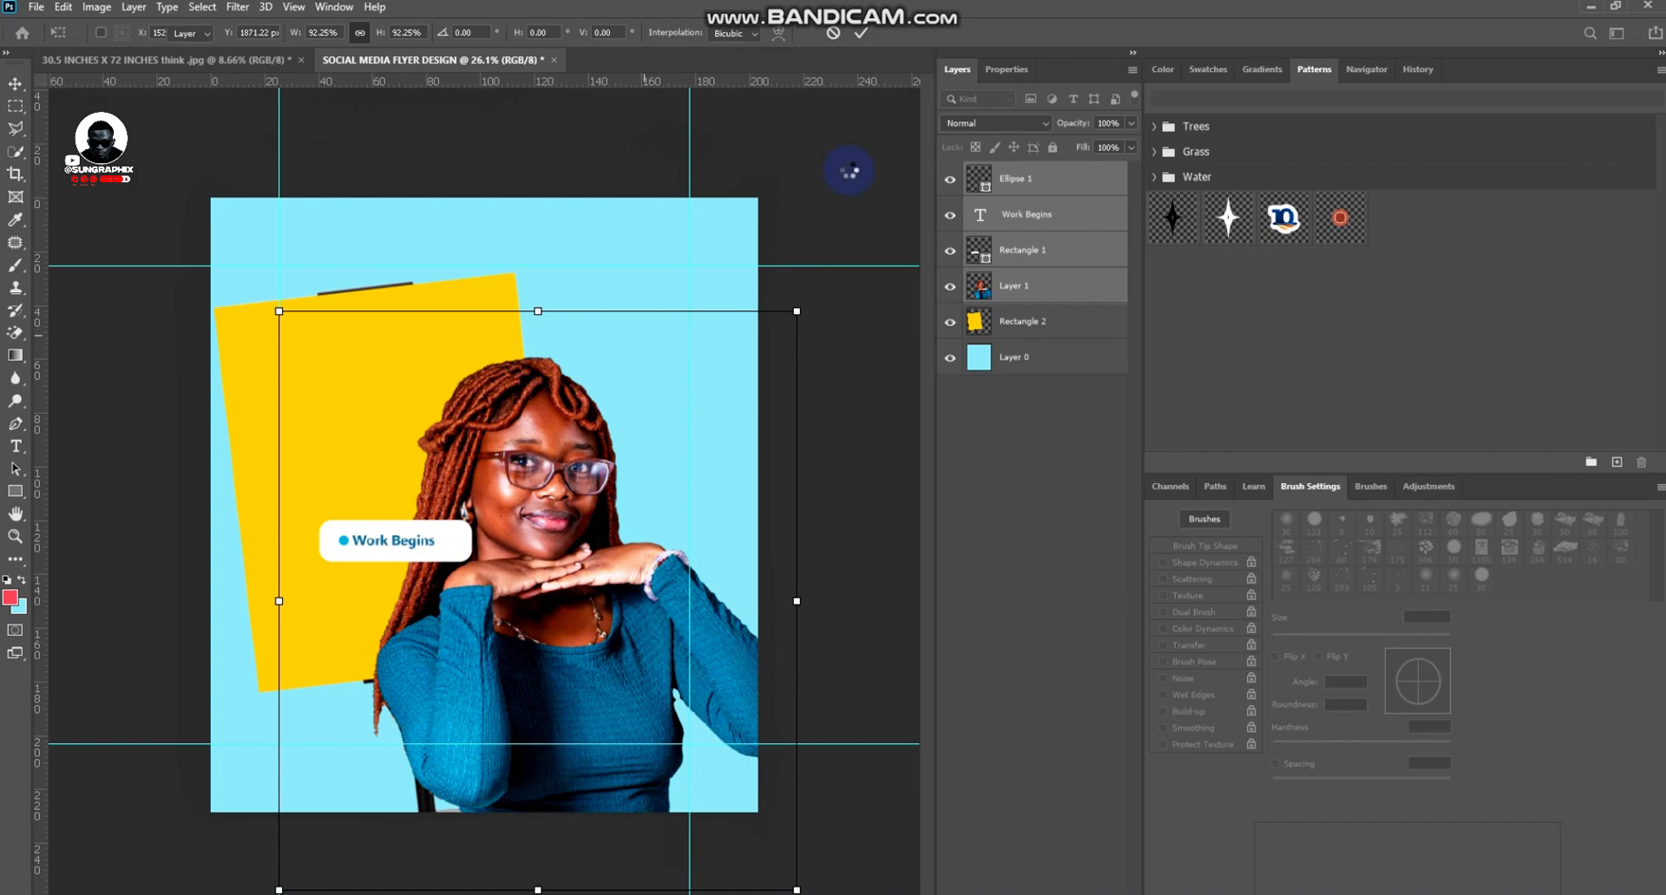
Nudge the yellow stand slightly toward the woman and clear the layer selection
left_click(312, 344)
left_click_drag(312, 344, 326, 352)
left_click(67, 451)
Add the text "HAPPY" near the top of the flyer and enlarge it to about 72 mm wide
left_click(15, 446)
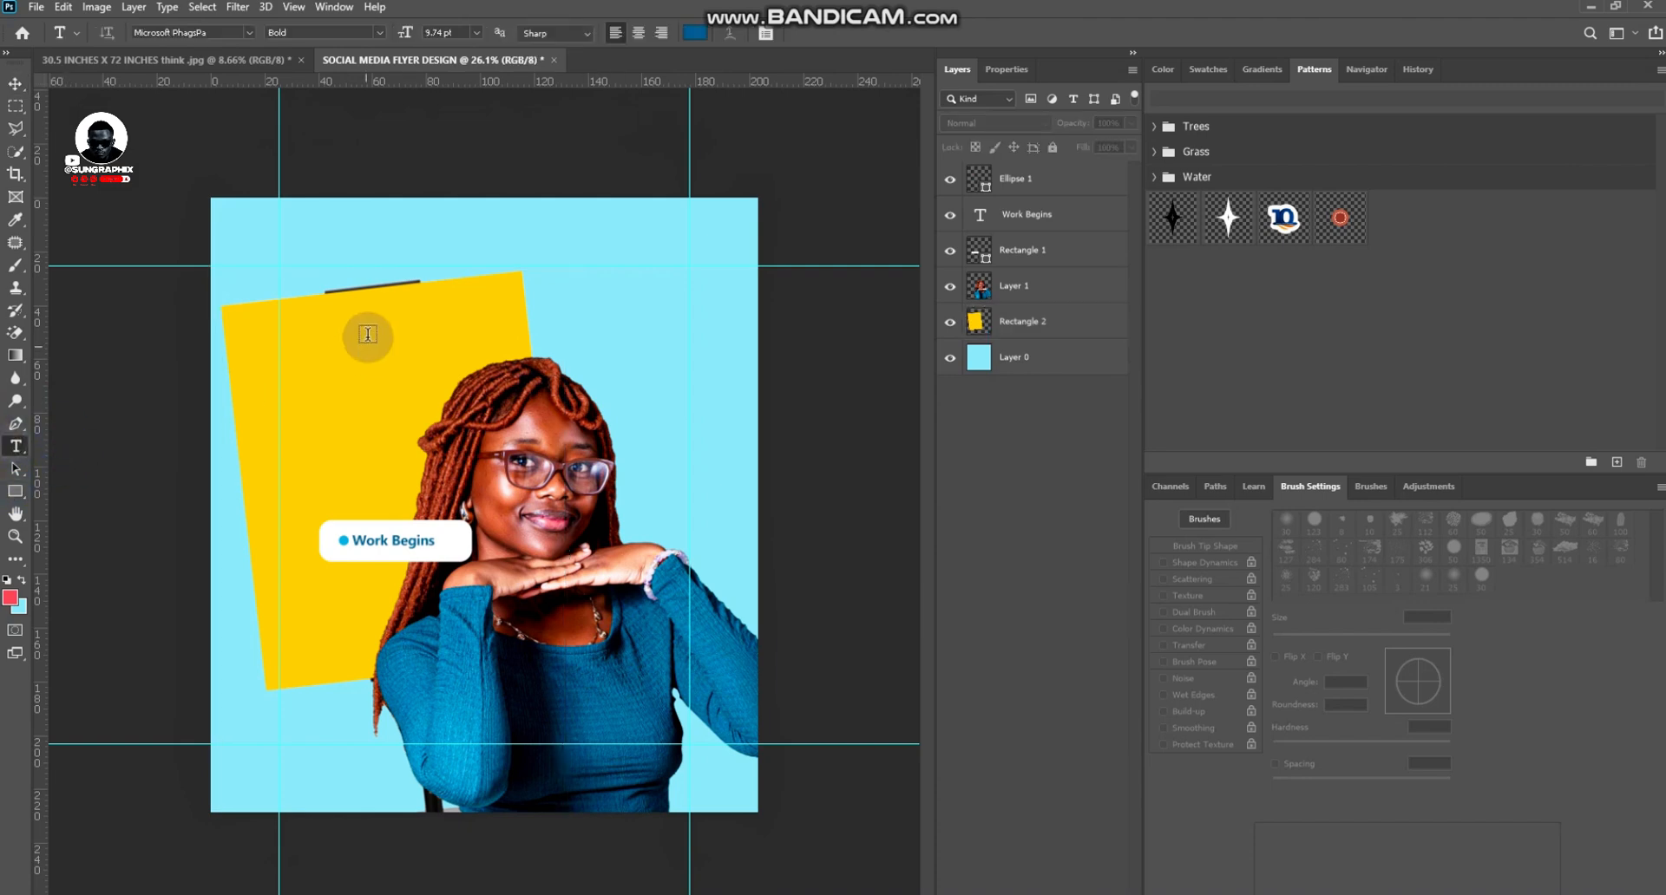
left_click(385, 238)
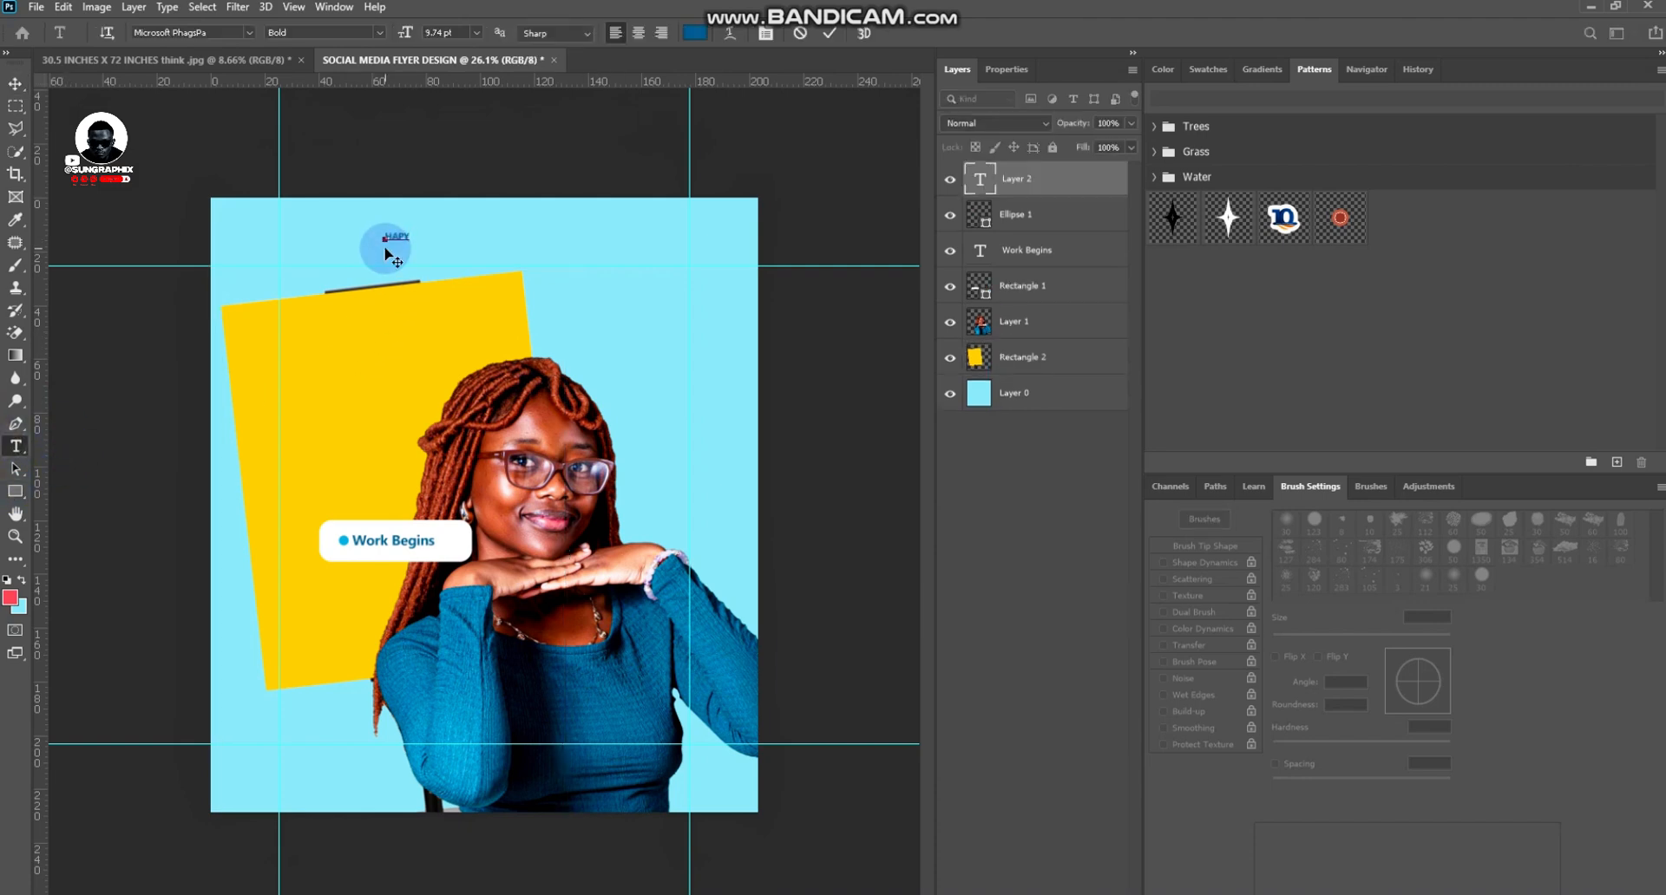
type("HAPP")
key("ctrl")
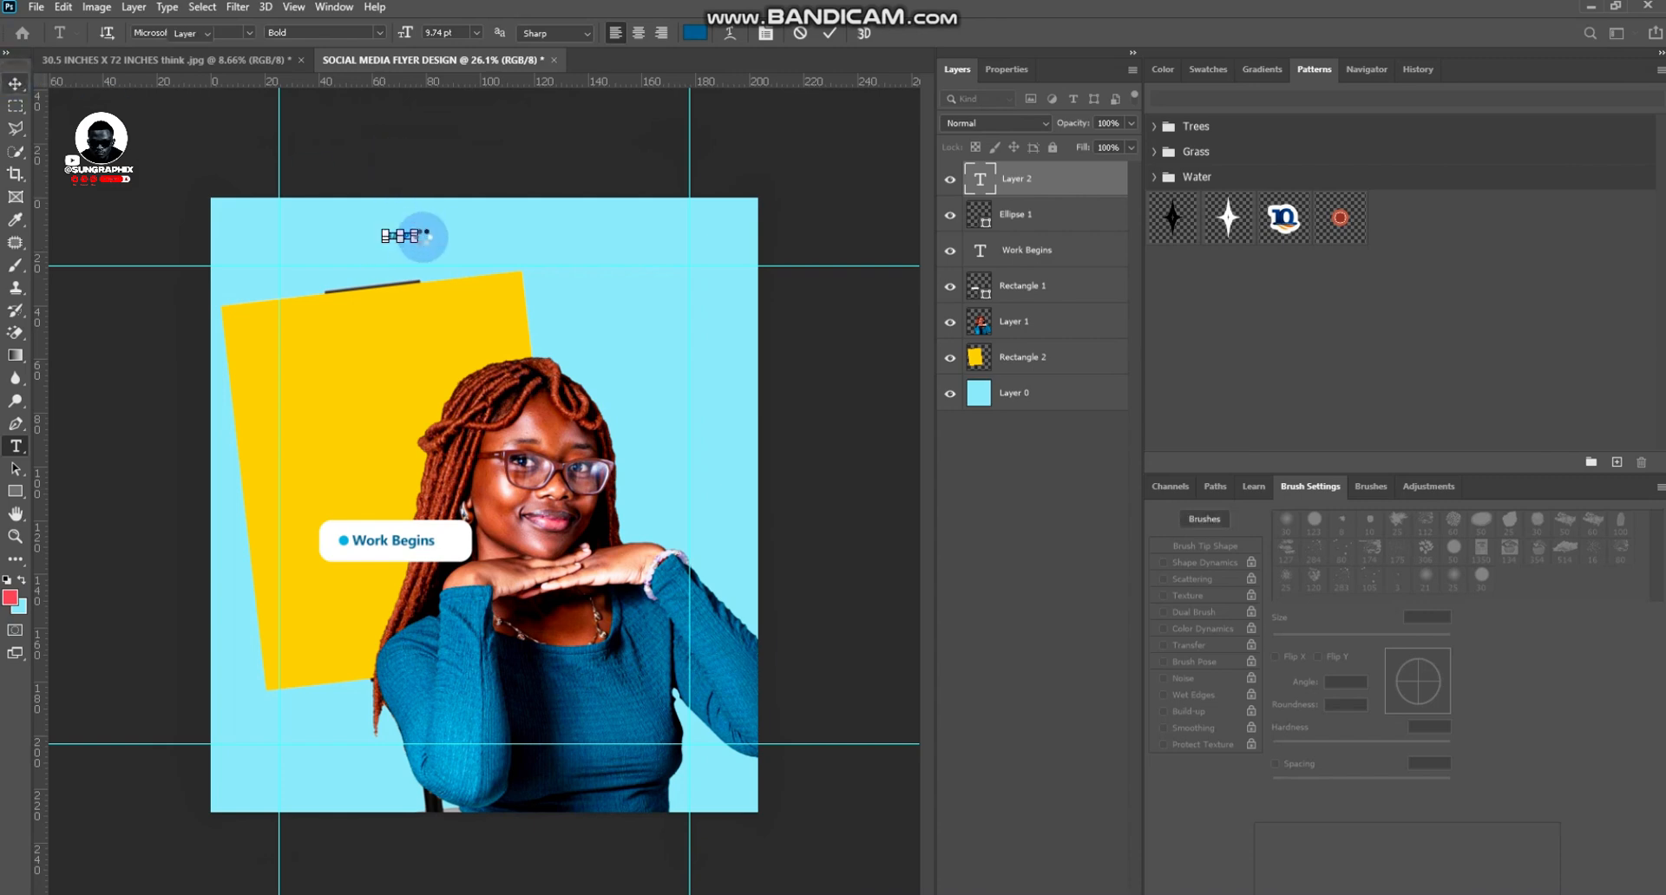
key("ctrl+t")
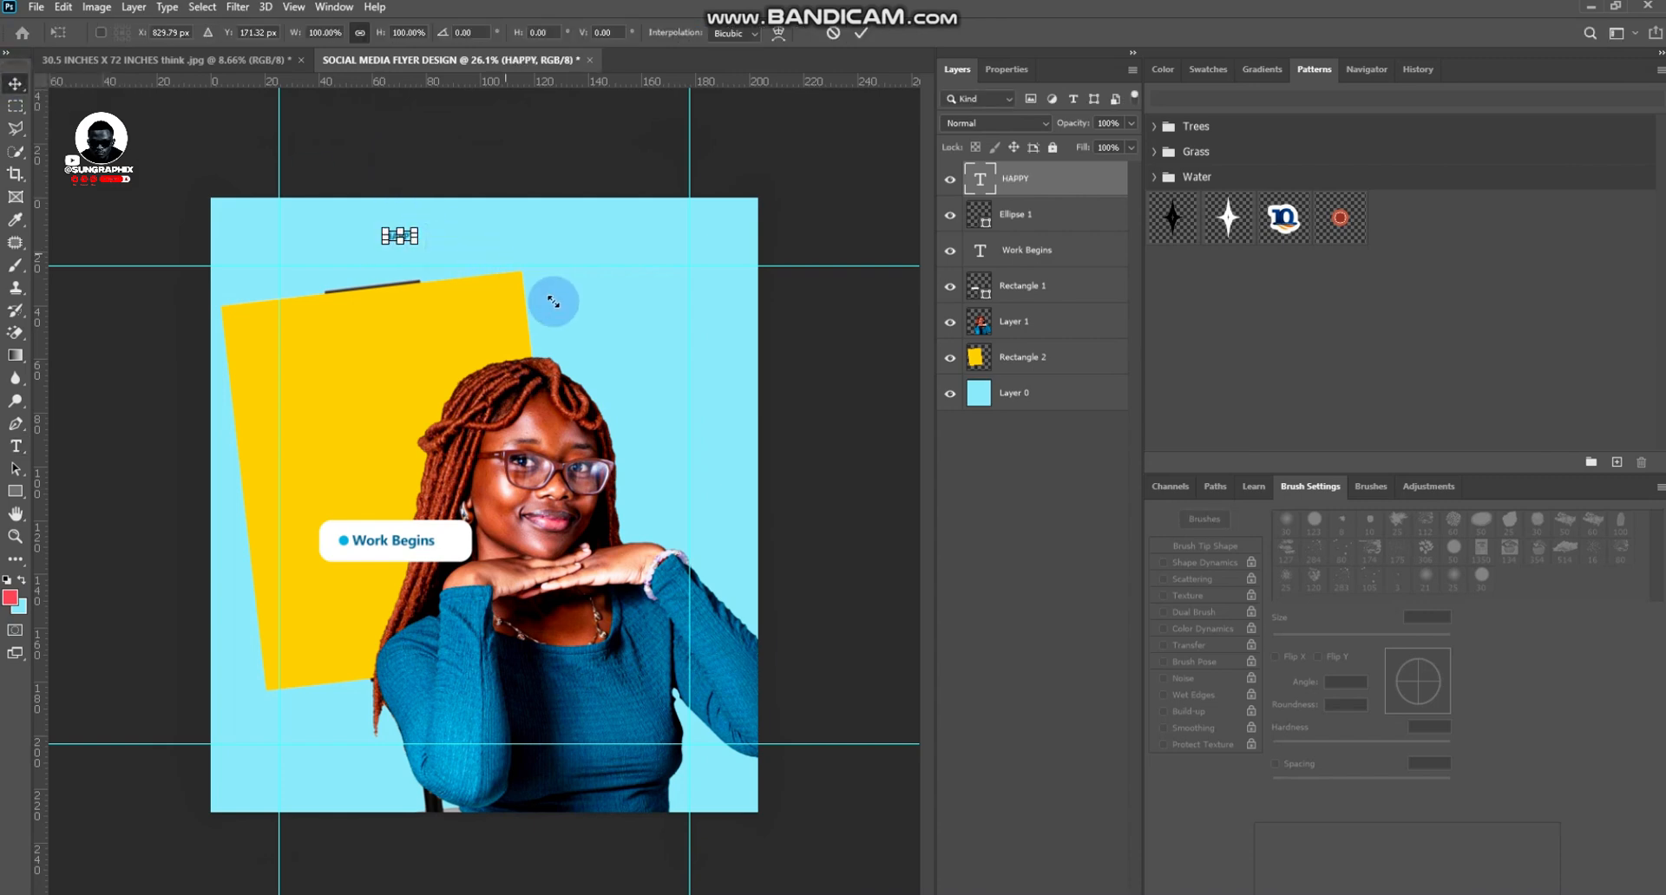
mouse_move(554, 301)
left_mouse_down()
mouse_move(583, 313)
mouse_move(550, 327)
left_mouse_up()
key("Return")
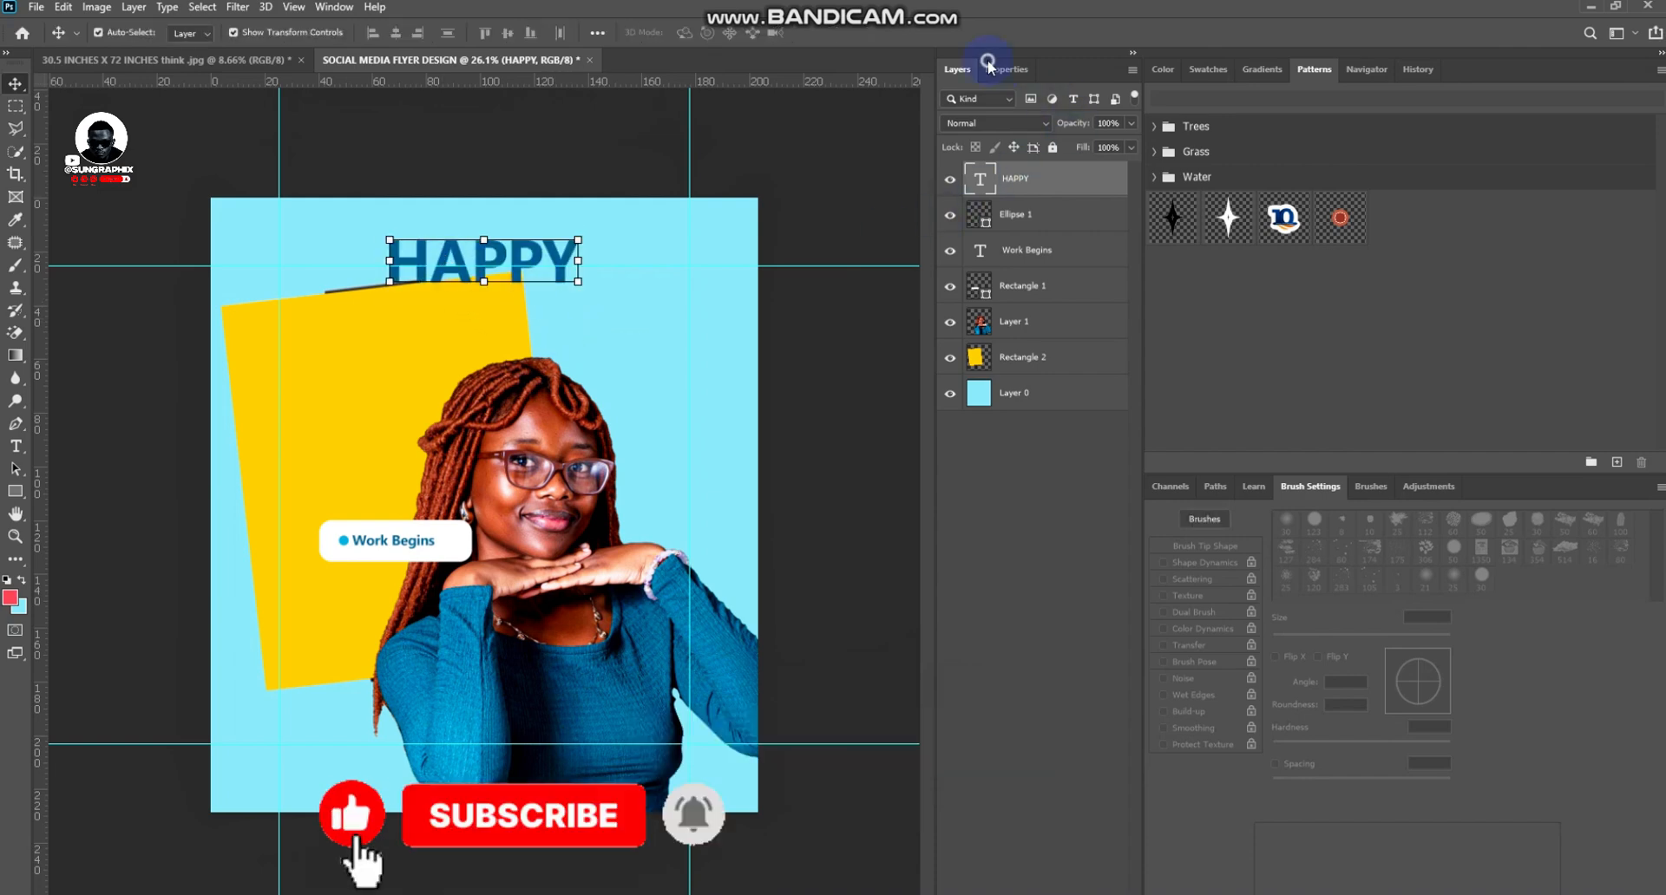
Tighten the tracking of the "HAPPY" text to -110
left_click(989, 69)
left_click(1071, 316)
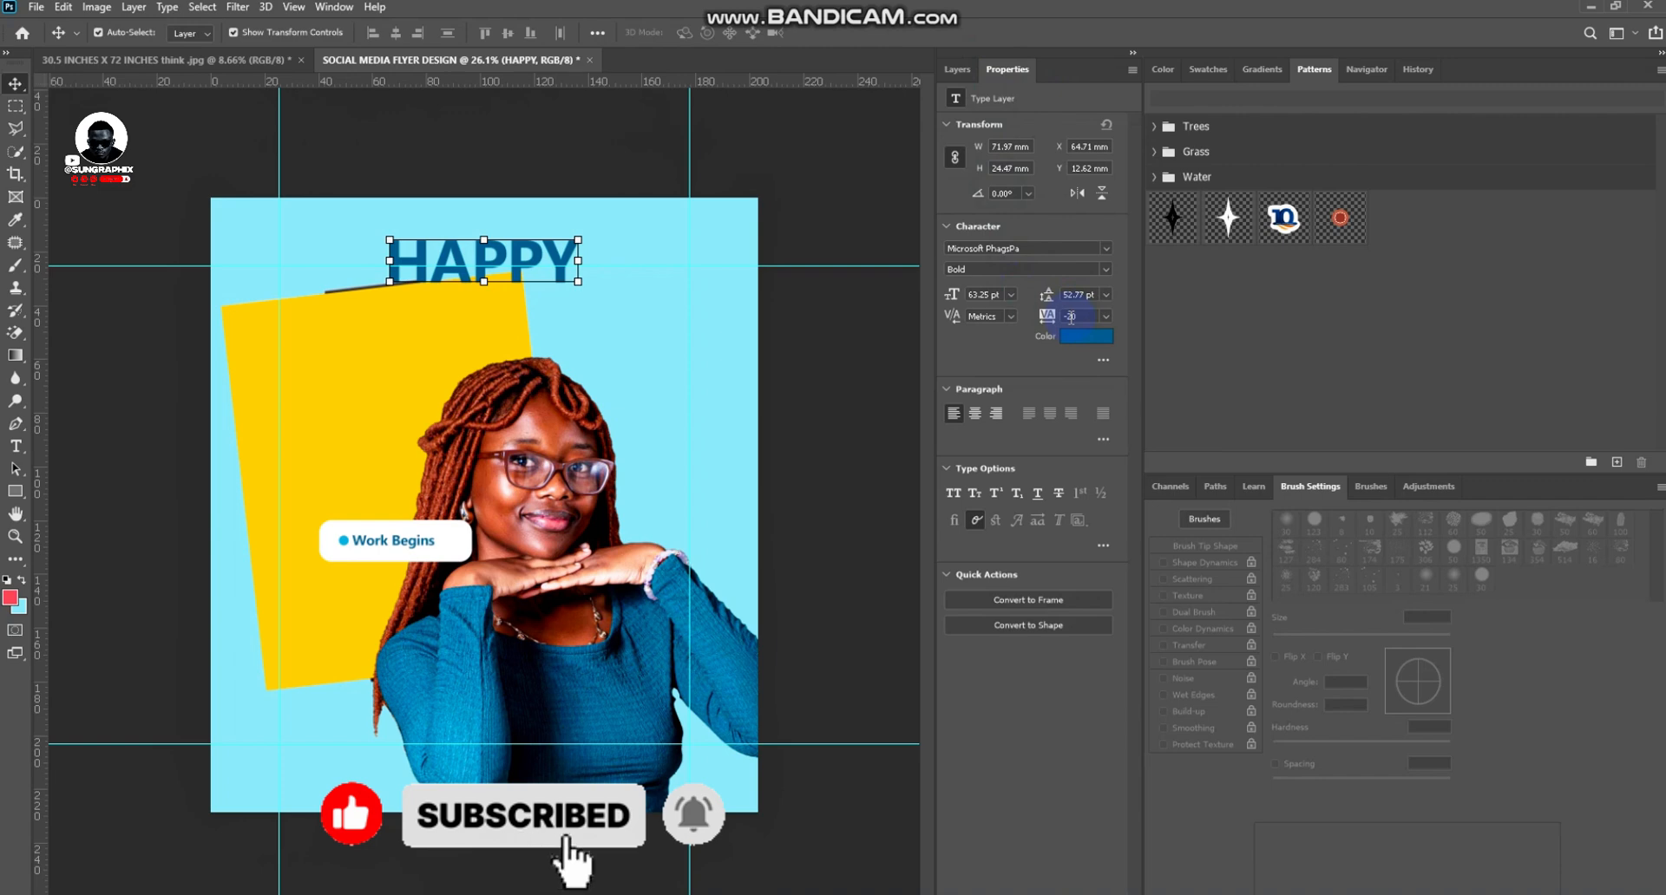
left_click(1099, 315)
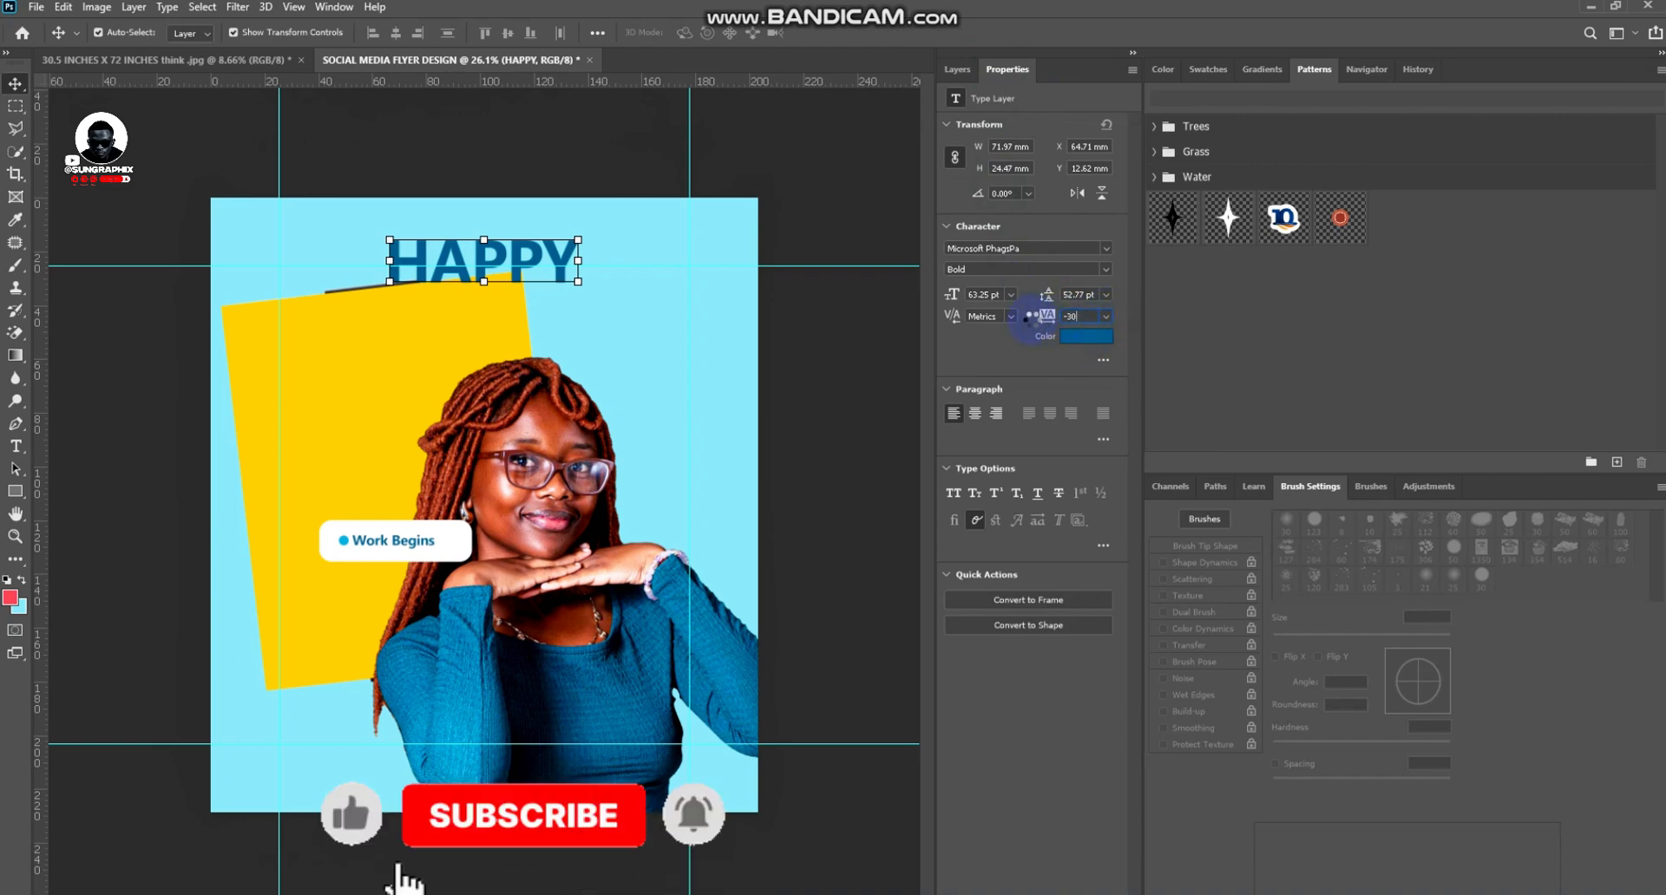
left_click(781, 212)
left_click(1329, 423)
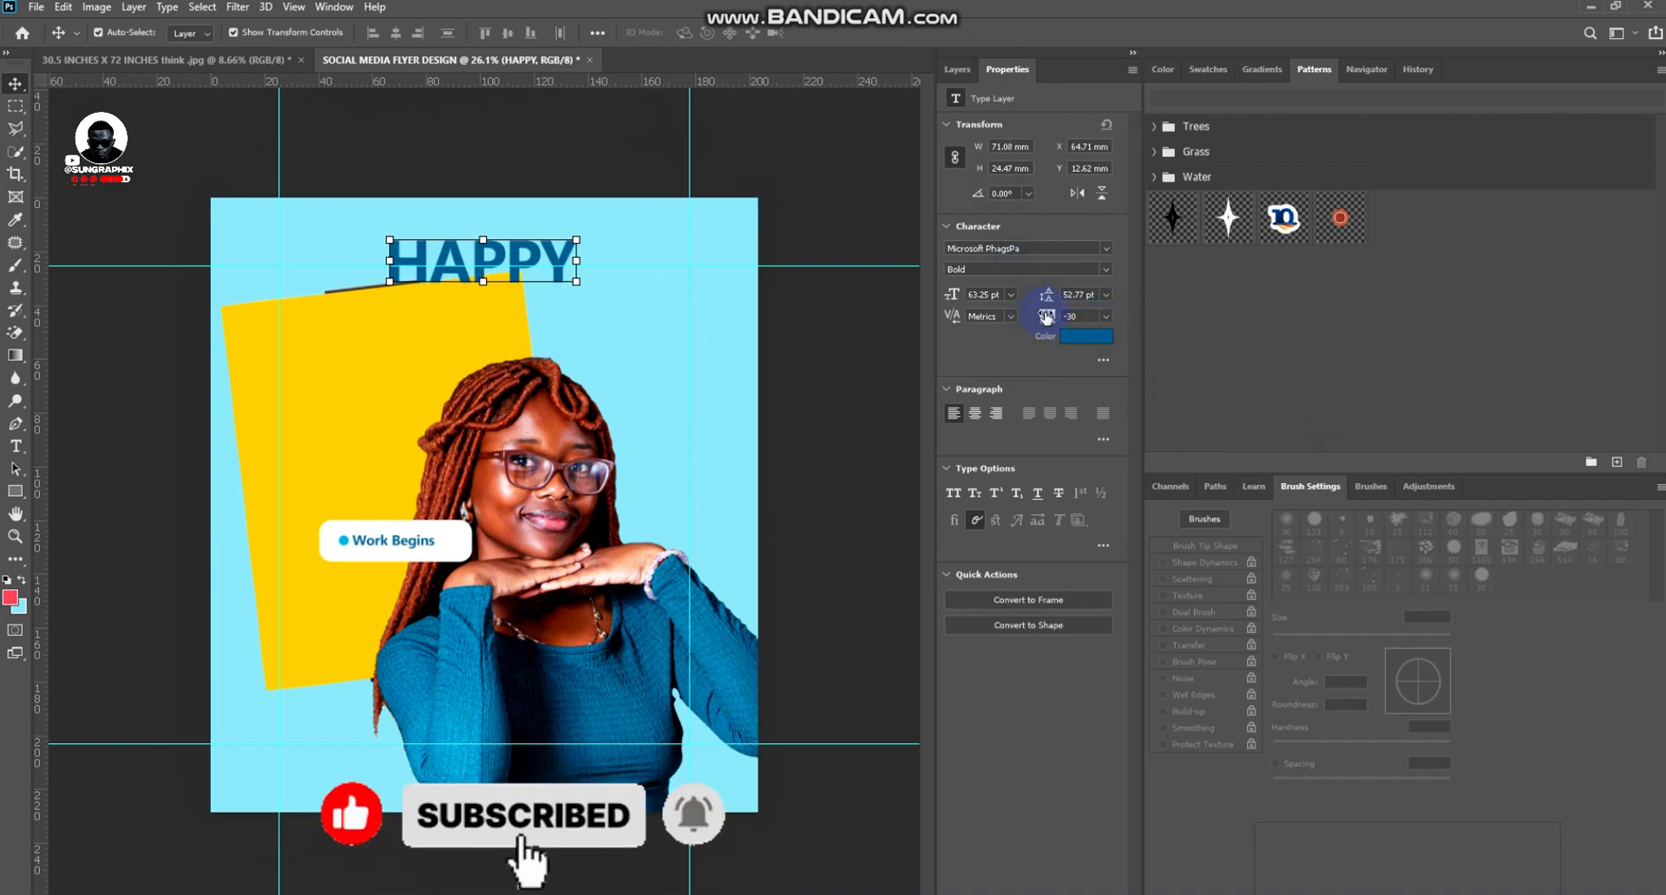
left_click_drag(1052, 316, 1041, 315)
Move the "HAPPY" text onto the upper part of the yellow board and rotate it to about -13.6°
left_click_drag(468, 275, 361, 371)
key("ctrl+t")
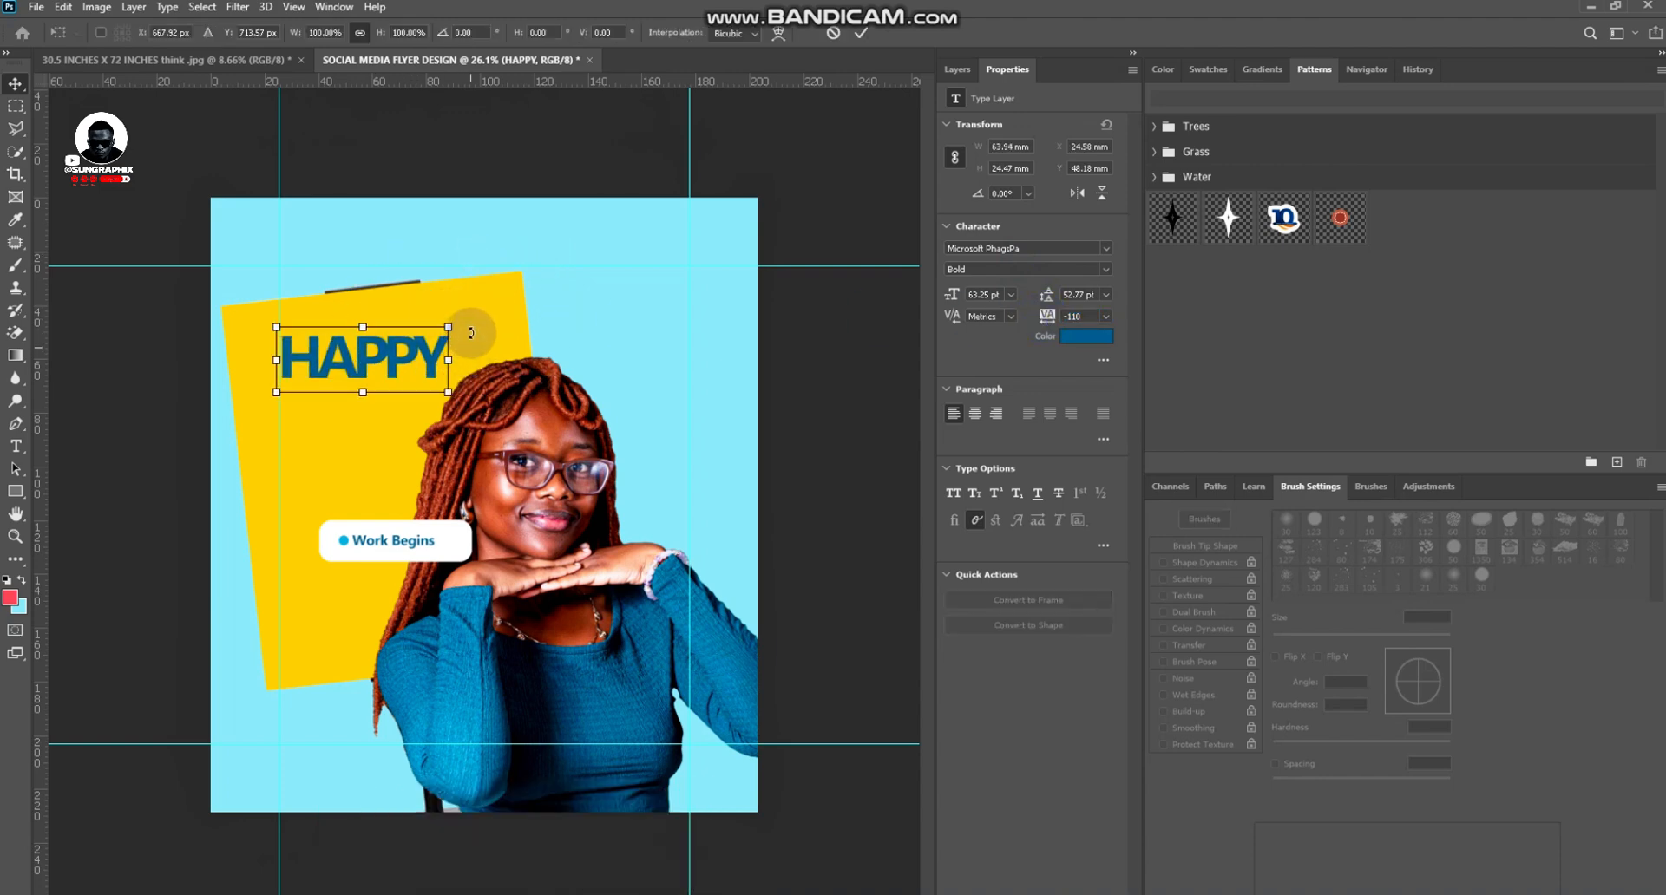
left_click_drag(470, 333, 414, 409)
key("Return")
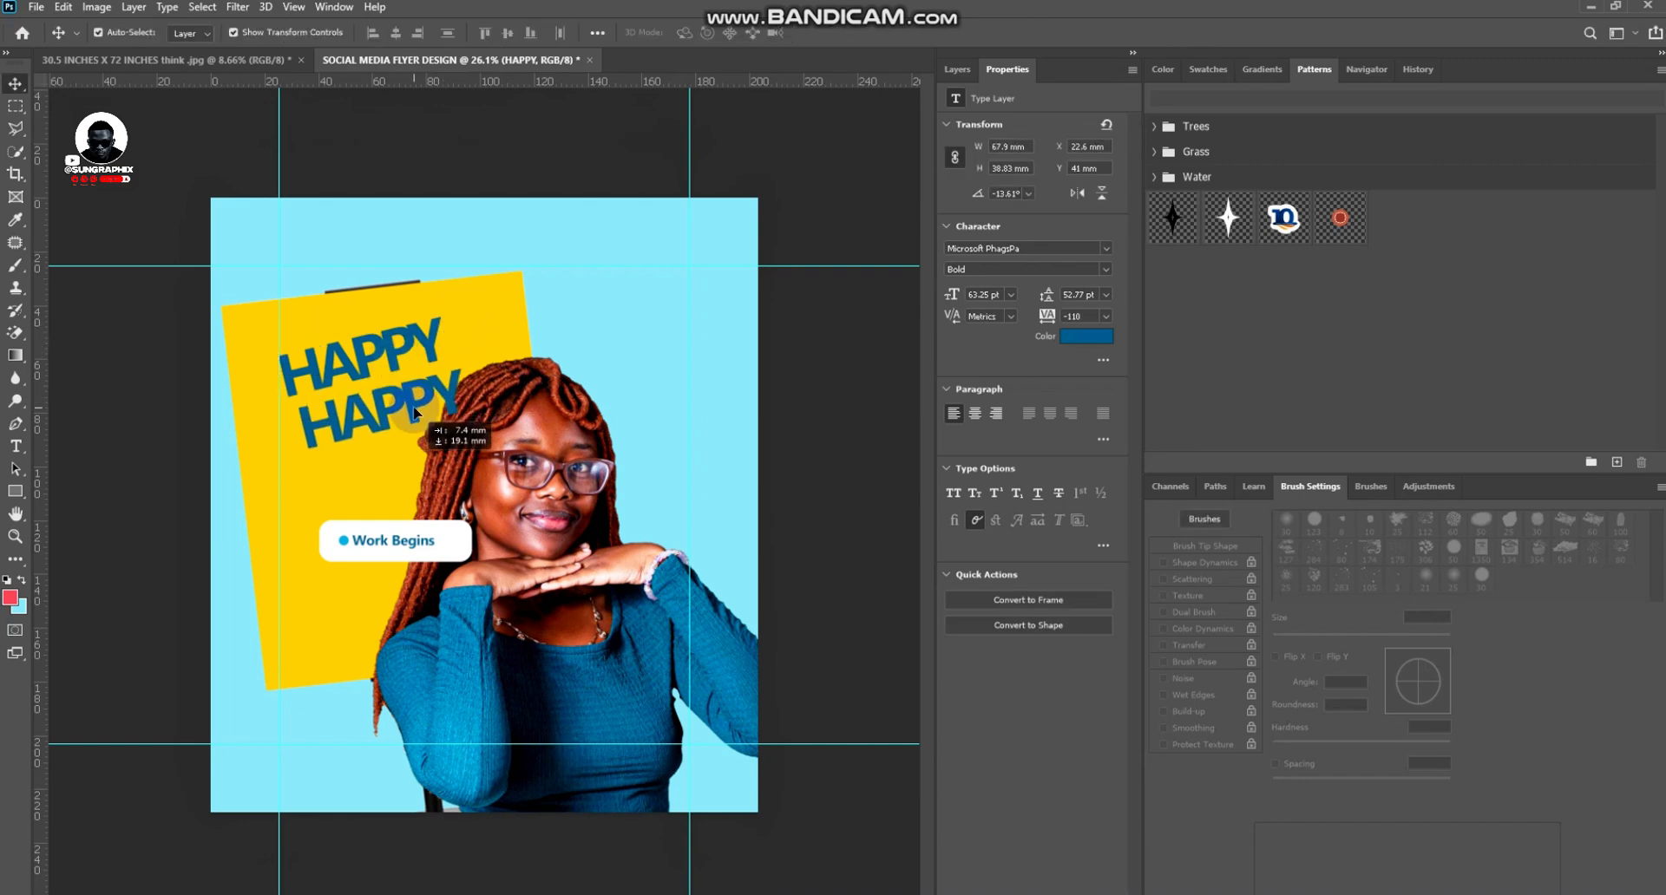
Duplicate the tilted "HAPPY" text just below itself and change the copy's wording to "New"
double_click(414, 398)
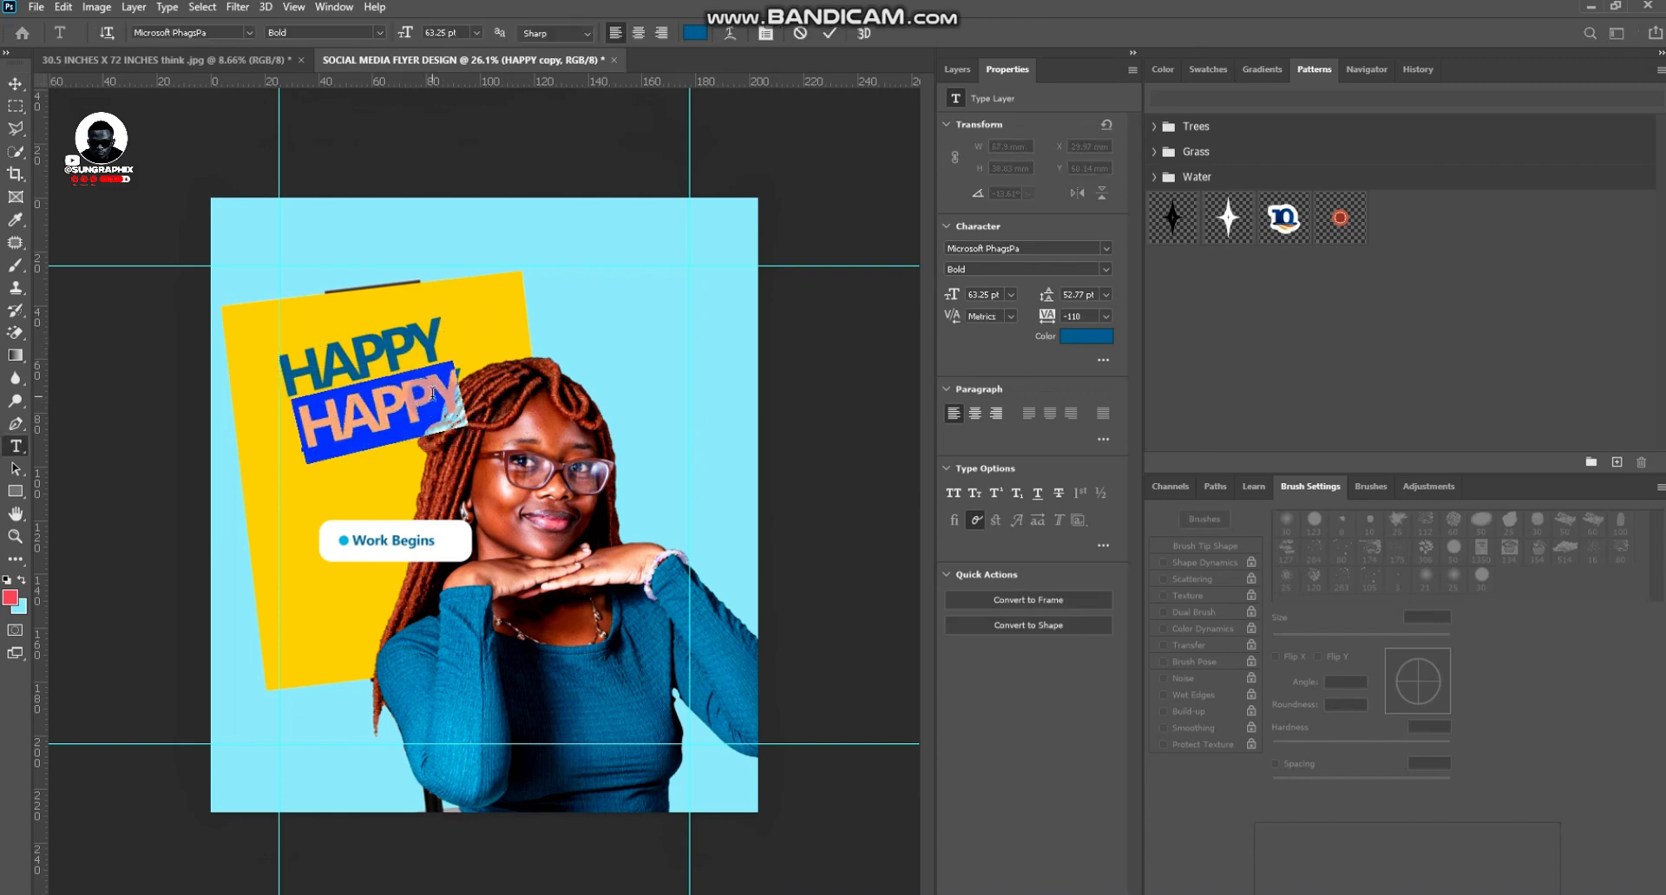
type("New")
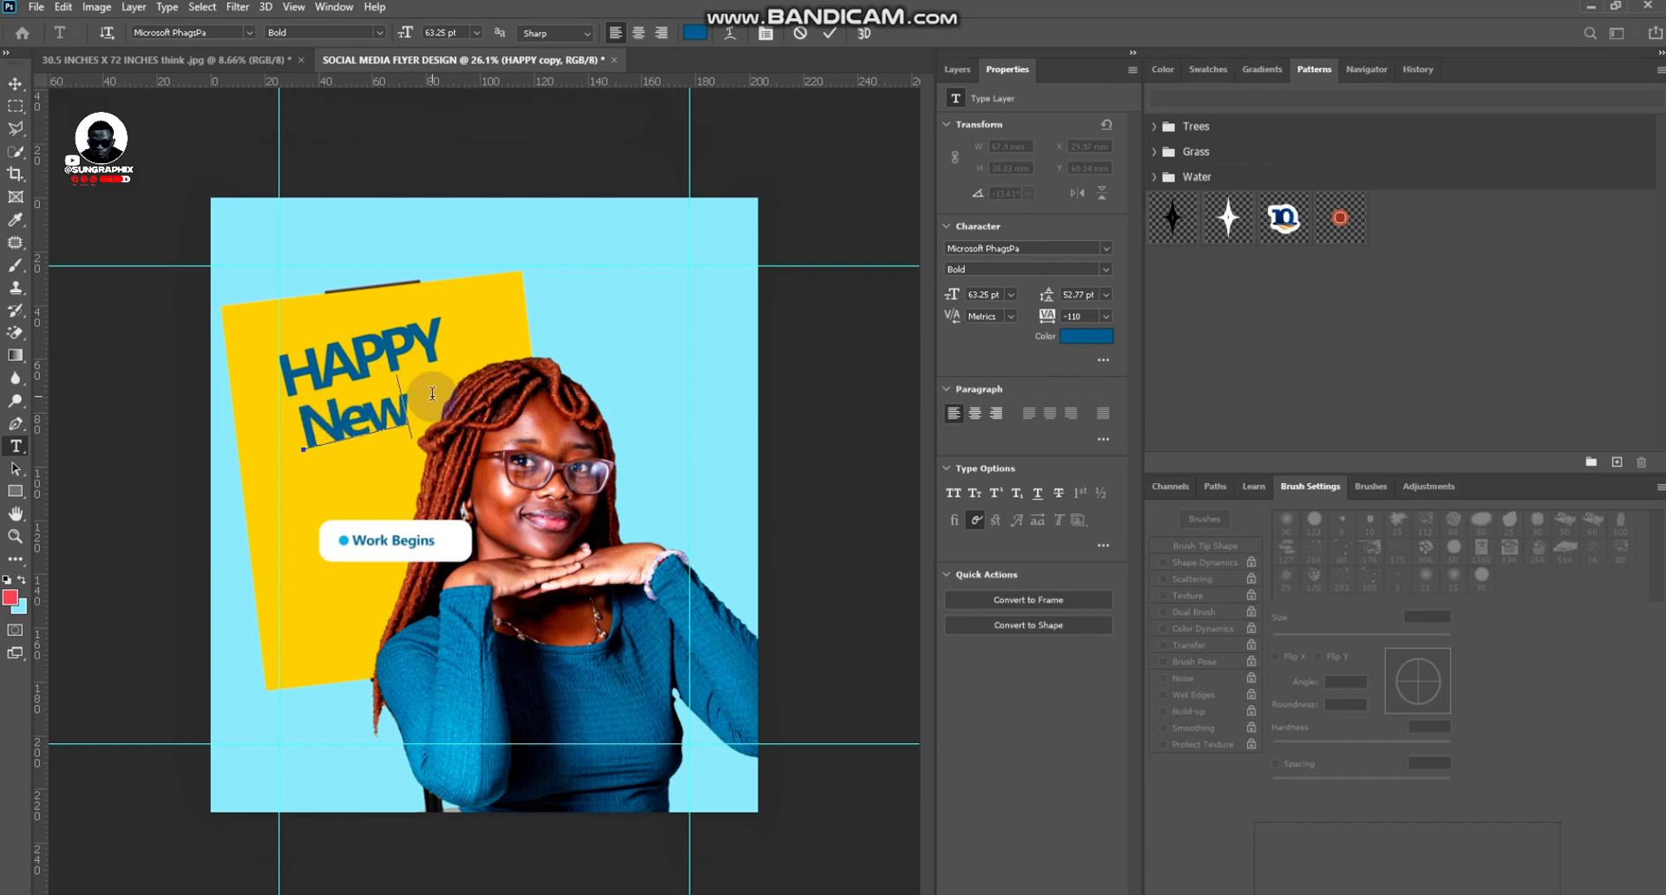
left_click(830, 34)
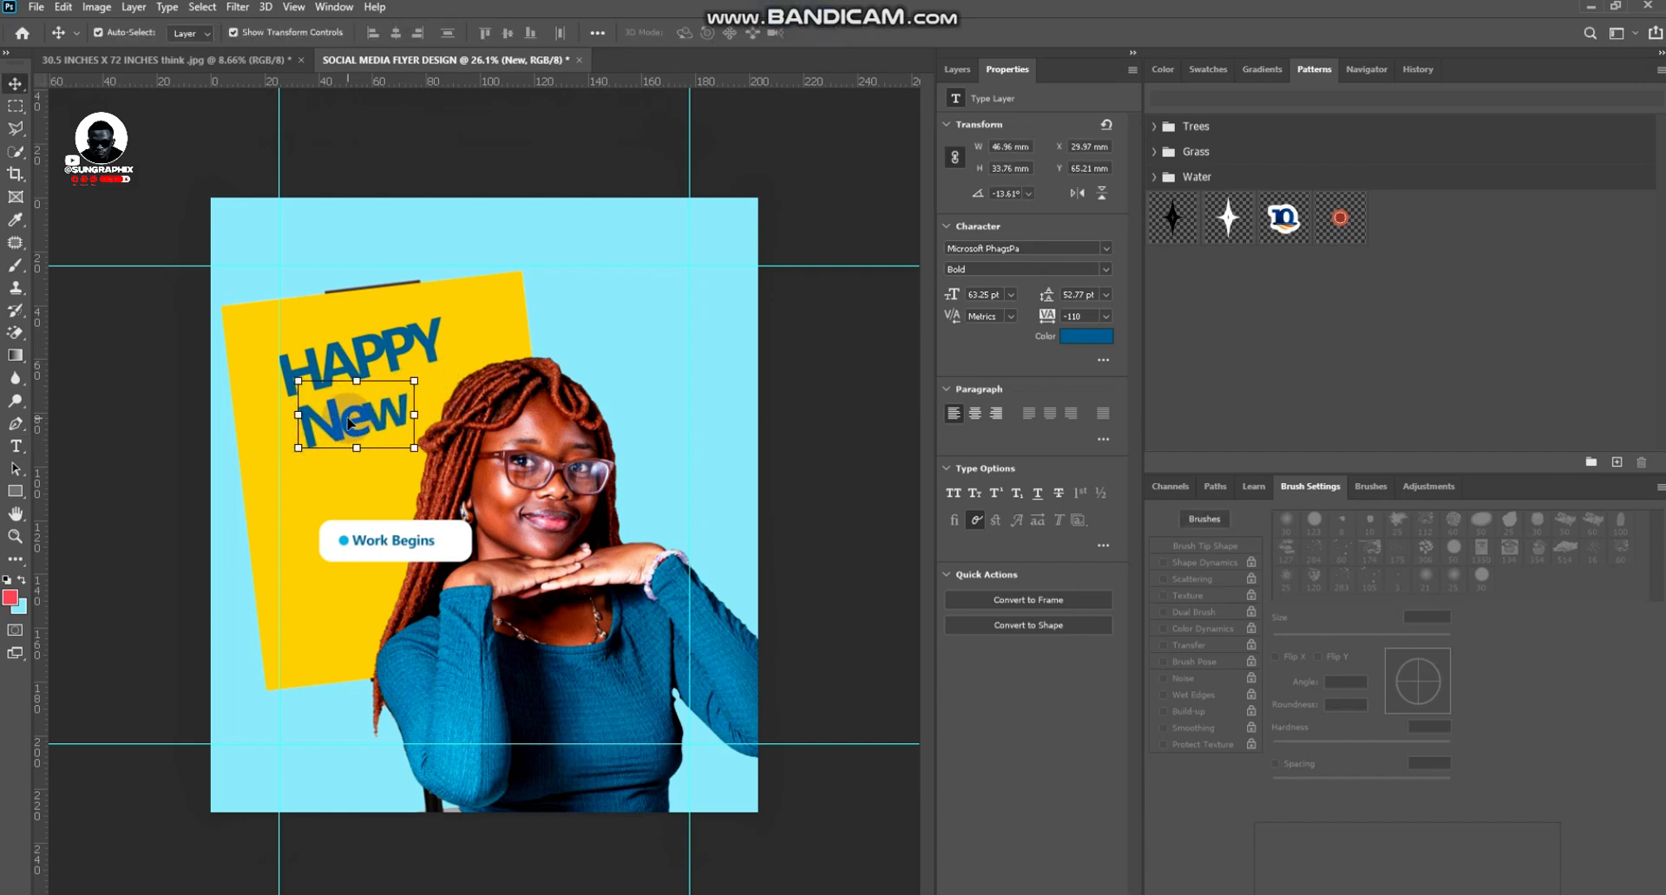
Duplicate the "New" text below itself and change the copy's wording to "Month"
left_click_drag(348, 424, 358, 483)
double_click(361, 479)
type("Mo")
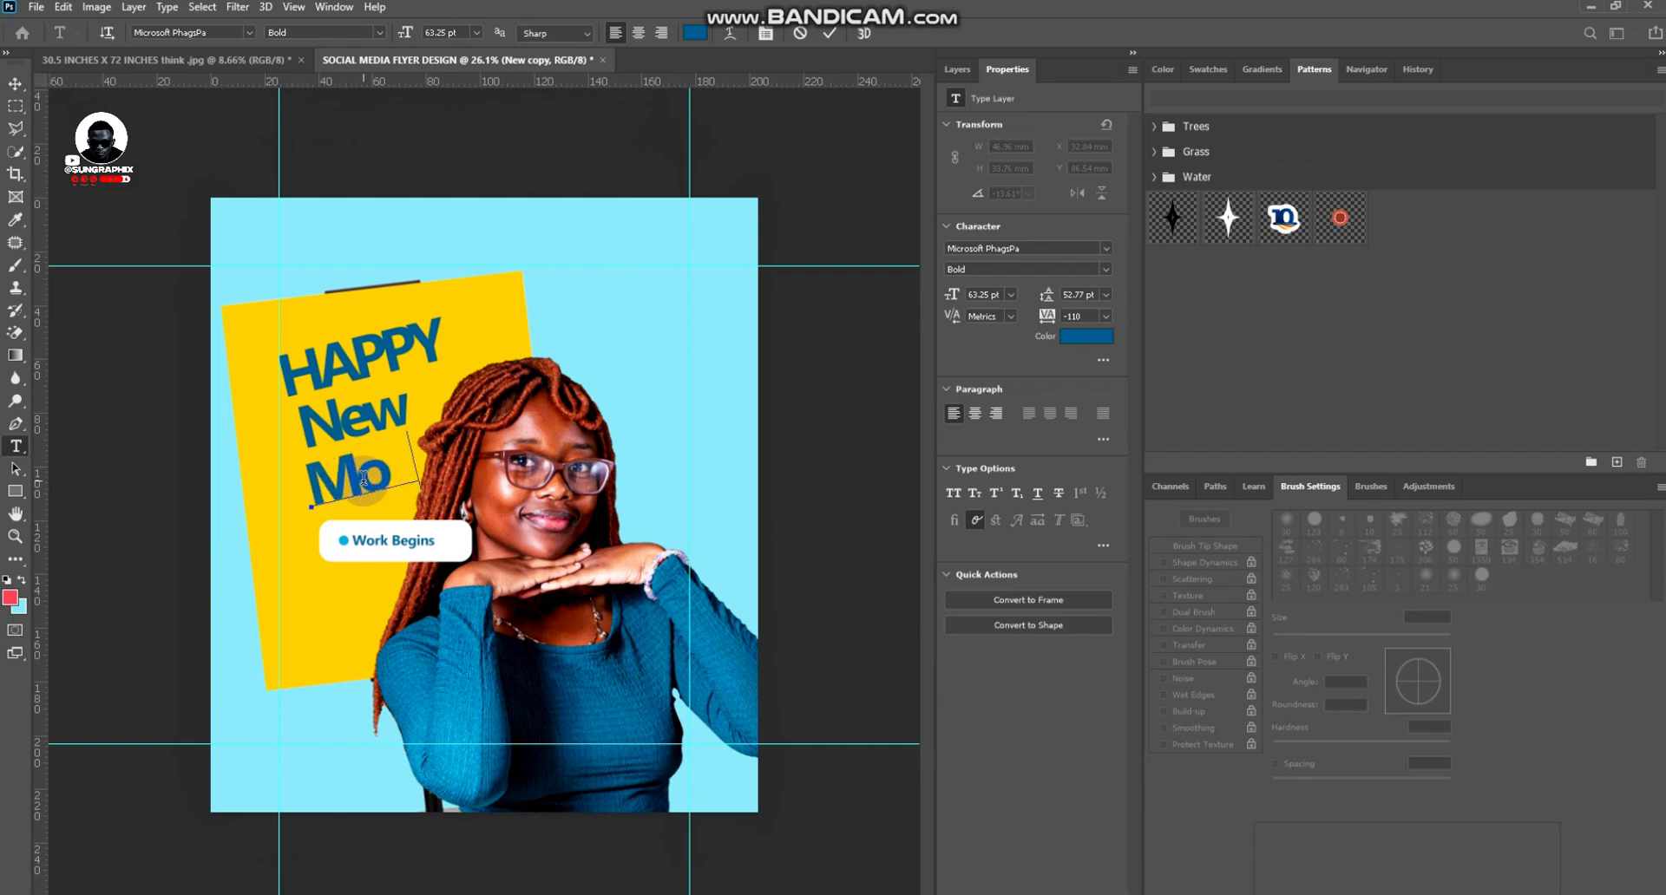
type("nth")
left_click(16, 84)
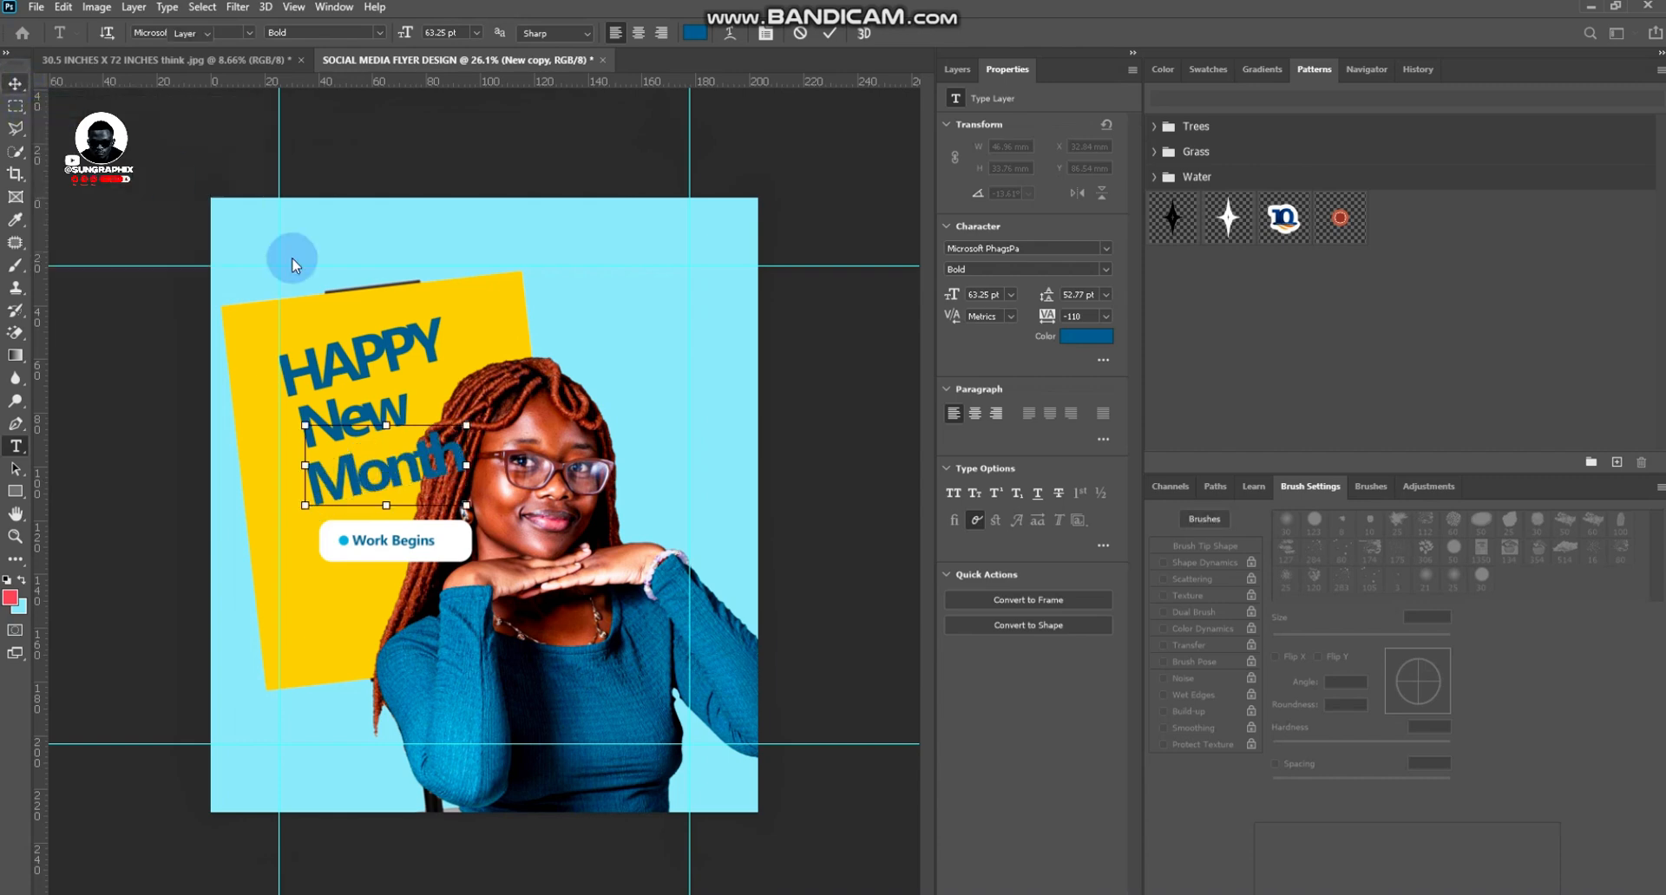
Set the "Month" and "New" texts to all caps
left_click(954, 493)
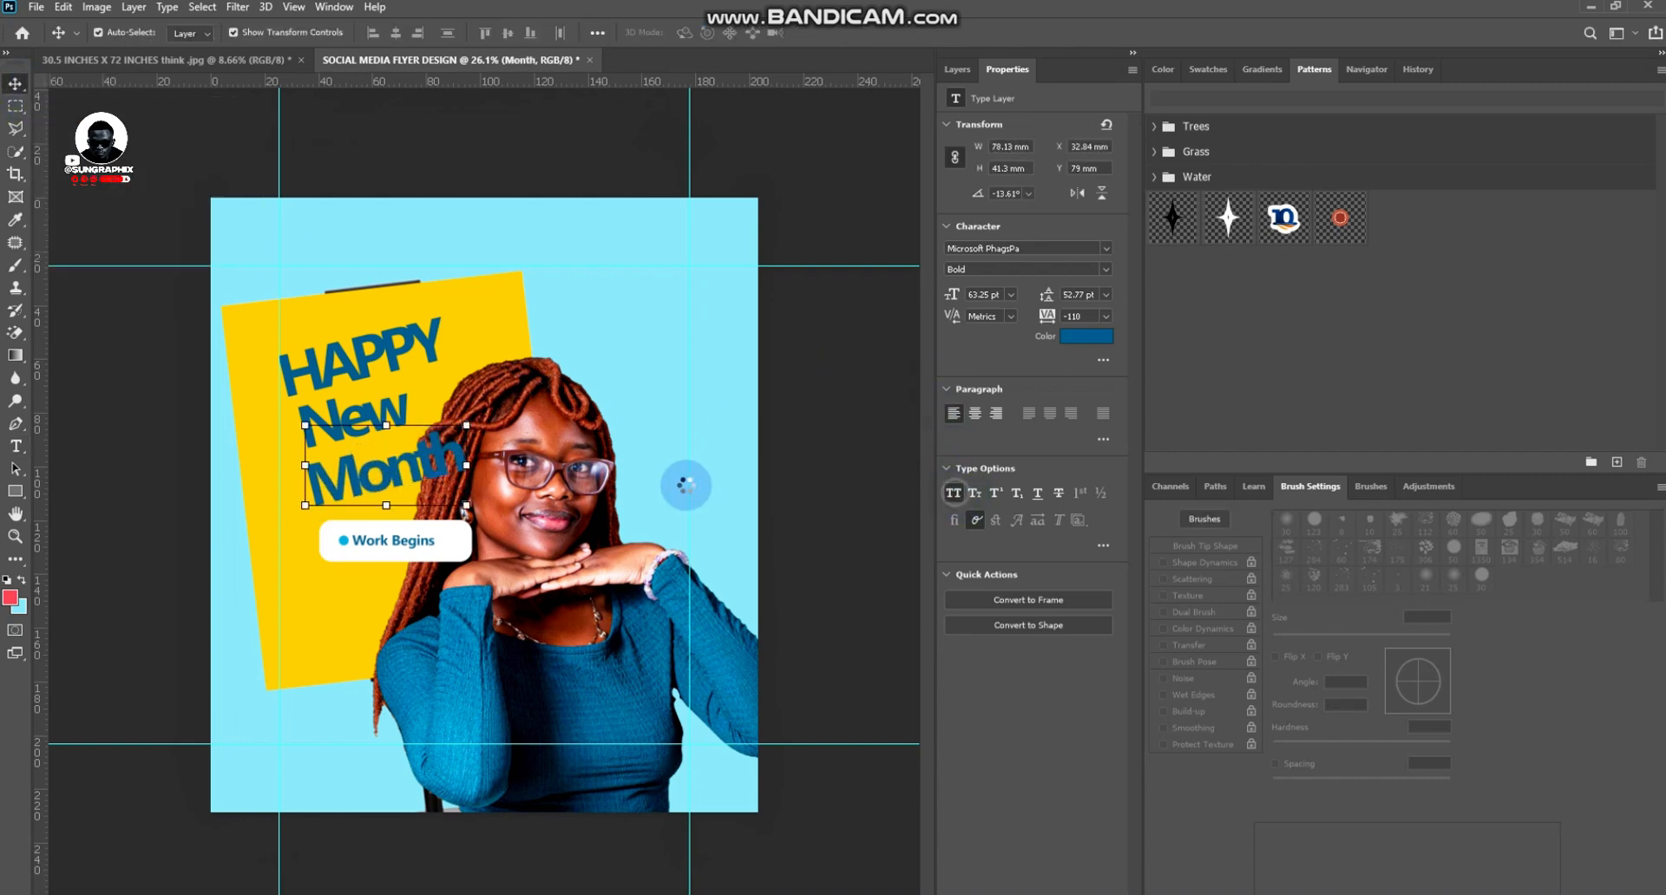
left_click(820, 375)
left_click(398, 411)
left_click(952, 494)
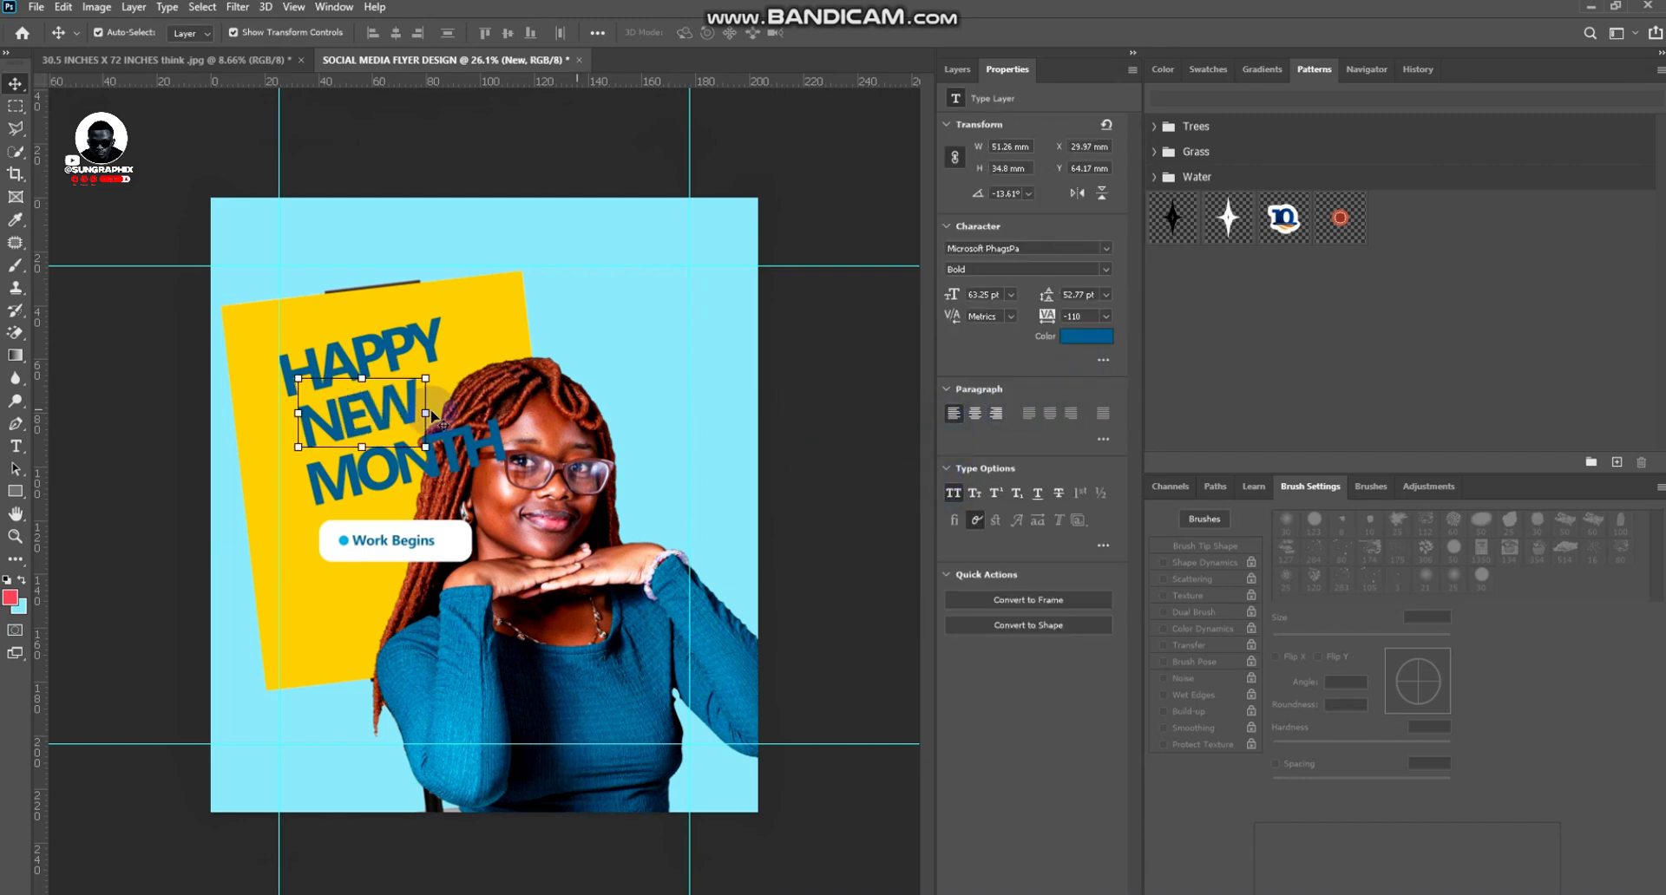
Nudge the "MONTH" text slightly upward and recolor it white (ffffff)
left_click(488, 449)
left_click_drag(478, 441, 478, 437)
left_click(1076, 339)
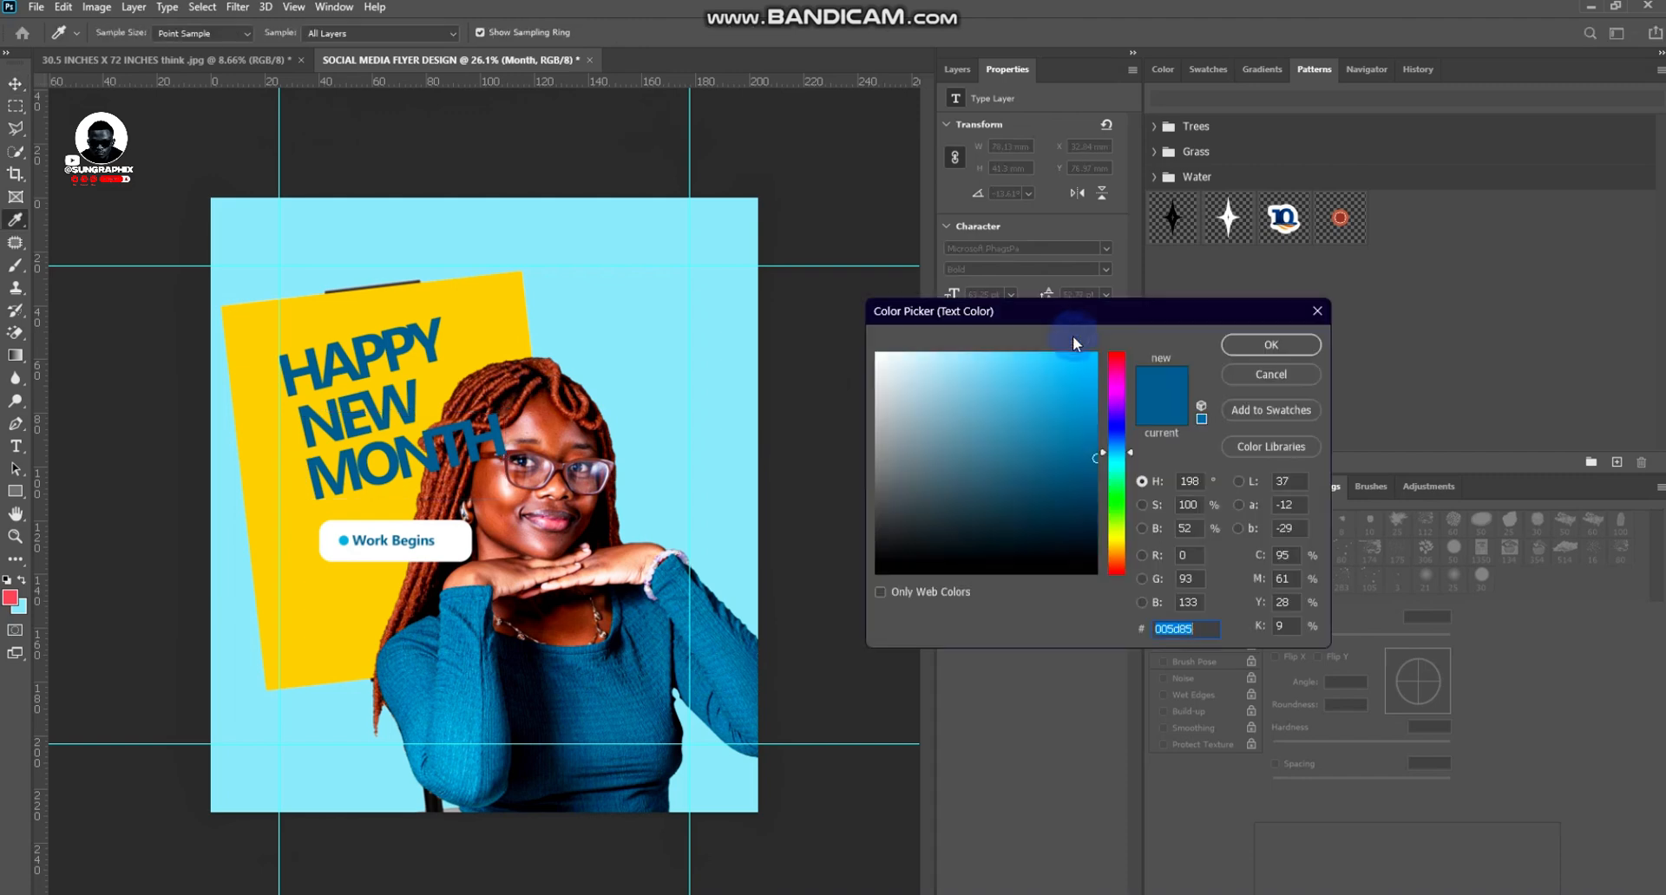
type("ffffff")
left_click(1262, 346)
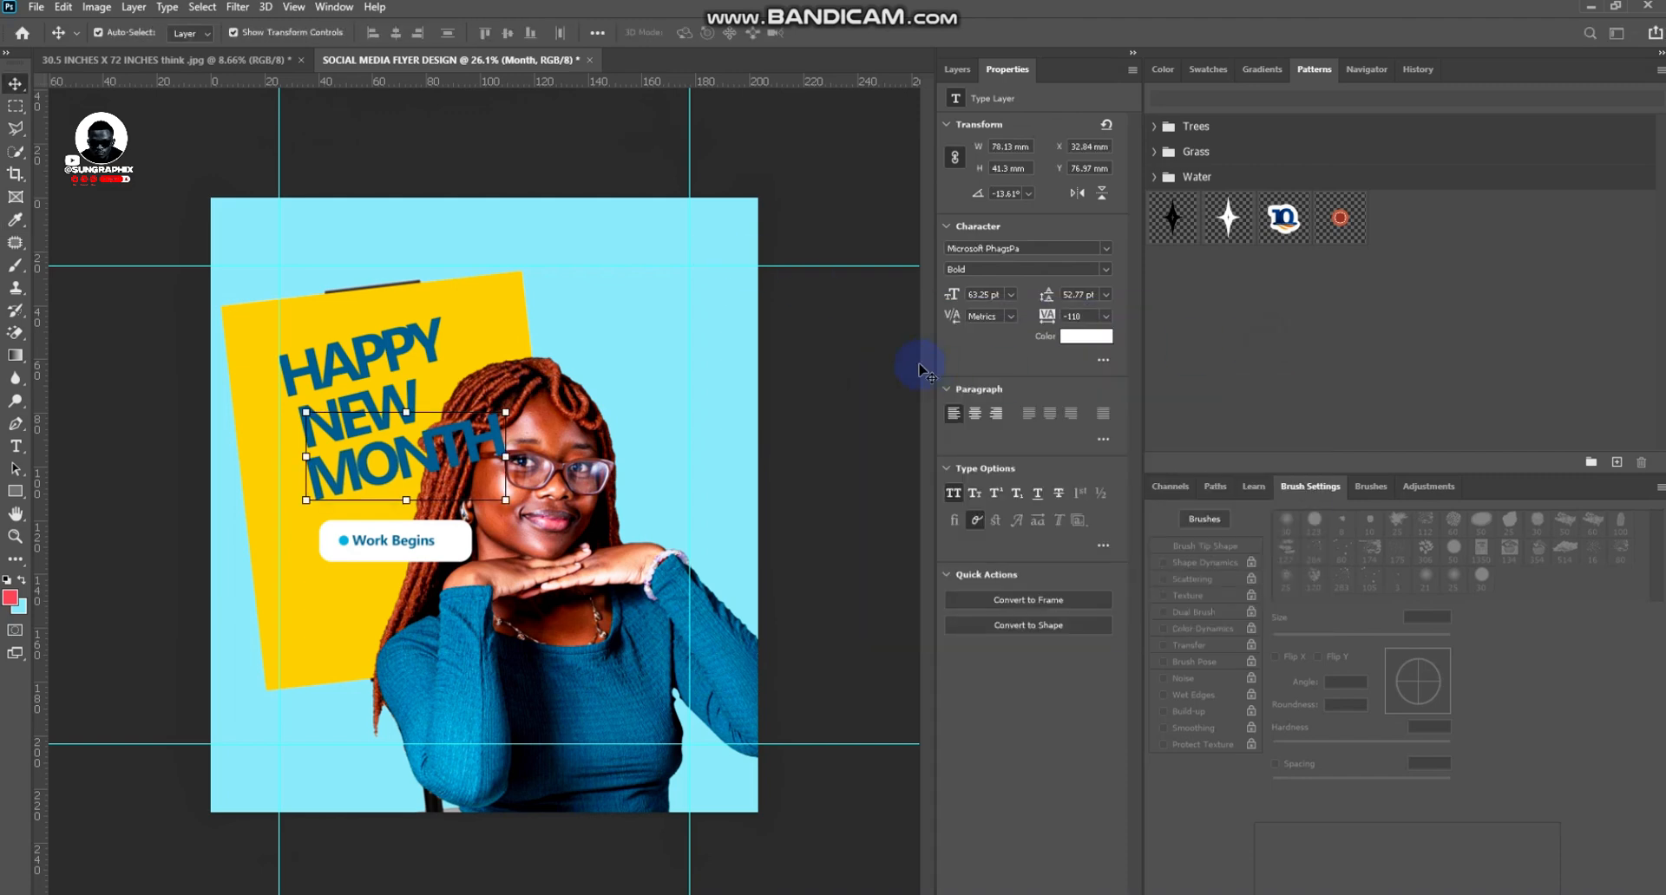
Send the "MONTH" text behind the woman's cut-out and enlarge it to about 118%, set further left on the board
left_click(954, 69)
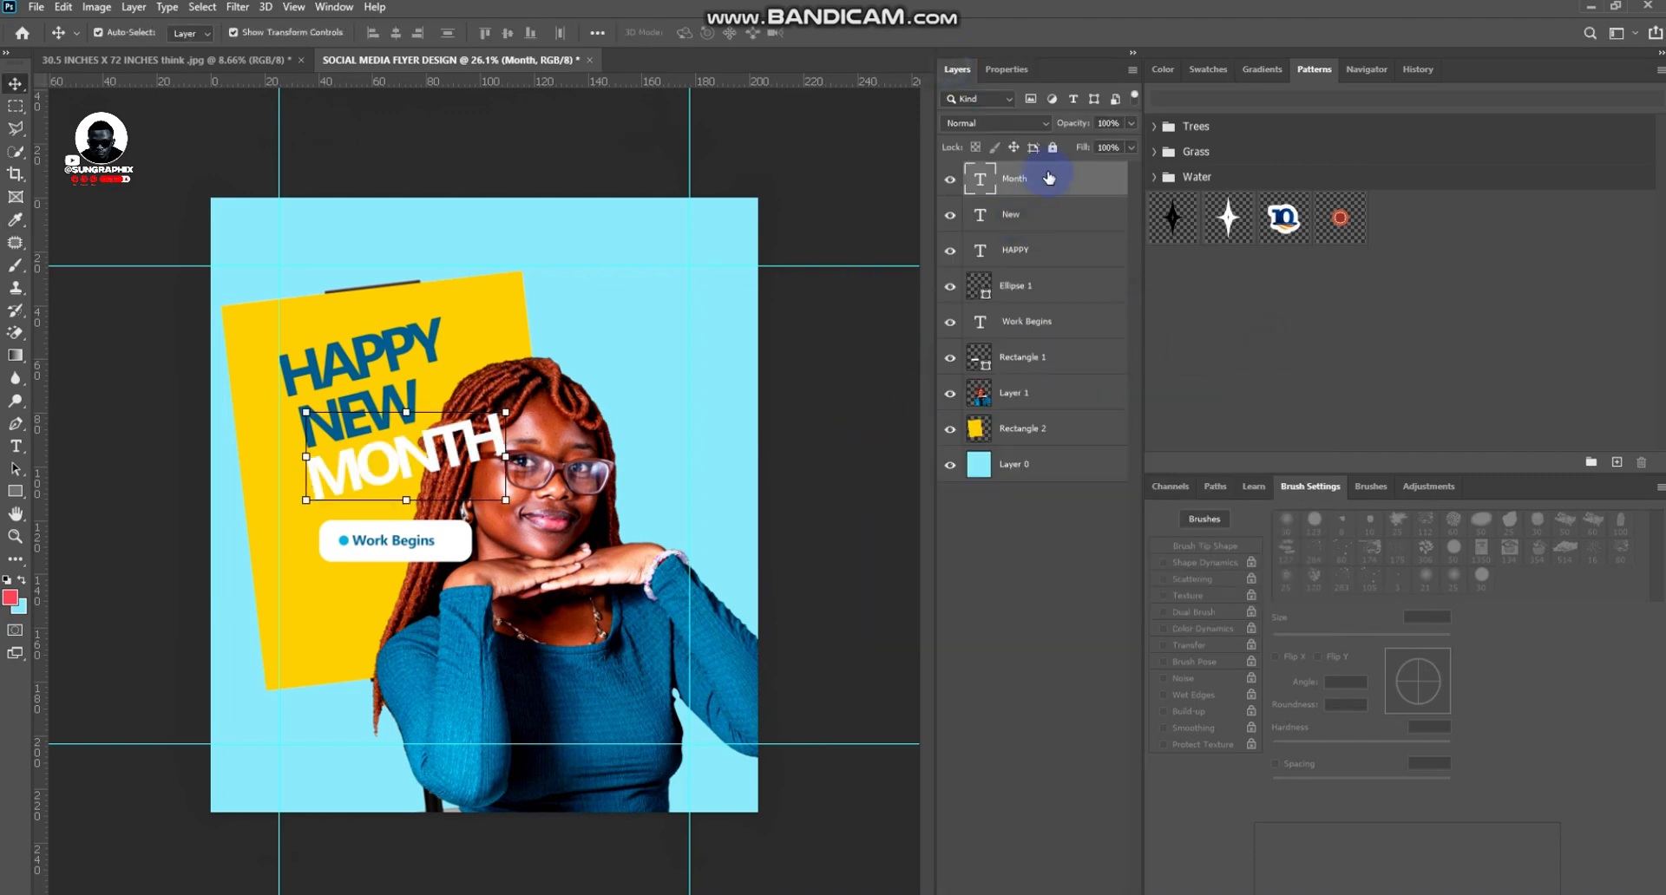
left_click_drag(1010, 179, 1019, 411)
left_click_drag(403, 457, 375, 470)
left_click_drag(478, 424, 507, 407)
key("ctrl+z")
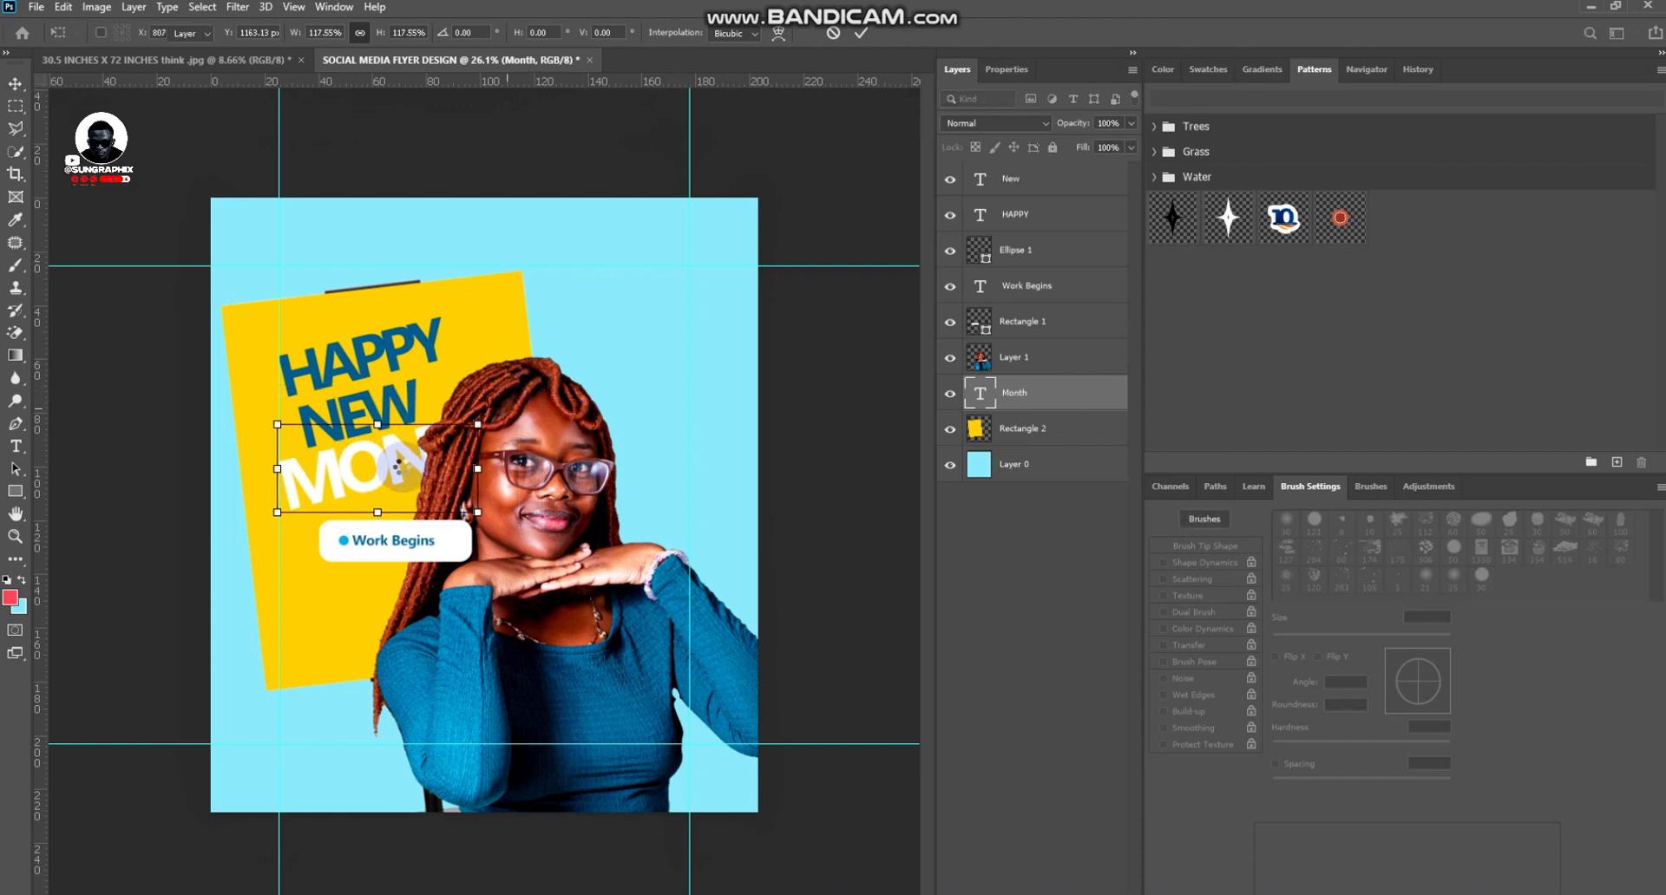
left_click(769, 438)
Recolor the "NEW" text white (ffffff)
left_click(419, 413)
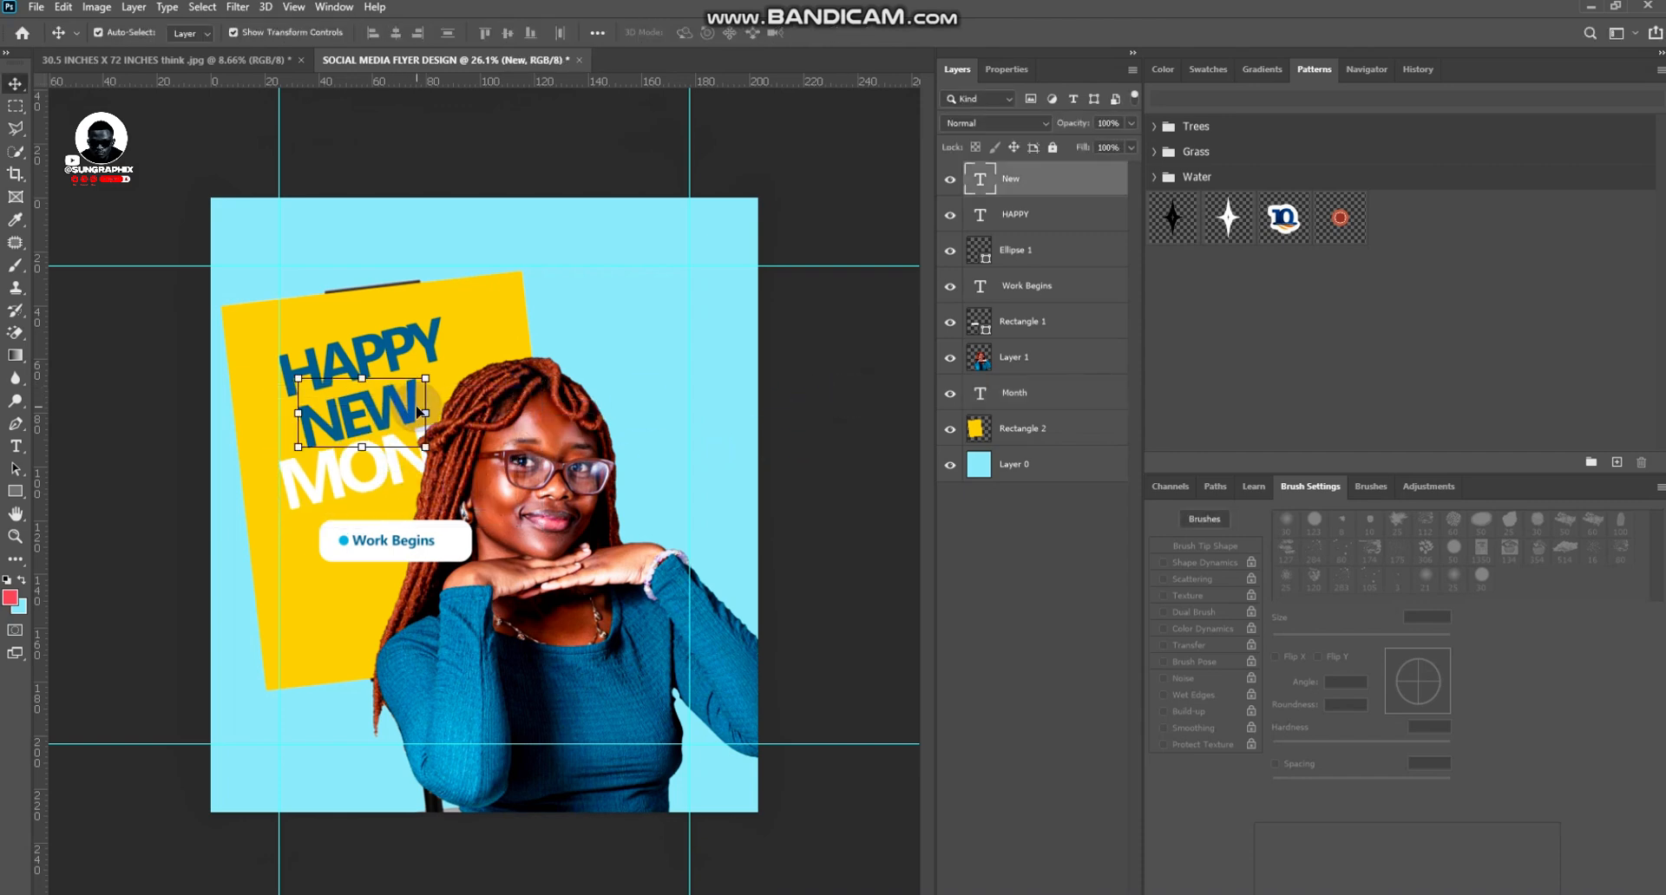
left_click(1007, 69)
left_click(1080, 337)
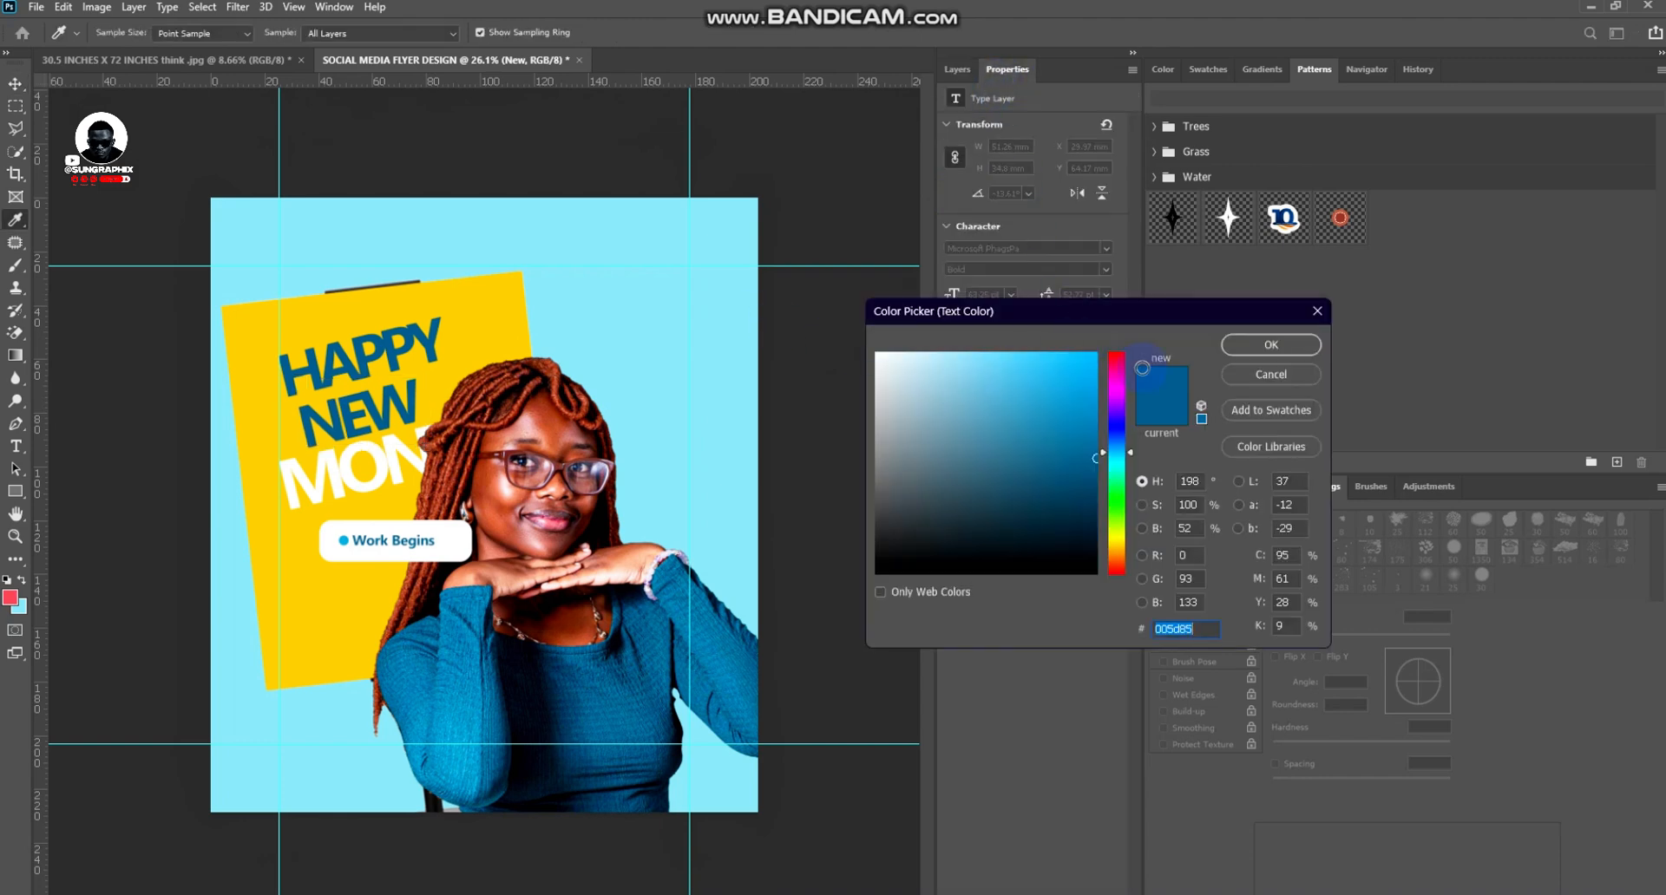
type("ffffff")
left_click(1271, 345)
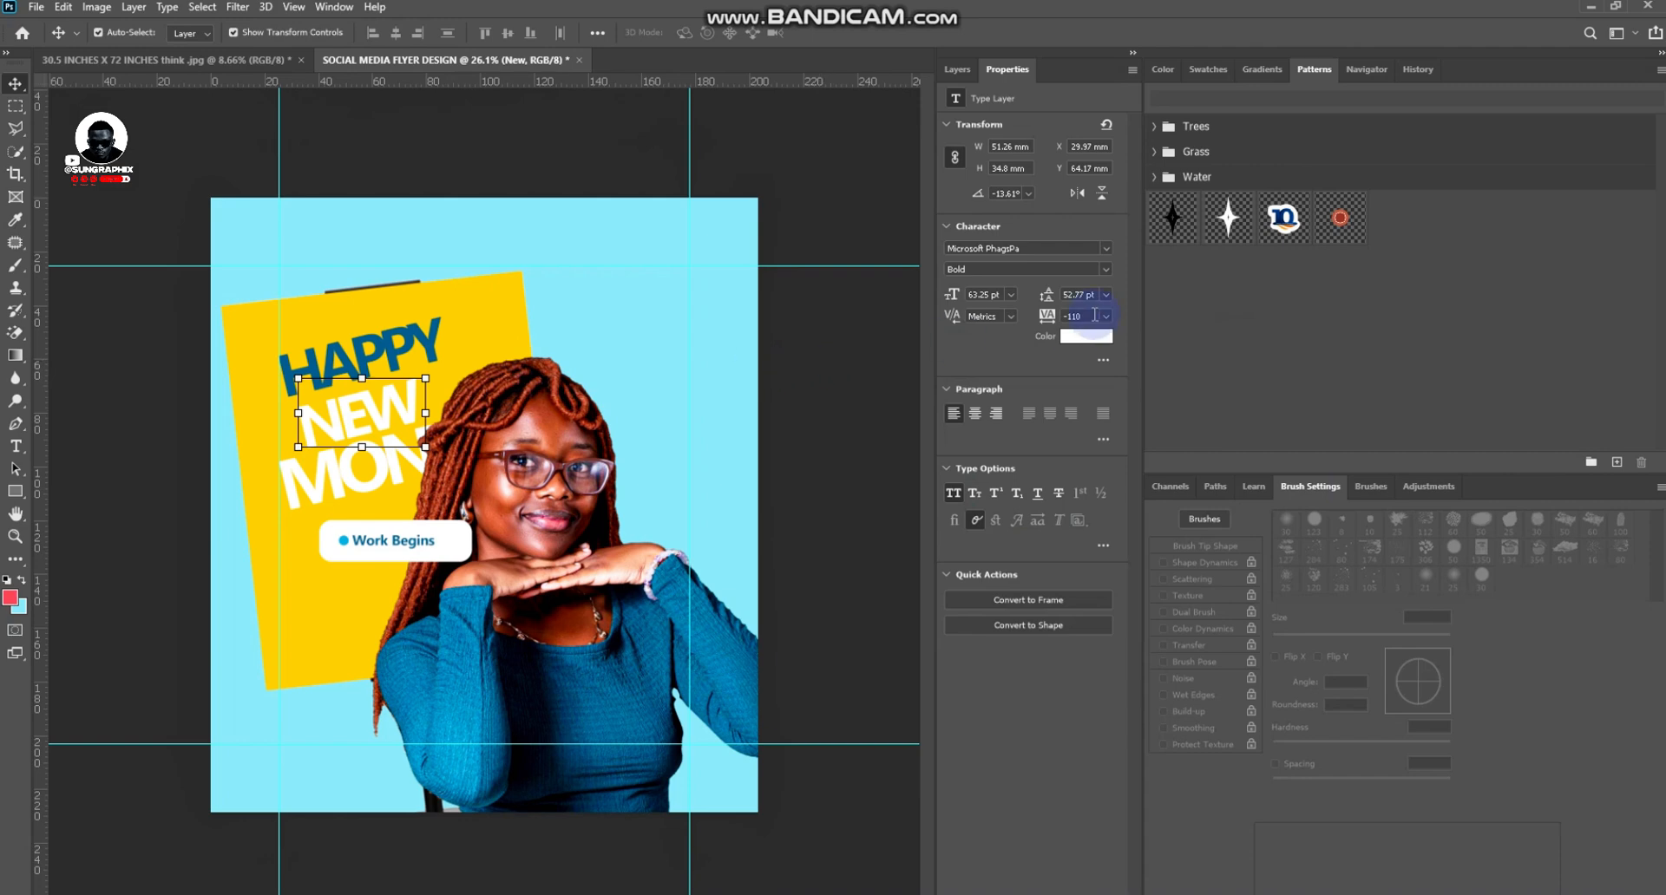
left_click(846, 382)
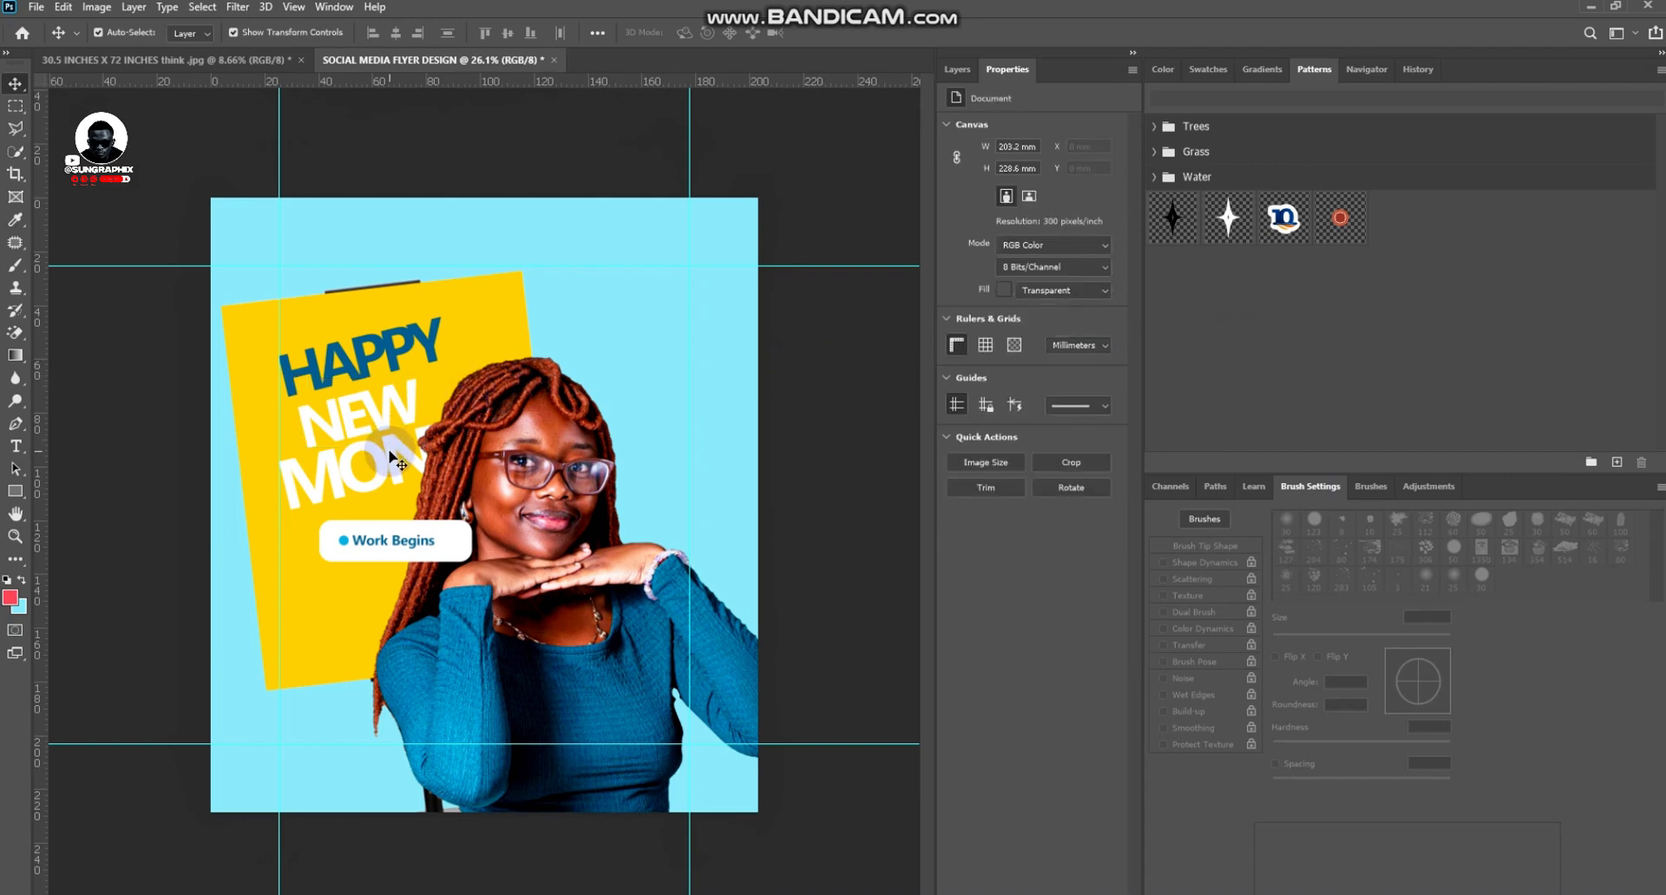
Recolor the "MONTH" and "NEW" texts with the dark blue (005d85) sampled from the "HAPPY" text
left_click(381, 431)
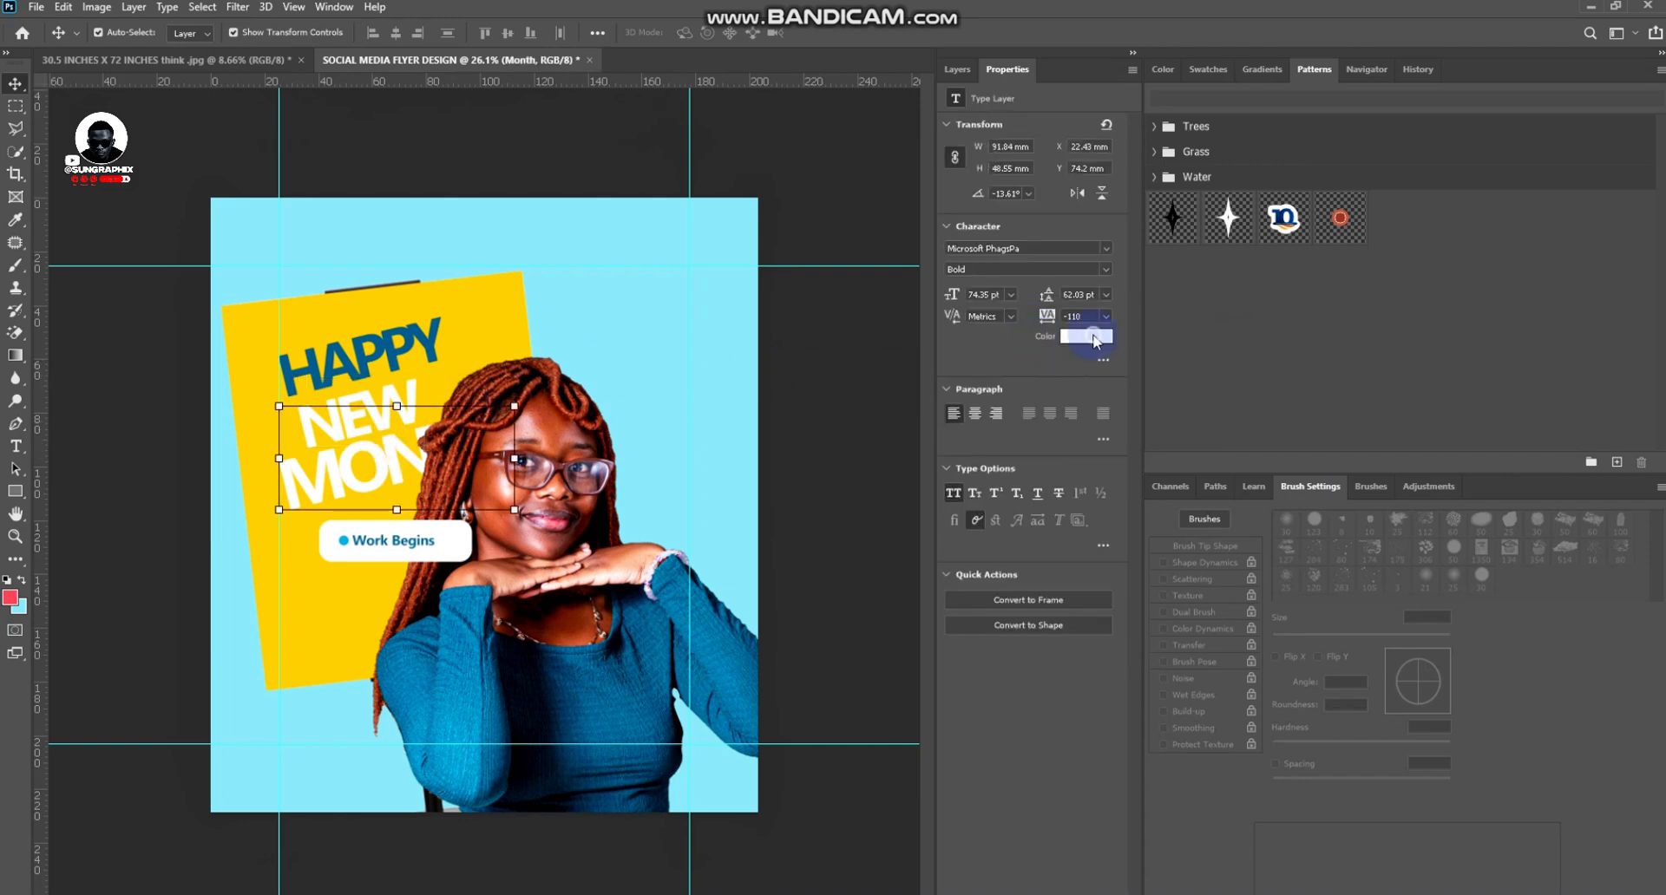
left_click(1100, 338)
left_click(358, 350)
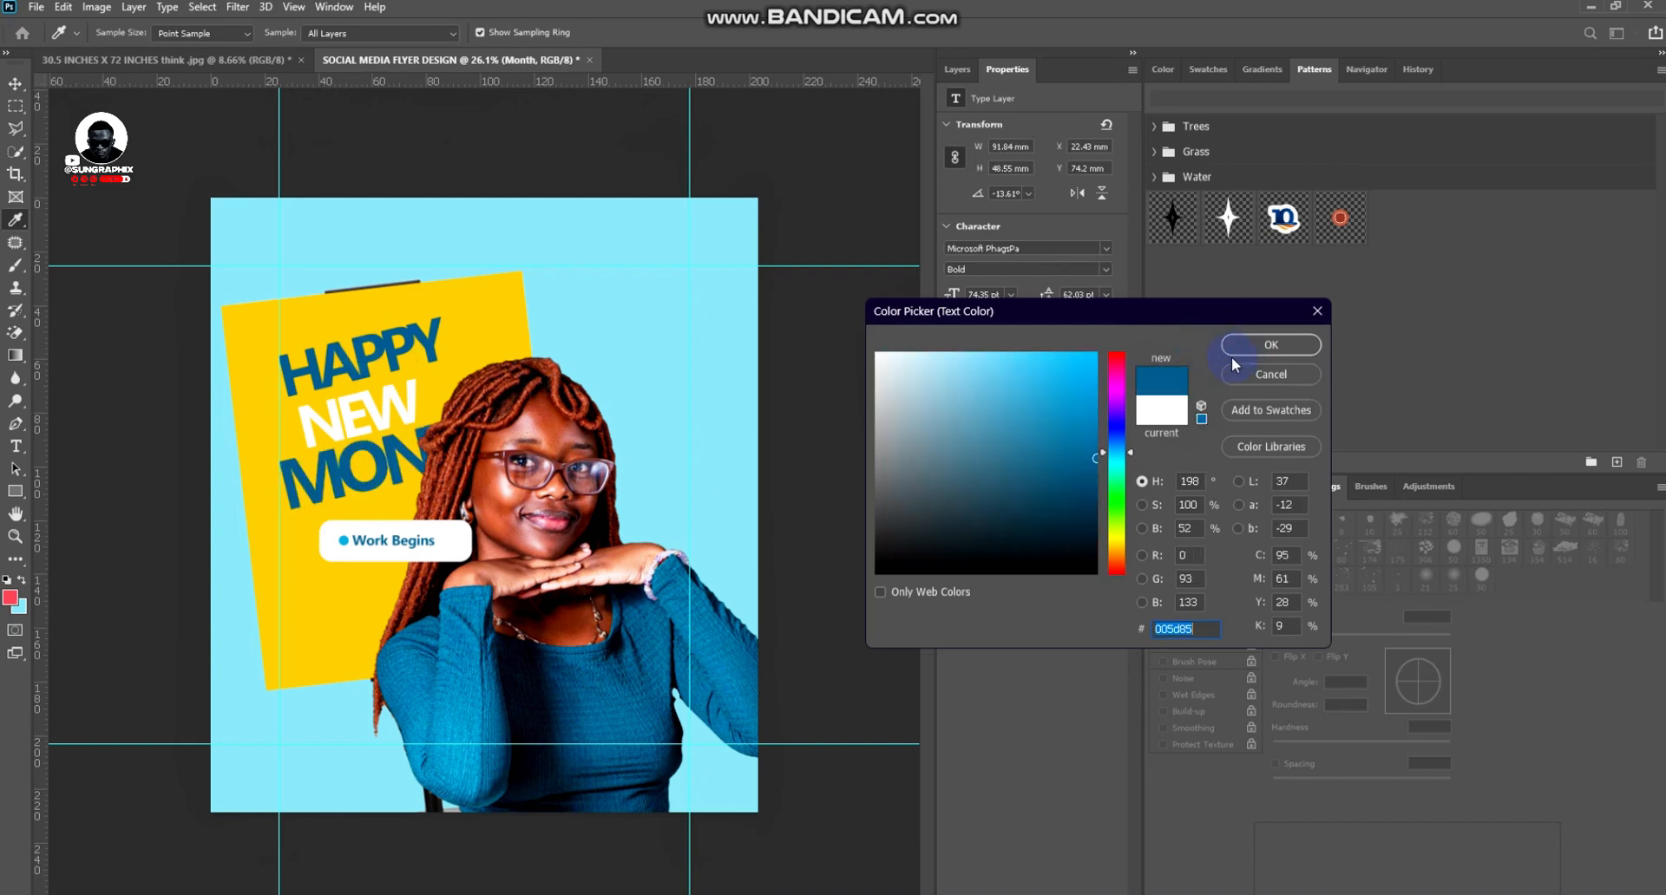
left_click(1231, 355)
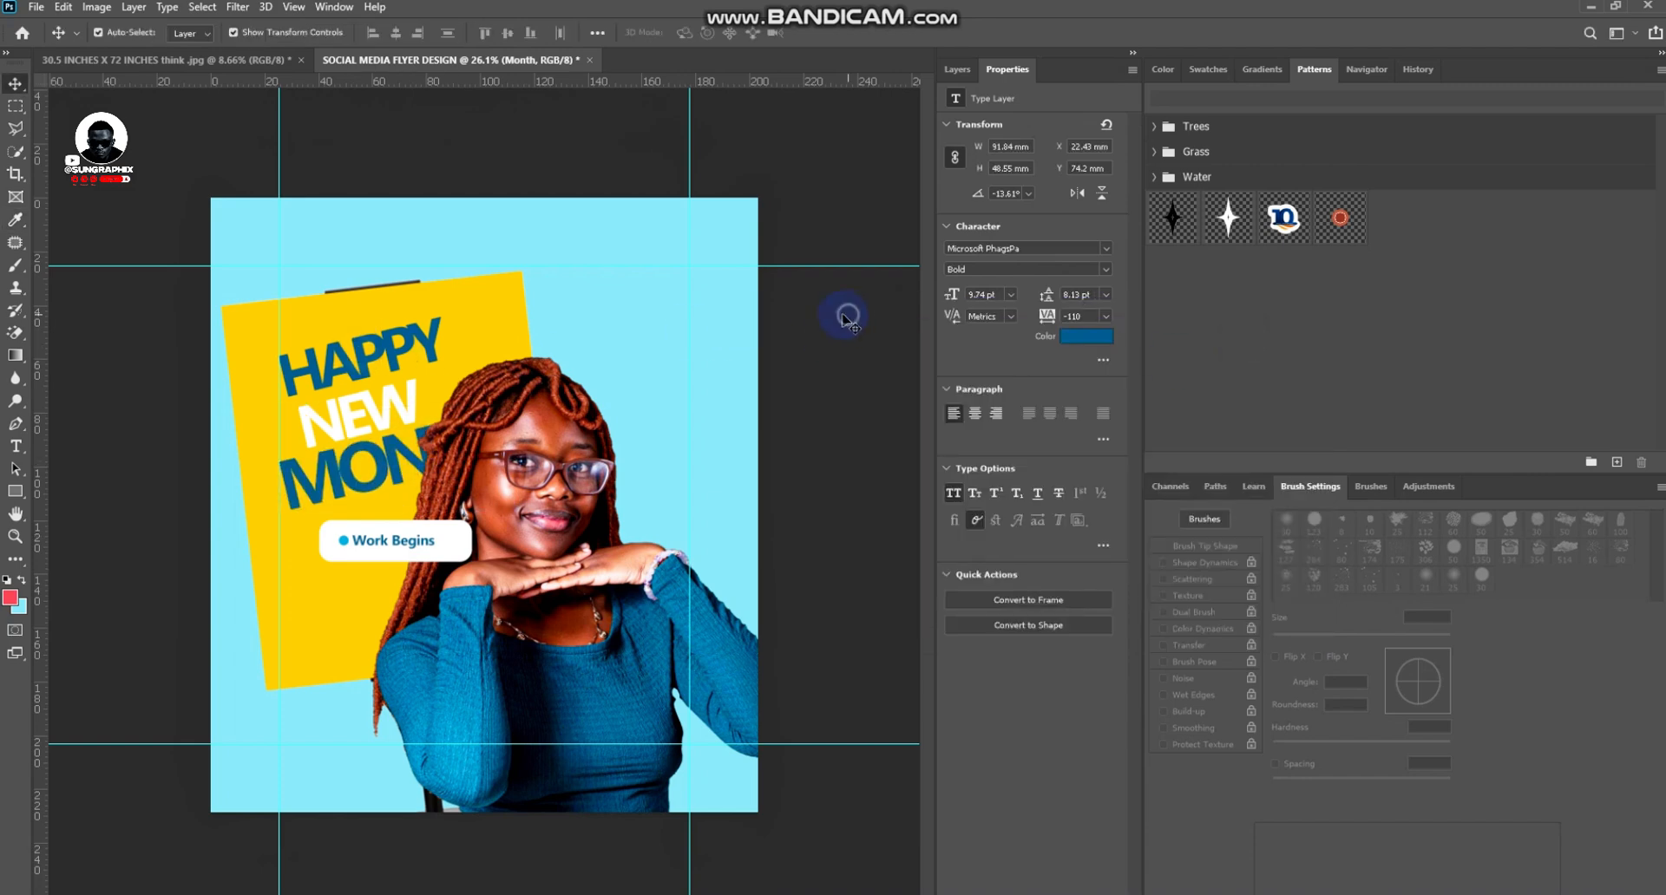
left_click(356, 408)
left_click(1086, 336)
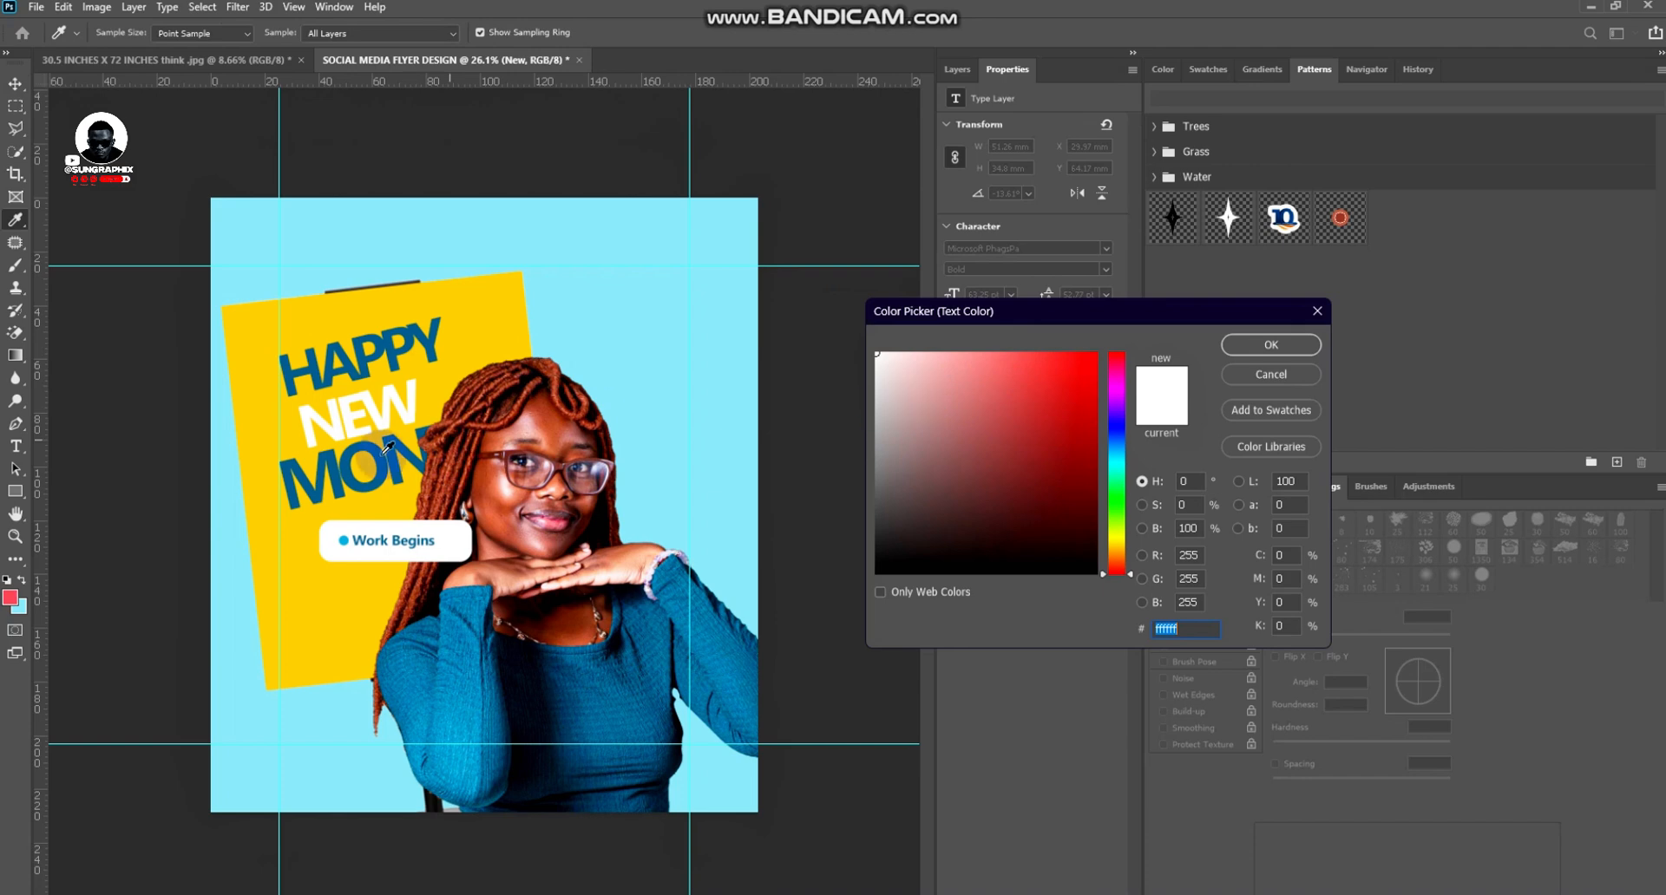
left_click(359, 351)
left_click(1280, 351)
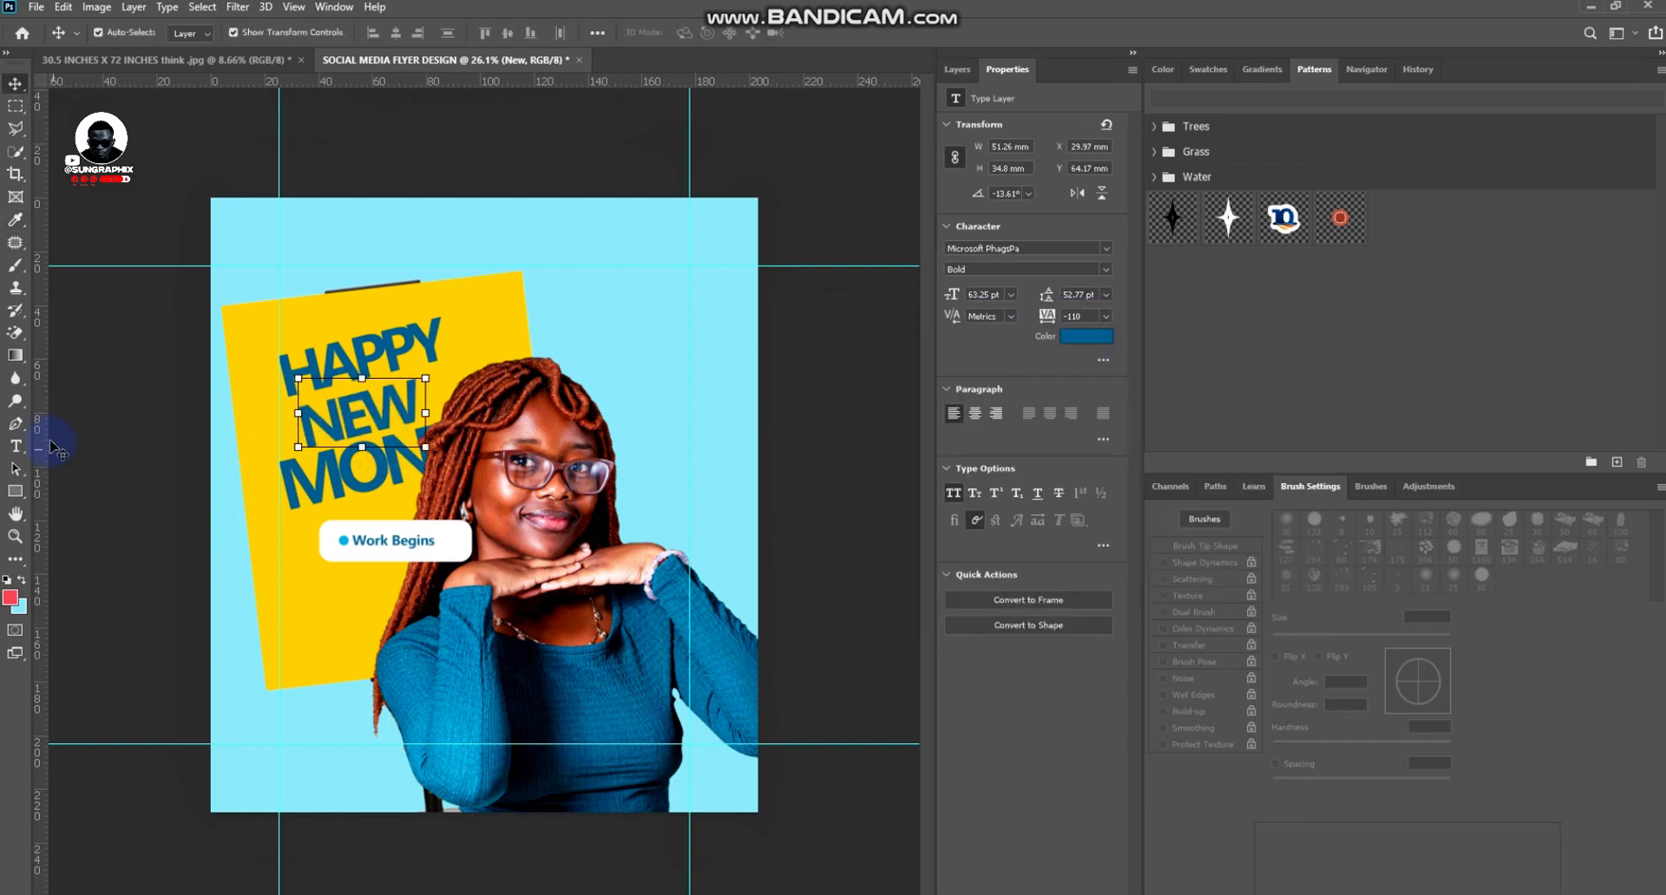
Change the "MONTH" wording to "WEEK" and shift the text slightly right beneath "NEW"
double_click(334, 481)
type("WEE")
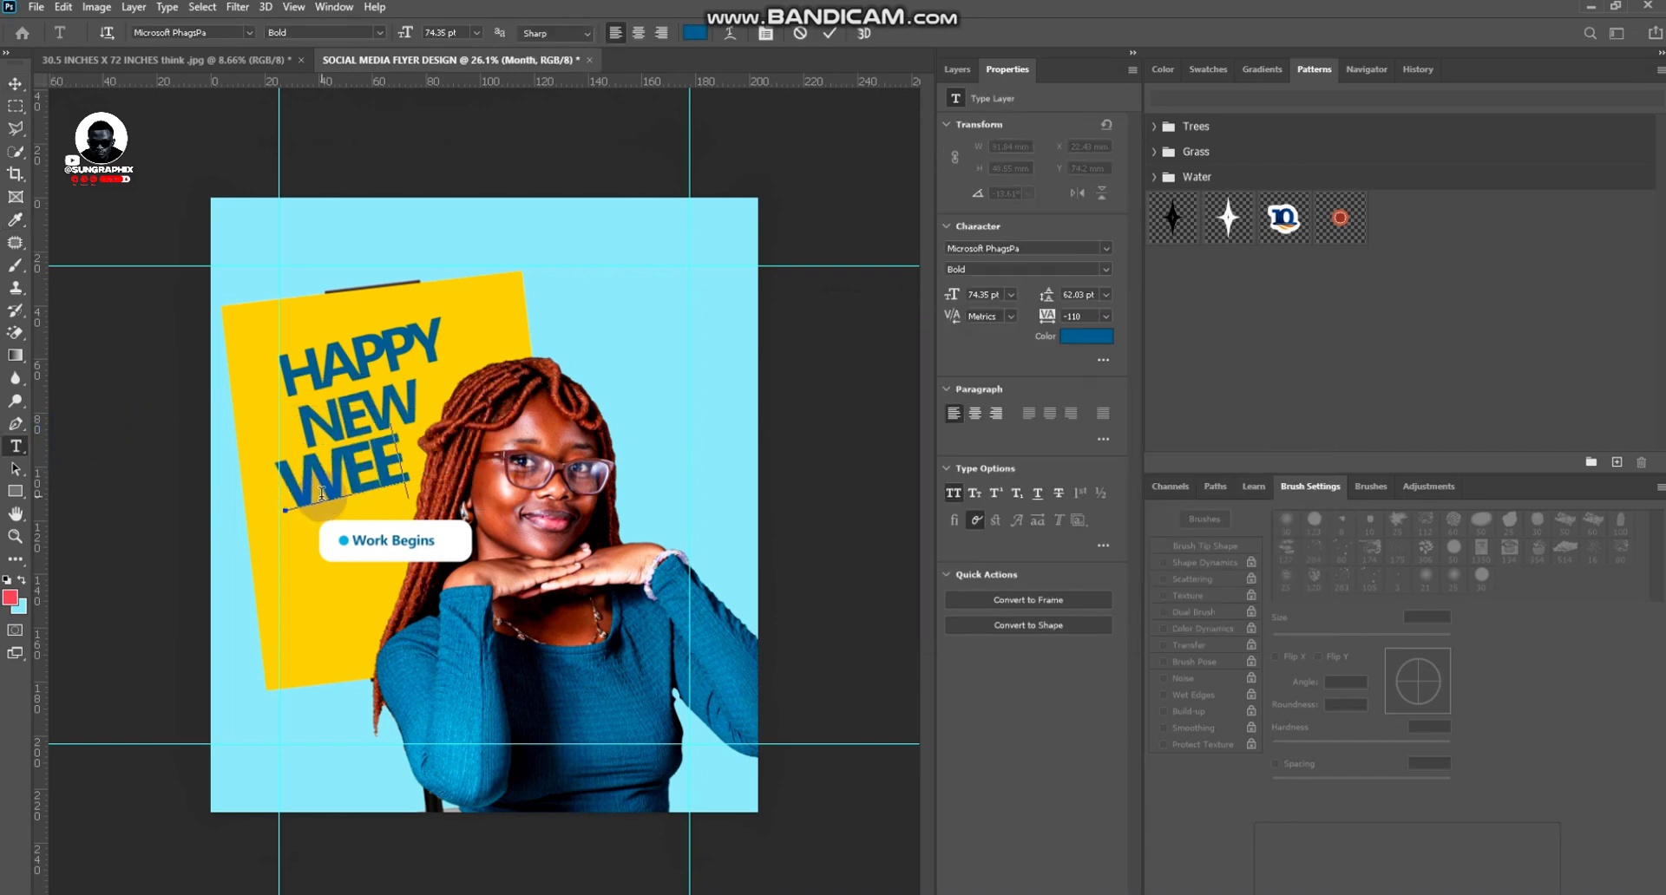
type("K")
key("ctrl+Return")
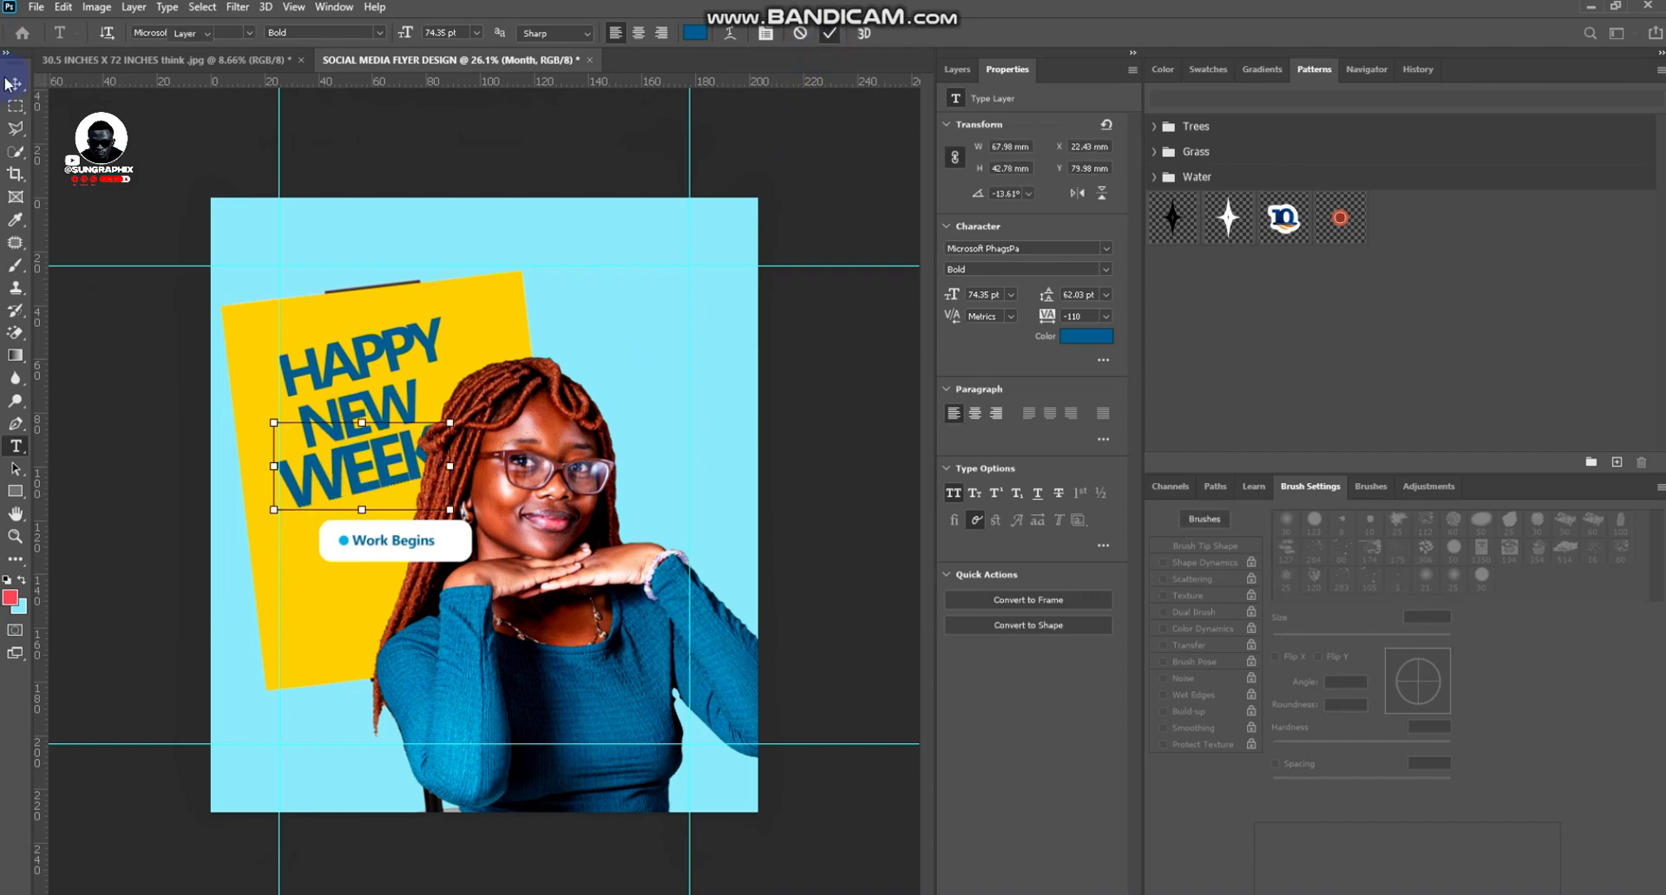
key("v")
left_click_drag(377, 467, 396, 472)
Change the "WEEK" text's font to Milker and set its tracking to -20
left_click(1106, 248)
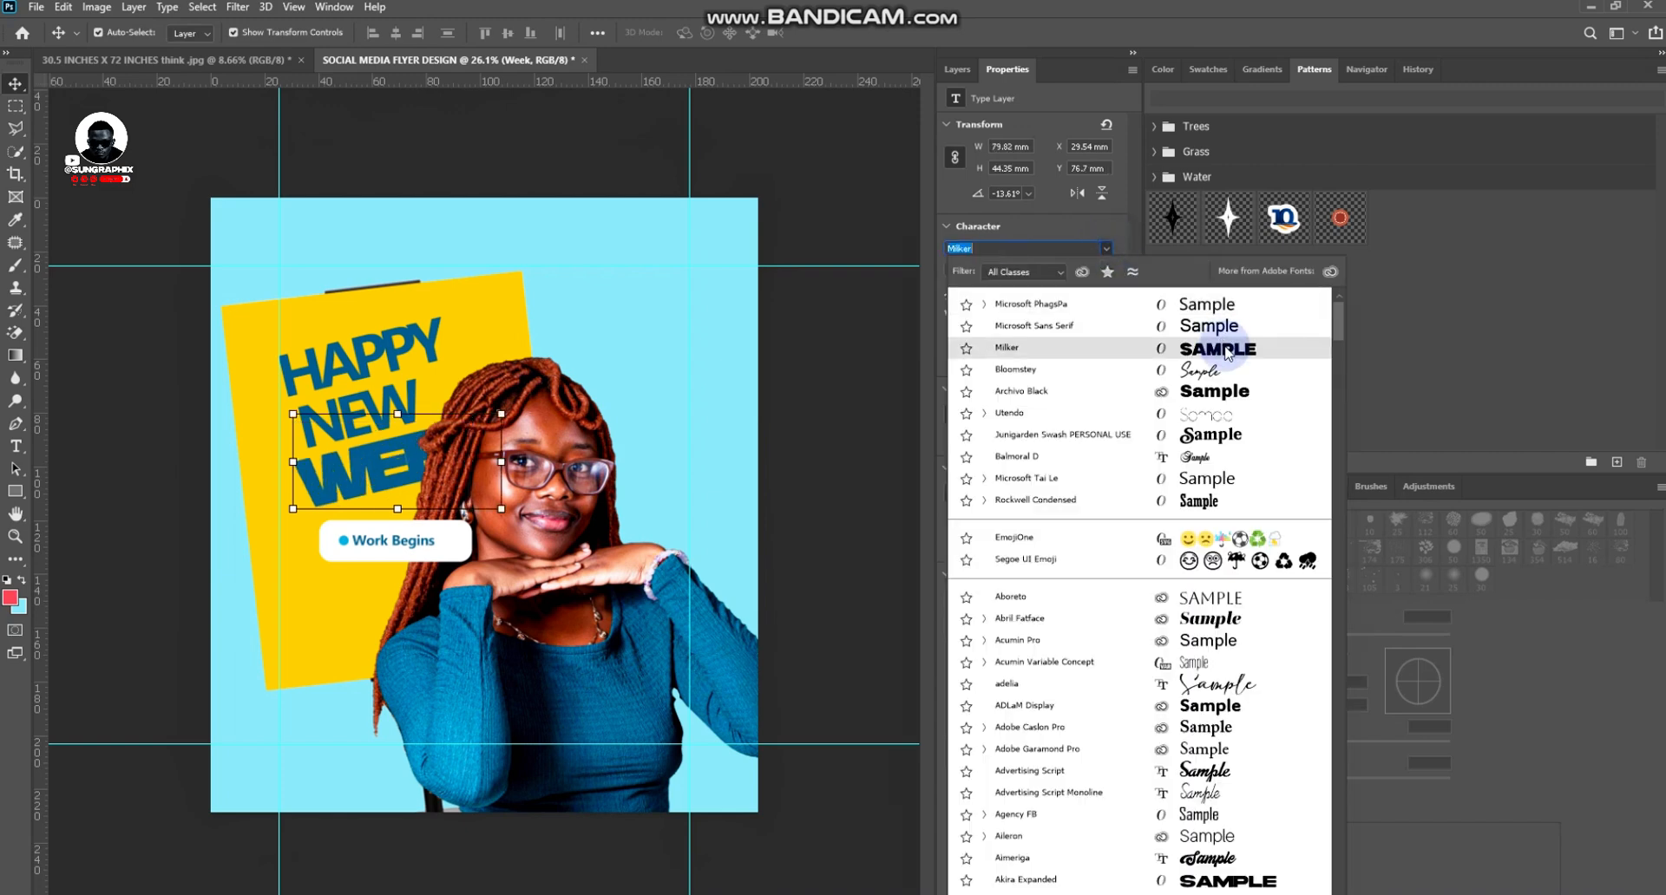
left_click(1225, 350)
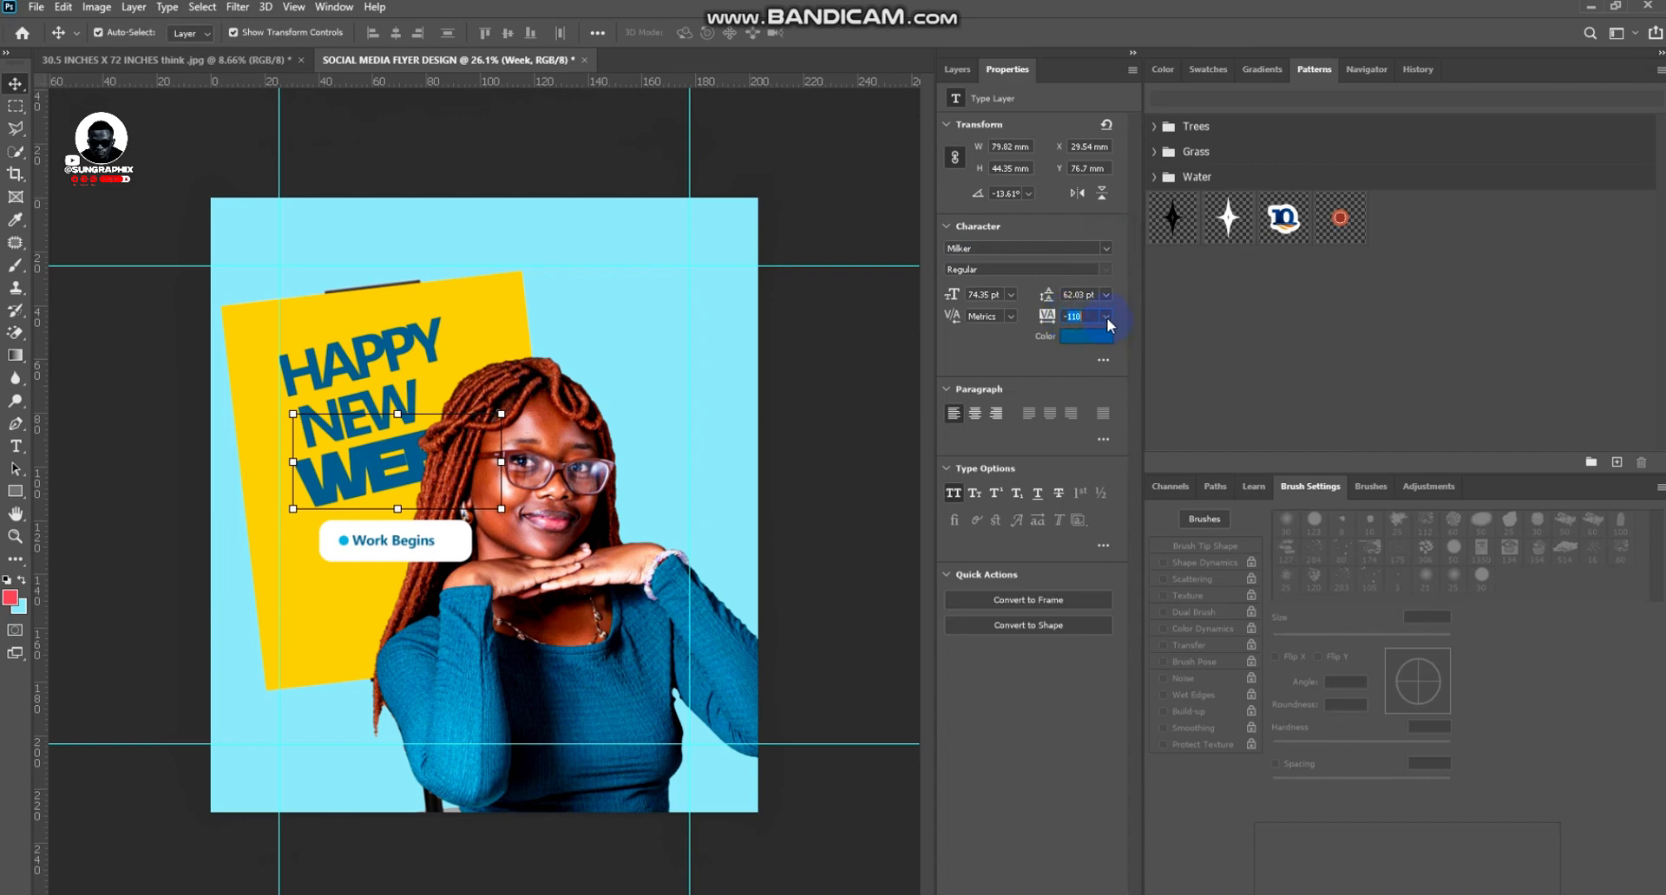
left_click(762, 383)
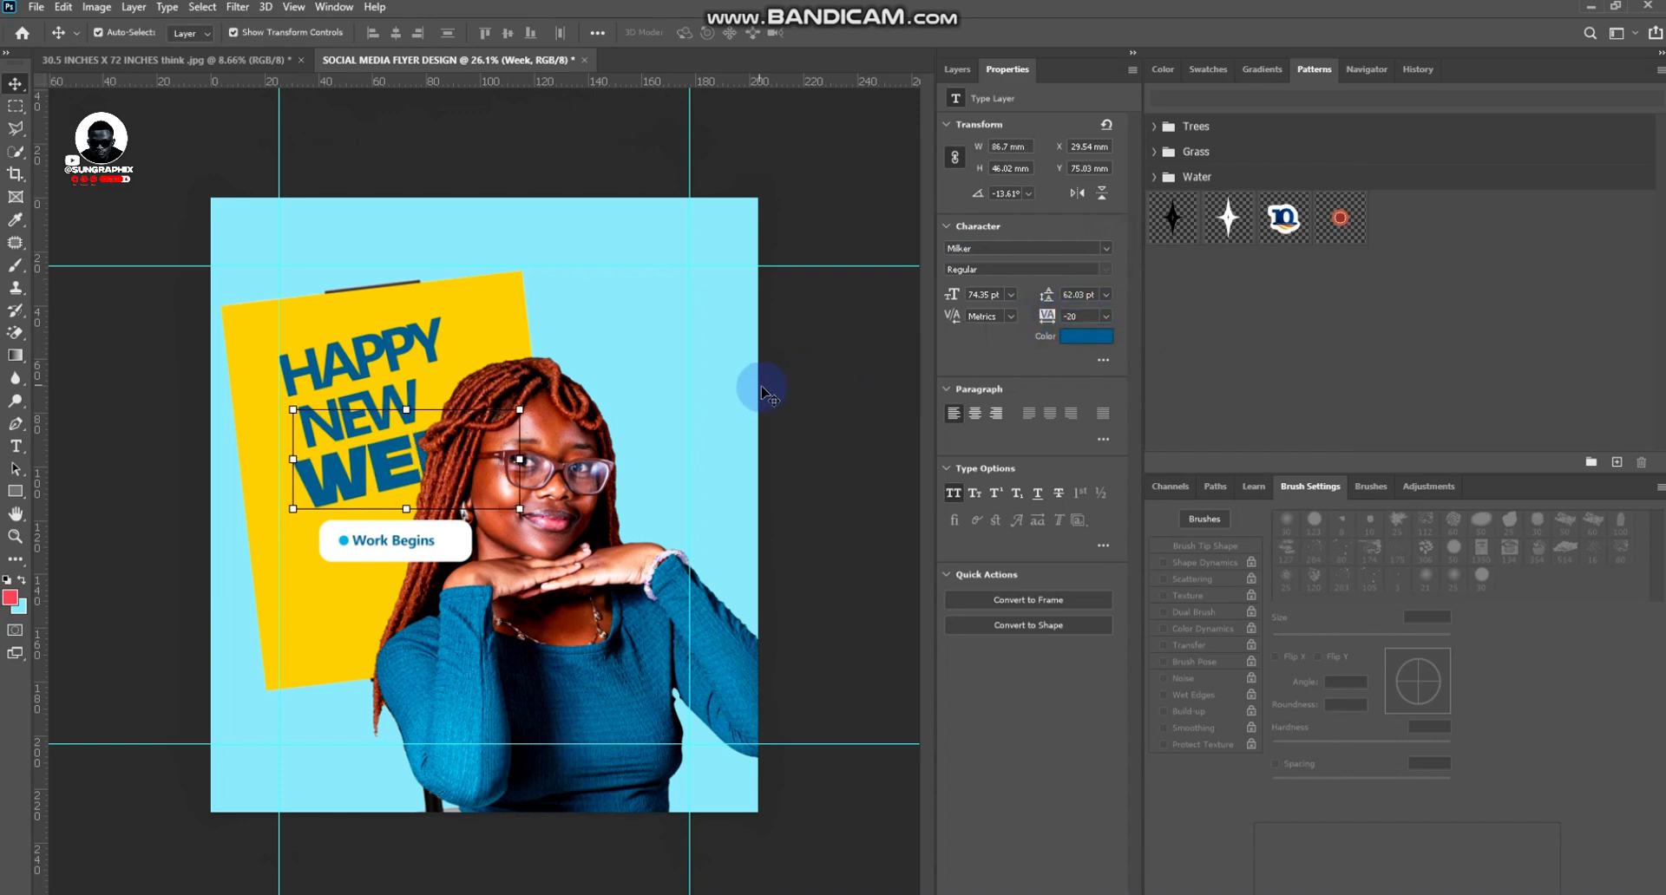
Set the "NEW" text's tracking to -20 and its font to Milker
left_click(686, 386)
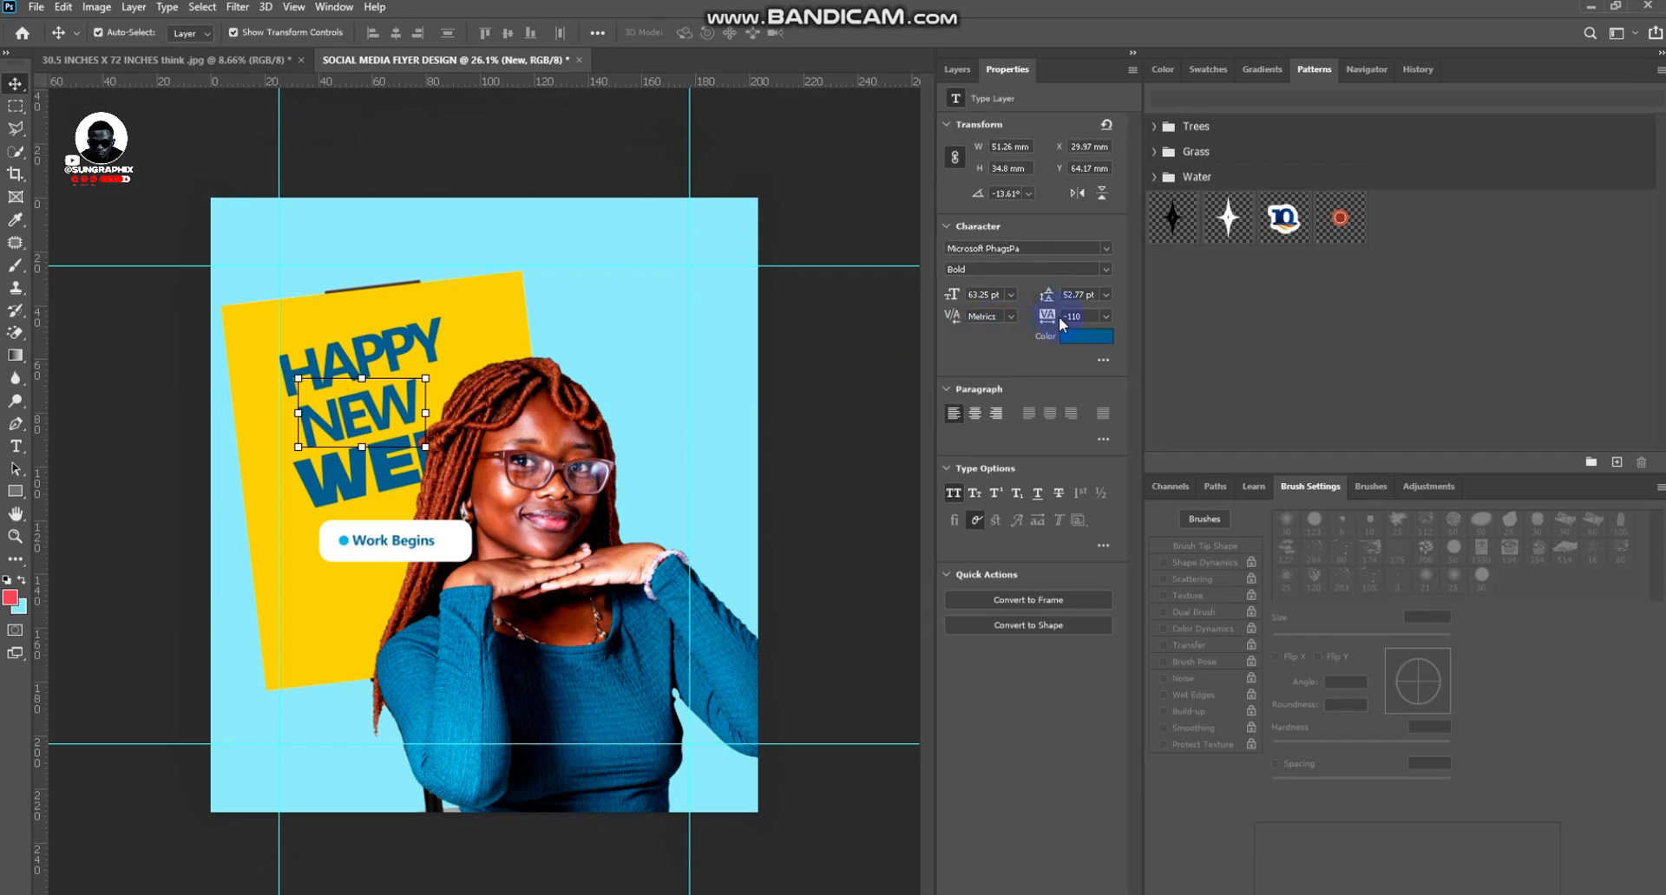
type("-20")
key("Return")
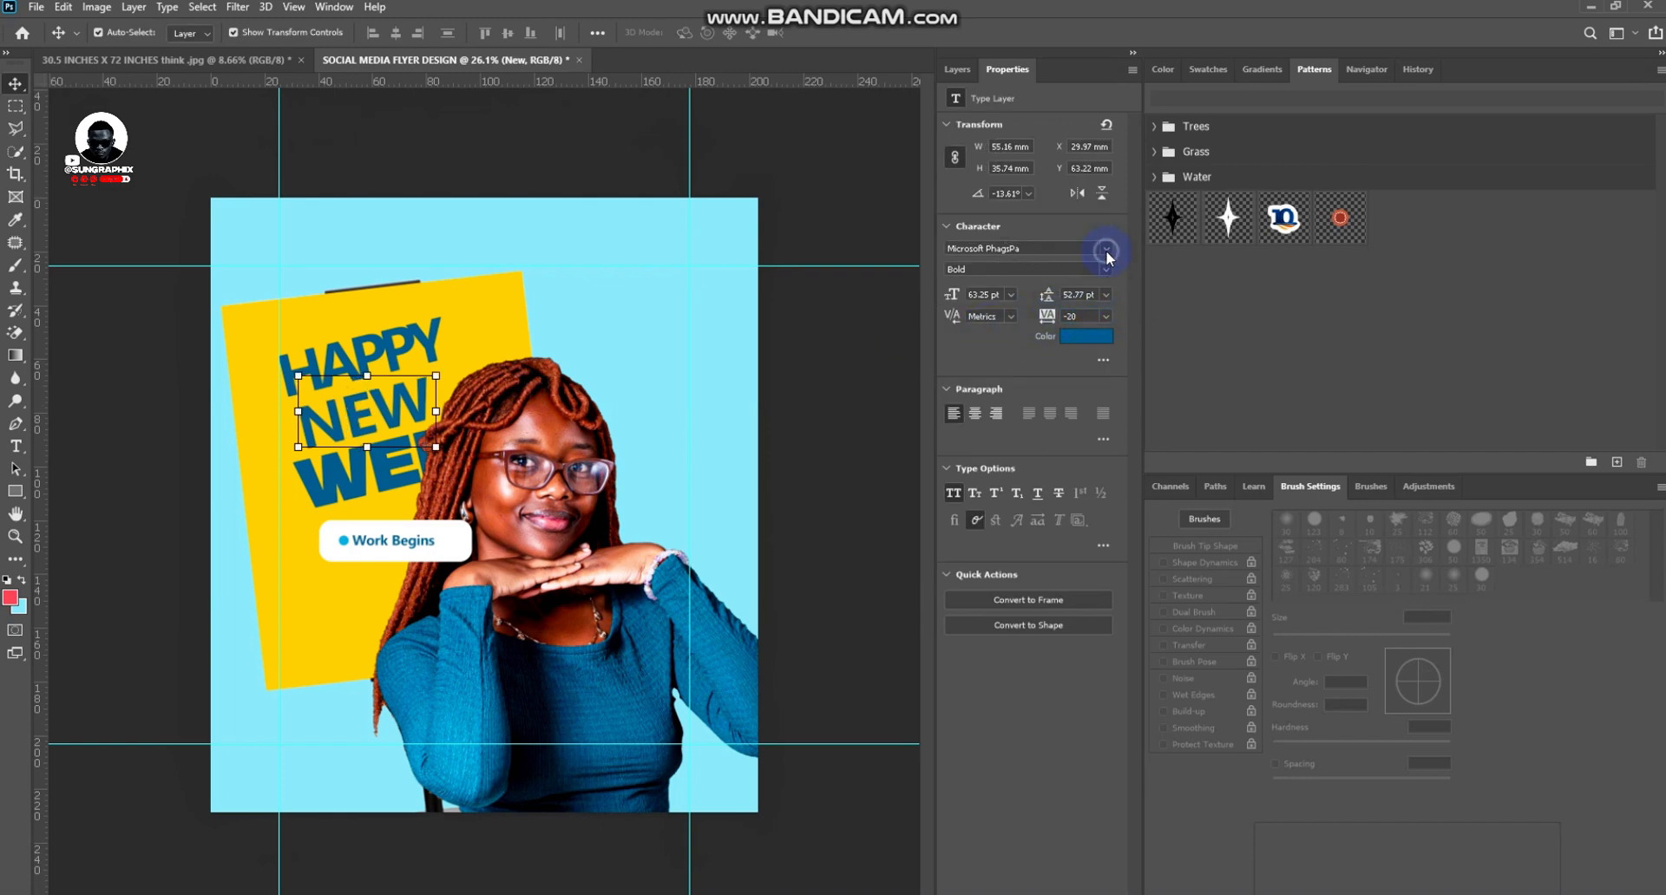
left_click(1105, 248)
left_click(1201, 308)
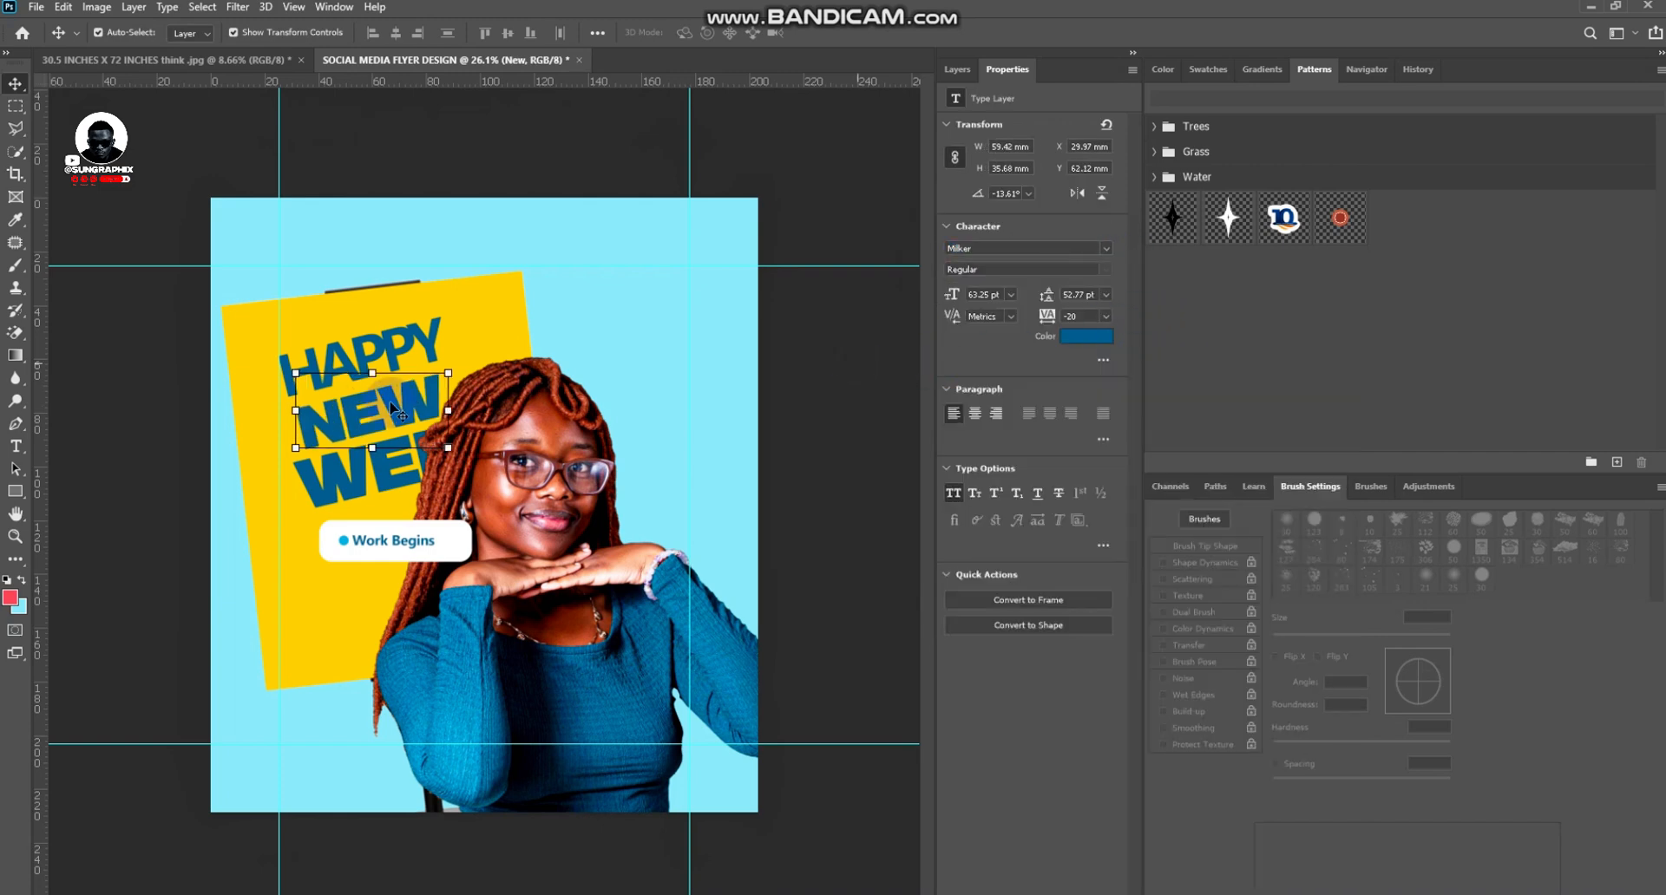
Apply the Milker font to the "HAPPY" text with a tracking of -20
left_click(338, 358)
left_click(1105, 249)
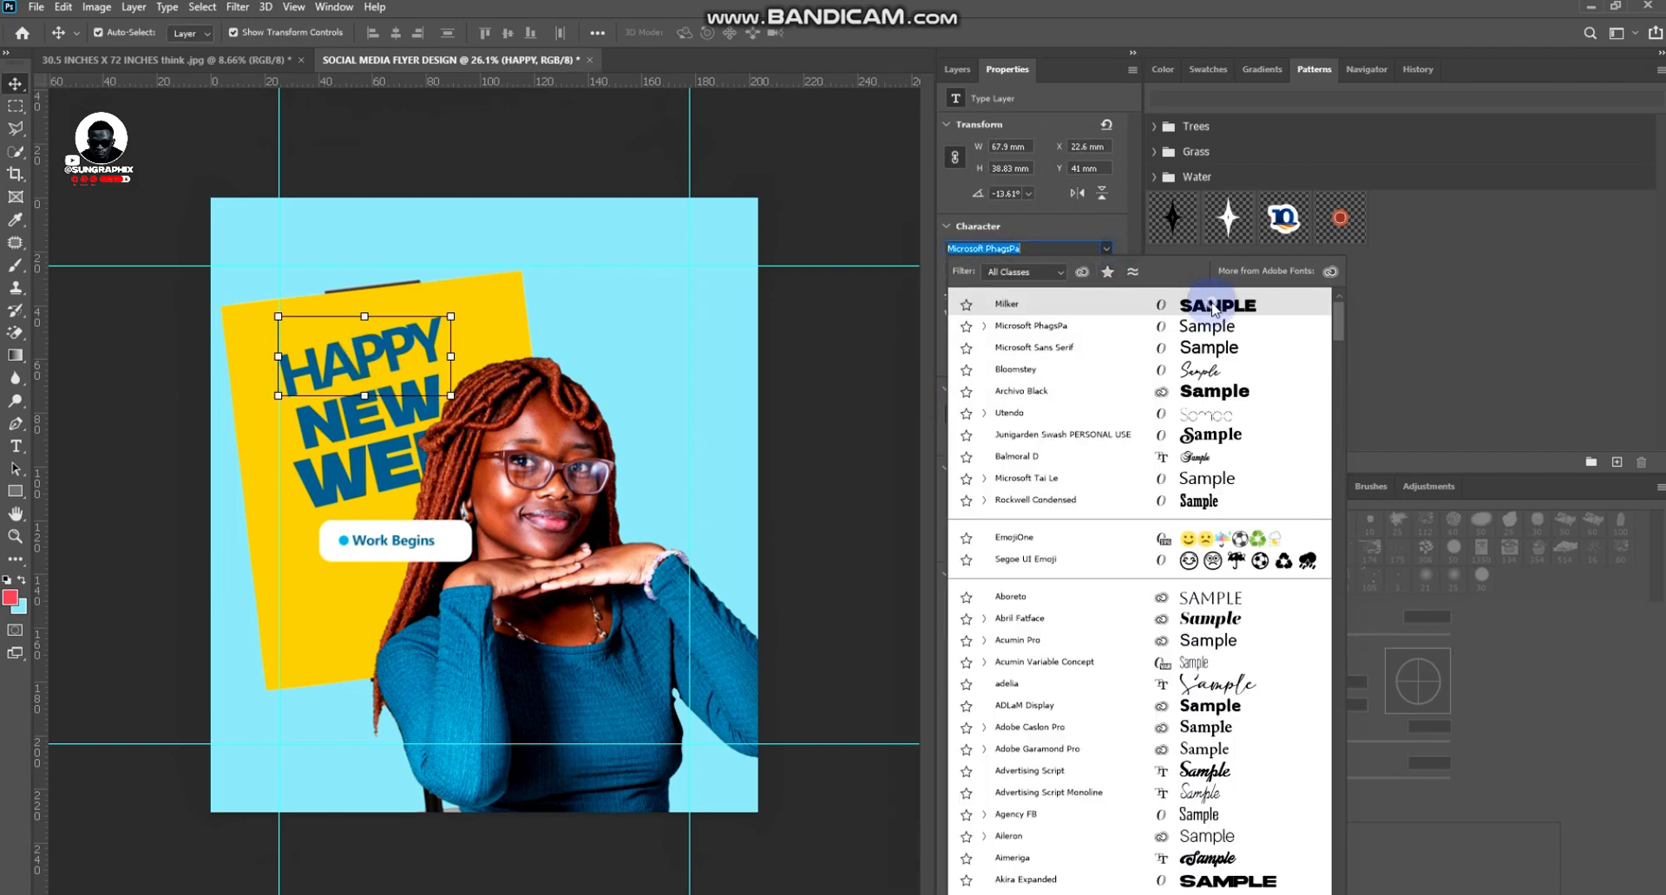
left_click(1213, 306)
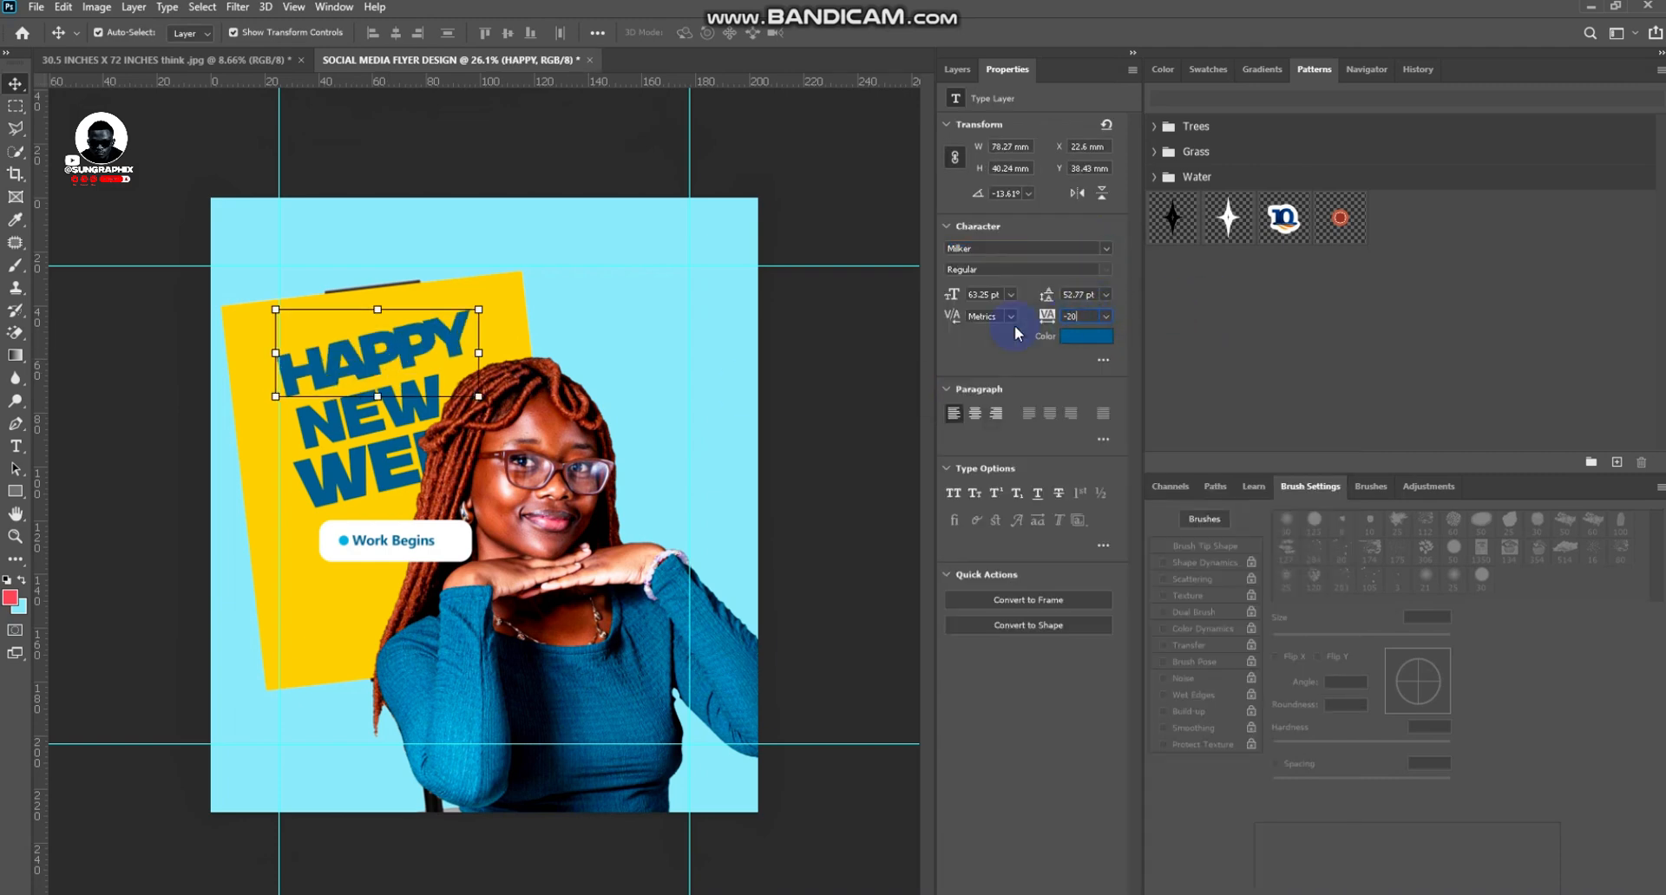
key("Return")
left_click(825, 368)
Shift the "NEW" and "HAPPY" texts slightly left so the three headline lines stack evenly on the yellow board
left_click_drag(301, 427, 311, 432)
left_click_drag(364, 347, 376, 350)
left_click(841, 342)
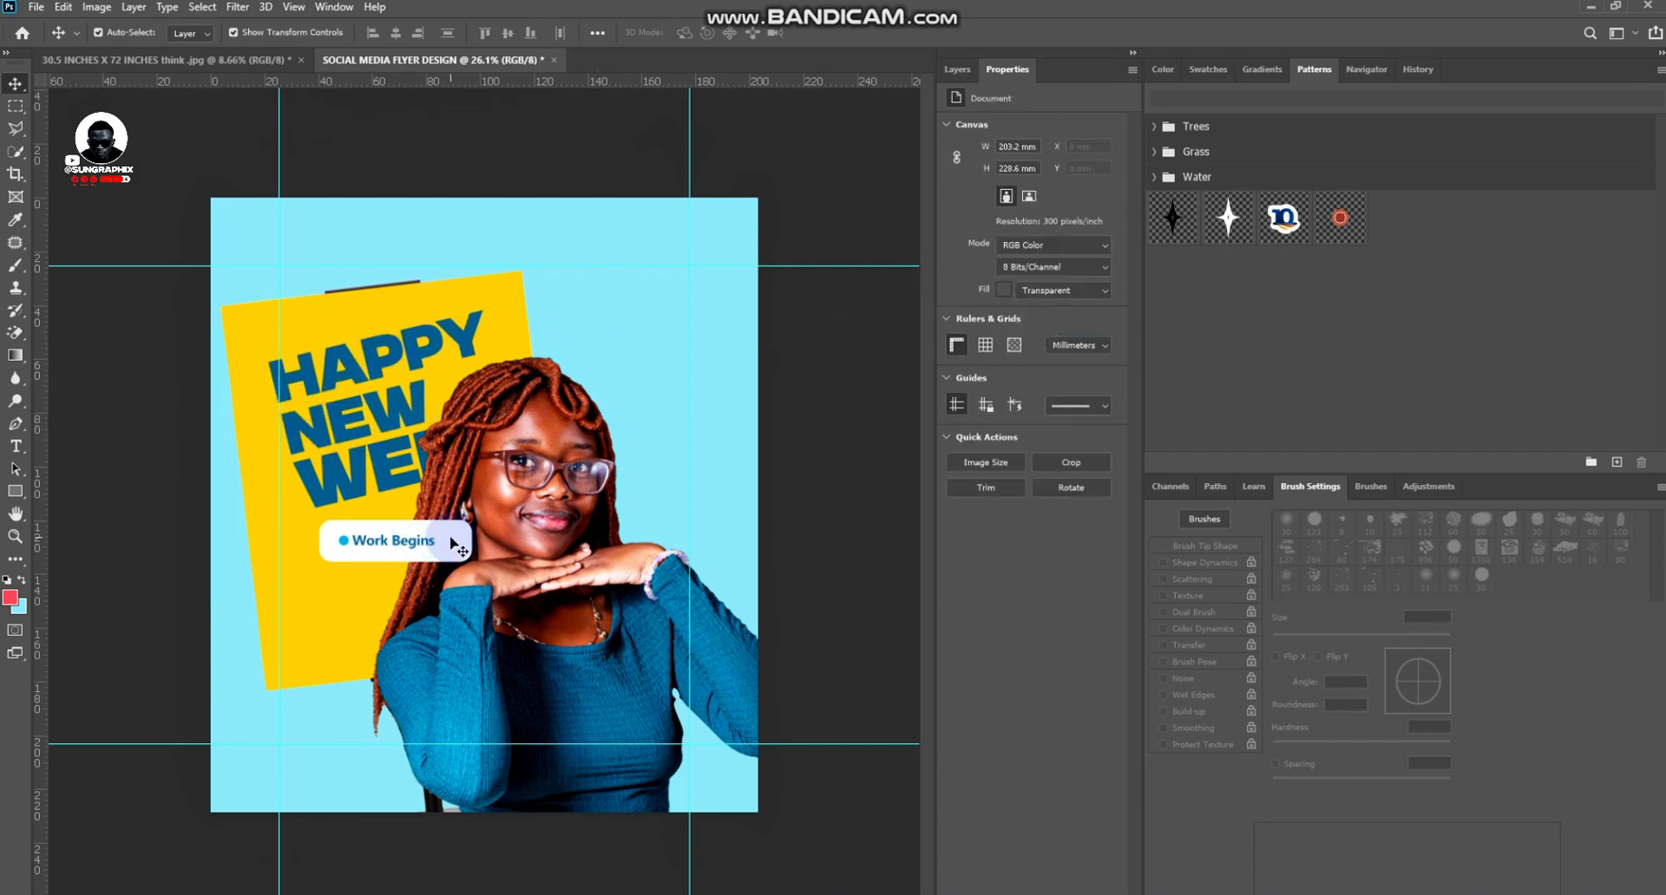
Rotate the whole "Work Begins" label to about -12.35° and scale it up to about 133%
left_click(451, 547)
left_click(348, 541, "shift")
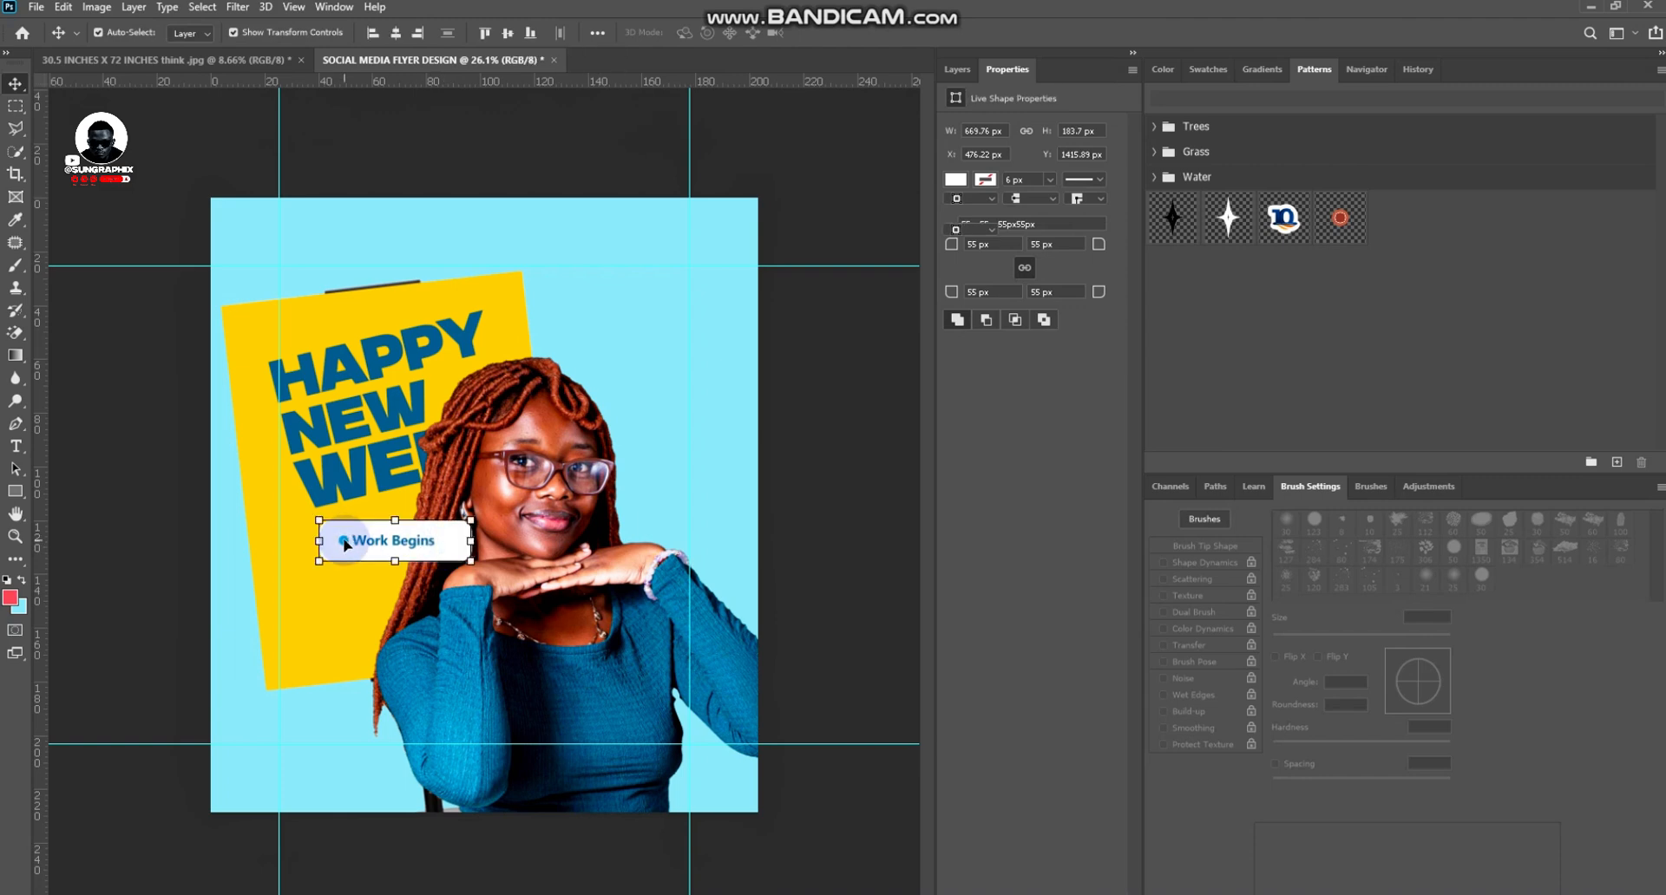
left_click_drag(484, 531, 499, 519)
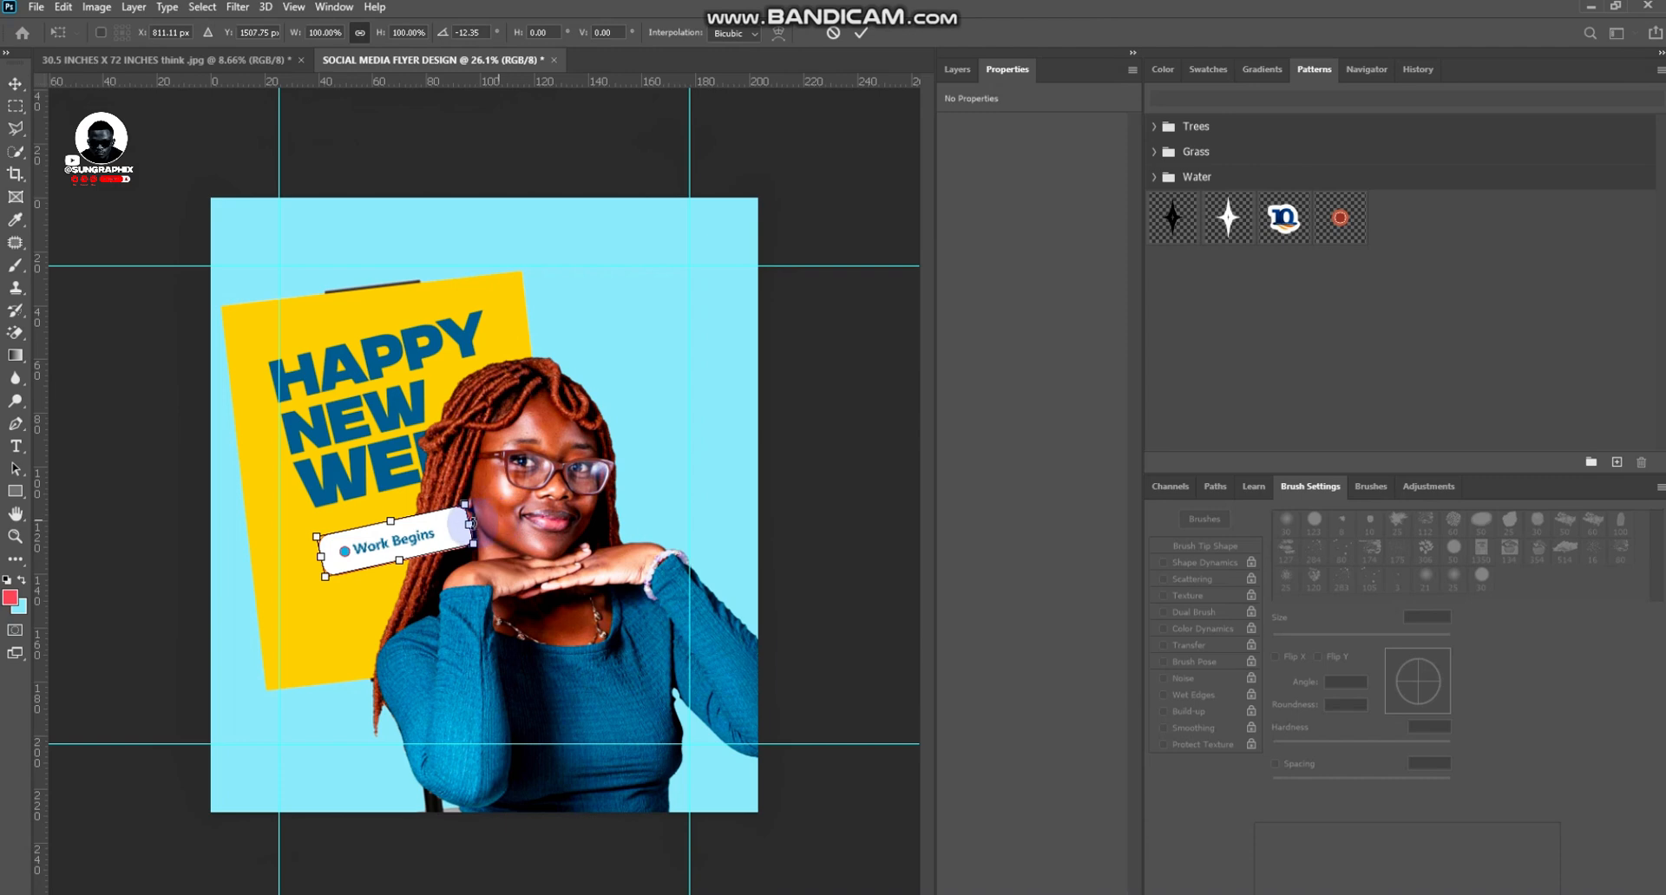
mouse_move(471, 523)
left_mouse_down()
mouse_move(534, 529)
mouse_move(497, 539)
left_mouse_up()
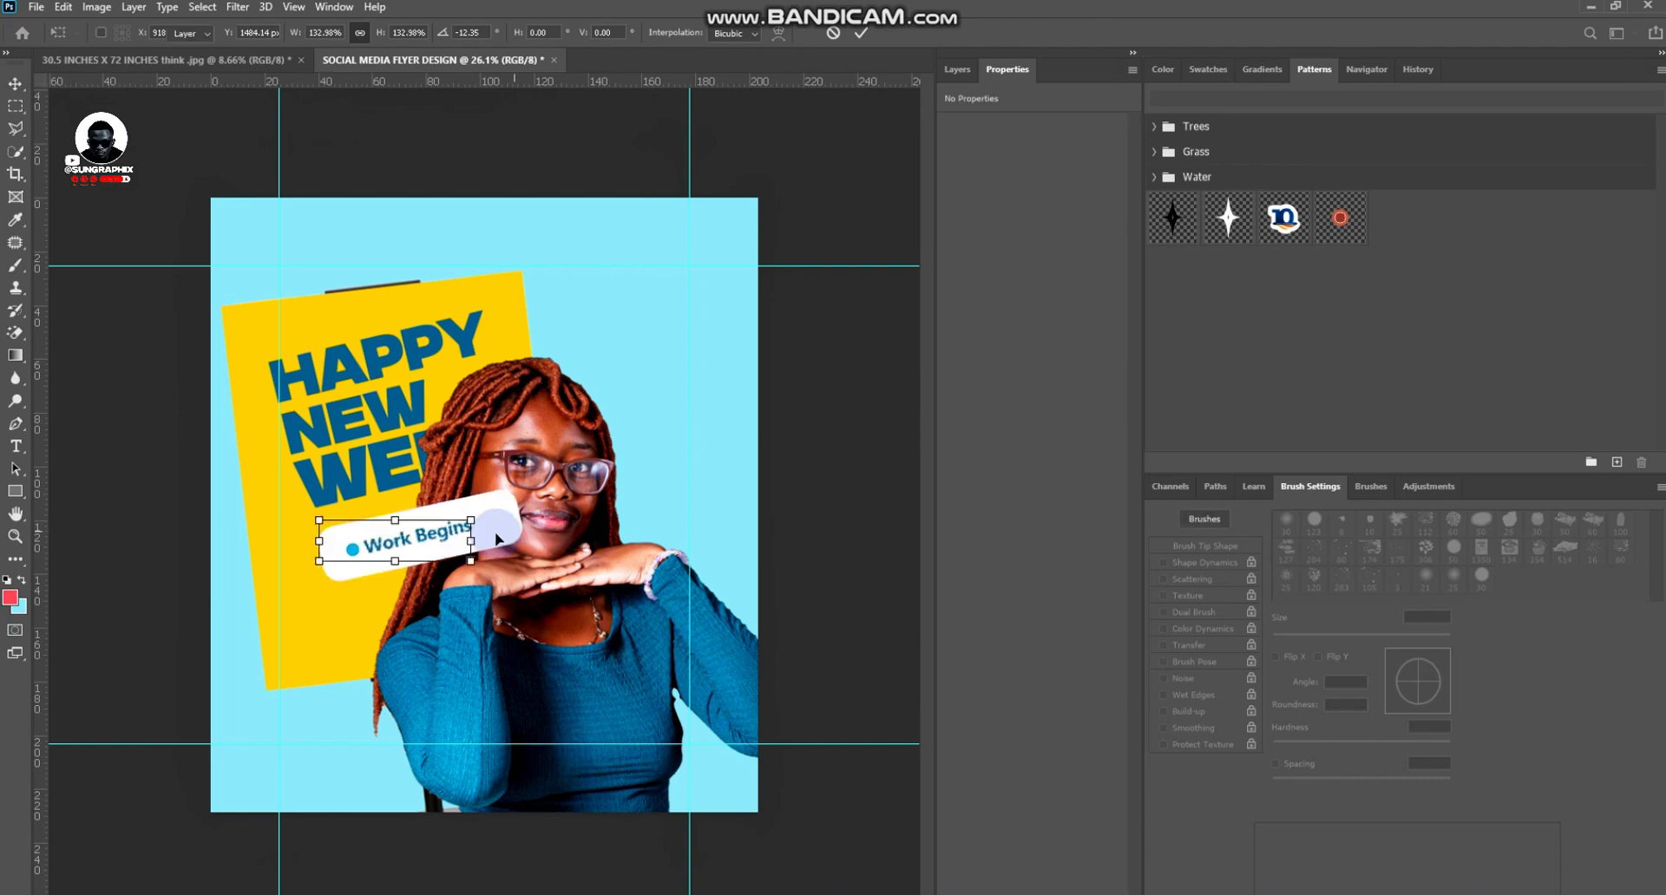
key("Return")
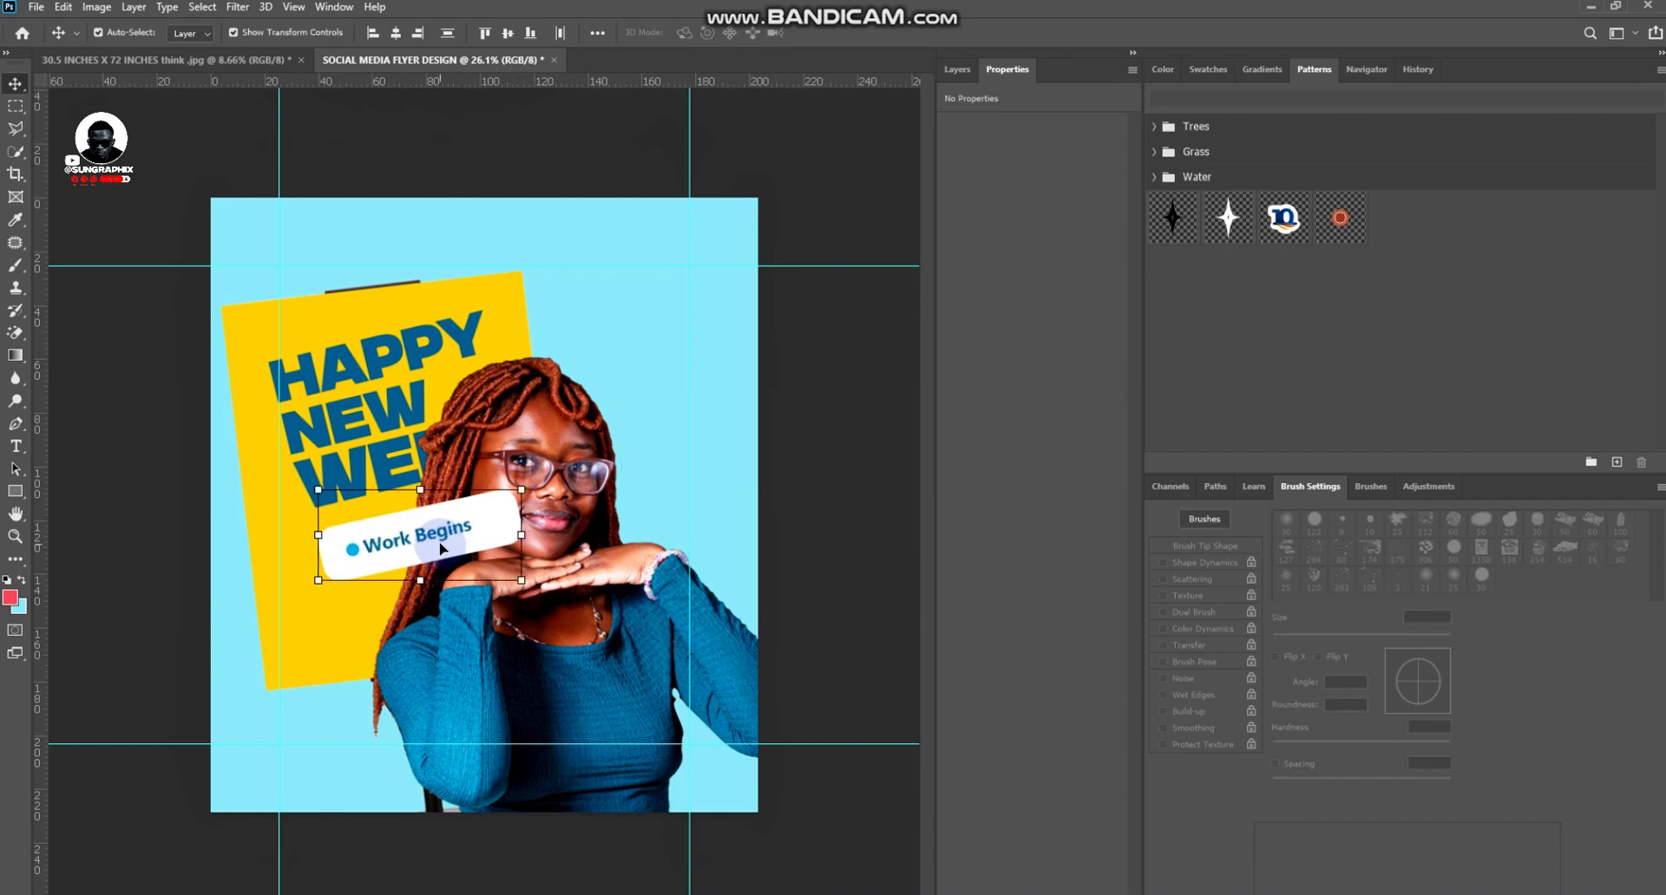
Group the "Work Begins" label's three layers and place the group behind the woman's cut-out
left_click(956, 69)
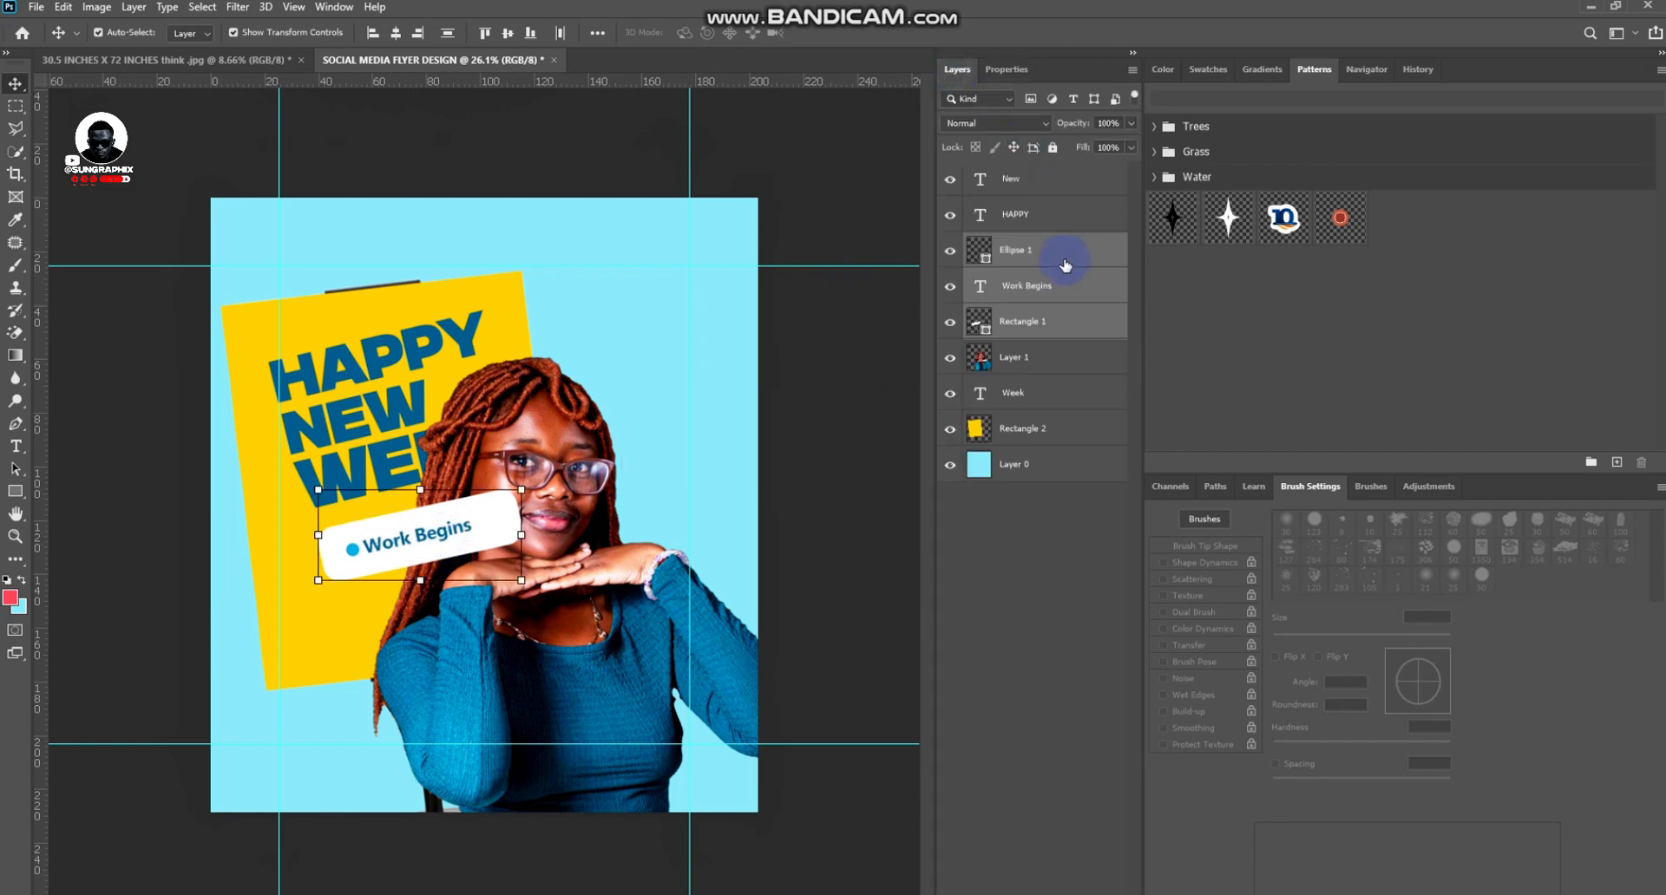
key("ctrl+g")
key("ctrl+bracketleft")
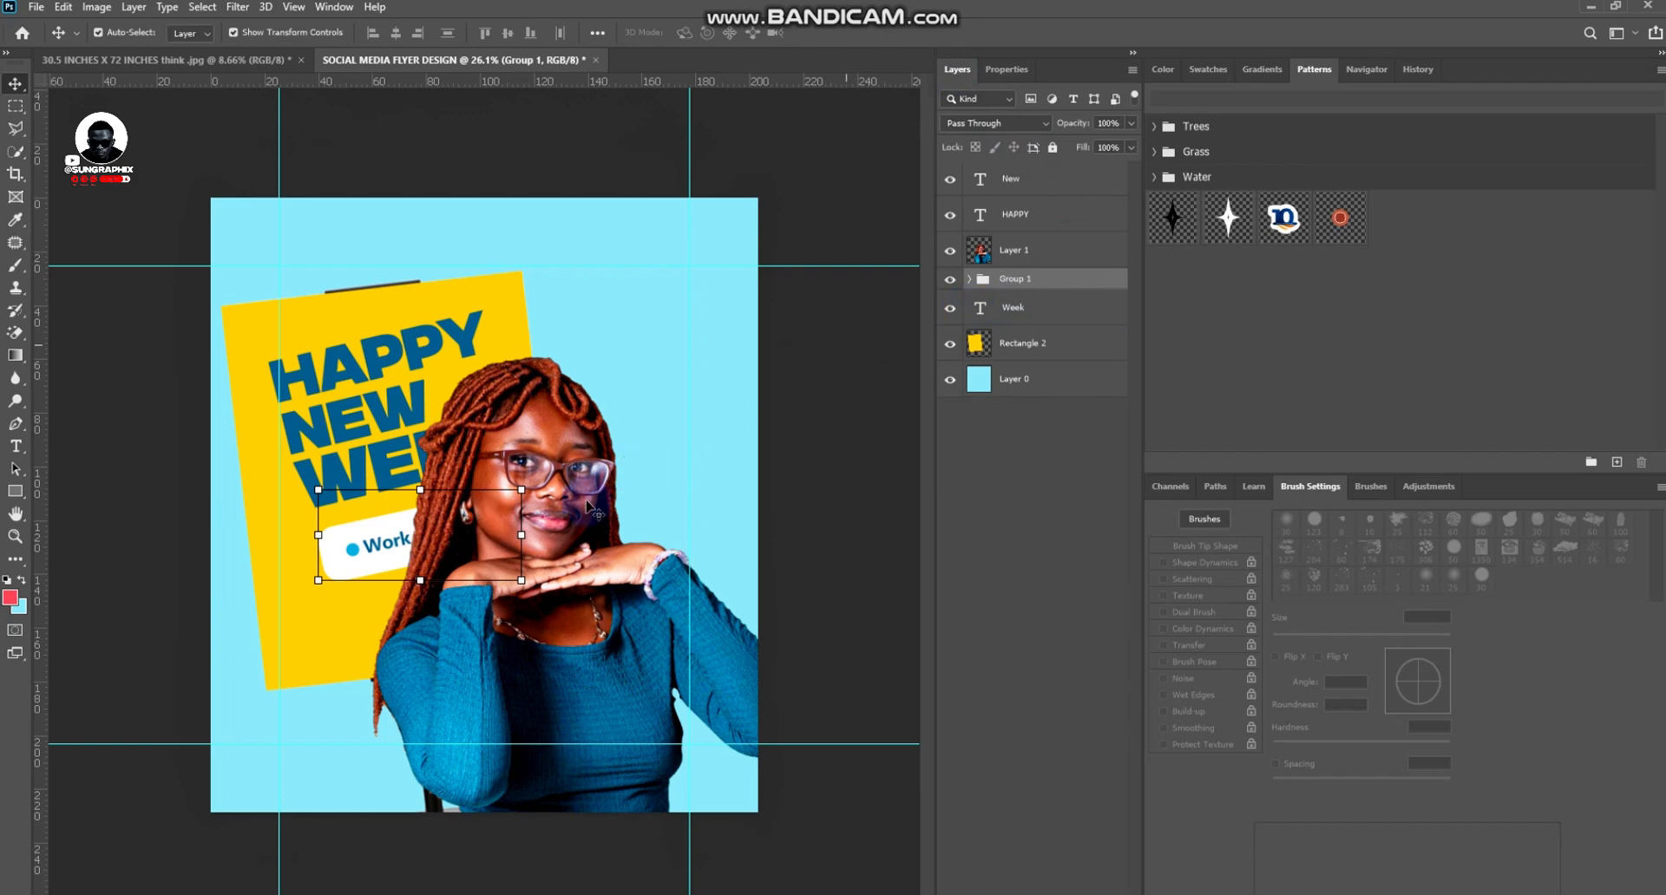
Nudge the "Work Begins" group upward, closer to the "WEEK" text
key("shift+Up")
key("shift+Up")
key("shift+Up")
key("shift+Up")
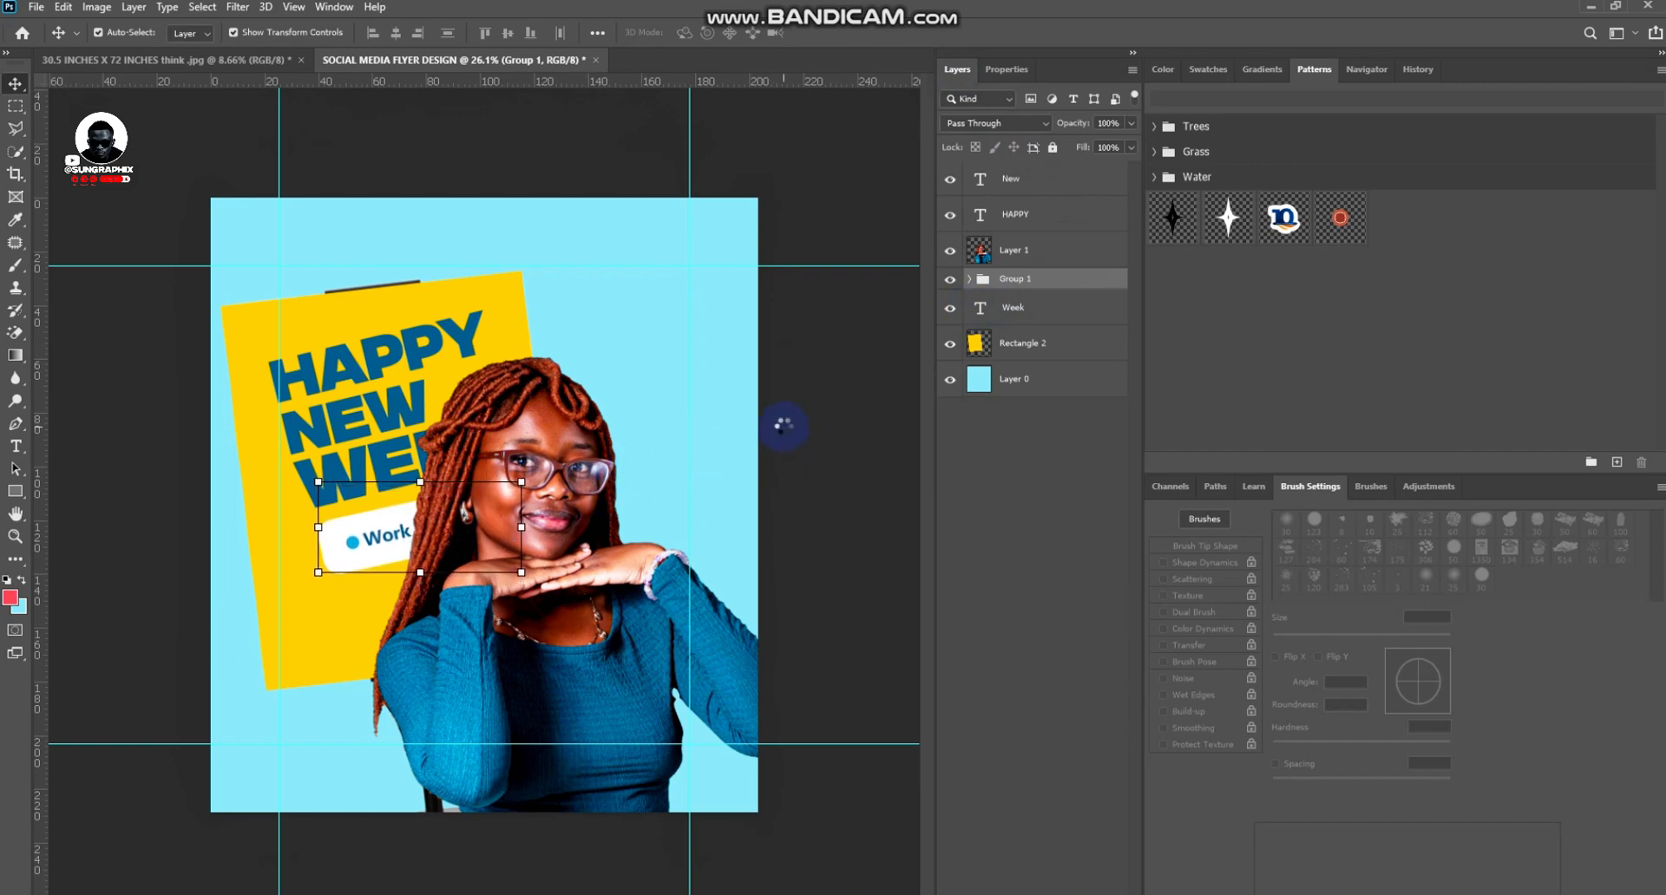
left_click(829, 416)
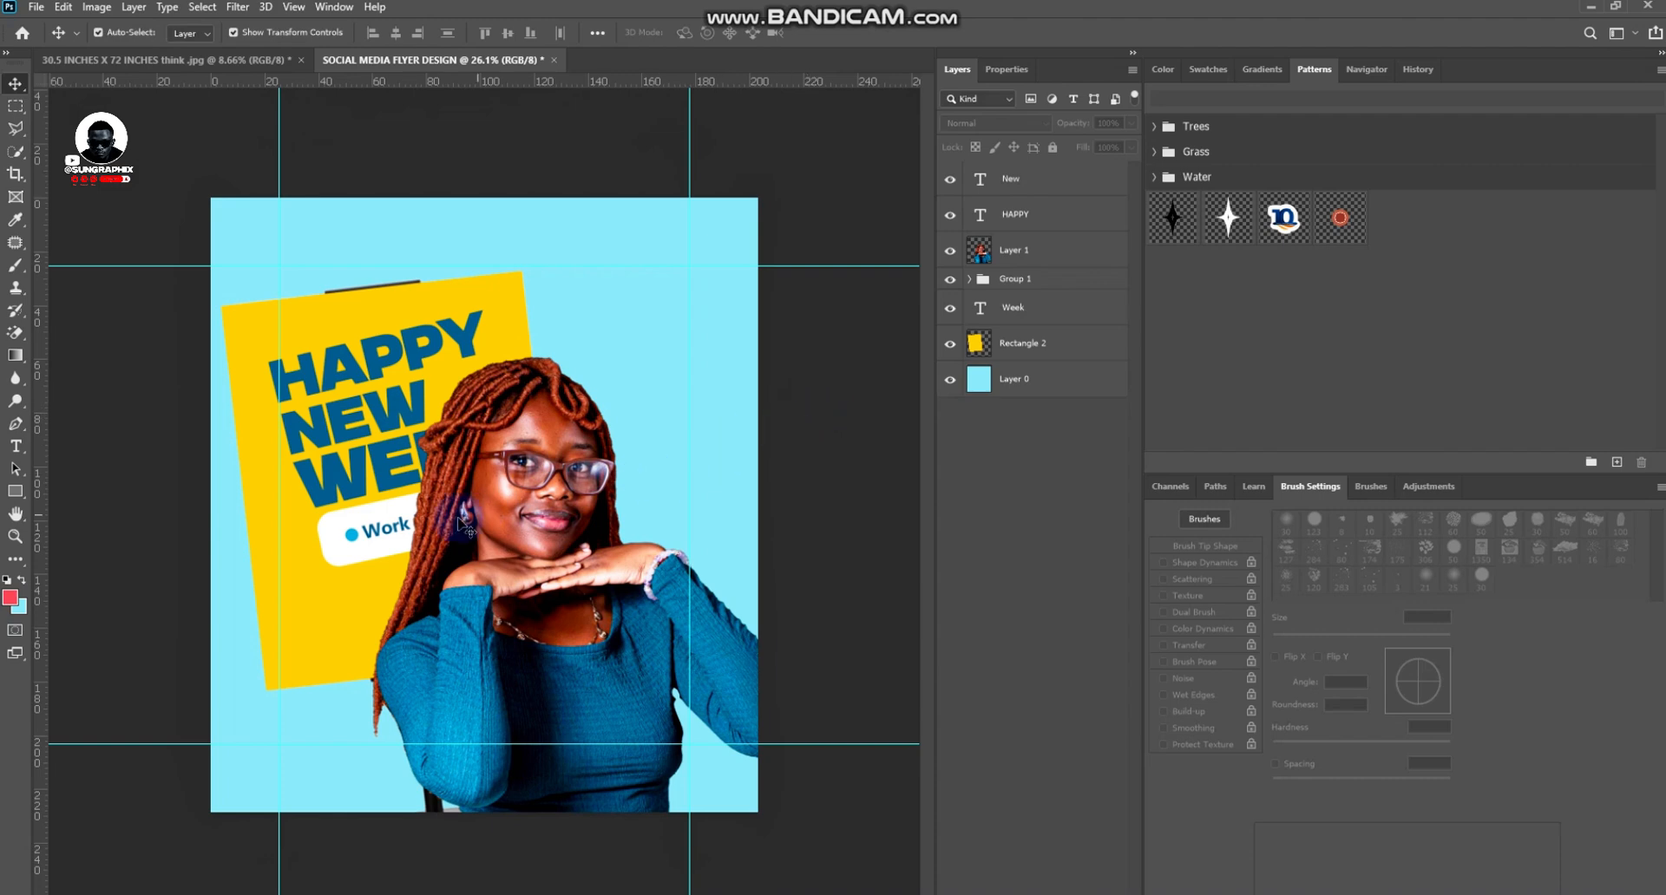
Lower the opacity of the "Work Begins" label's white rectangle to 62%
left_click(374, 545)
left_click_drag(1044, 126, 1040, 128)
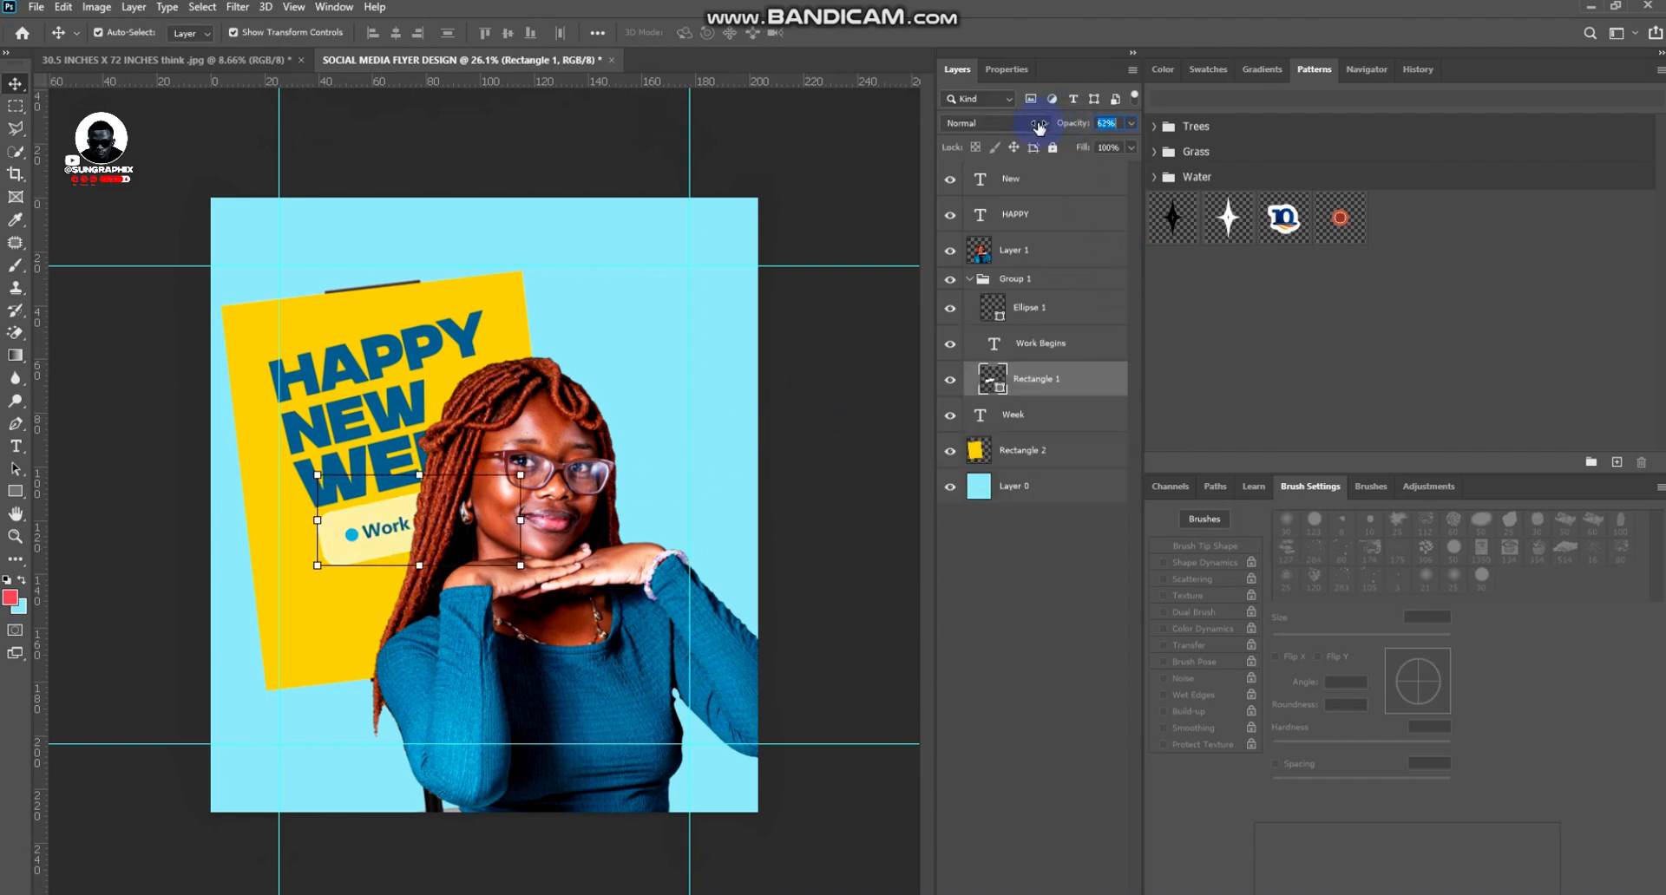
Shift the blue dot and the "Work Begins" text slightly left inside the label's white rectangle
left_click(824, 219)
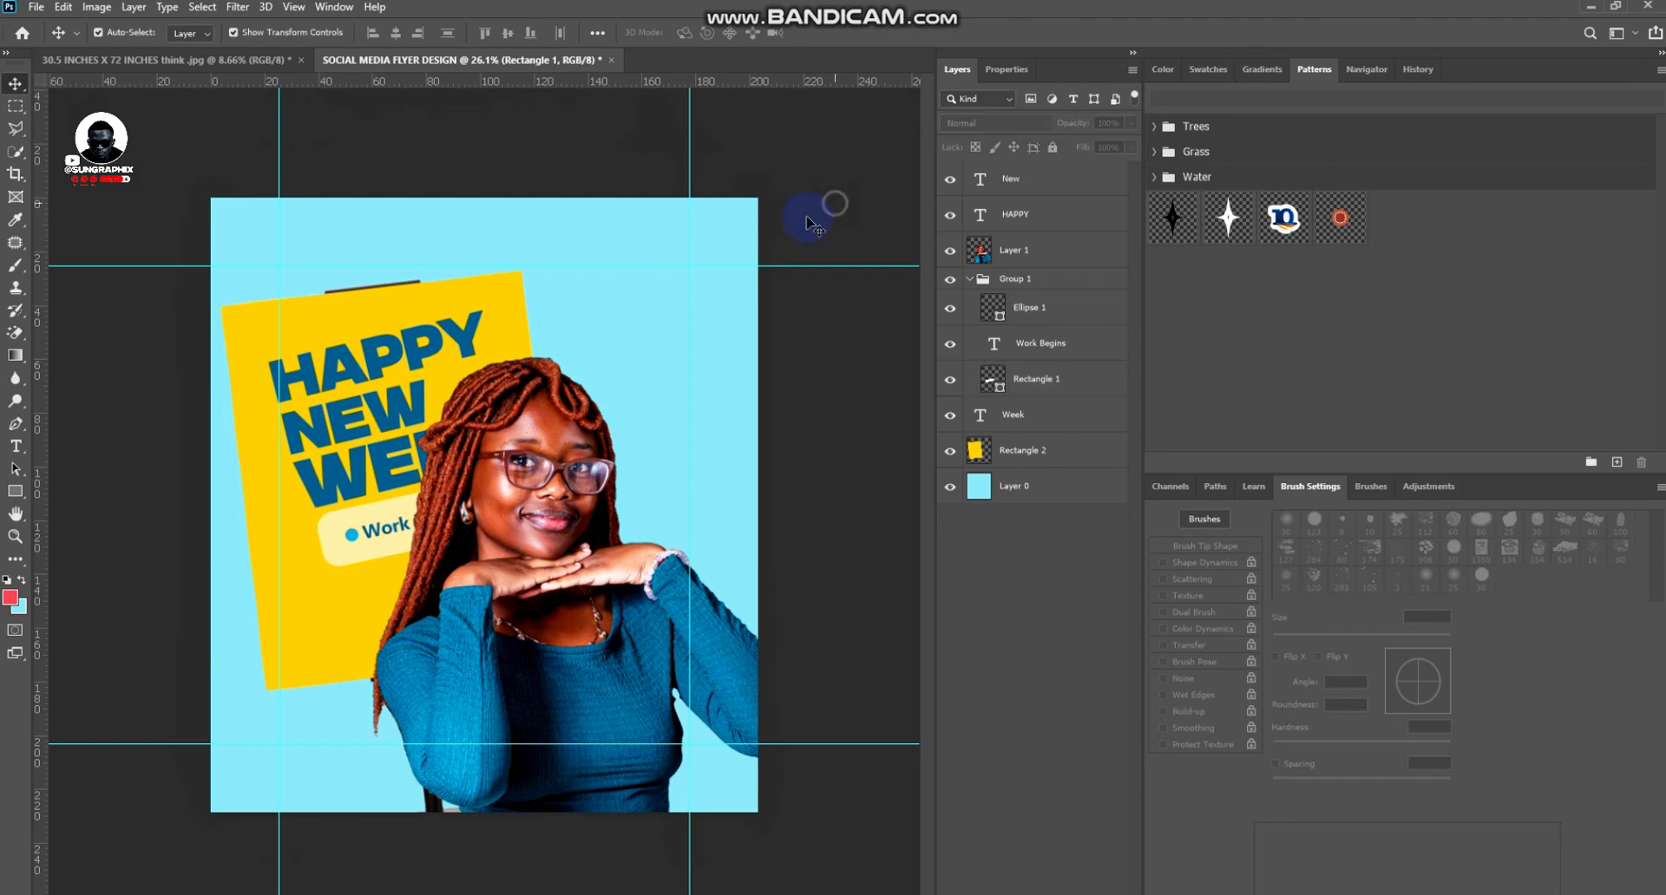
left_click(352, 536)
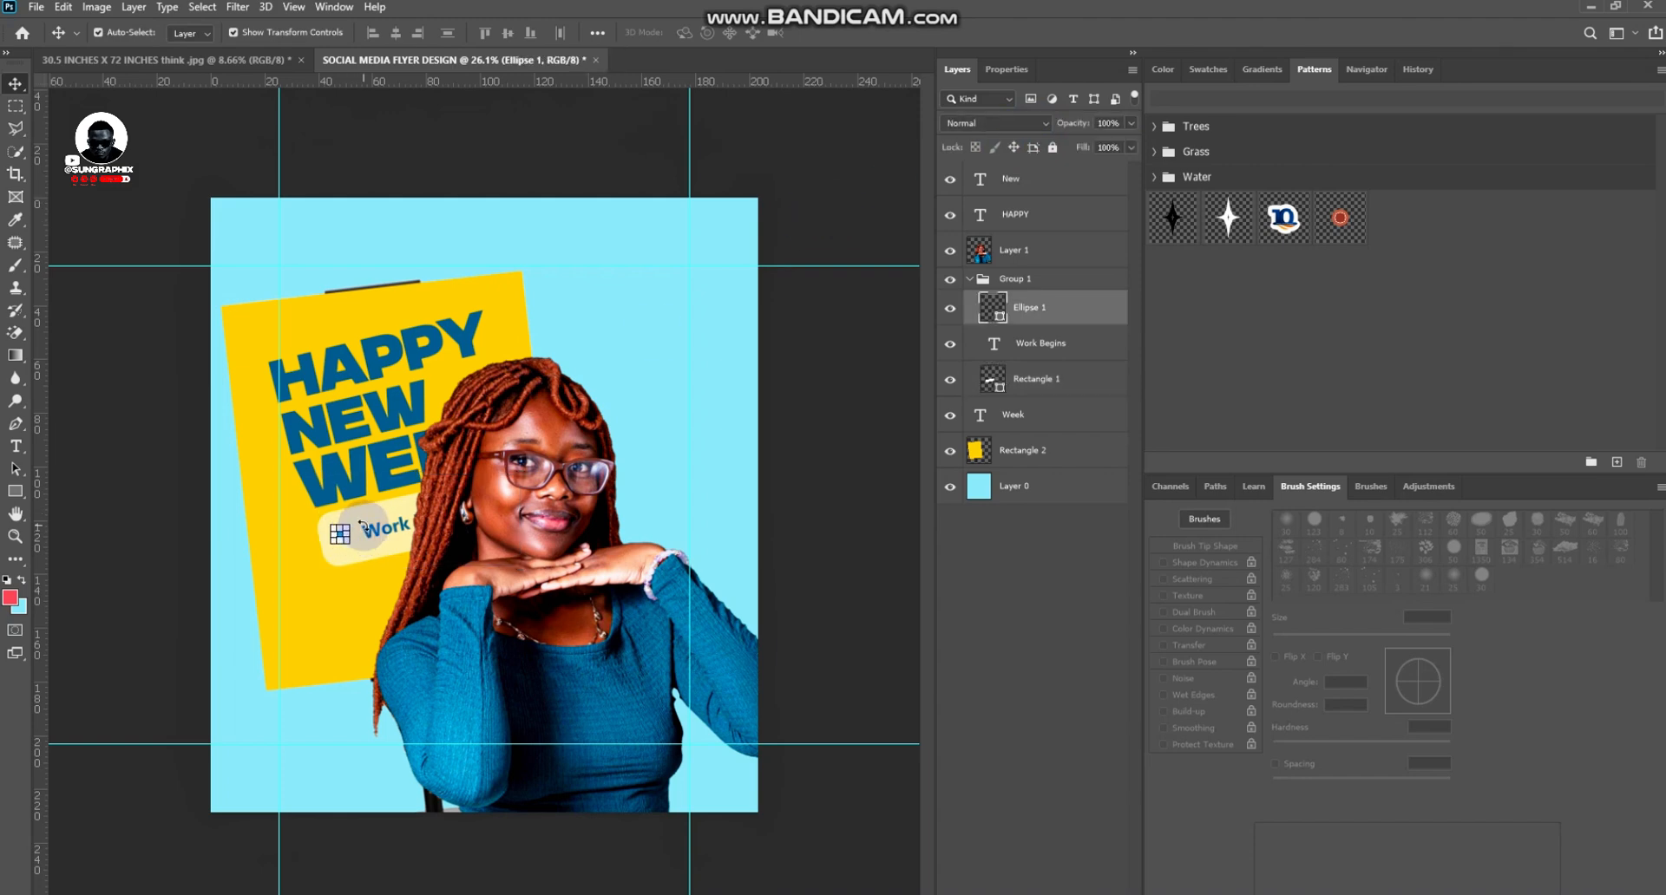
left_click_drag(412, 530, 401, 531)
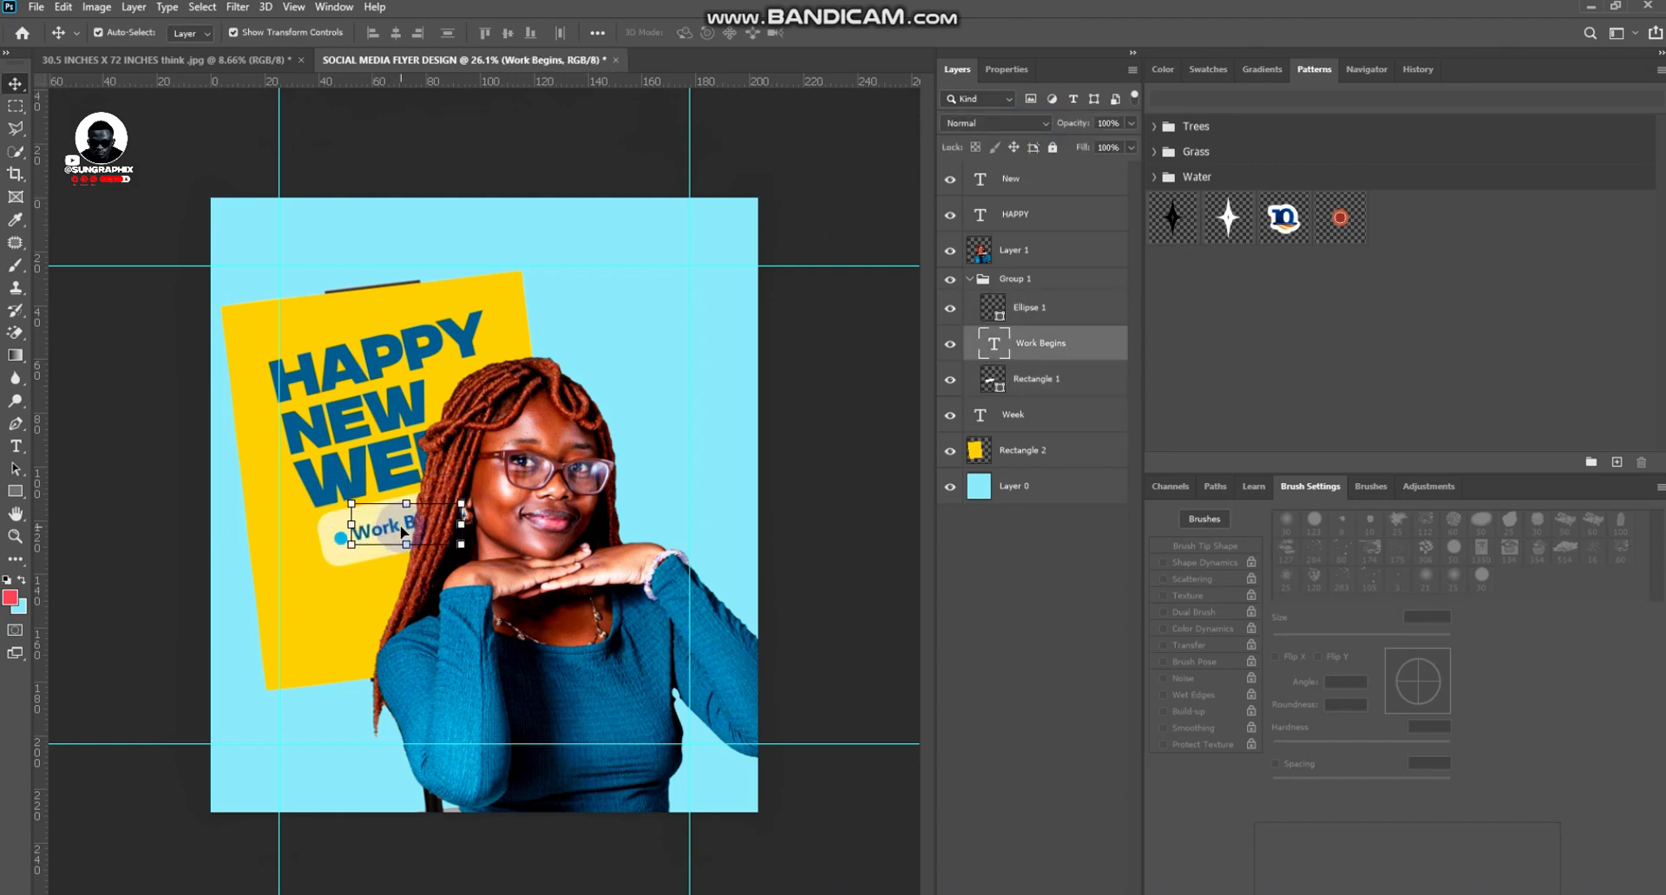
left_click(783, 444)
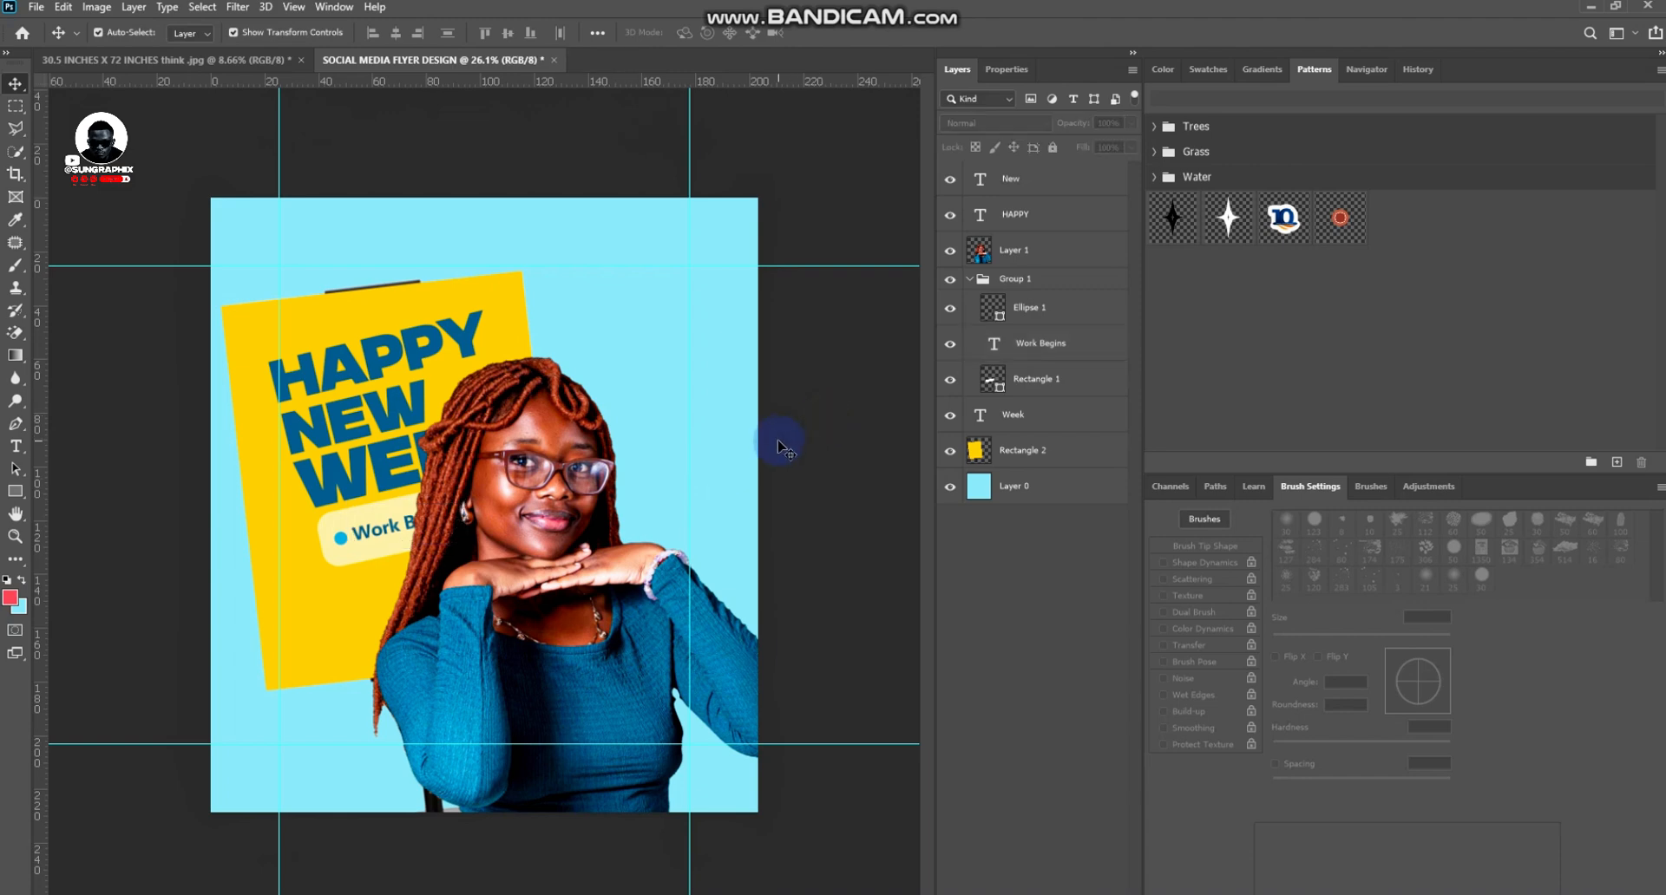
Bring the "Work Begins" group in front of the woman's cut-out and scale it down slightly
left_click(368, 550)
left_click(969, 279)
left_click(1033, 275)
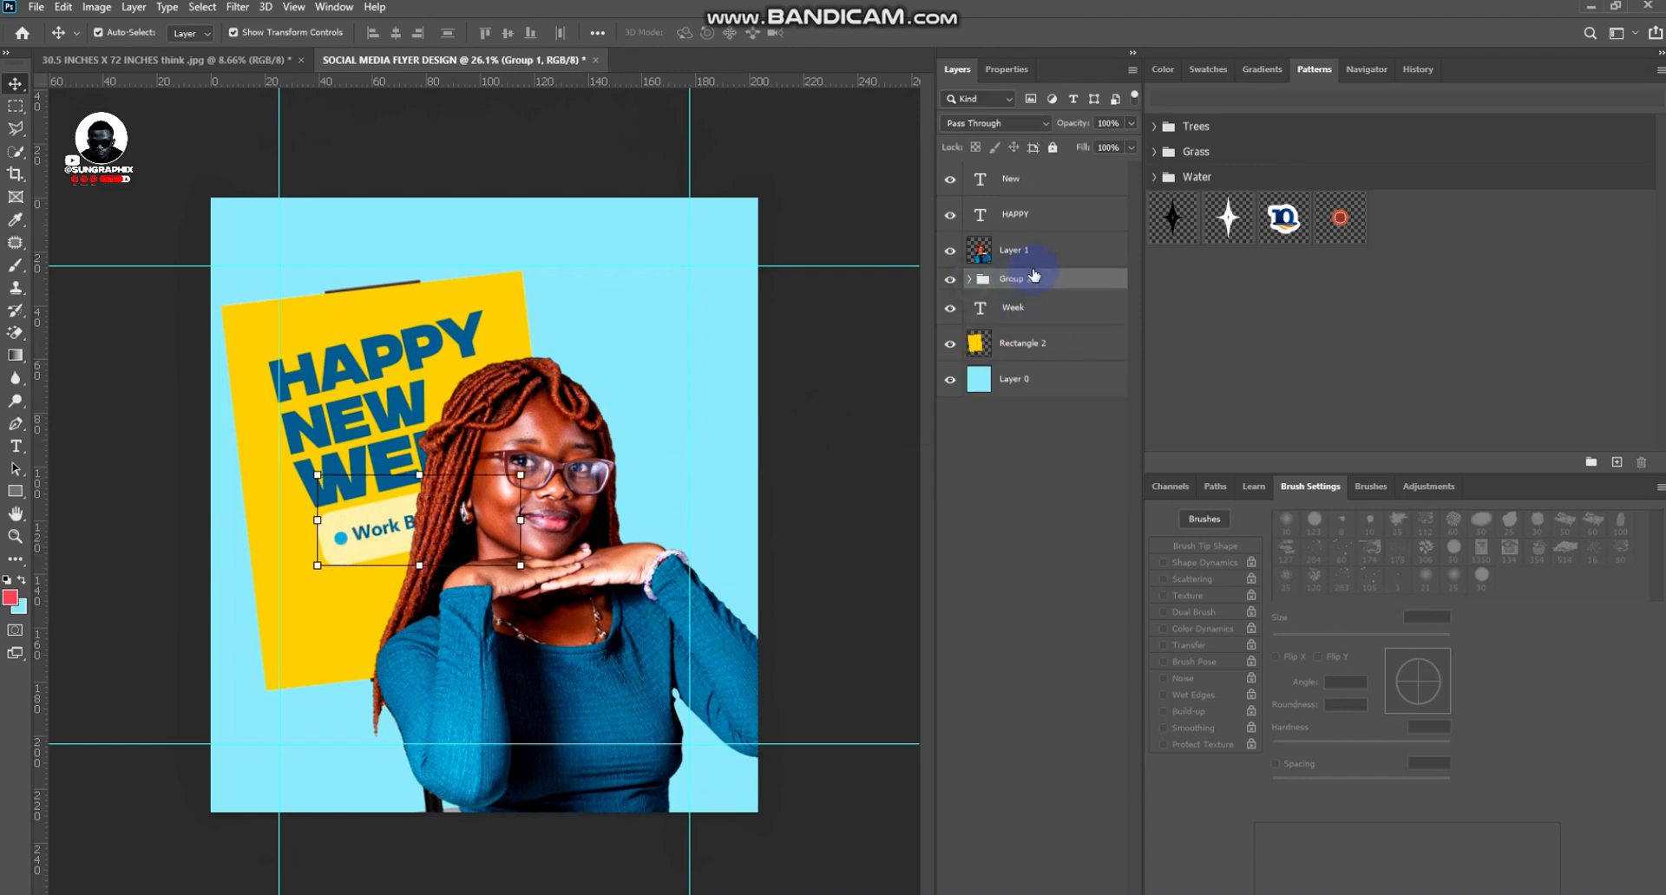
left_click_drag(1049, 285, 1046, 250)
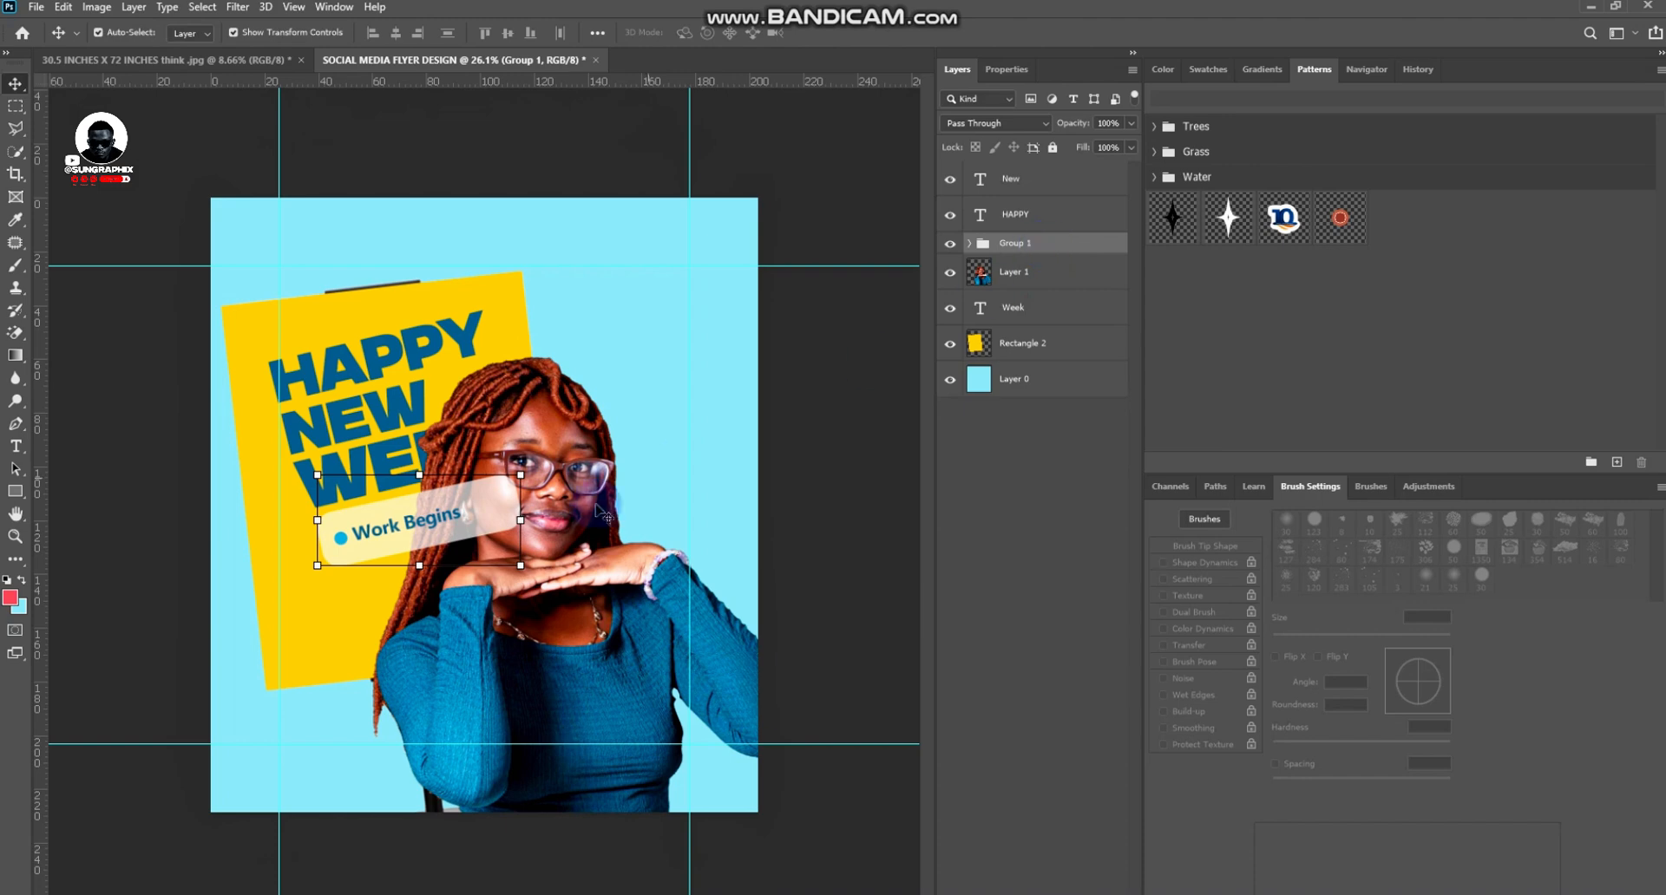
left_click_drag(521, 521, 487, 519)
key("Return")
left_click(1367, 68)
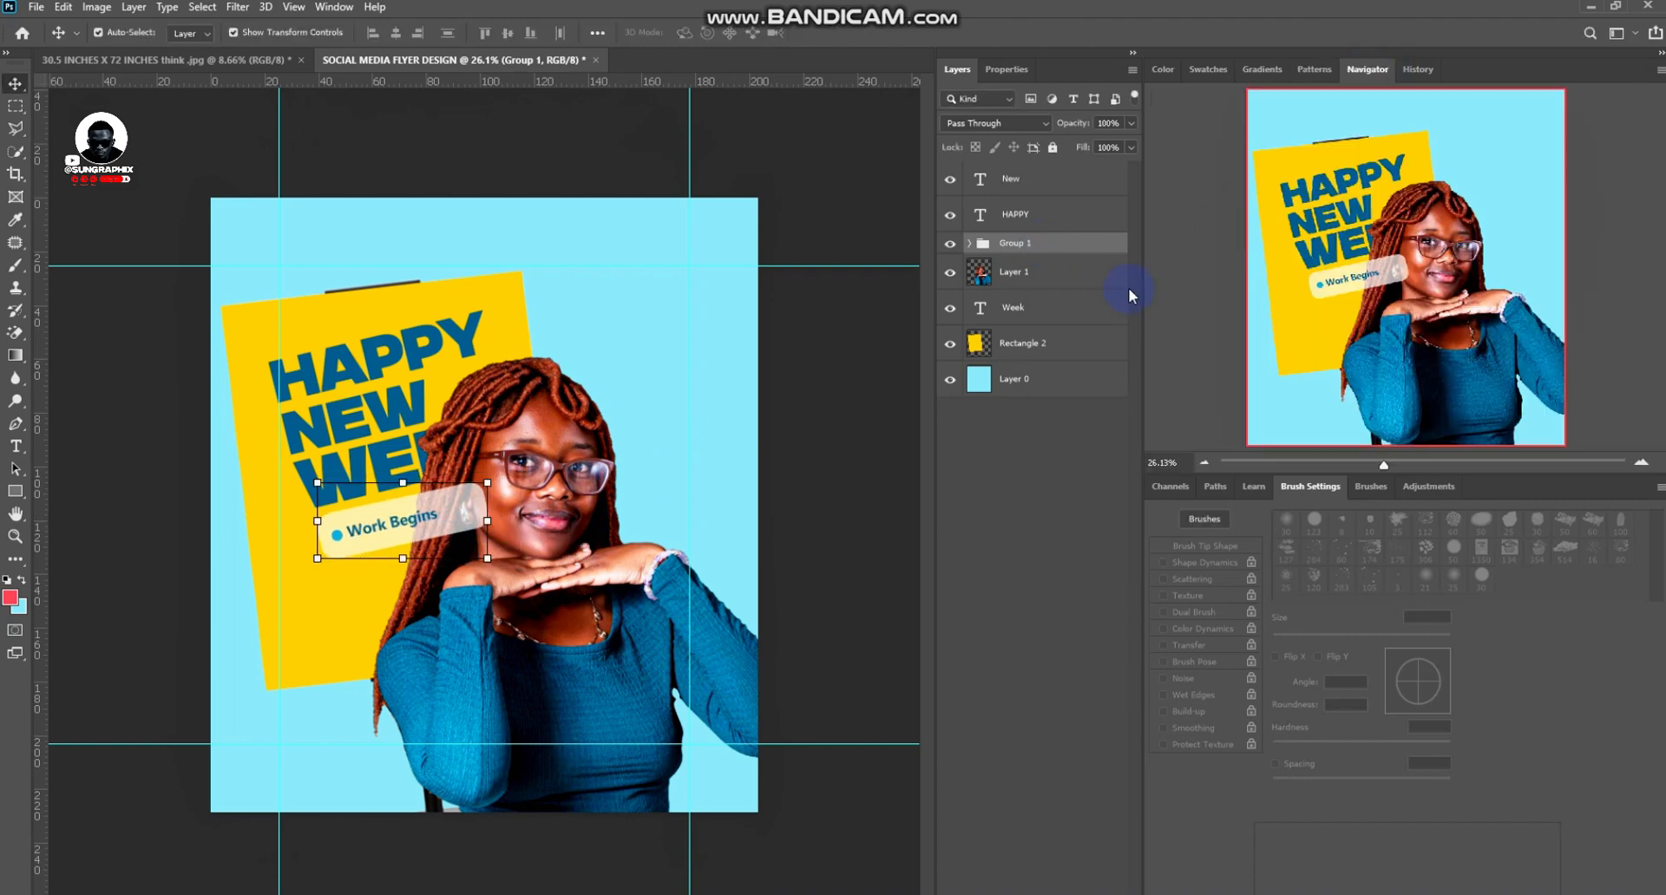
left_click(800, 426)
Raise the opacity of the label's white rectangle to 86% and shorten its right end slightly to fit the text
left_click(468, 505)
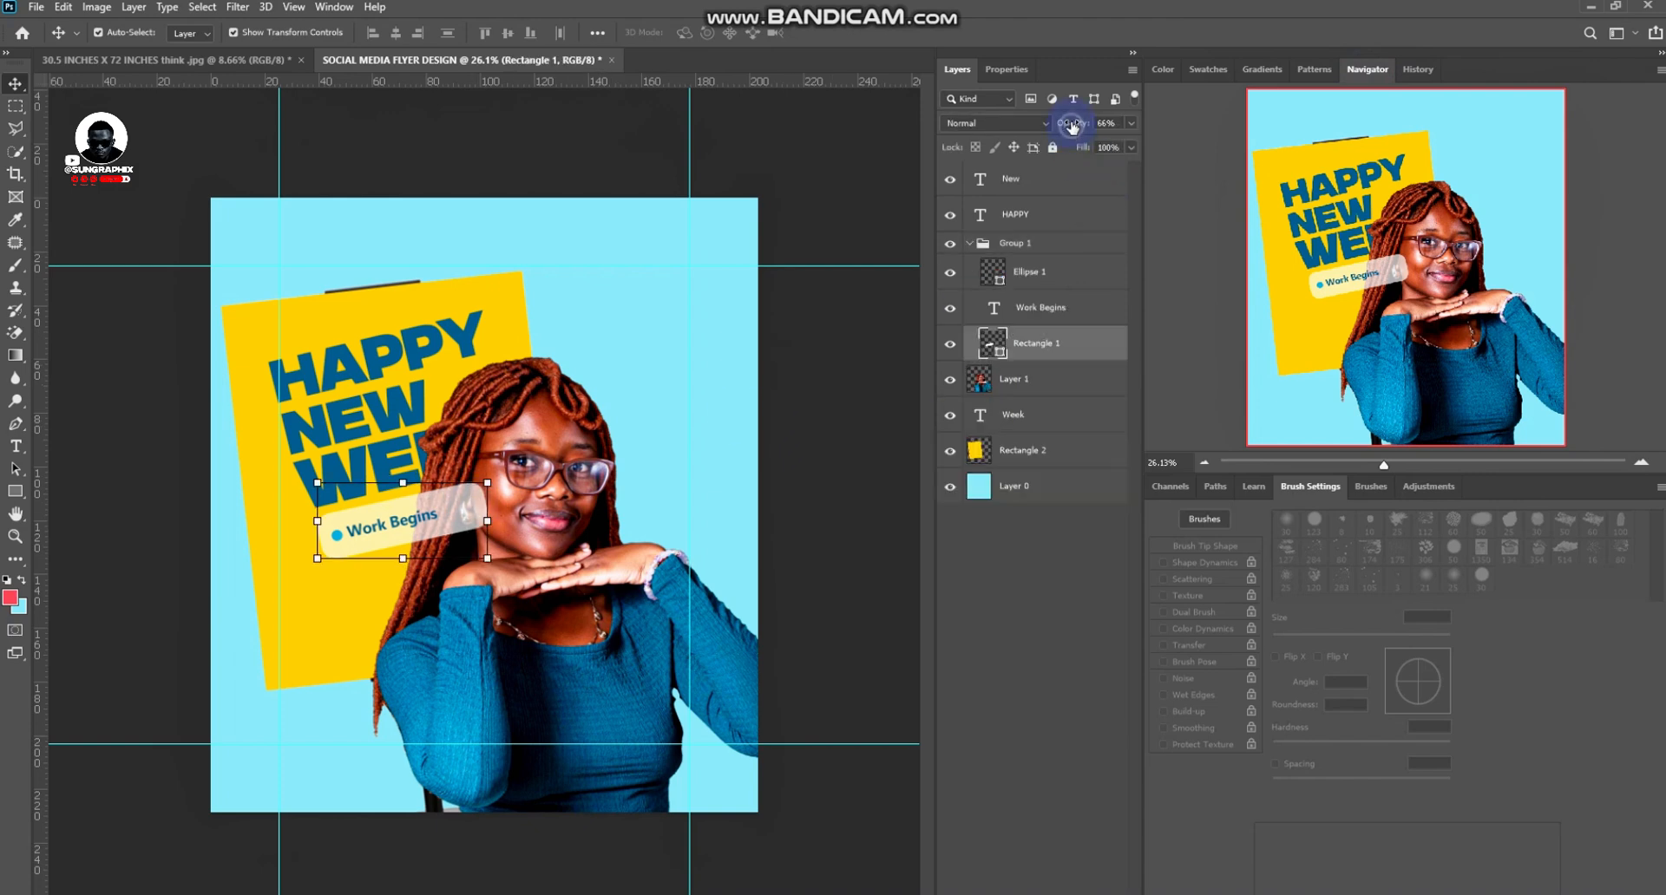
left_click_drag(1071, 127, 1091, 127)
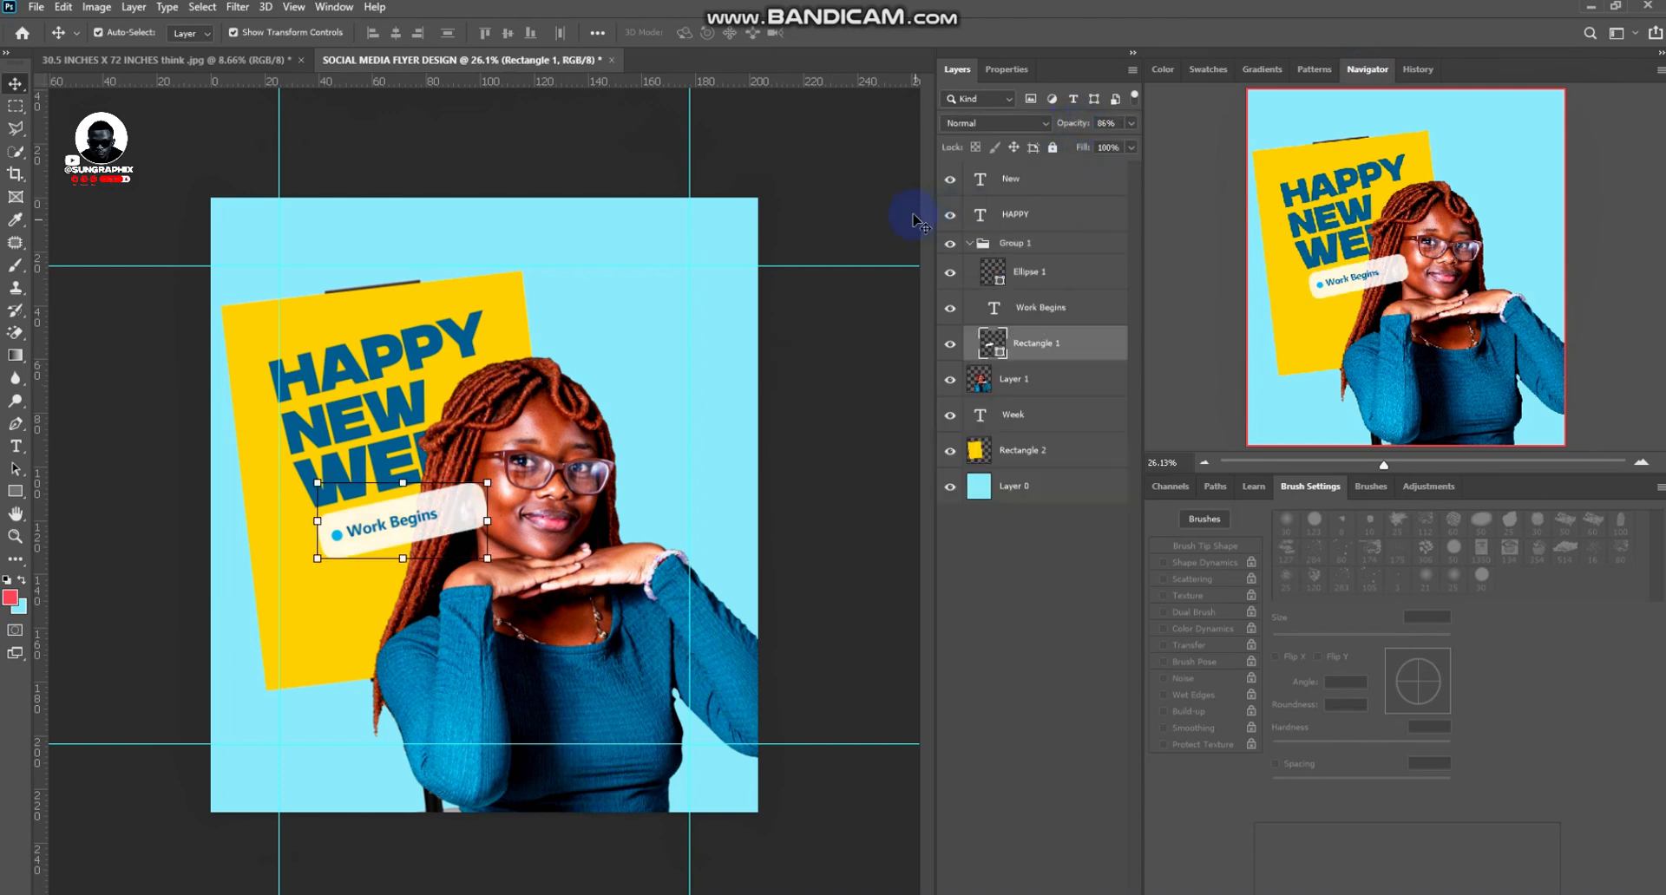
left_click_drag(487, 521, 474, 525)
left_click(864, 476)
left_click(864, 477)
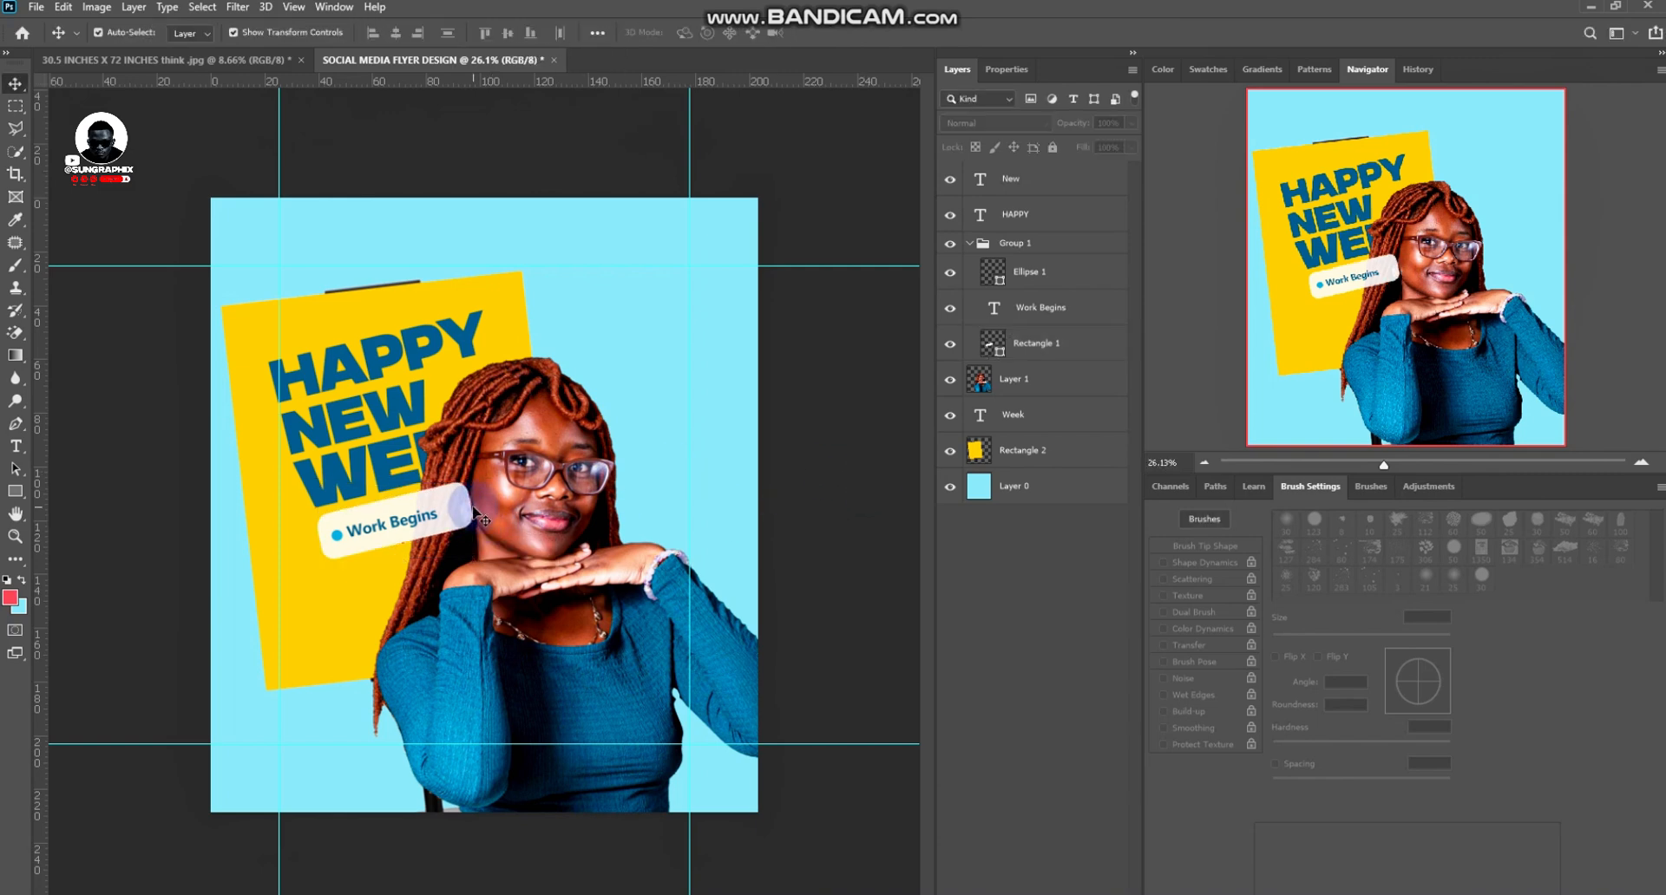
scroll(523, 431, "down", 2)
scroll(523, 432, "up", 2)
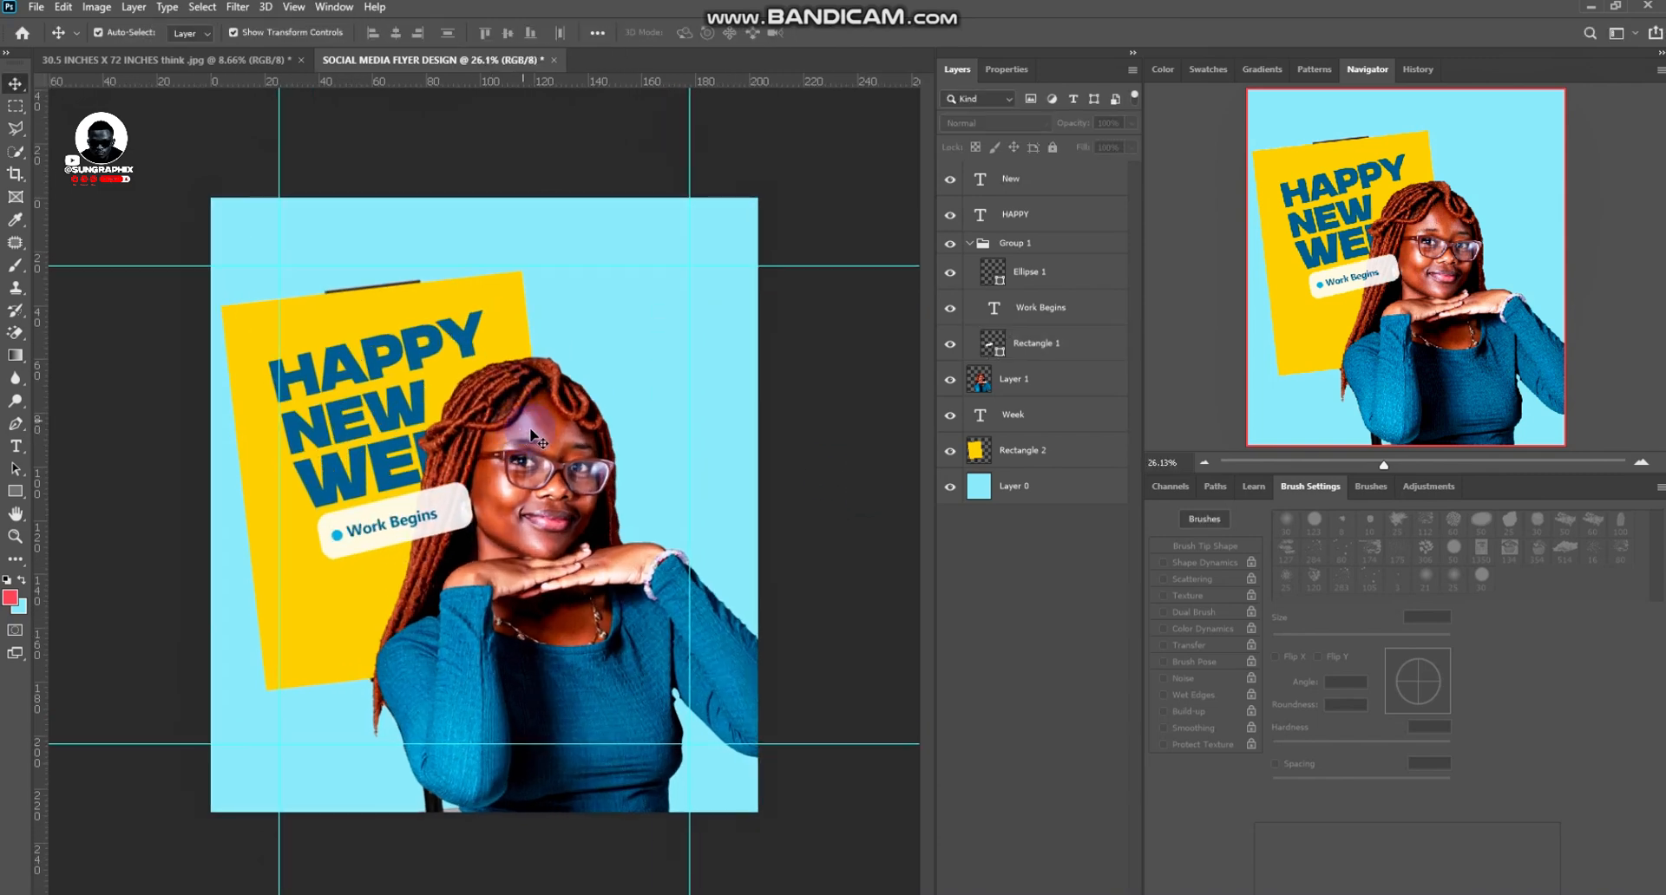
left_click(319, 631)
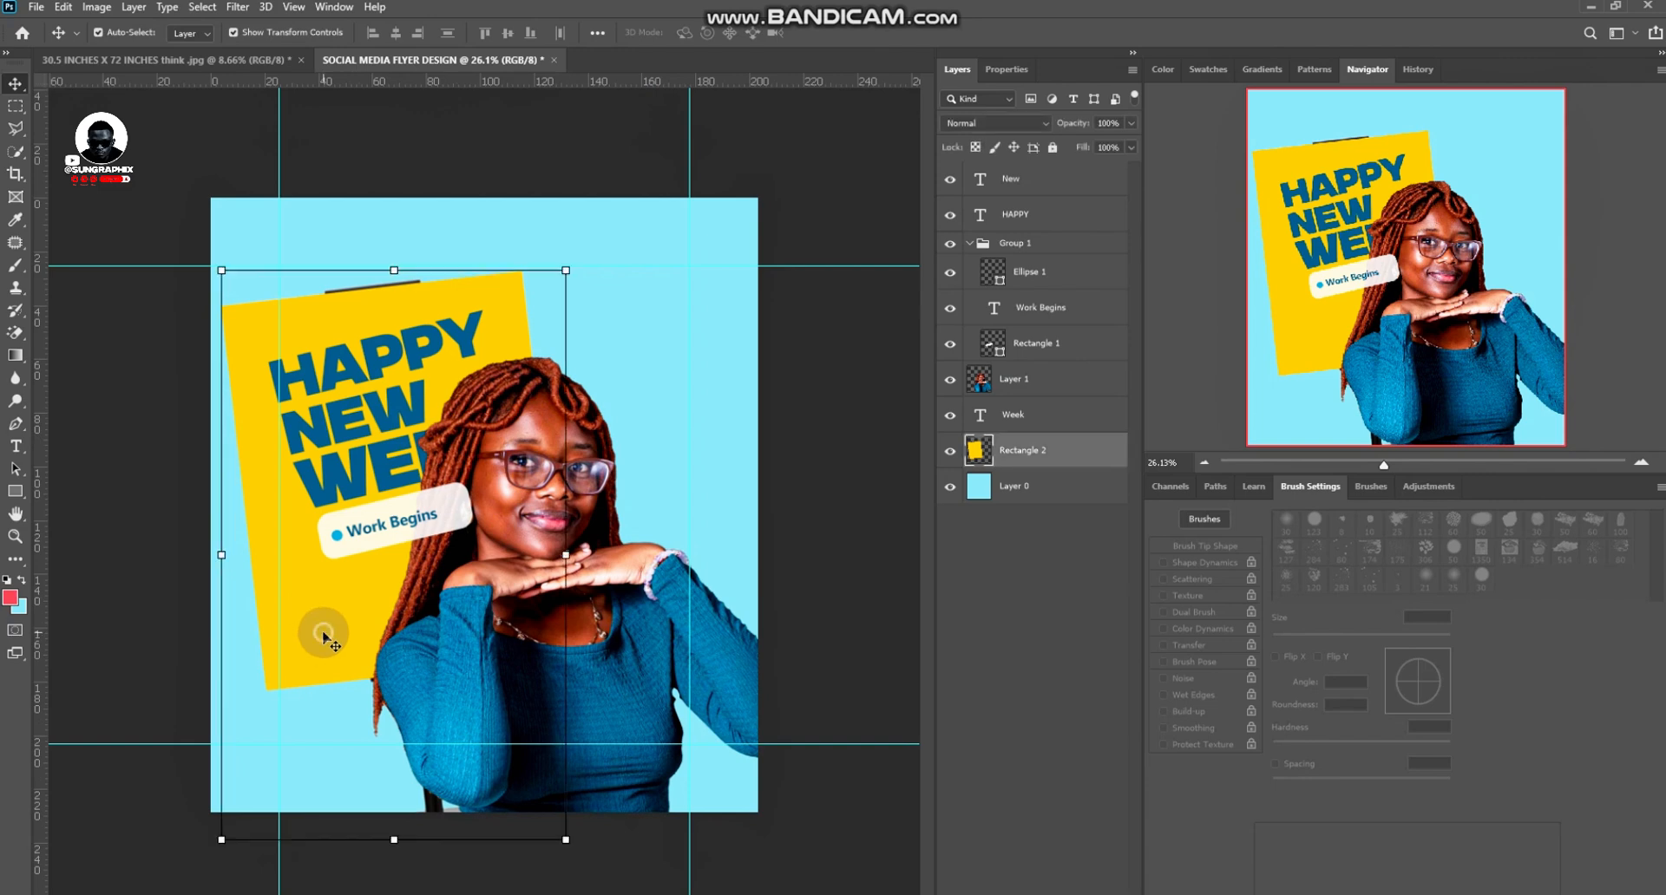
left_click(807, 397)
left_click(583, 672)
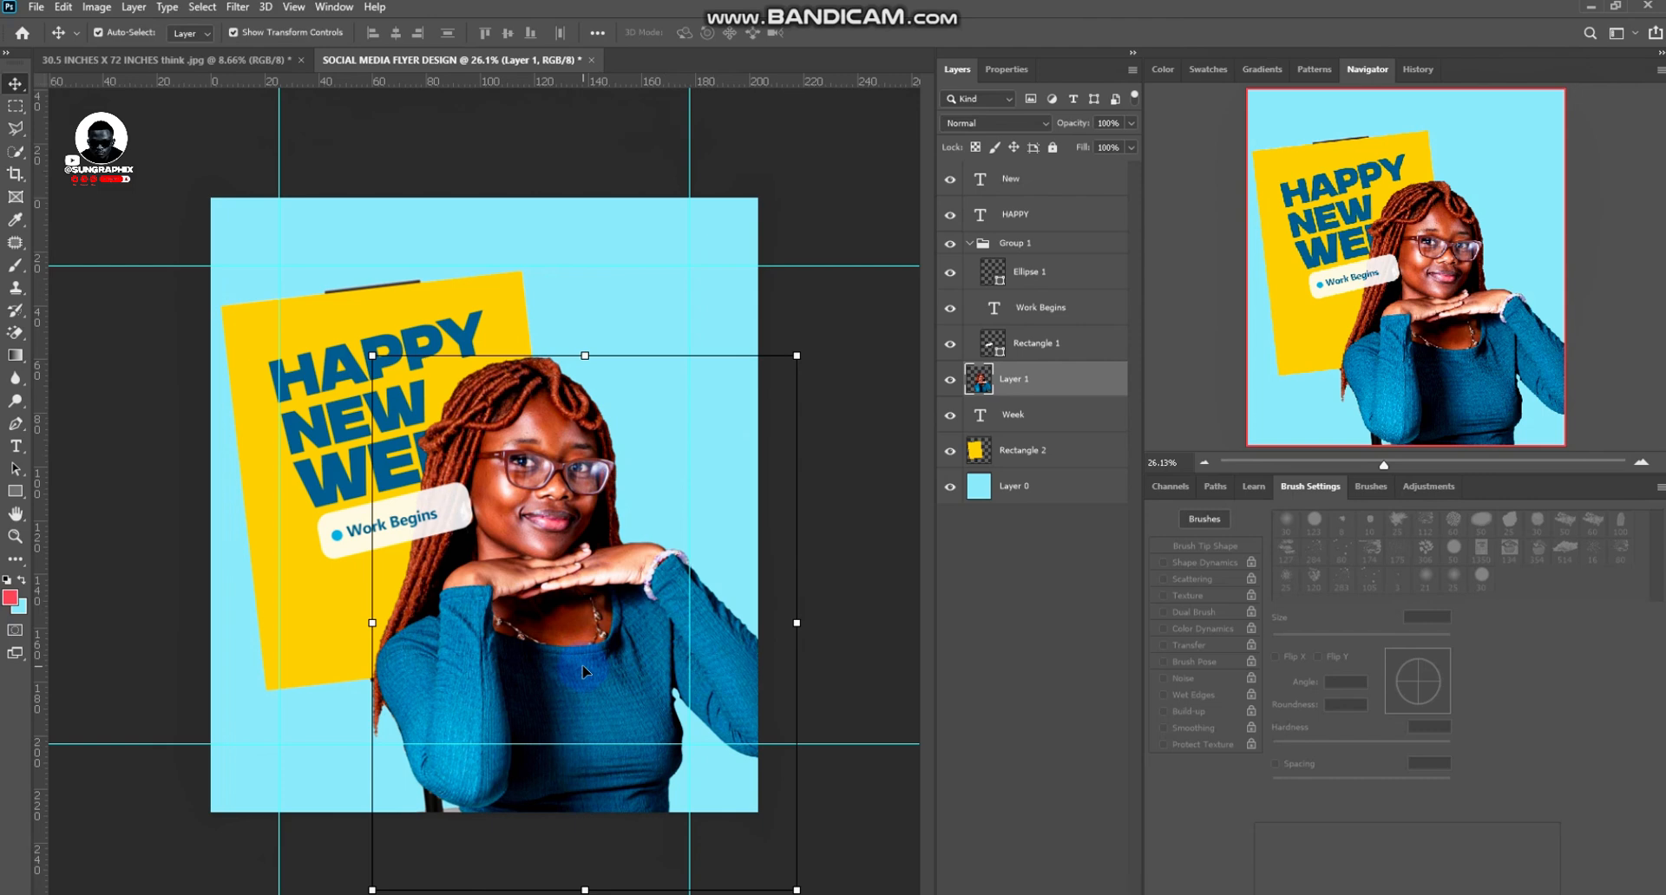
left_click(760, 543)
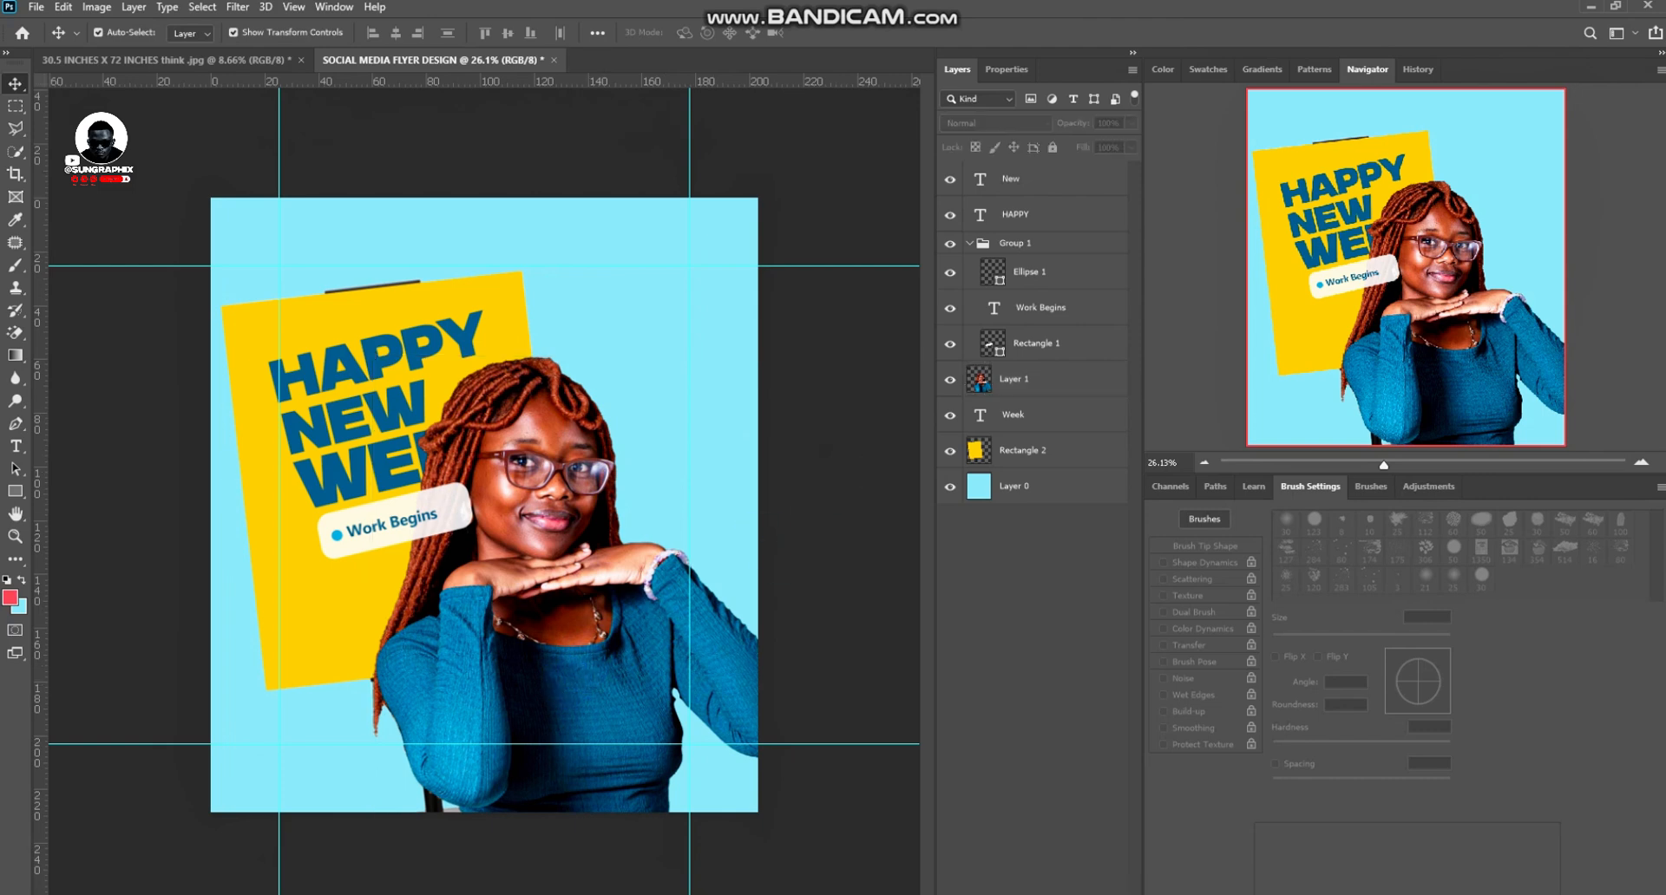
mouse_move(416, 894)
left_click(612, 810)
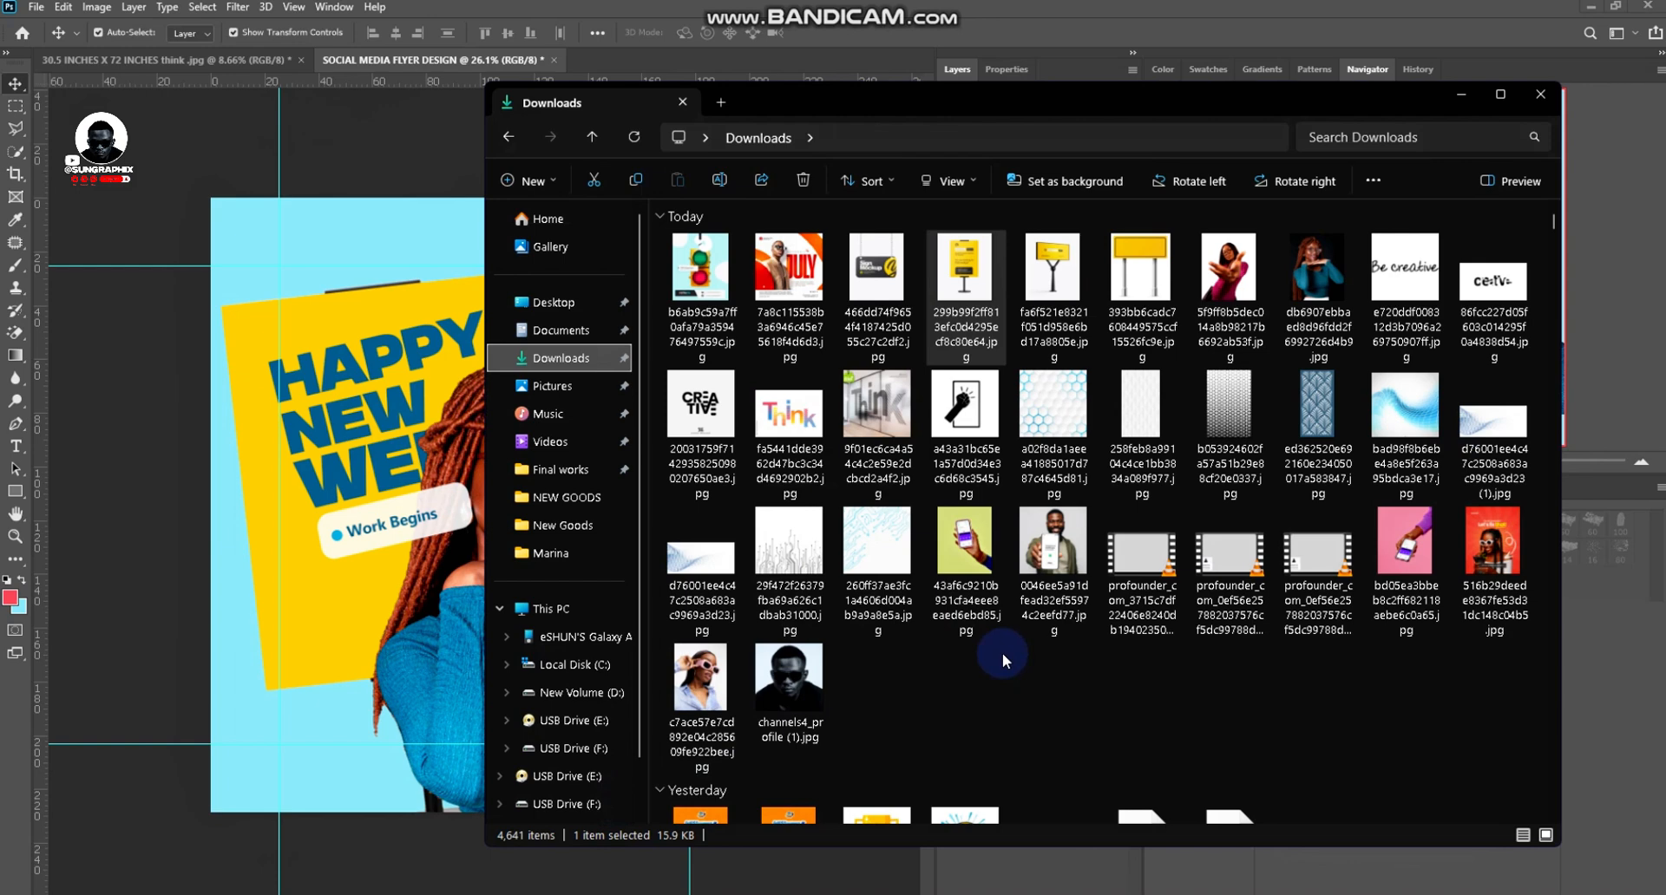
left_click(1460, 93)
Choose a white Hard Round brush, add a new empty layer on top and reduce the brush size to 175 px
key("b")
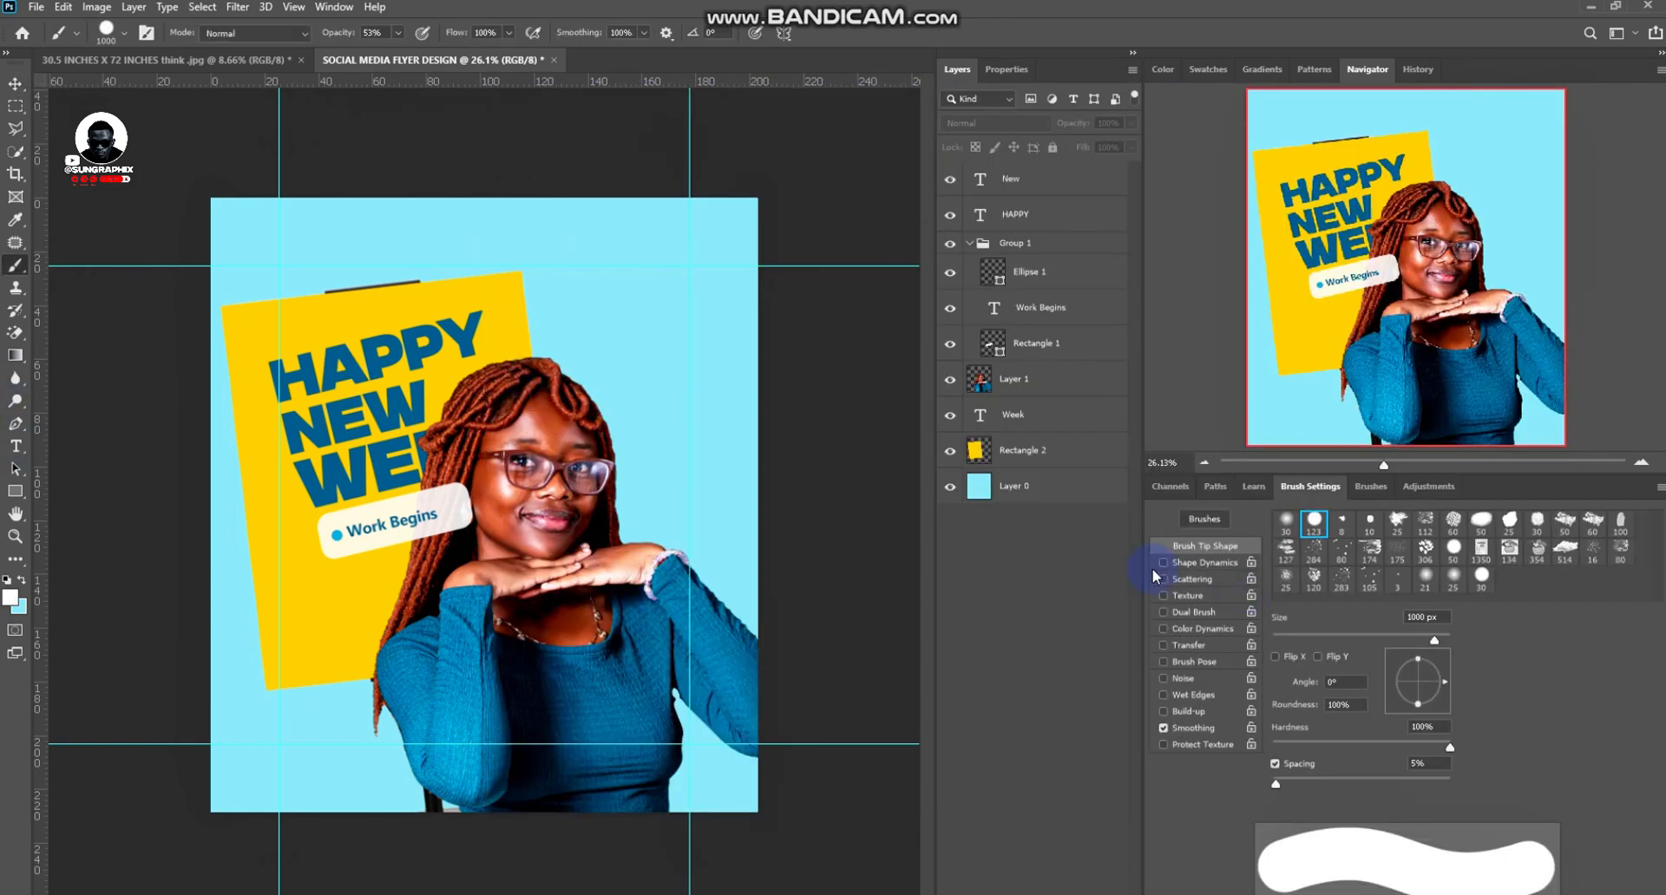
left_click(123, 36)
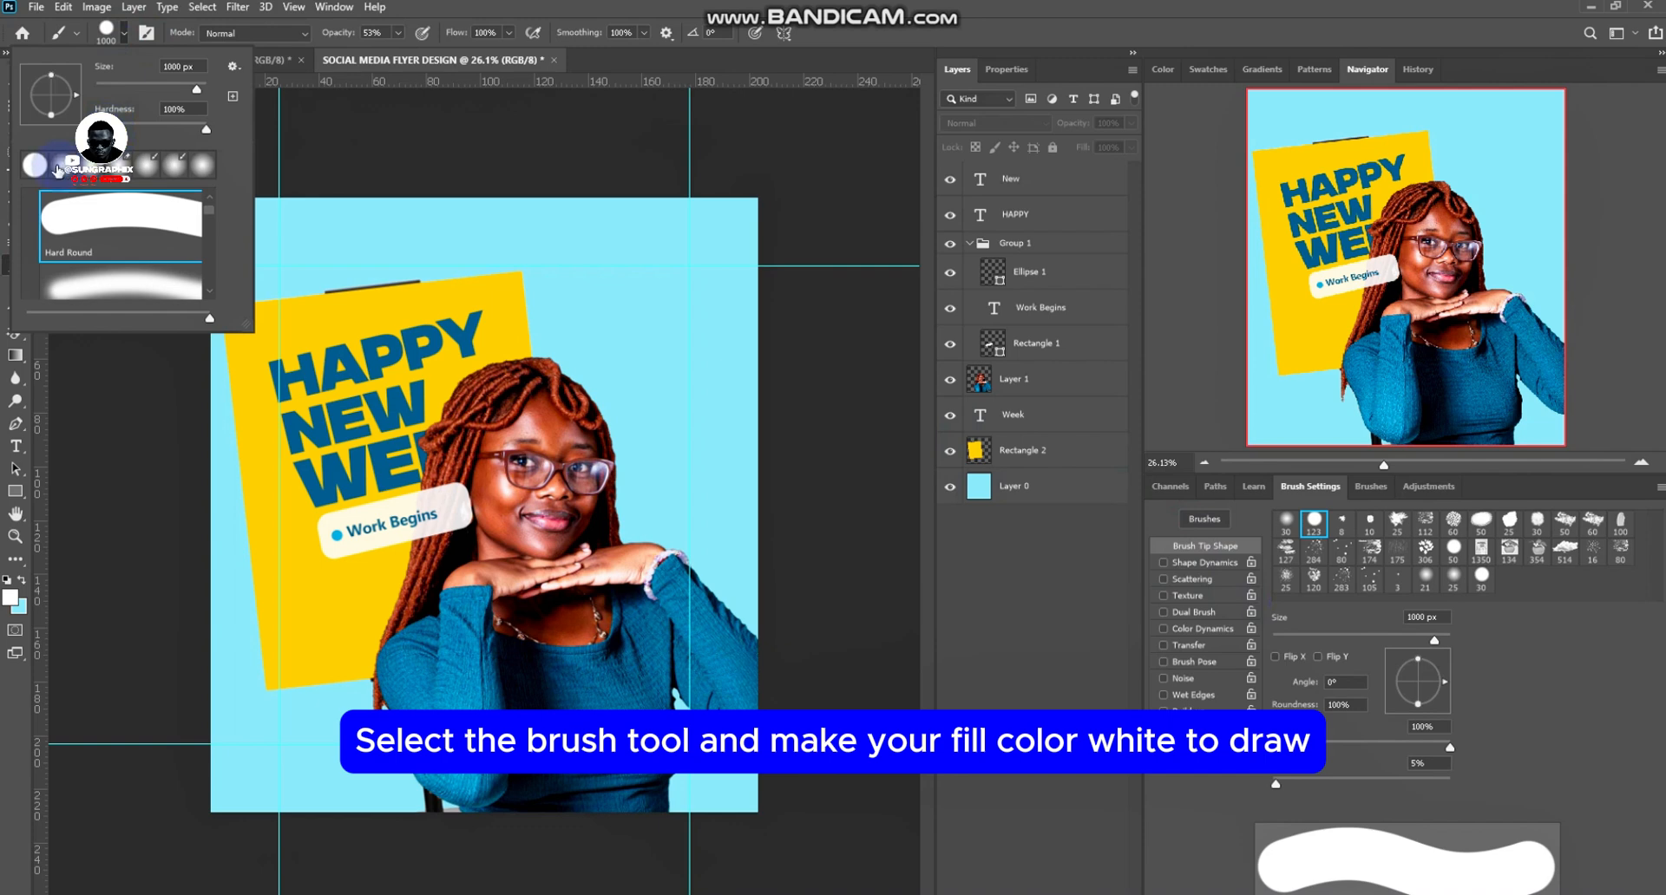
left_click(445, 572)
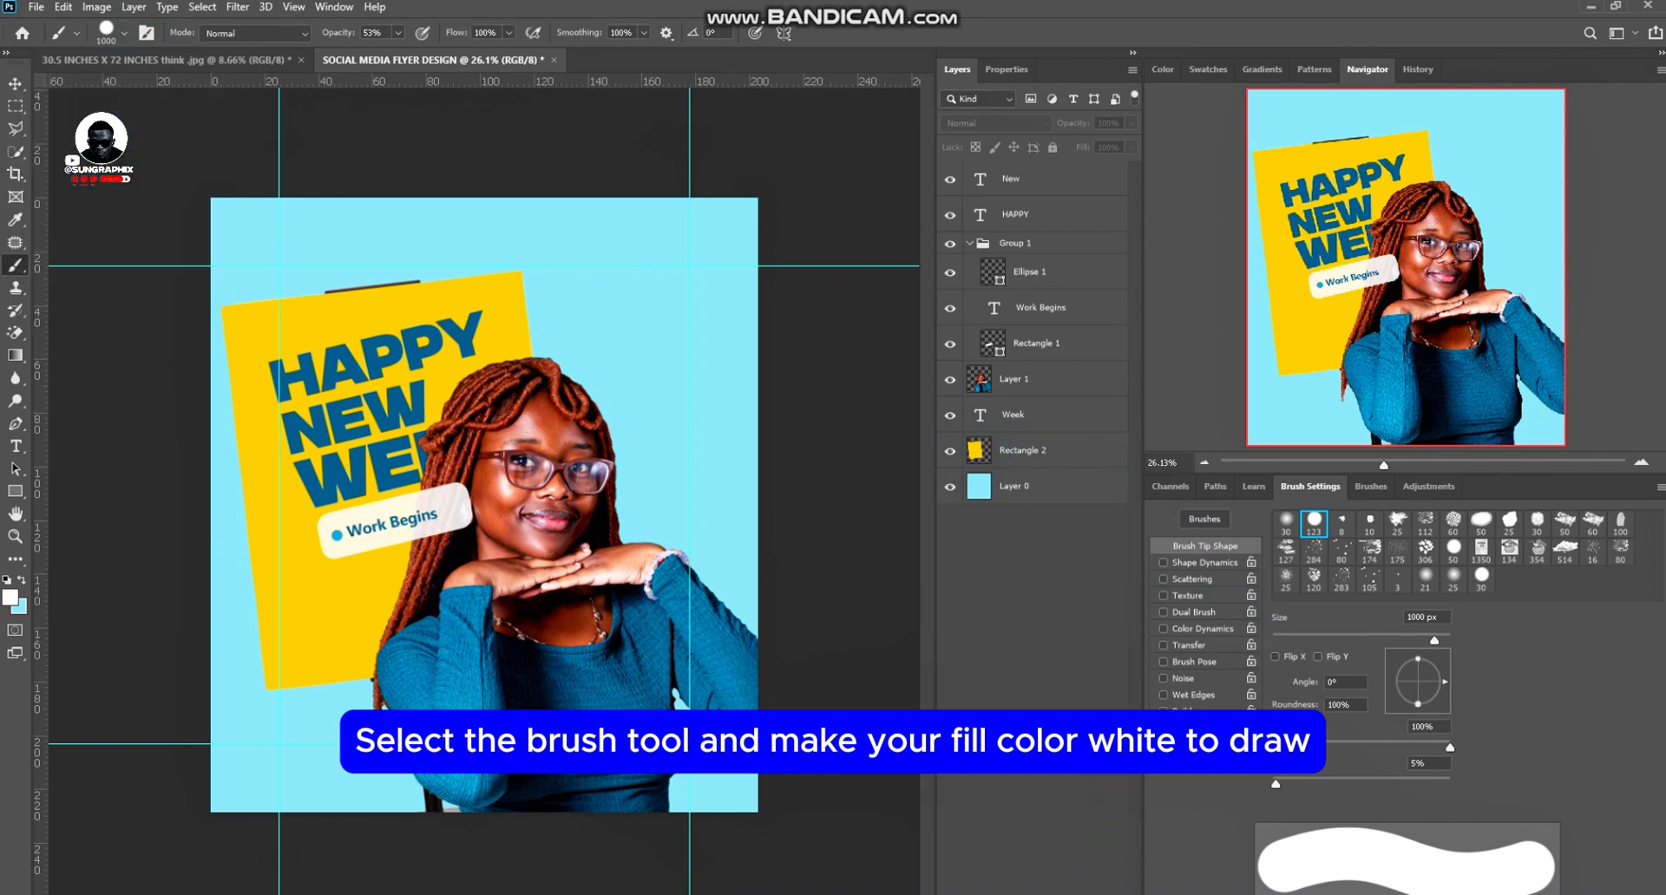
key("ctrl+shift+alt+n")
key("bracketleft")
key("bracketleft")
key("bracketleft")
key("bracketleft")
key("bracketleft")
key("bracketleft")
key("bracketleft")
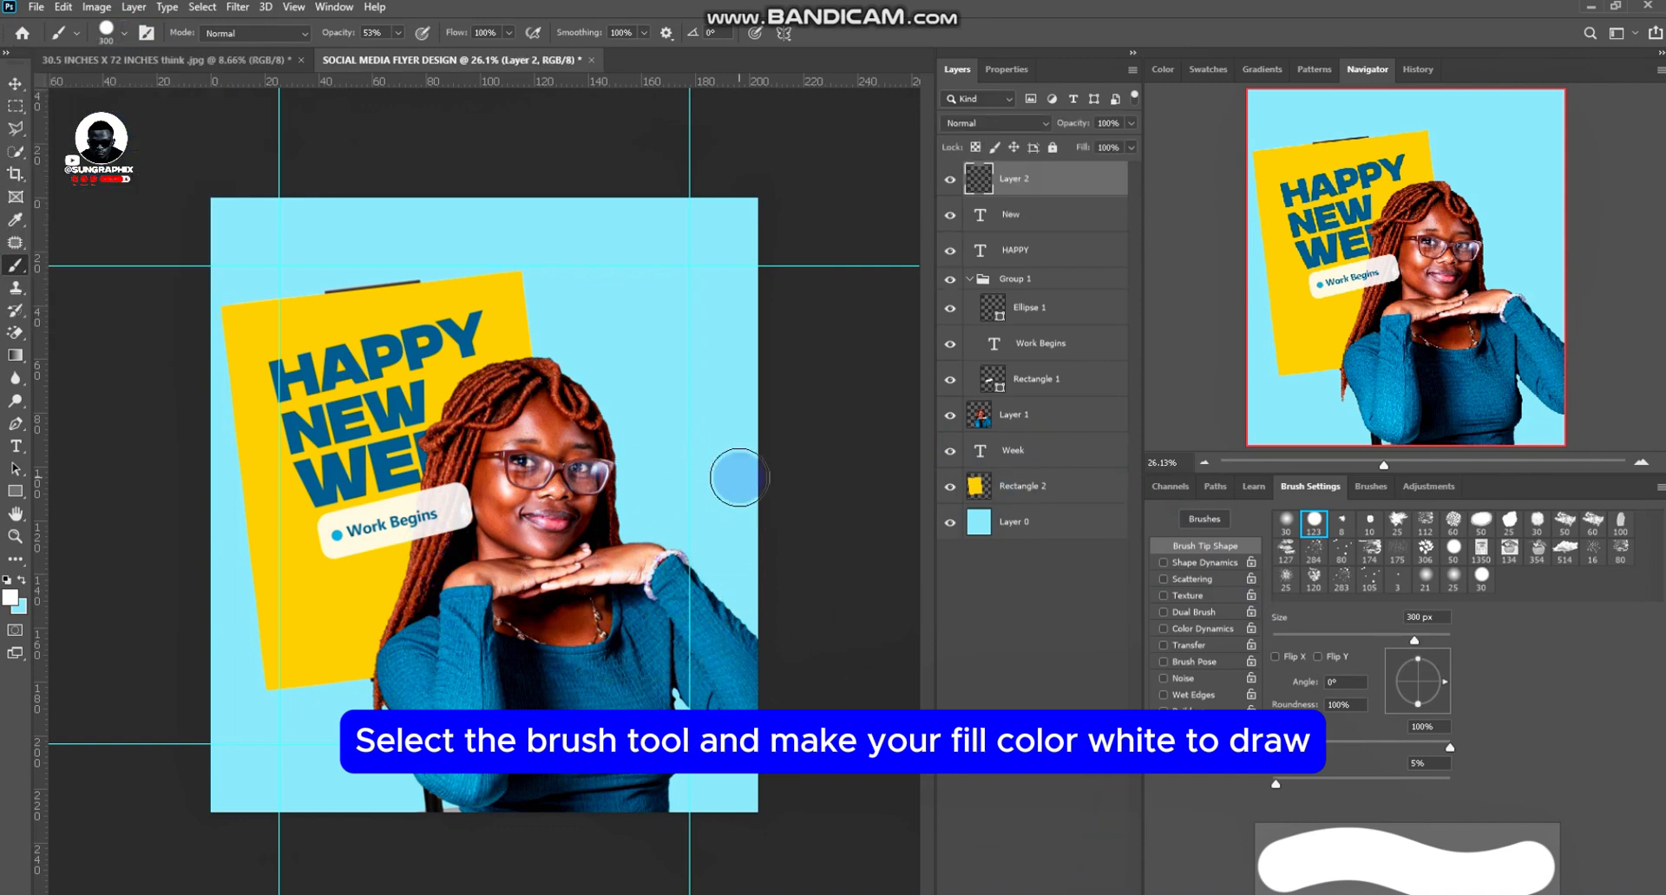
key("bracketleft")
key("bracketleft")
key("bracketleft")
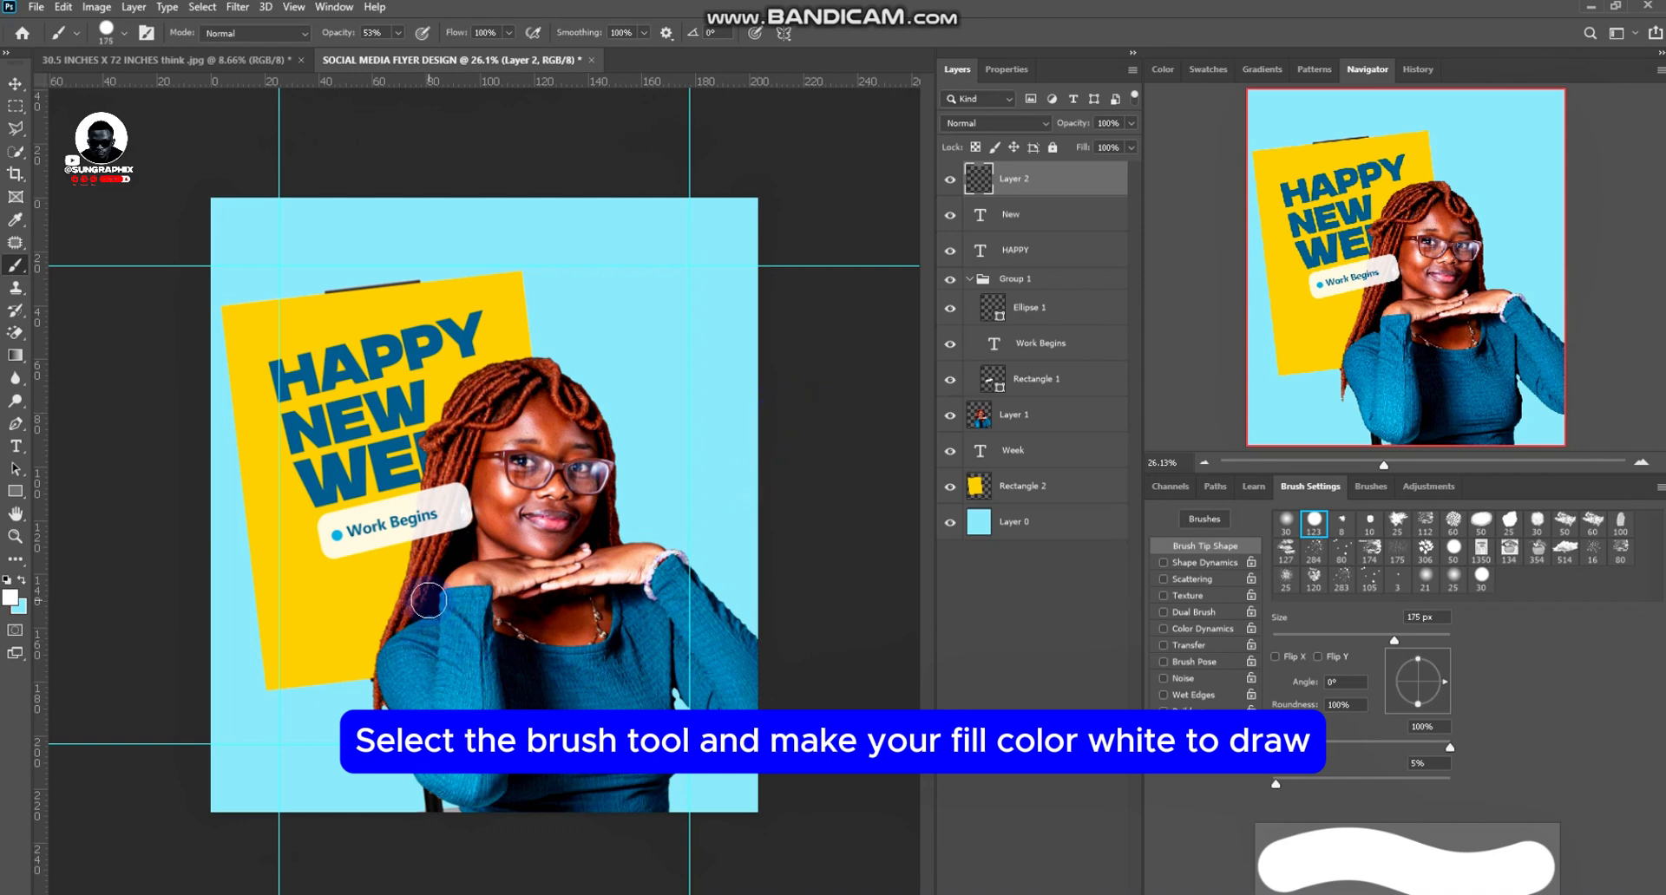
Paint a curved white stroke beside the woman's shoulder, over the sign's lower corner, using a 90 px brush at 100% opacity
mouse_move(428, 603)
left_mouse_down()
mouse_move(368, 617)
mouse_move(343, 694)
mouse_move(378, 780)
left_mouse_up()
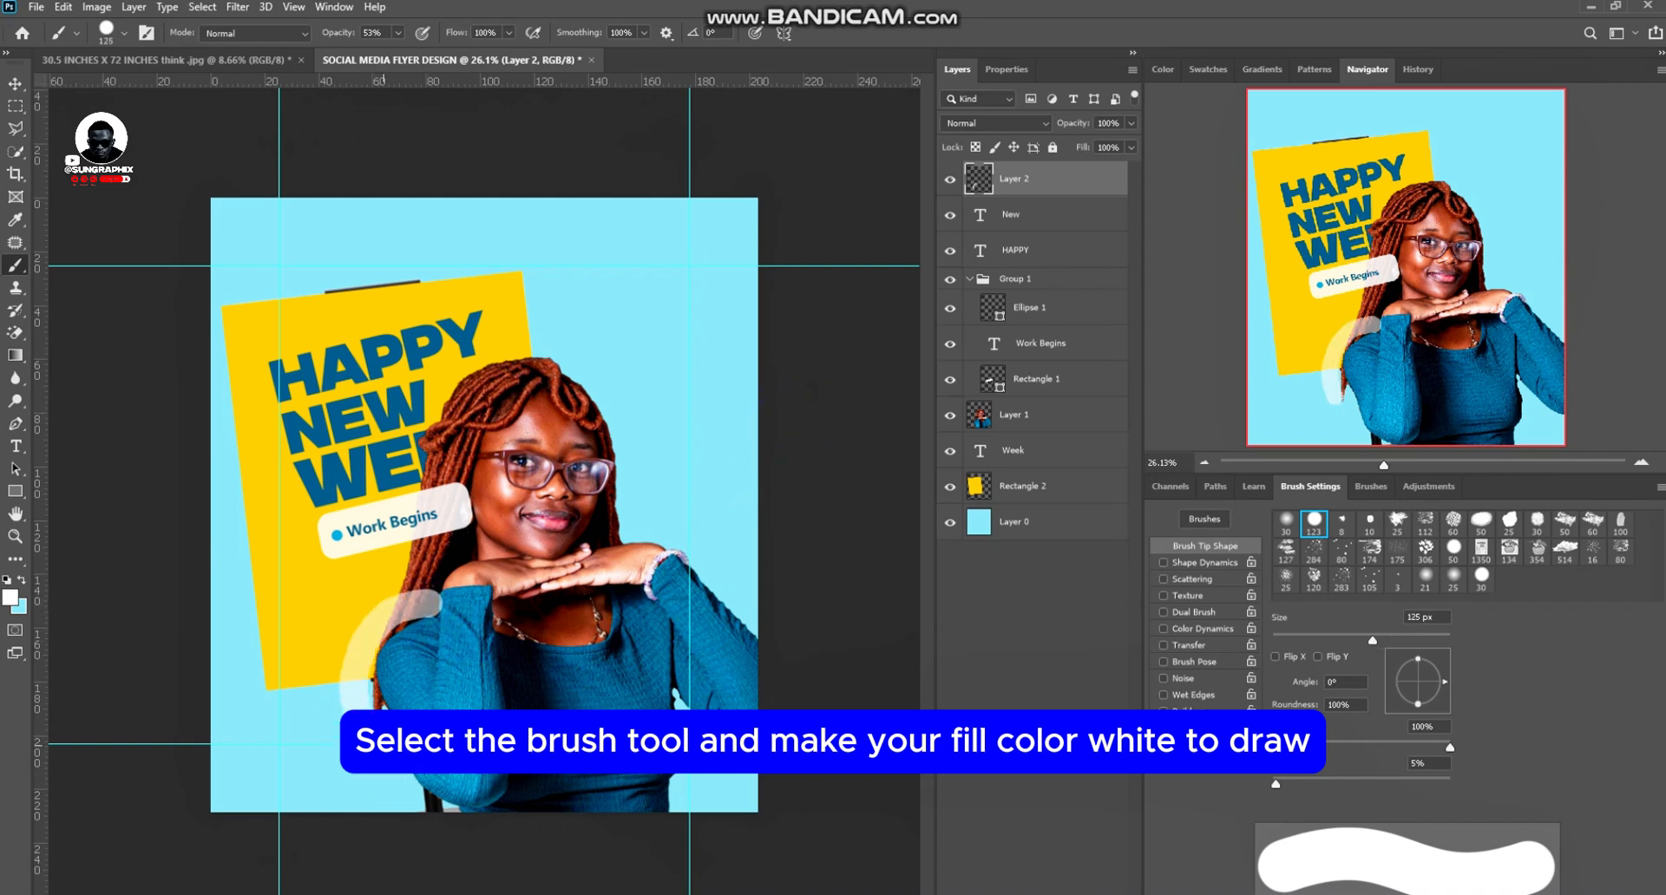
key("ctrl+z")
key("0")
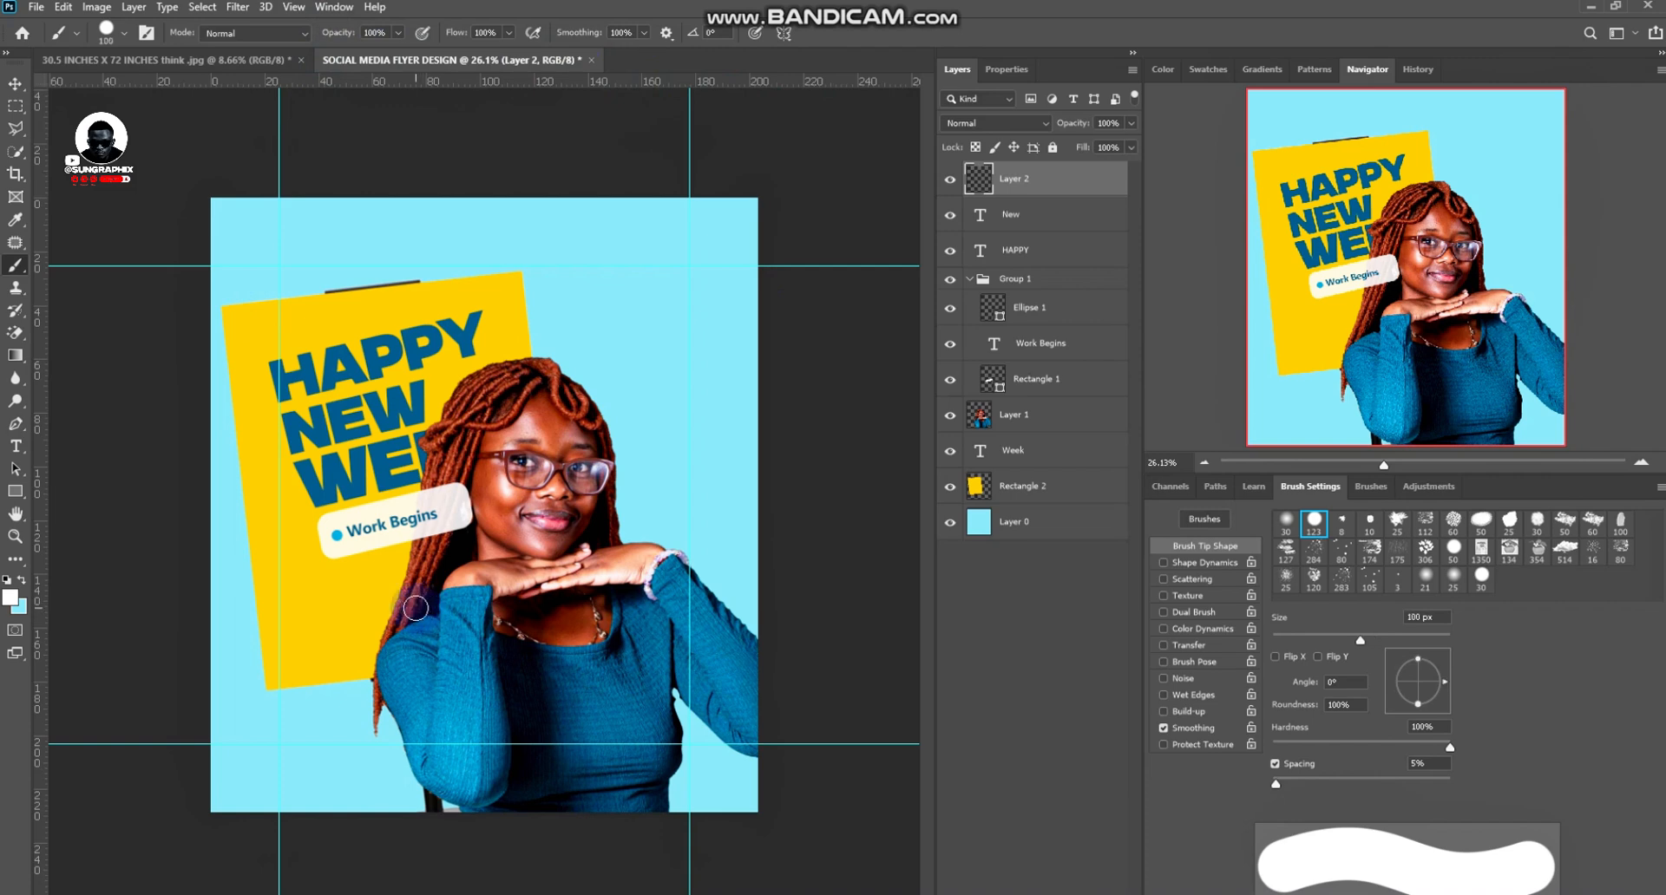
mouse_move(414, 615)
left_mouse_down()
mouse_move(304, 665)
mouse_move(346, 724)
left_mouse_up()
key("ctrl+z")
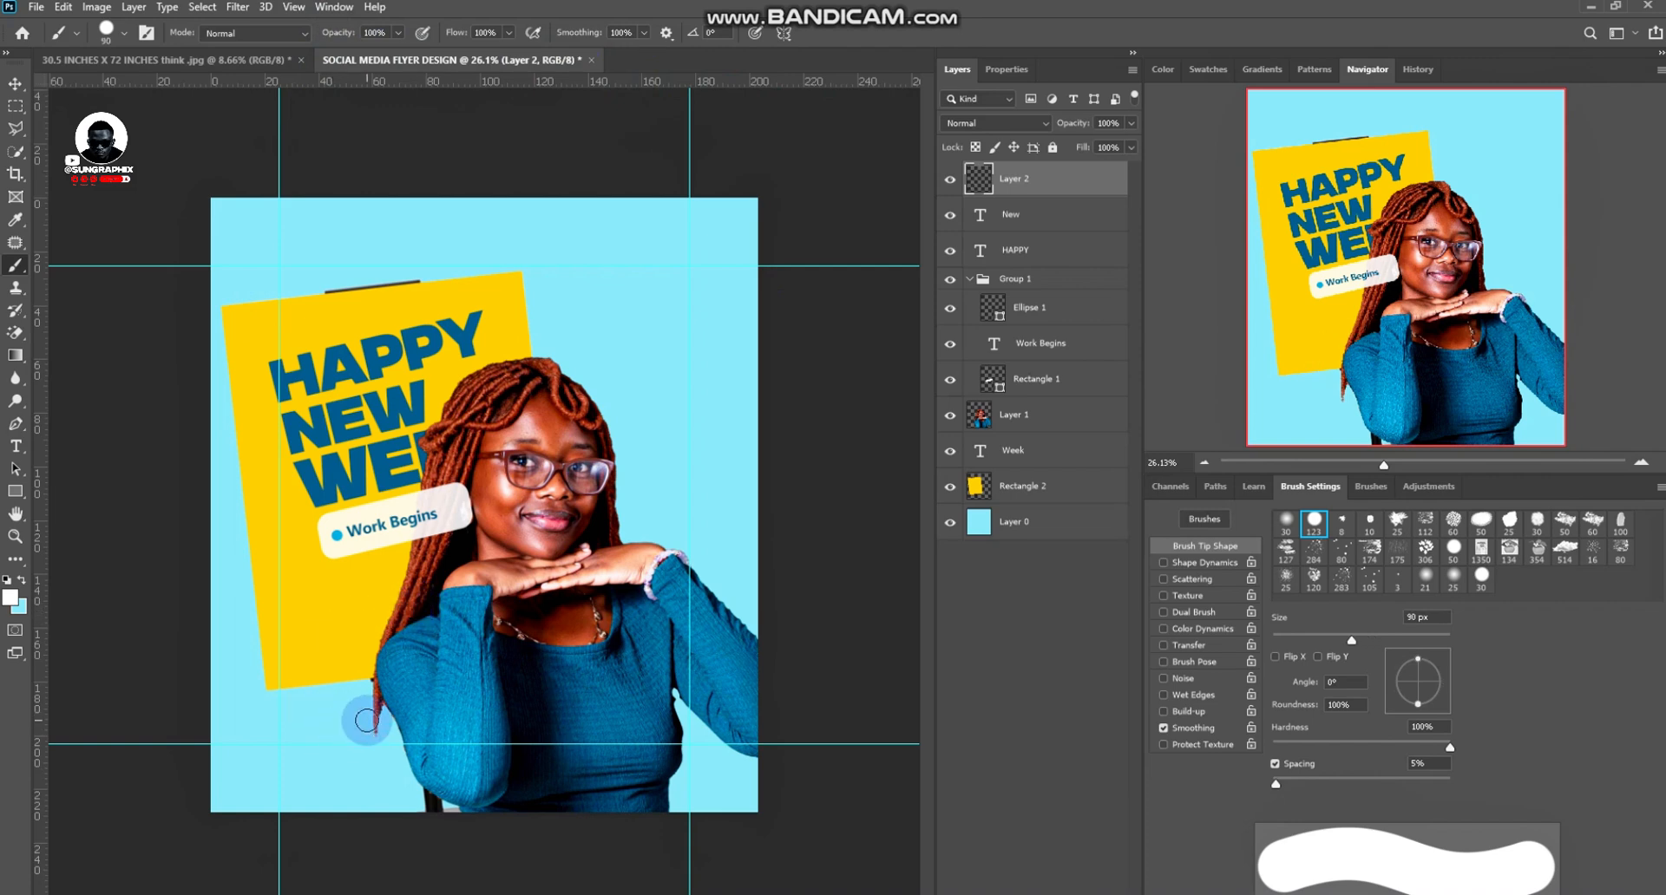
mouse_move(415, 605)
left_mouse_down()
mouse_move(377, 614)
mouse_move(358, 673)
left_mouse_up()
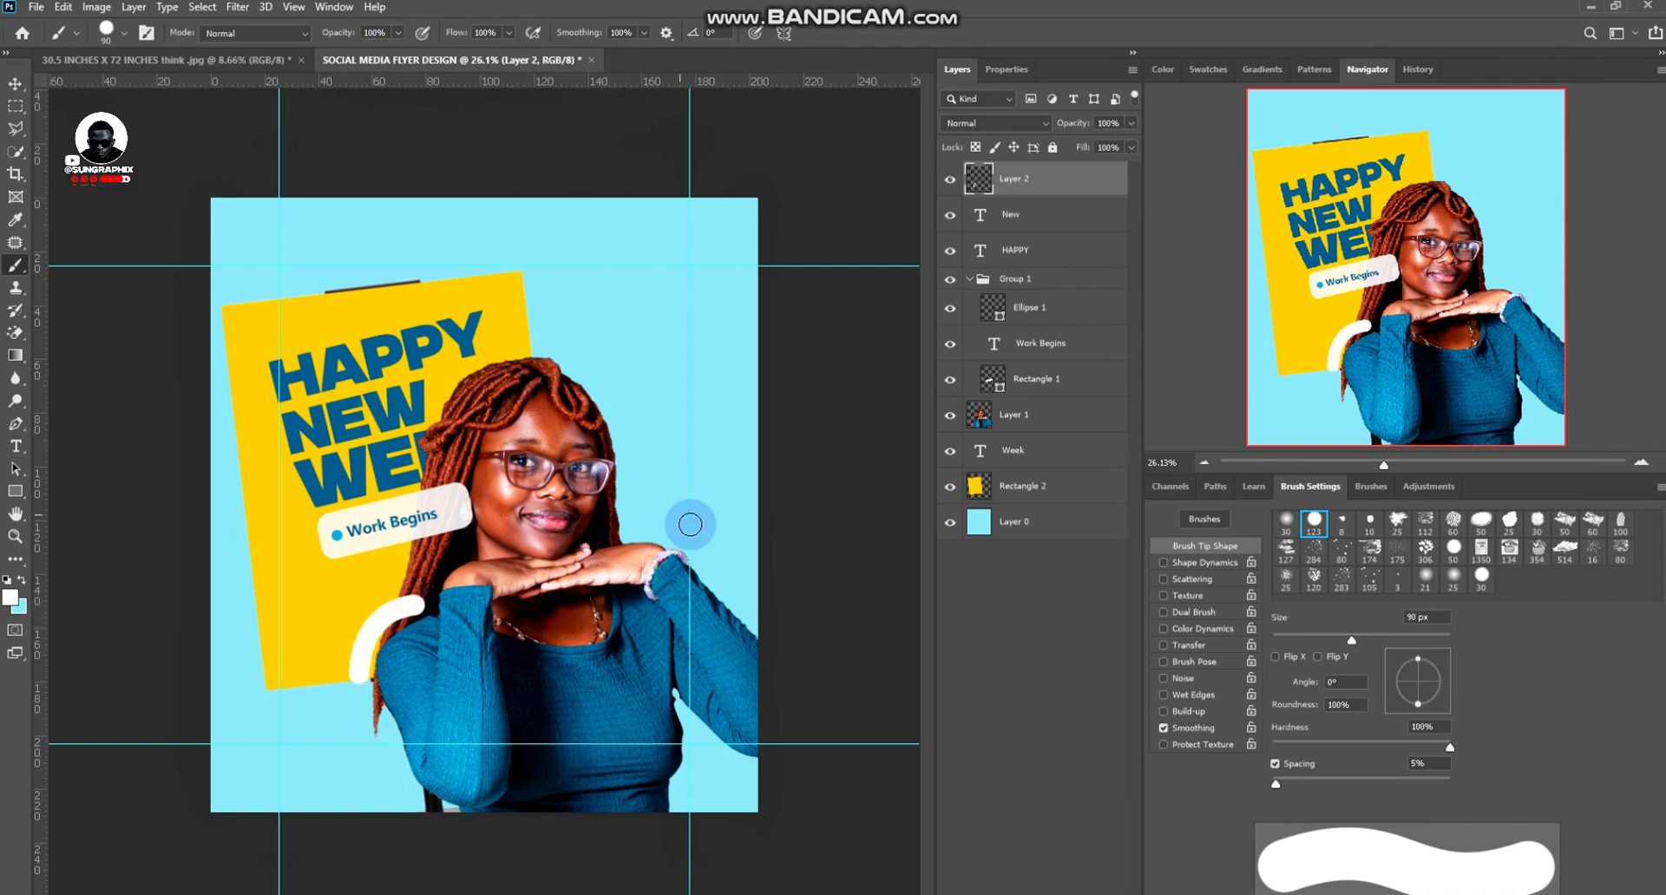
Try to paint a white curl on the left lens of the woman's glasses with a 35 px brush
scroll(701, 511, "down", 2)
scroll(632, 529, "up", 1)
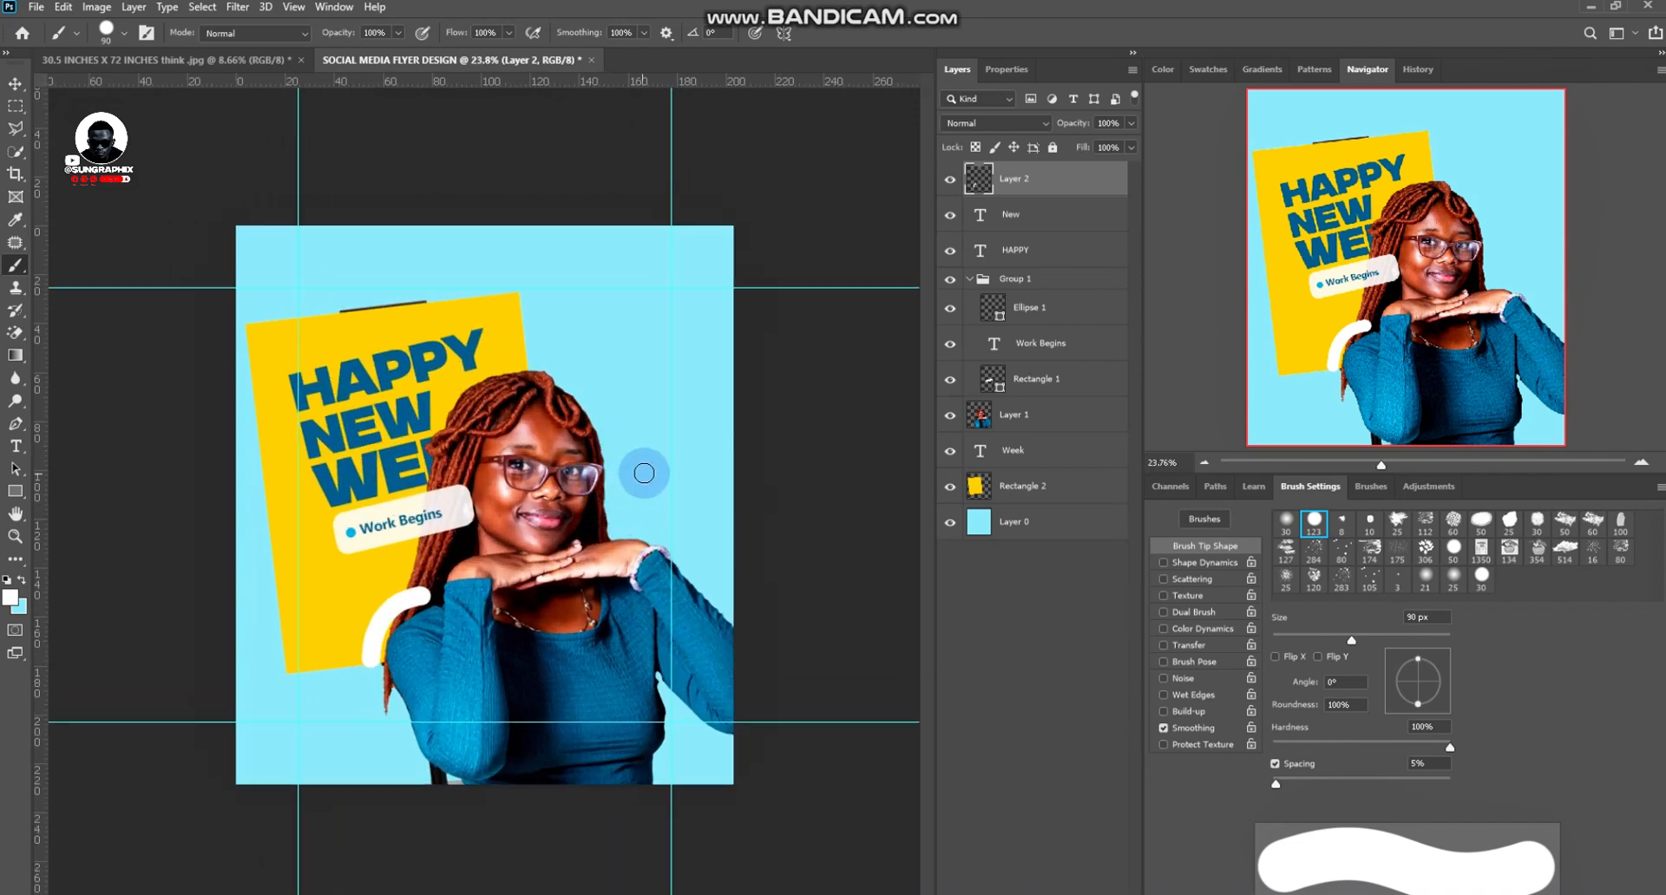
scroll(660, 471, "up", 1)
scroll(648, 475, "down", 1)
scroll(648, 476, "up", 8)
key("bracketleft")
key("bracketleft")
key("bracketleft")
key("bracketleft")
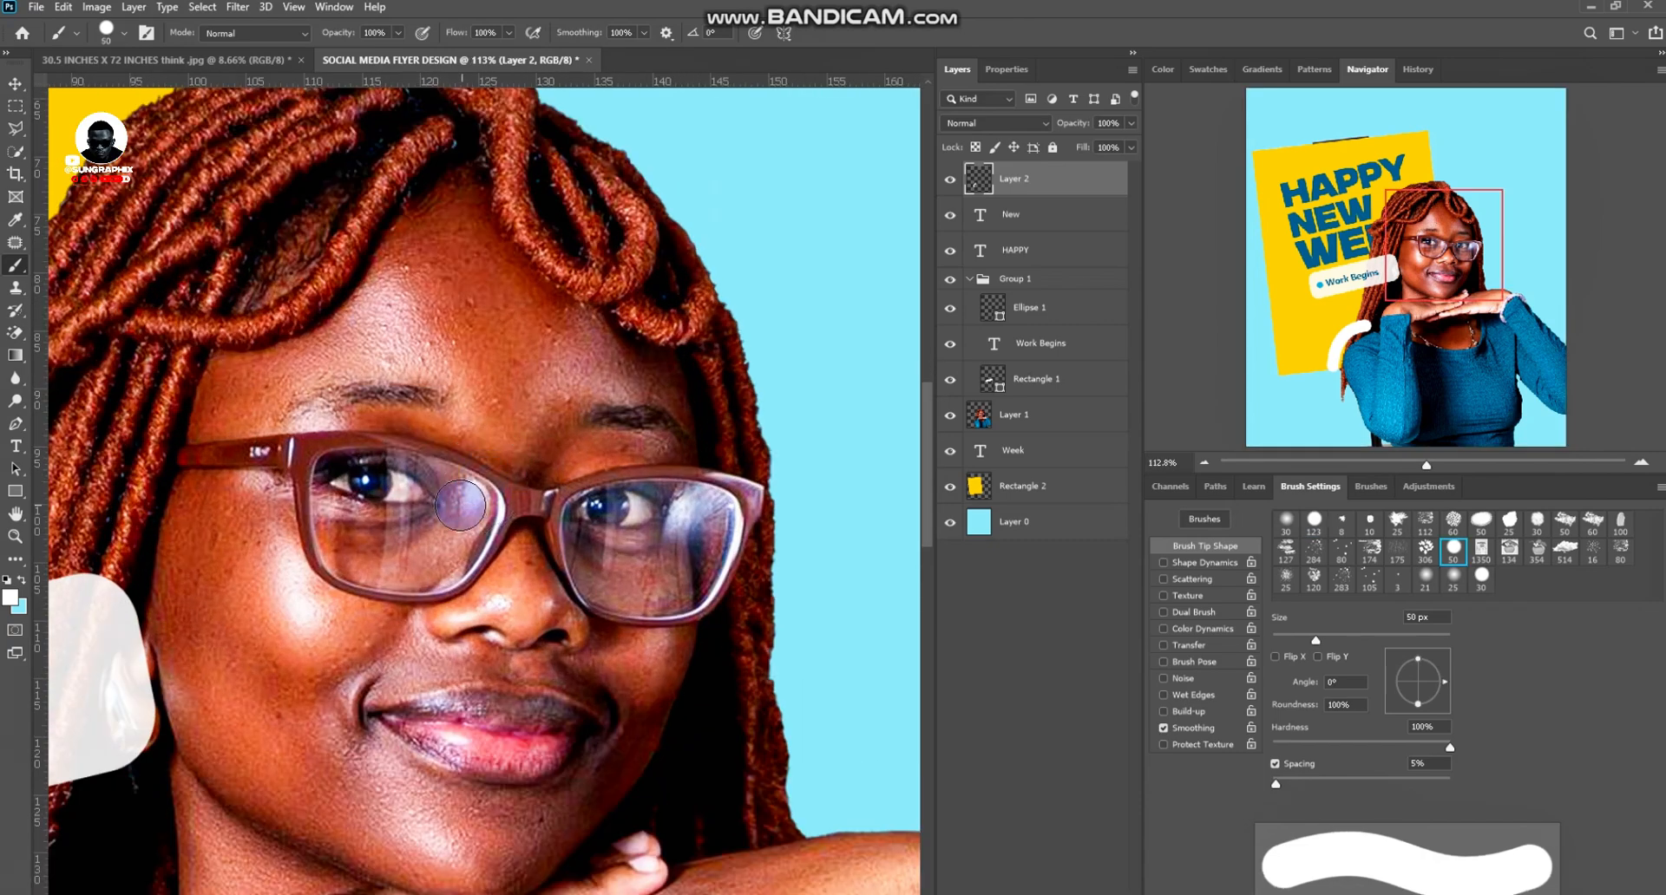
key("bracketleft")
mouse_move(452, 490)
left_mouse_down()
mouse_move(342, 509)
mouse_move(372, 570)
mouse_move(443, 538)
mouse_move(408, 520)
left_mouse_up()
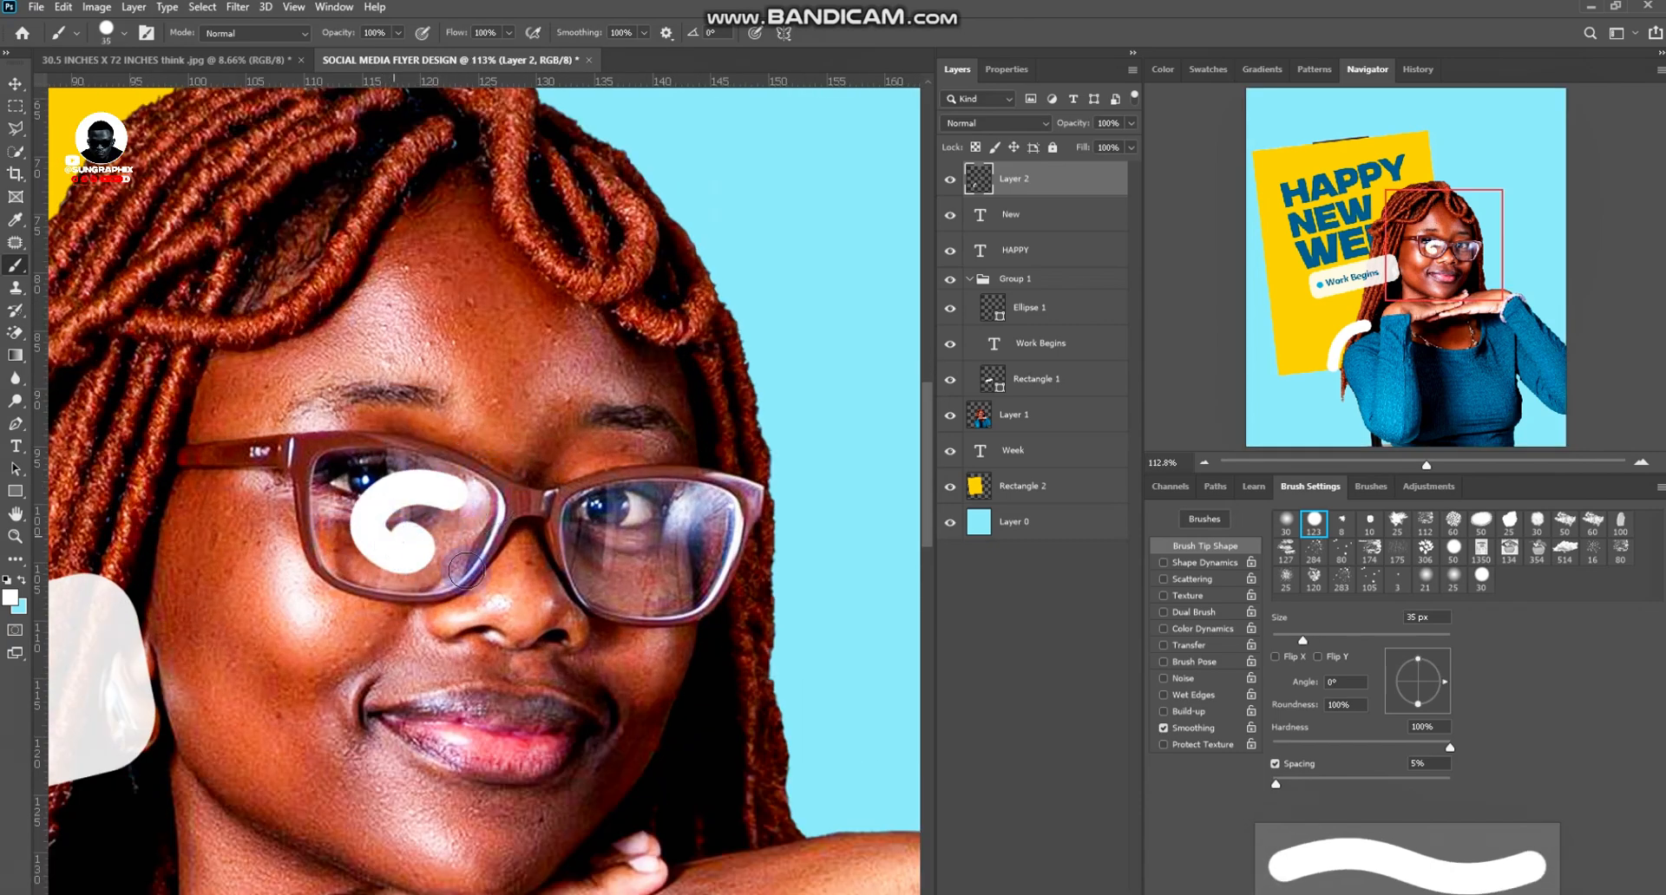
key("ctrl+z")
Paint a thin white highlight along the outer edge of the glasses' right lens with a 10 px brush
scroll(590, 594, "down", 3)
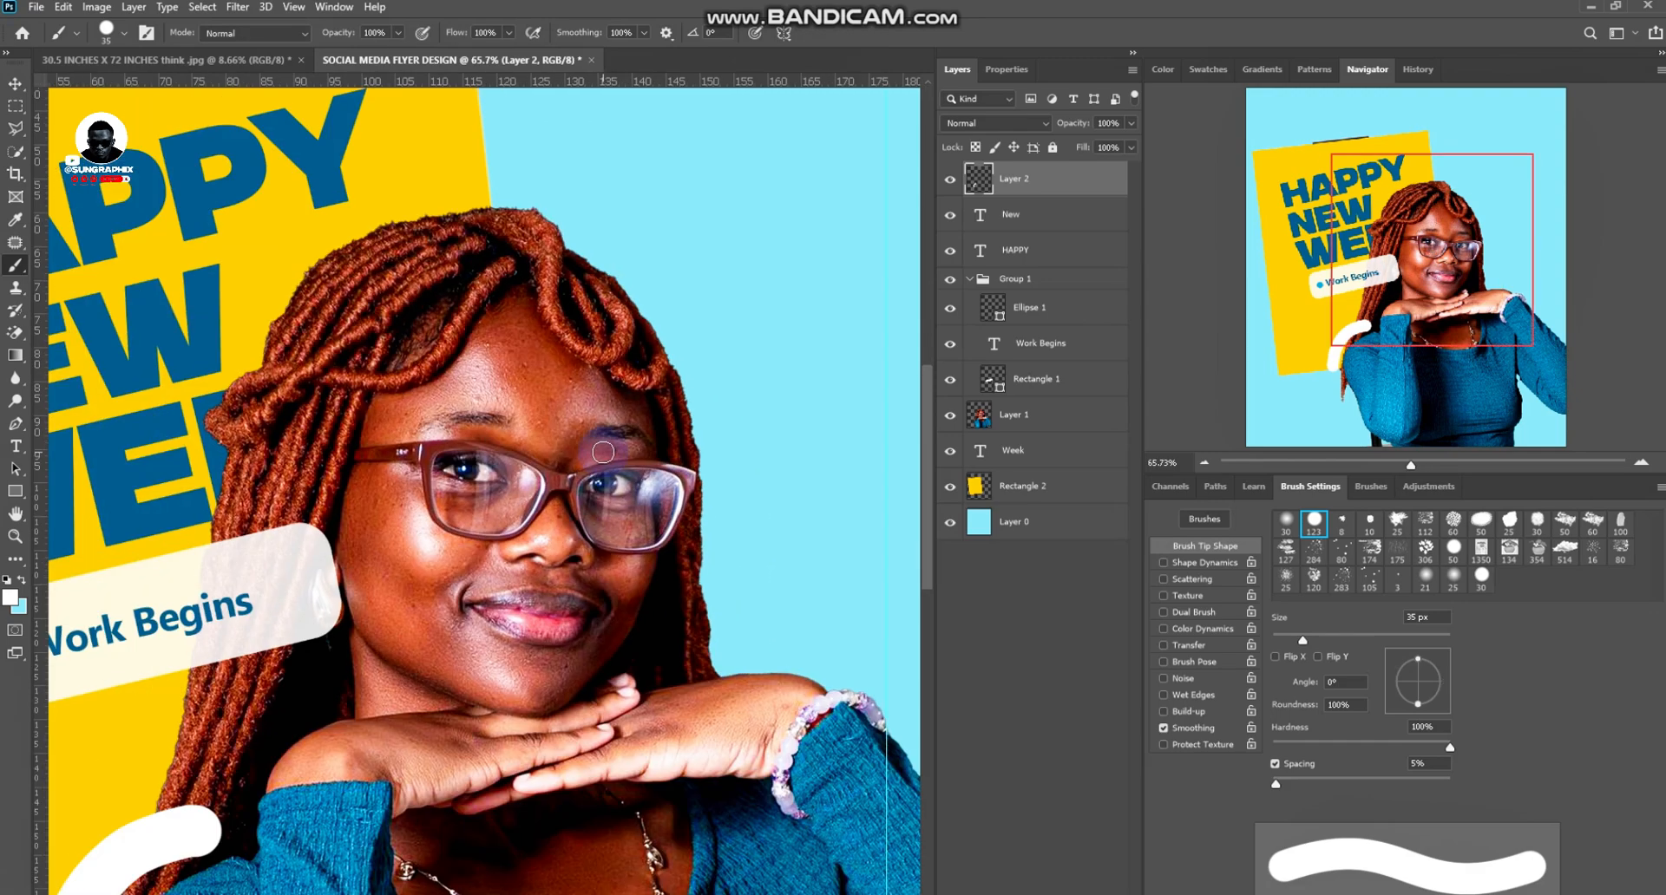
scroll(734, 470, "up", 5)
key("bracketleft")
key("bracketleft")
key("bracketleft")
key("bracketleft")
mouse_move(734, 470)
left_mouse_down()
mouse_move(746, 555)
mouse_move(655, 681)
left_mouse_up()
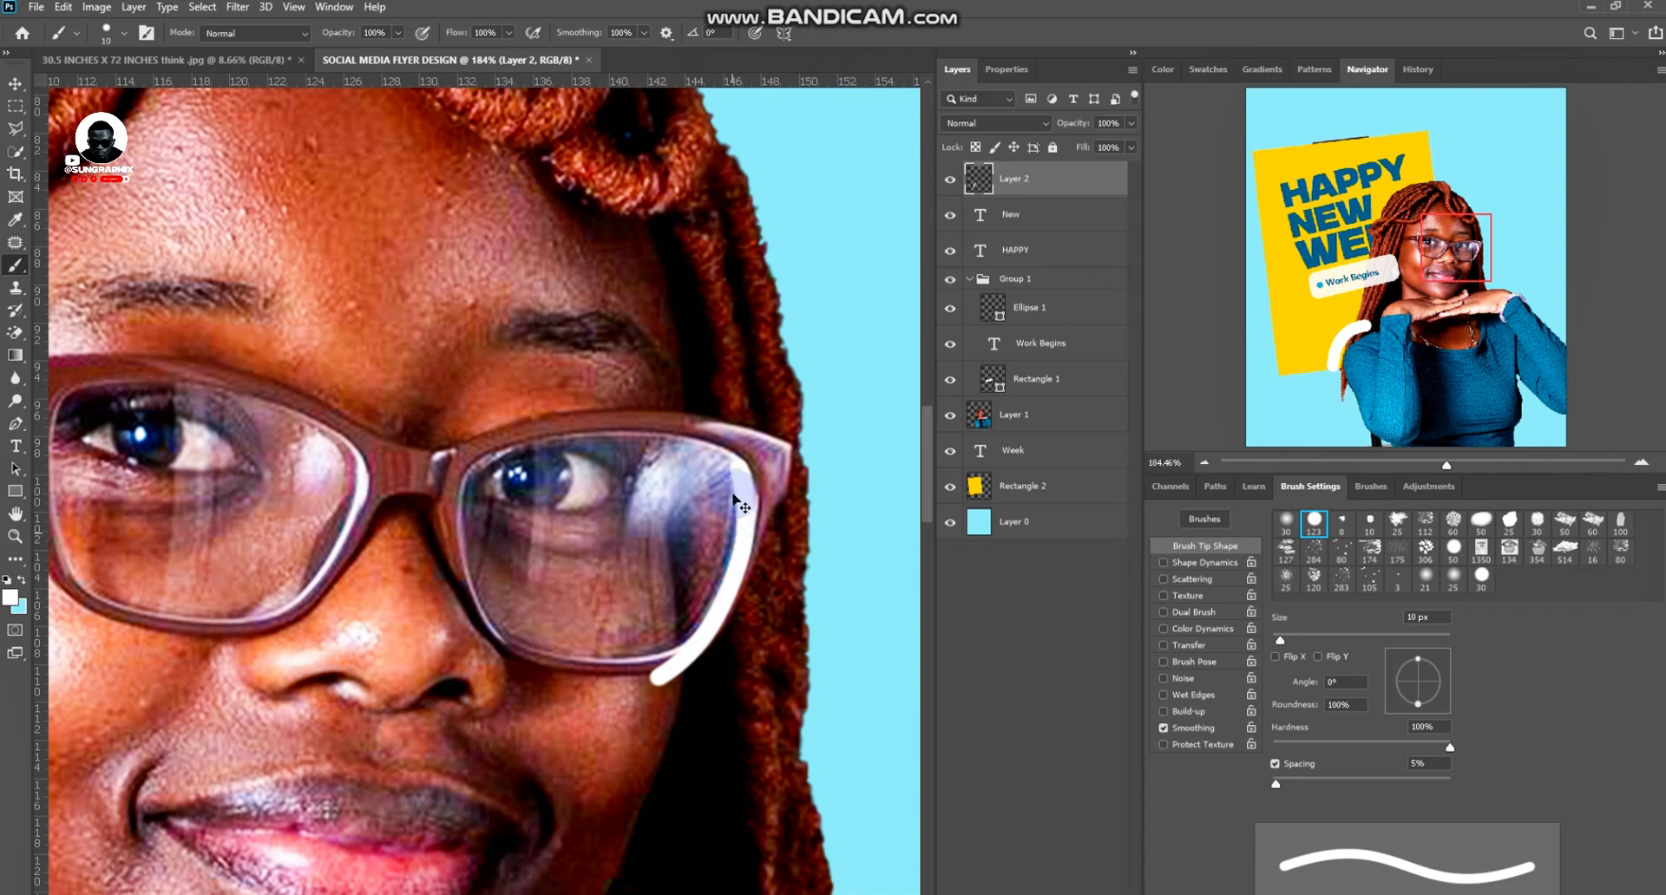
key("ctrl+z")
mouse_move(733, 453)
left_mouse_down()
mouse_move(750, 555)
mouse_move(664, 653)
left_mouse_up()
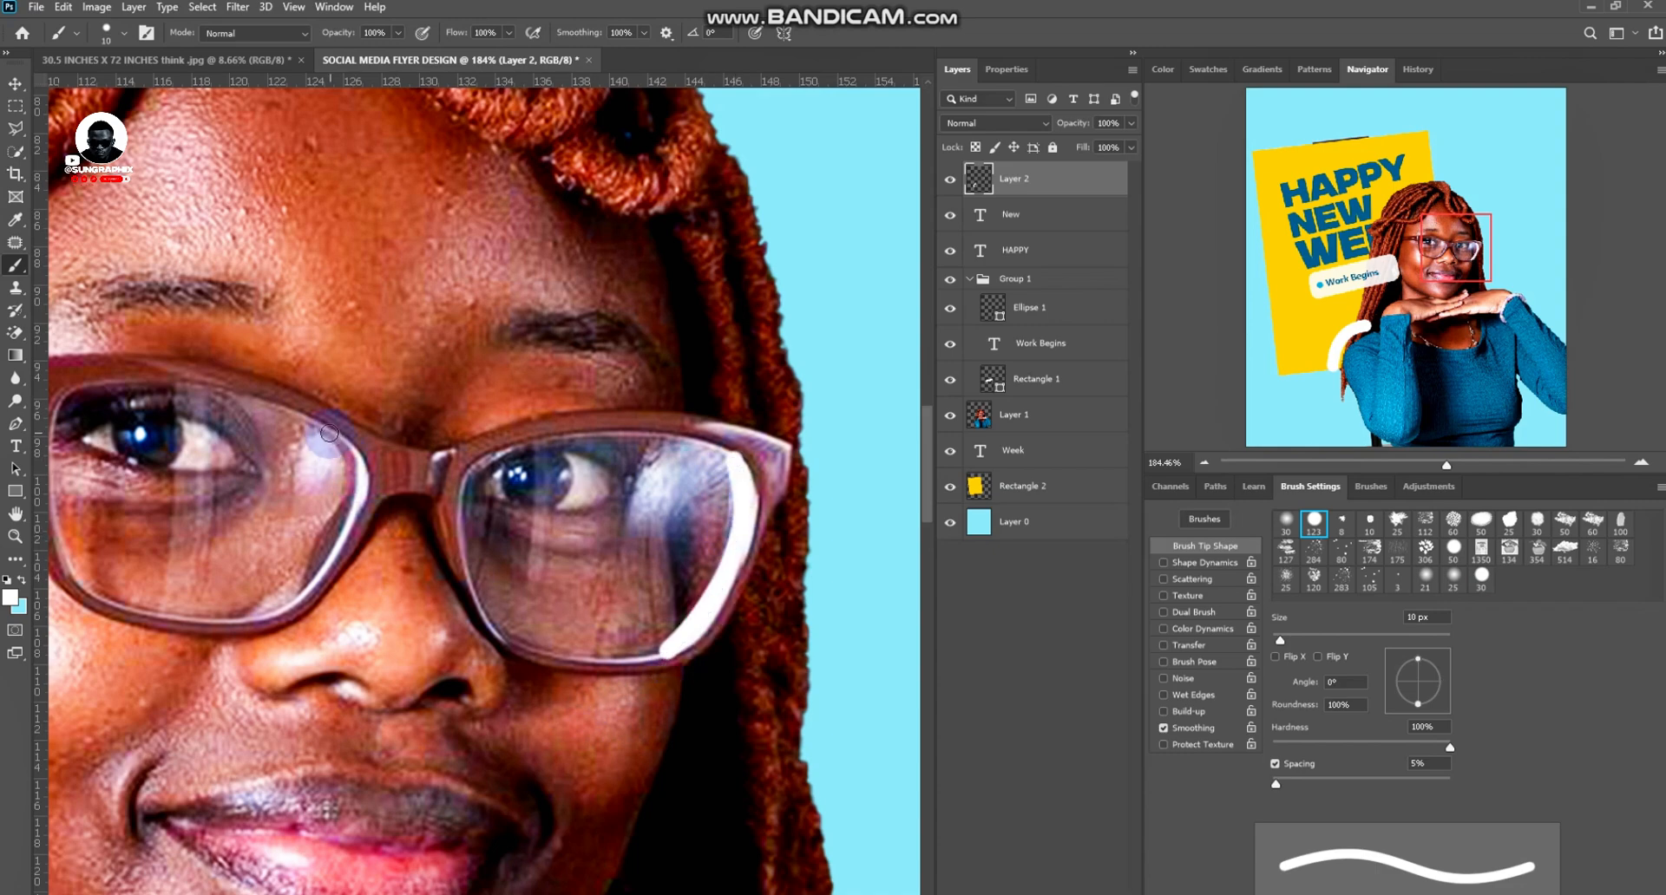
scroll(616, 430, "down", 10)
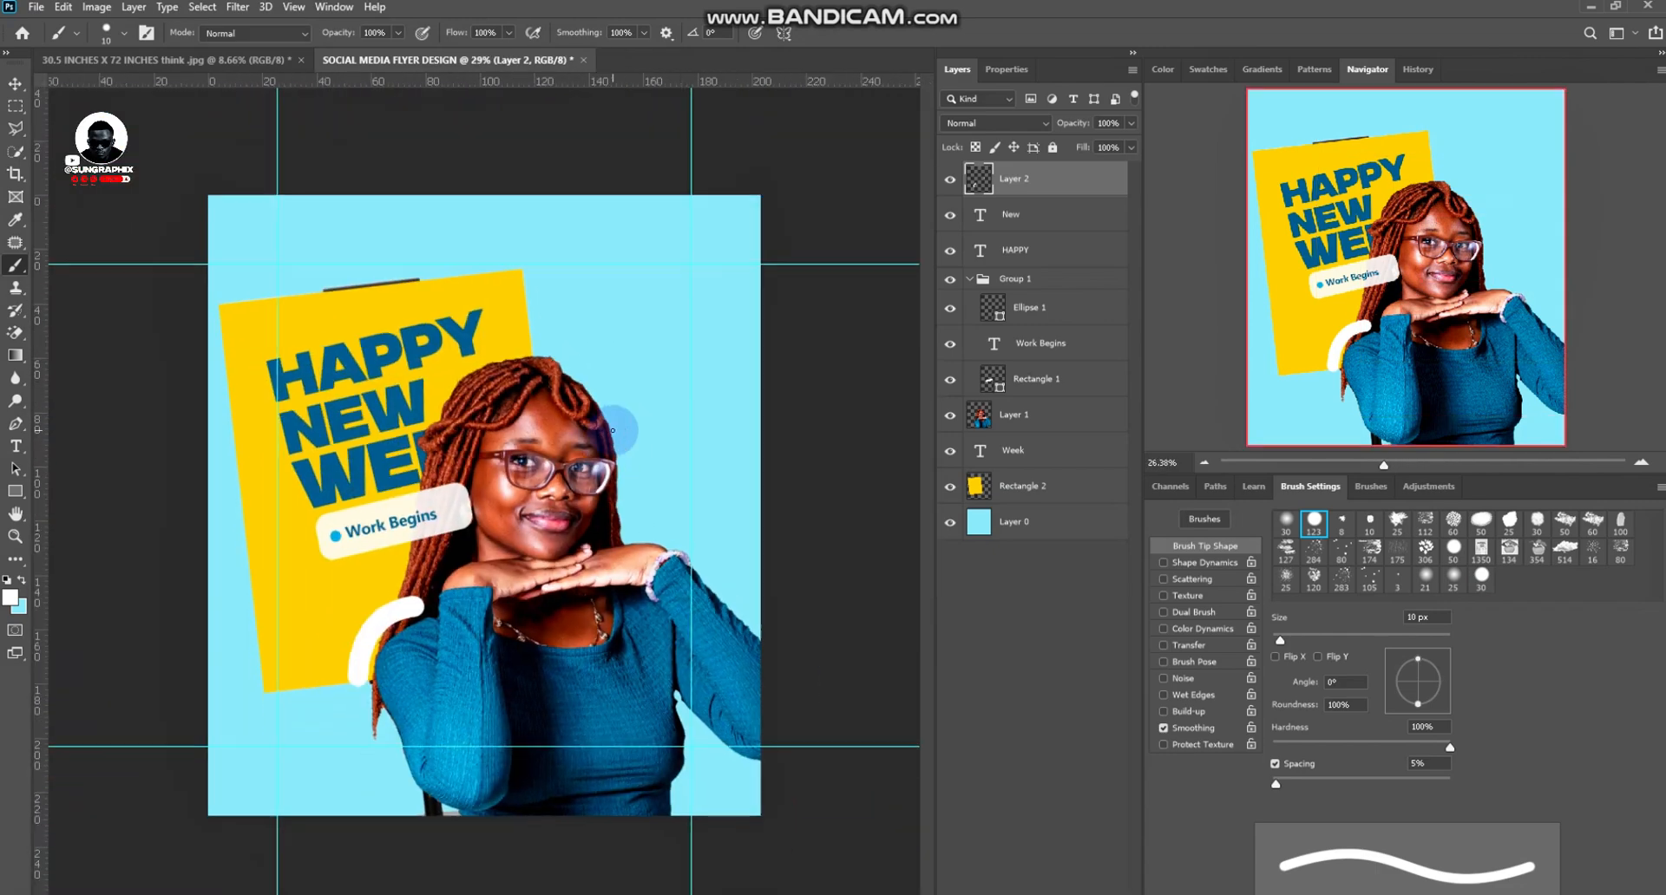
scroll(616, 429, "up", 3)
scroll(607, 430, "down", 1)
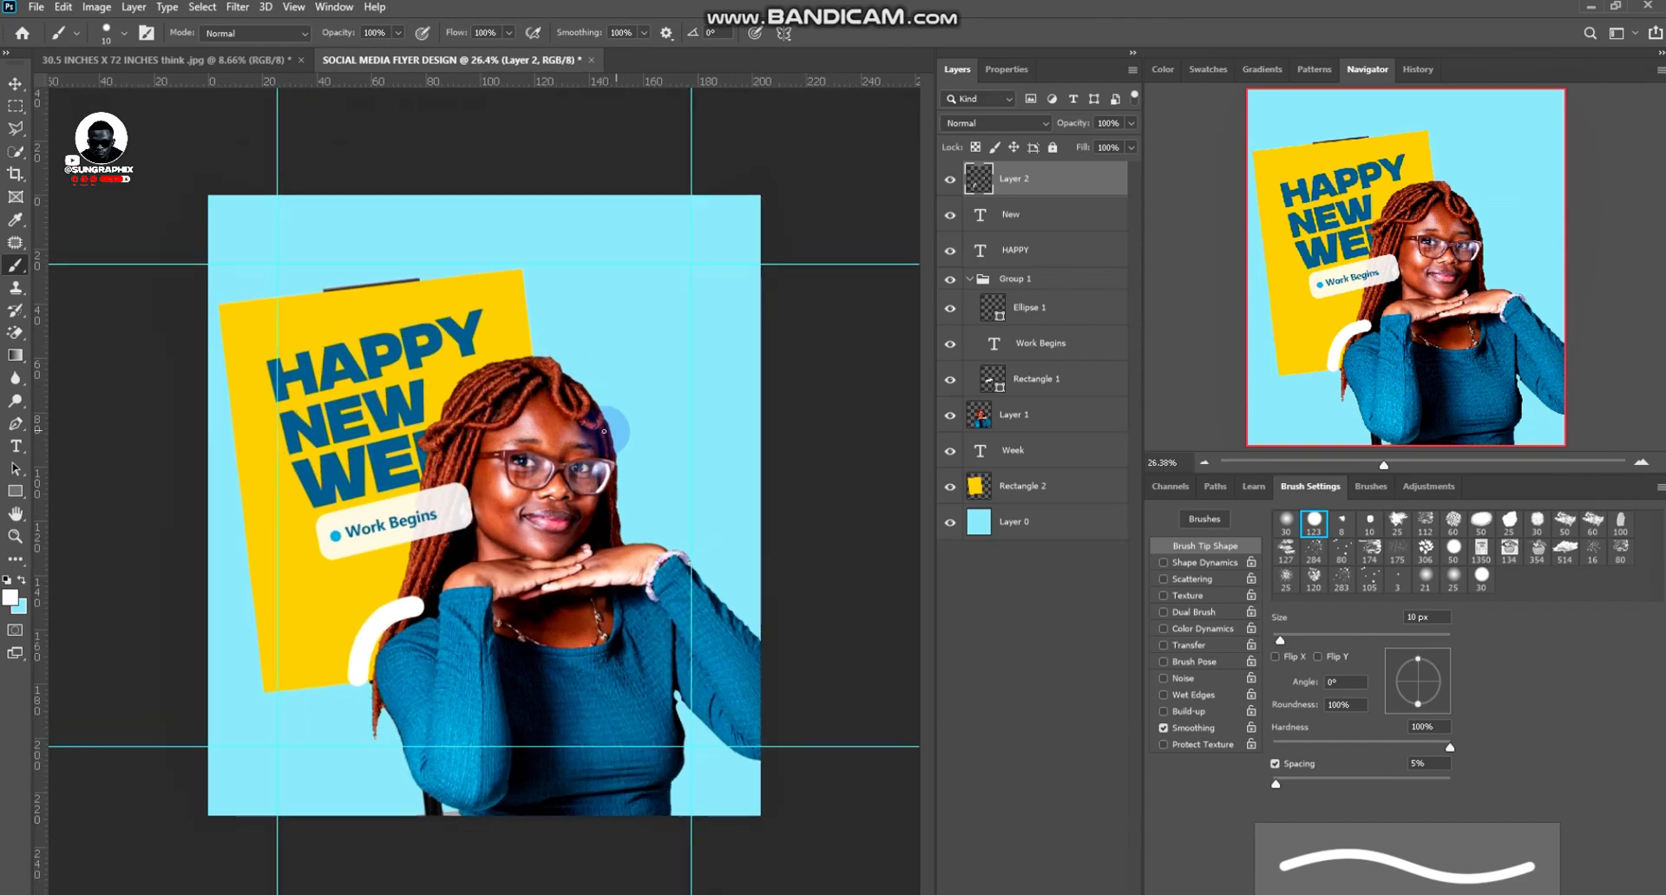
Place the blue scribble-pattern image from the Downloads folder into the flyer and enlarge it to cover the whole canvas
left_click(15, 84)
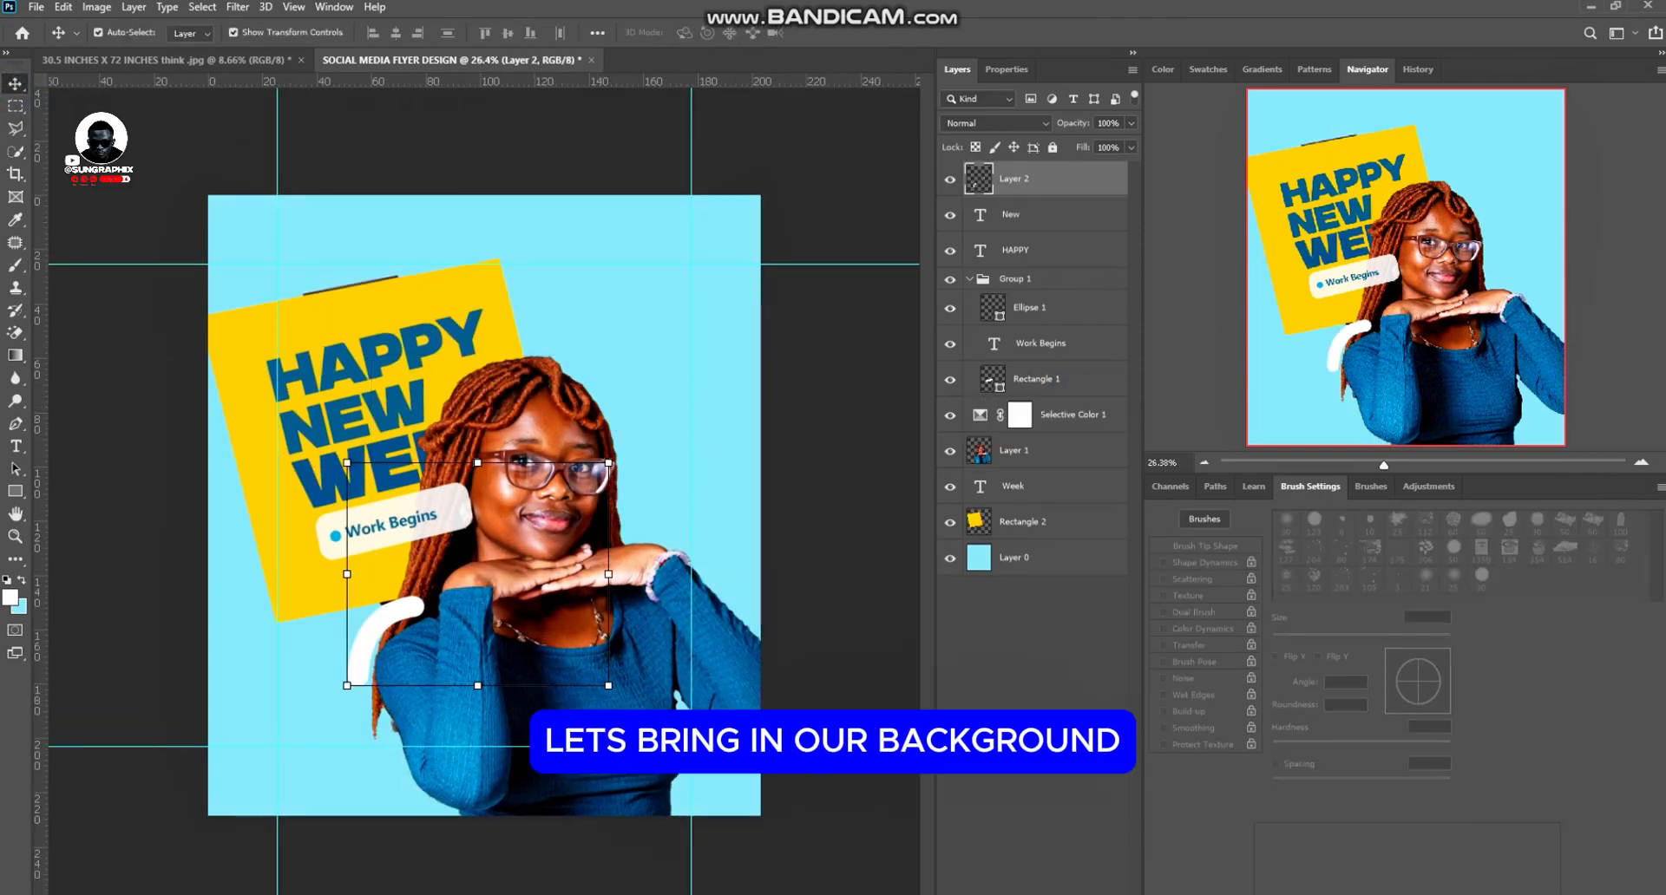
left_click(353, 832)
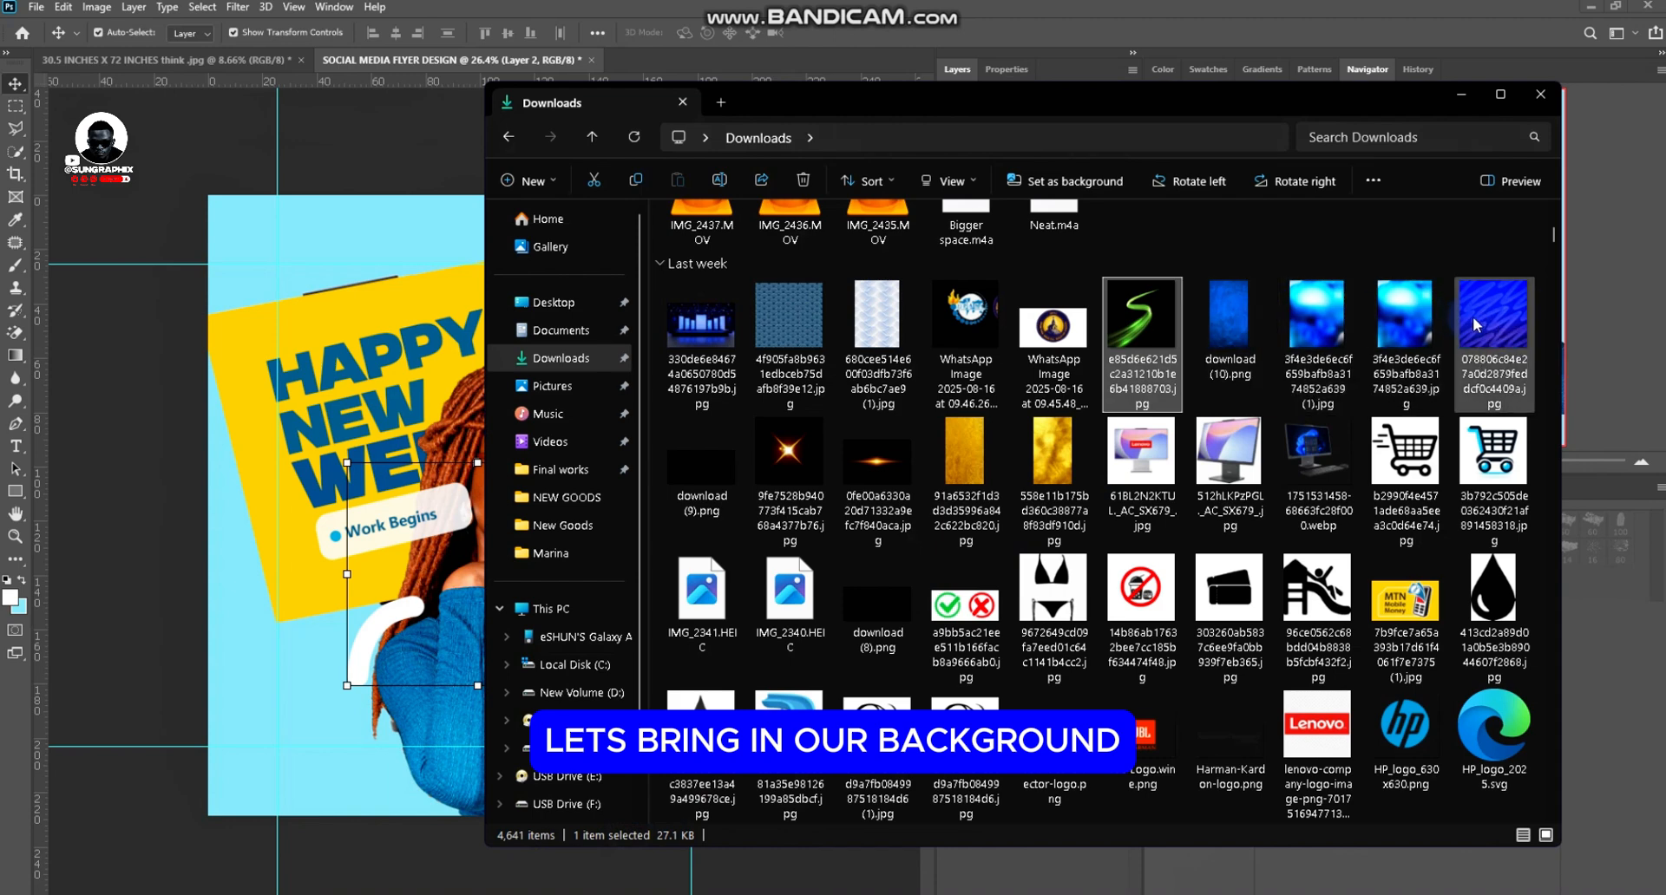
left_click_drag(1486, 323, 271, 753)
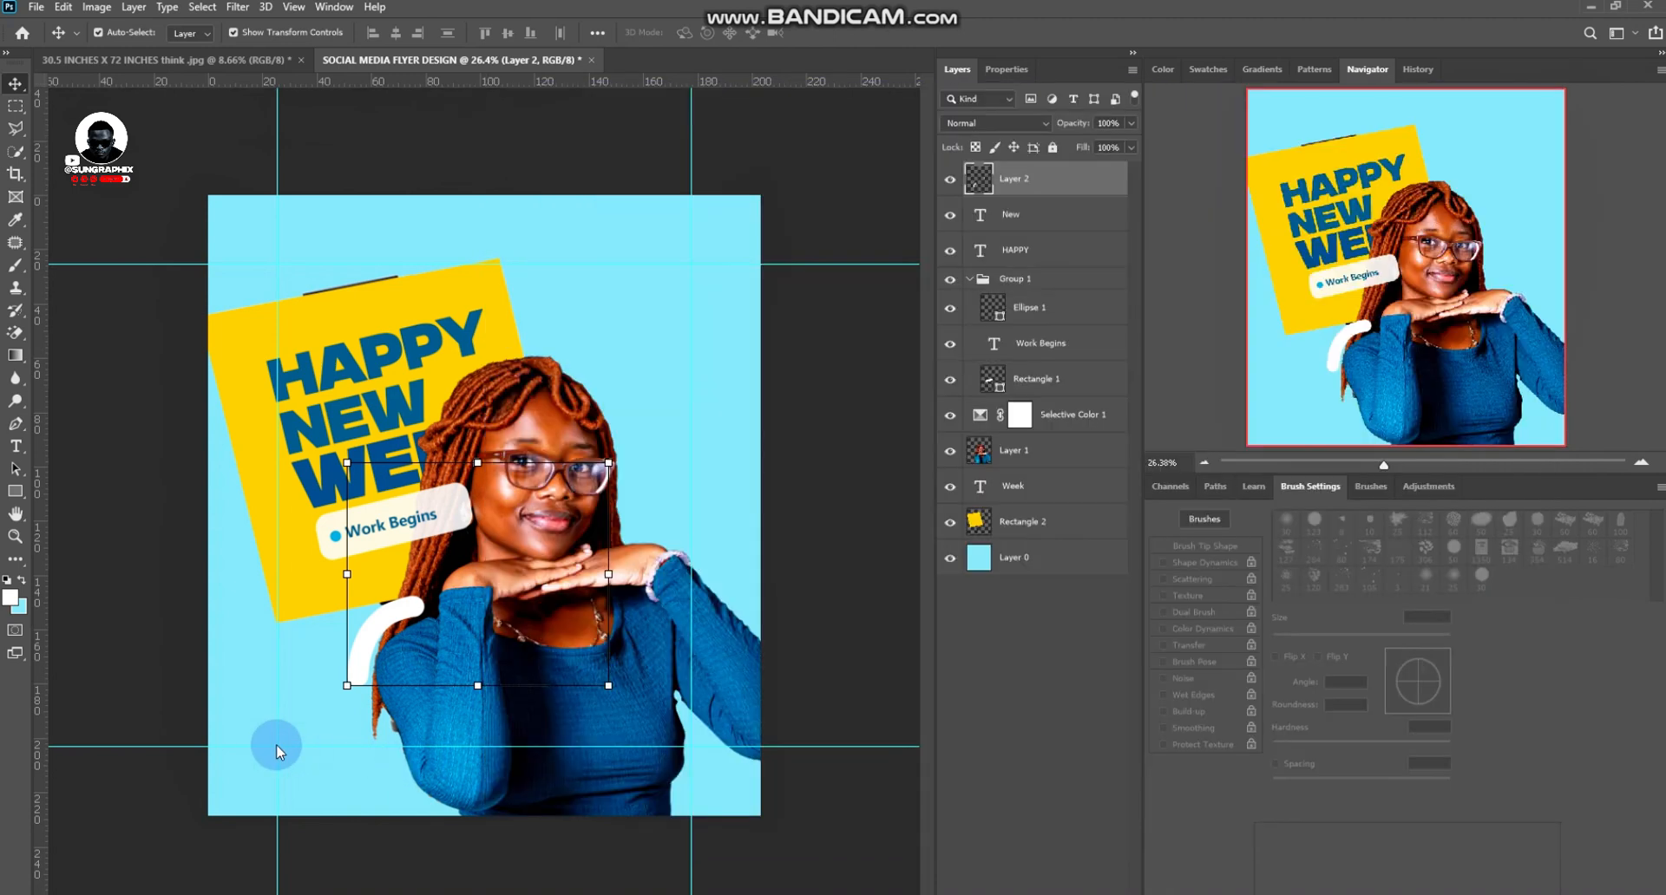
left_click_drag(484, 781, 483, 861)
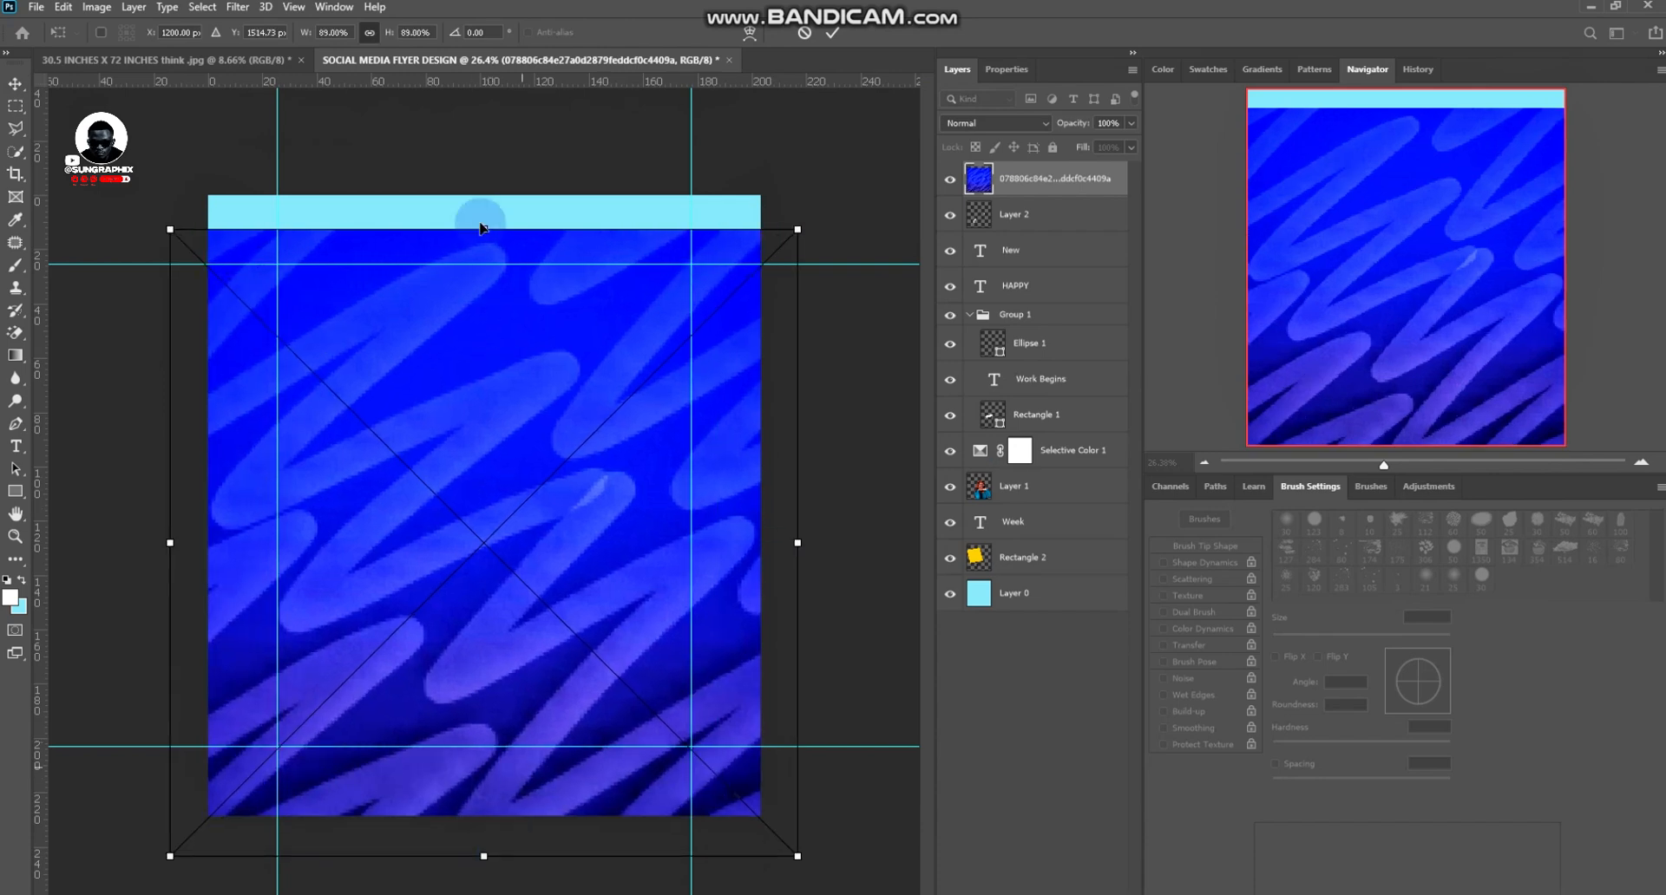
left_click_drag(483, 215, 488, 180)
Move the blue texture layer between Layer 0 and the yellow rectangle, and leave its blend mode at Normal after previewing others
left_click(1078, 178)
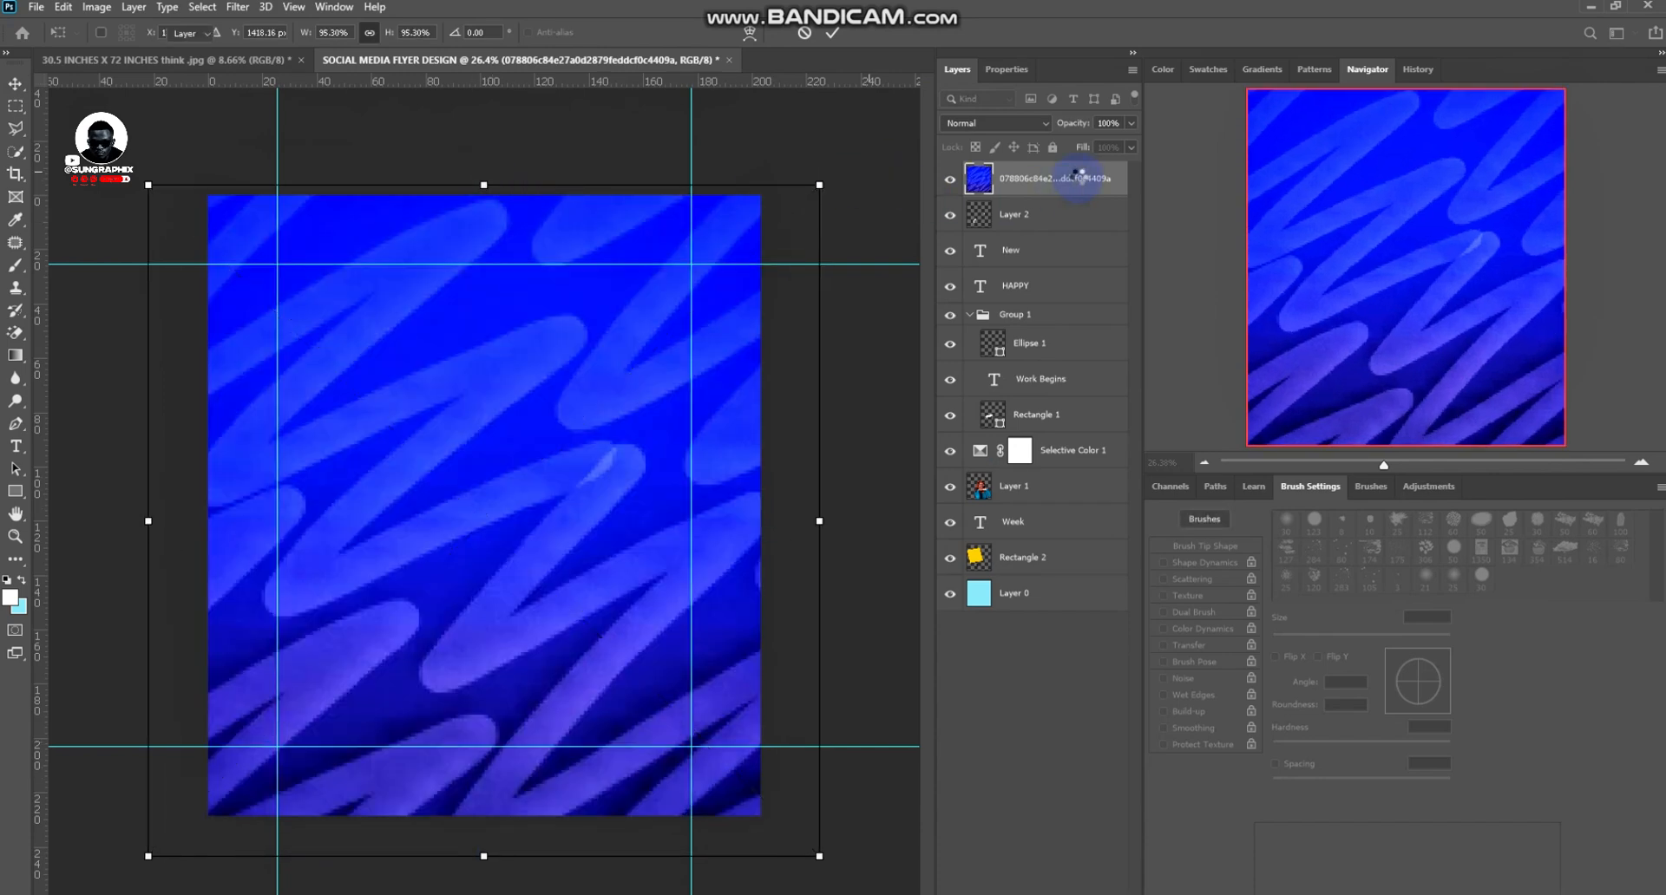
left_click_drag(1082, 575, 1082, 576)
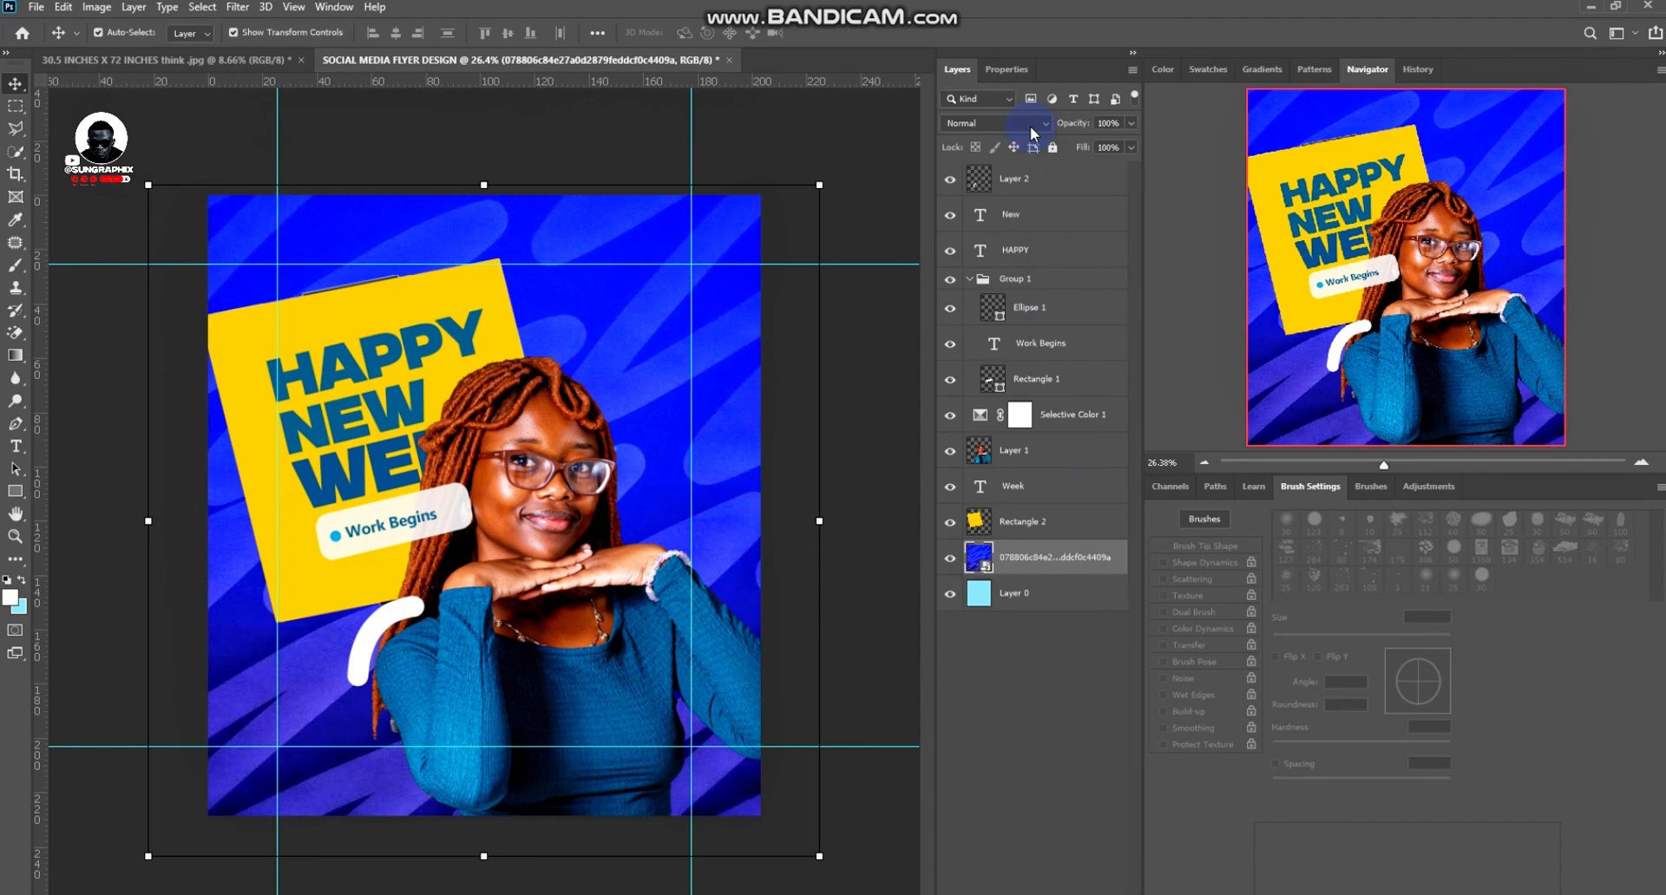
left_click(1031, 127)
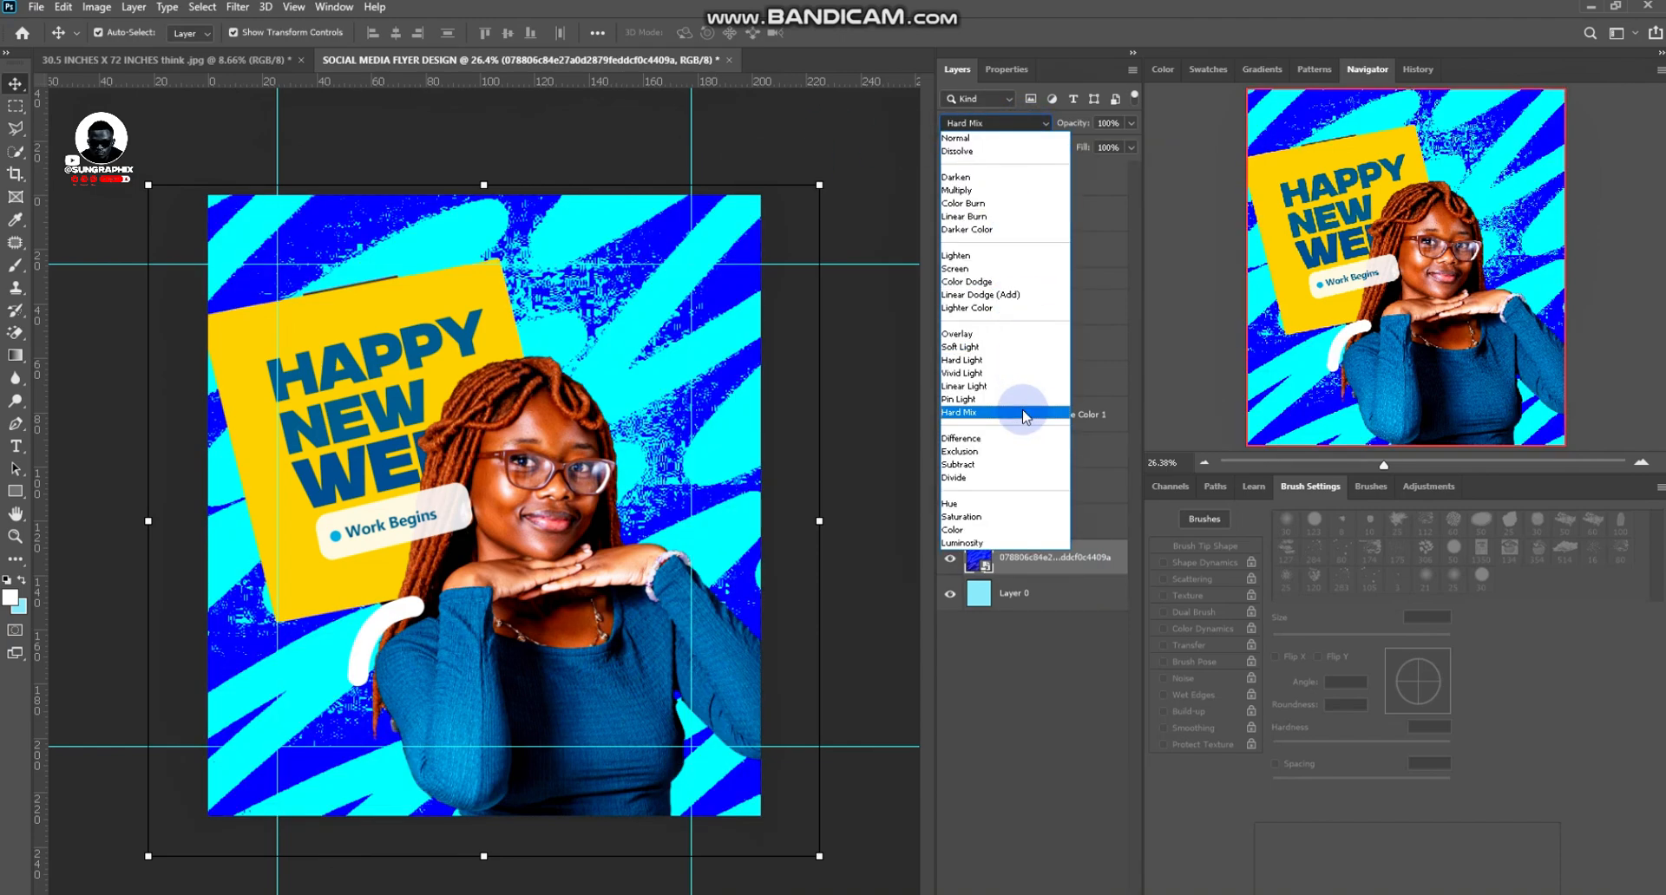
left_click(995, 139)
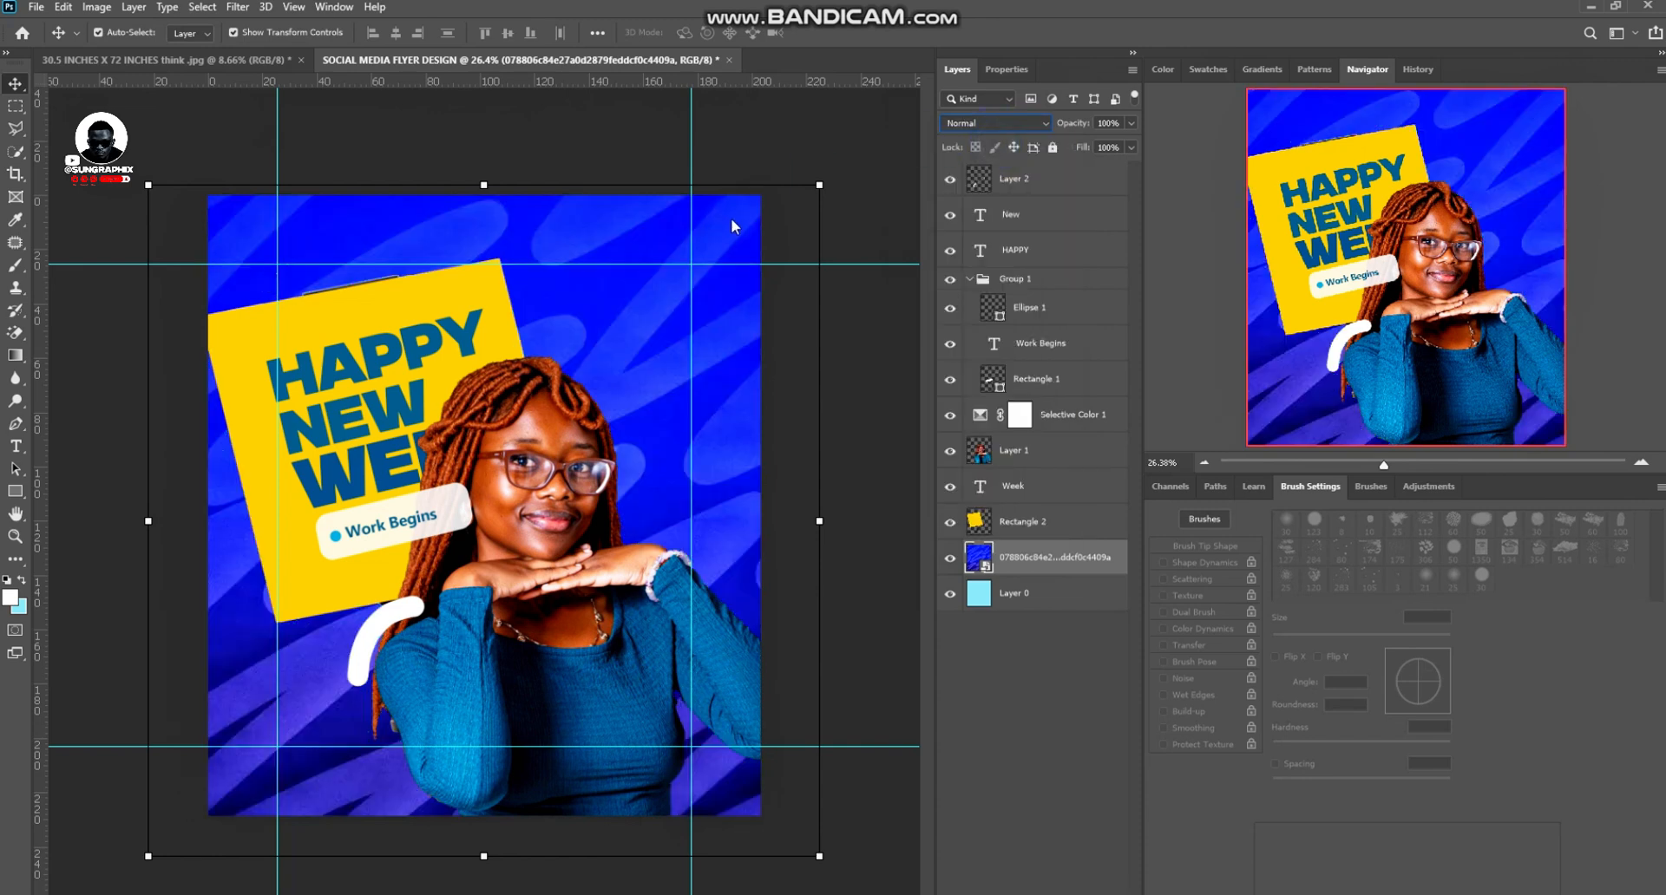
left_click(819, 149)
Recolor the word NEW on the yellow sign with a vivid blue matching the background texture
left_click(416, 407)
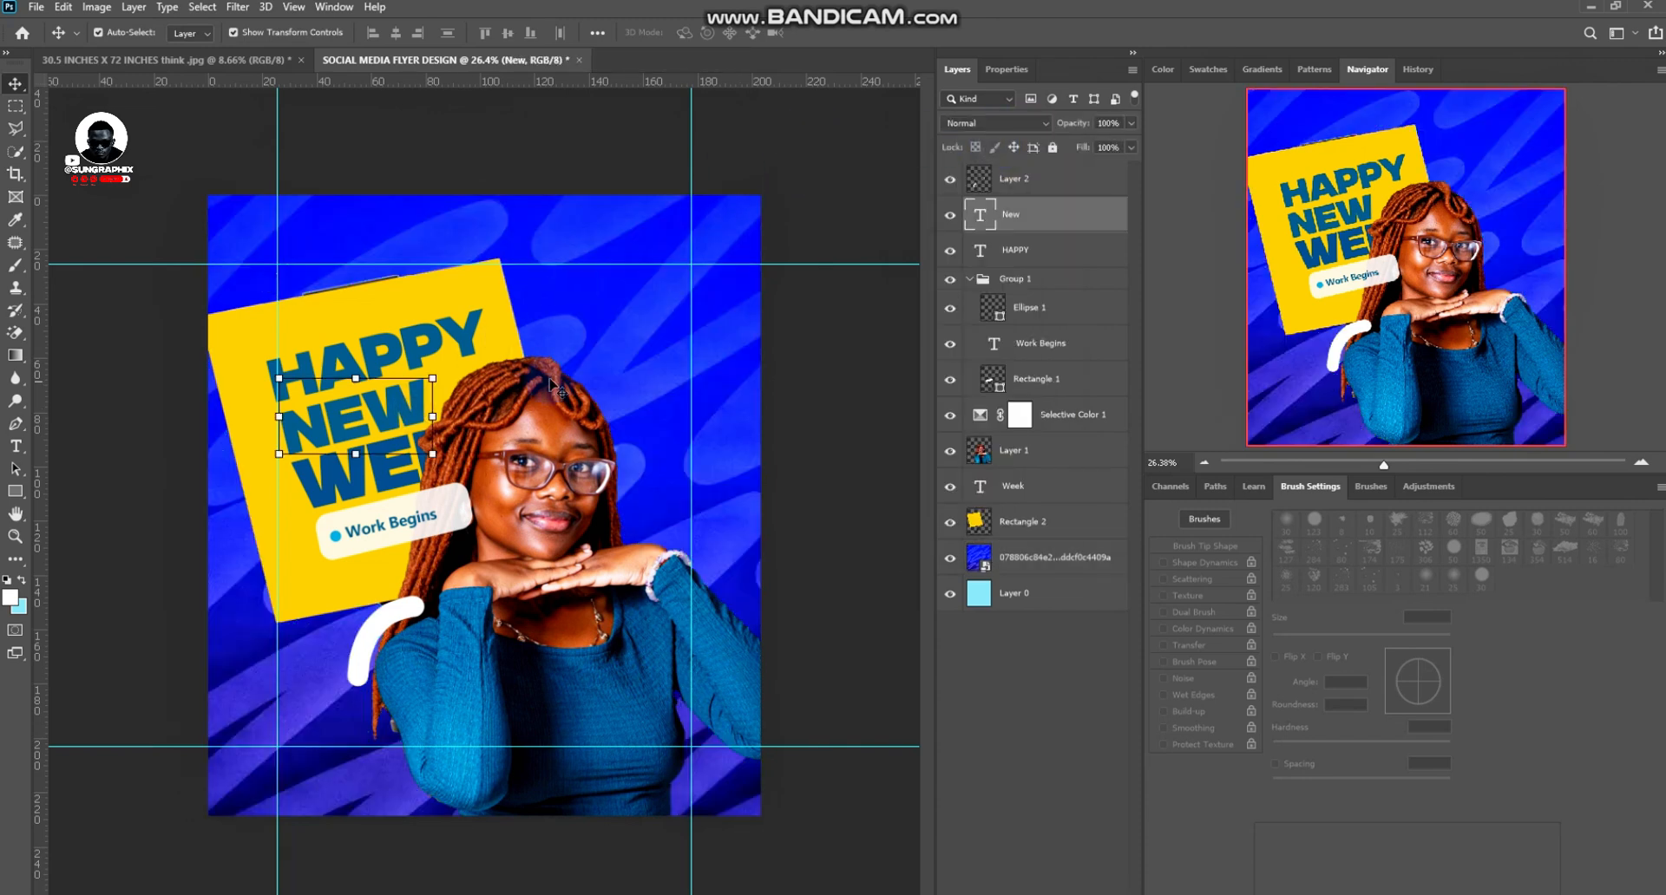
left_click(1001, 75)
left_click(1076, 334)
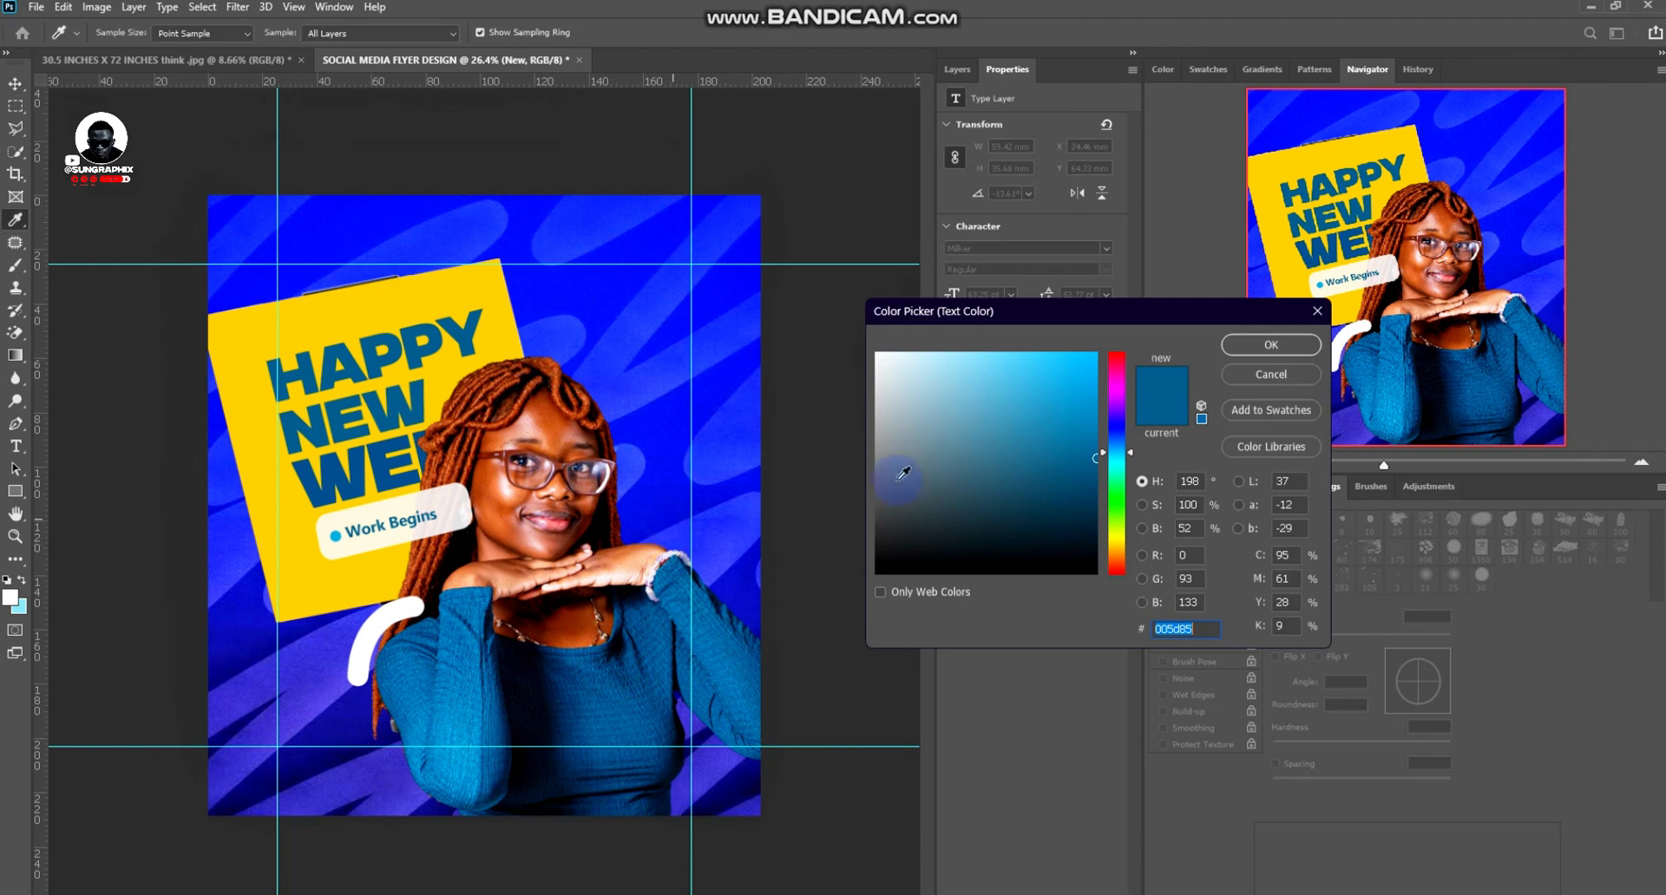
left_click(1271, 344)
left_click(805, 353)
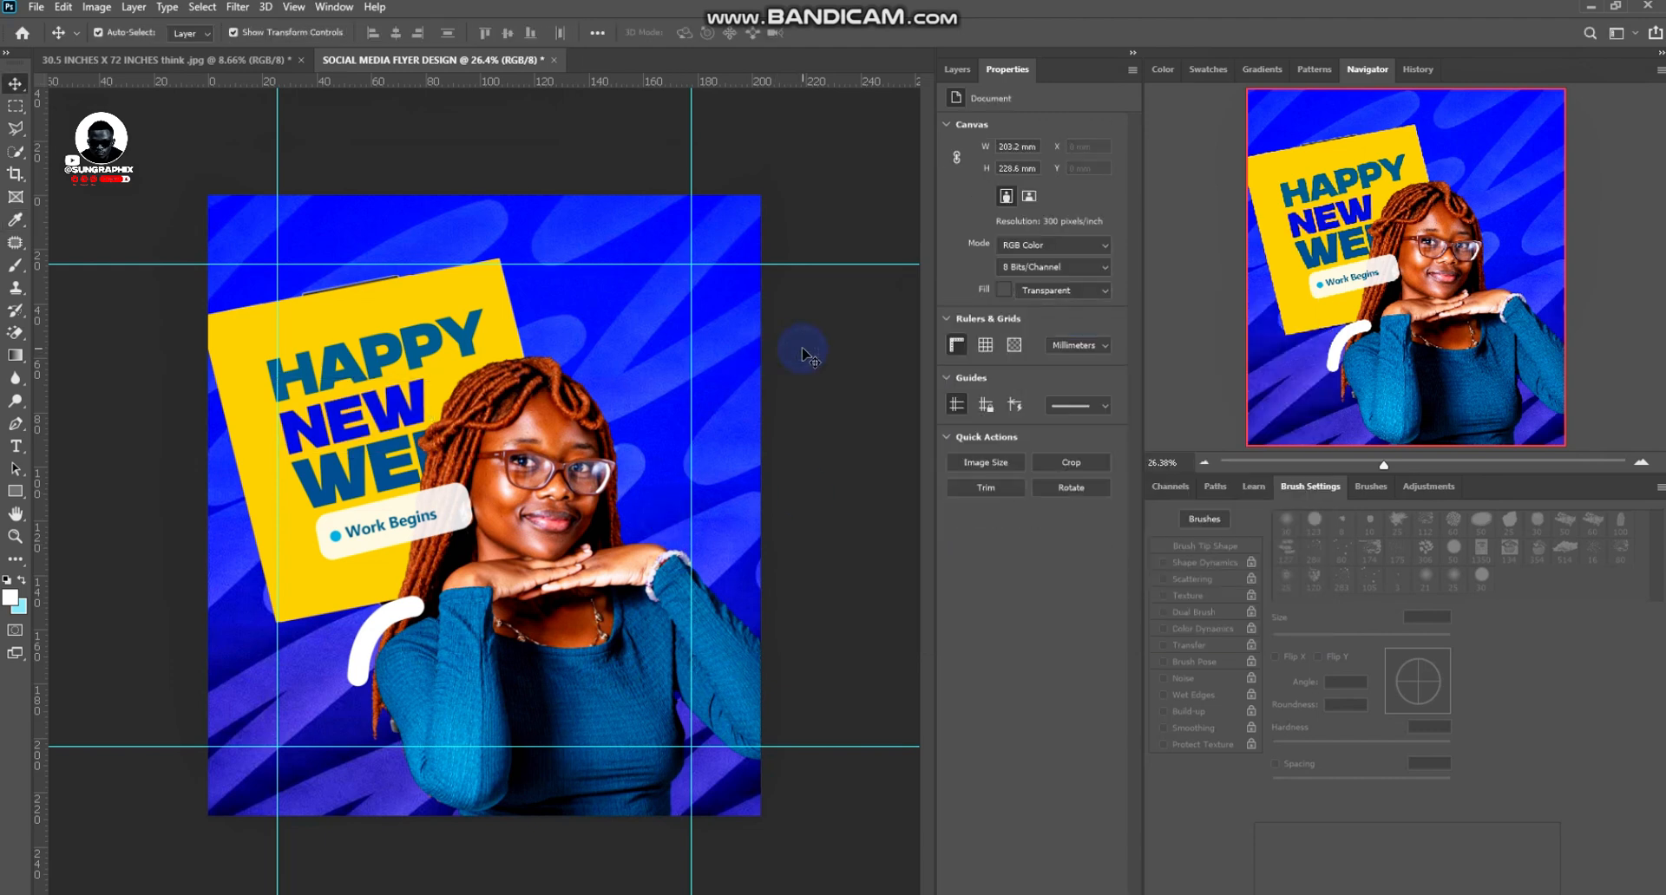
Recolor the word WEEK on the yellow sign with the deep blue 1016b7
left_click(326, 471)
left_click(1102, 339)
left_click(658, 434)
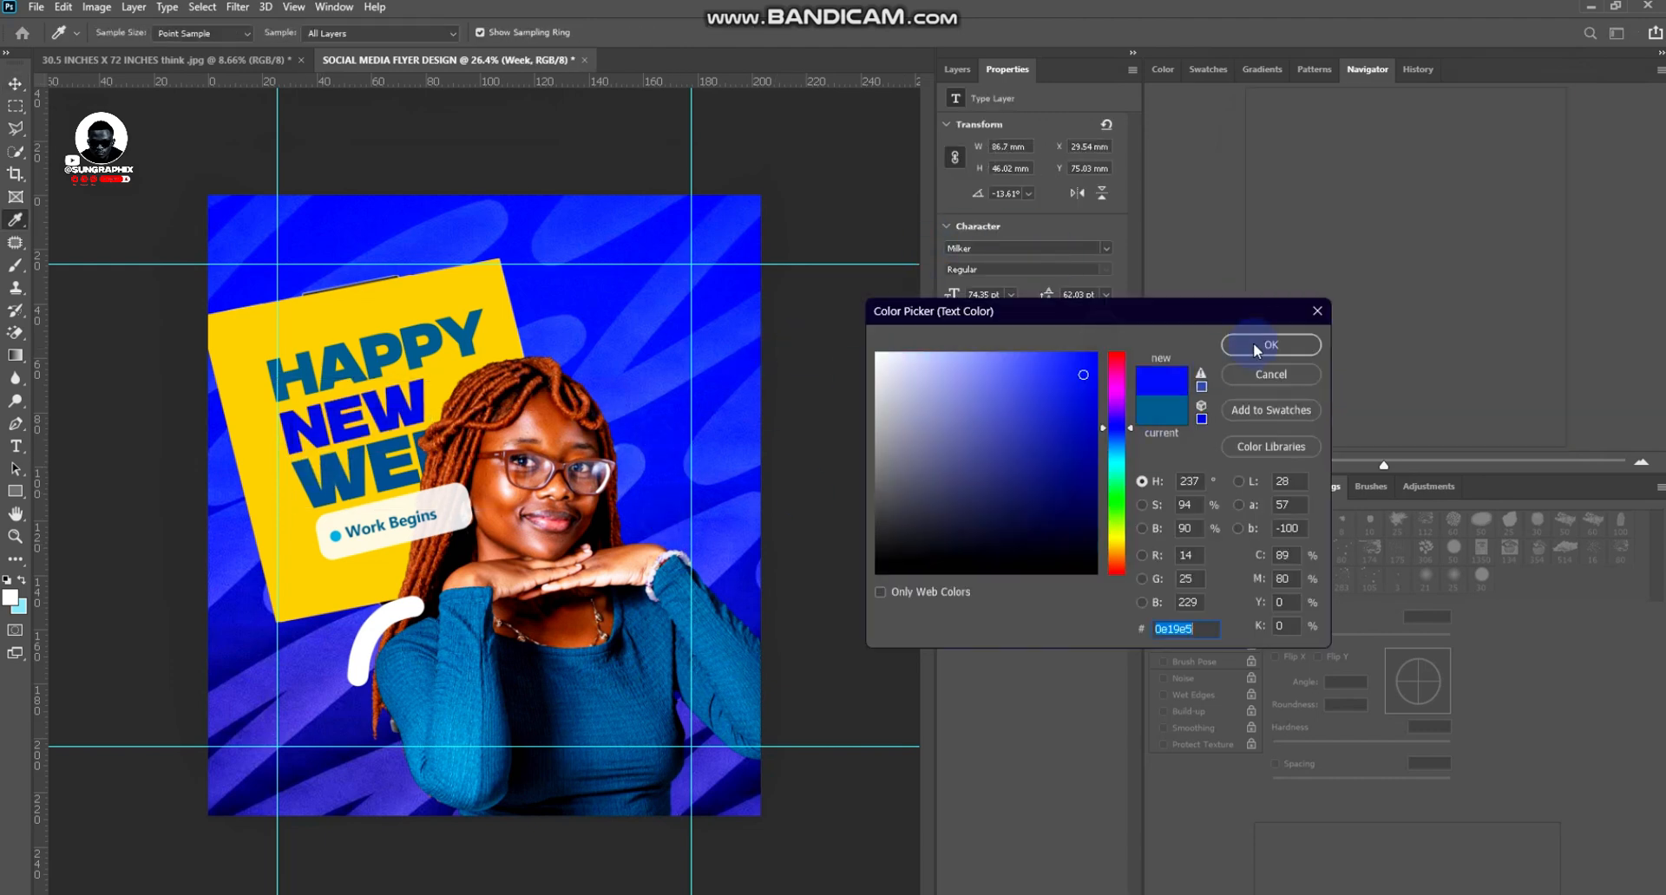
left_click(1252, 342)
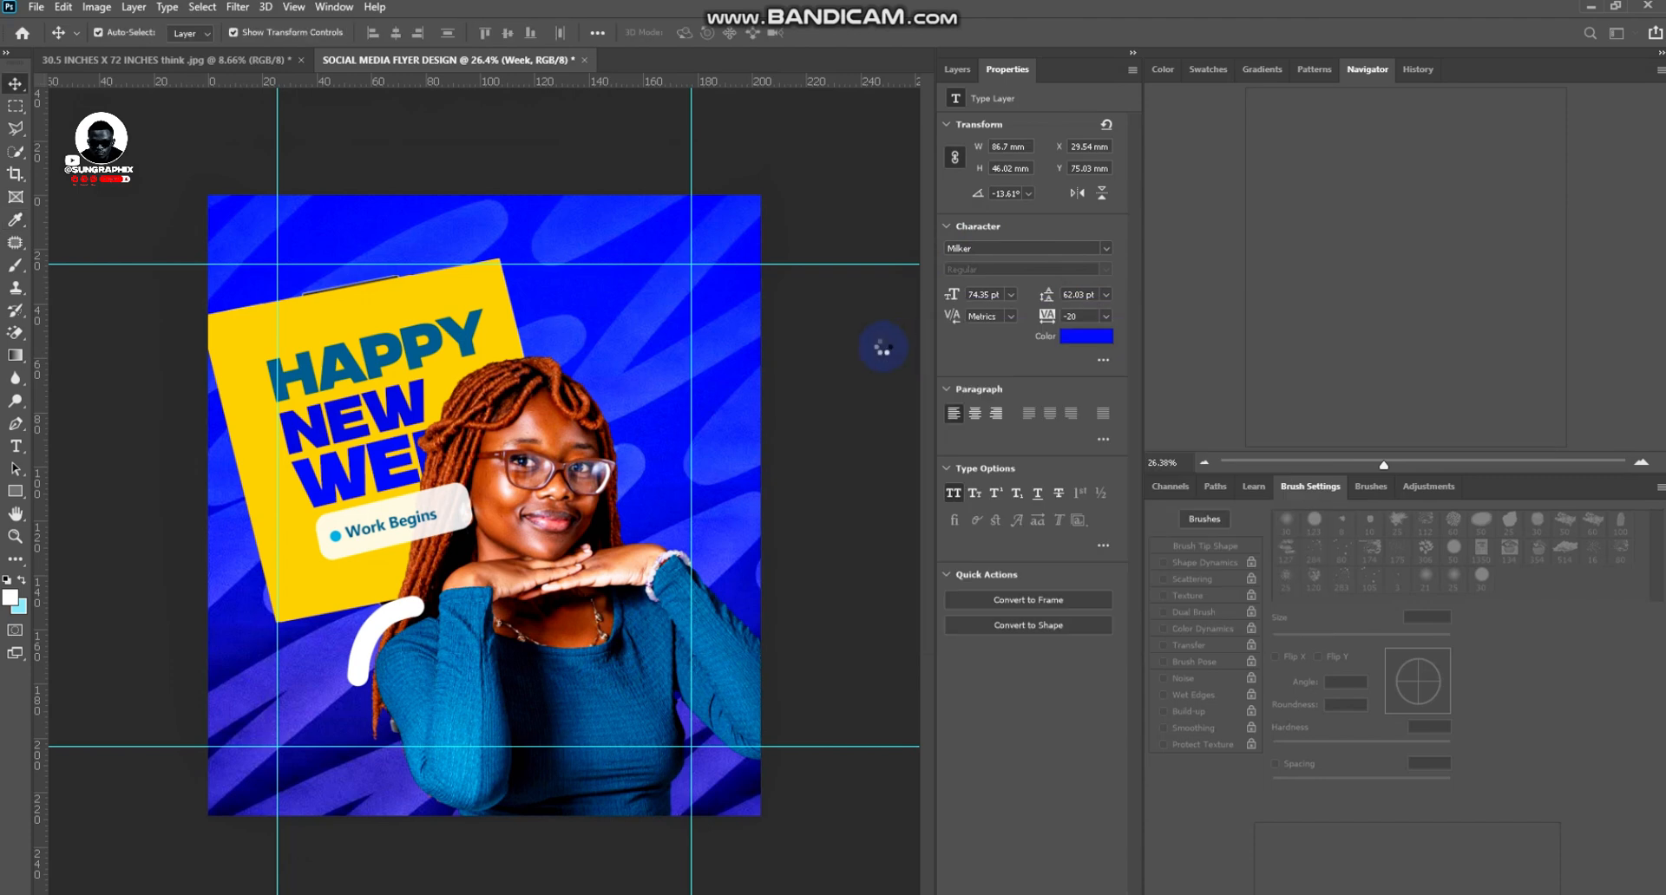
left_click(1095, 343)
left_click(1238, 349)
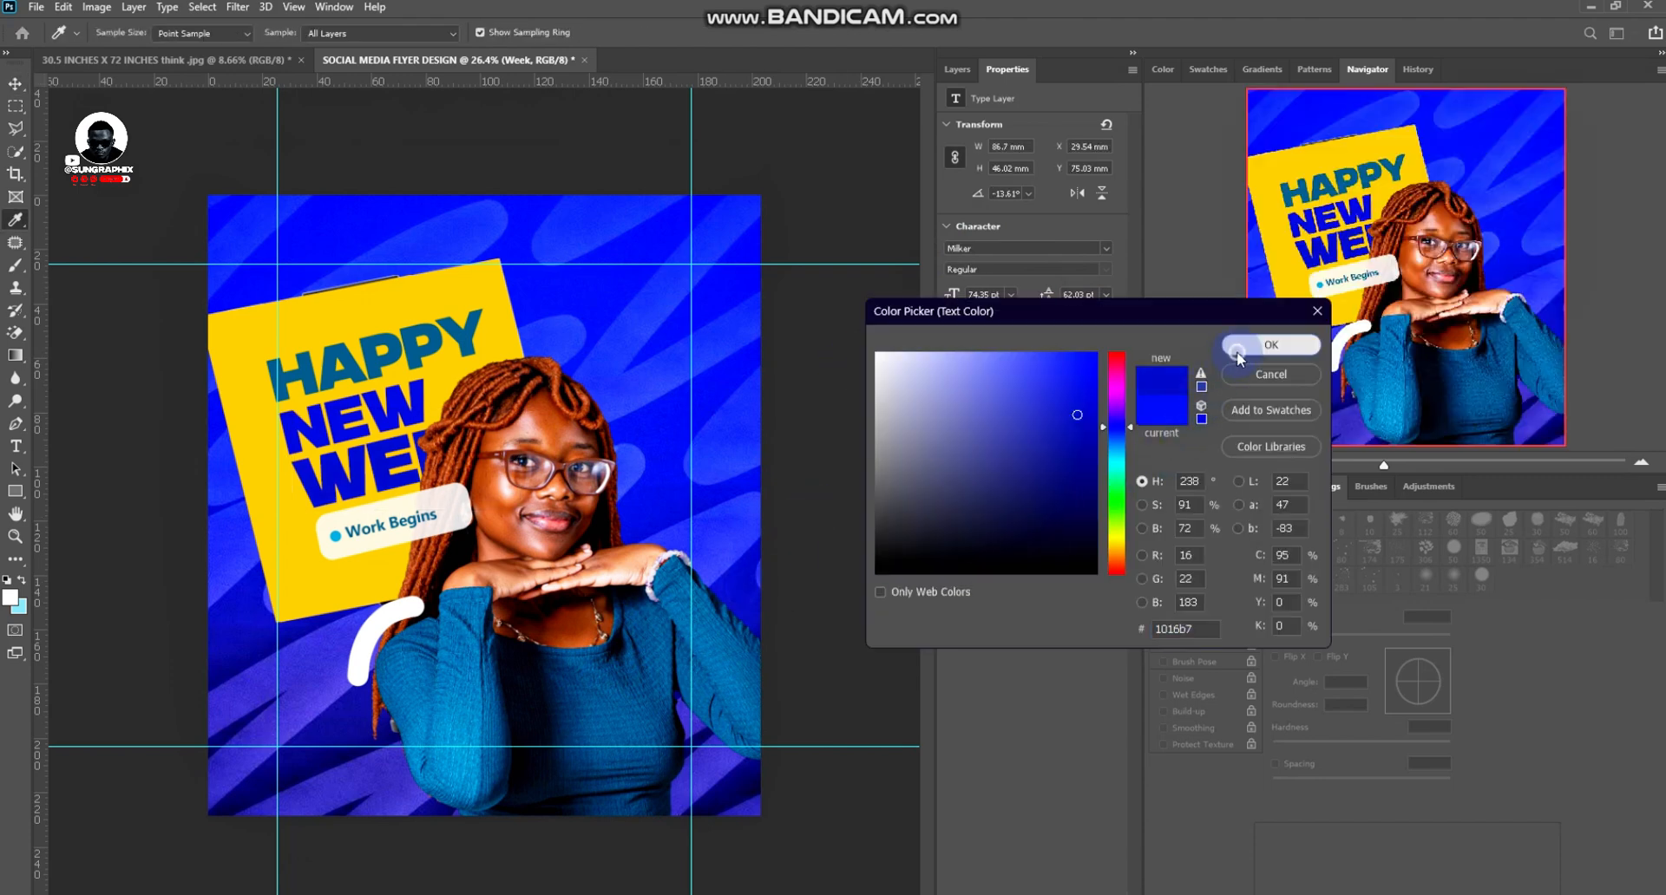
left_click(848, 402)
Recolor the word HAPPY with the blue 0c18cf sampled from the background texture
left_click(390, 347)
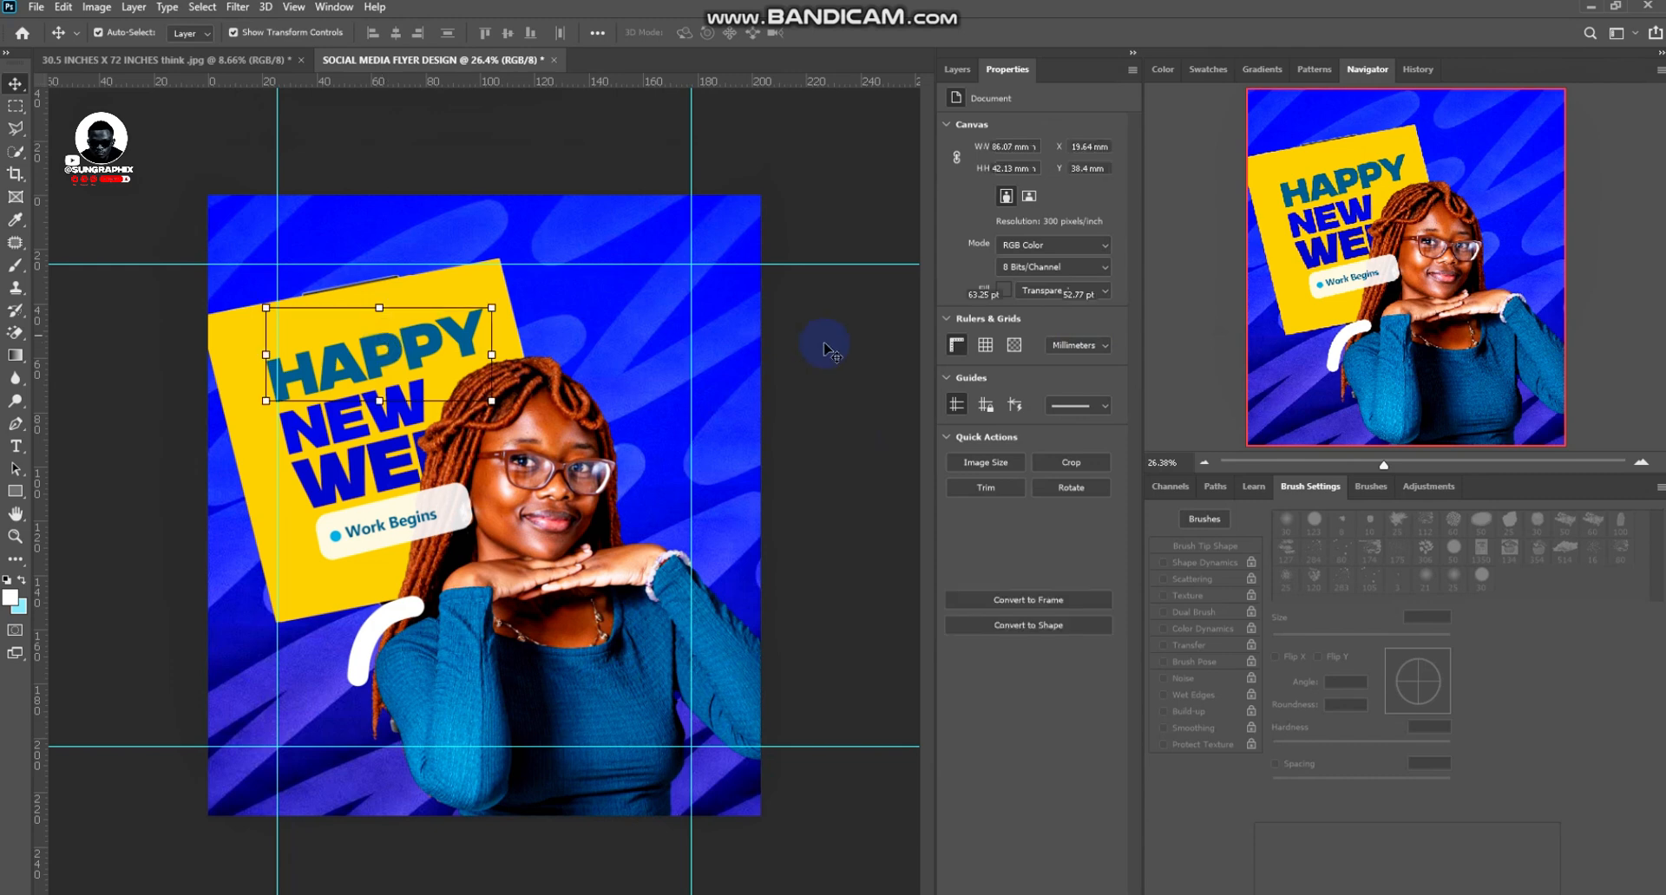
left_click(1080, 341)
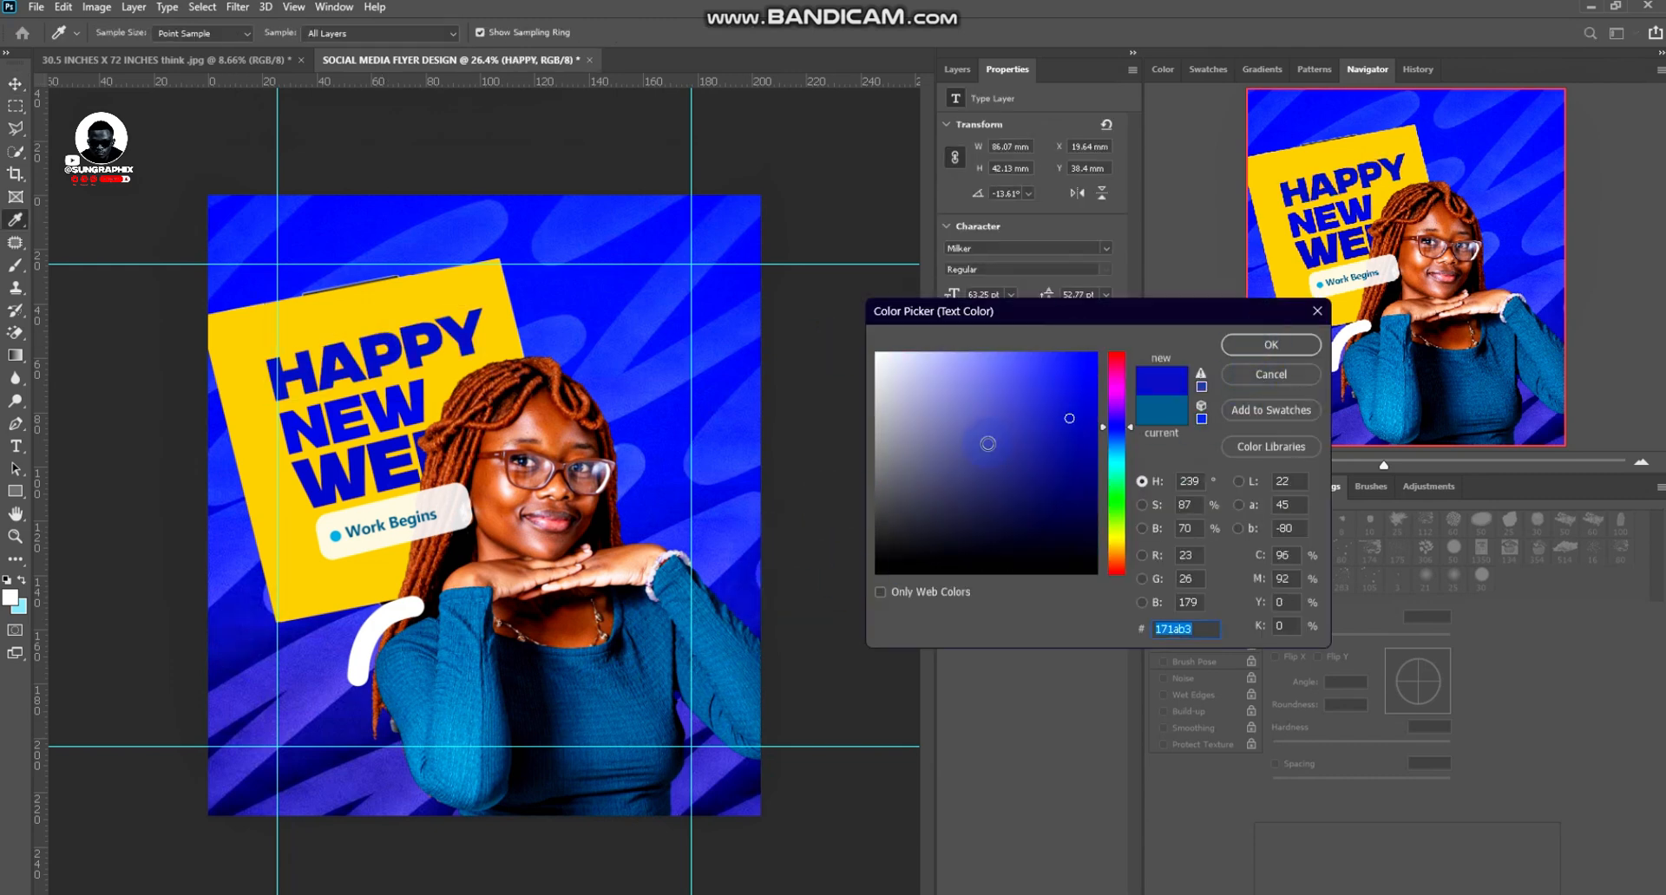
left_click(659, 509)
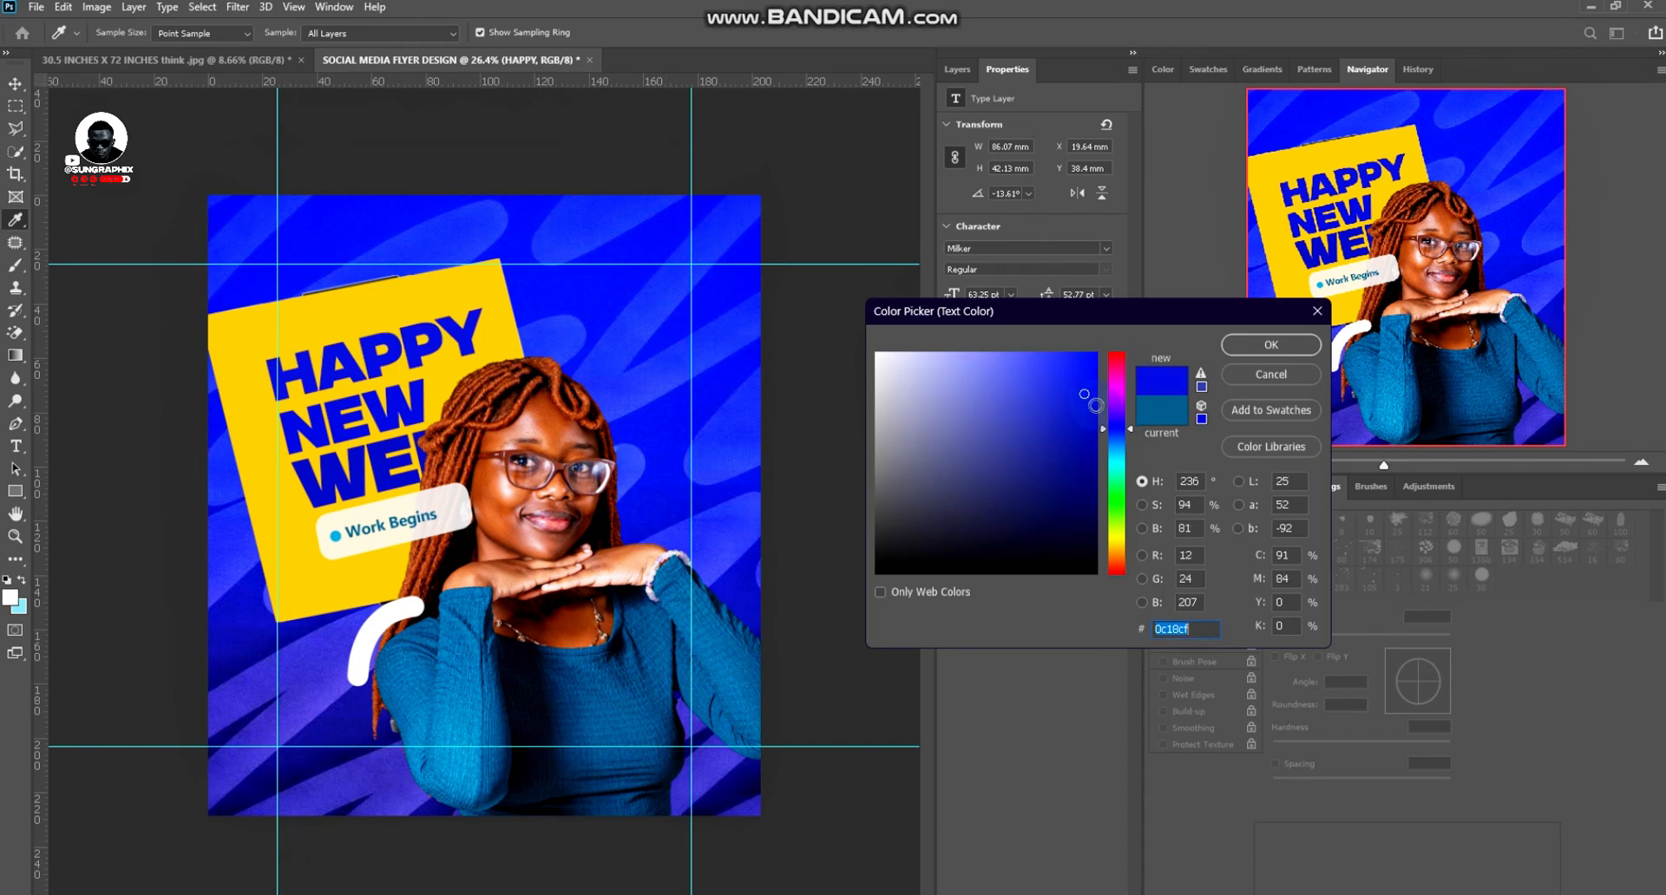
left_click(1246, 346)
key("v")
left_click(792, 402)
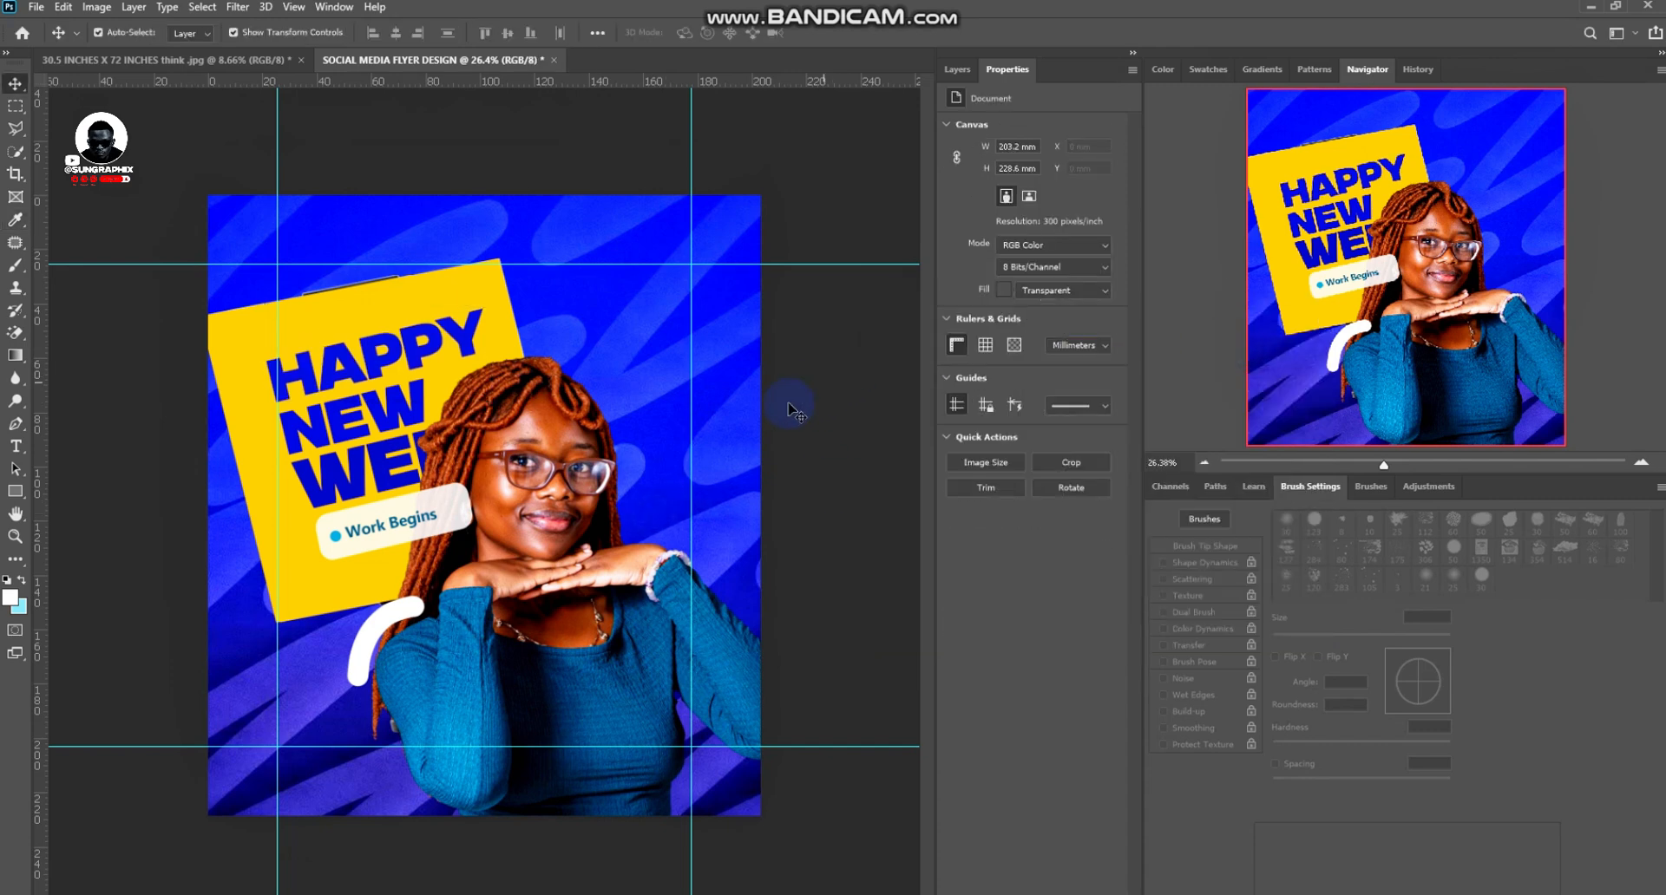
Recolor the "Work Begins" label text with the blue 0e17cf sampled from the background texture
left_click(382, 535)
left_click(1078, 347)
left_click(651, 513)
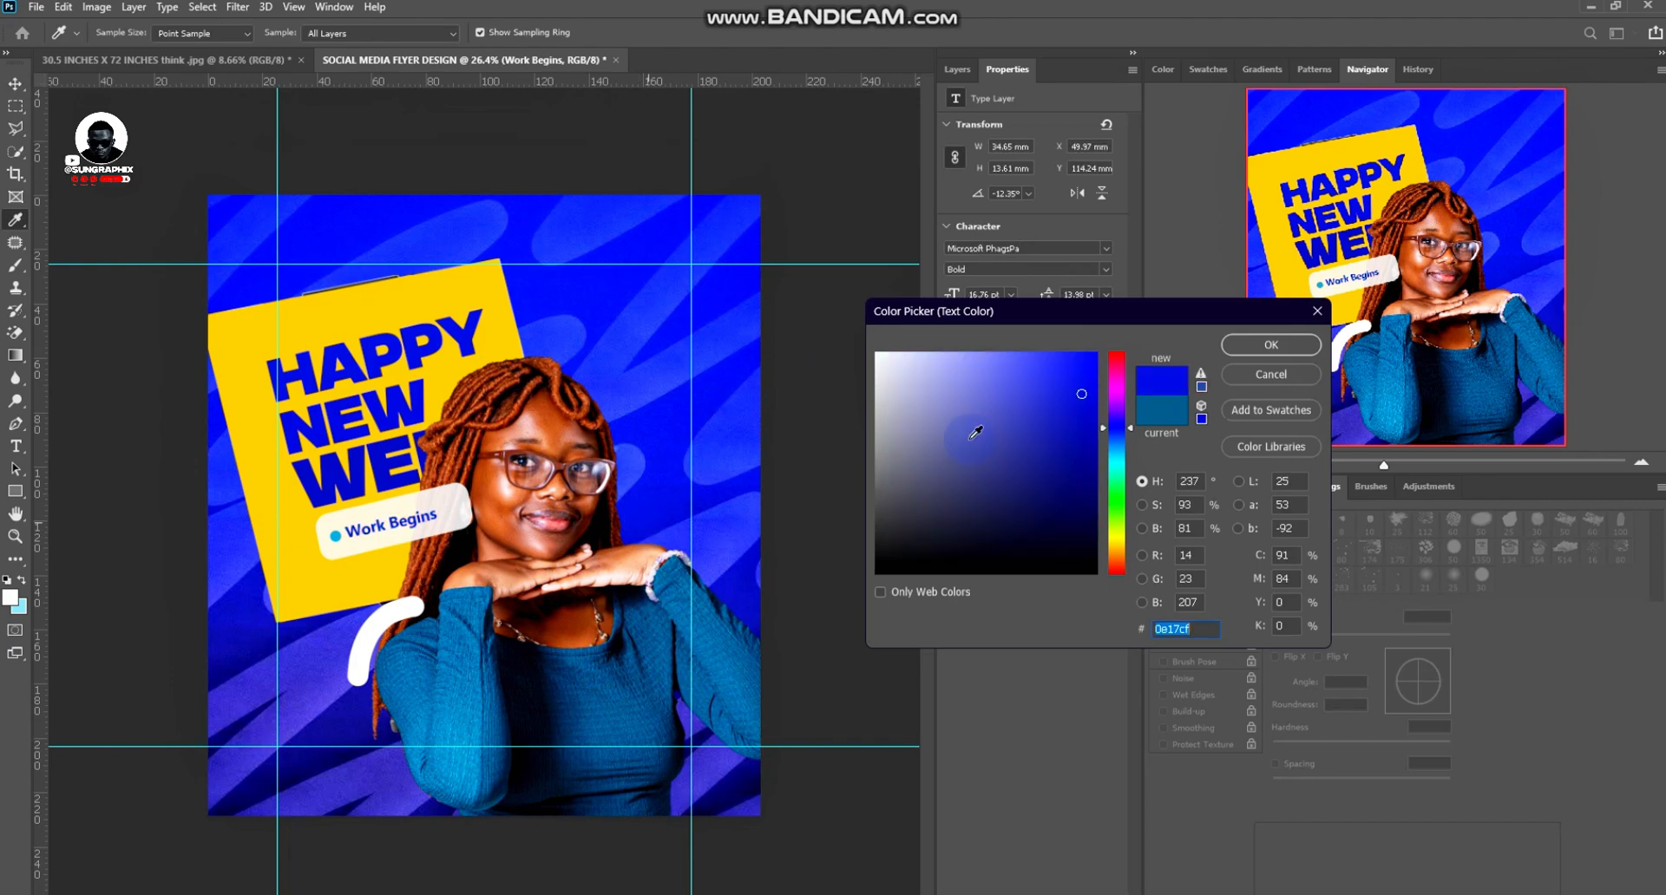
left_click(1251, 348)
left_click(828, 434)
Fill the small dot in the "Work Begins" label with the blue 0b14cc sampled from the background
left_click(335, 537)
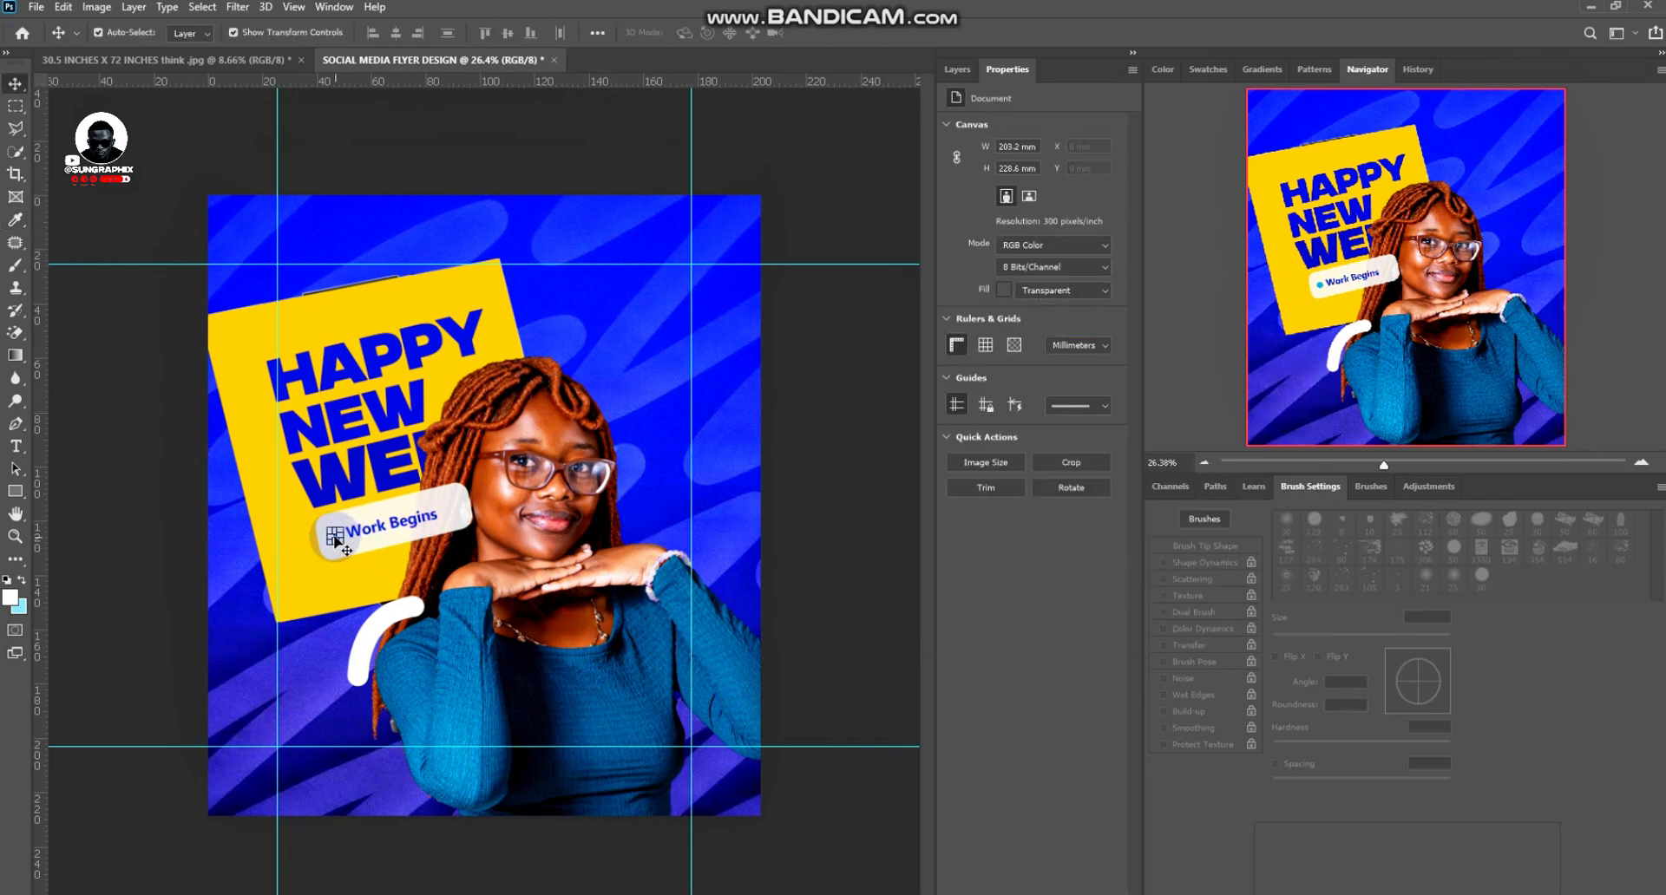
left_click(957, 70)
double_click(996, 317)
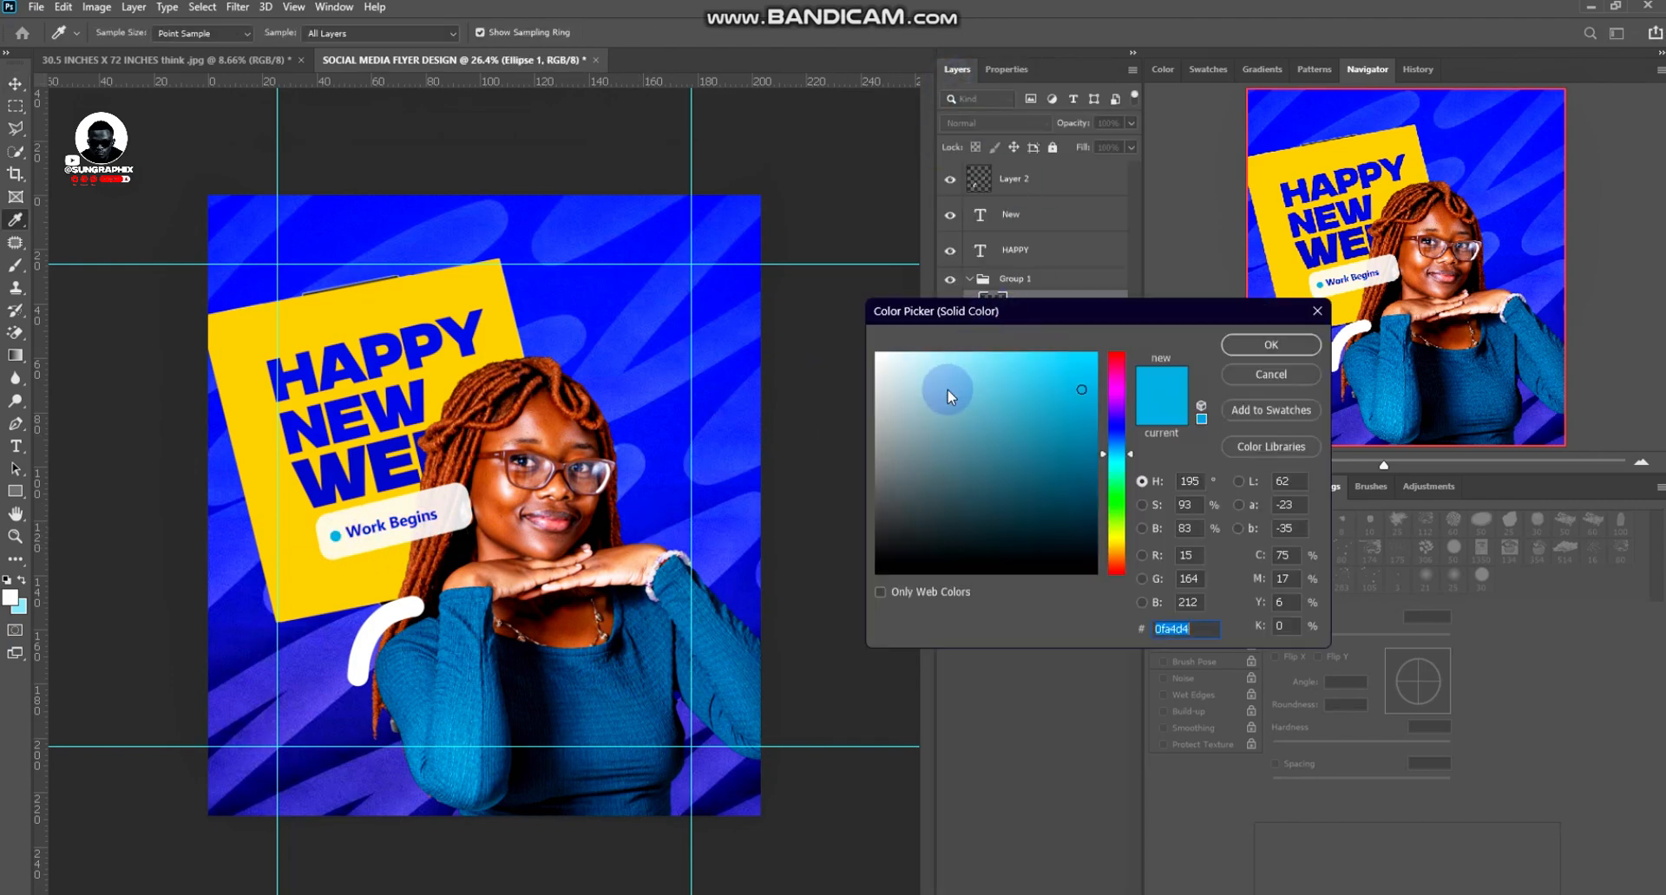
left_click(341, 751)
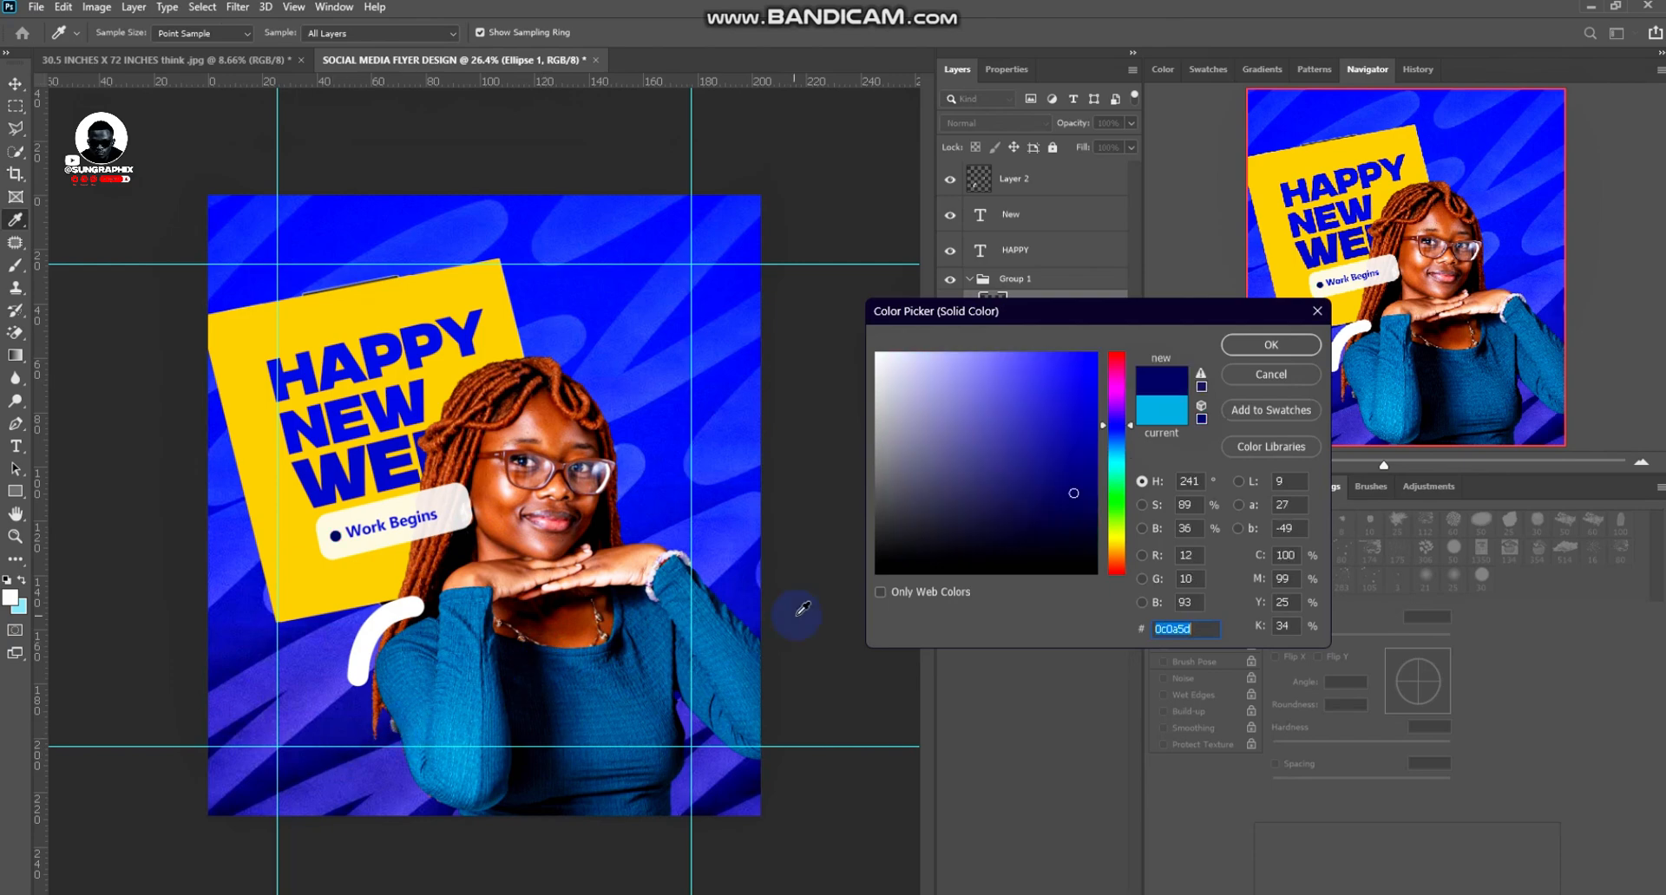
left_click(740, 576)
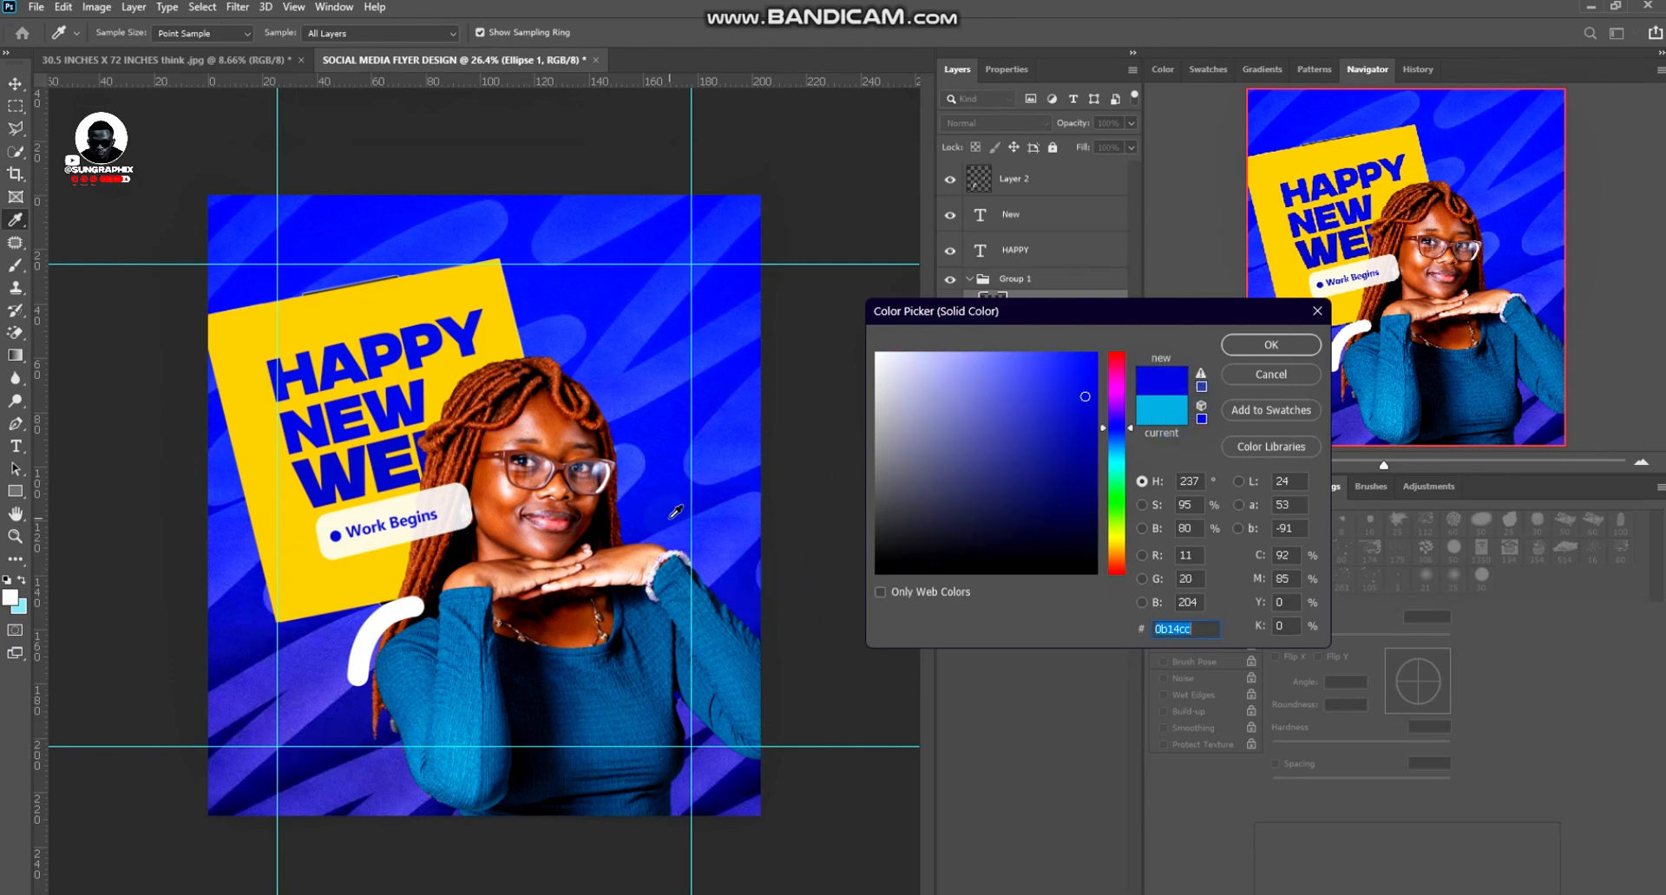
left_click(1237, 349)
left_click(868, 401)
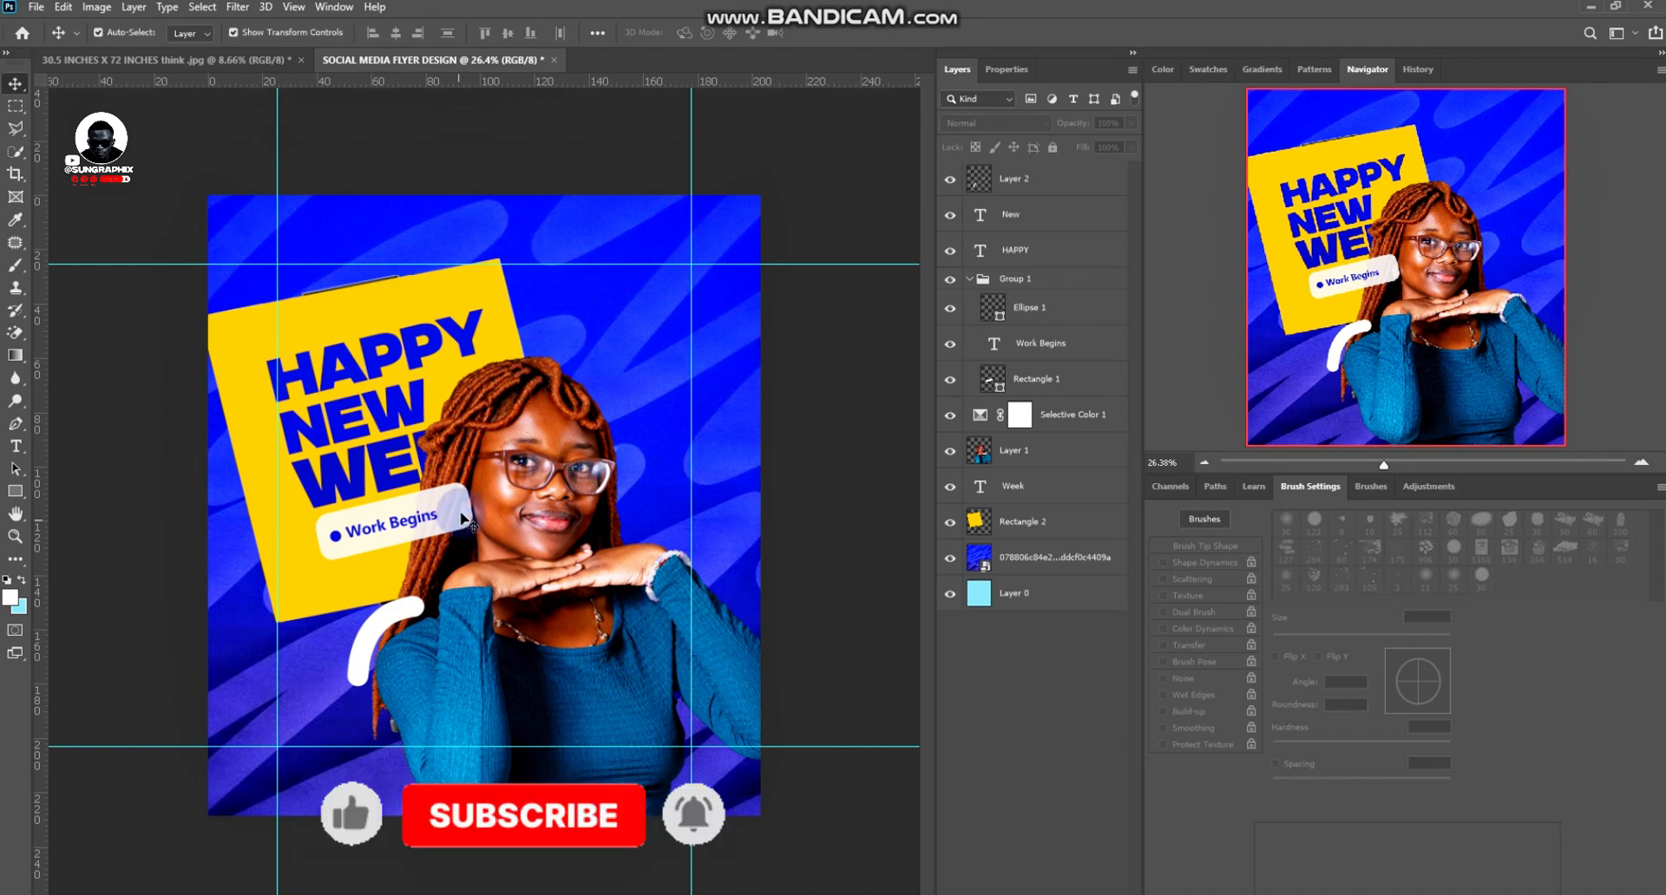
Enlarge the "Work Begins" text to 20.32 pt so it fills its white label
left_click(423, 520)
left_click_drag(462, 512, 466, 511)
key("Return")
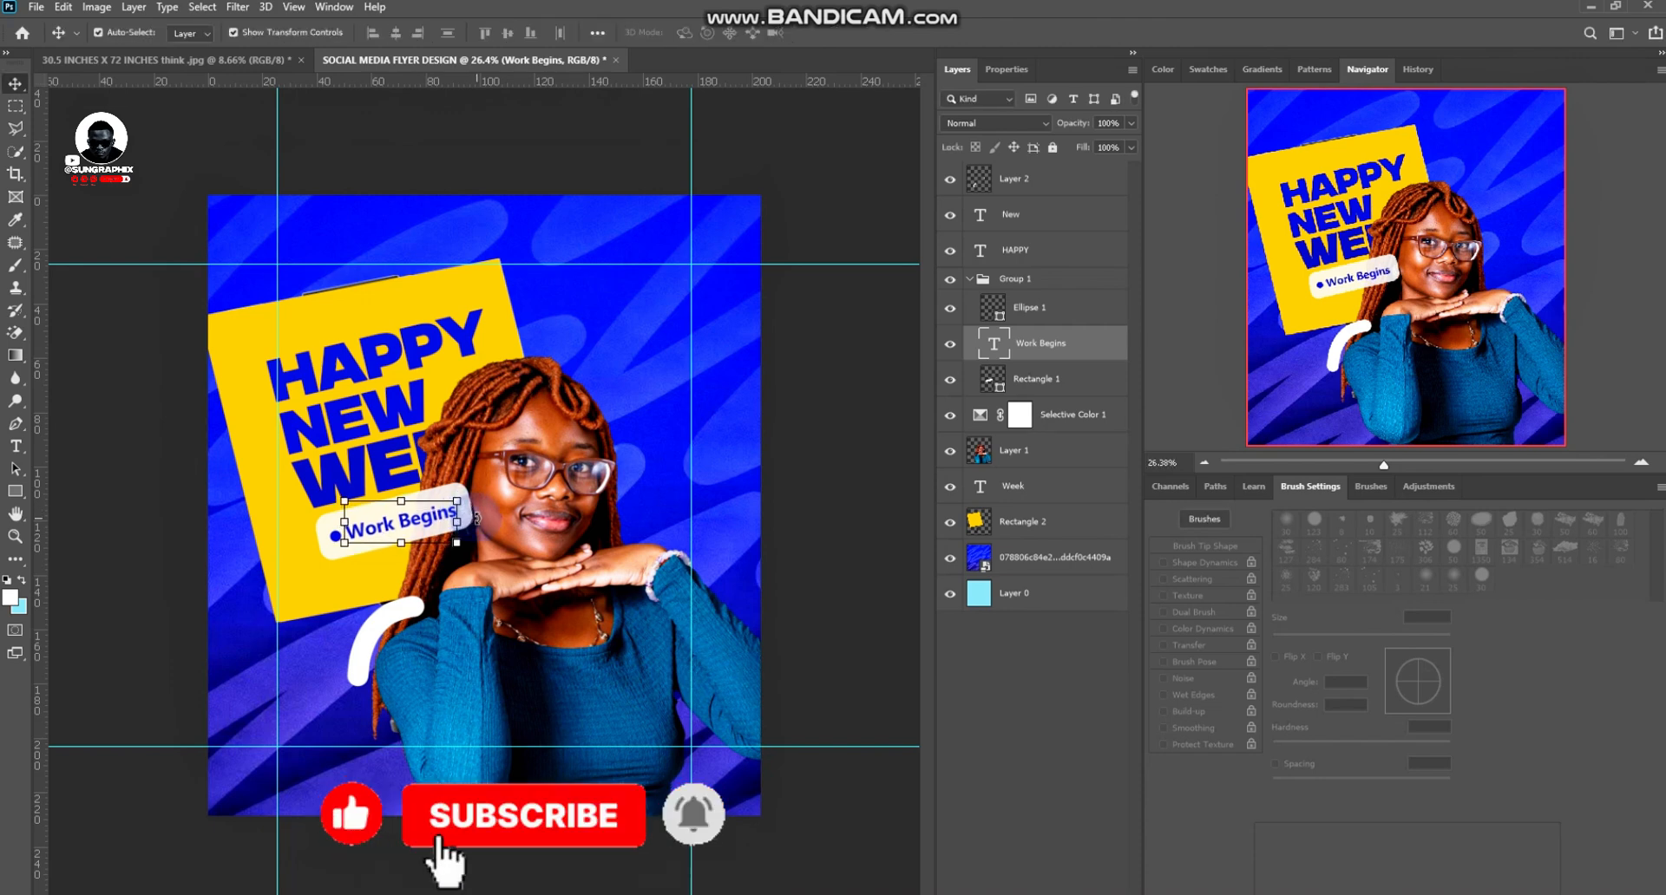
Recolor the "Work Begins" text with a dark blue sampled from the woman's sweater
left_click(1006, 70)
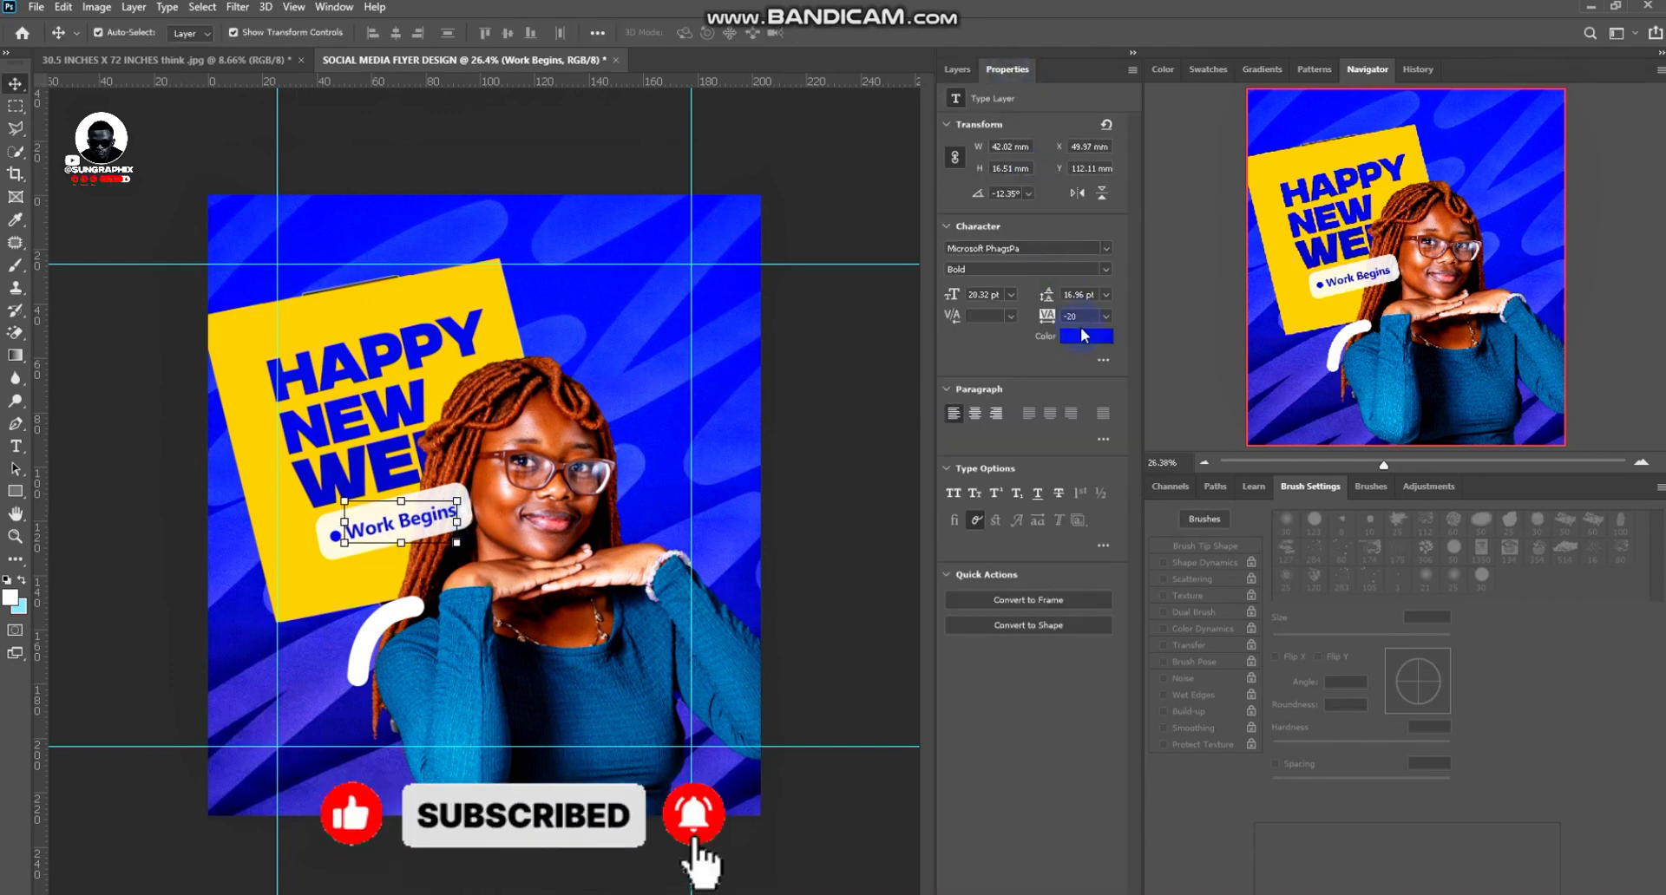
left_click(1079, 328)
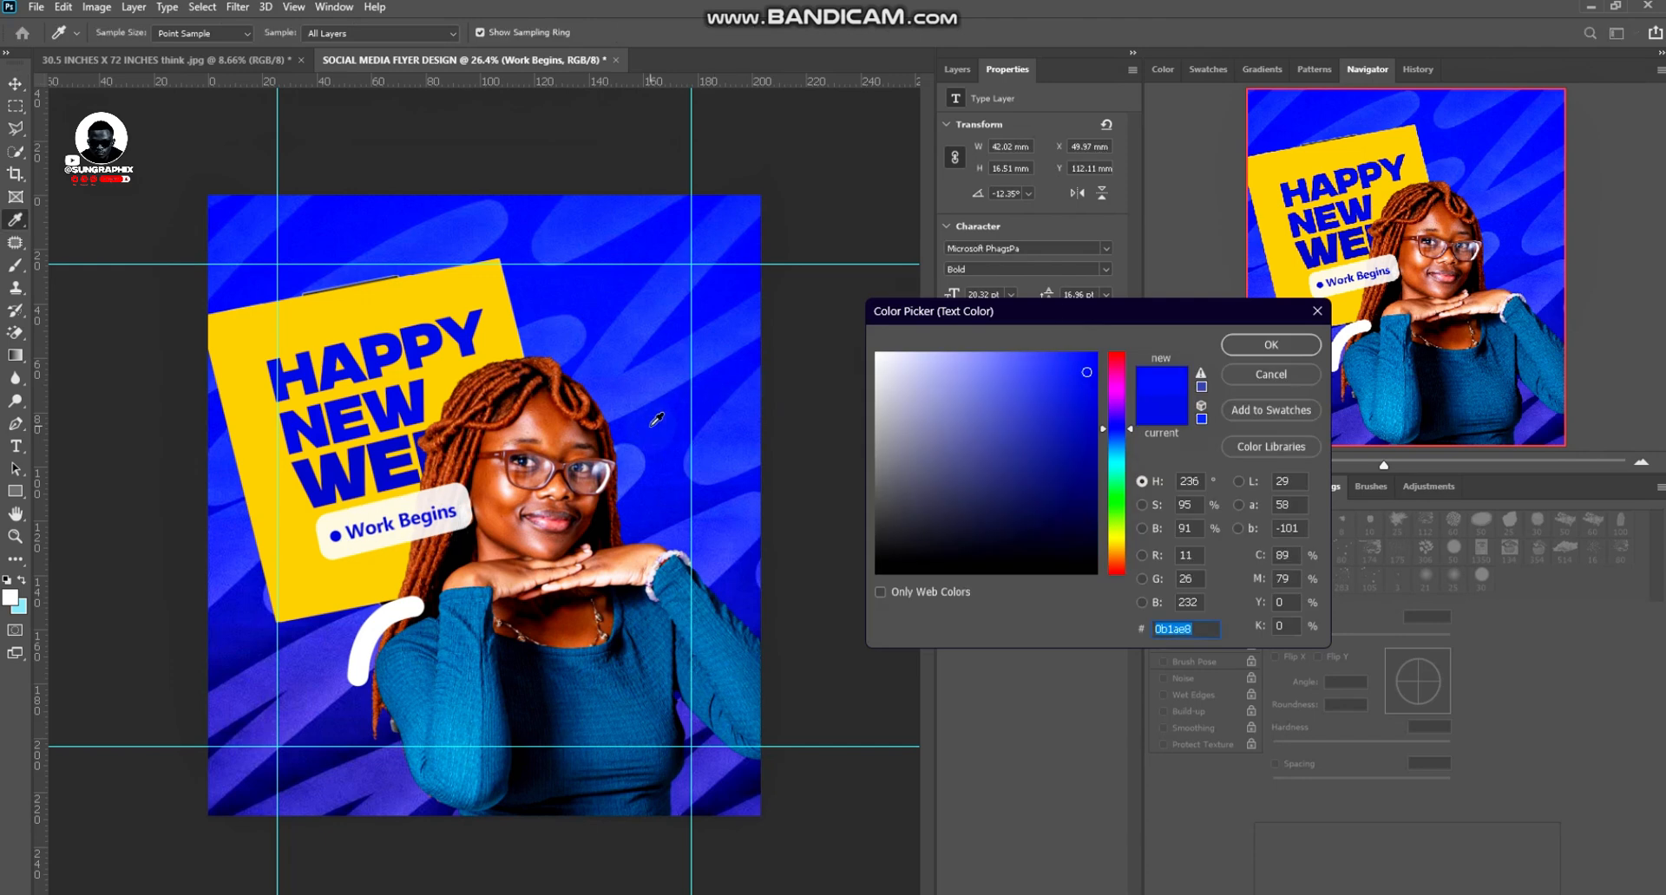
left_click(608, 673)
left_click(1239, 347)
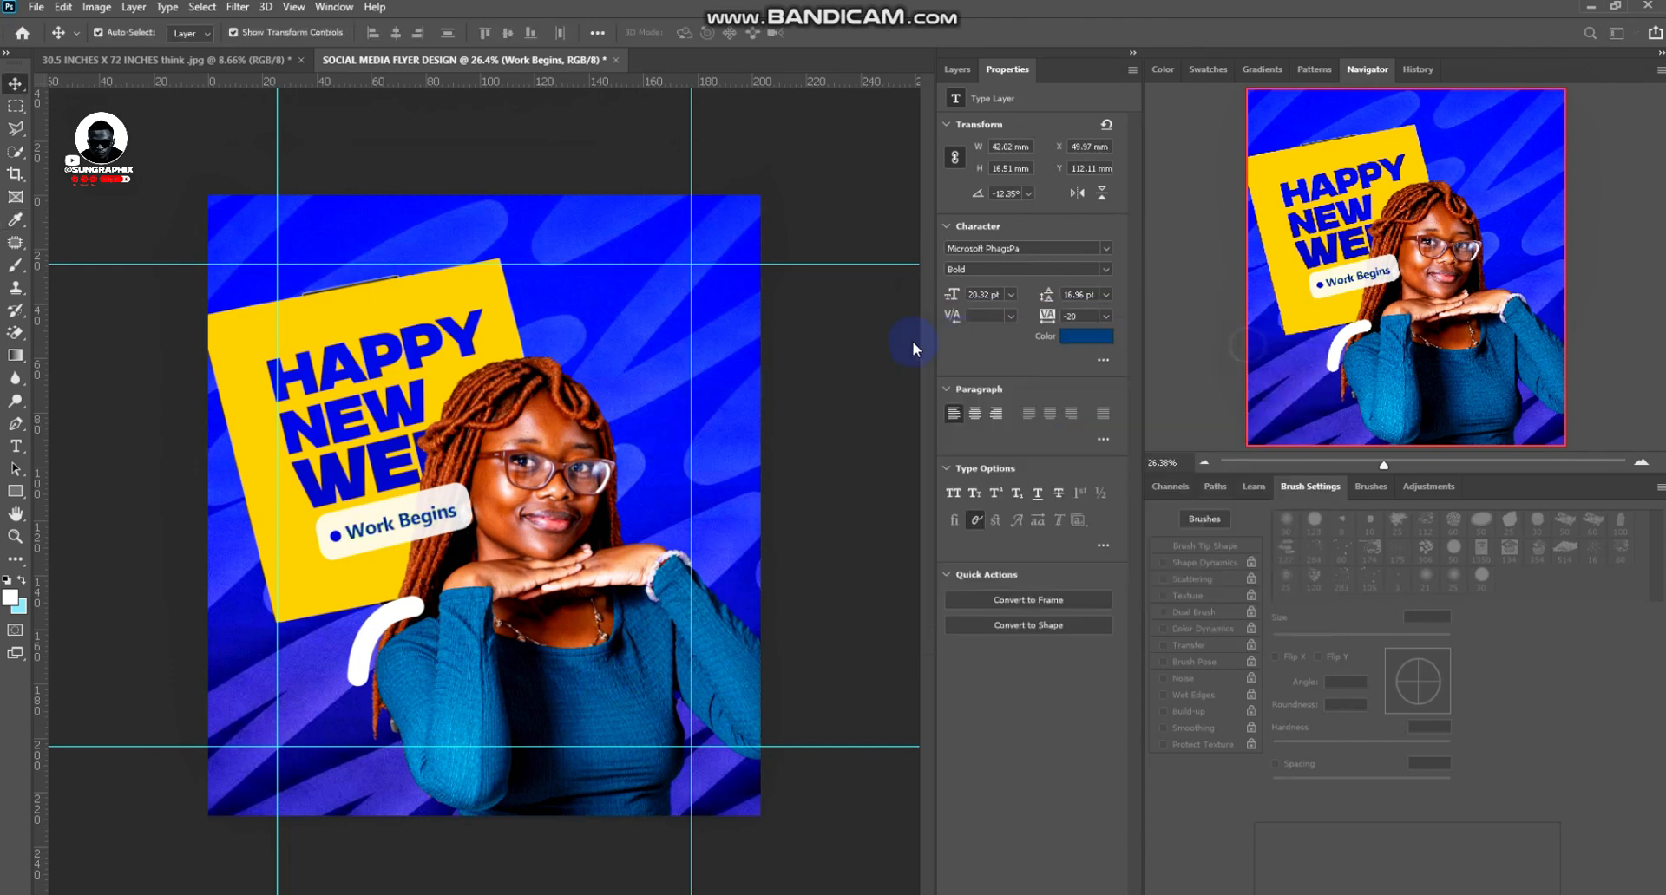
left_click(850, 384)
Duplicate the whole "Work Begins" label twice, placing one copy beside the woman's face at the canvas edge and one over her lower sleeve
left_click(460, 513)
left_click(373, 524, "shift")
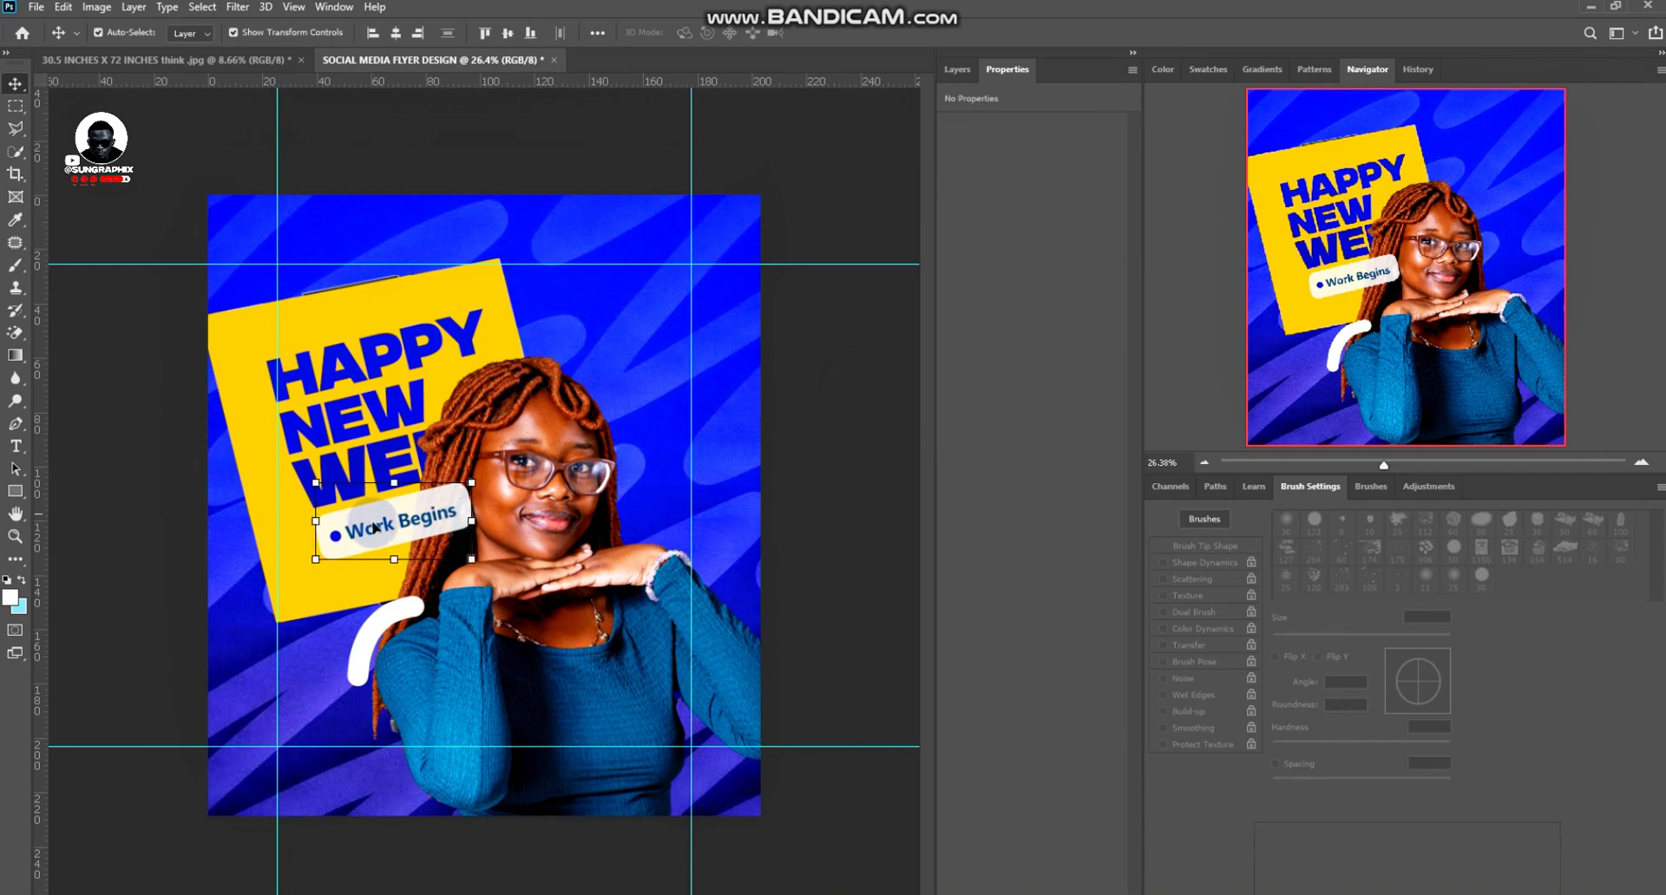
left_click_drag(337, 541, 449, 717)
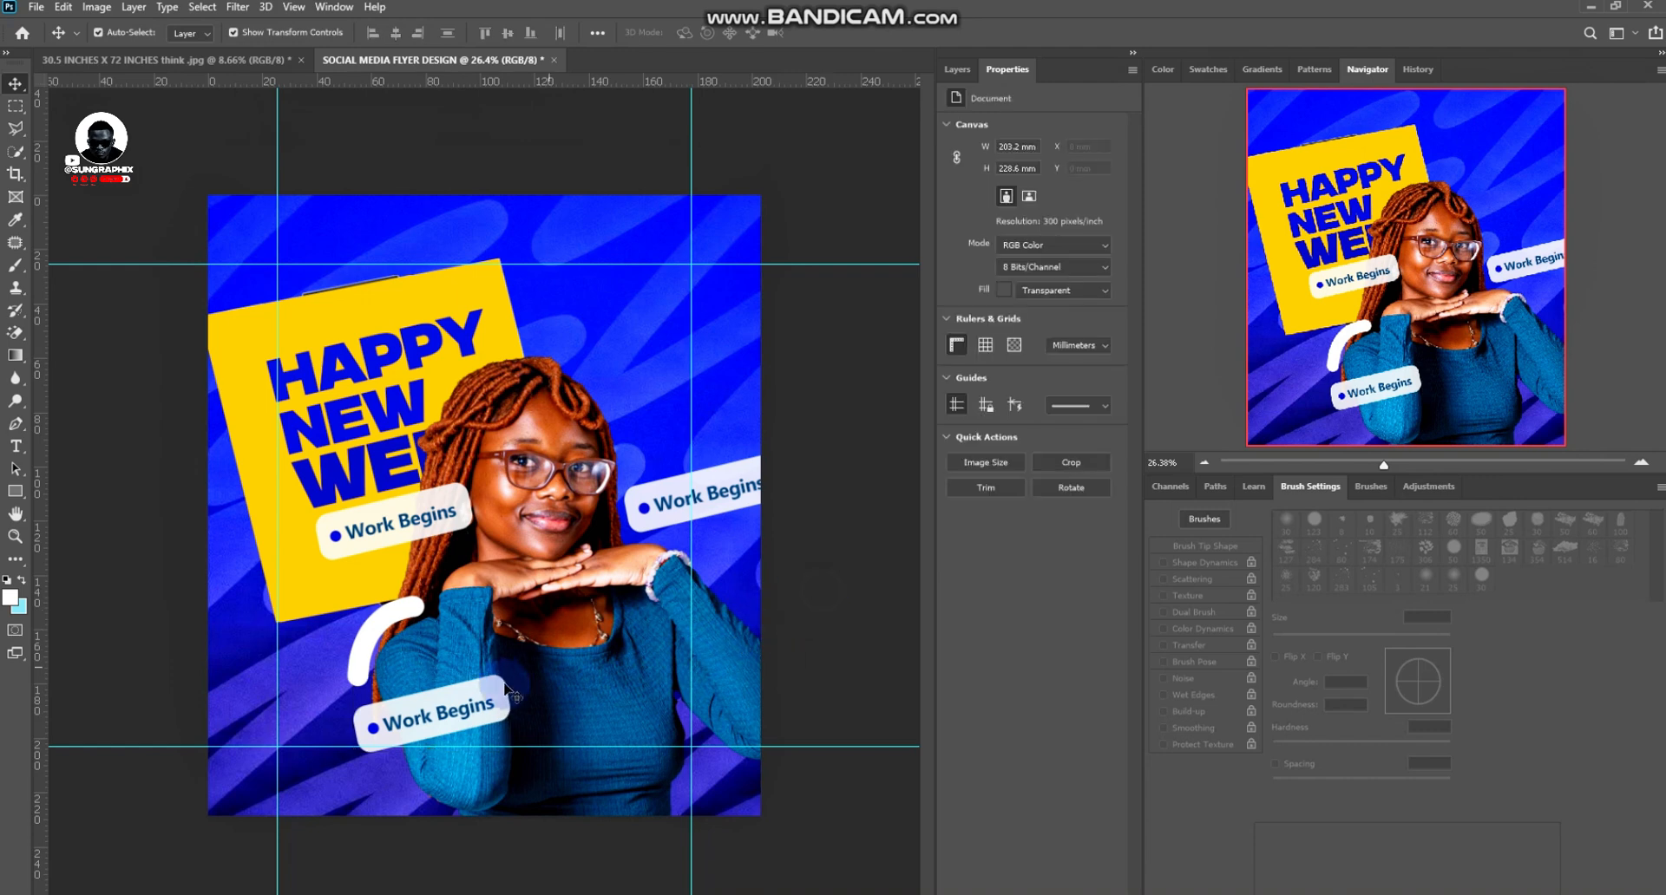
Set the opacity of the white rectangle in the label over the woman's sleeve to 100%
left_click(956, 69)
left_click_drag(1065, 124, 1083, 122)
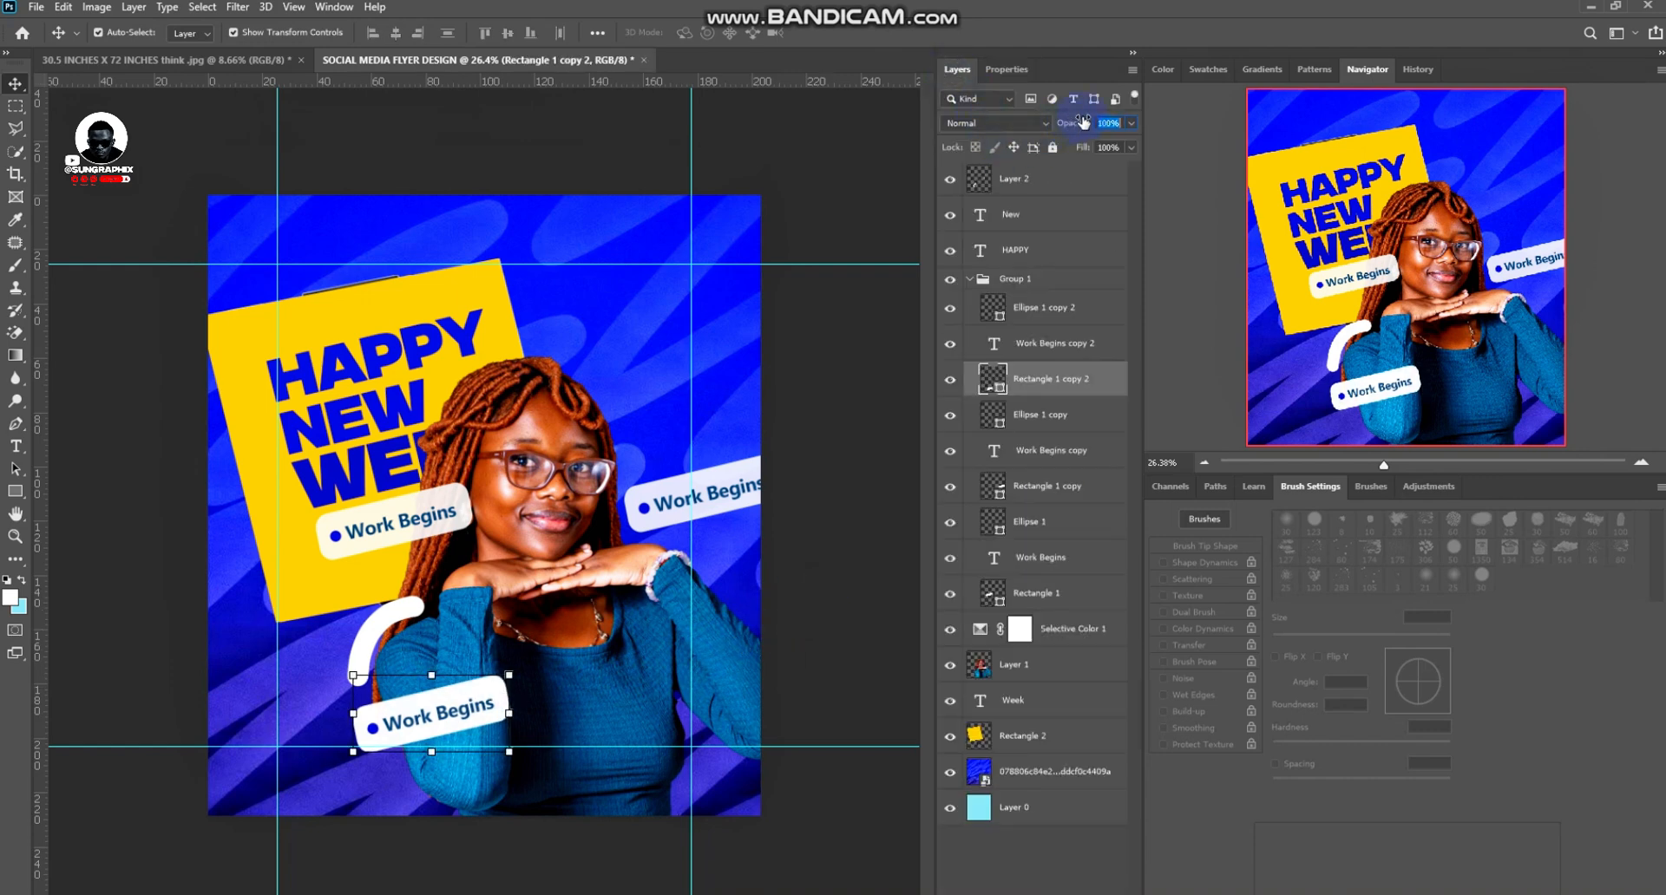
left_click(868, 377)
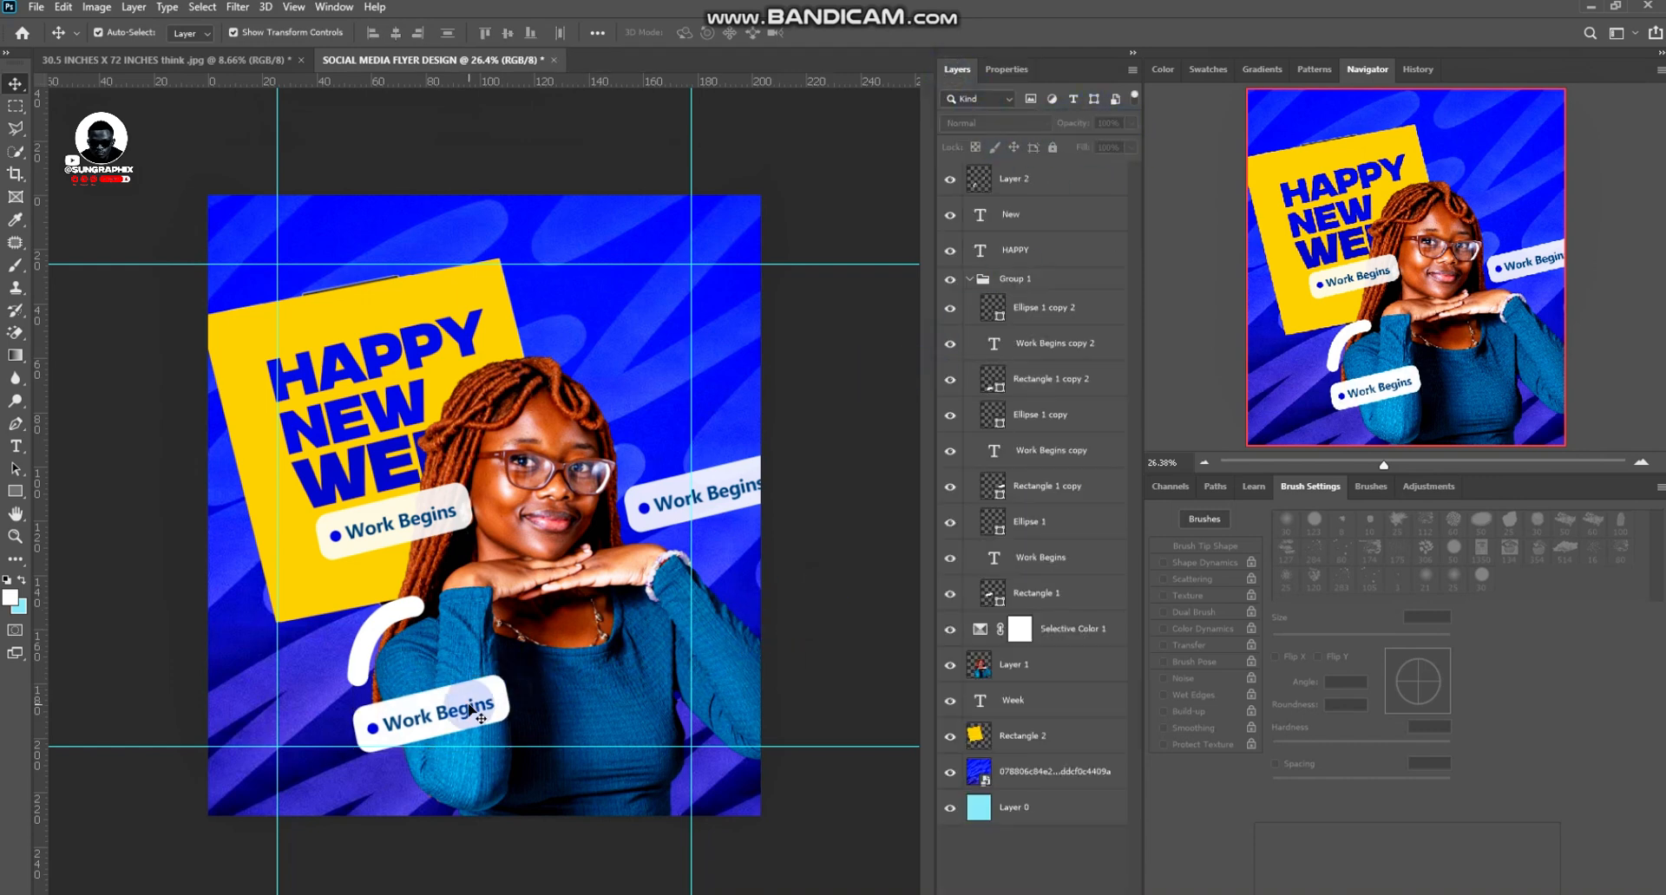
Fill the dot in the label over the woman's sleeve with the lighter blue 008bc8
left_click(372, 730)
double_click(993, 307)
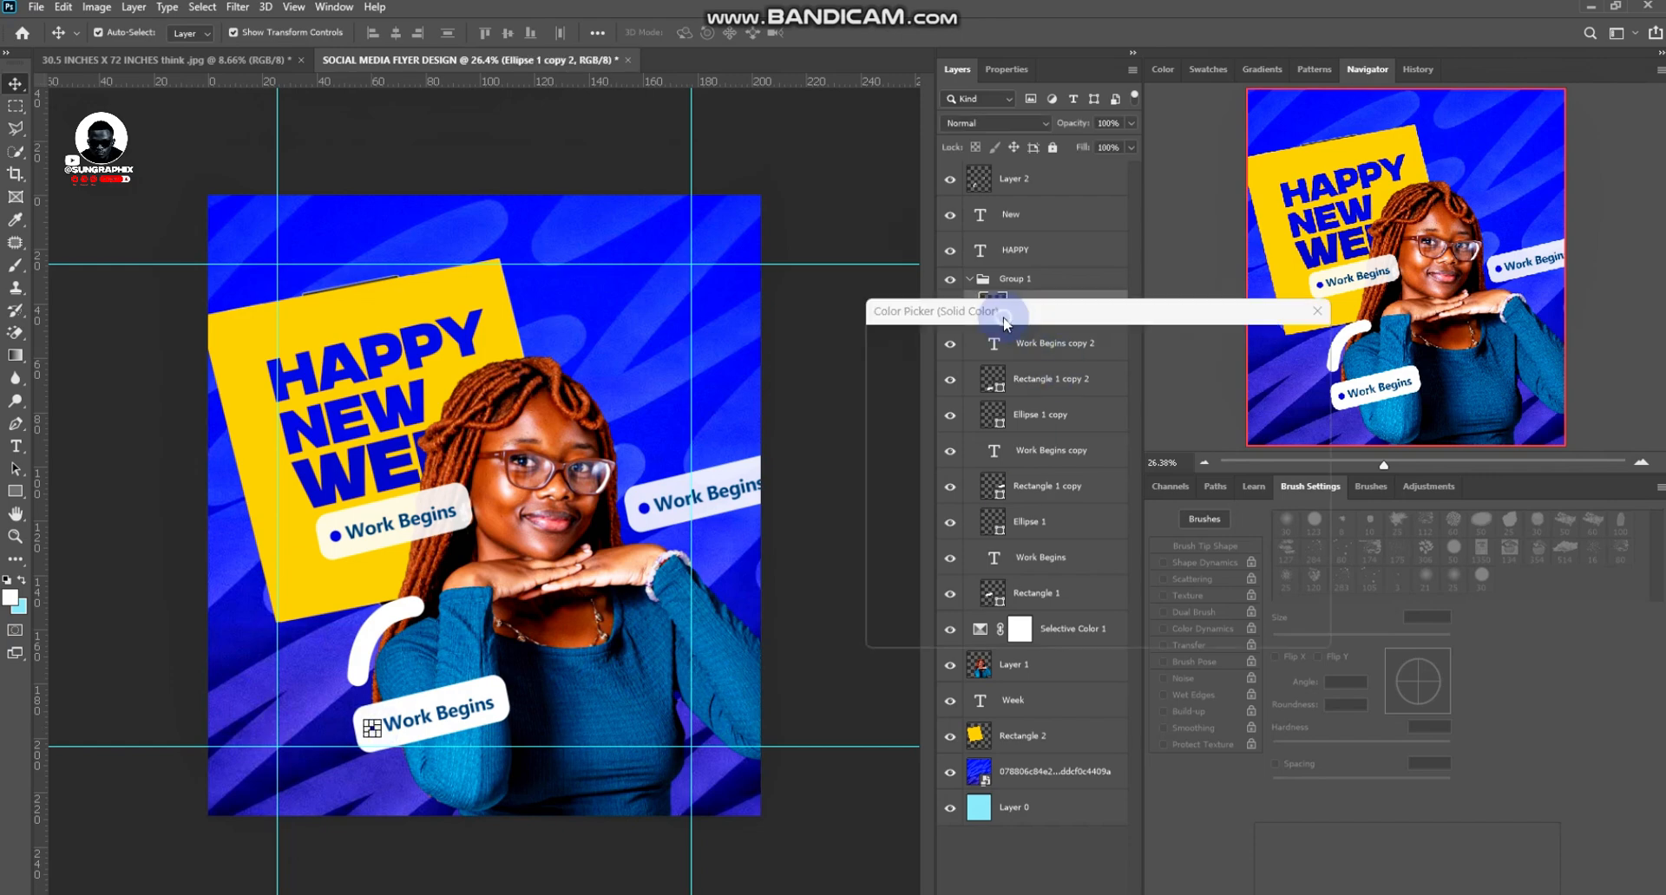
left_click(625, 685)
left_click(475, 732)
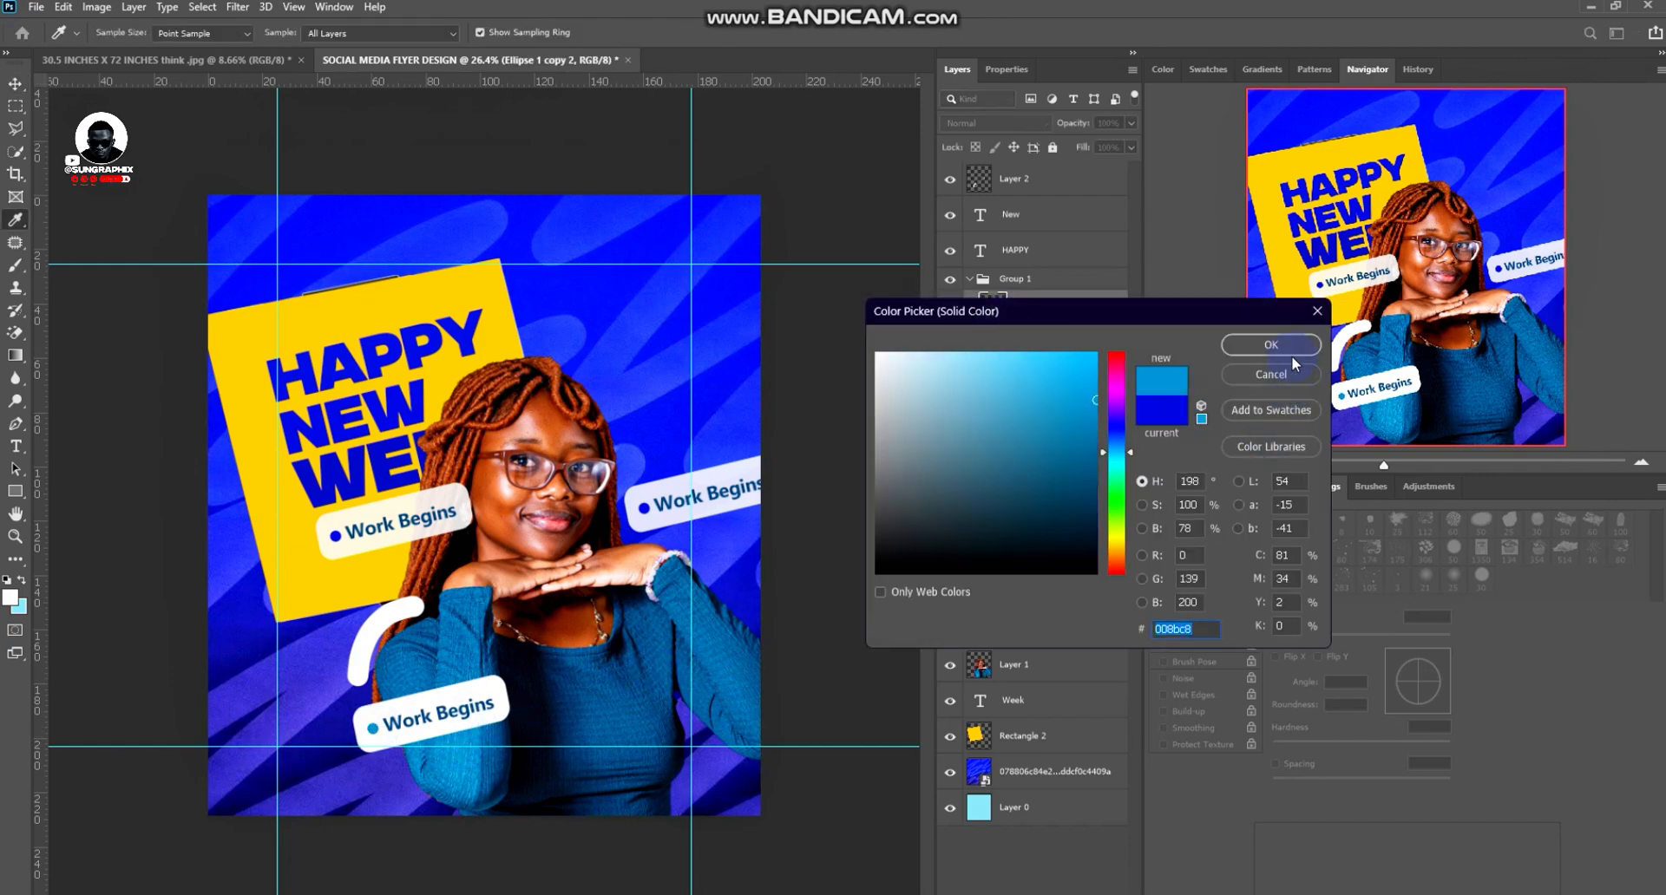
left_click(1251, 352)
key("v")
left_click(840, 395)
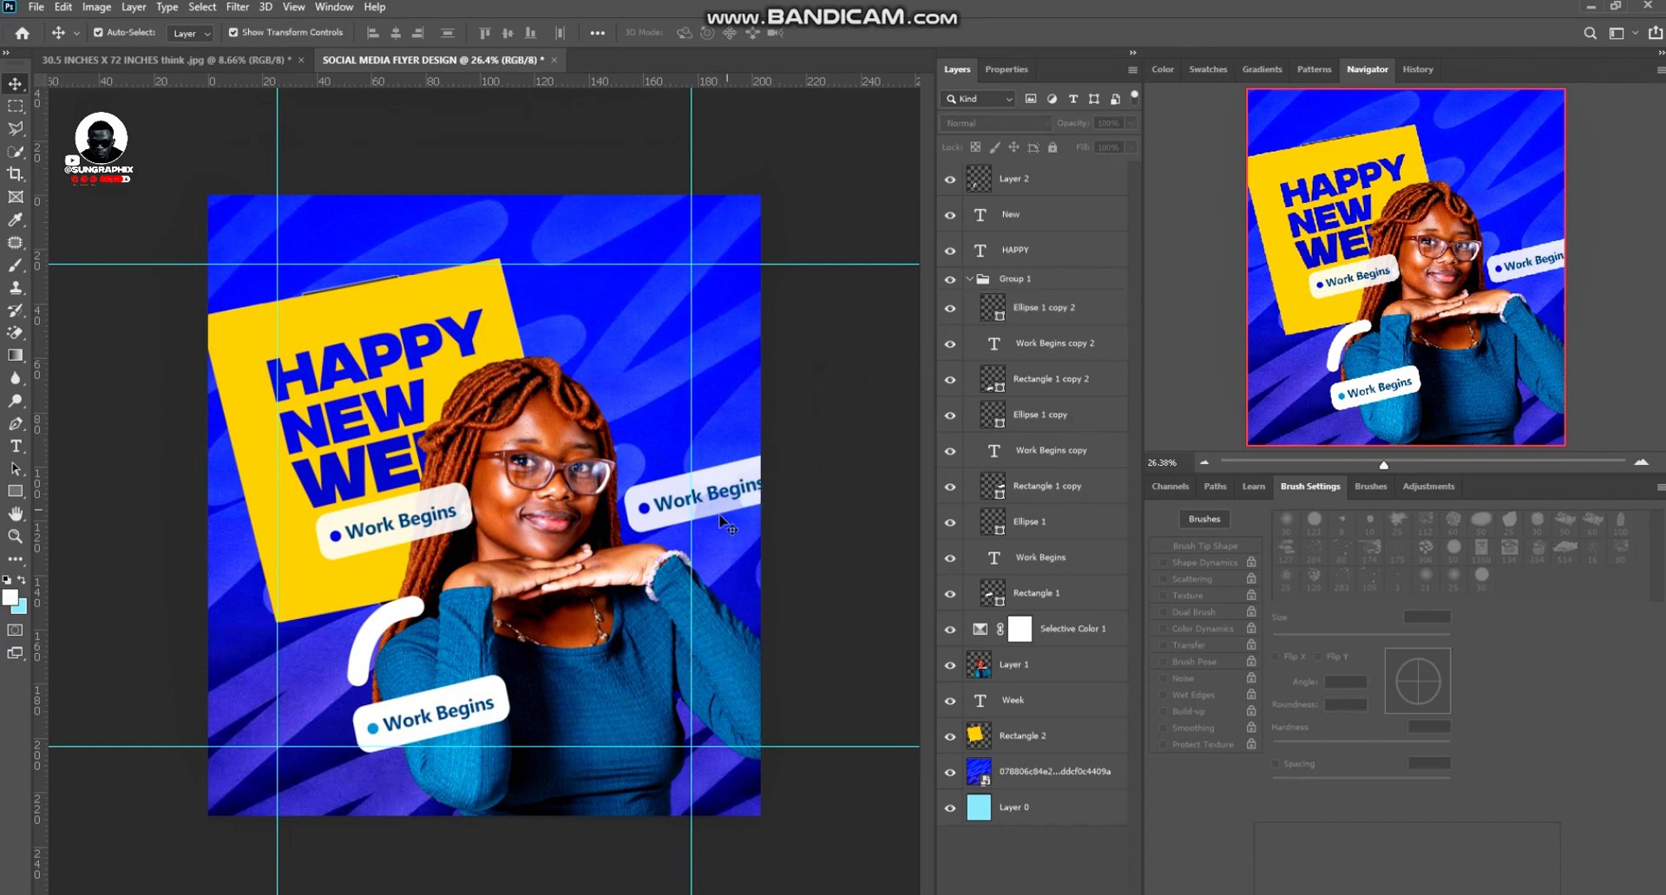
Change the text of the label beside the woman's face to "Work Hard"
scroll(783, 498, "down", 2)
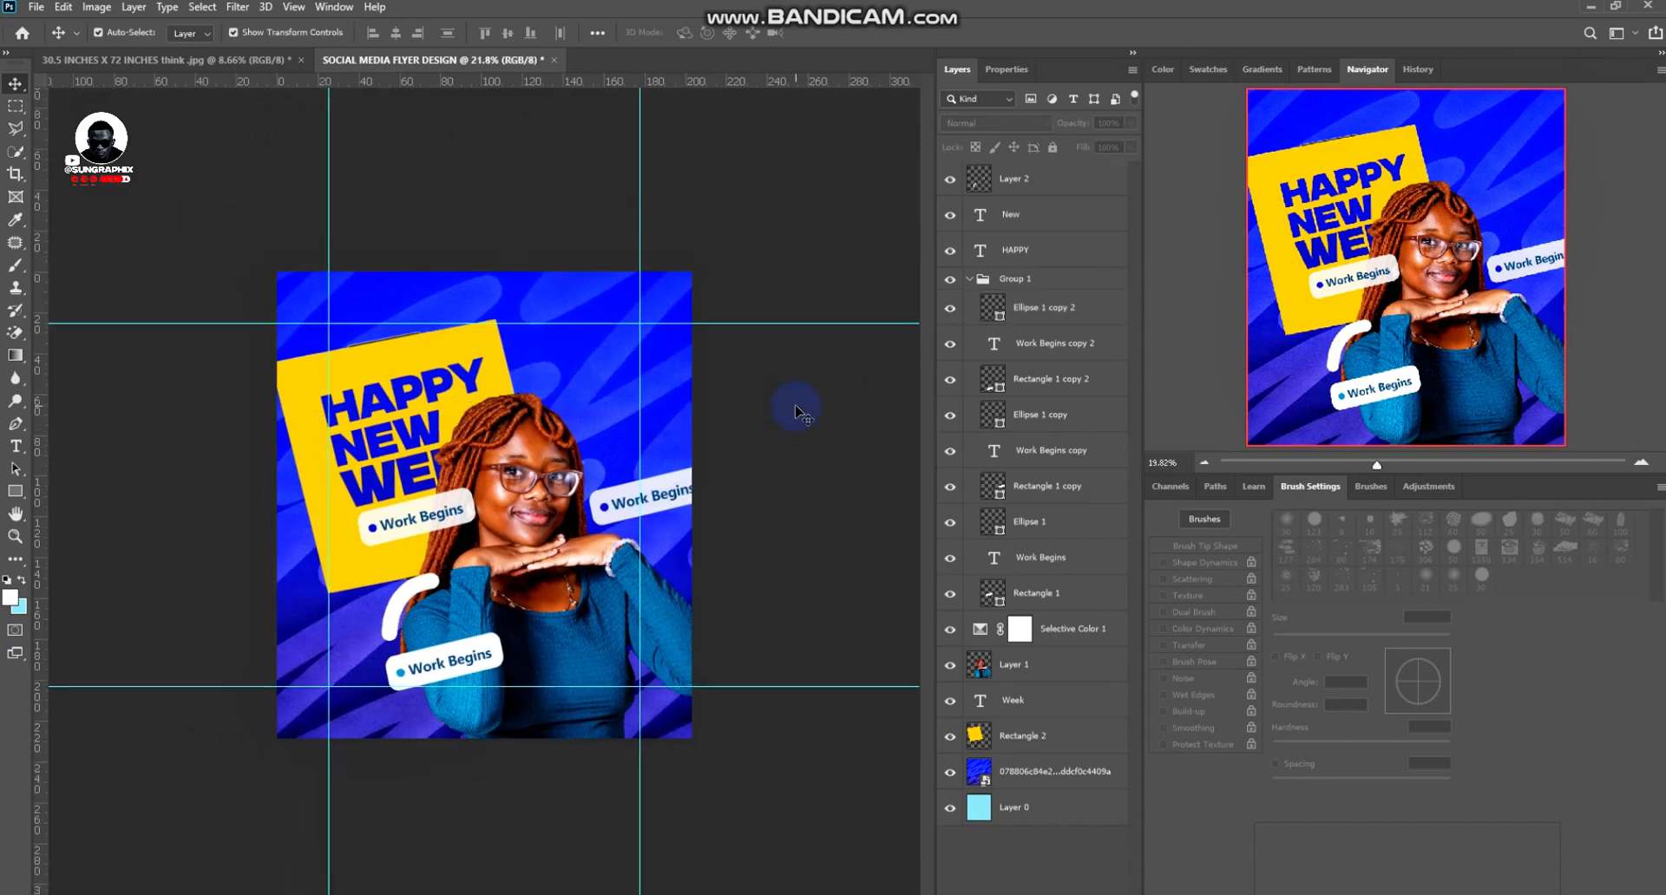
scroll(799, 401, "up", 1)
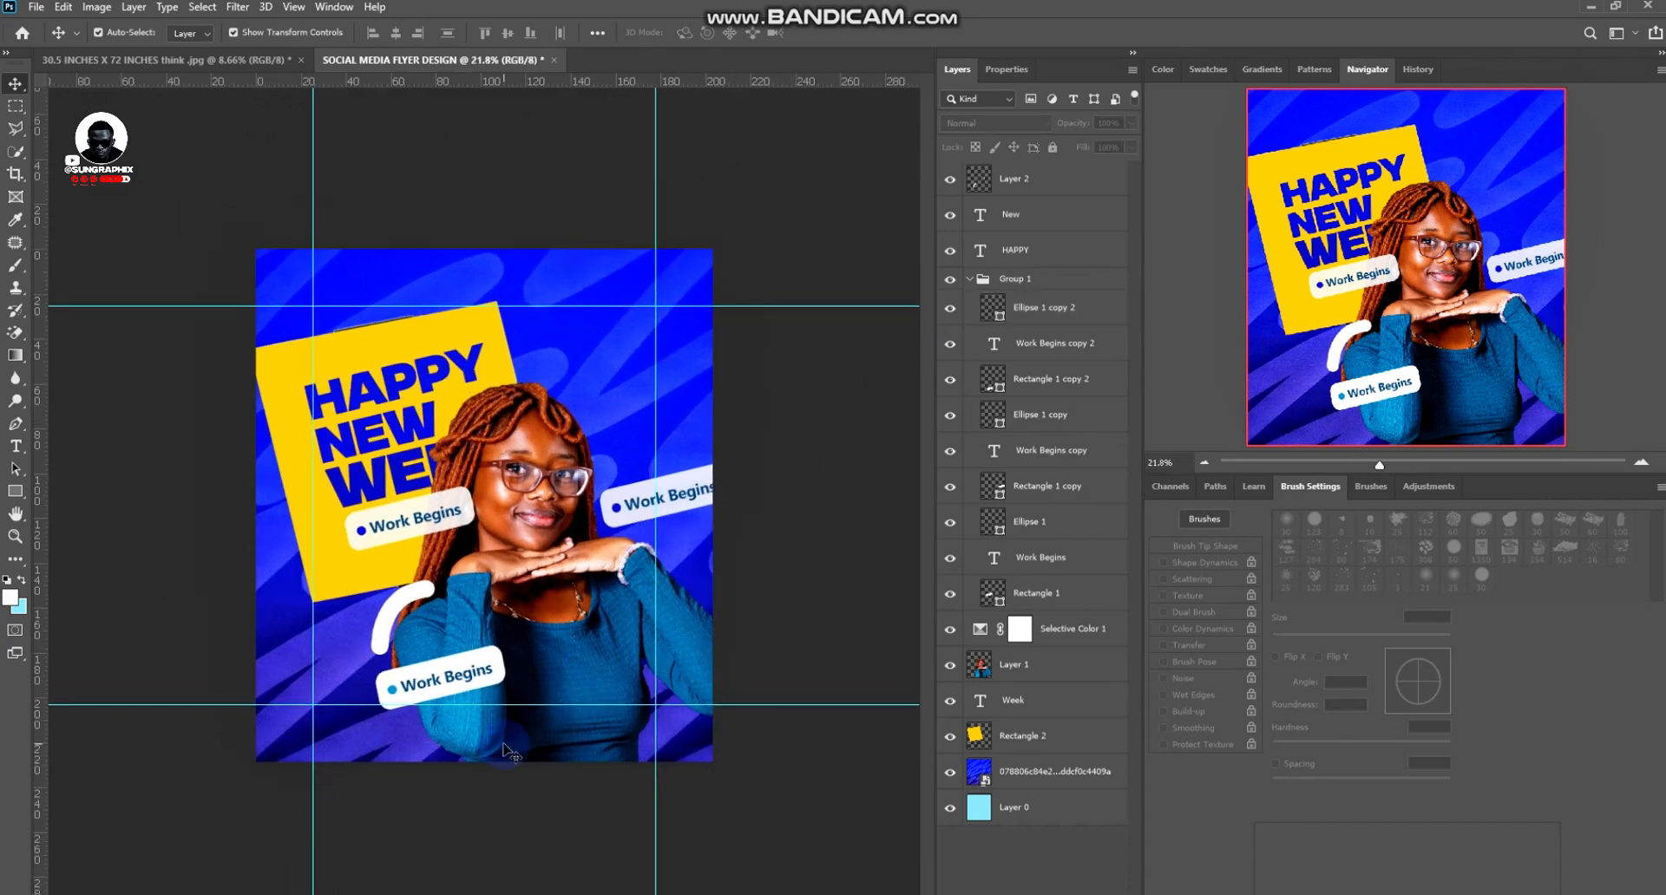
left_click(649, 501)
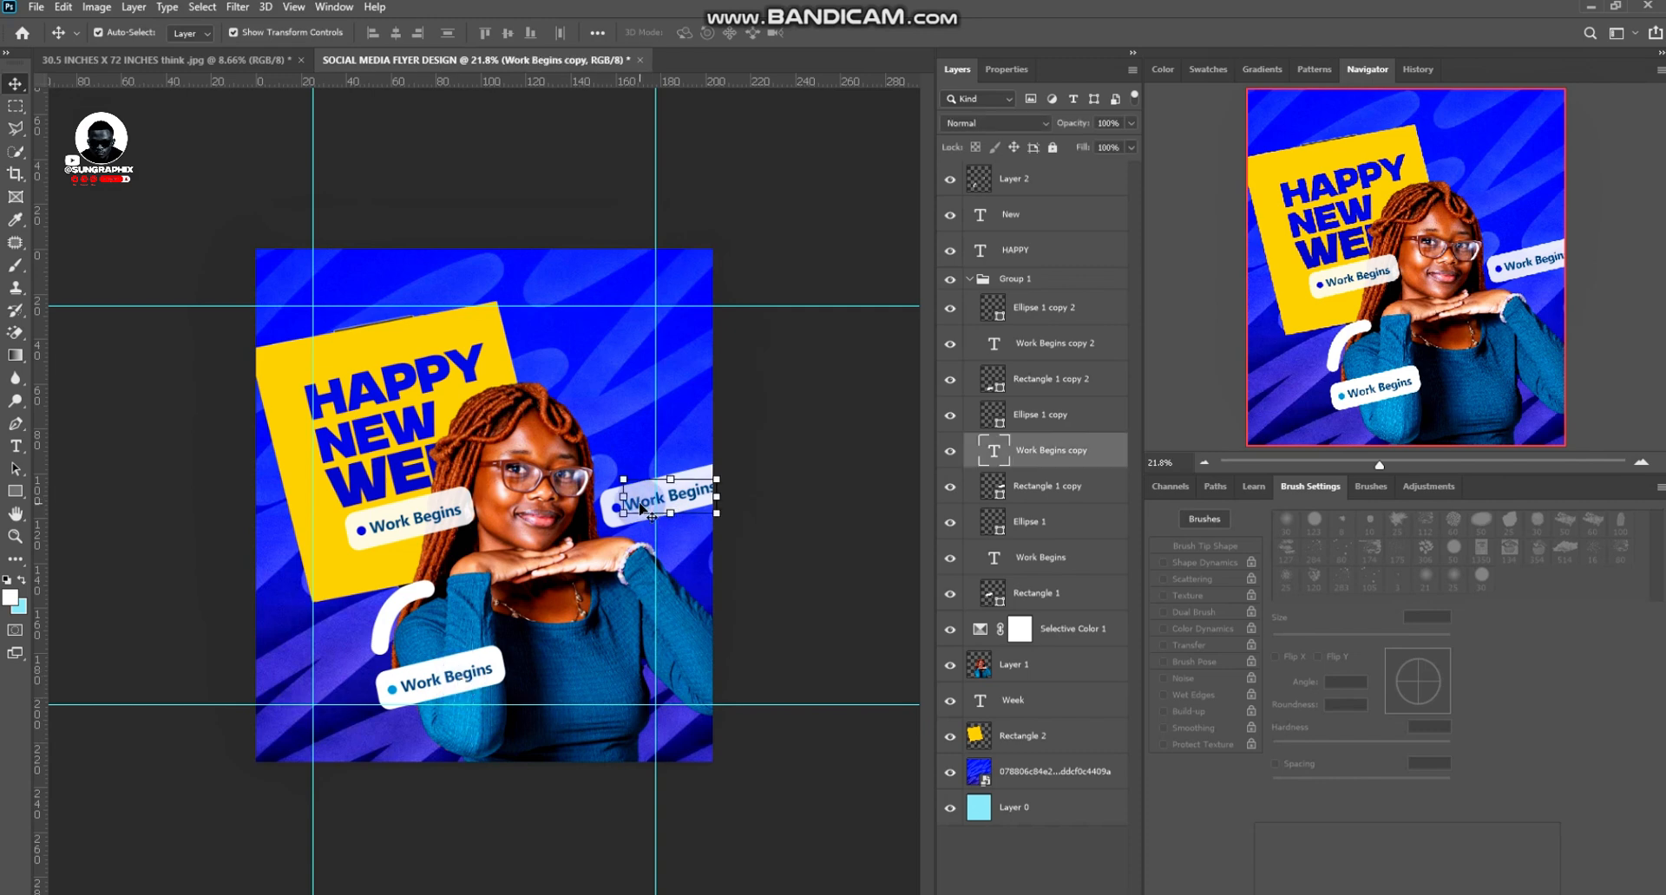
left_click(16, 446)
left_click_drag(666, 496, 742, 491)
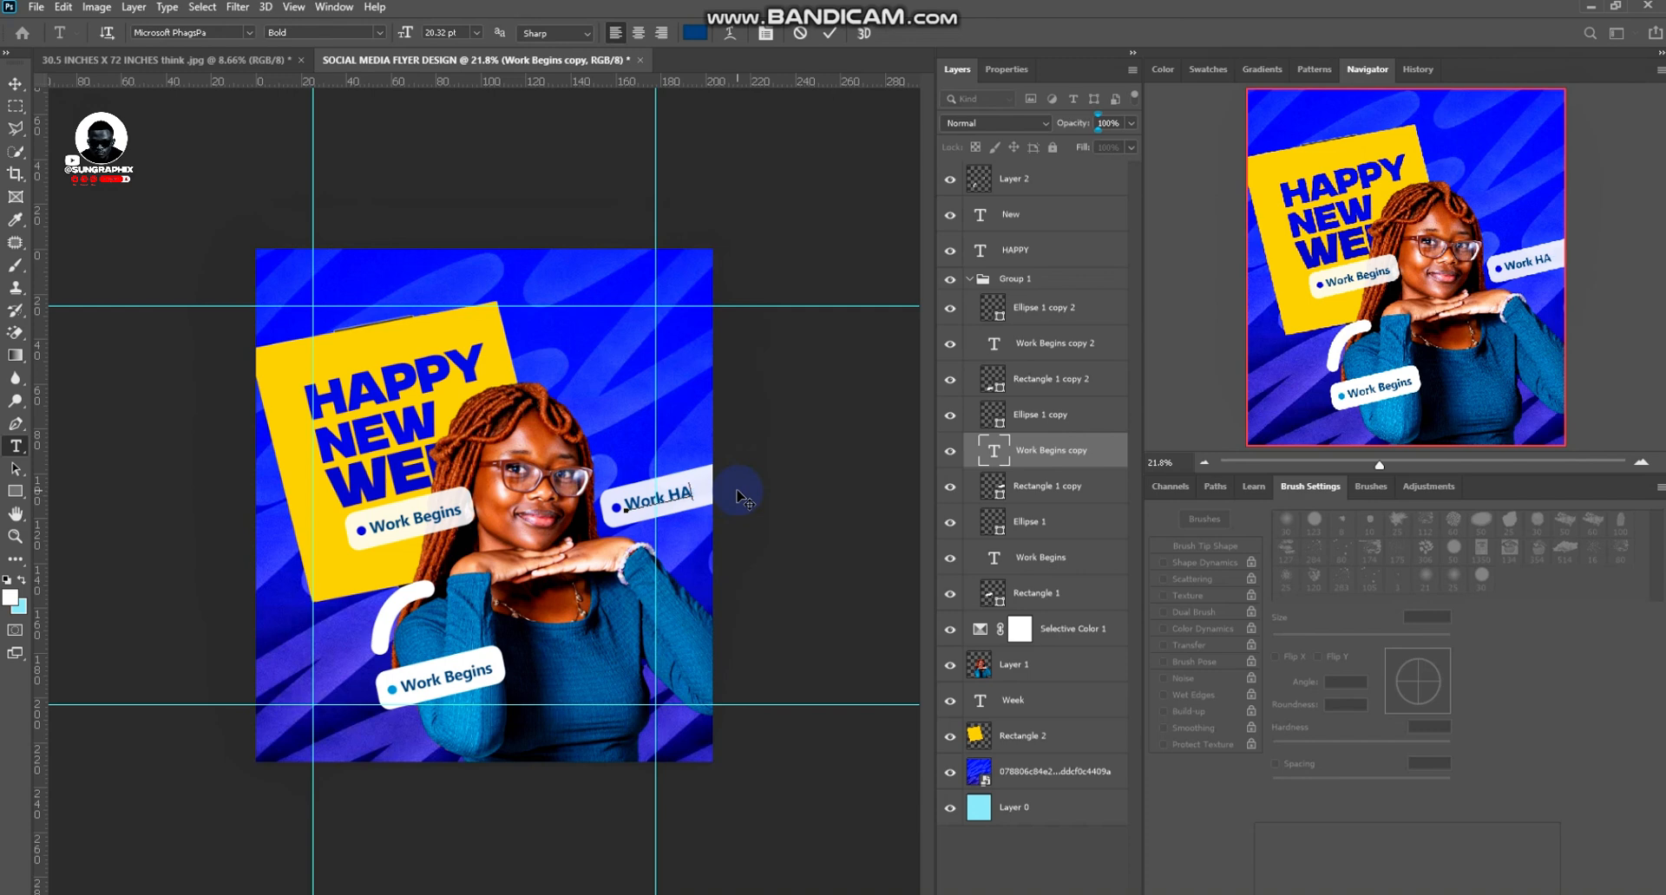
left_click(838, 41)
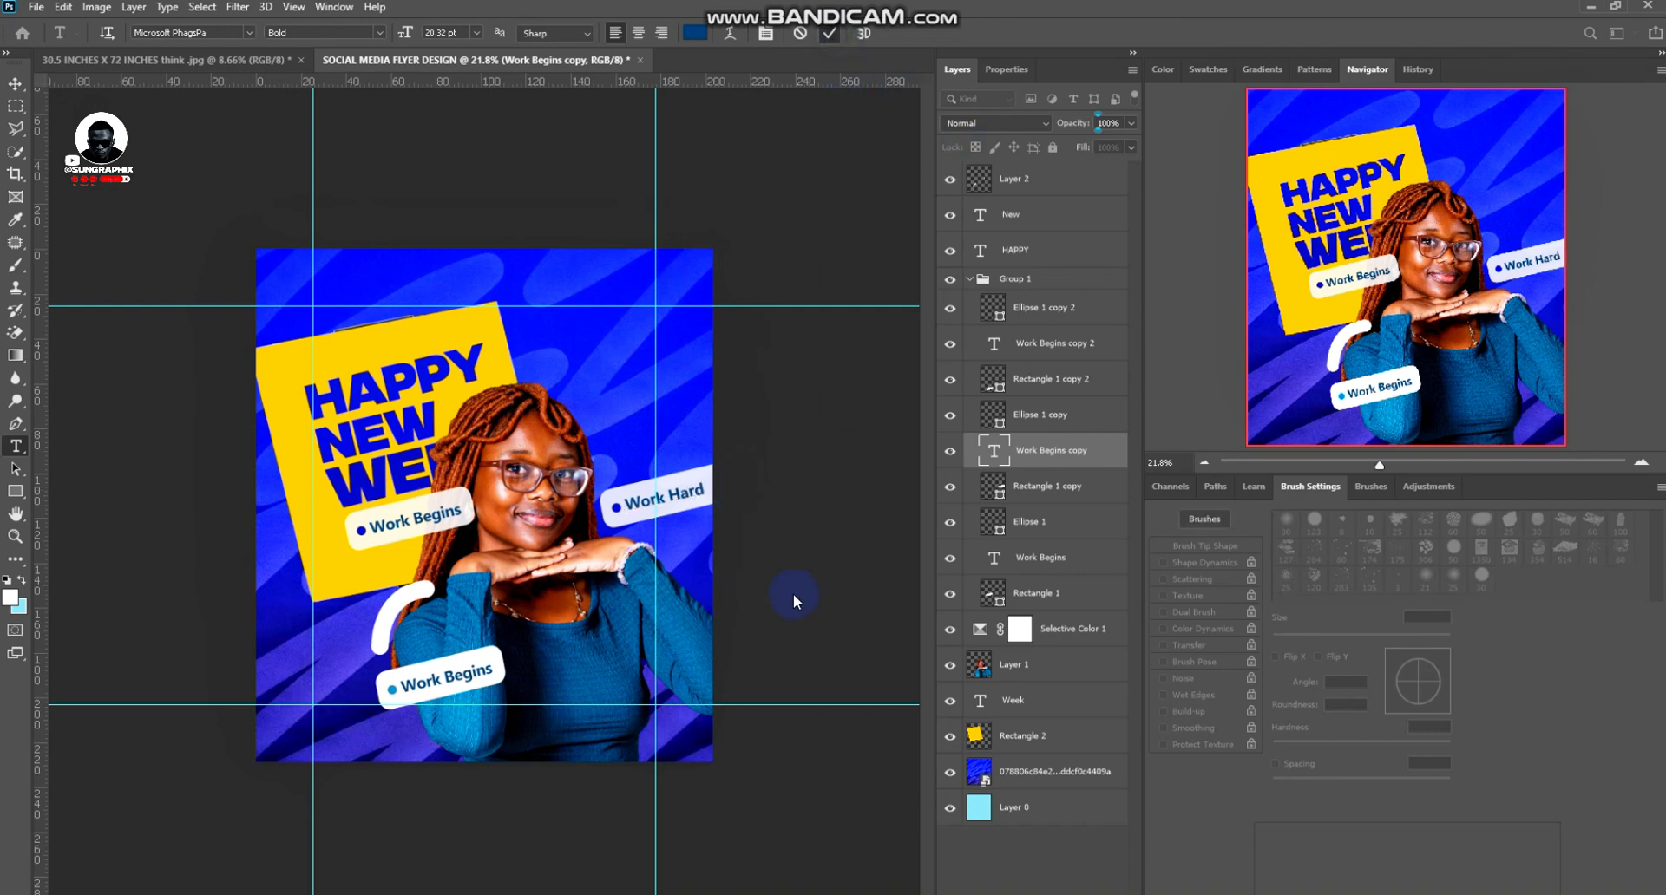
Replace the text of the label over the woman's sleeve with "New Give Up"
left_click(451, 676)
key("ctrl+a")
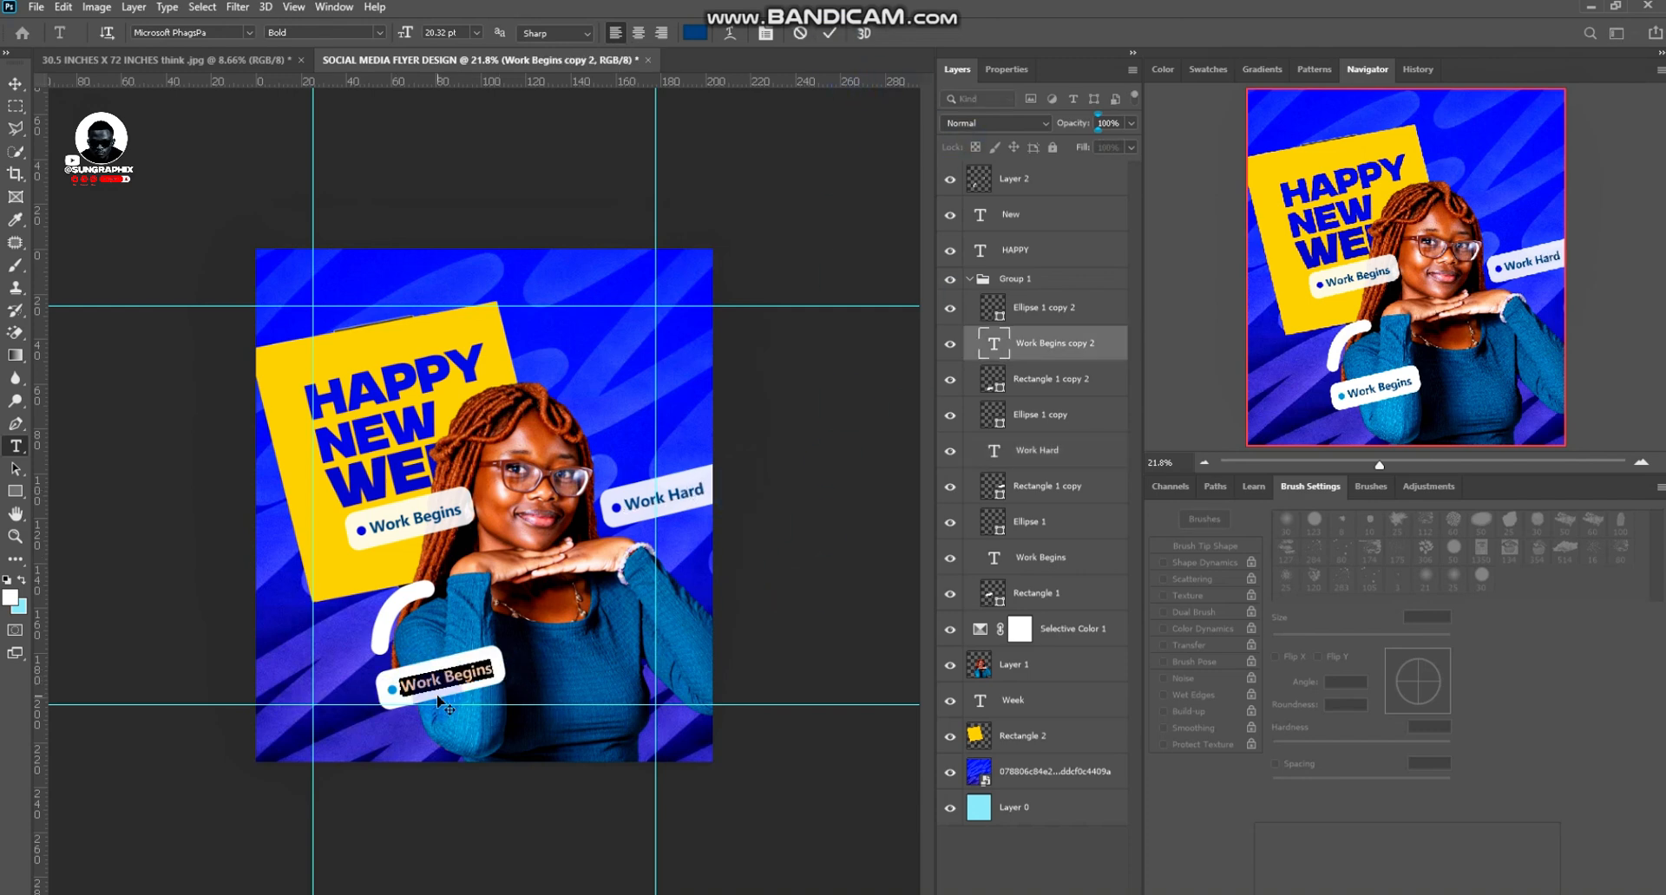
type("ne")
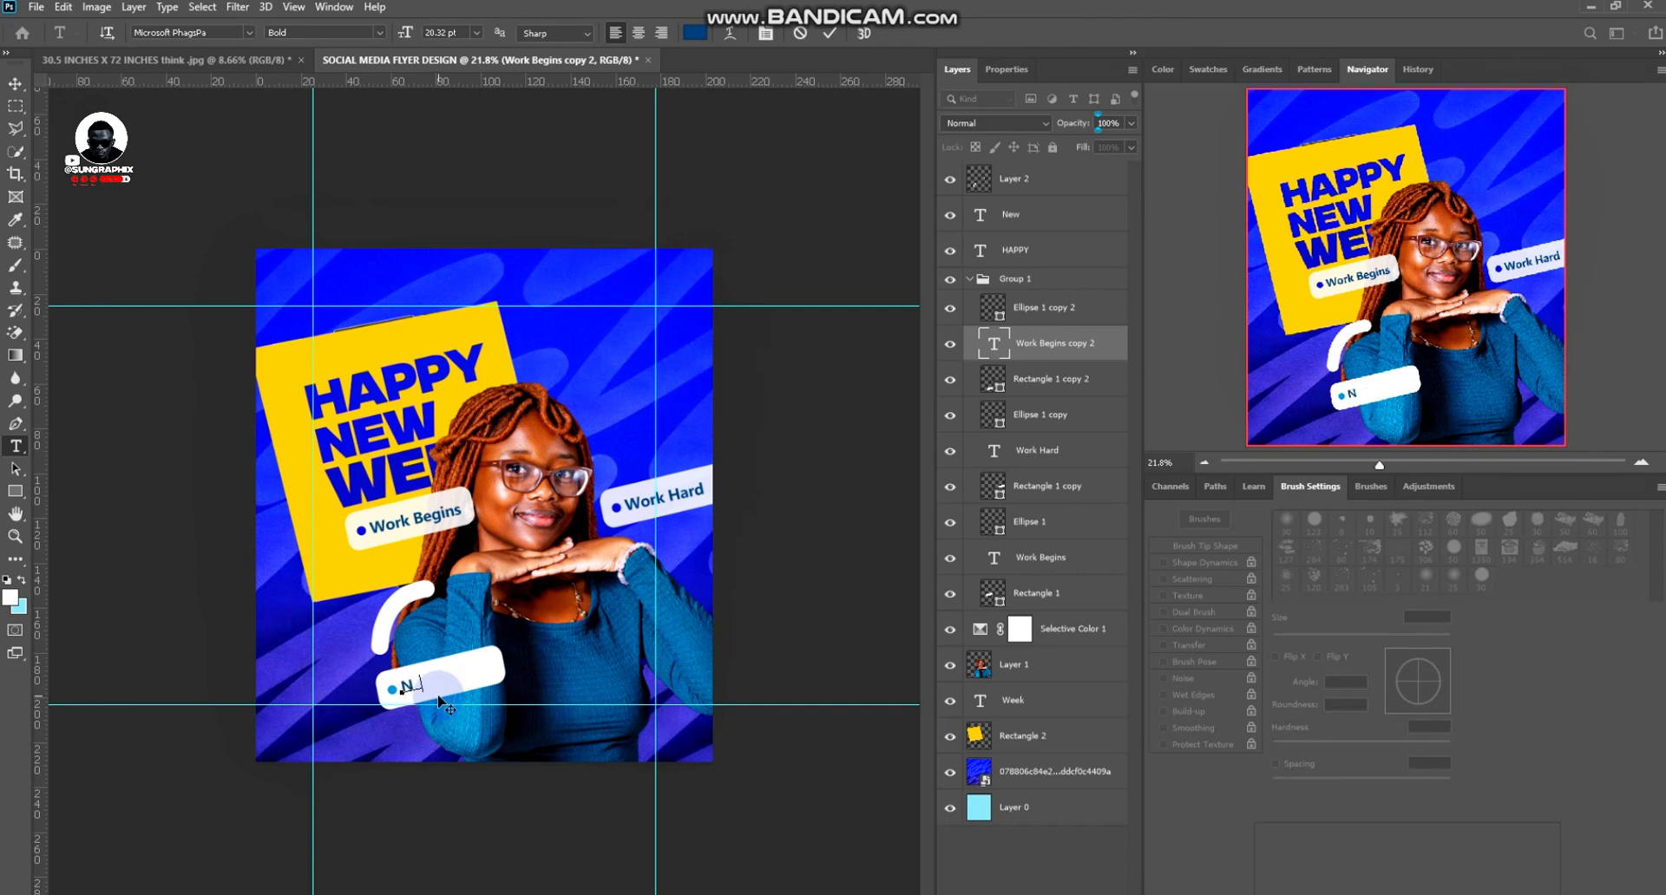
type("w Give Up")
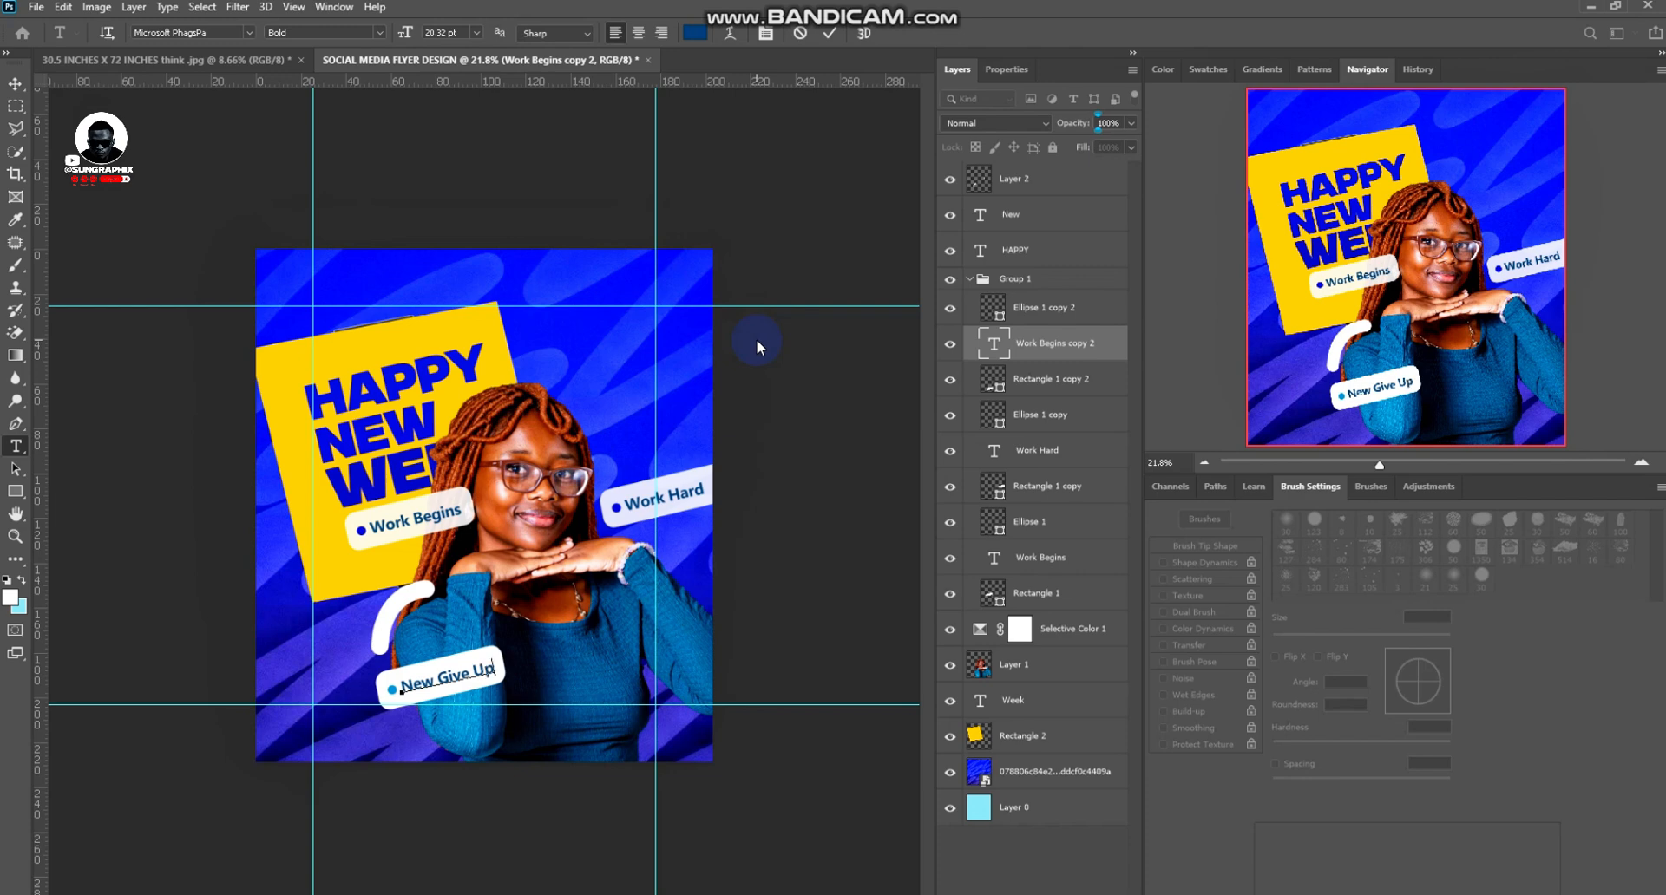
left_click(821, 33)
left_click(16, 83)
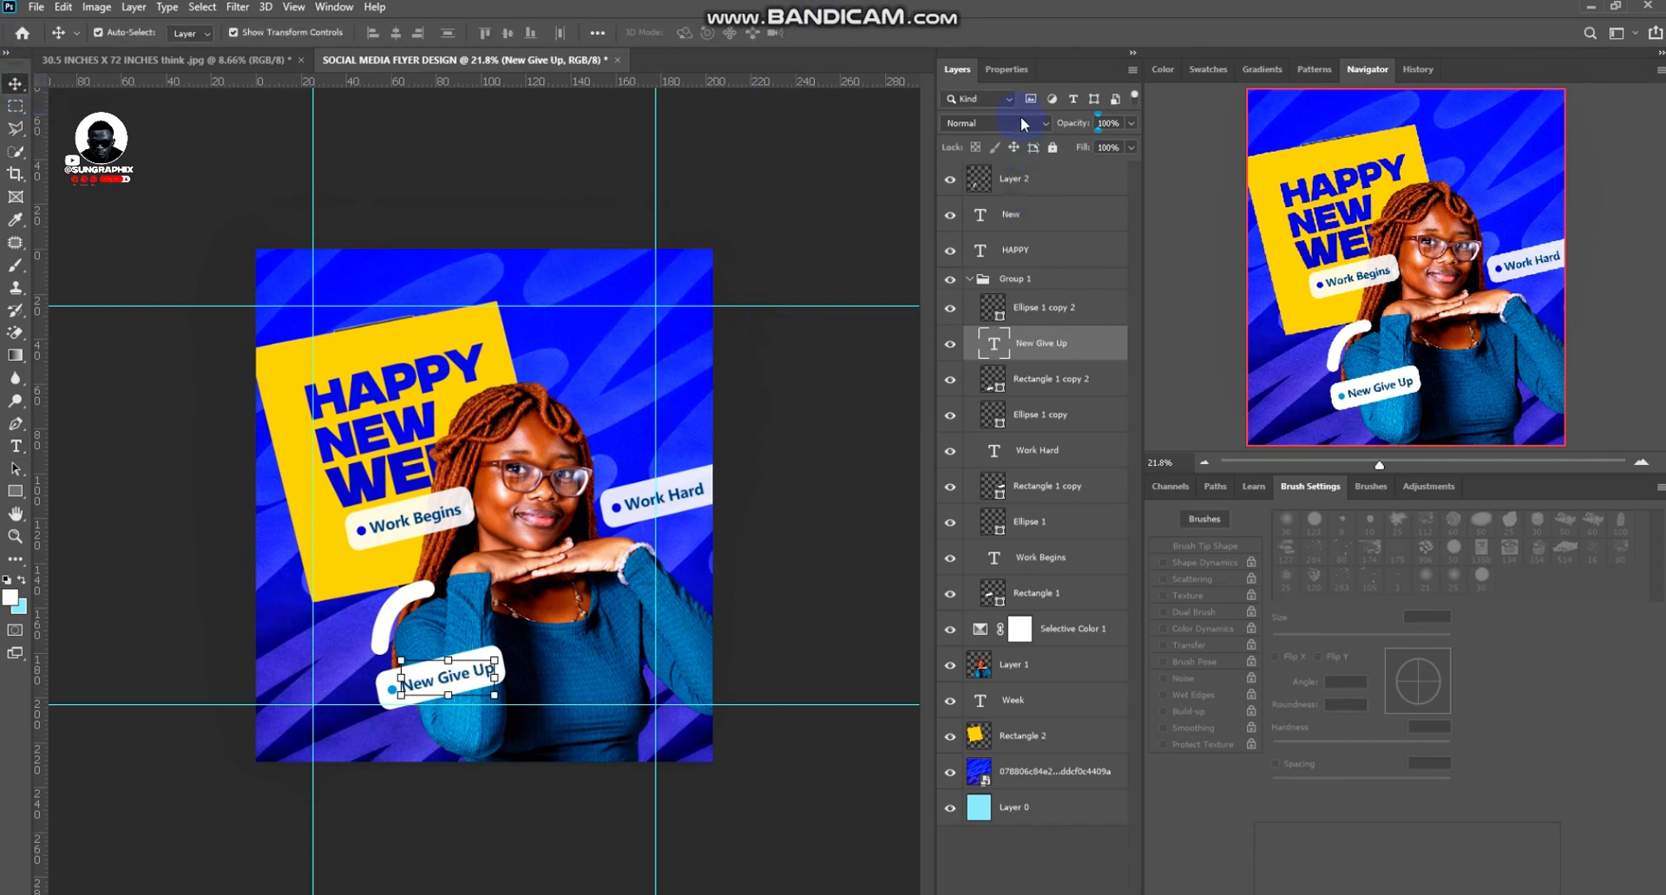
Set the tracking of the "New Give Up" text to -30 and rotate the text to about -14.5° to fit its label
left_click(1006, 69)
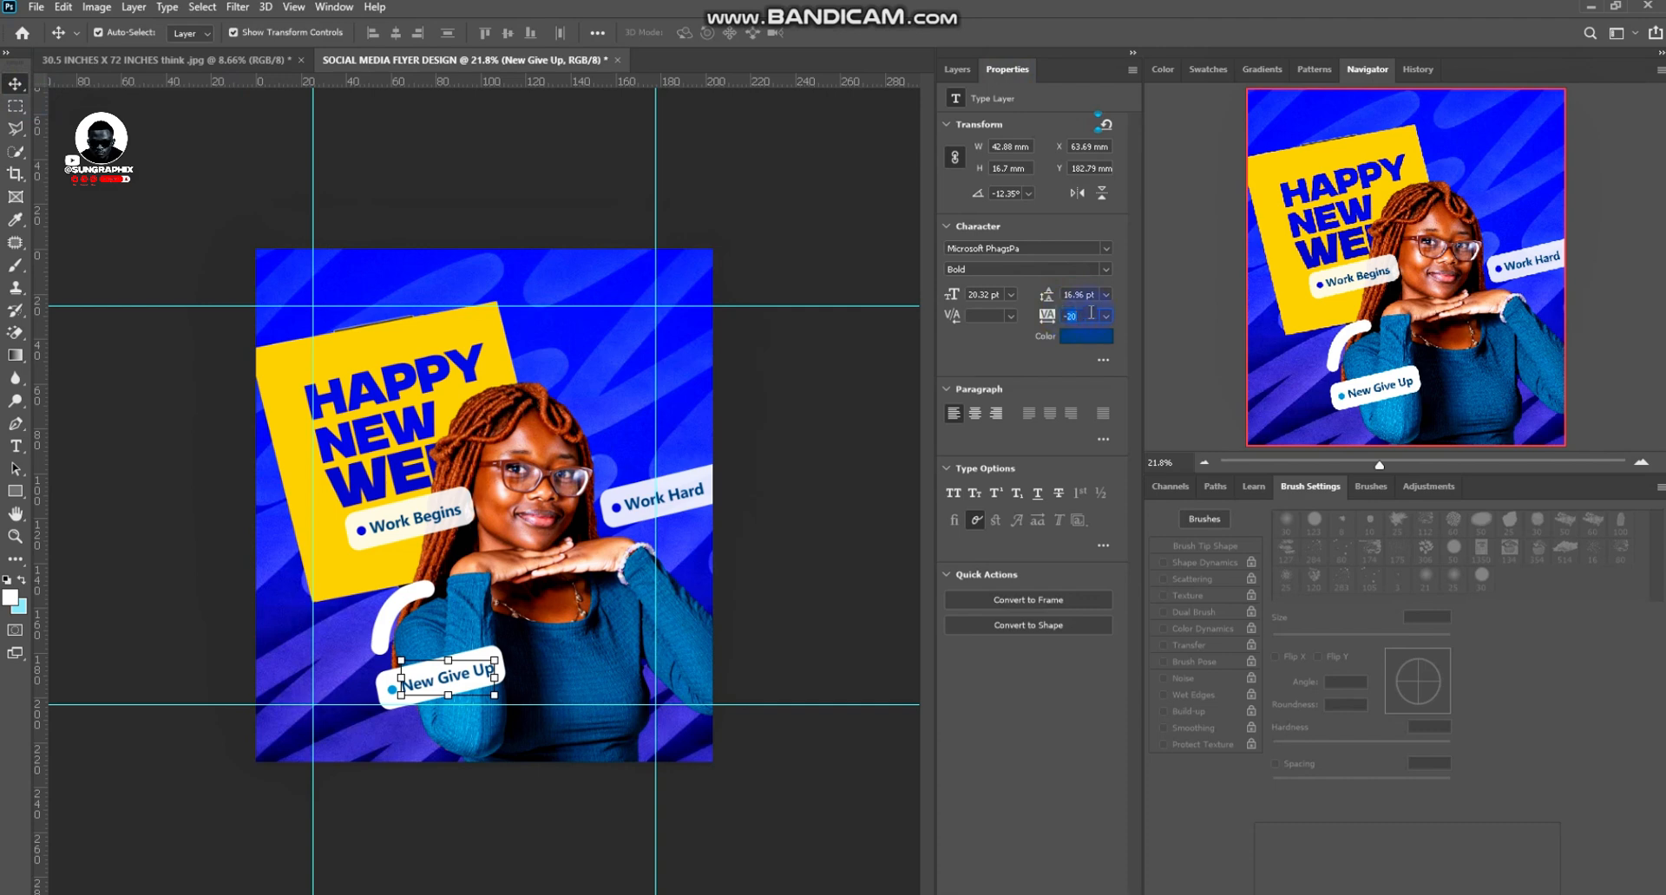
key("Return")
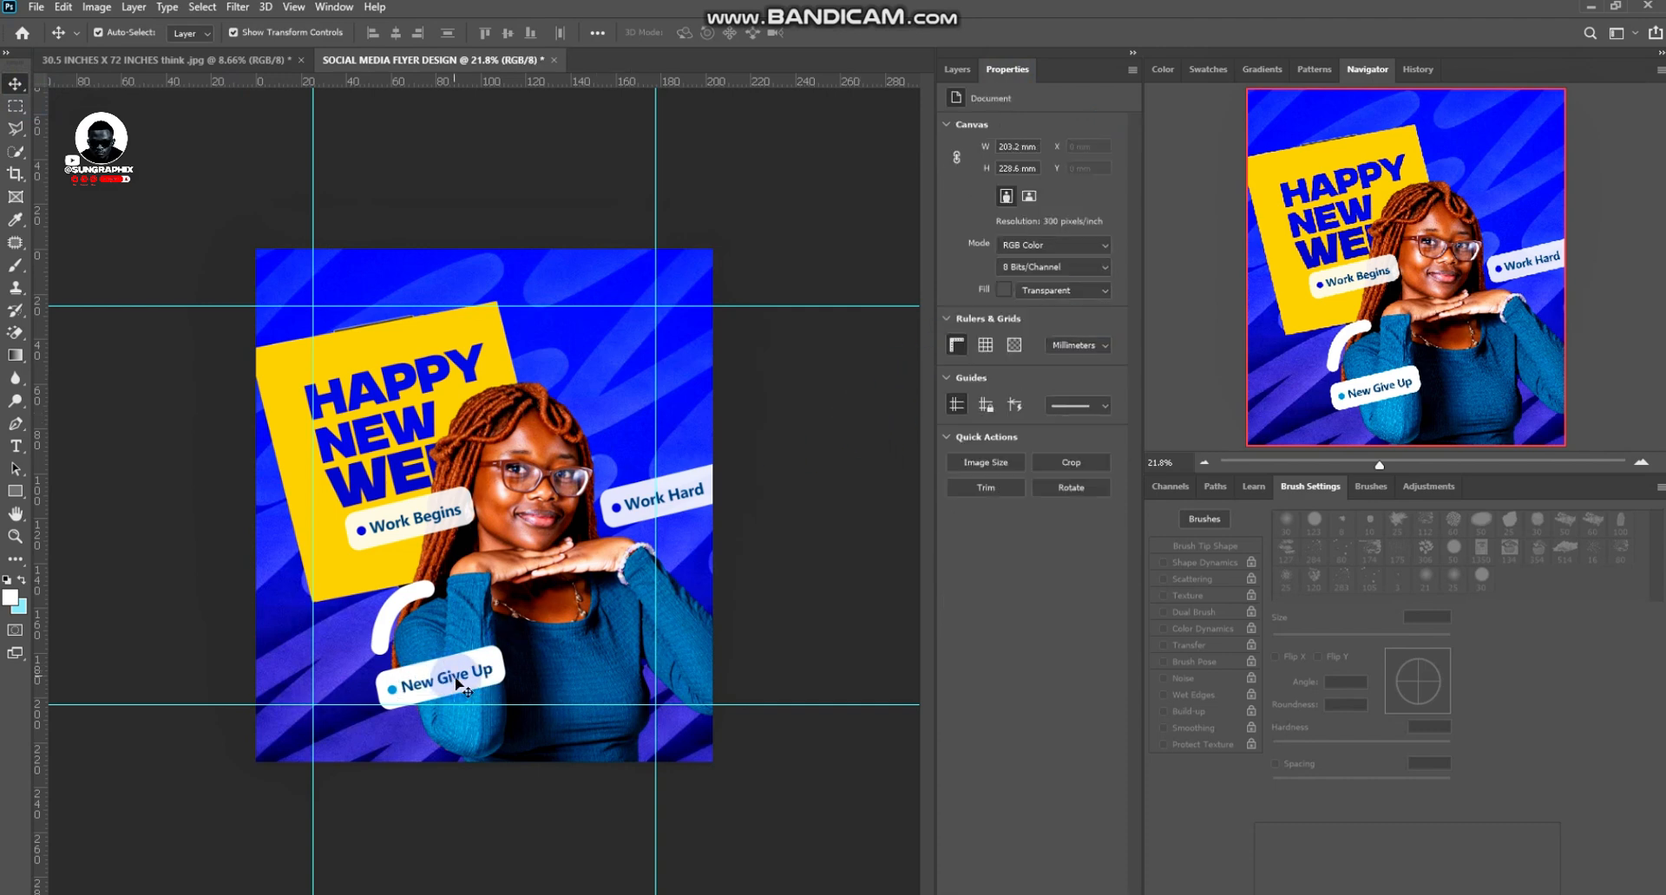
left_click_drag(507, 670, 514, 666)
left_click(785, 510)
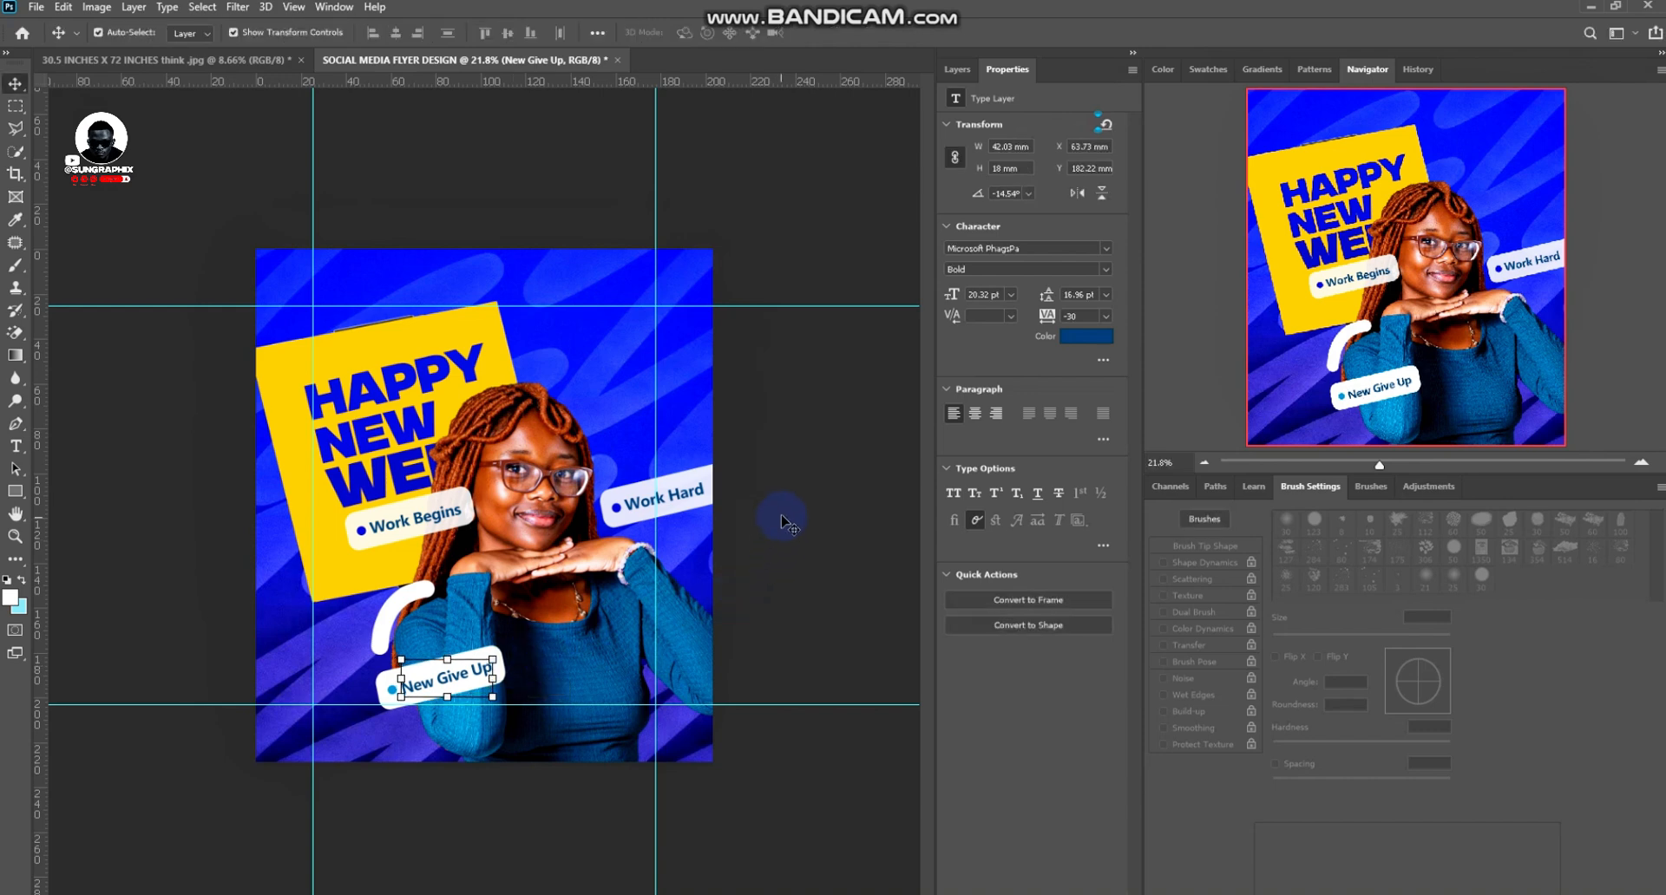
left_click(788, 395)
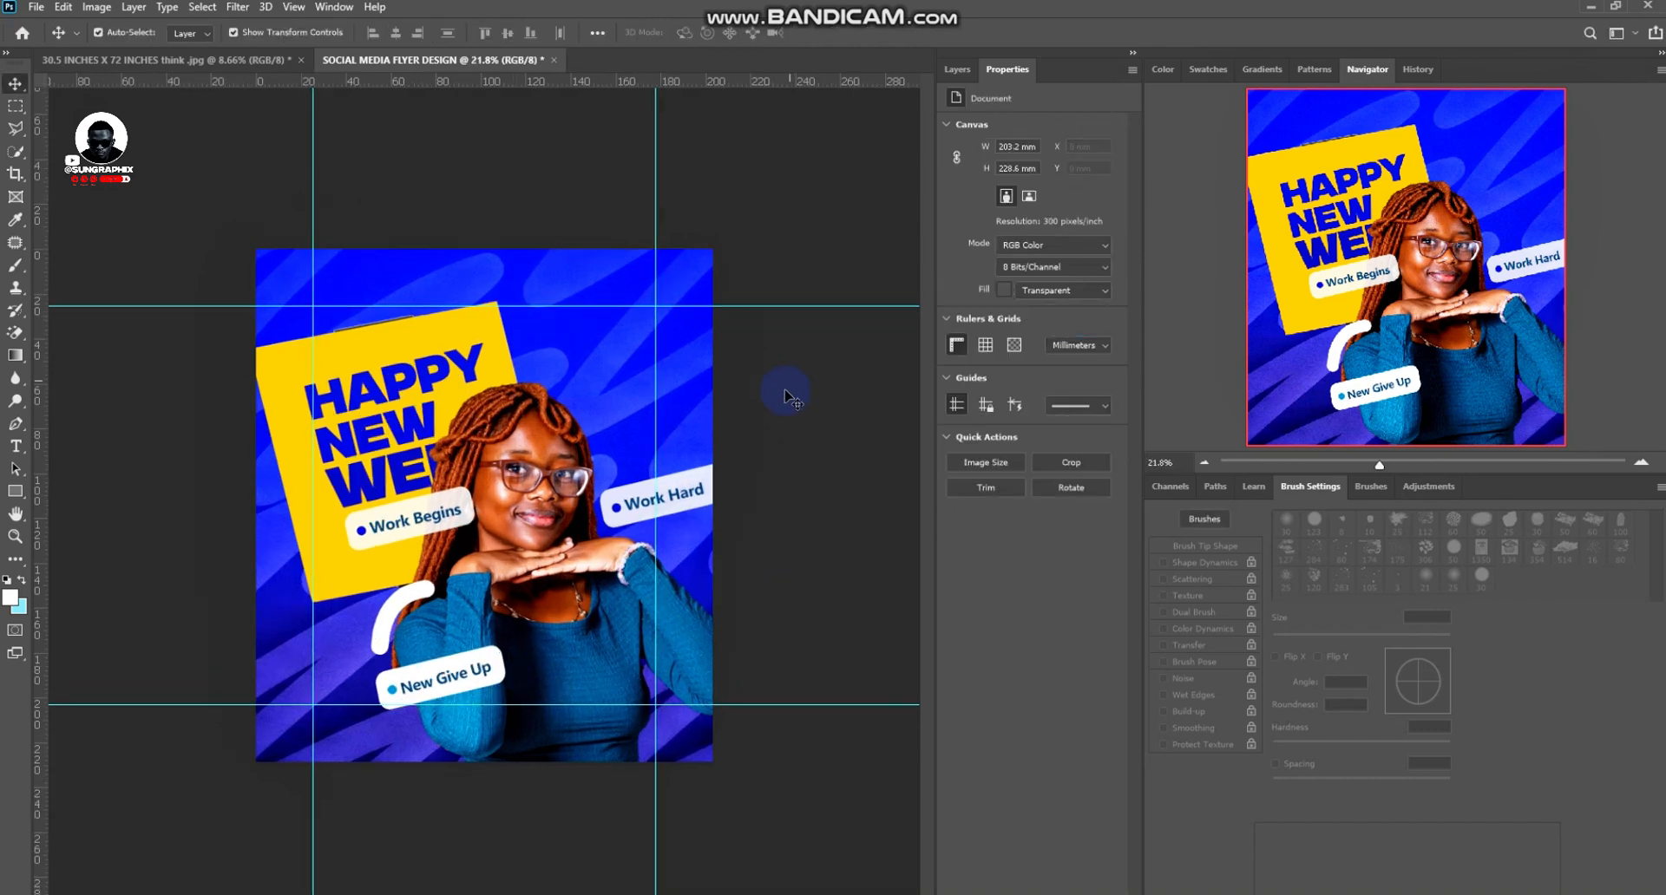
Paint a white wavy band across the canvas's bottom edge on a new layer with a hard round brush of 800 px
left_click(16, 265)
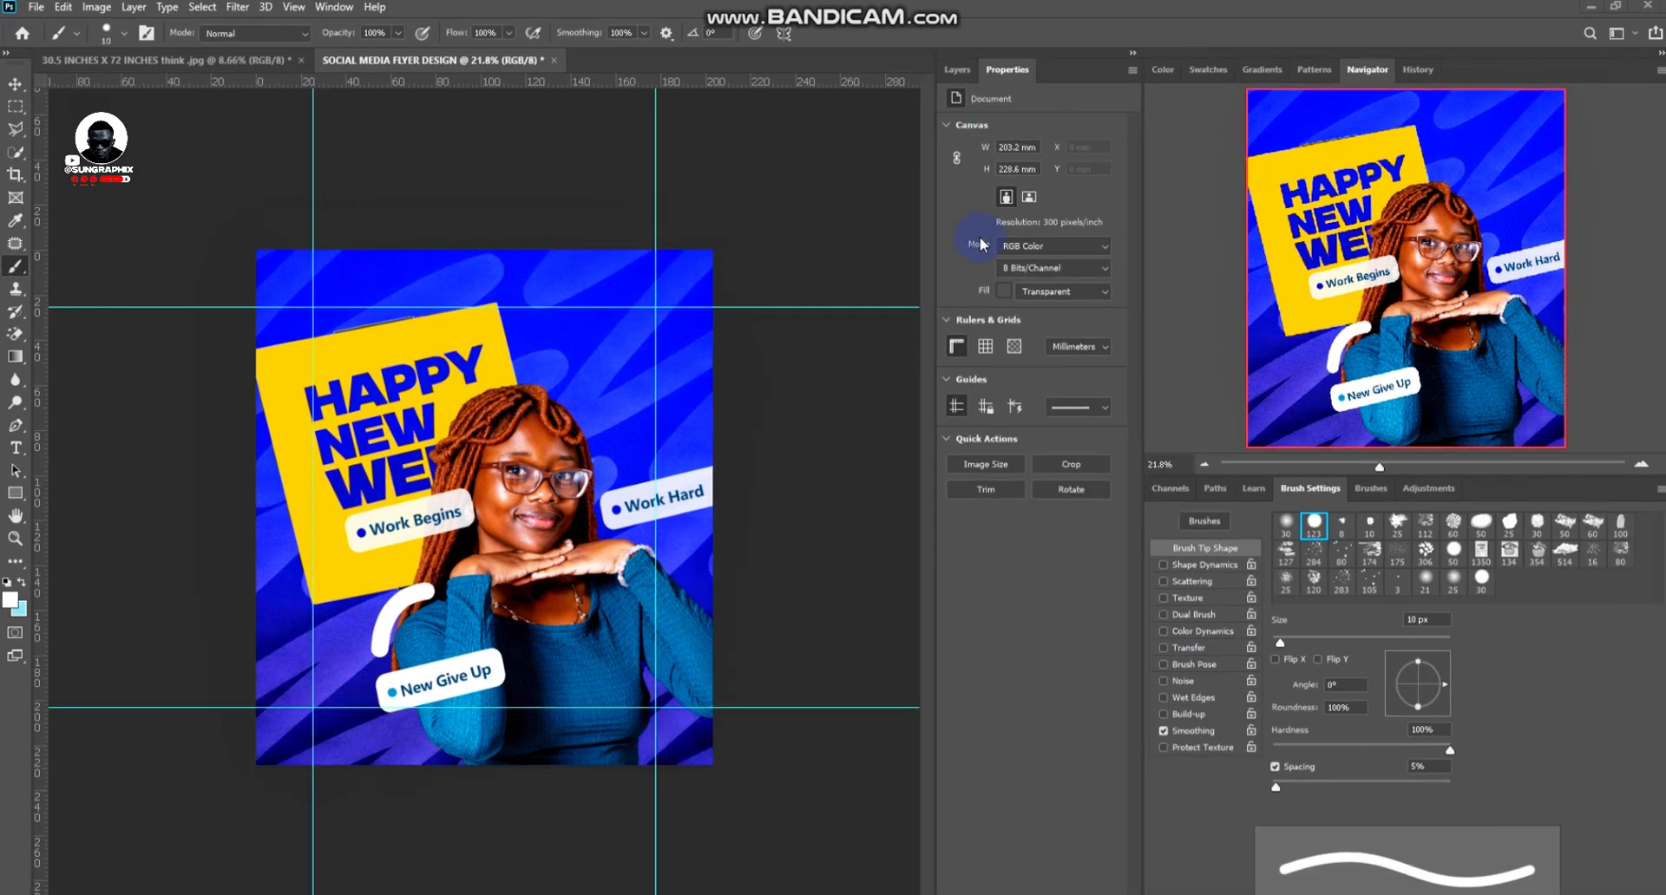
left_click(957, 70)
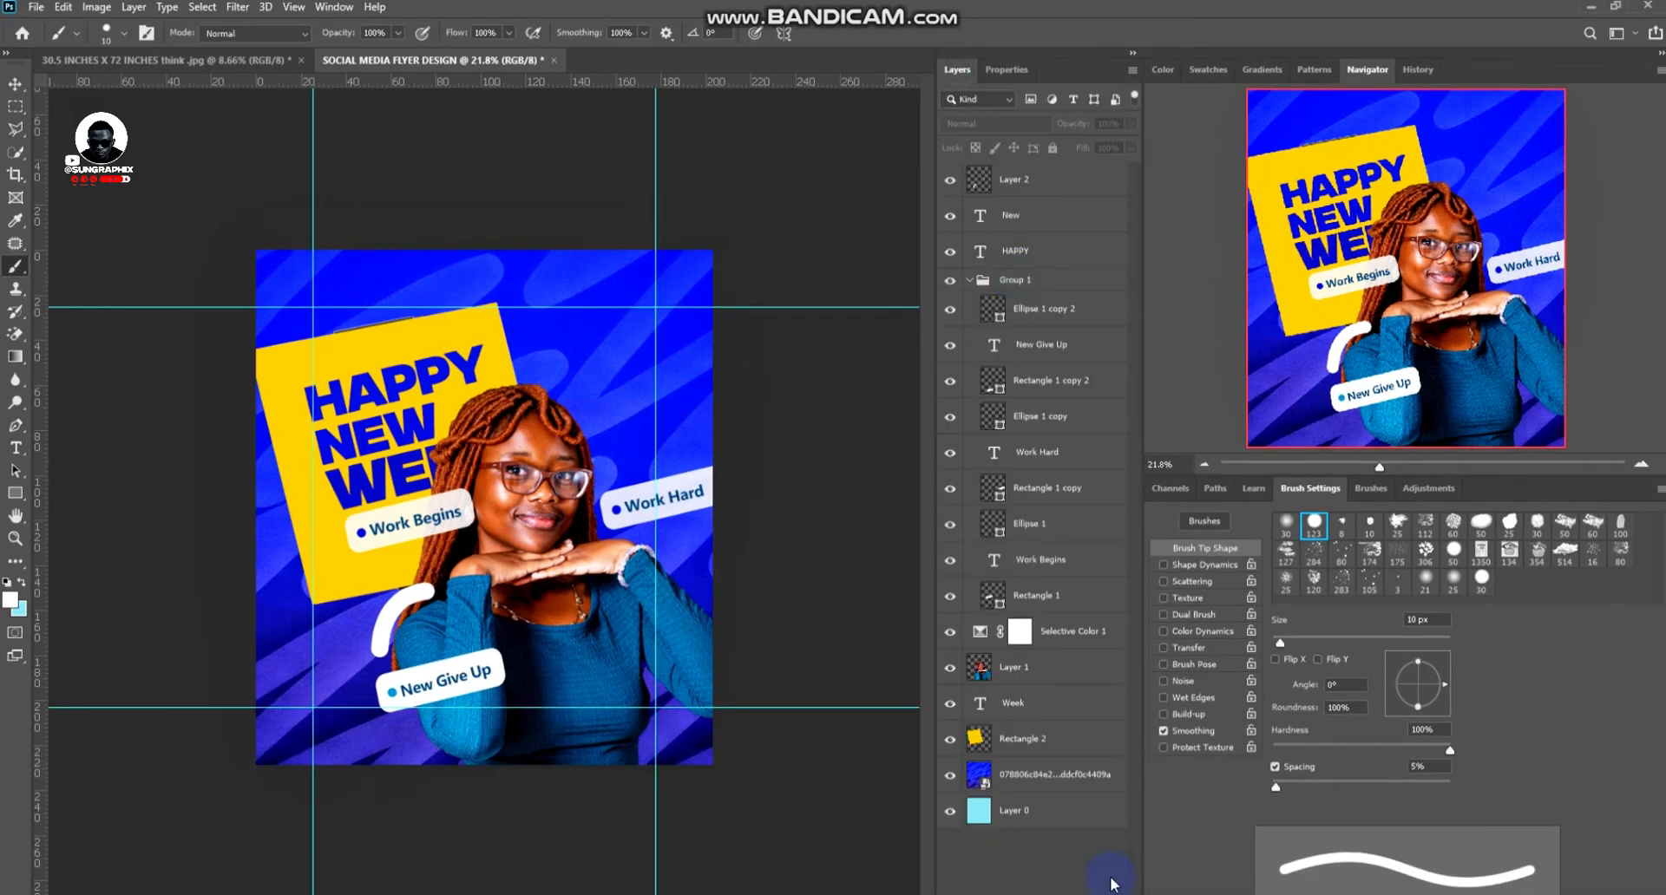
left_click(1115, 883)
key("bracketright")
key("bracketright")
key("bracketright")
key("bracketright")
key("bracketright")
key("bracketright")
key("bracketright")
key("bracketright")
key("bracketright")
key("bracketright")
key("bracketright")
key("bracketright")
key("bracketright")
key("bracketright")
key("bracketright")
key("bracketright")
key("bracketright")
key("bracketright")
key("bracketright")
key("bracketright")
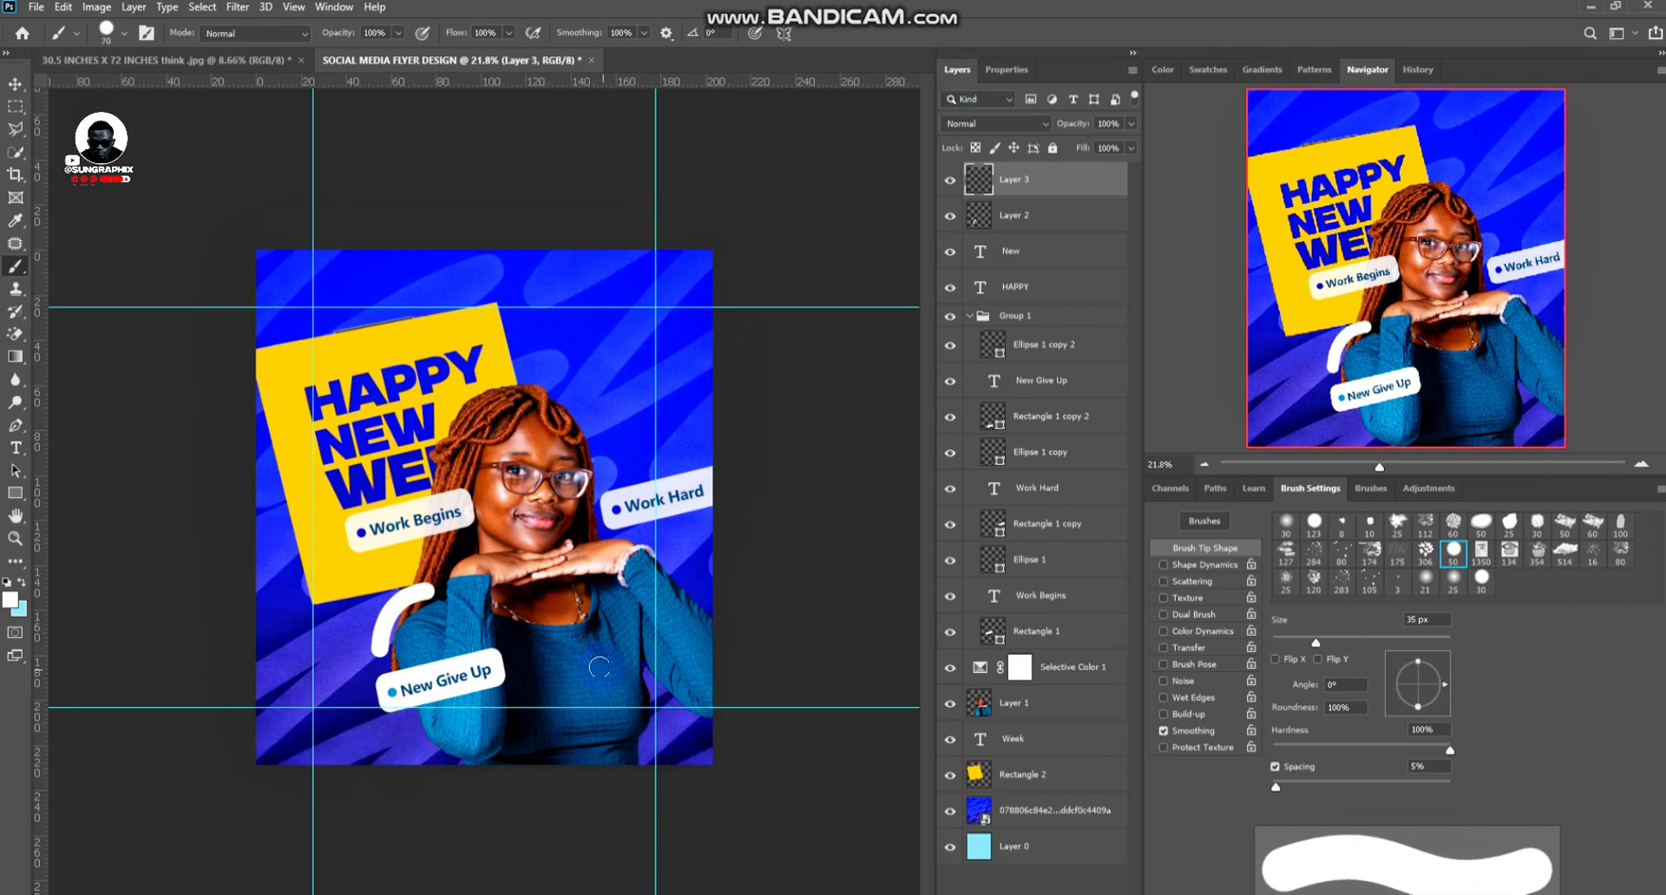
mouse_move(173, 791)
left_mouse_down()
mouse_move(333, 768)
mouse_move(694, 837)
mouse_move(885, 673)
left_mouse_up()
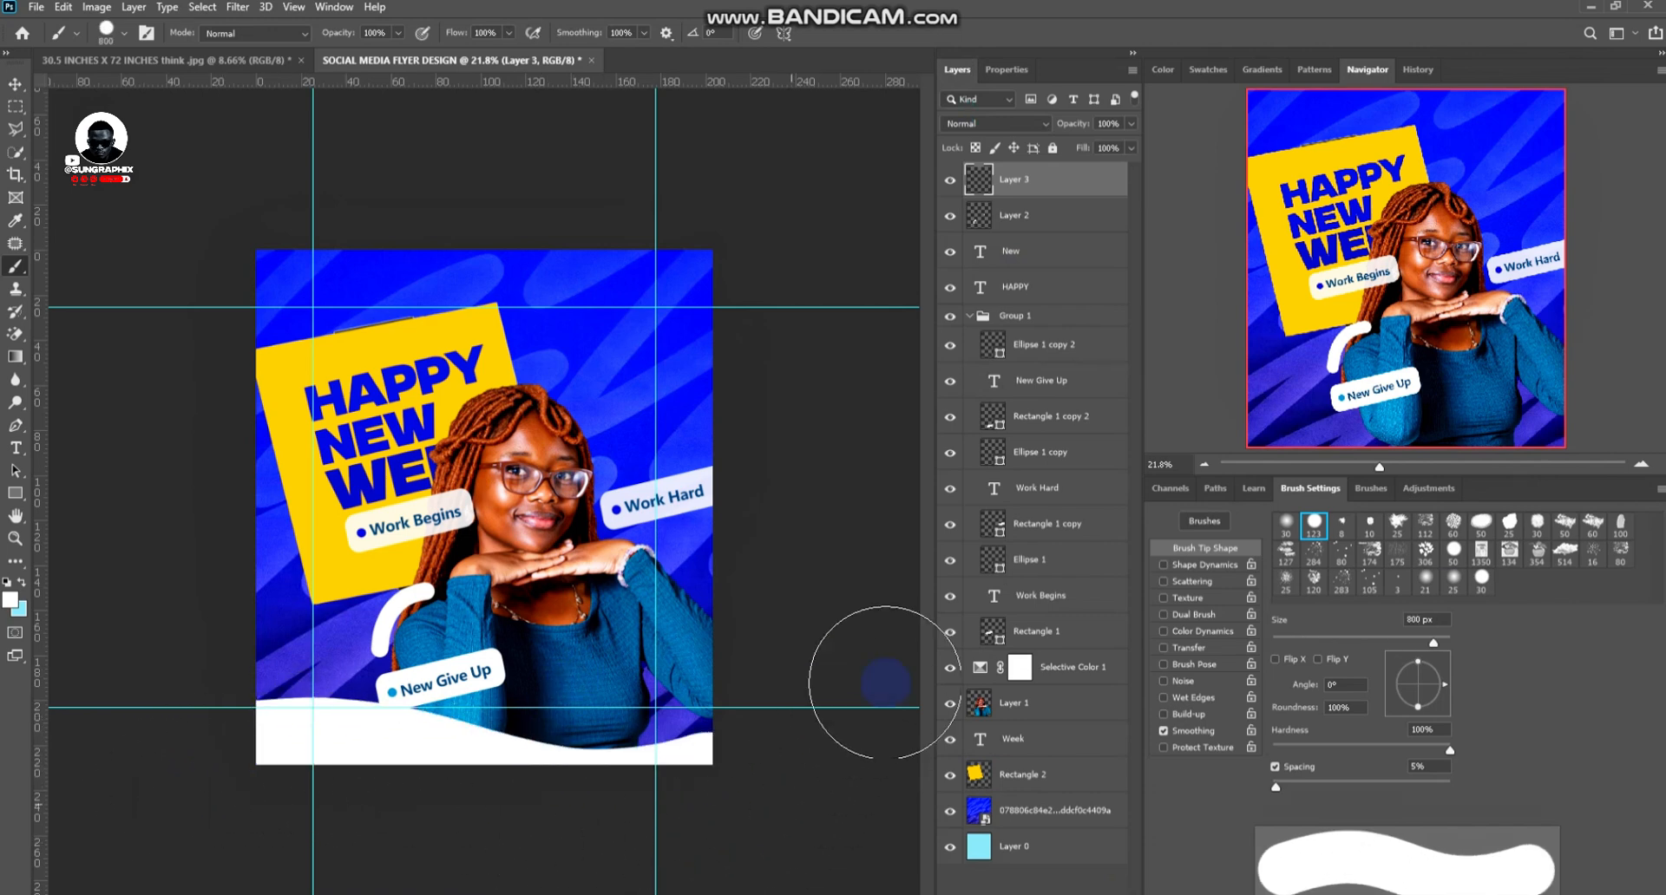
Move the white wavy band slightly down so it covers less of the canvas's bottom edge
left_click(15, 83)
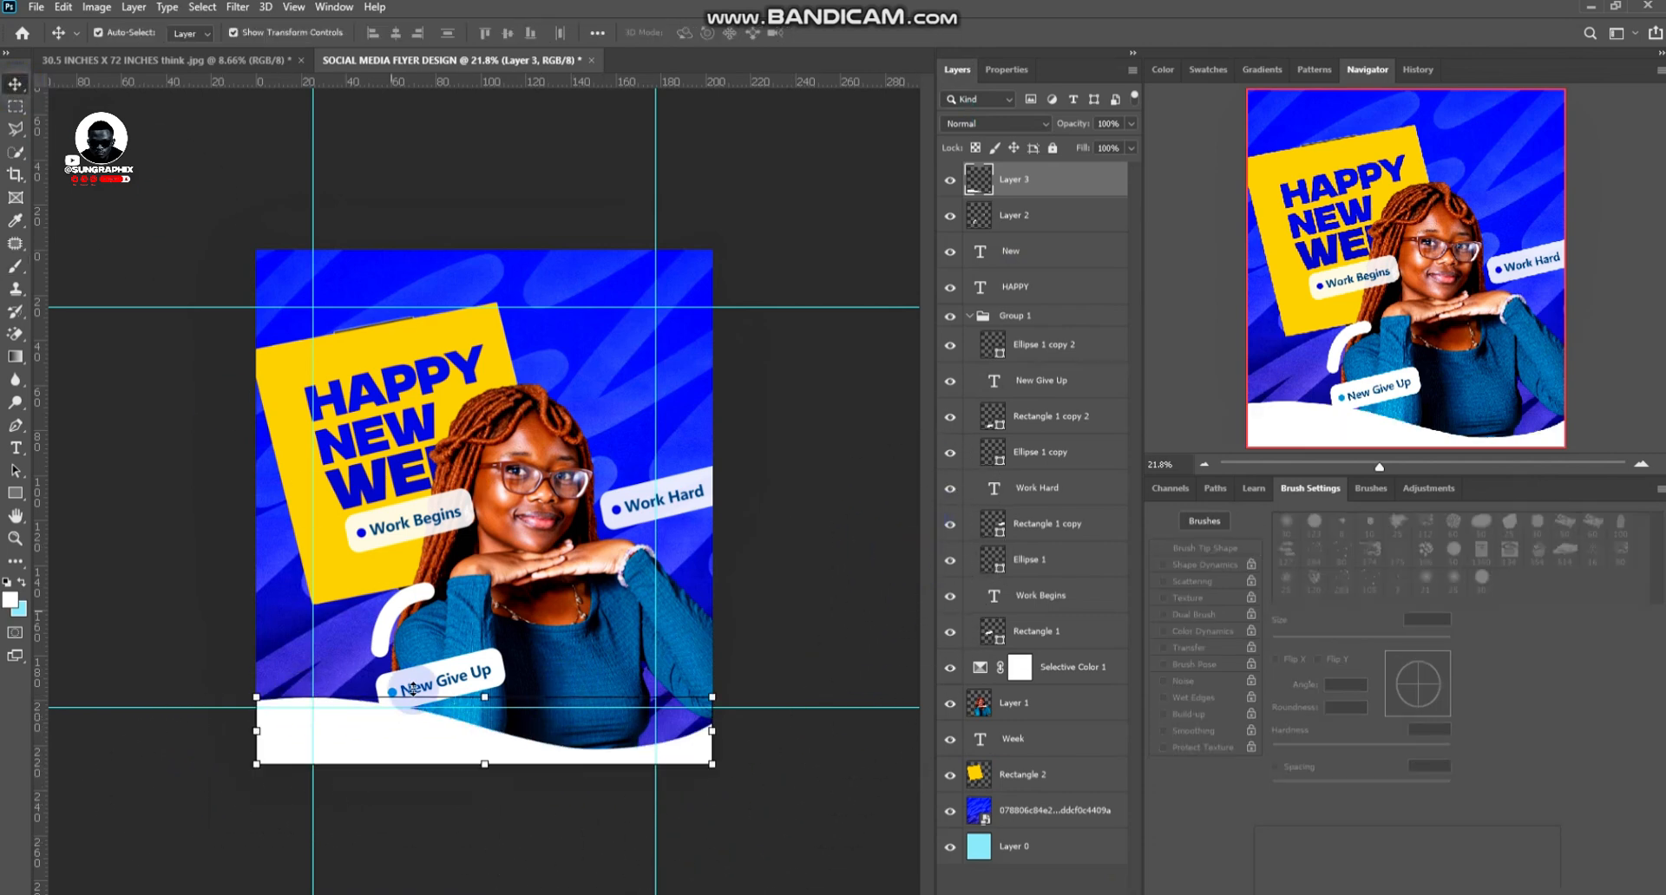
left_click_drag(417, 699, 416, 710)
key("Down")
key("Down")
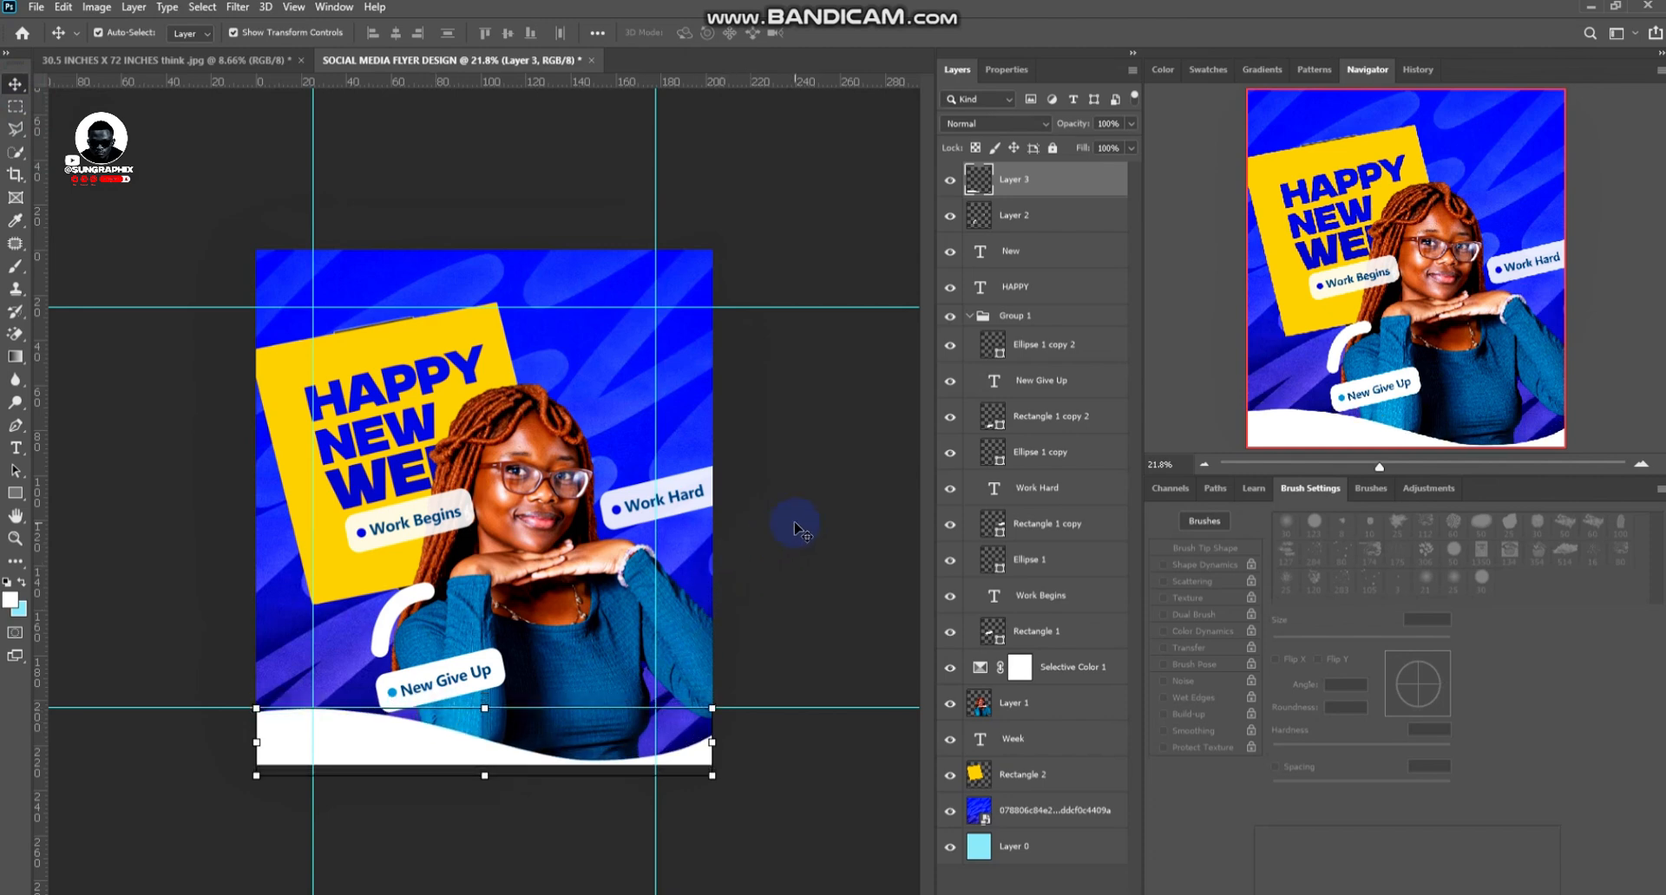
left_click(846, 525)
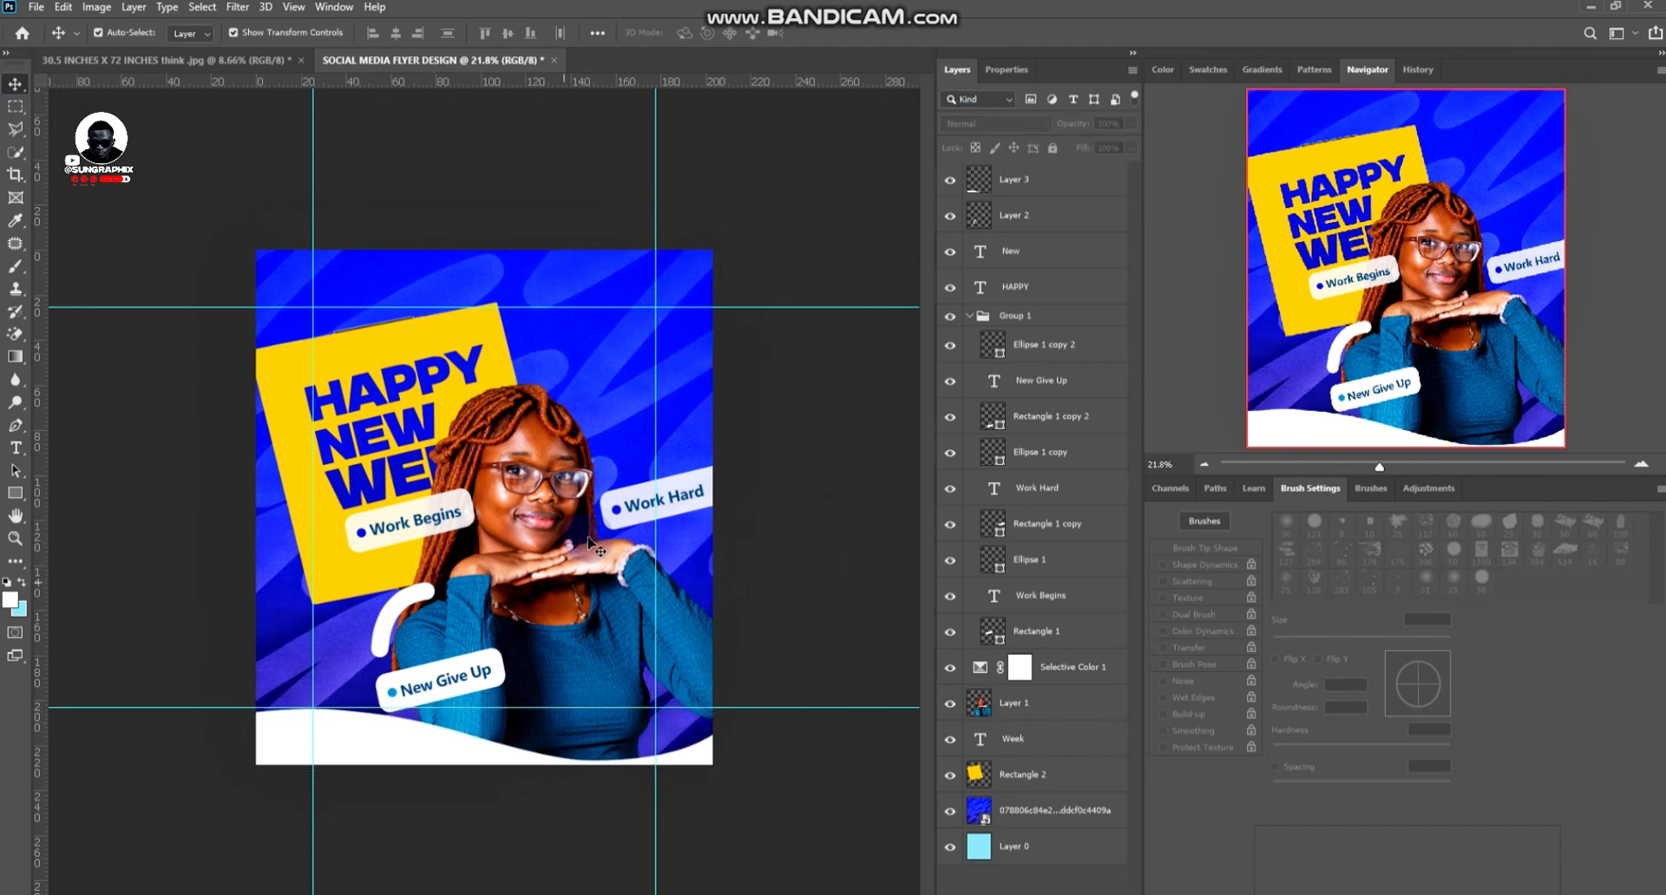
Fill the rectangle behind the "Work Hard" text with the yellow ffc700 sampled from the sign
left_click(618, 521)
double_click(993, 529)
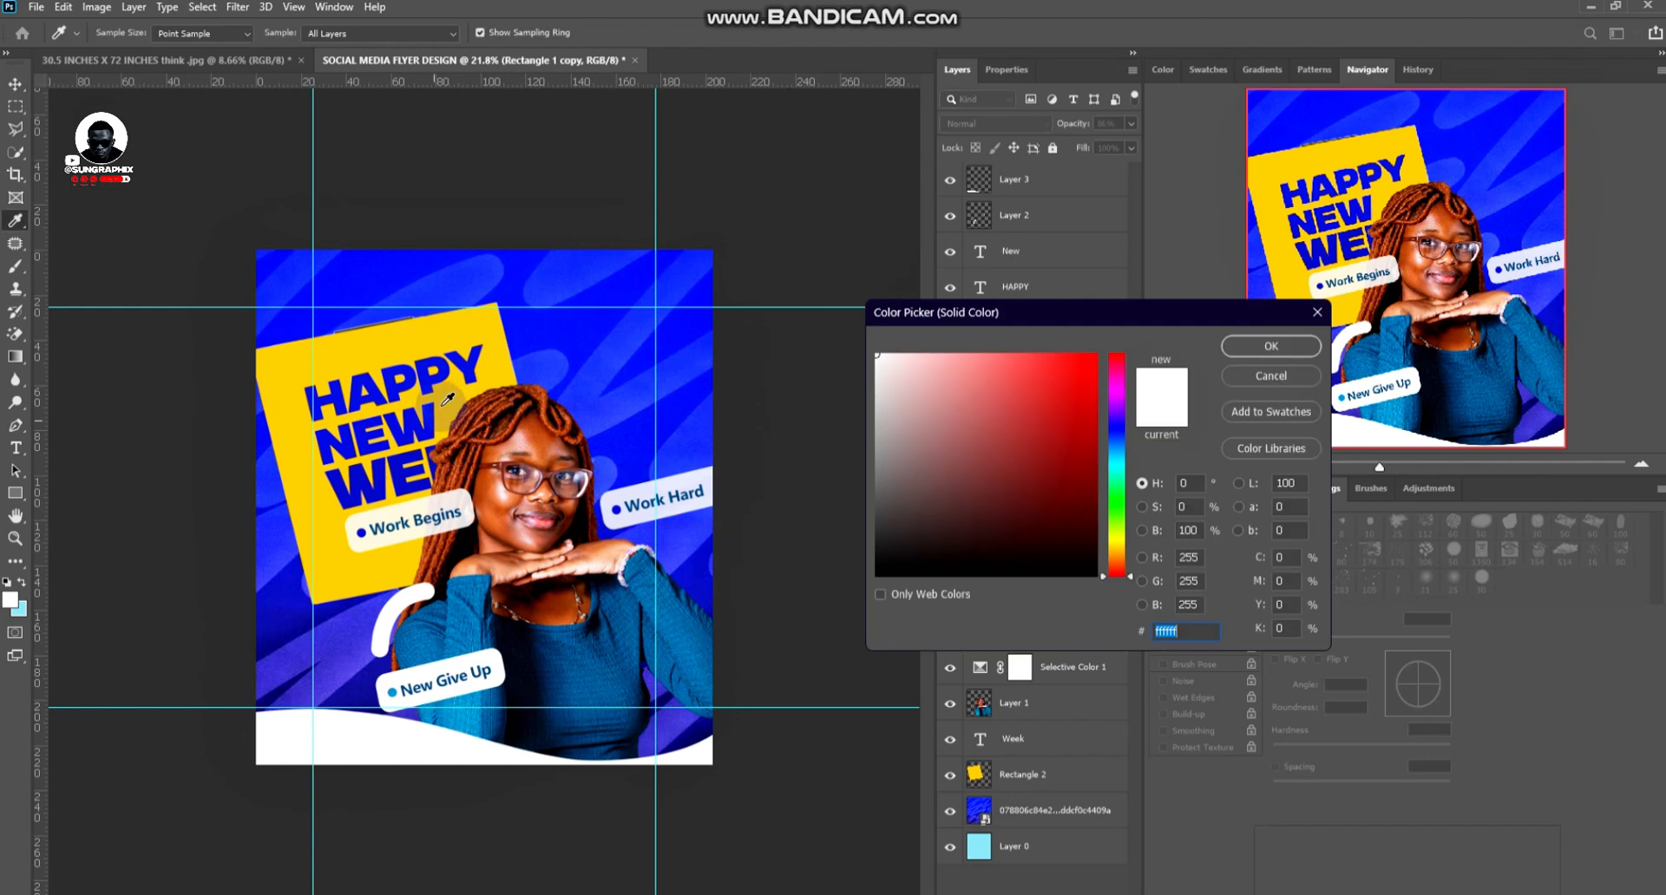
left_click(466, 392)
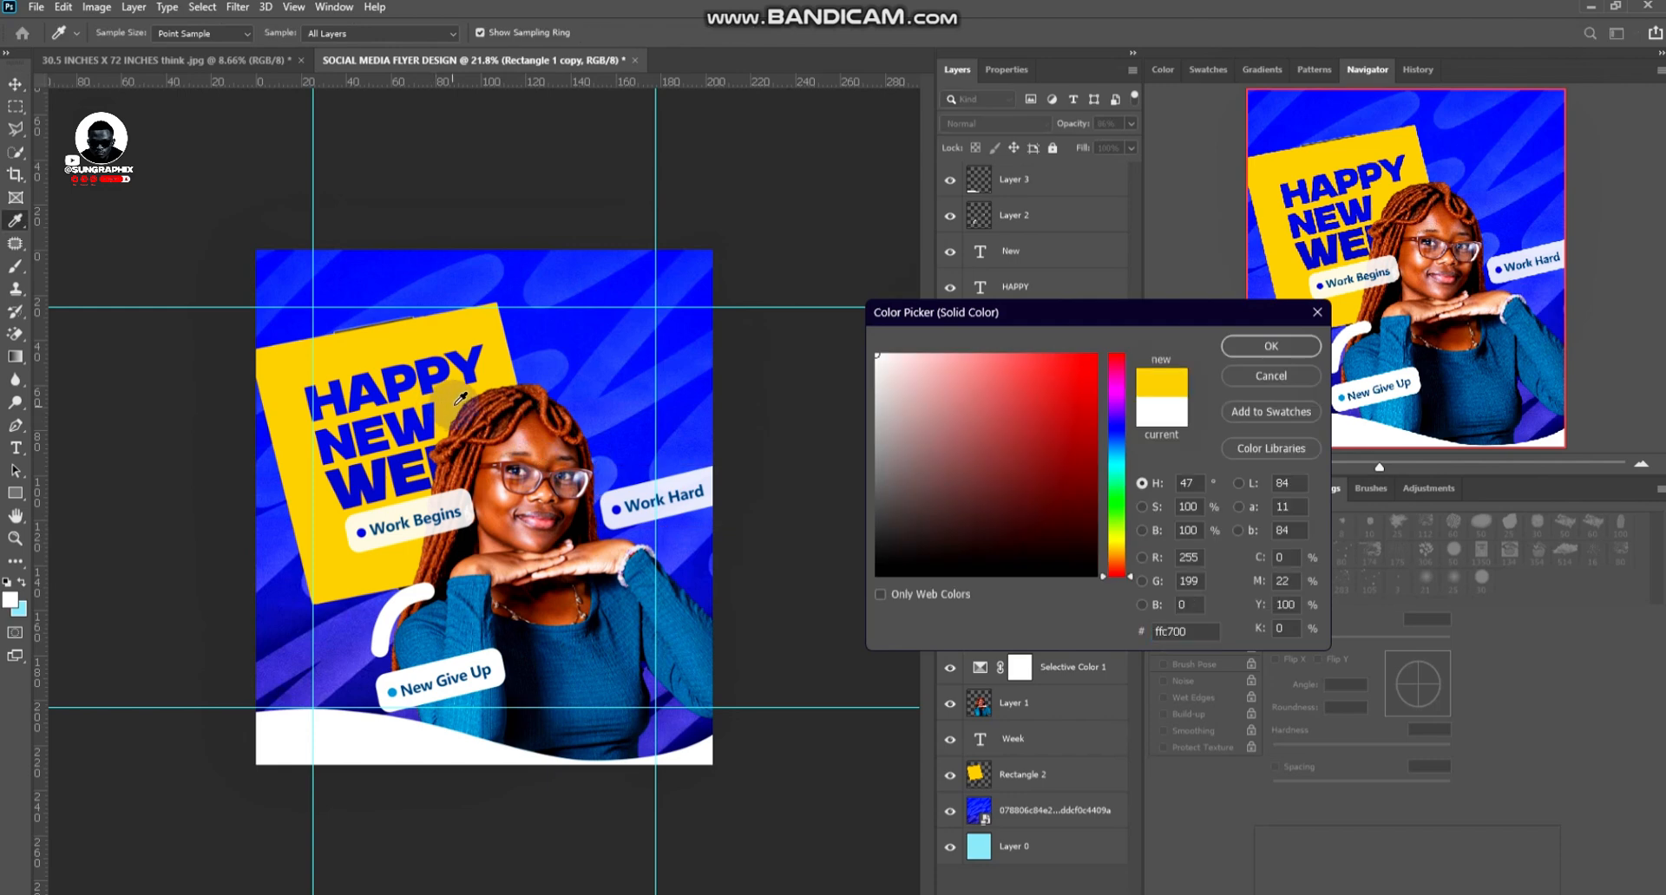
left_click(1256, 344)
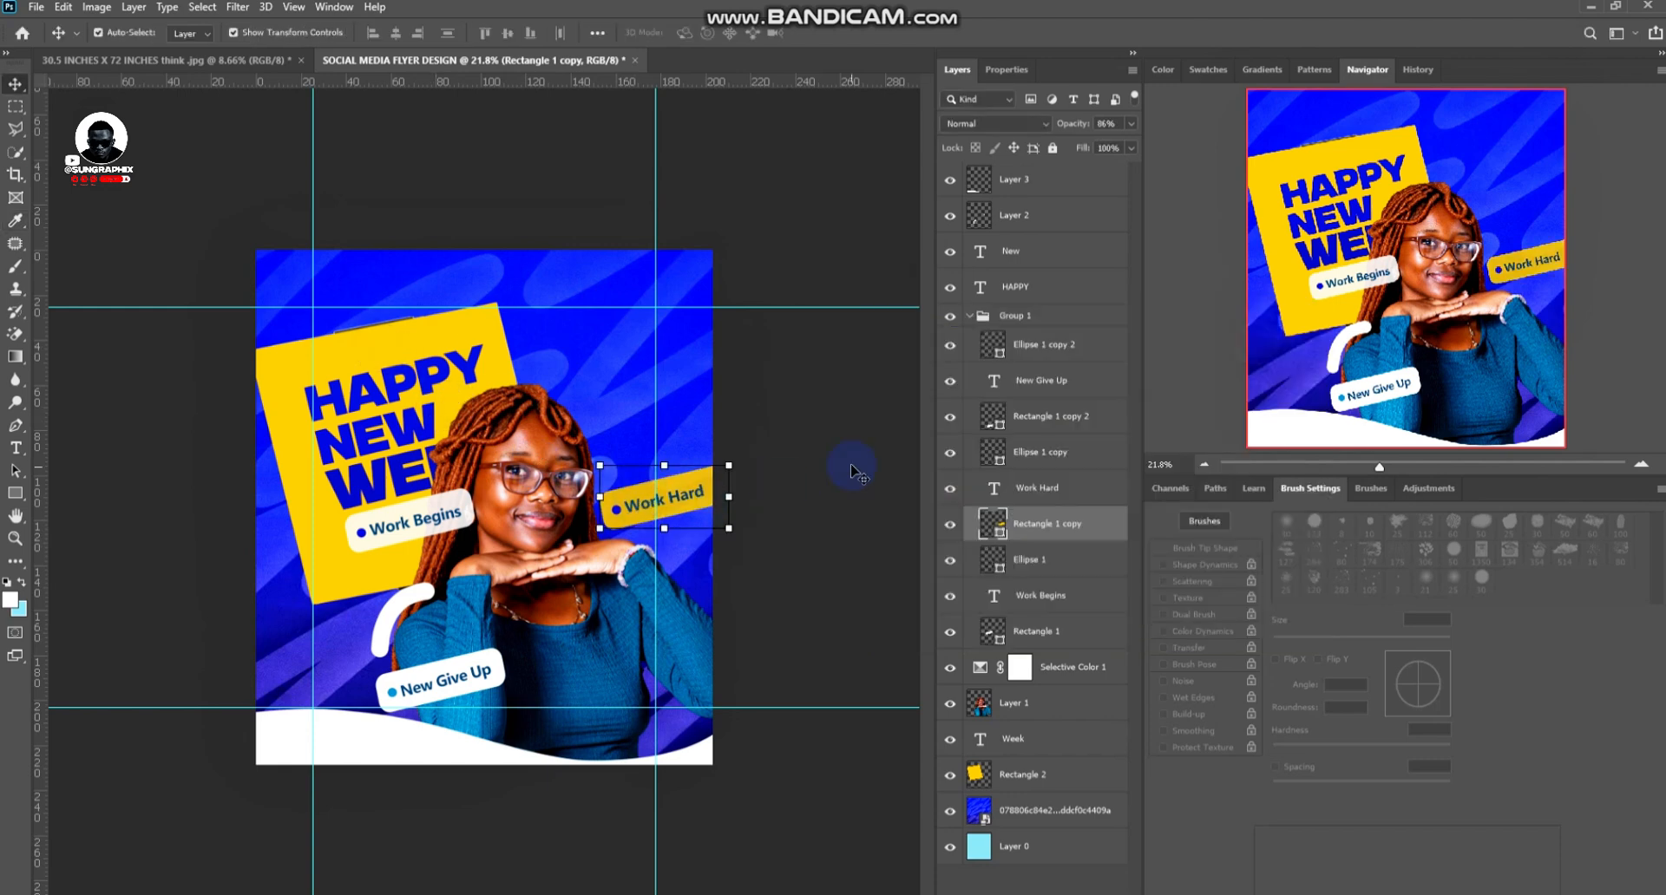
Recolor the "Work Hard" text white (ffffff)
left_click(681, 497)
left_click(1007, 71)
left_click(1088, 342)
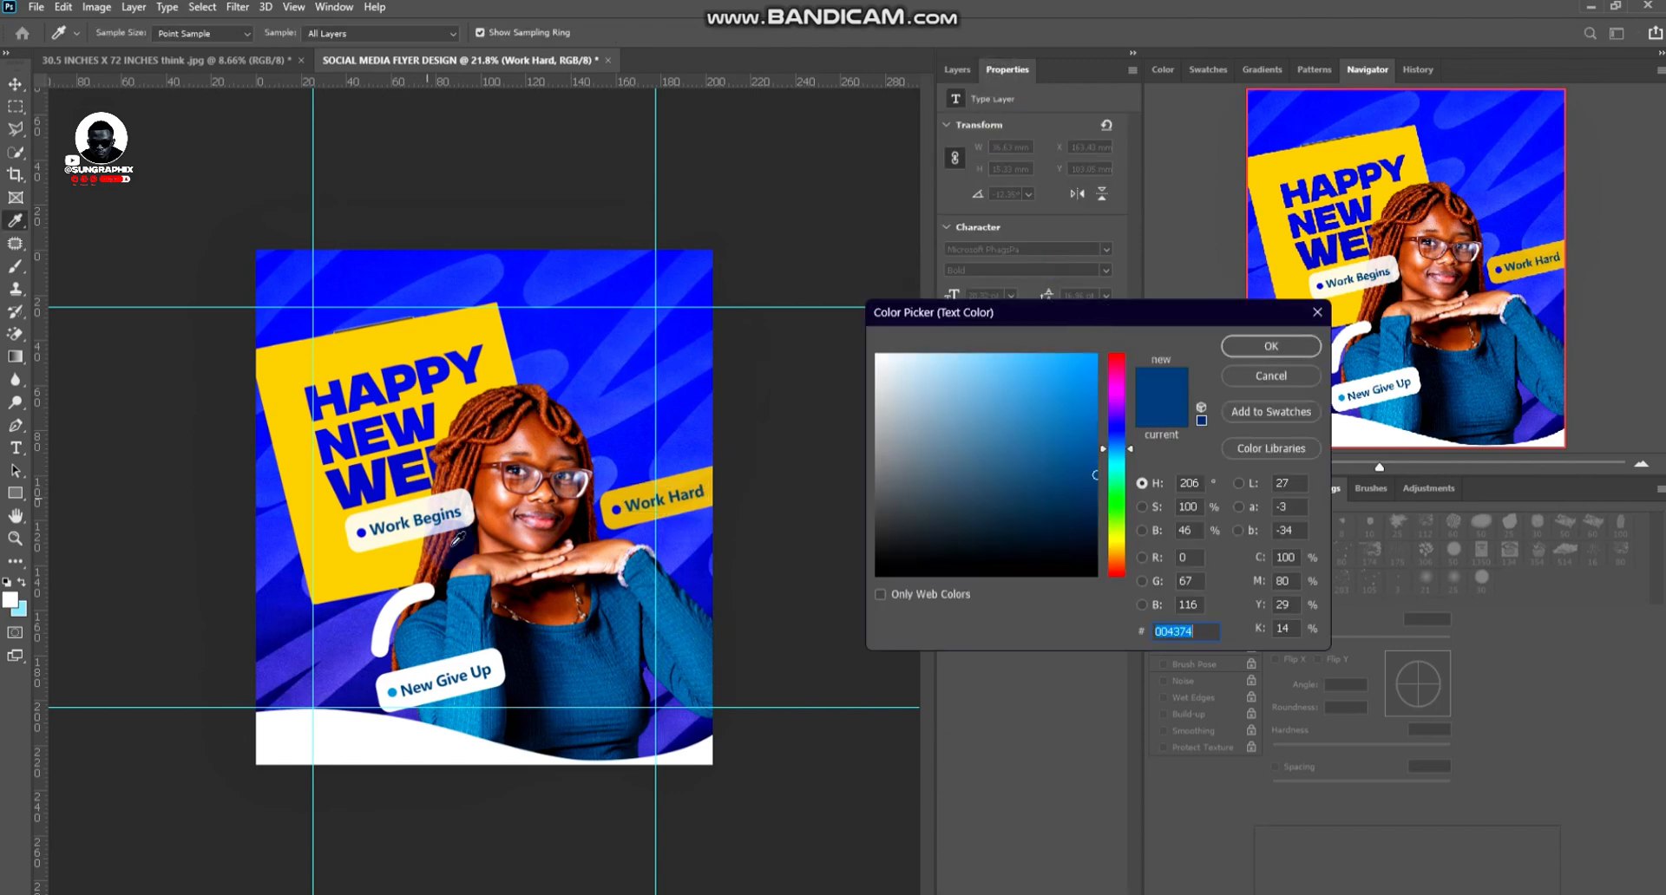
type("ffffff")
left_click(1225, 347)
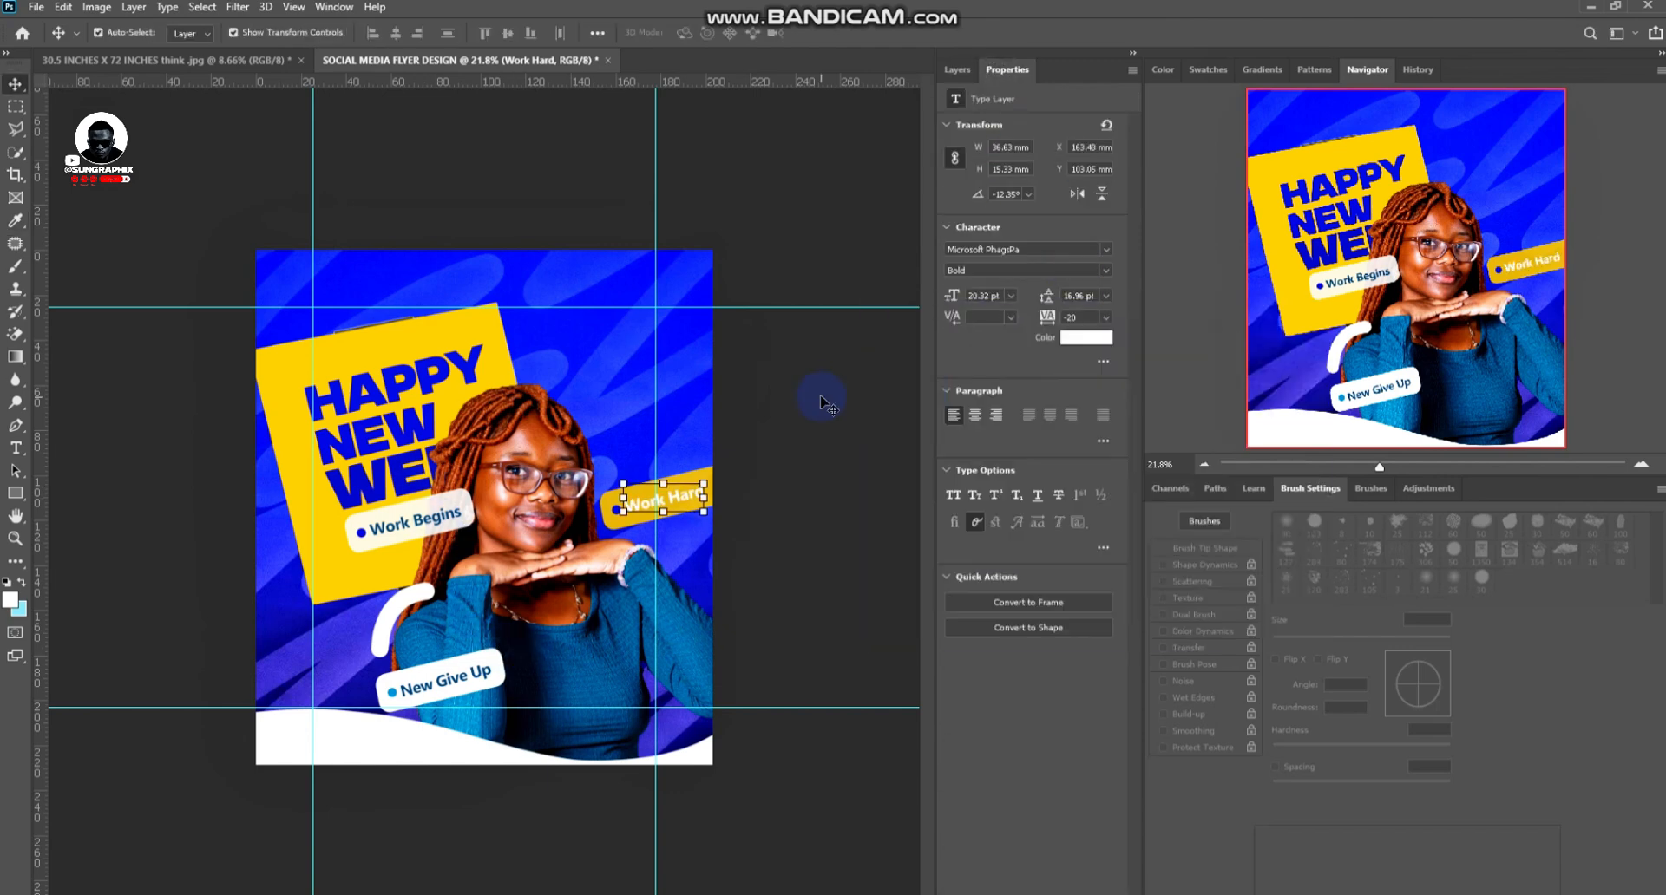
Fill the dot in the "Work Hard" label with white
left_click(616, 509)
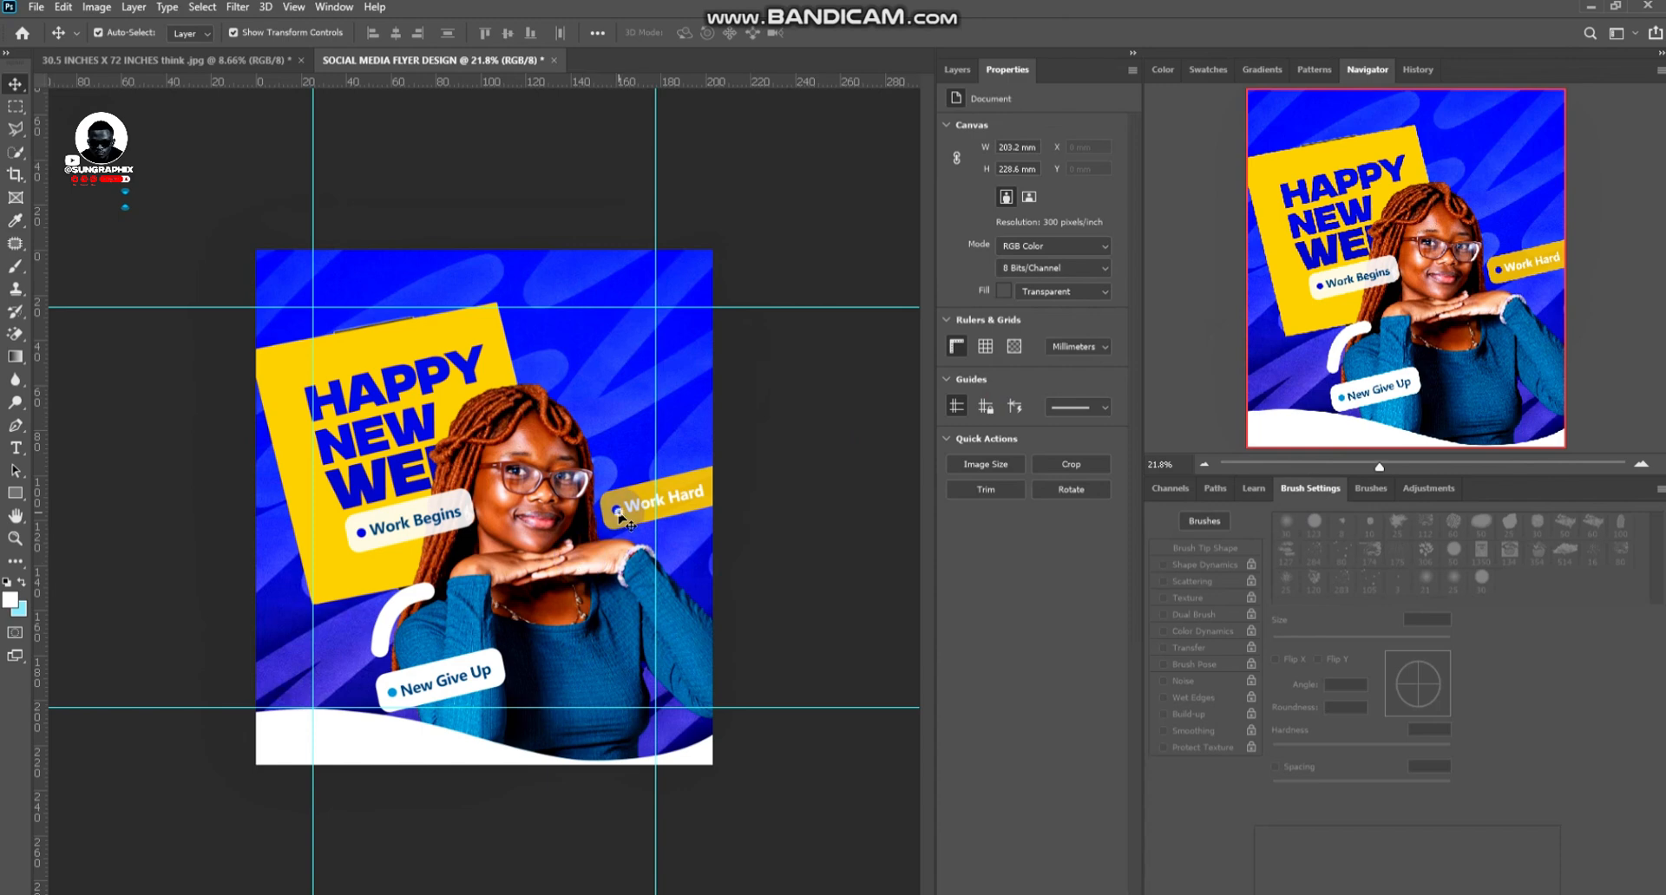
left_click(957, 69)
double_click(998, 453)
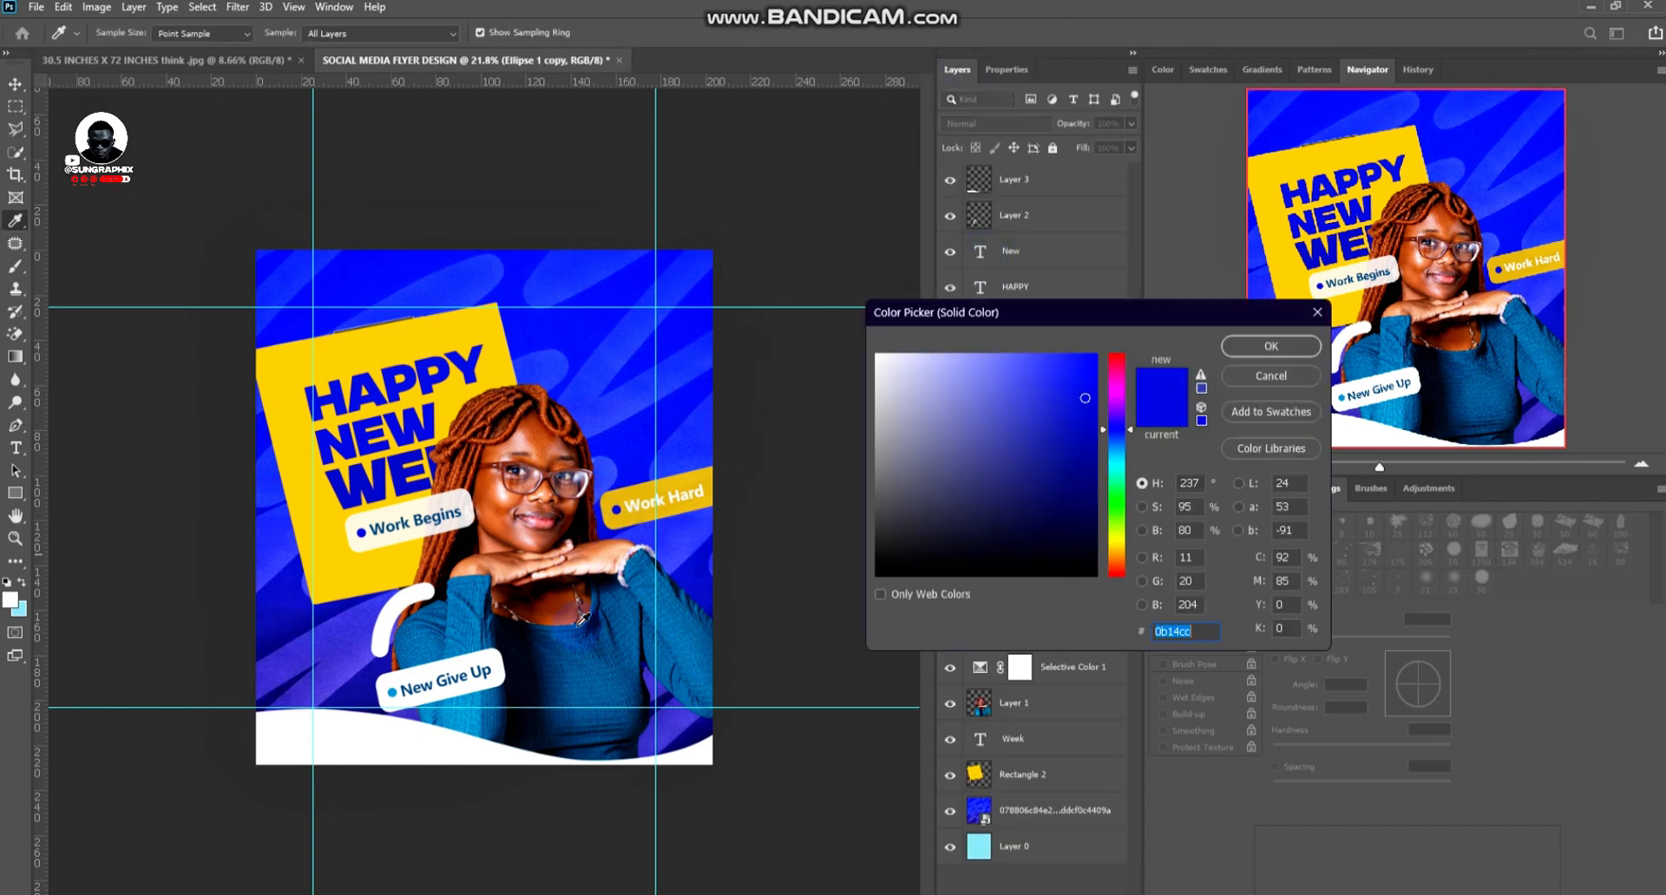
left_click(1271, 347)
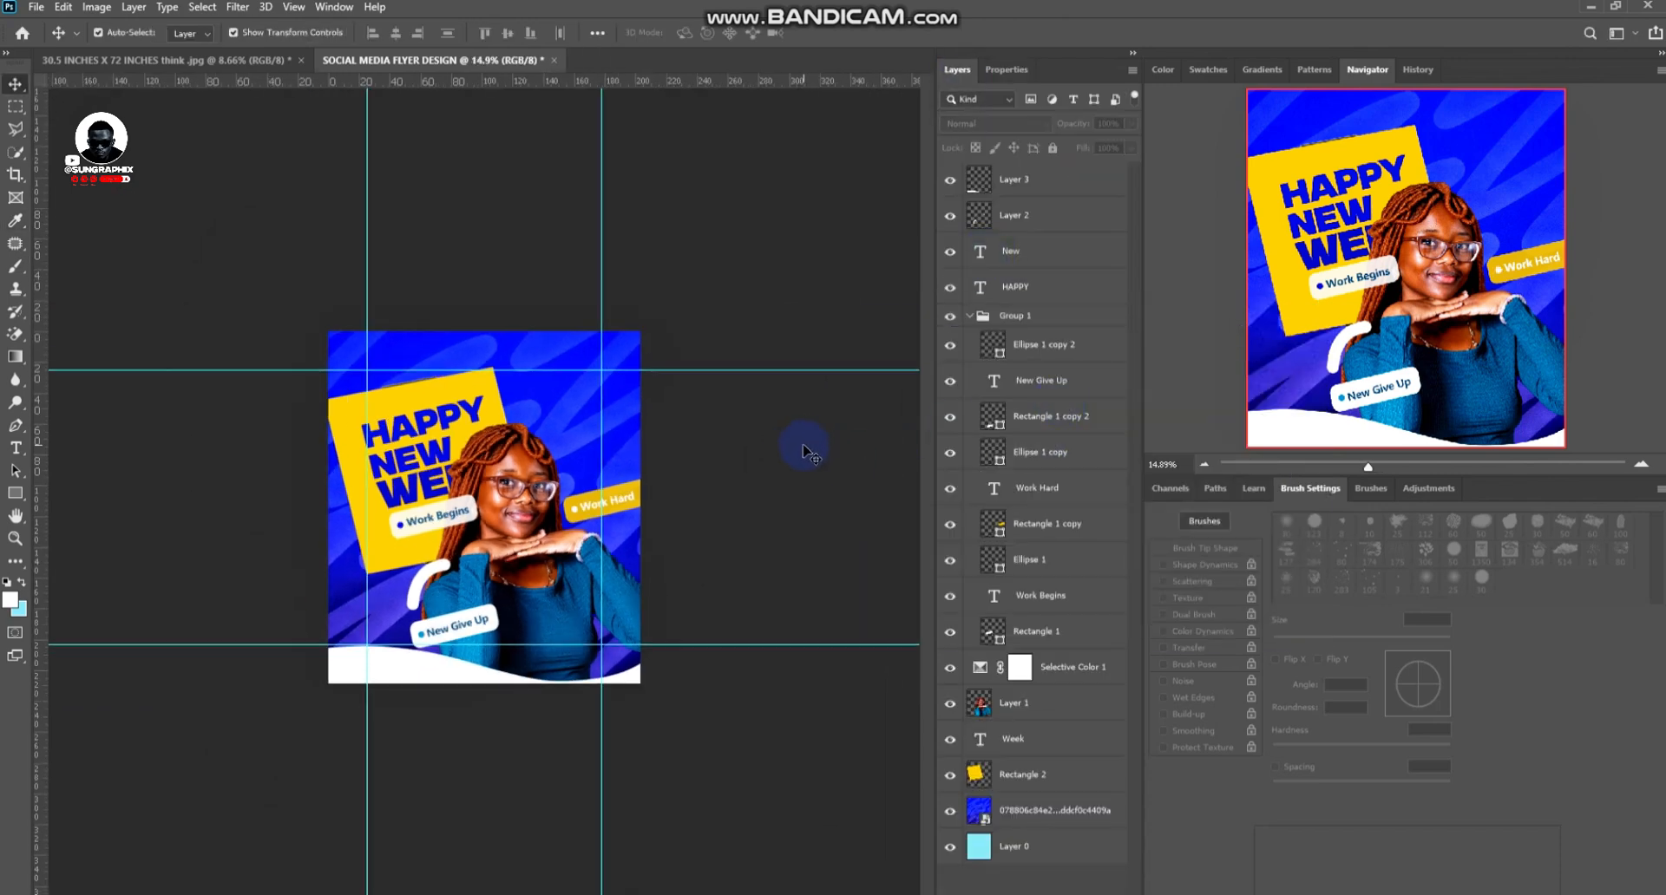
Make the yellow rectangle behind the "Work Hard" text fully opaque
scroll(798, 475, "up", 1)
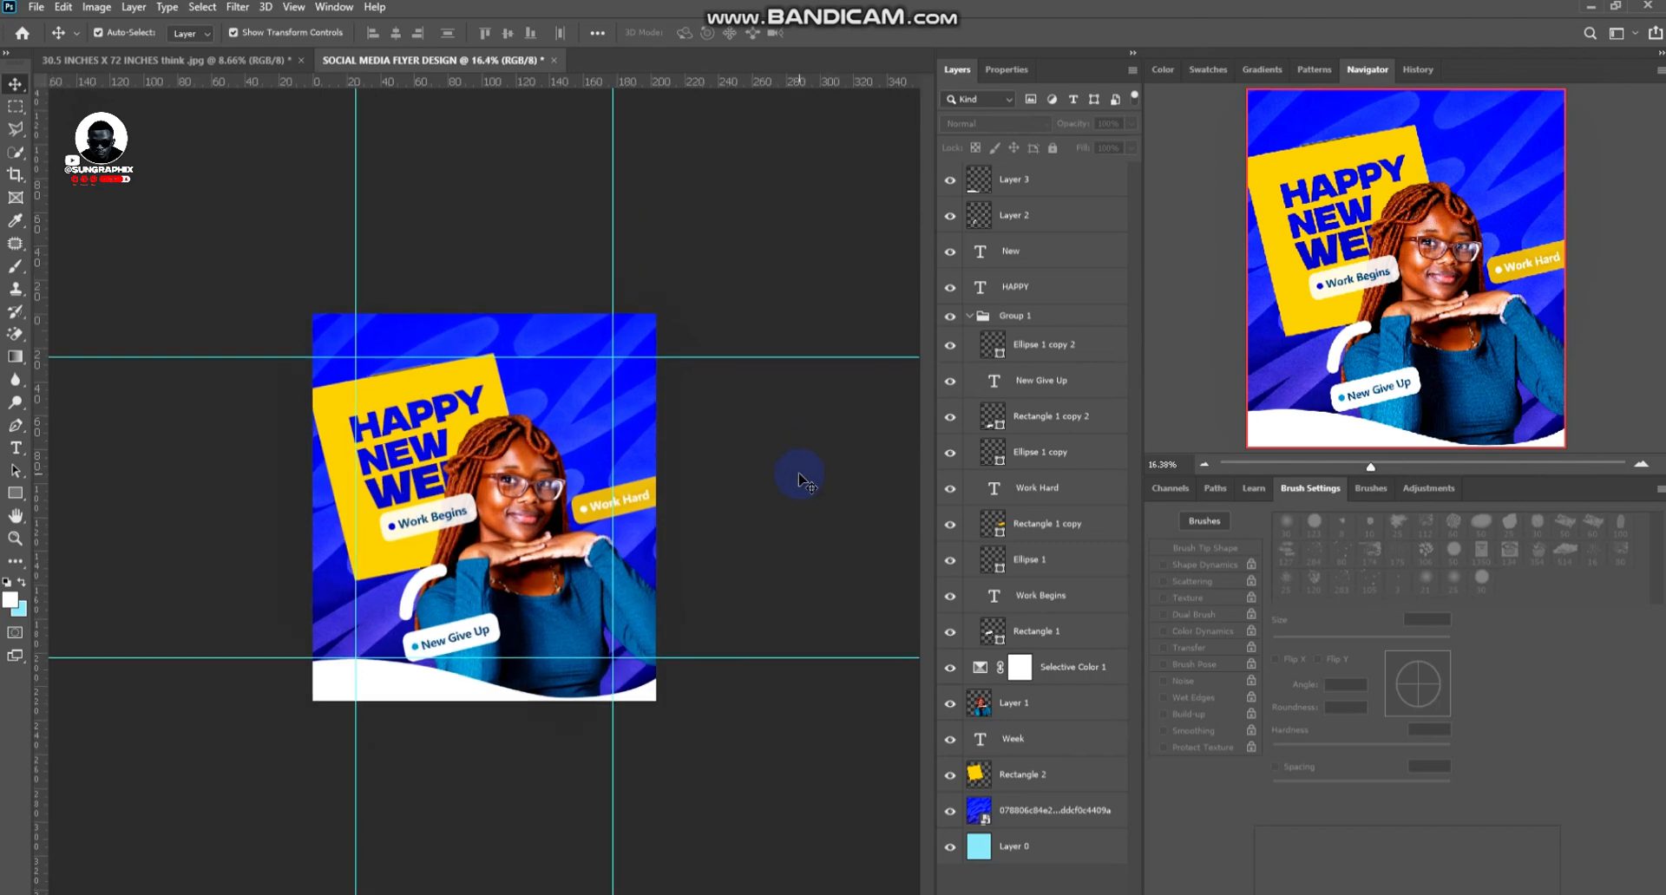
left_click(646, 499)
left_click(680, 477)
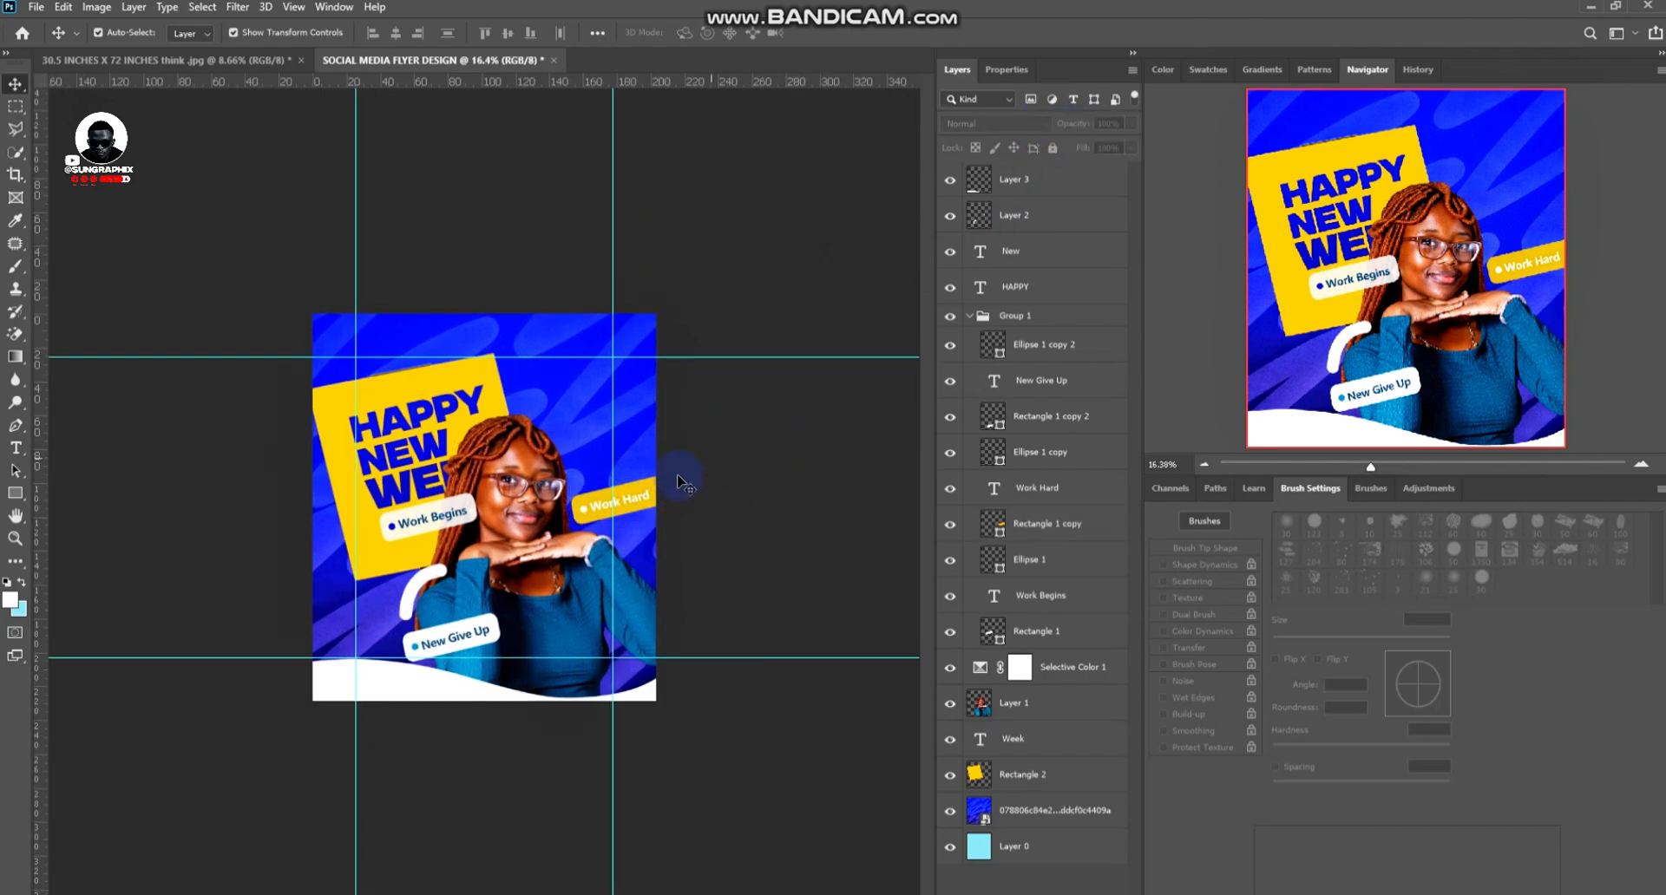
Recolor the "Work Hard" text with a deep blue sampled from the flyer's background
left_click(617, 500)
left_click(1006, 69)
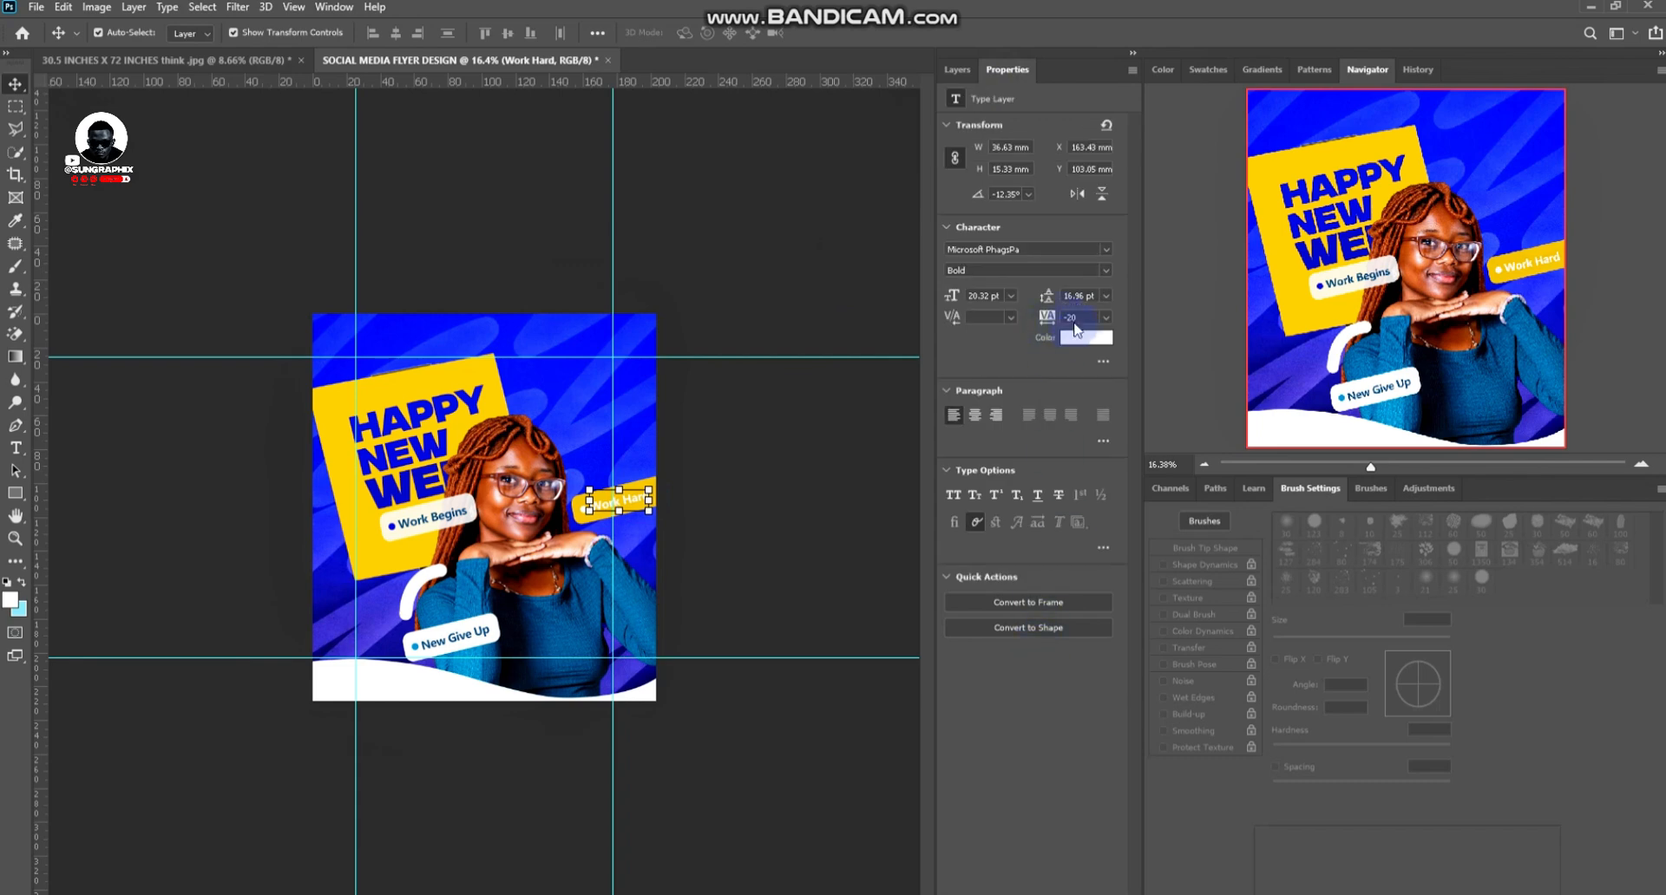
left_click(1085, 334)
left_click(652, 557)
key("Return")
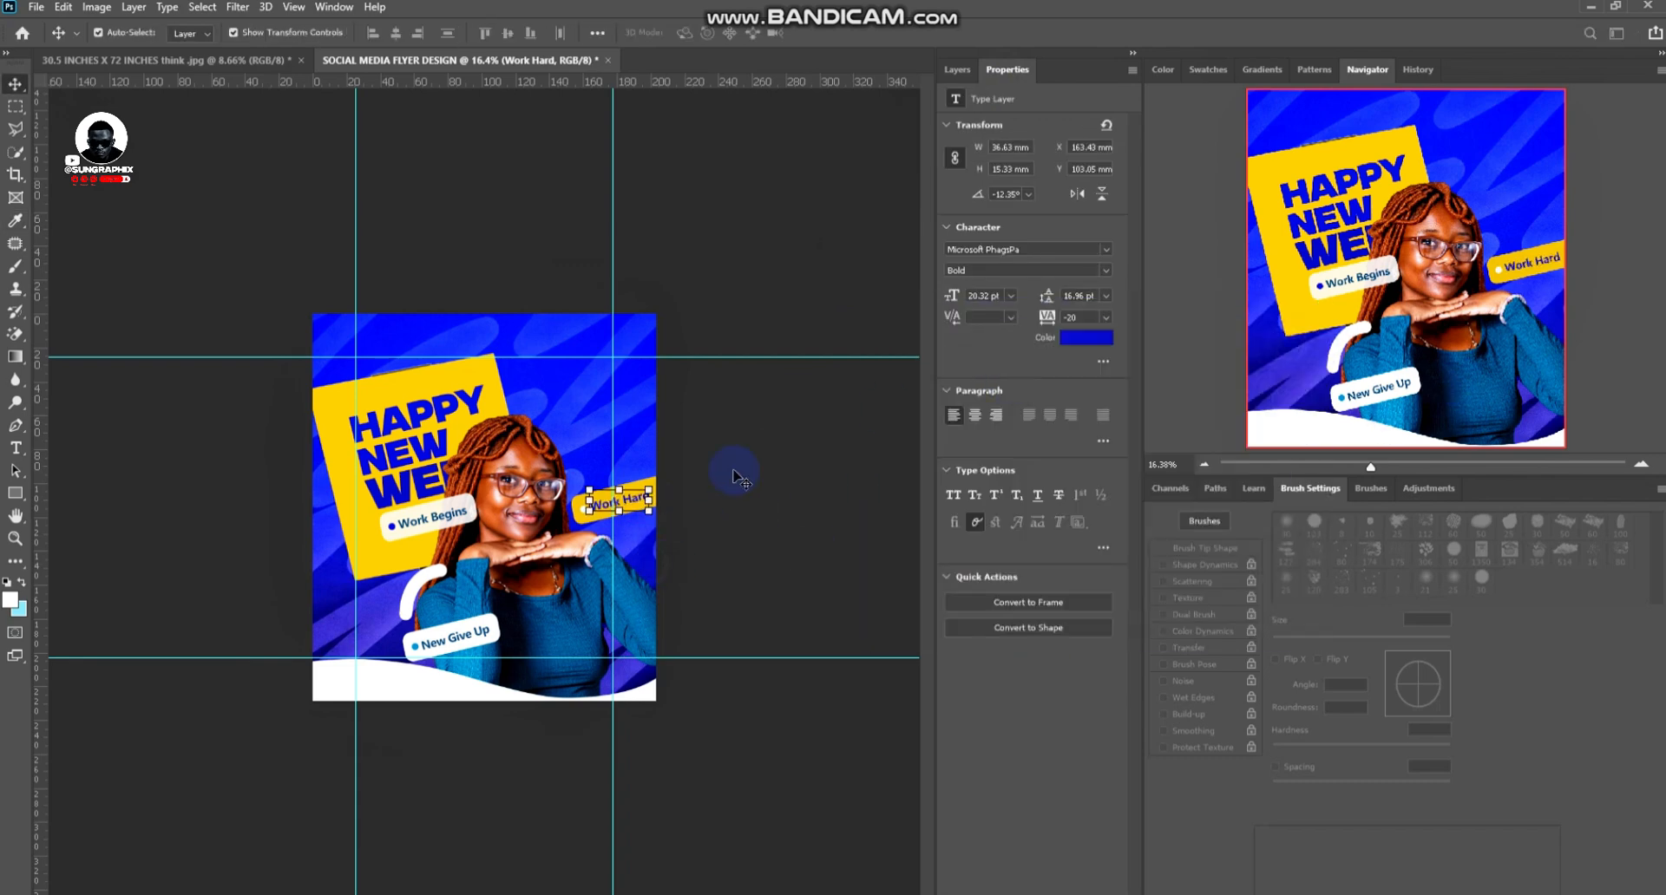
Fill the dot in the "Work Hard" label with the dark blue 004b80 sampled from the woman's sweater
key("v")
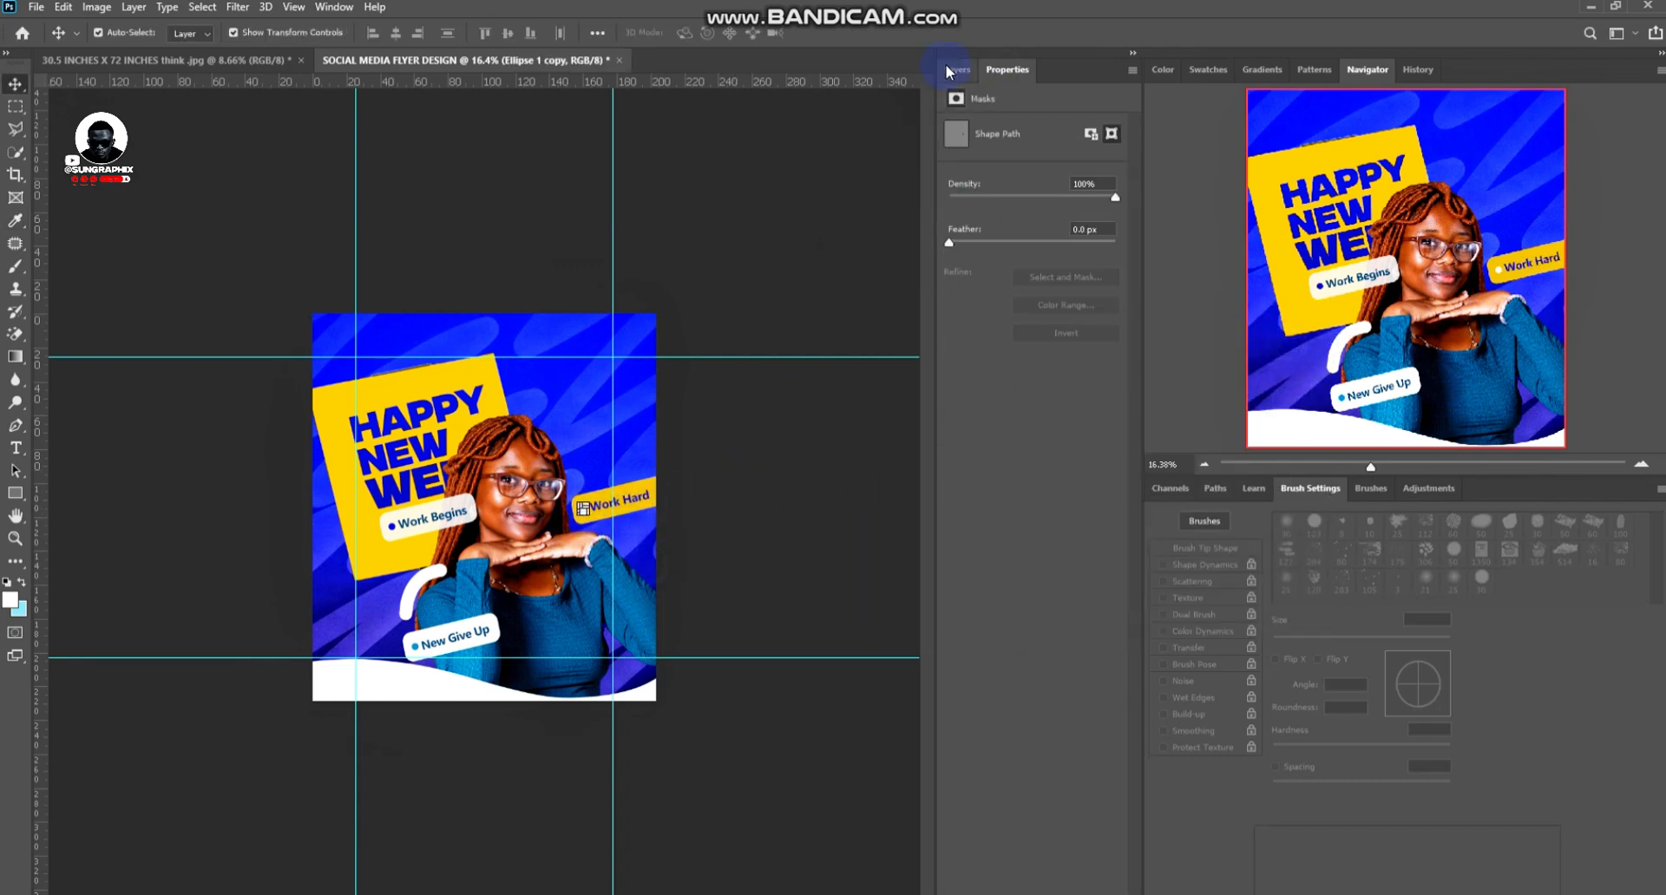
left_click(957, 69)
double_click(978, 447)
left_click(655, 579)
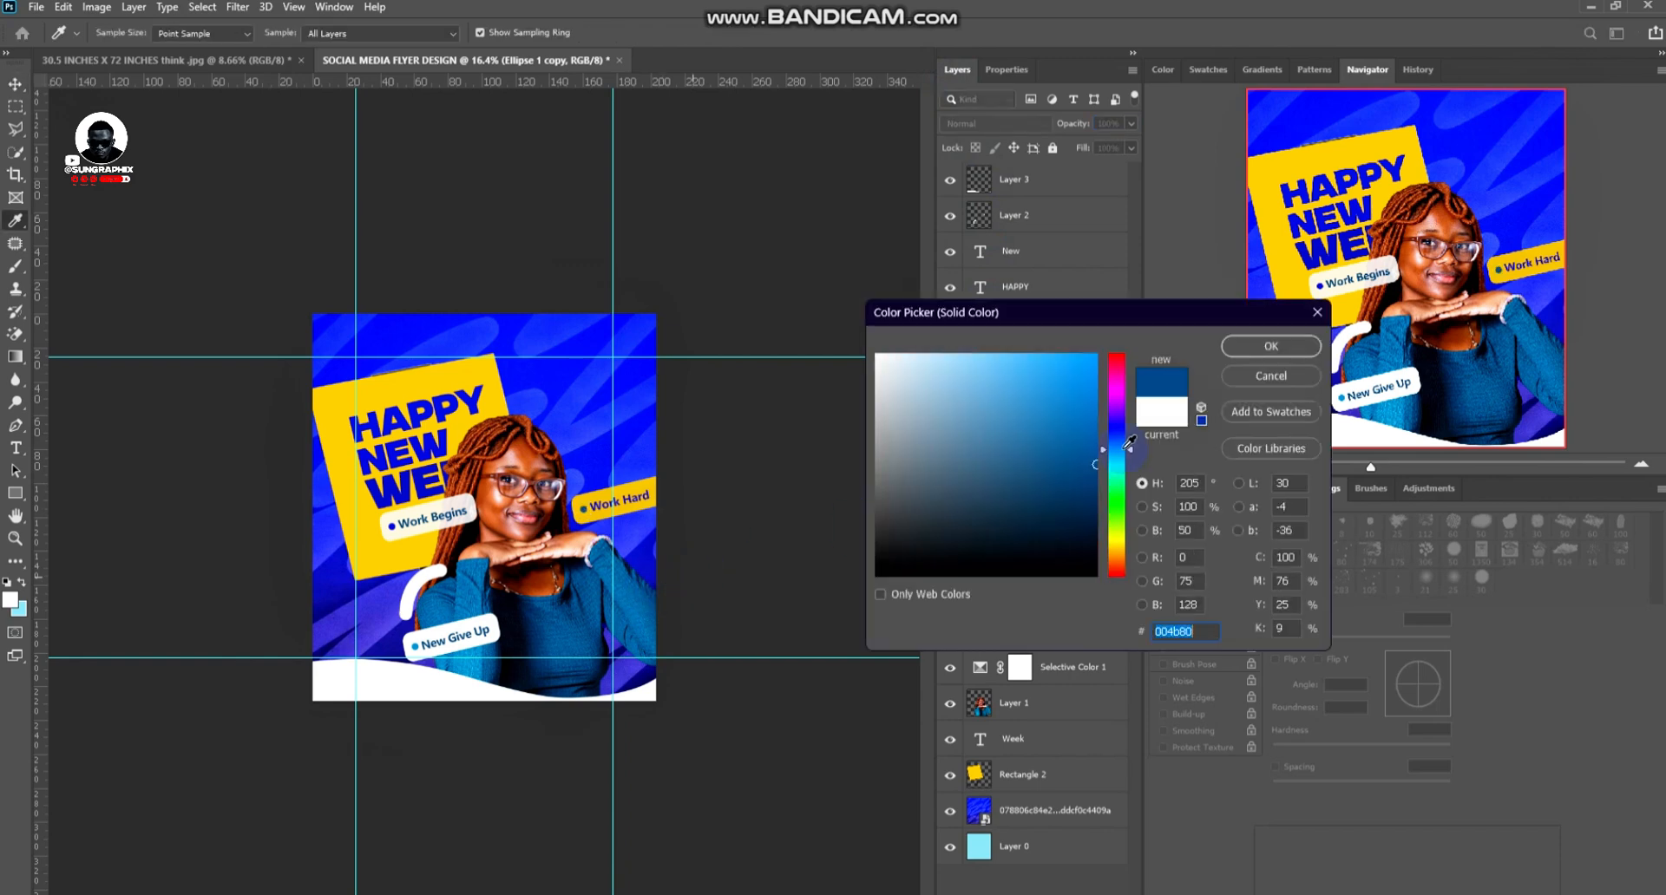
key("Return")
Recolor the "Work Hard" text with a dark blue sampled from the woman's sweater
left_click(870, 488)
left_click(1036, 487)
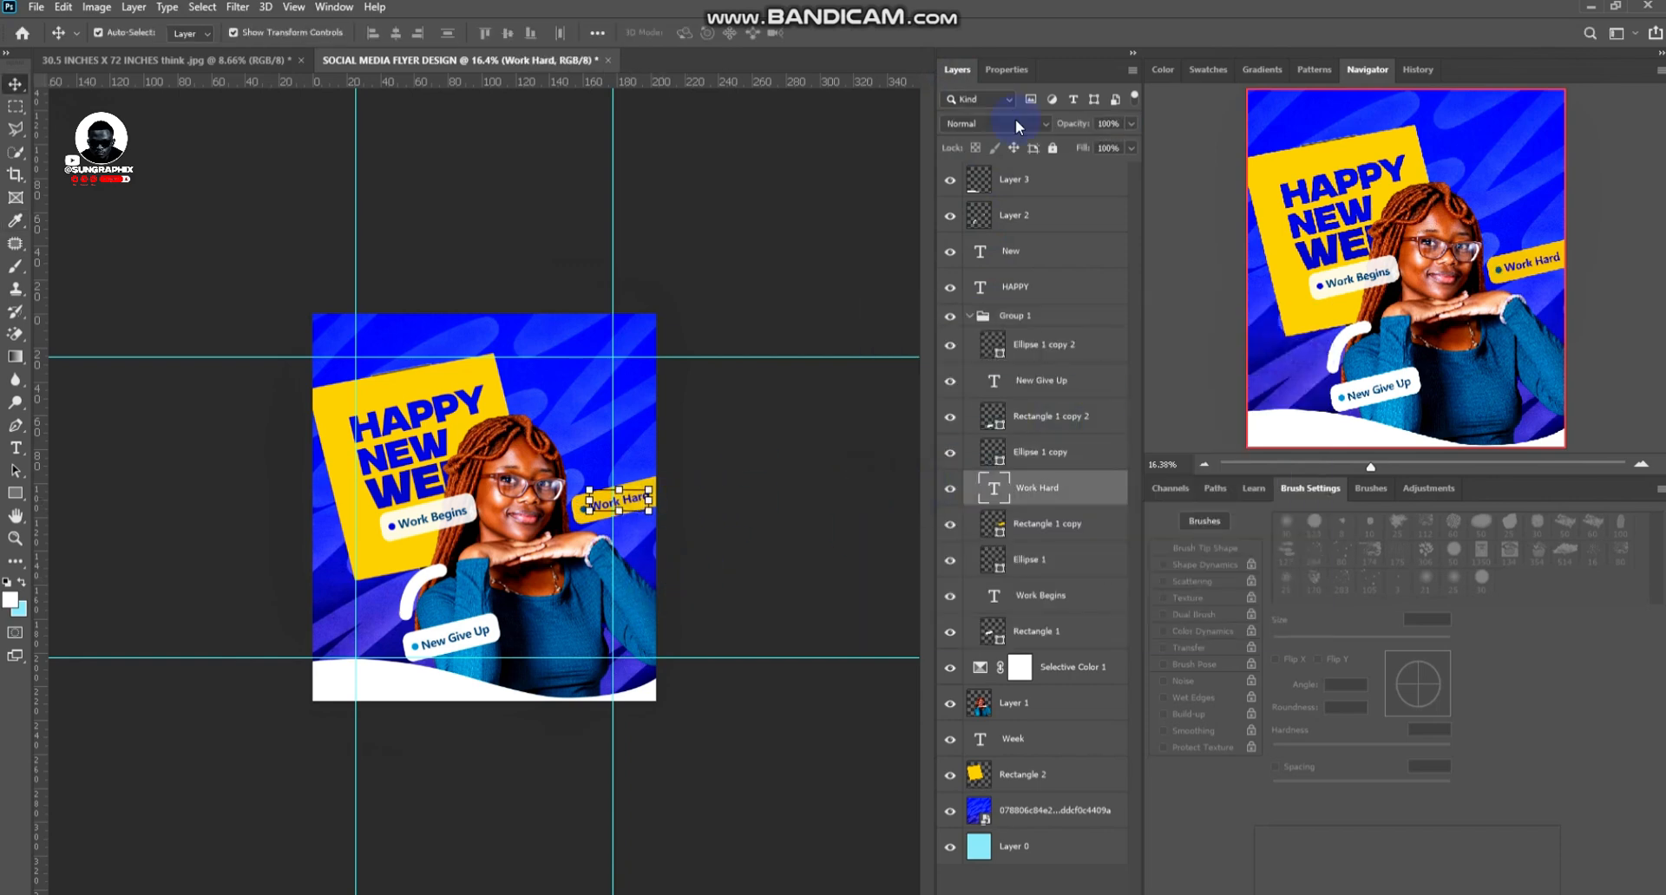
left_click(1006, 70)
left_click(1080, 343)
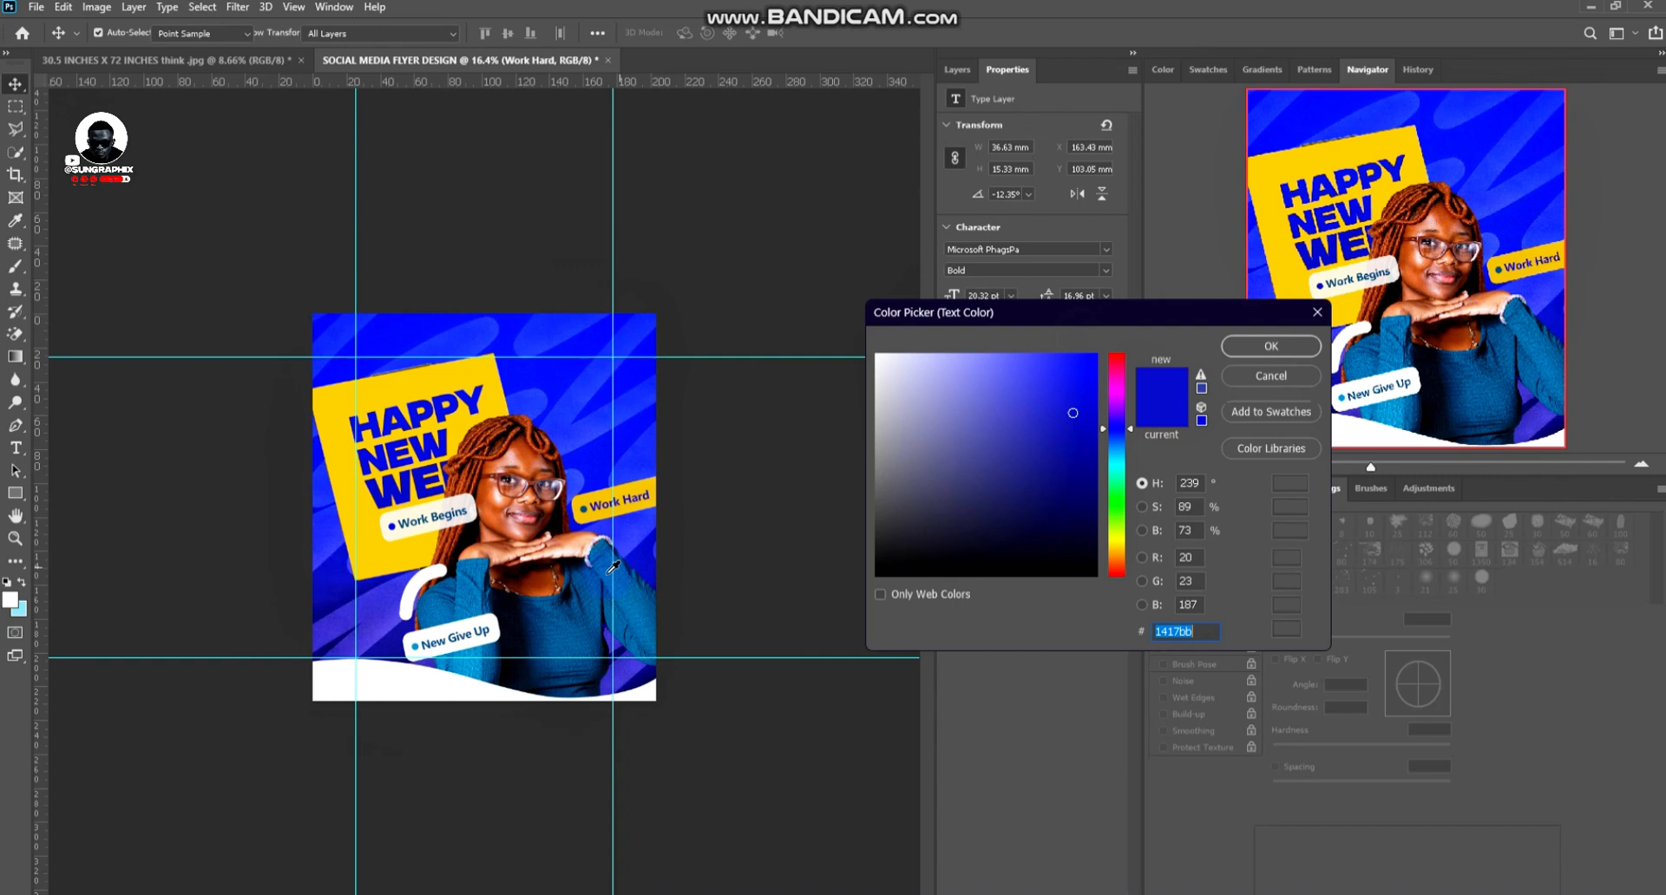
left_click(577, 612)
left_click(1253, 348)
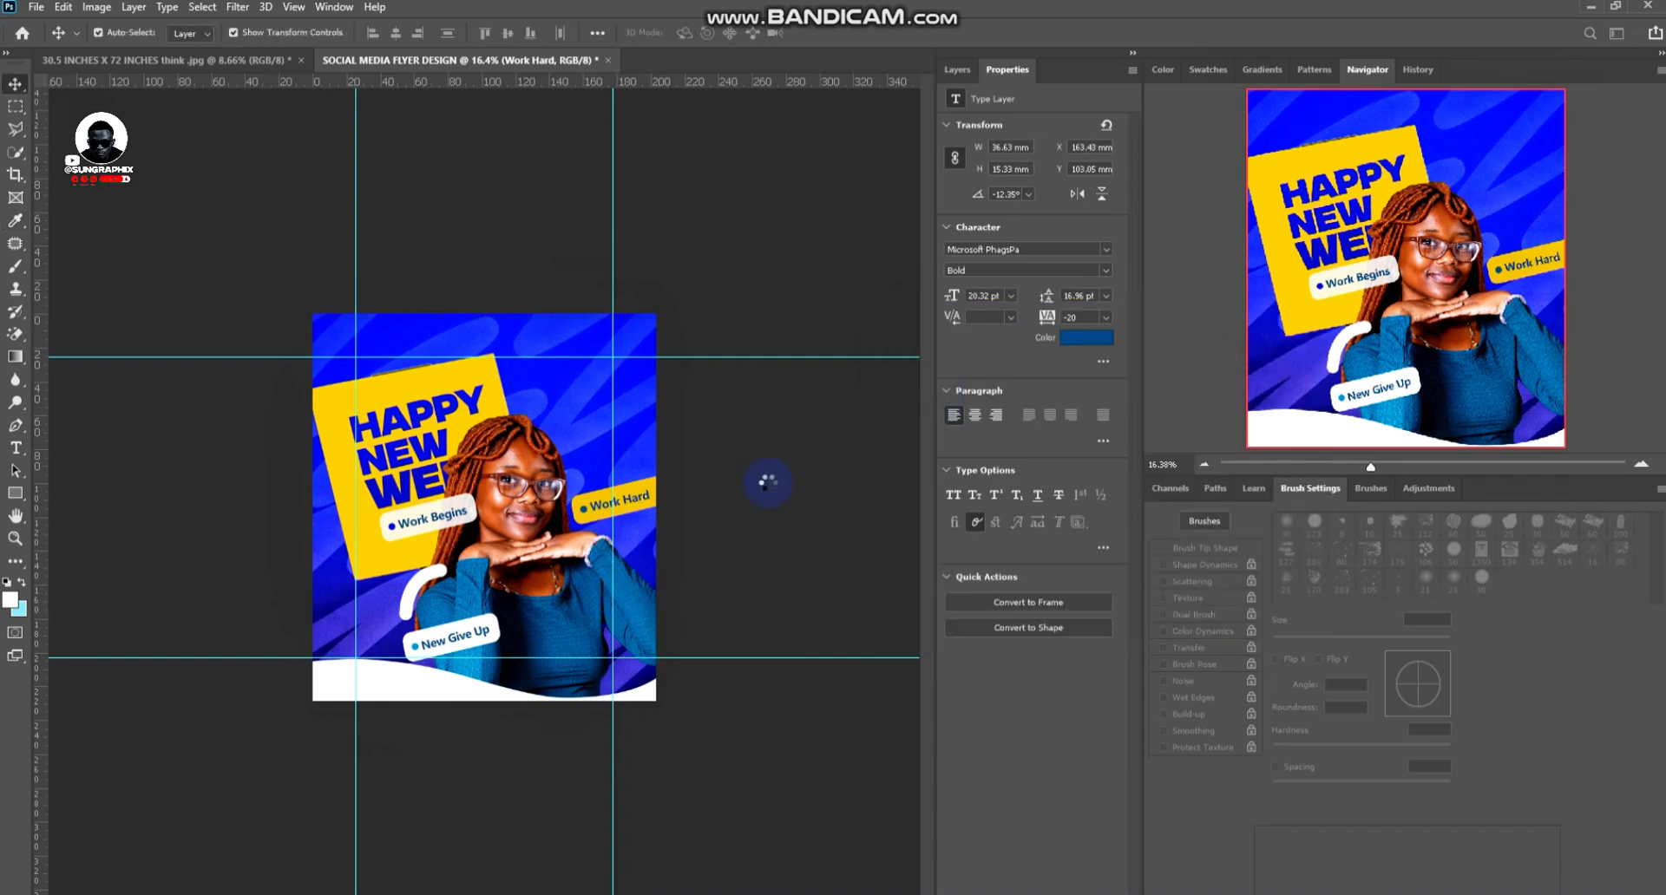
left_click(730, 436)
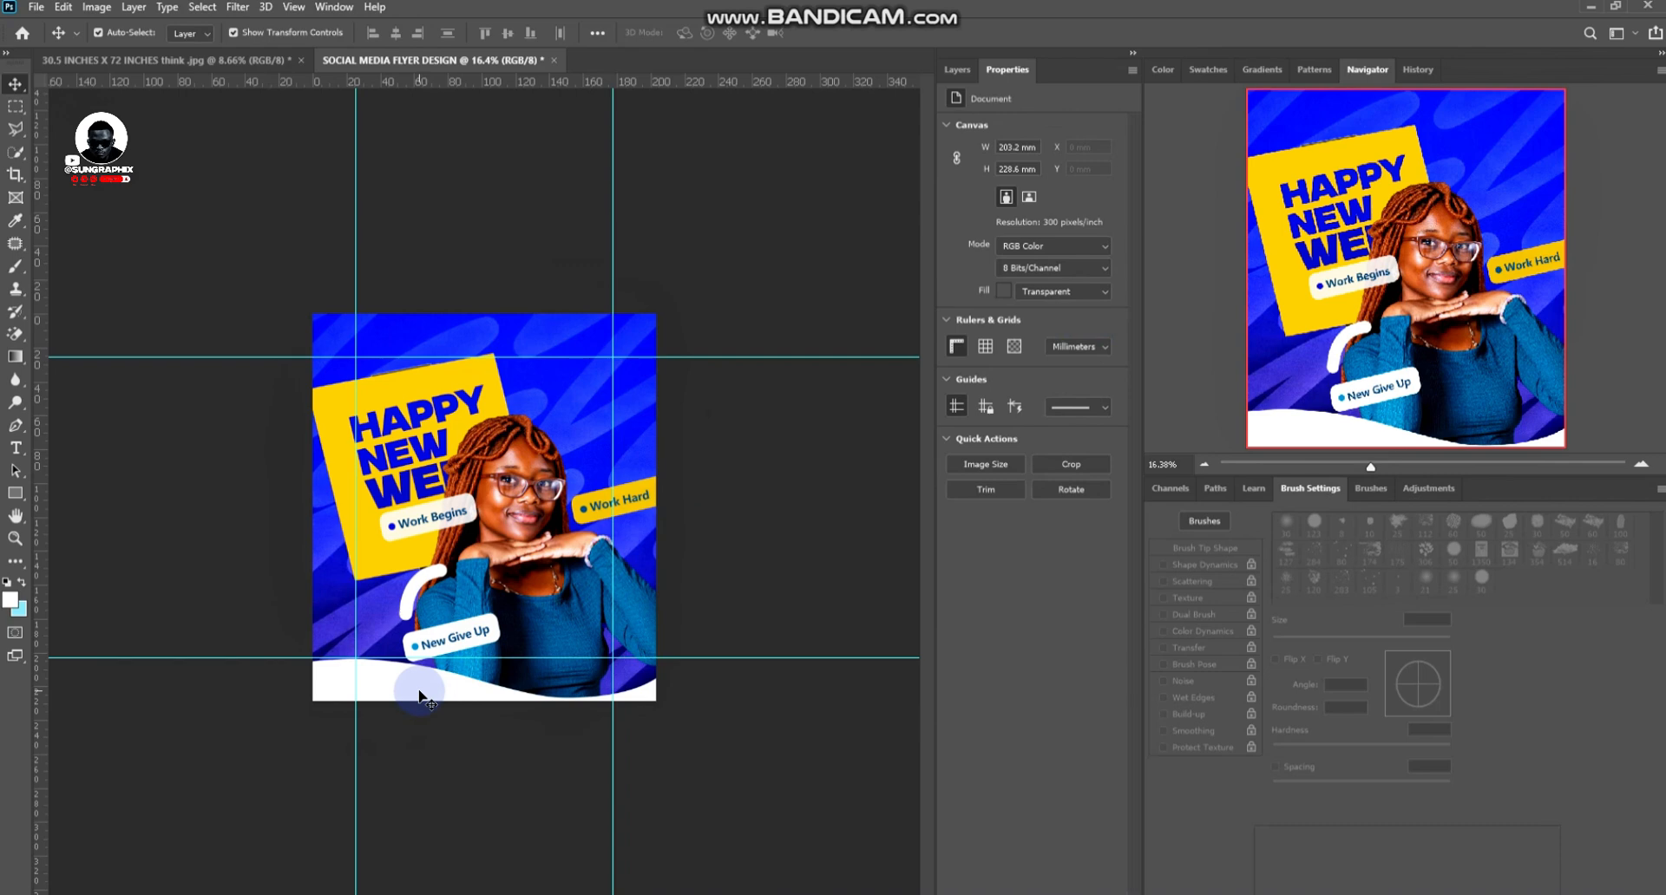
Duplicate the white wave at the flyer's foot and move the original wave layer directly beneath the woman's layer
left_click(423, 697)
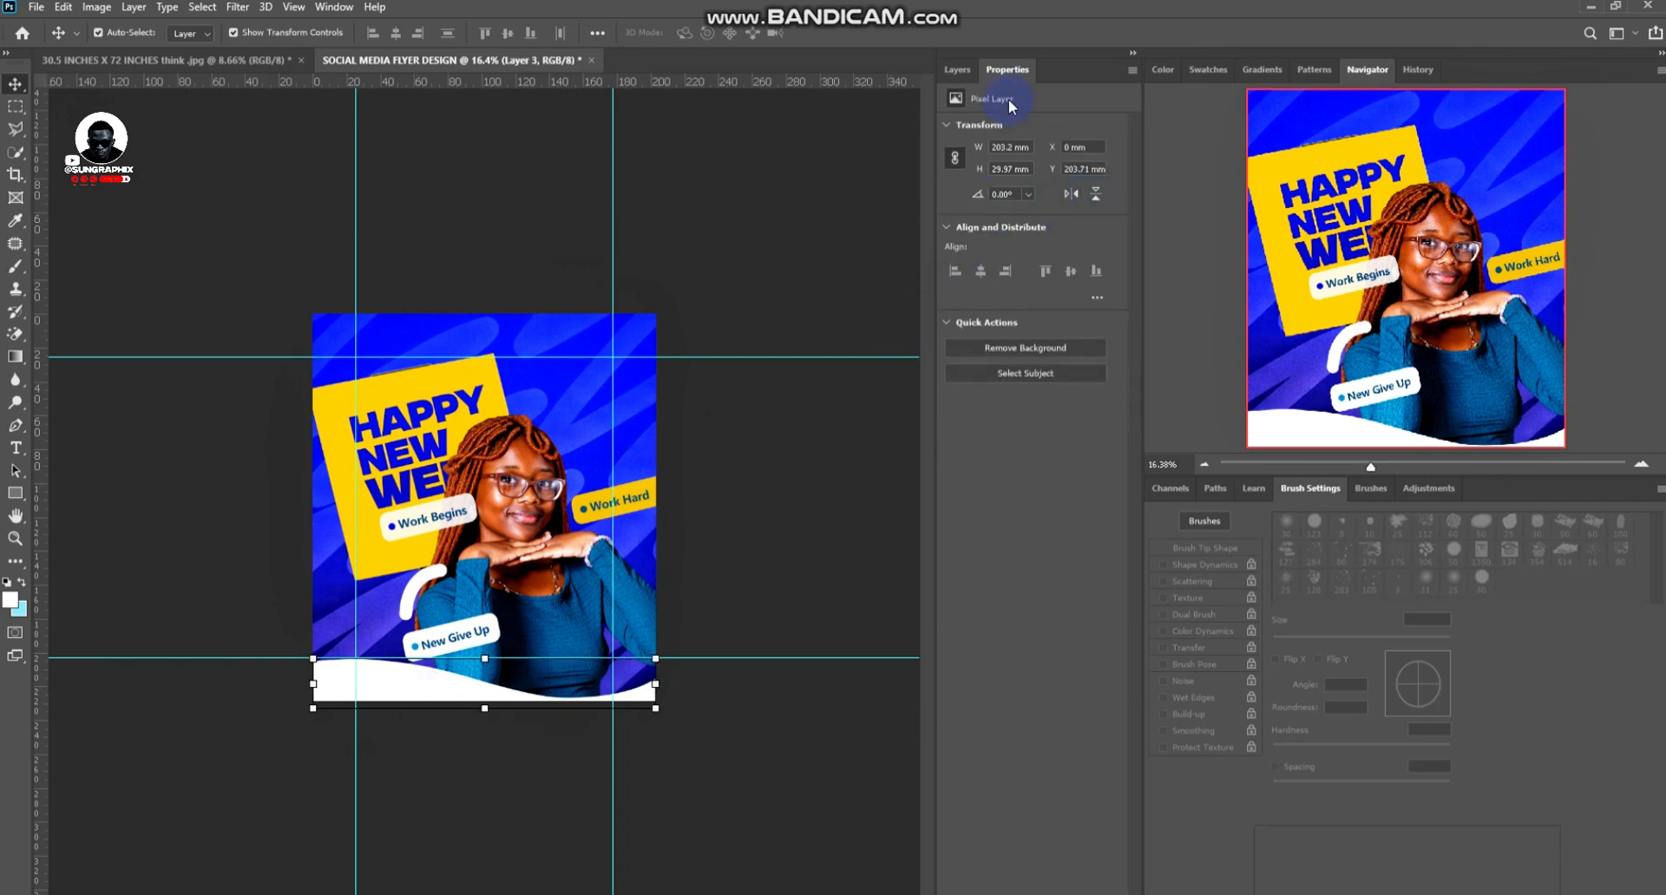
left_click(957, 69)
key("ctrl+j")
left_click_drag(1041, 234, 1030, 746)
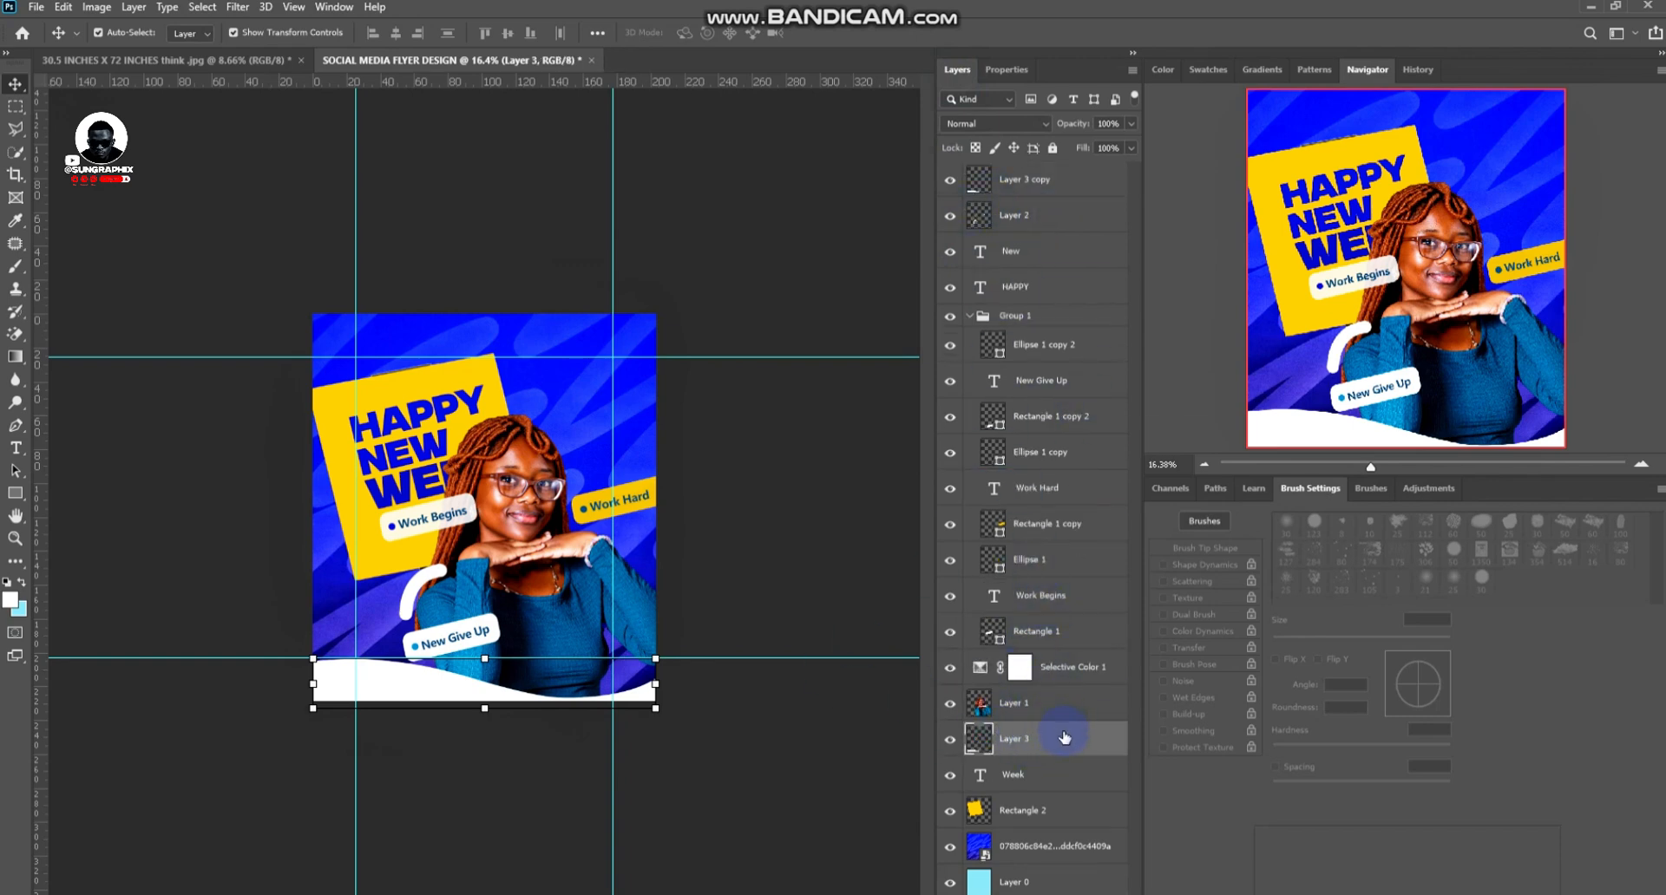
Give the wave layer beneath the woman an outside stroke of about 54 px in yellow ffc700 sampled from the sign
double_click(1065, 737)
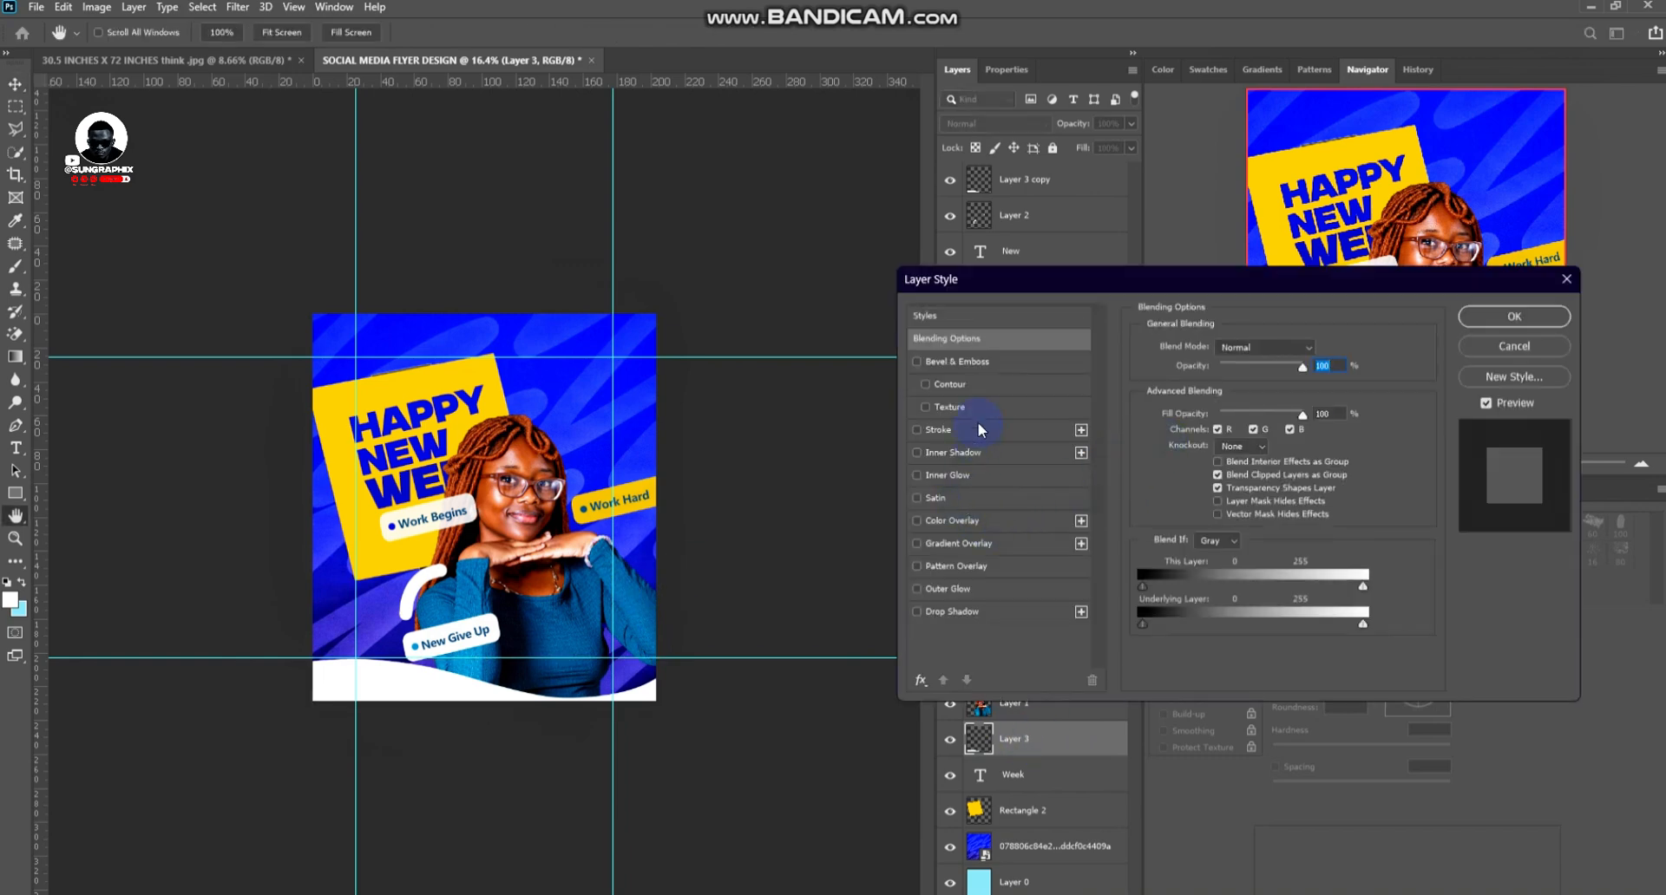
left_click(980, 430)
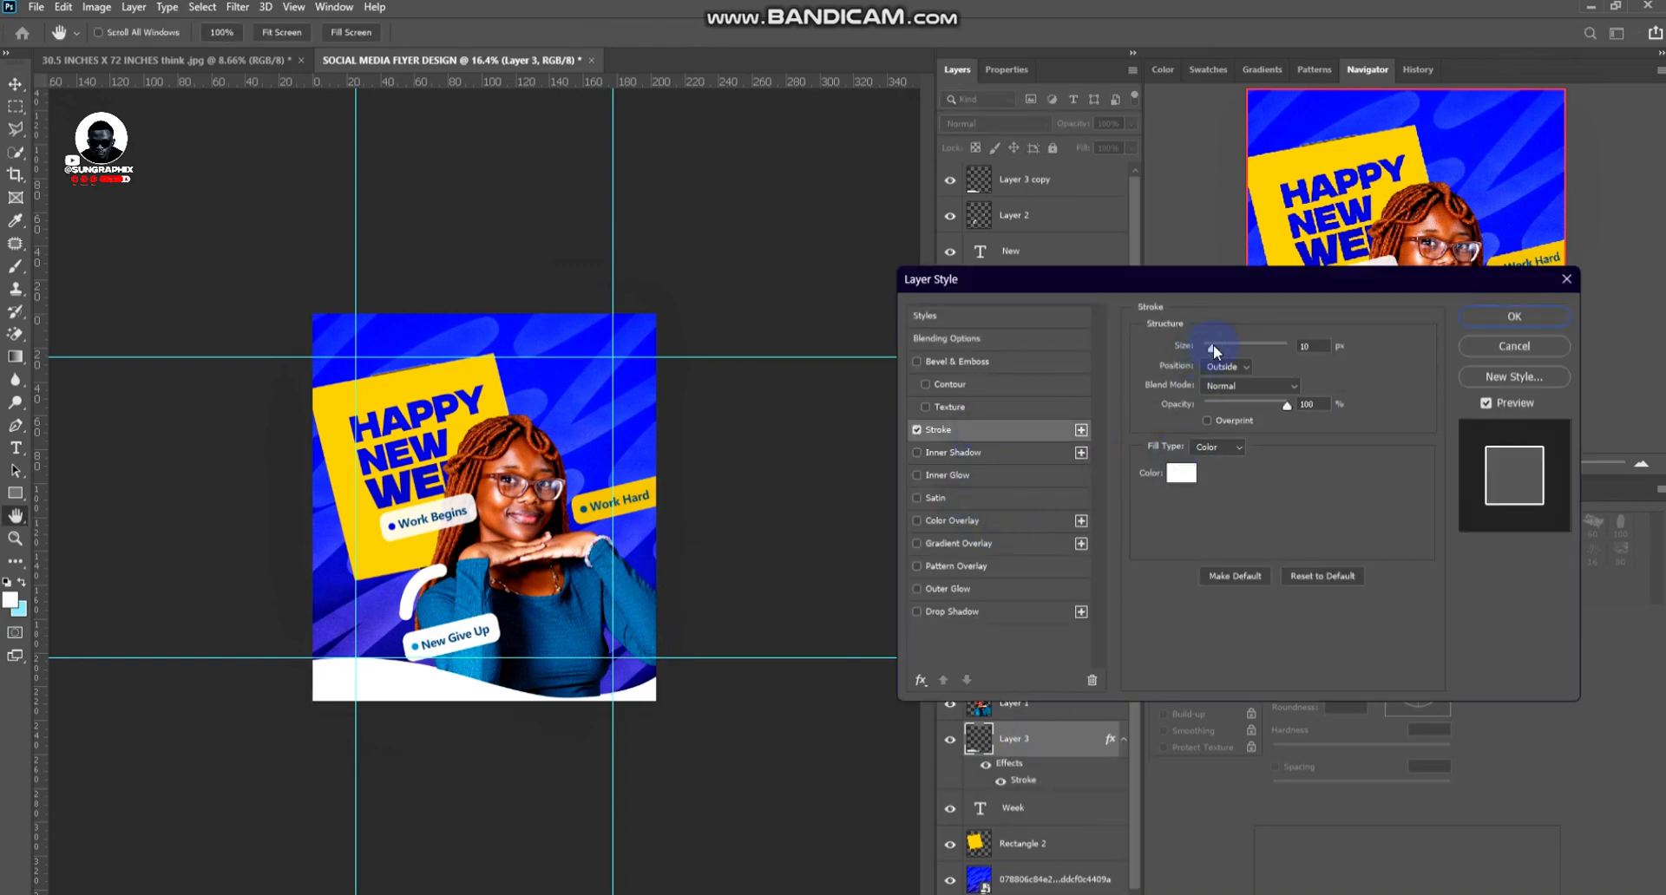
left_click(1180, 473)
left_click(478, 425)
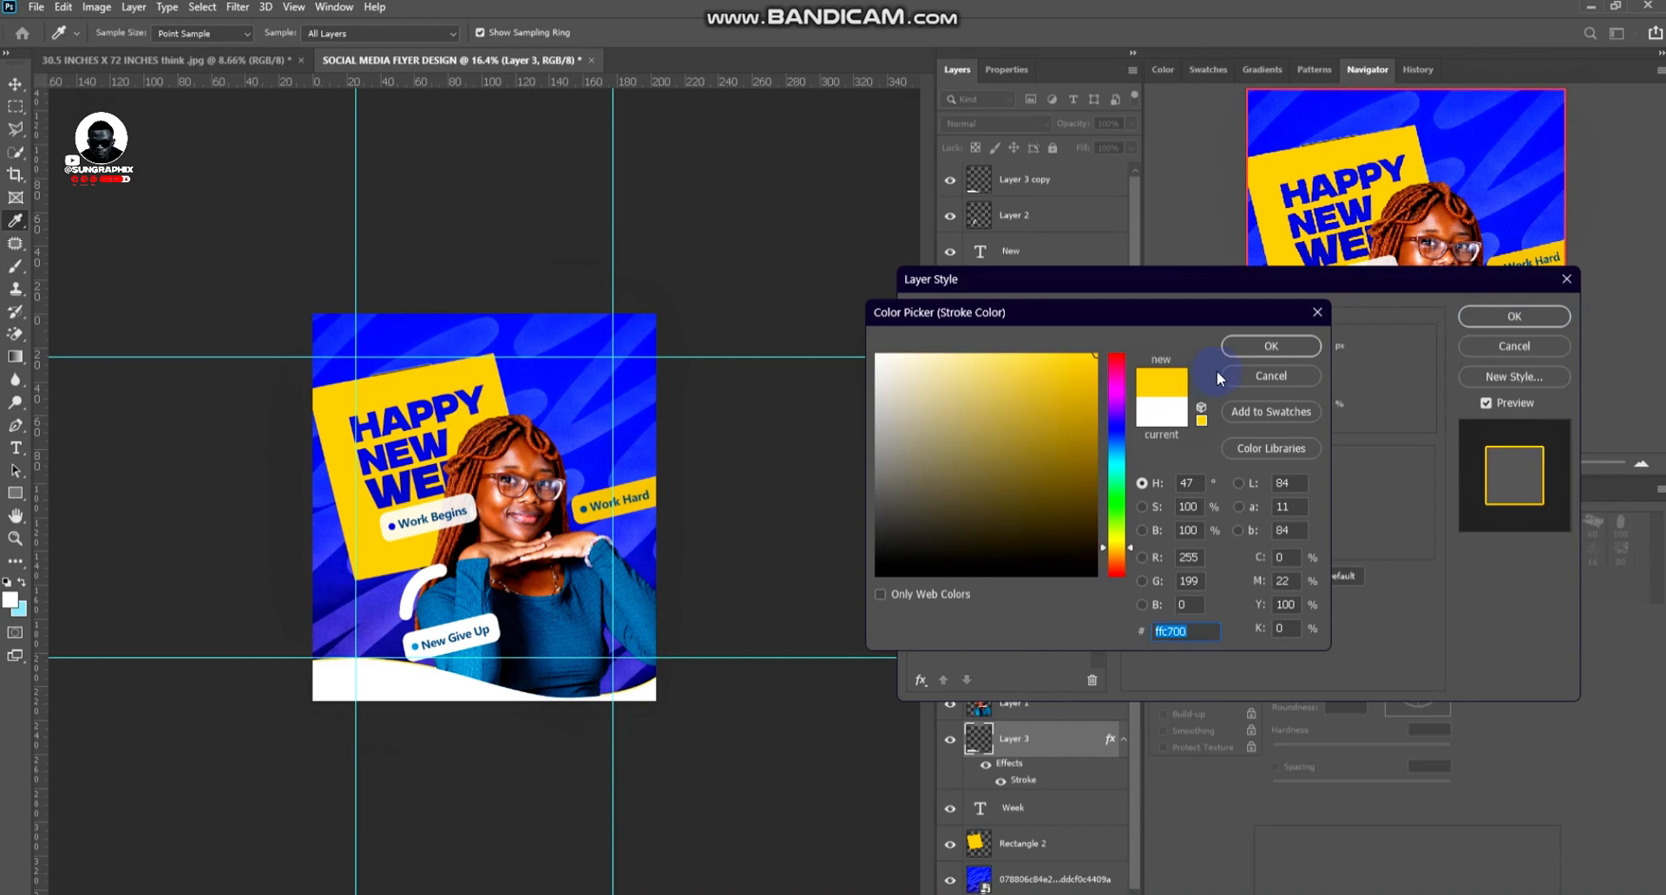
left_click(1271, 346)
left_click_drag(1211, 345, 1231, 345)
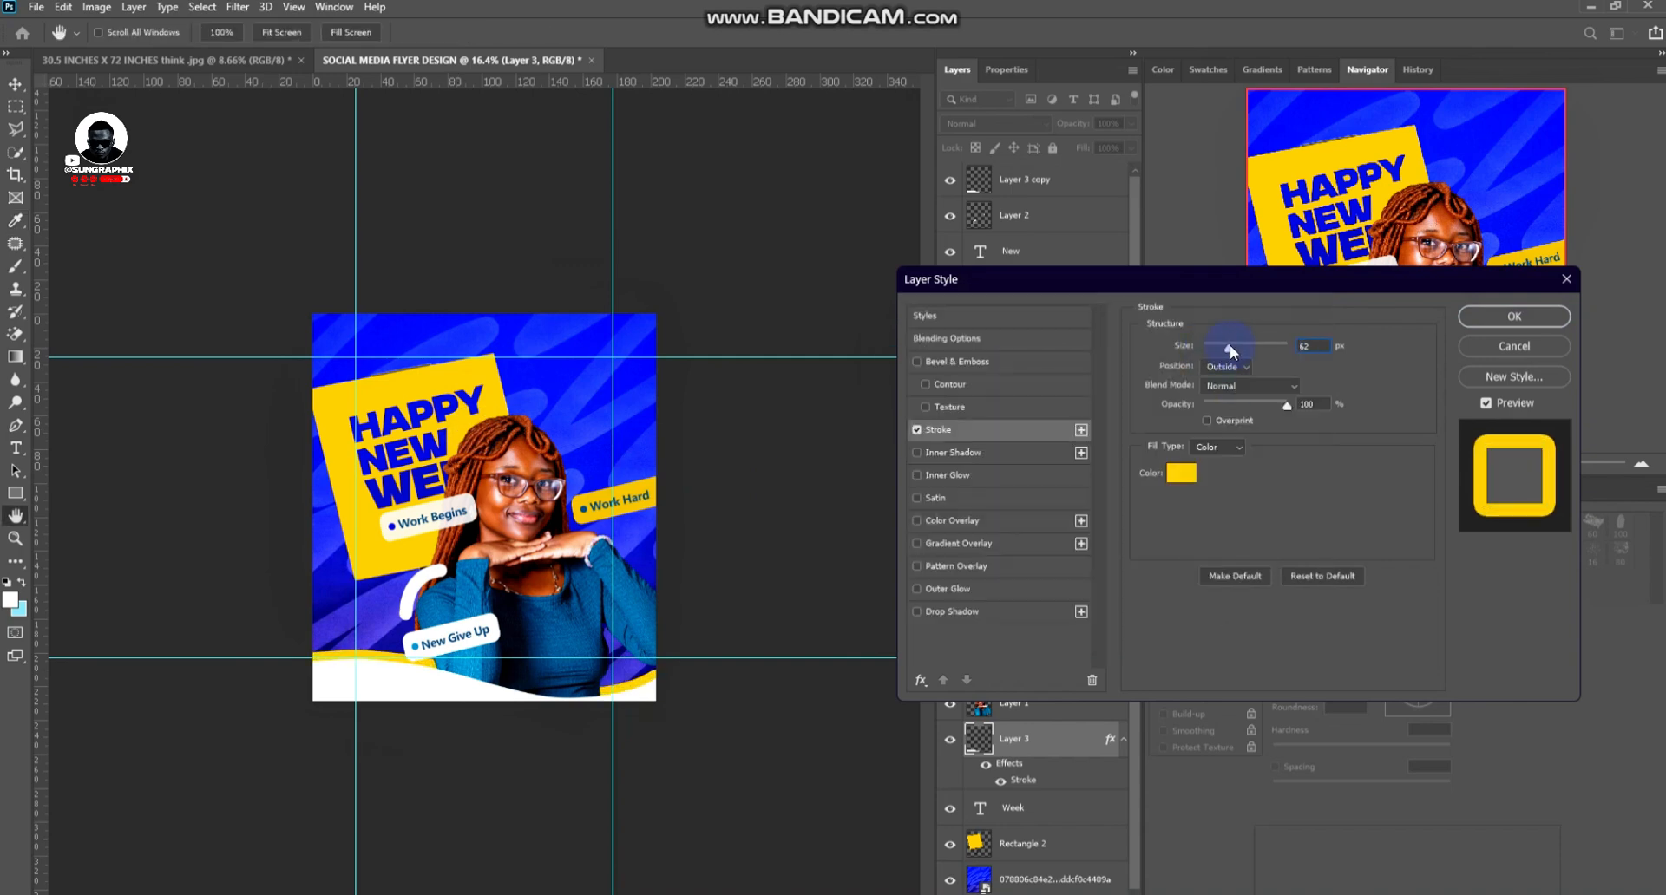
left_click(1514, 316)
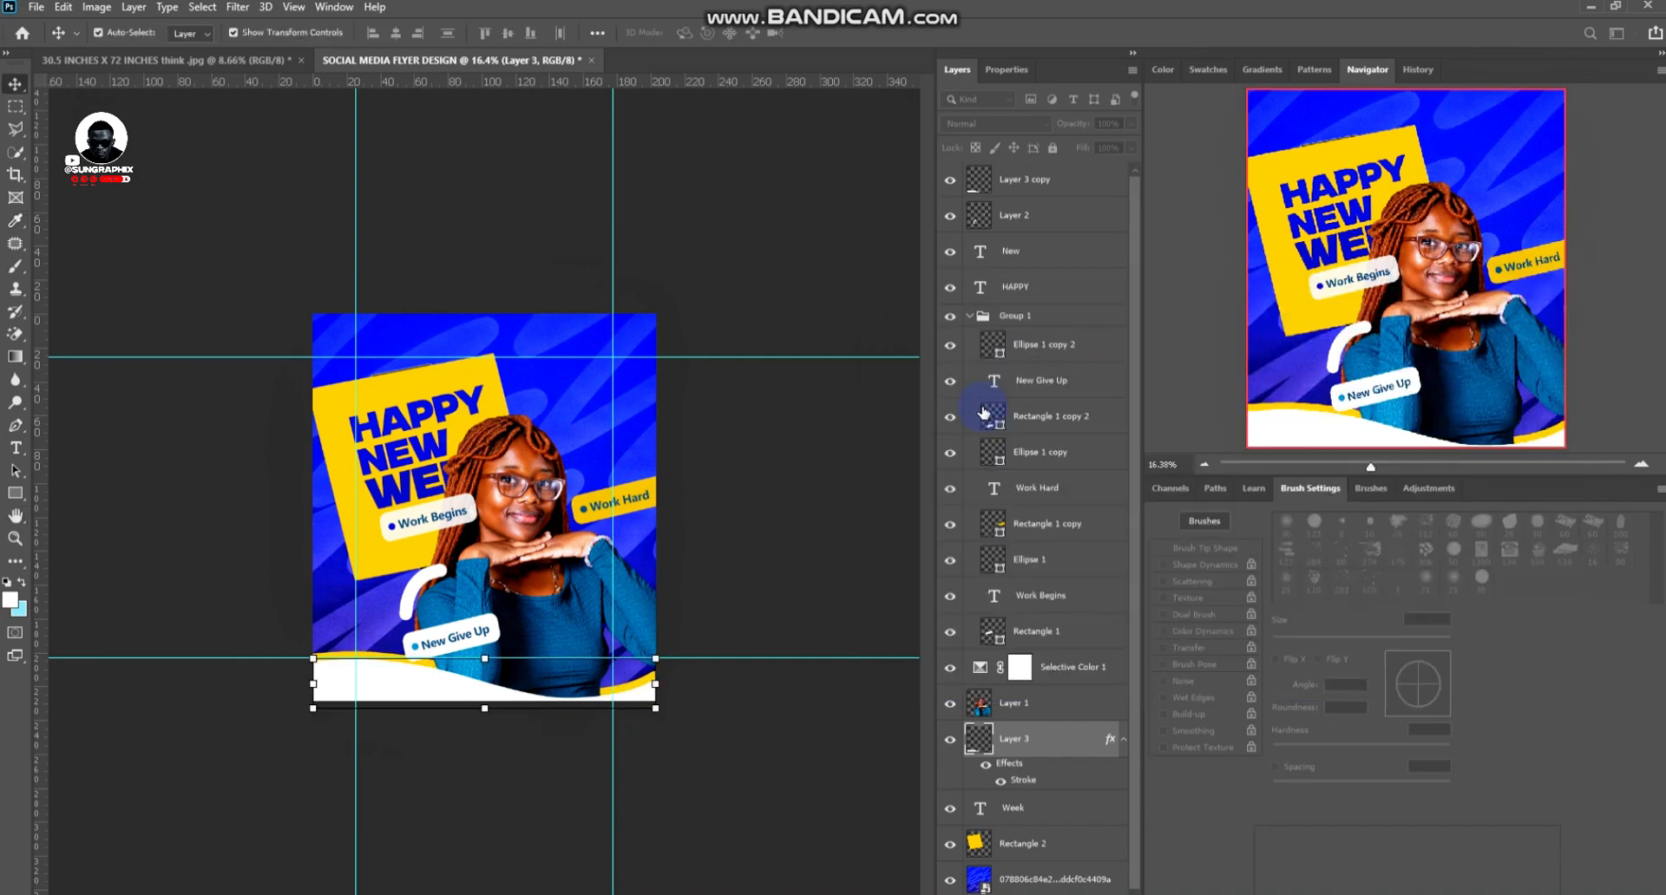
left_click(800, 448)
Place the rocket cut-out image from the Downloads folder and position it in the blue area above the "Work Hard" label
scroll(799, 448, "up", 3)
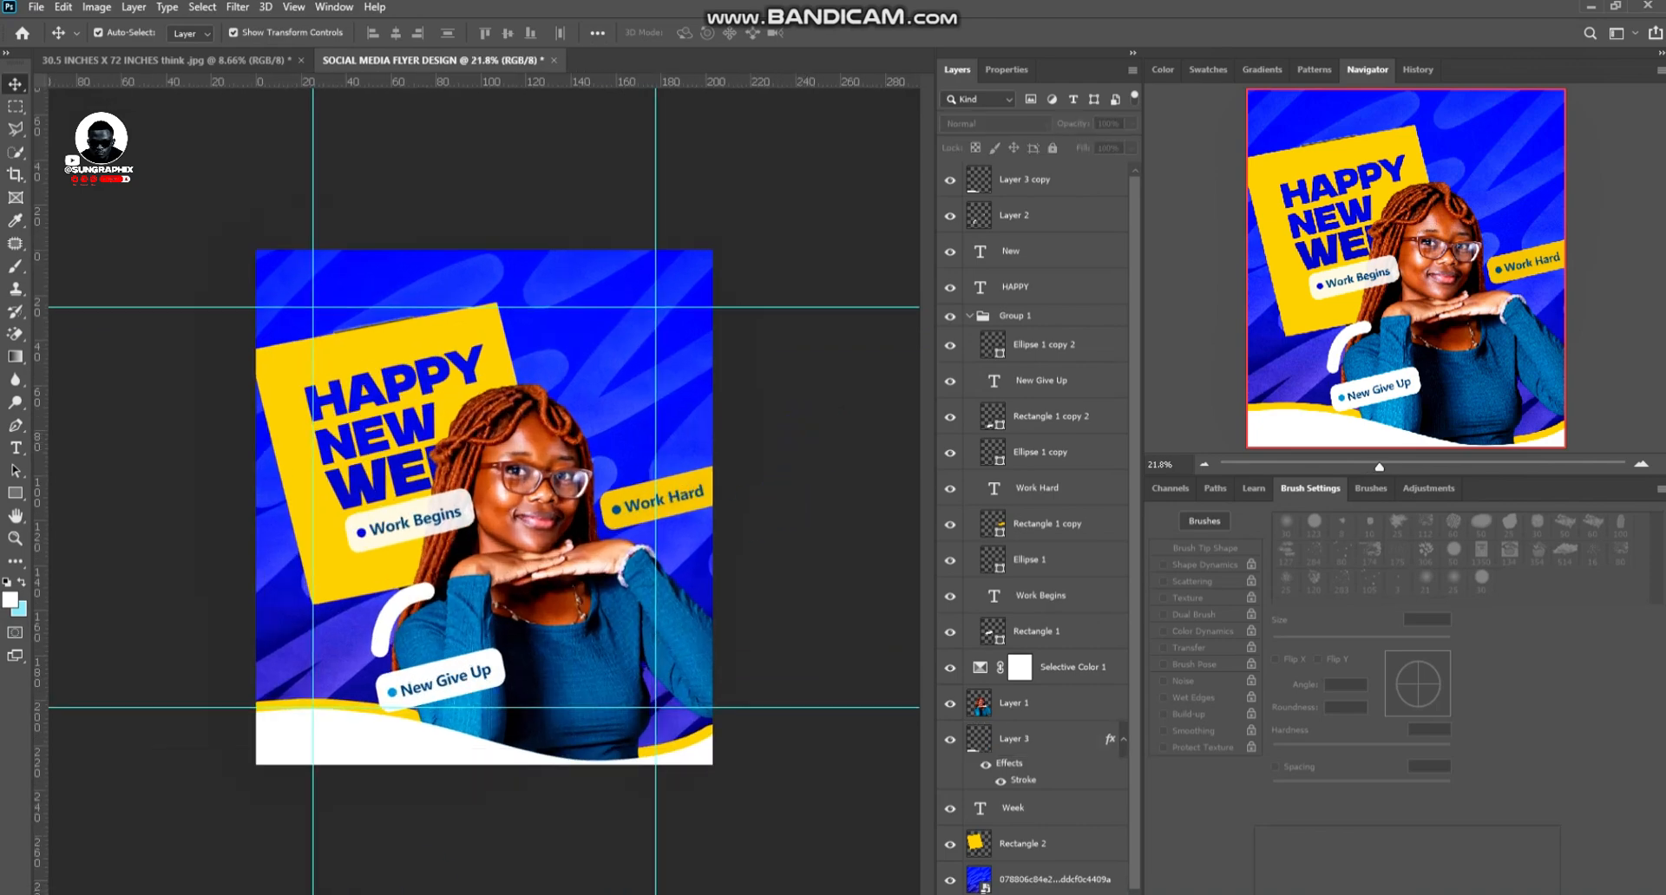
mouse_move(414, 894)
left_click(618, 823)
scroll(1164, 501, "down", 10)
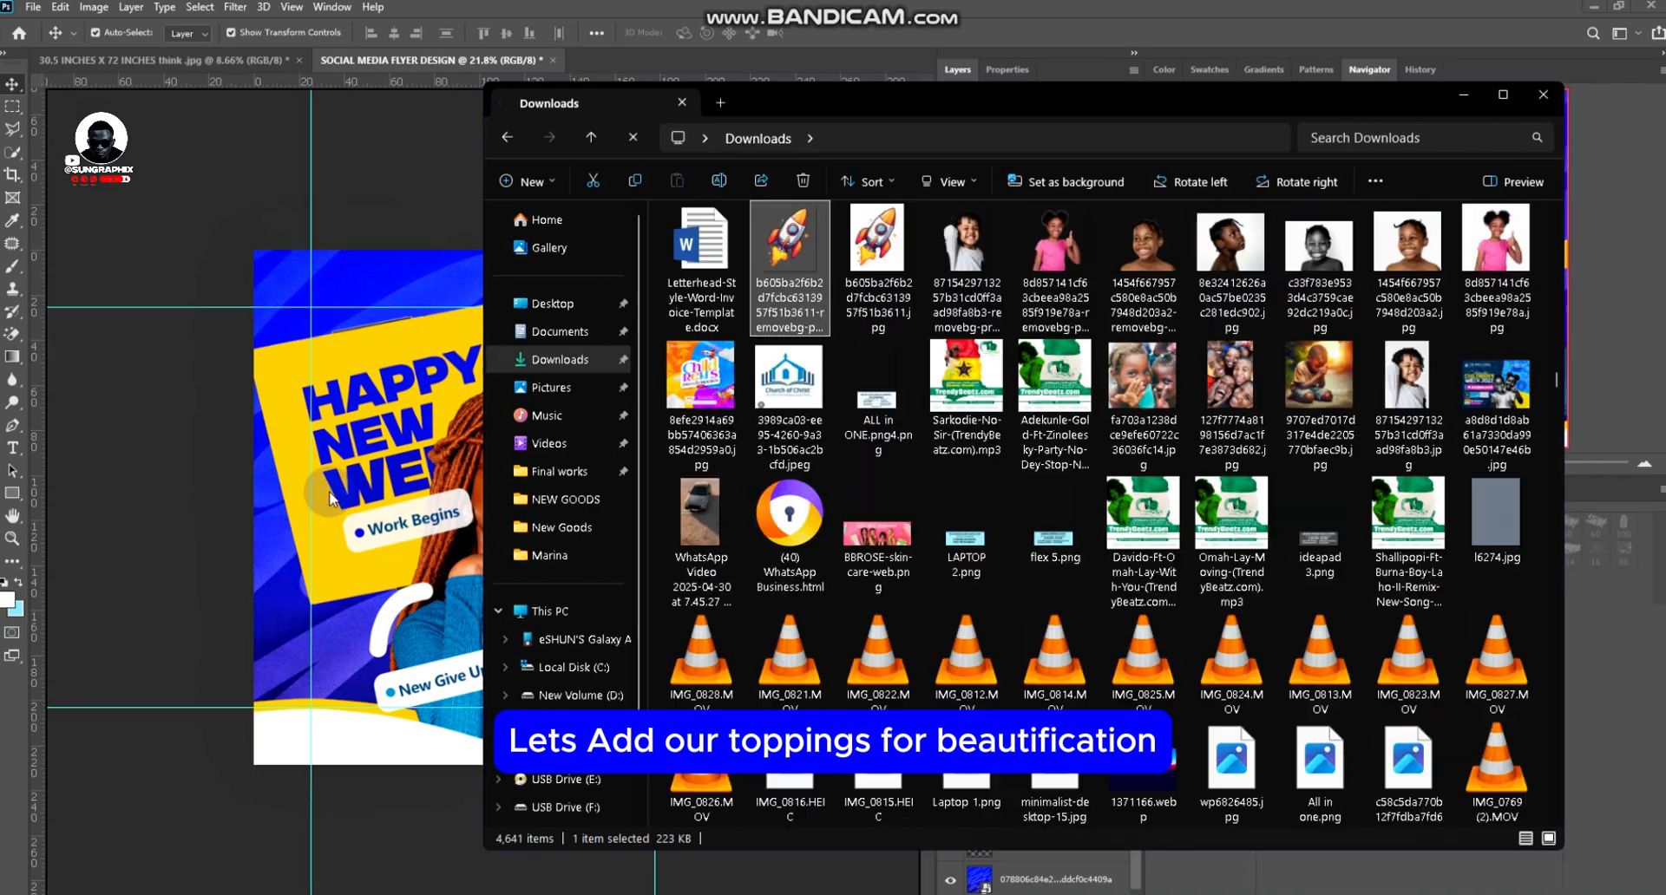
left_click_drag(329, 499, 603, 361)
key("Return")
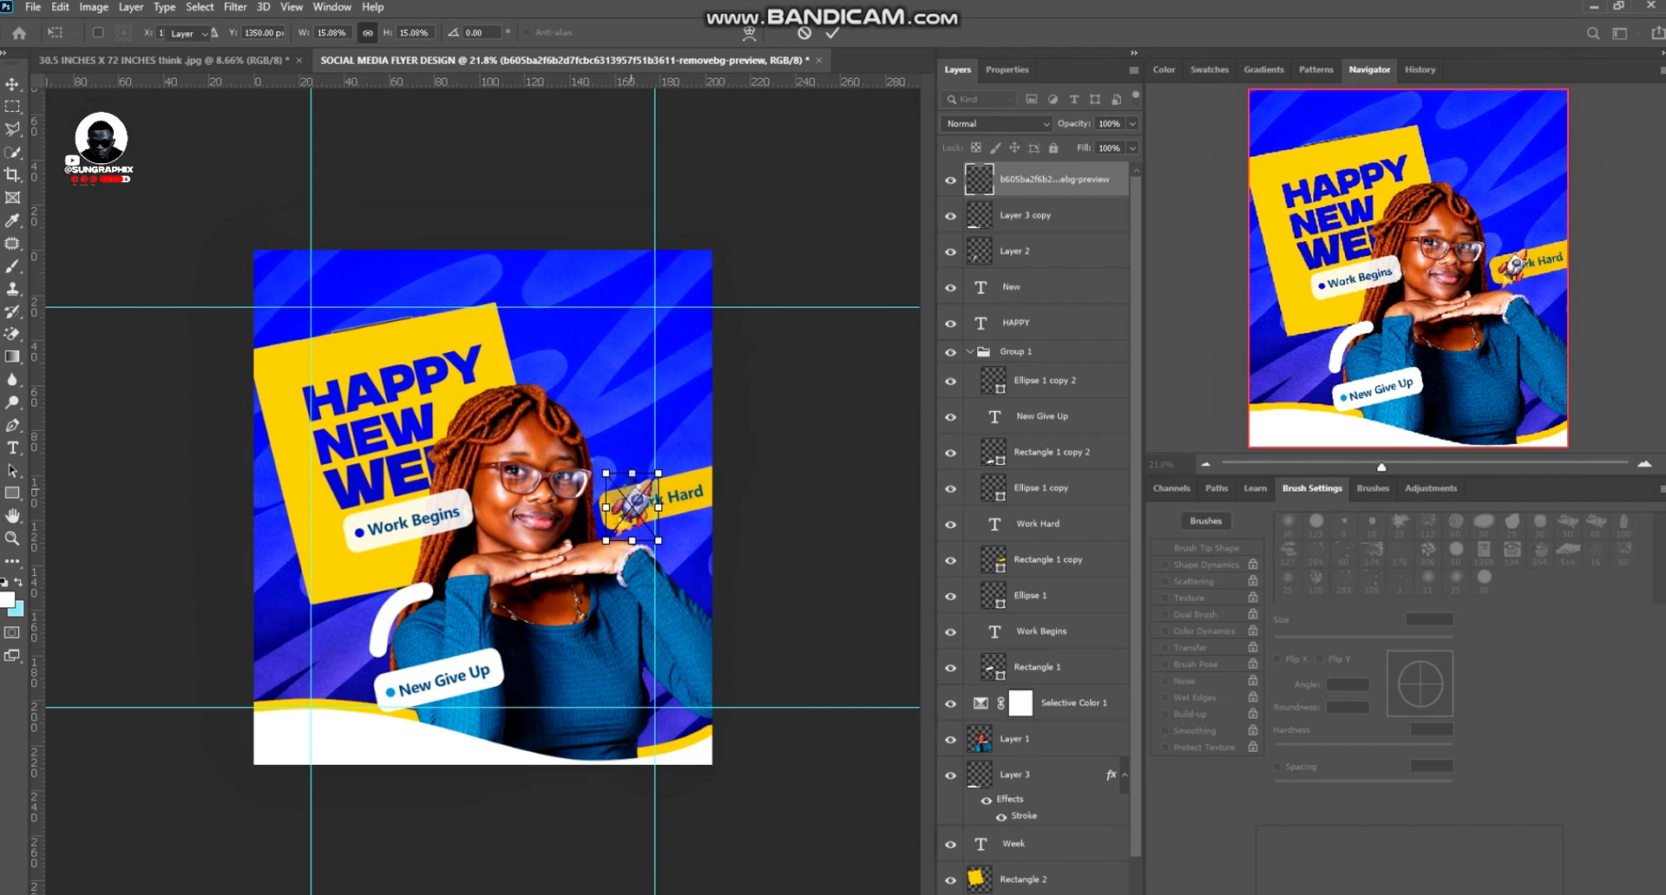
left_click_drag(634, 502, 618, 352)
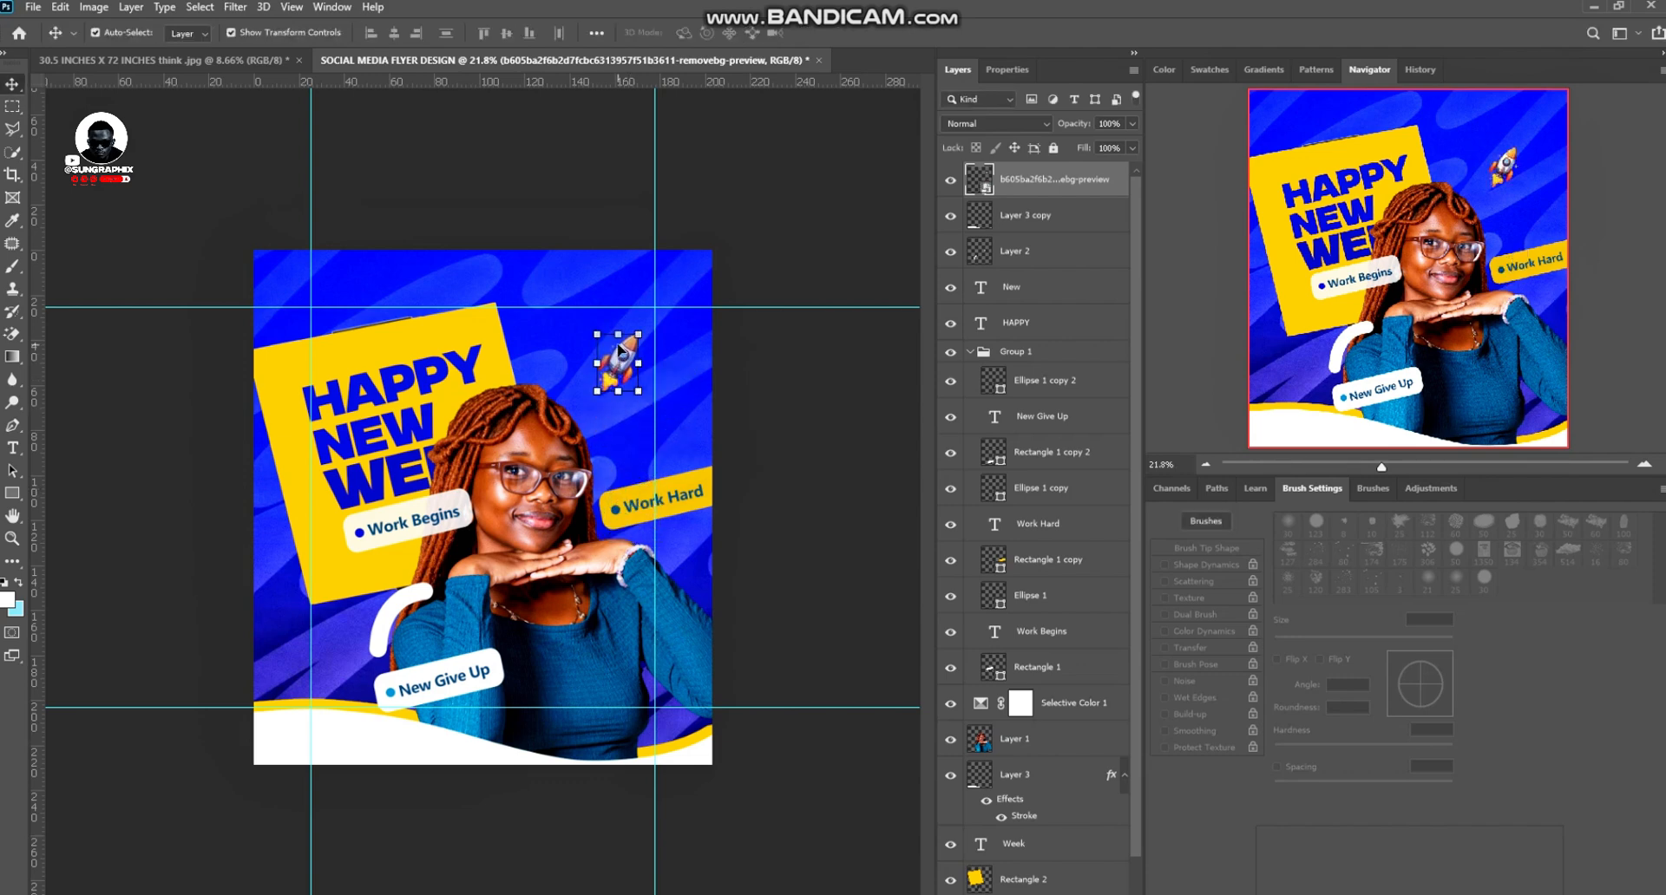
Apply a Motion Blur to the rocket with an angle of 77° and a distance of 78 pixels
left_click(235, 7)
mouse_move(330, 218)
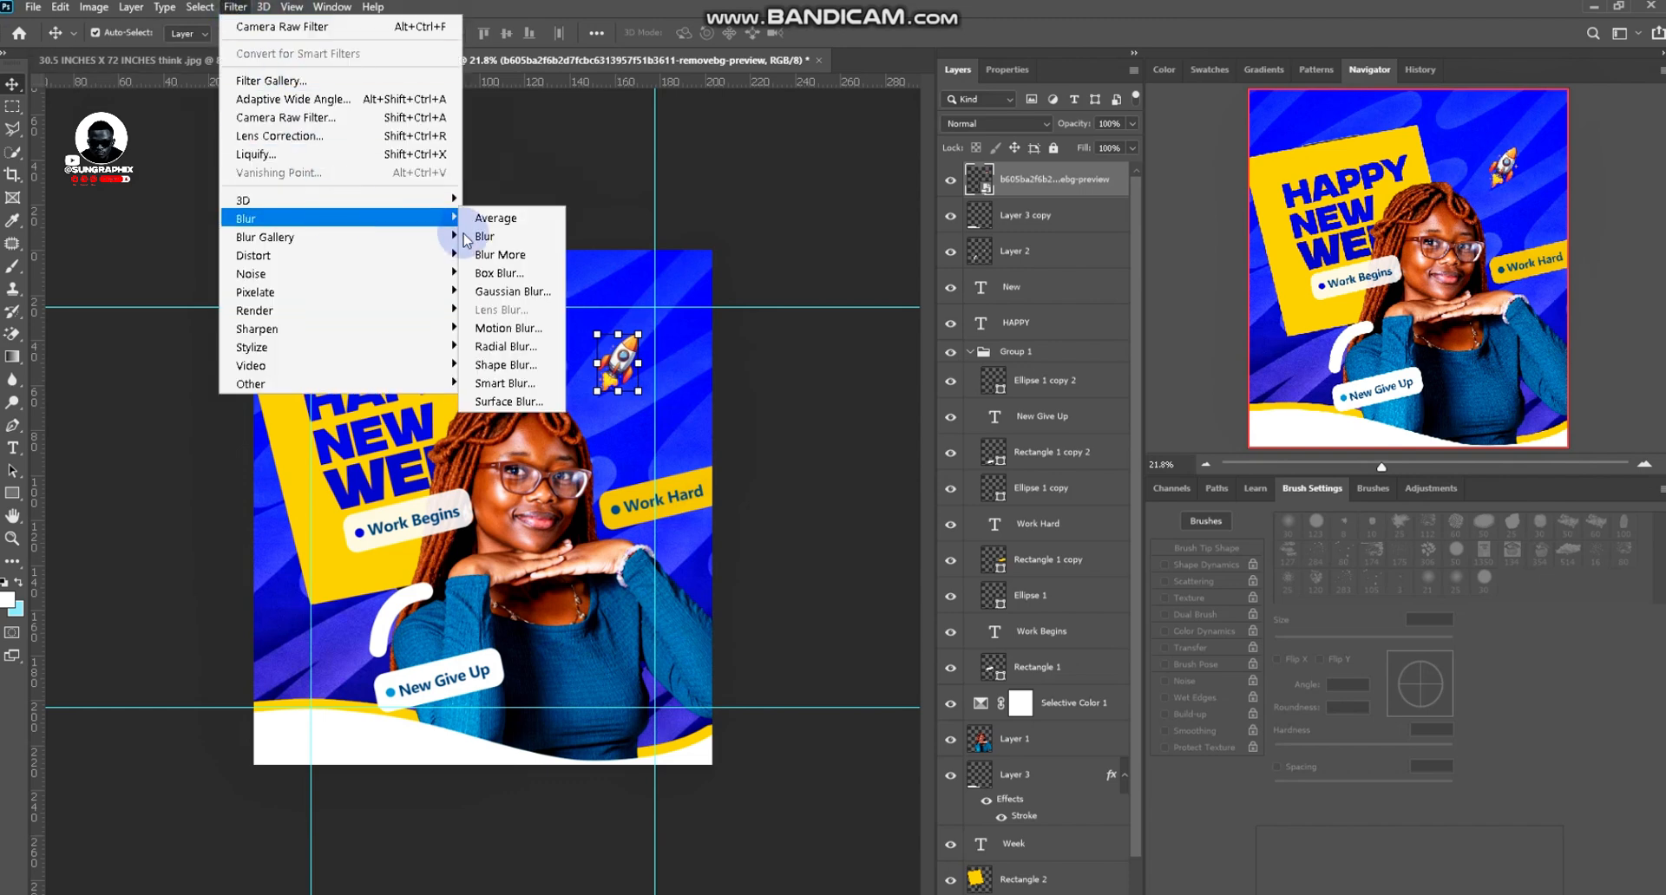
left_click(508, 328)
left_click_drag(1212, 508, 1211, 505)
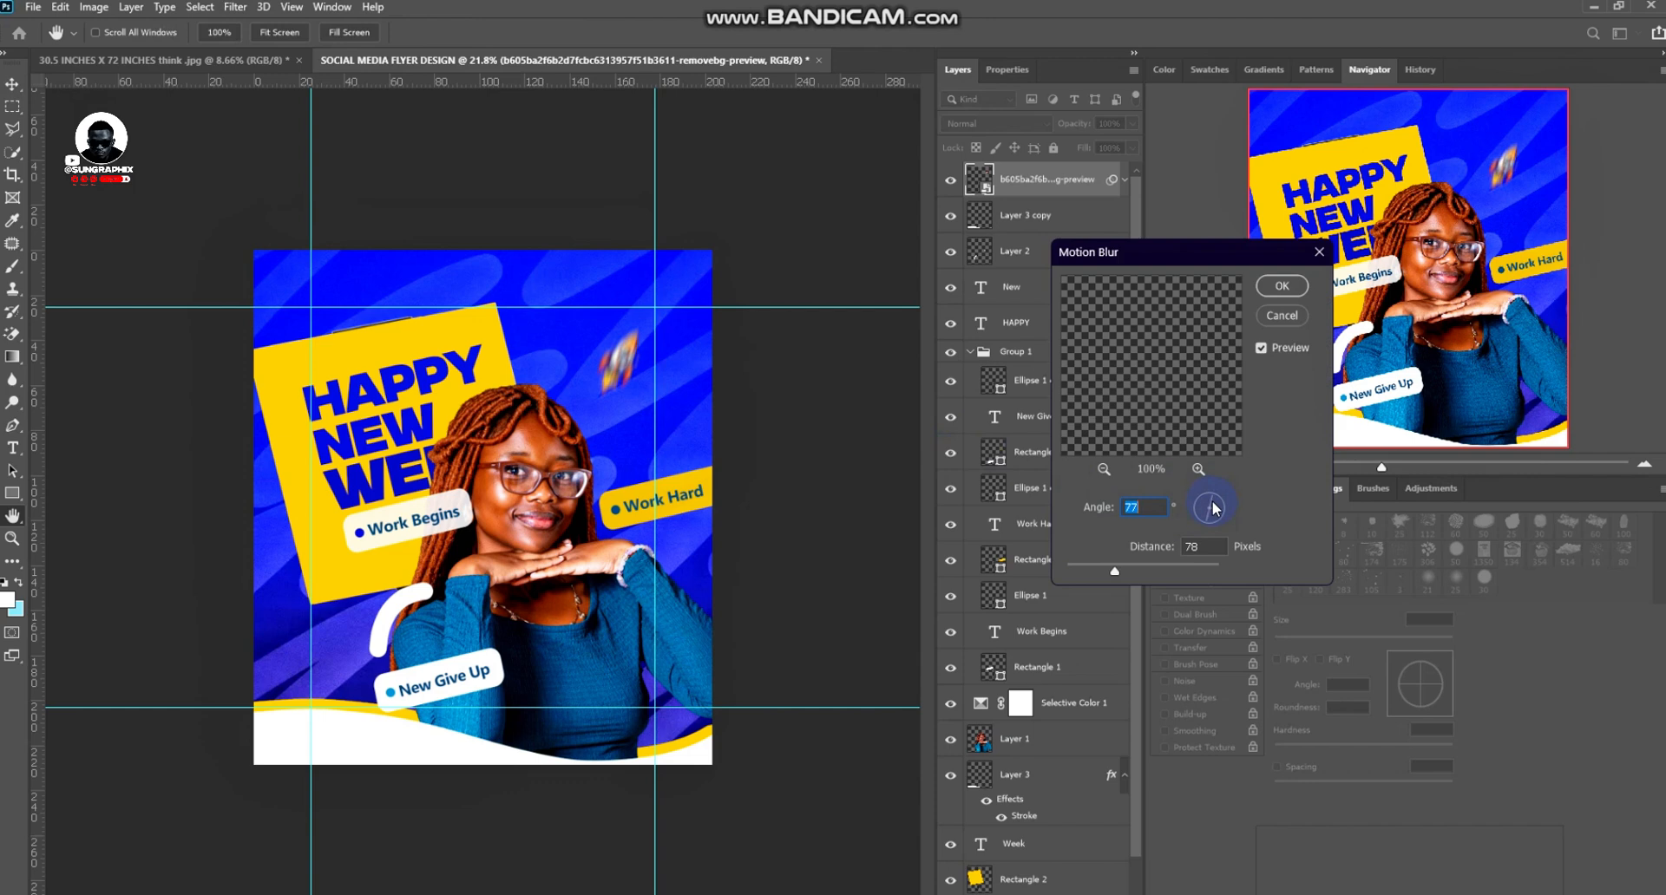
left_click(1282, 287)
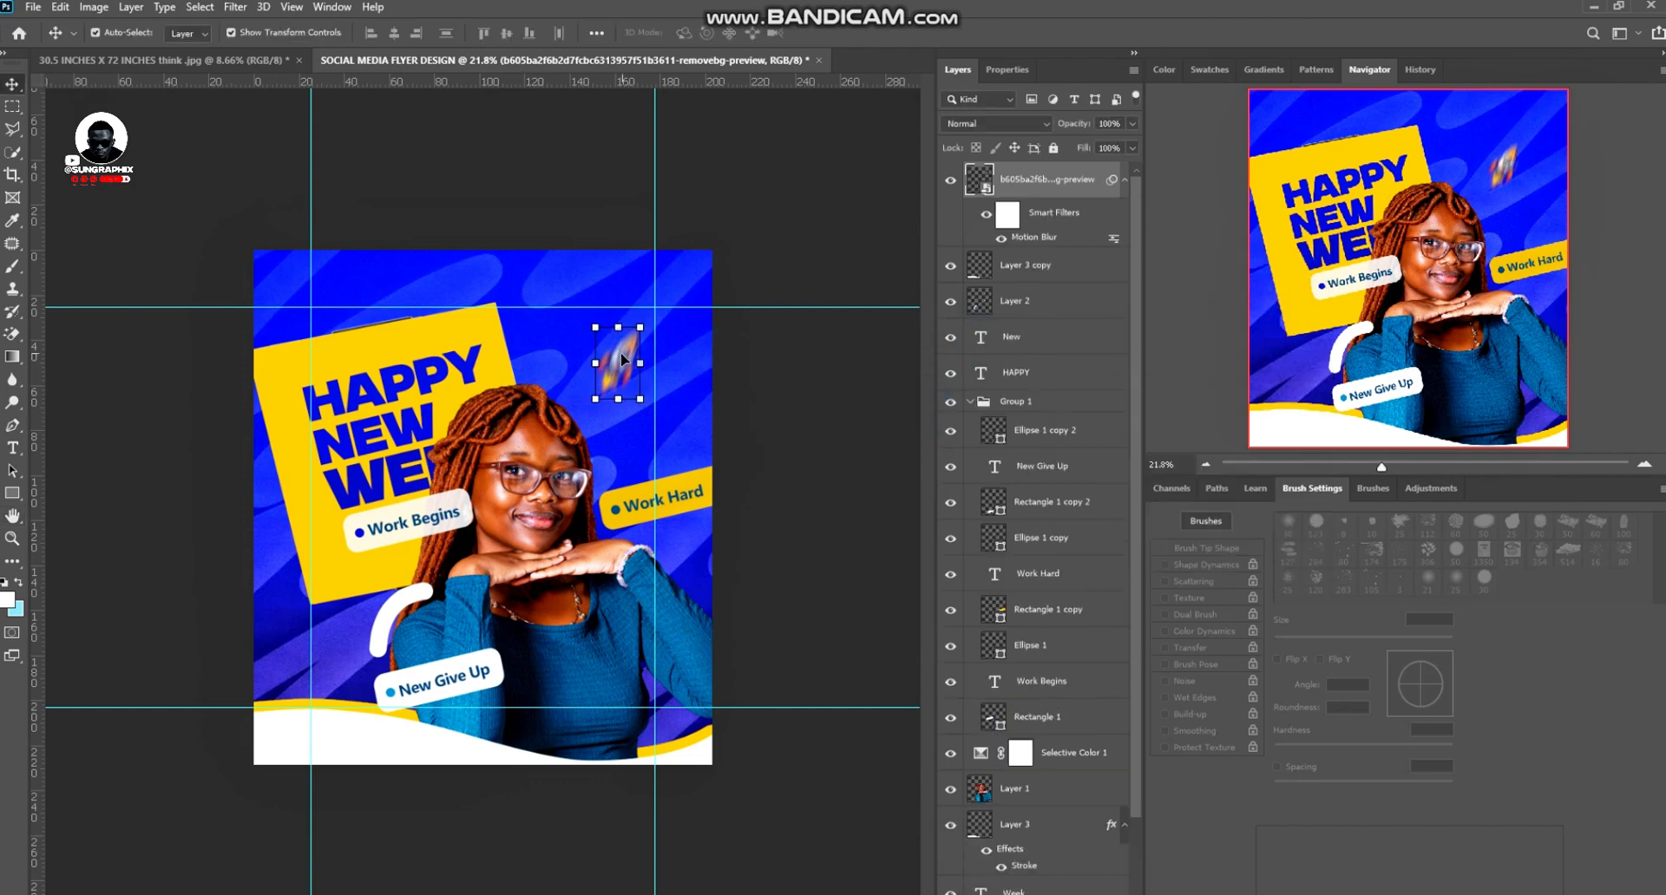
Rotate the rocket 5.77° clockwise and move it towards the flyer's upper-right corner
left_click_drag(627, 329, 693, 308)
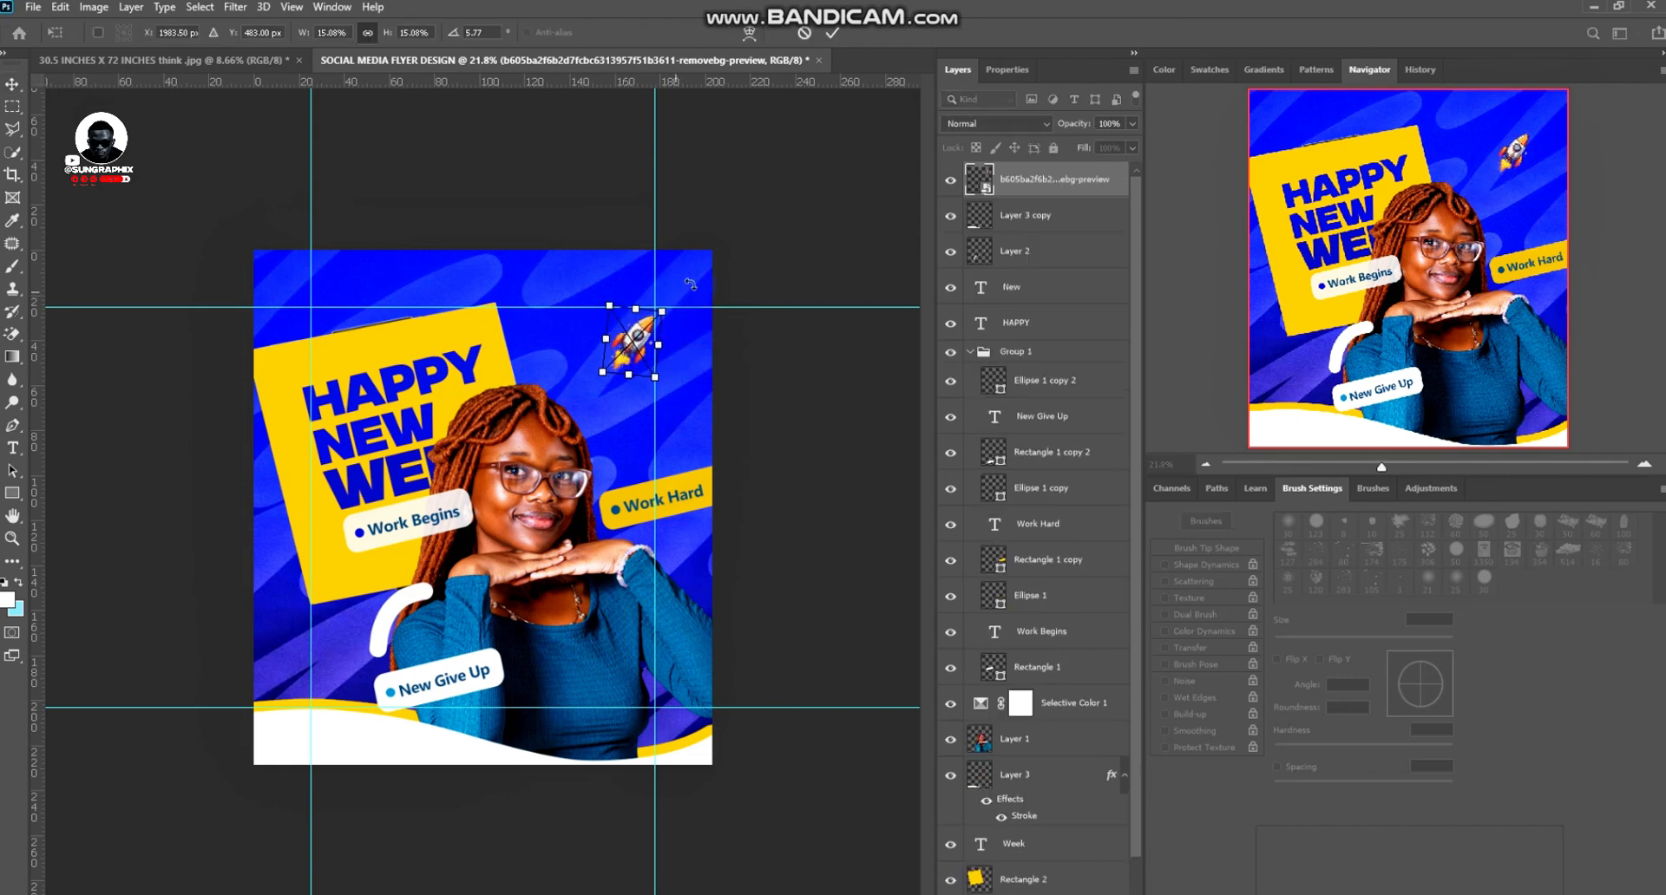
left_click(759, 243)
left_click(781, 193)
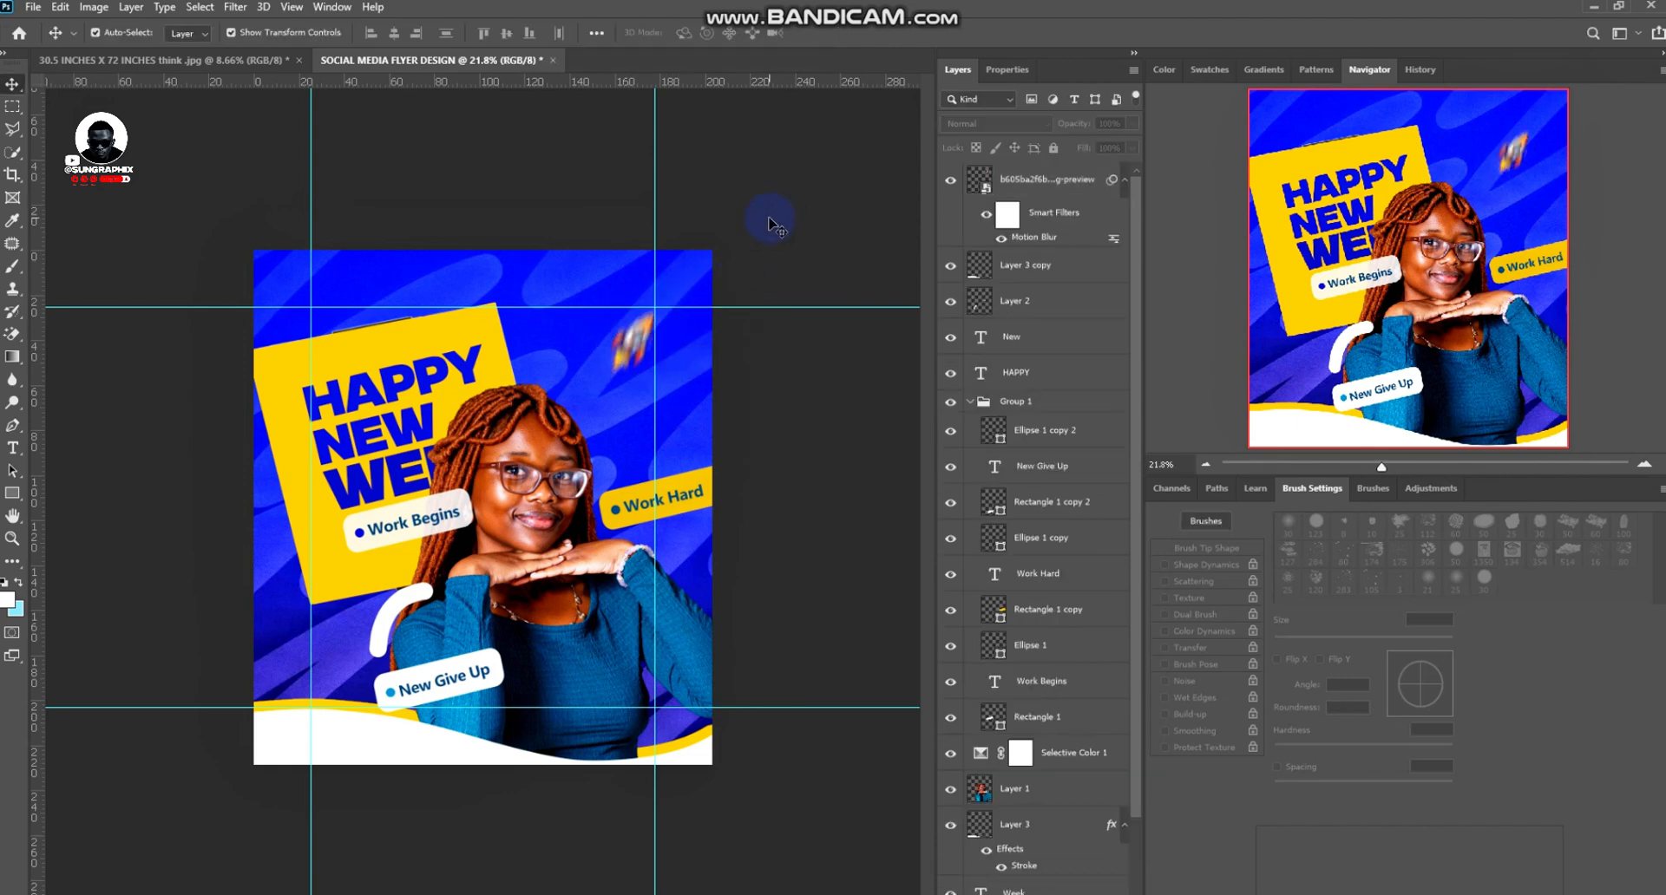
mouse_move(638, 348)
left_mouse_down()
mouse_move(717, 685)
mouse_move(728, 300)
mouse_move(681, 276)
mouse_move(438, 338)
mouse_move(523, 352)
mouse_move(642, 319)
left_mouse_up()
Set the distance of the rocket's Motion Blur to 30 pixels
double_click(1033, 236)
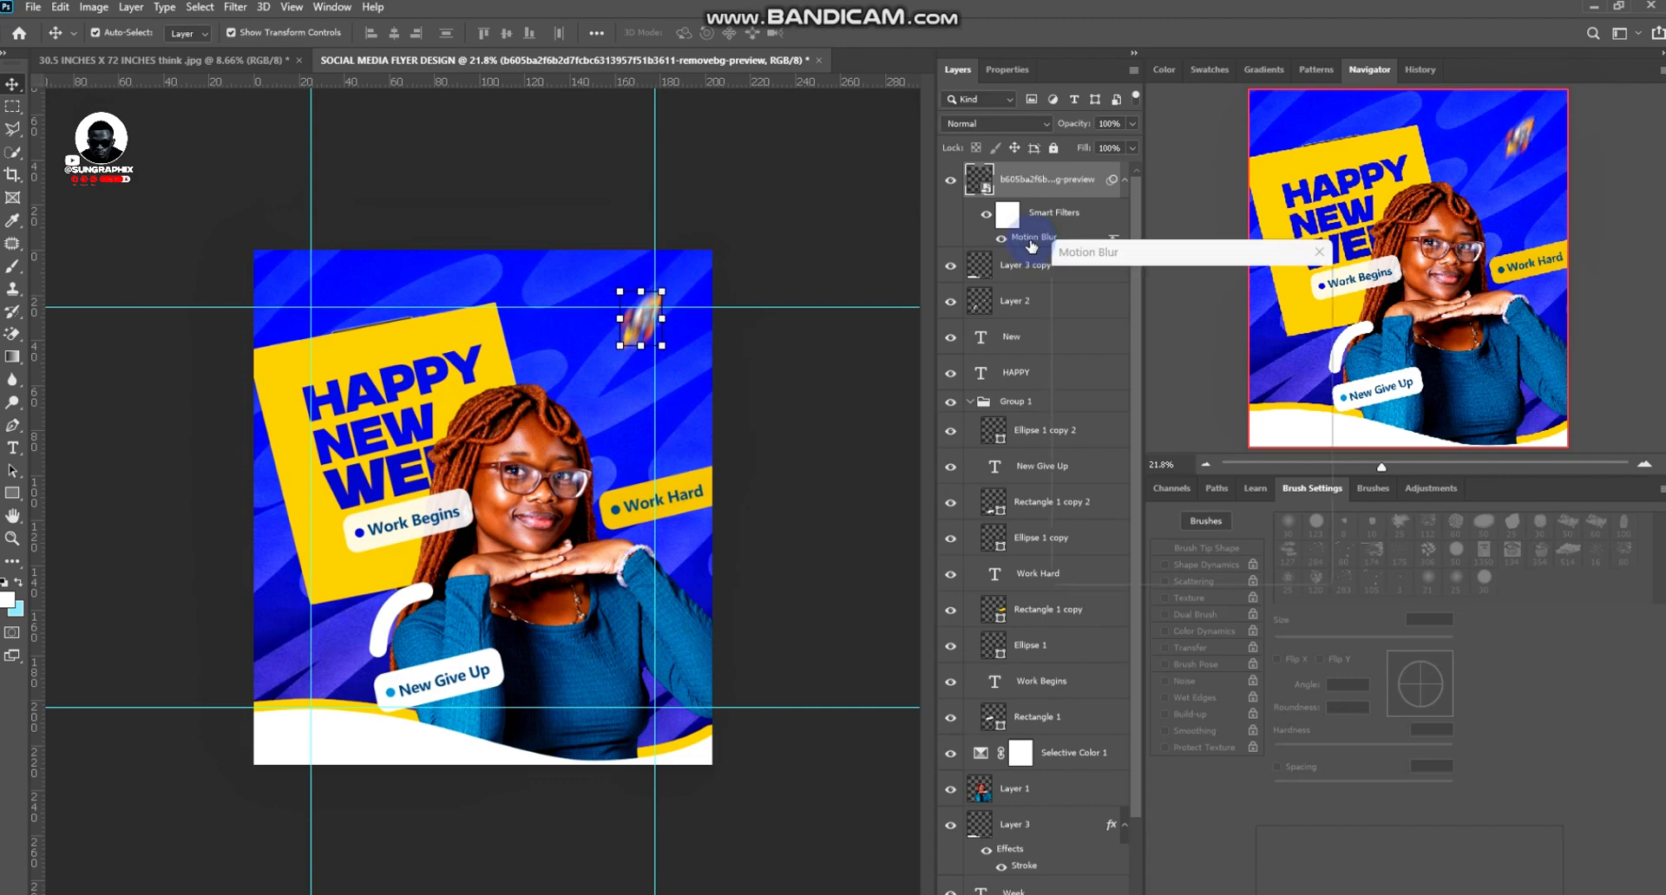
left_click_drag(1102, 564, 1090, 560)
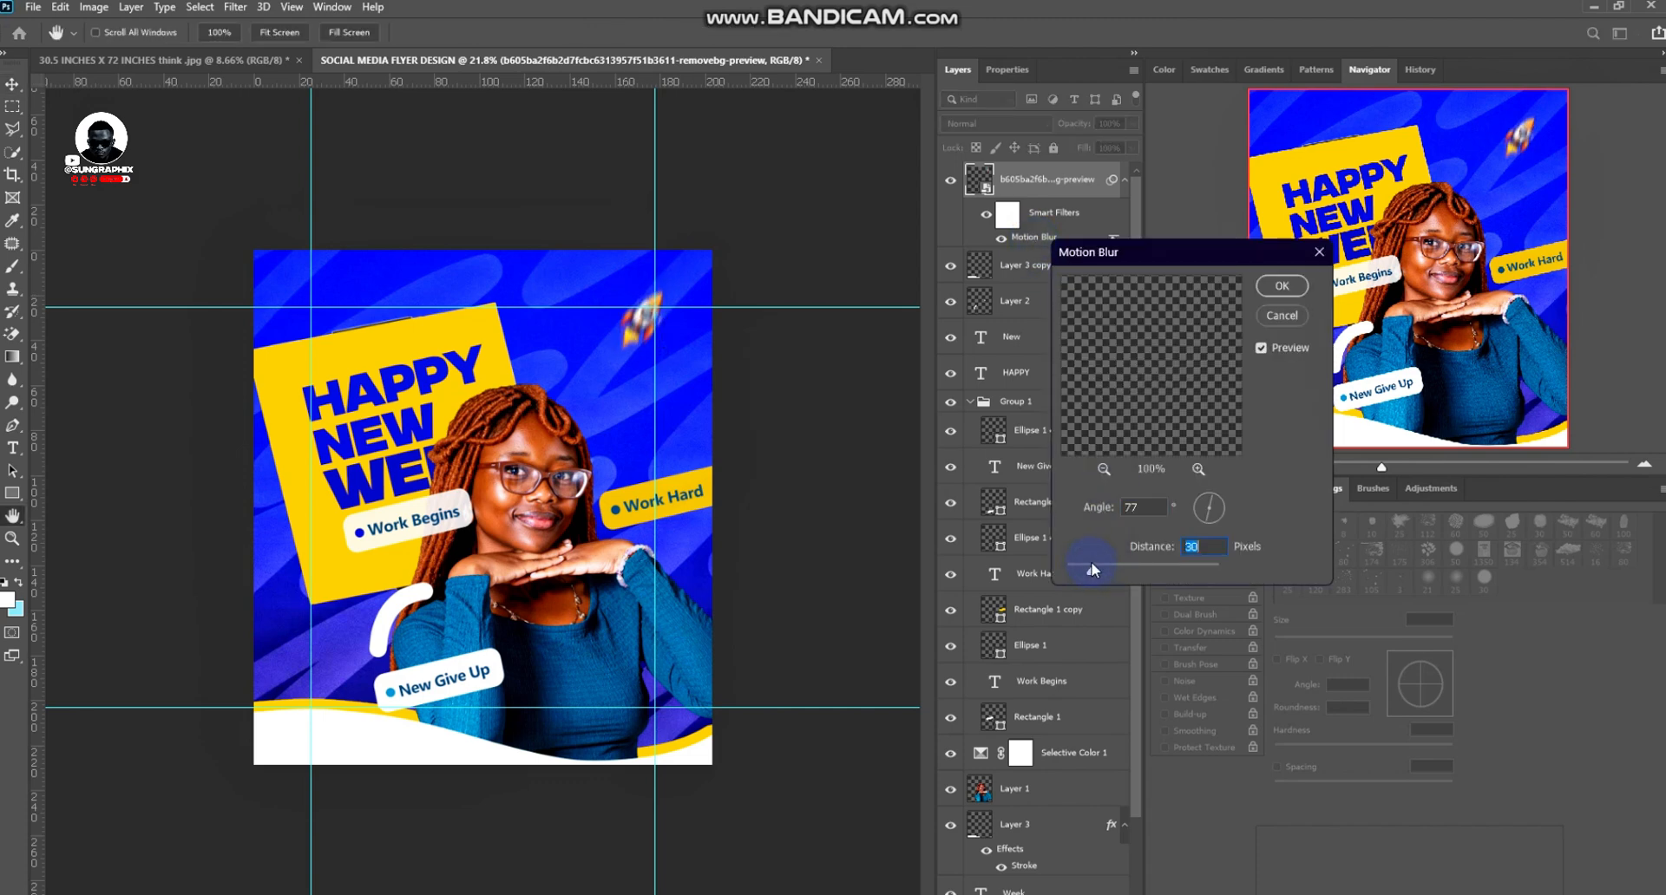
key("Return")
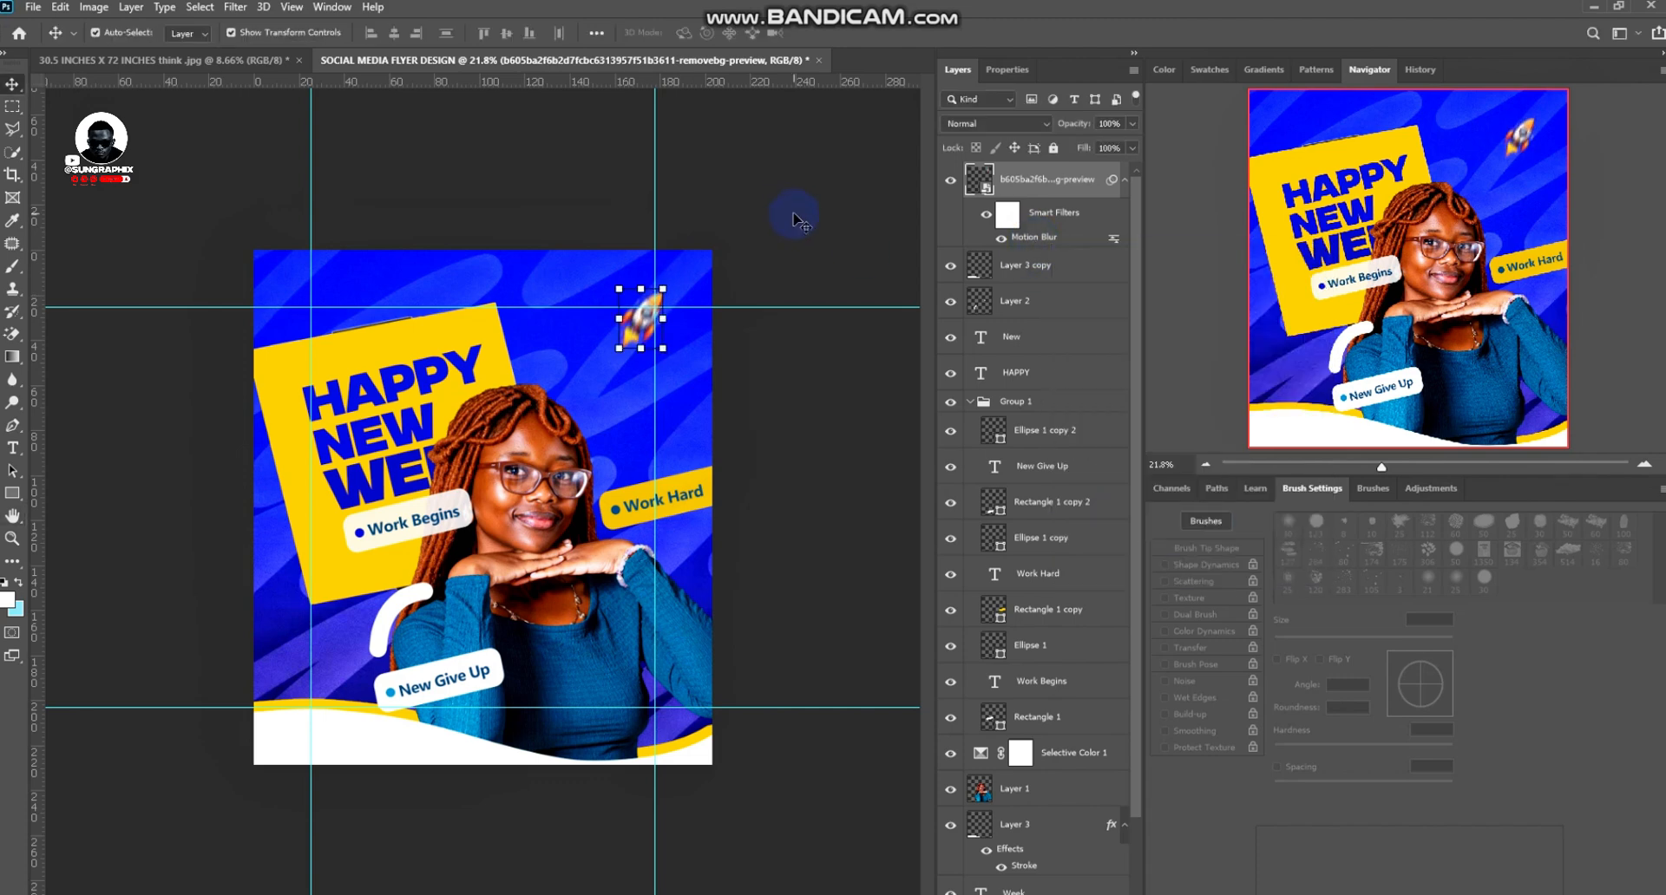
left_click(797, 219)
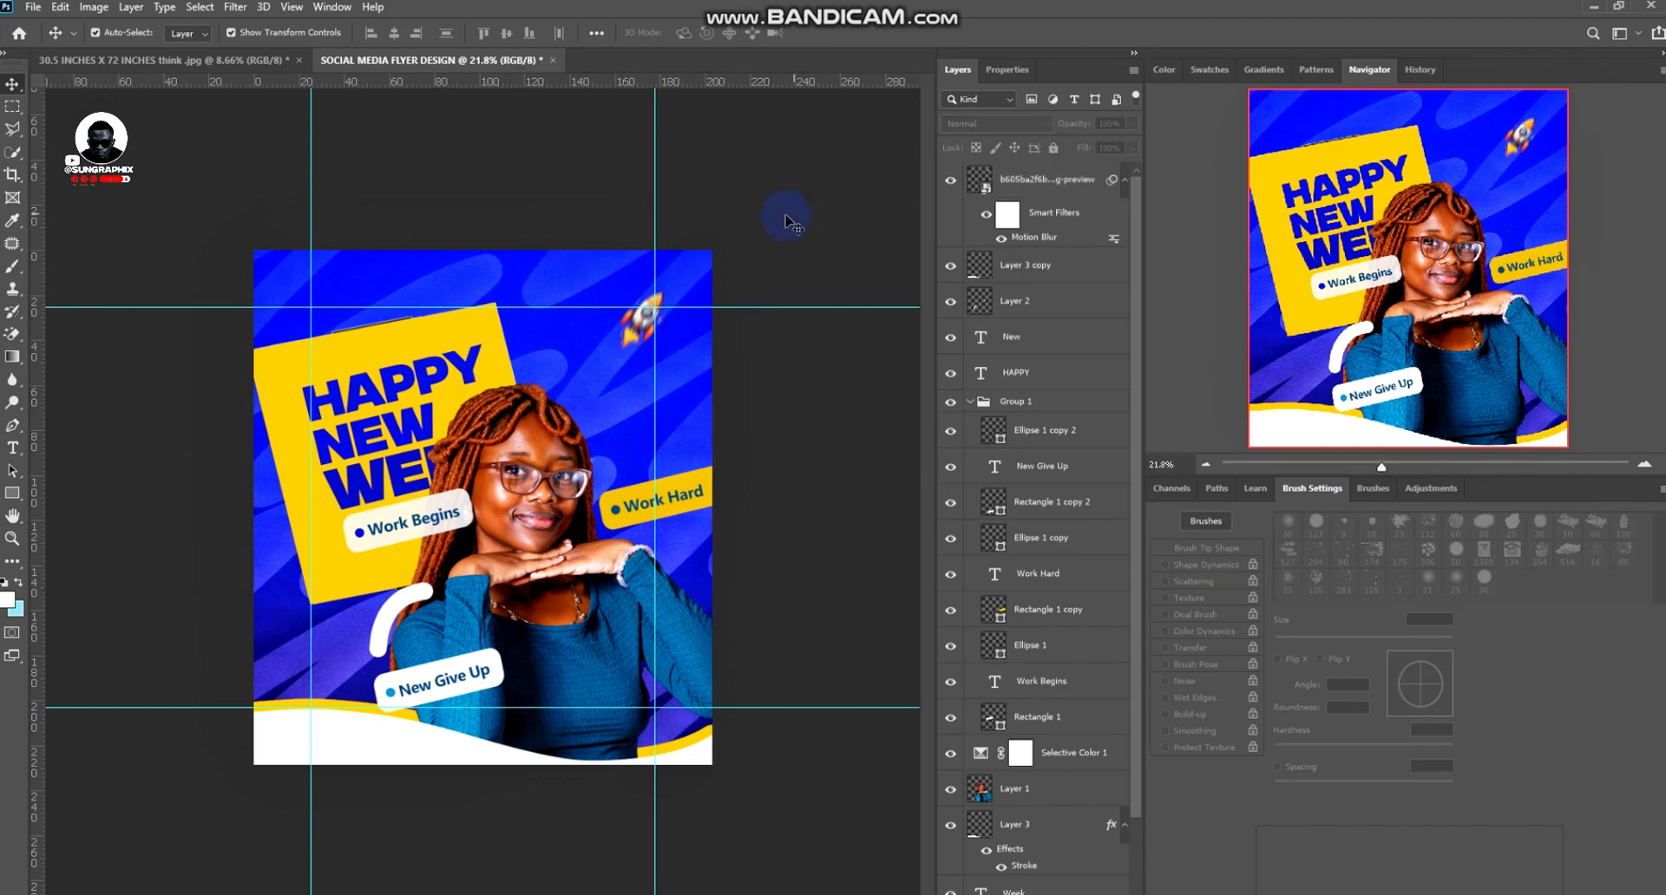
Scale the rocket to 16.13% and place it at the upper-right corner of the yellow sign
left_click_drag(639, 328, 522, 278)
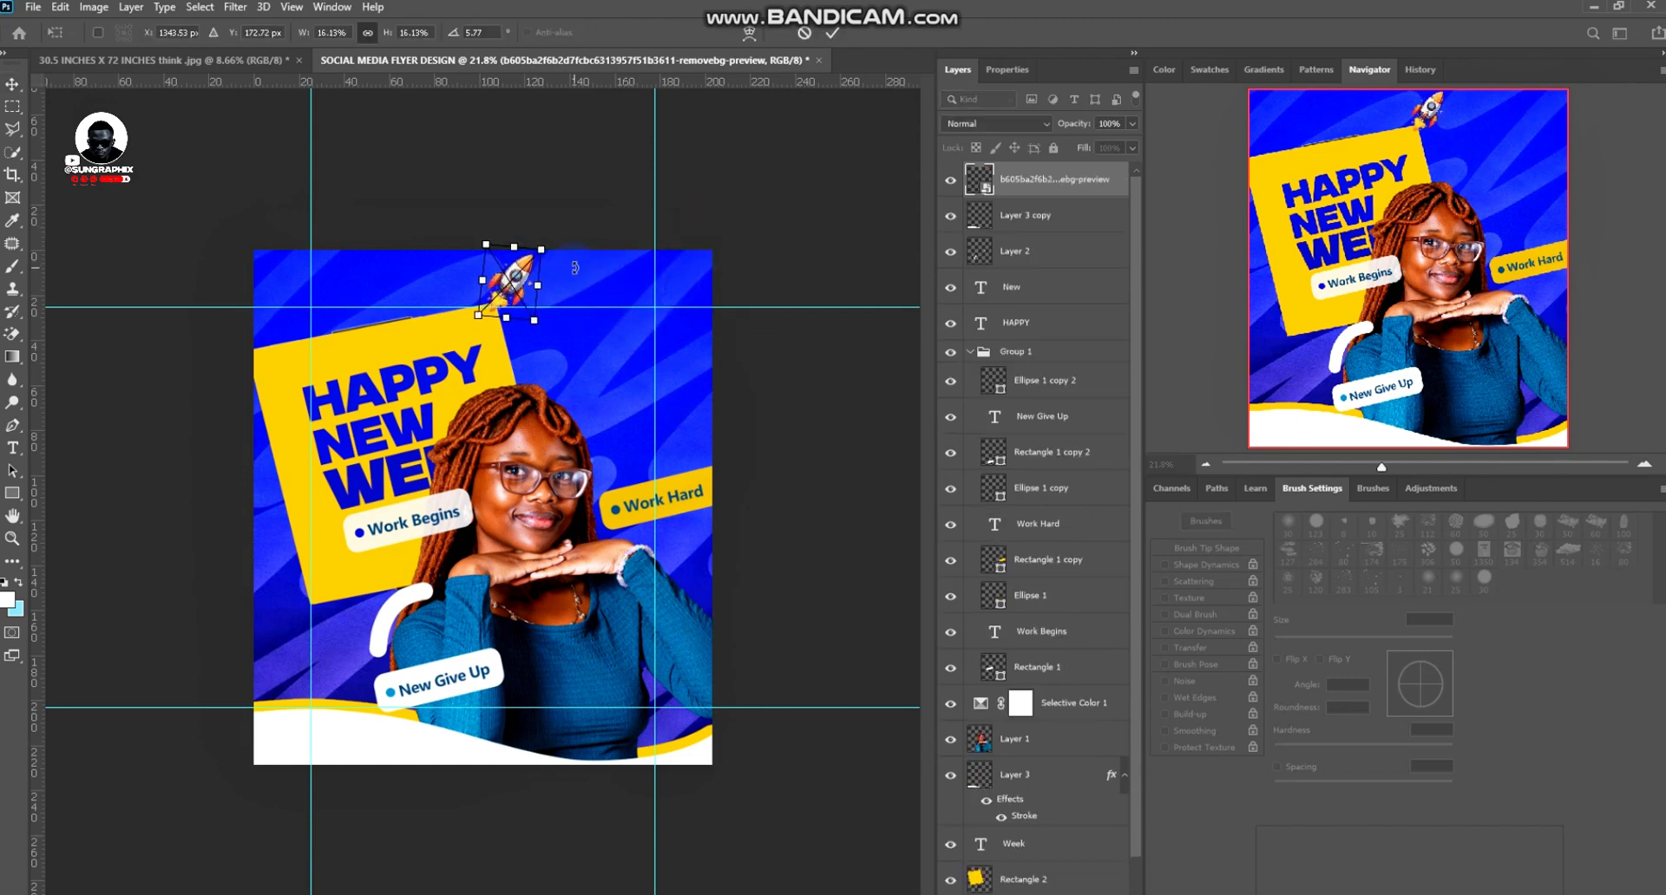
key("Return")
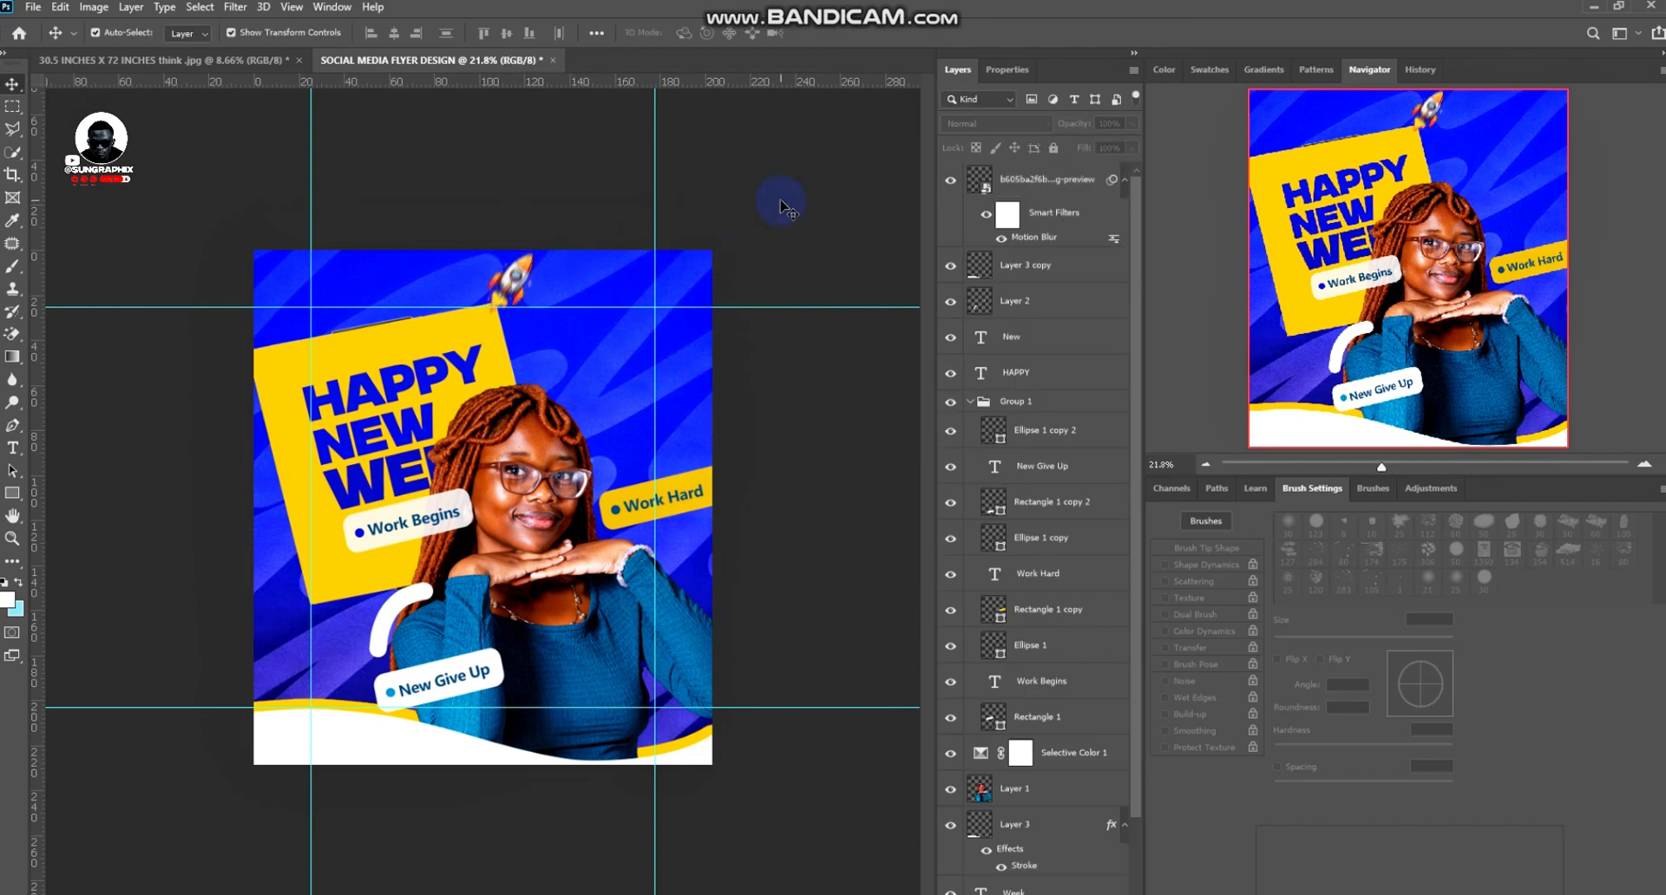
scroll(780, 201, "down", 2)
left_click_drag(507, 321, 499, 333)
left_click(830, 218)
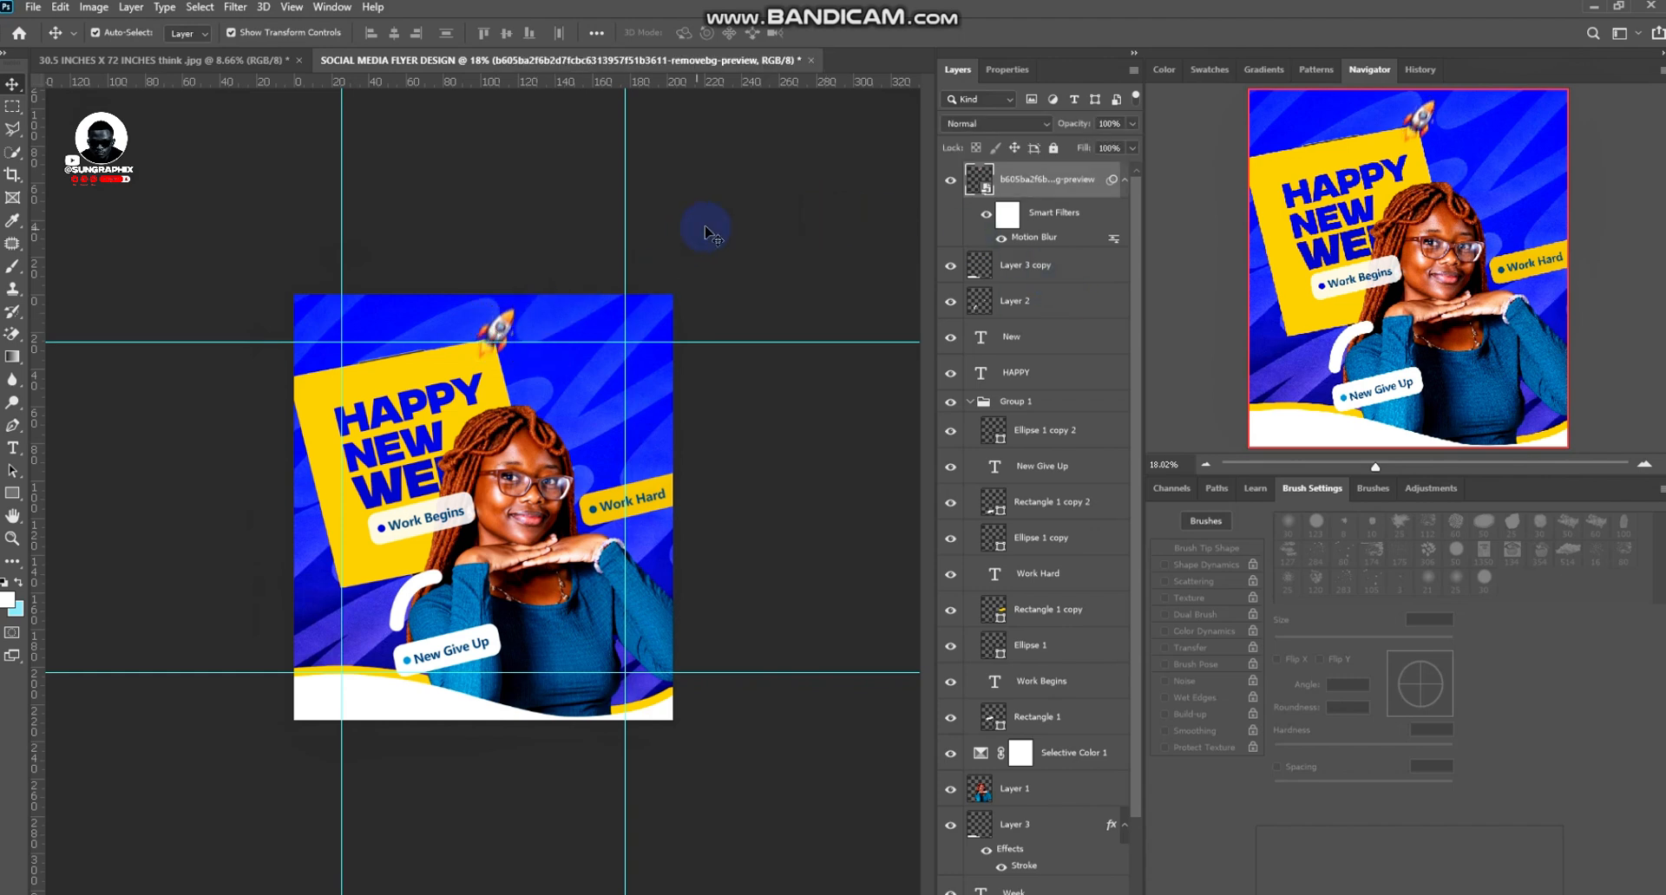
left_click(706, 230)
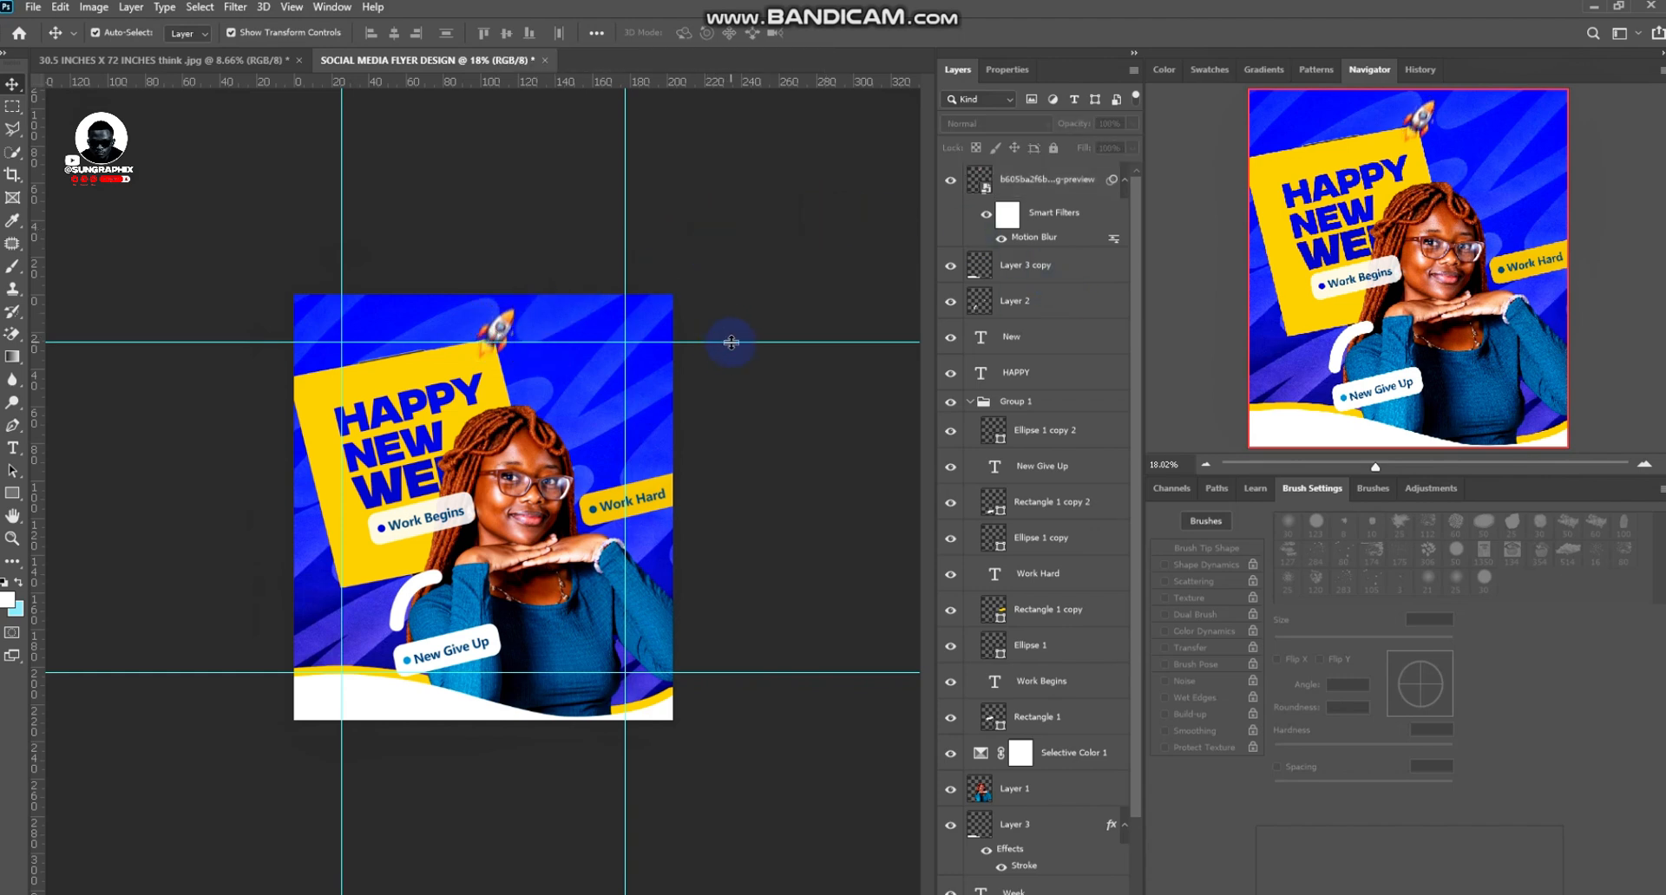
Remove all four margin guides, two horizontal and two vertical, from the flyer
left_click_drag(731, 343, 646, 82)
left_click_drag(625, 171, 628, 83)
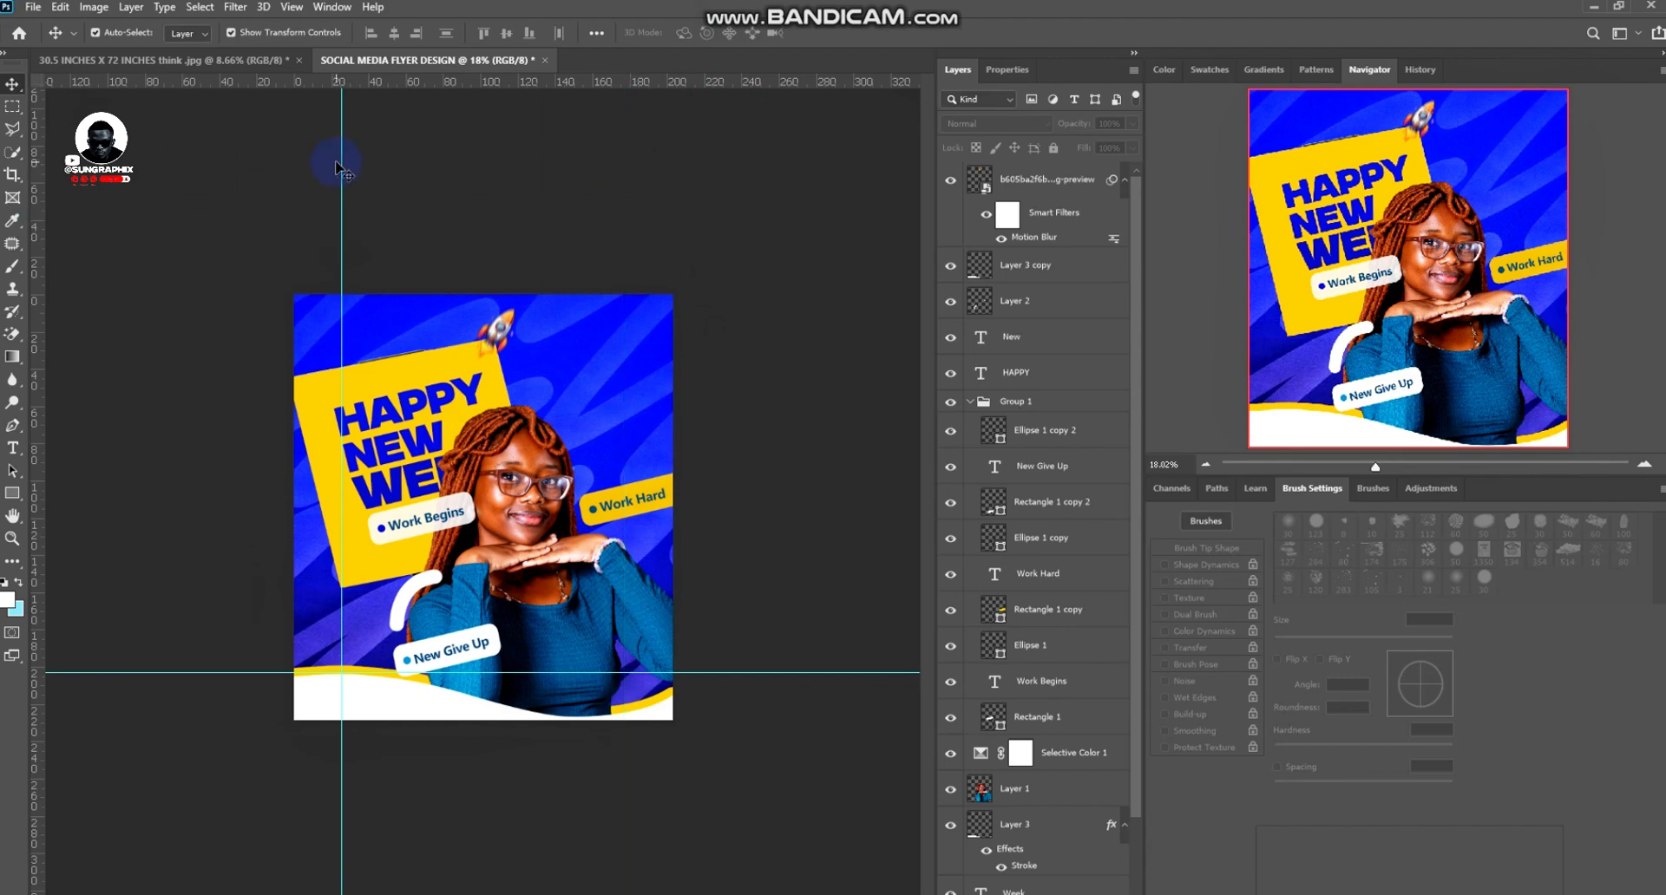
left_click_drag(341, 156, 341, 83)
left_click_drag(753, 673, 807, 54)
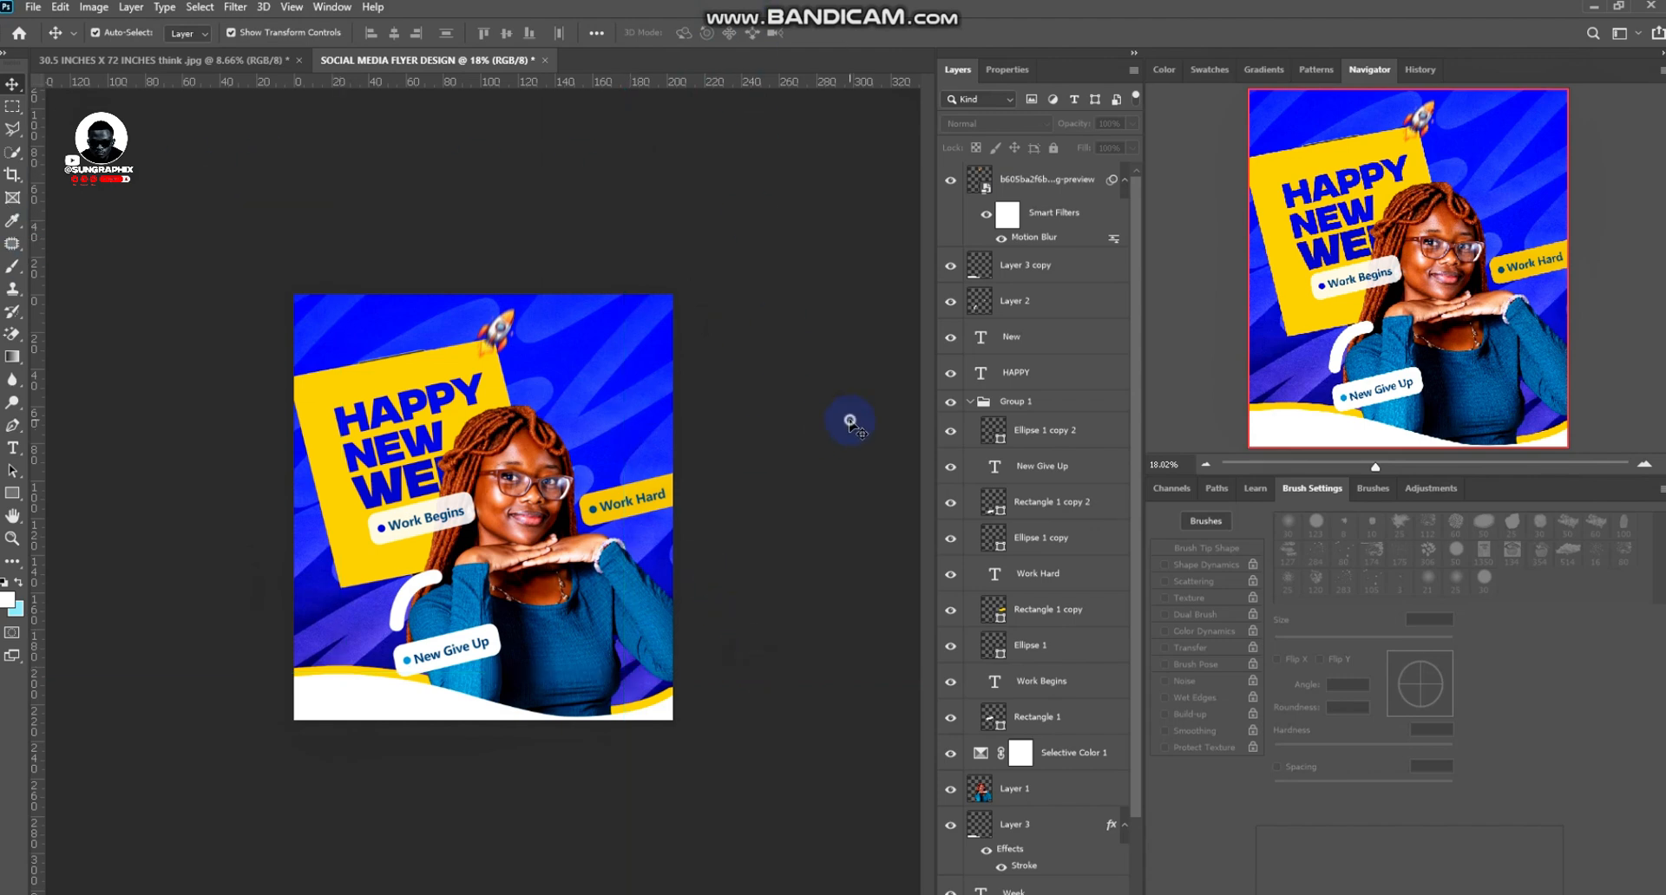
left_click(450, 644)
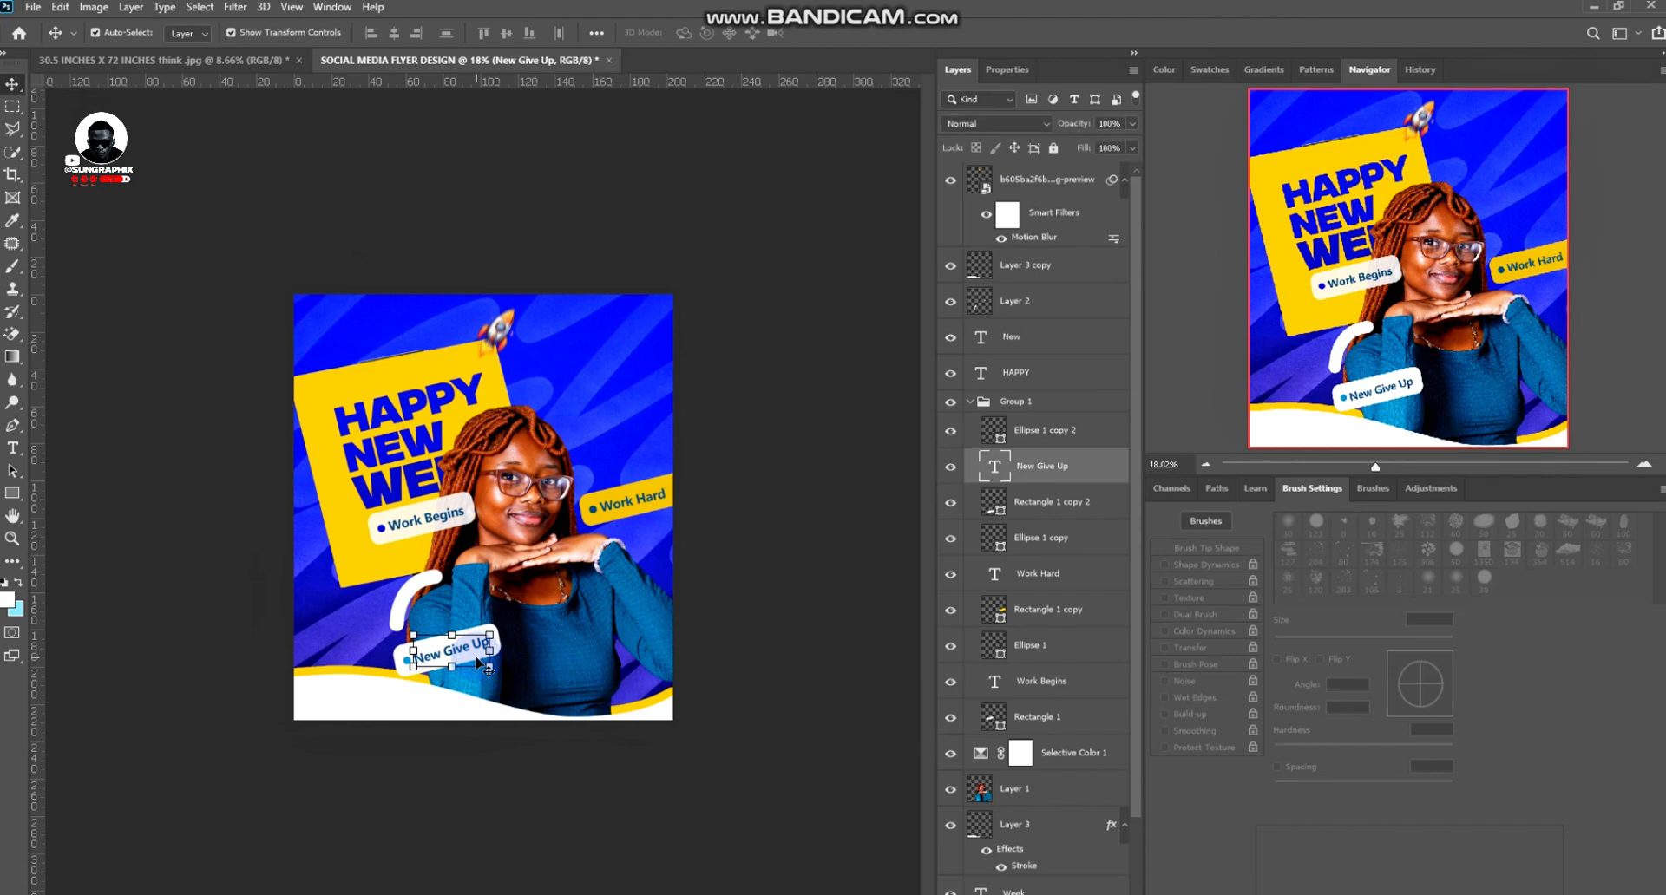
left_click(438, 633)
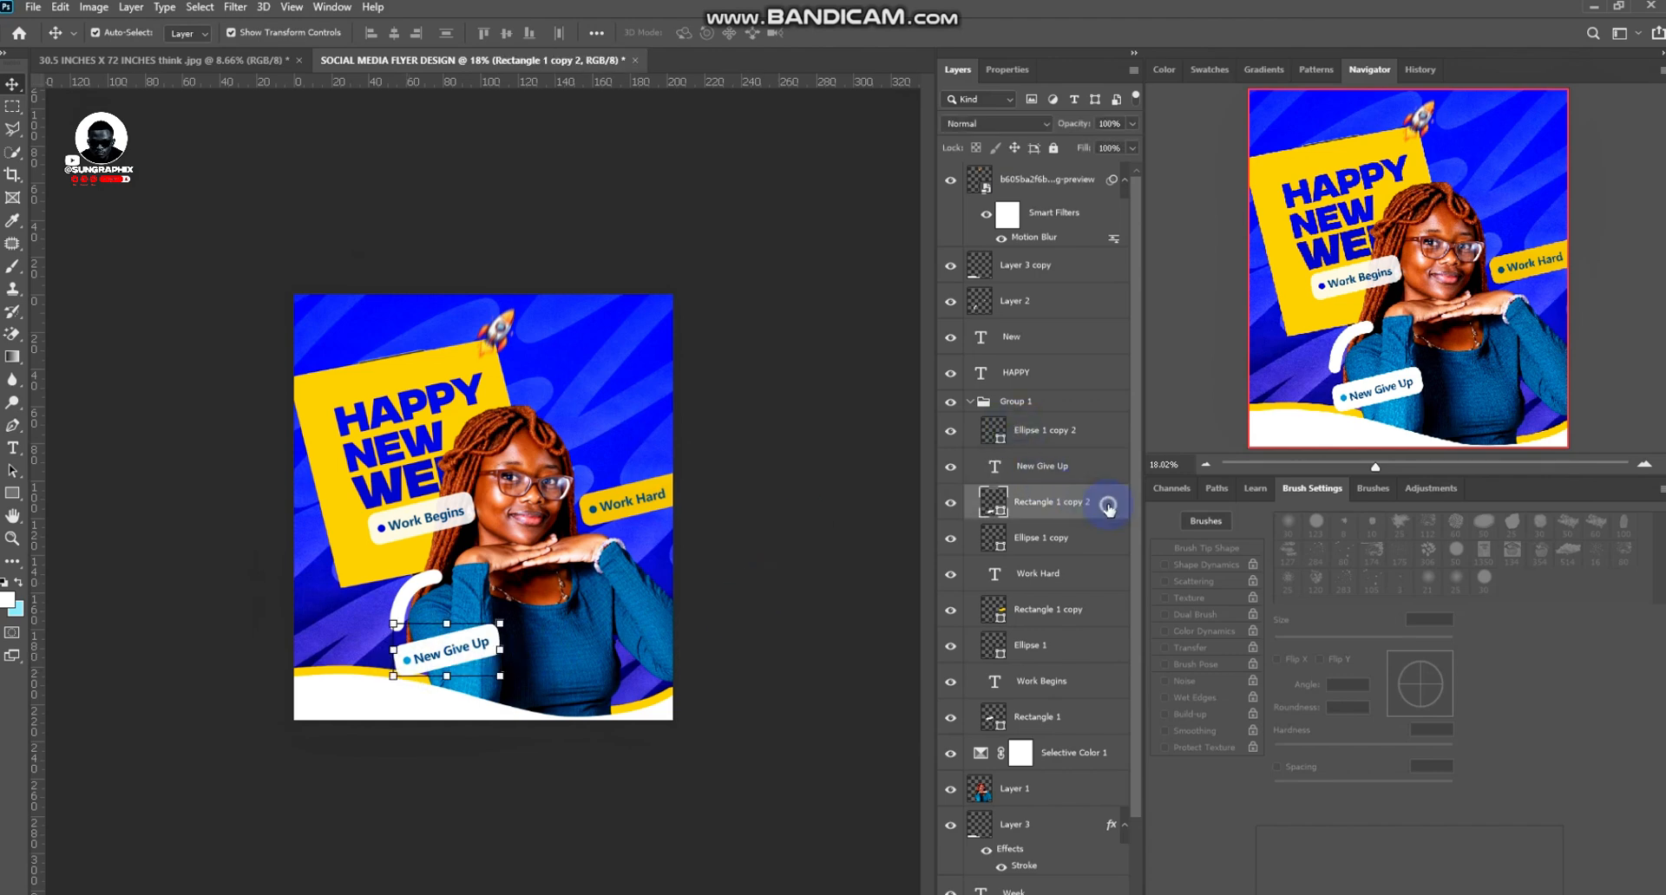
double_click(1109, 510)
left_click(995, 431)
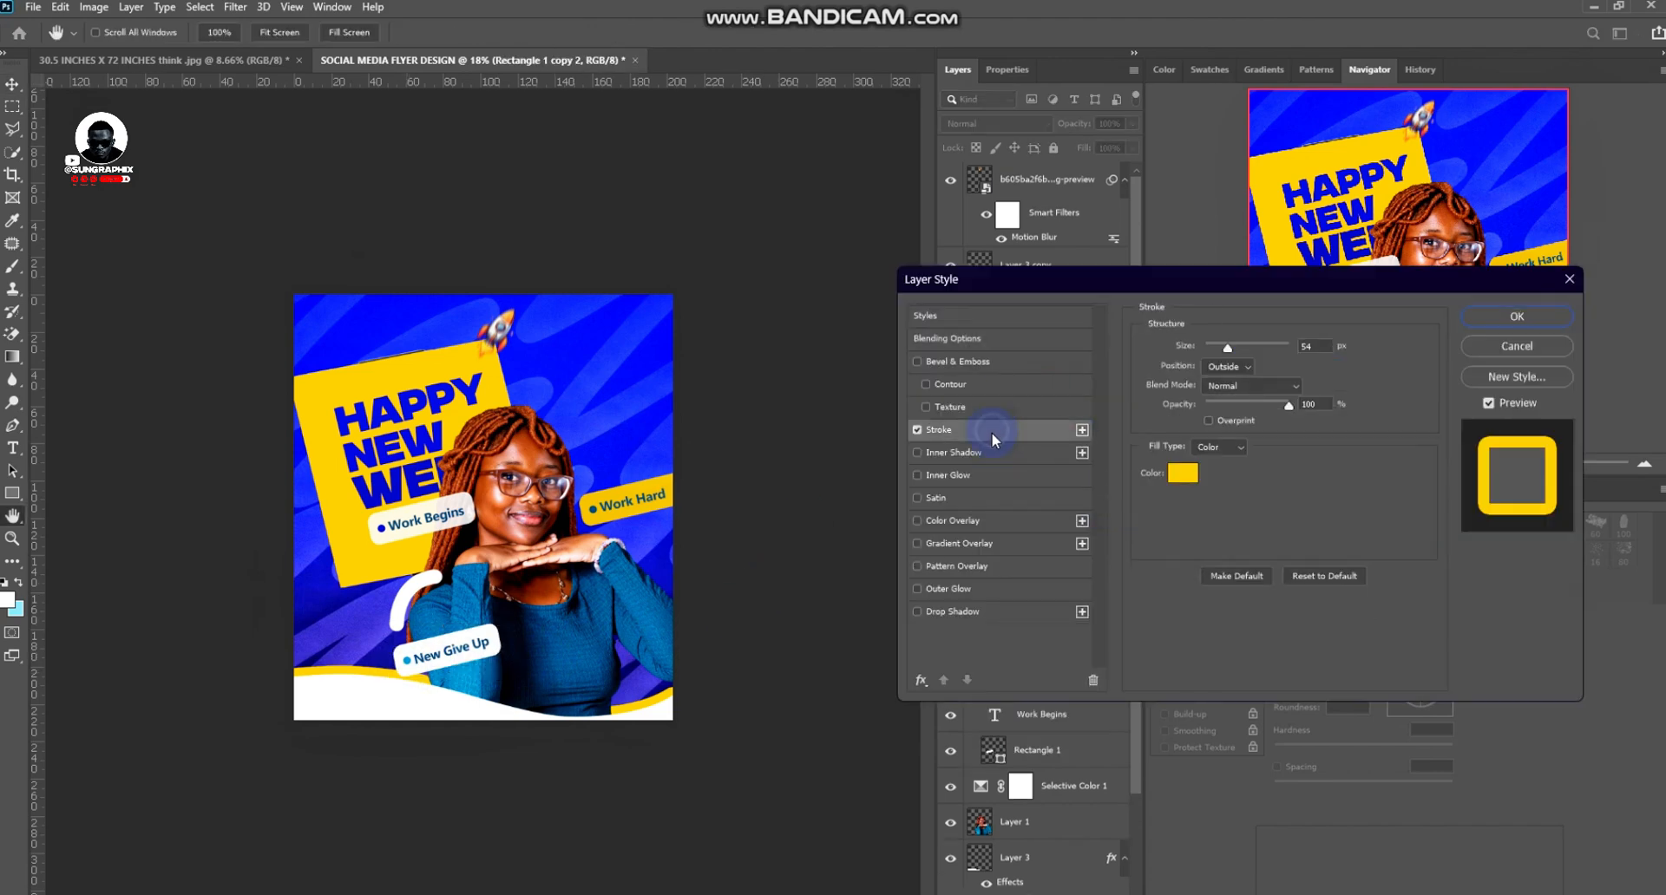
left_click_drag(1249, 346, 1215, 348)
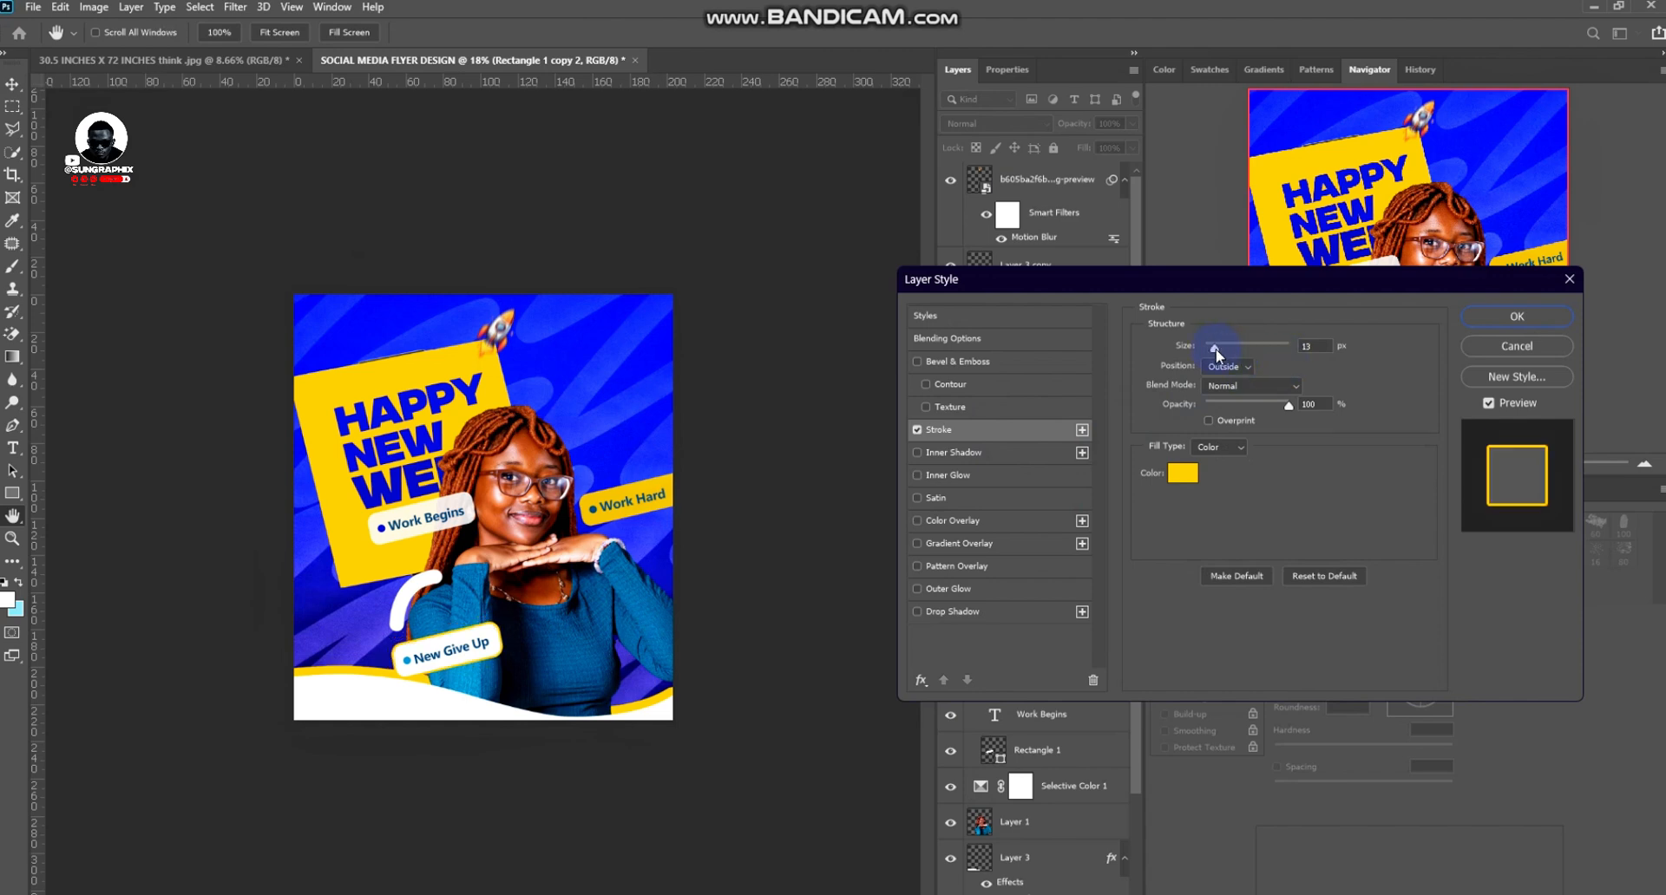
left_click(1183, 473)
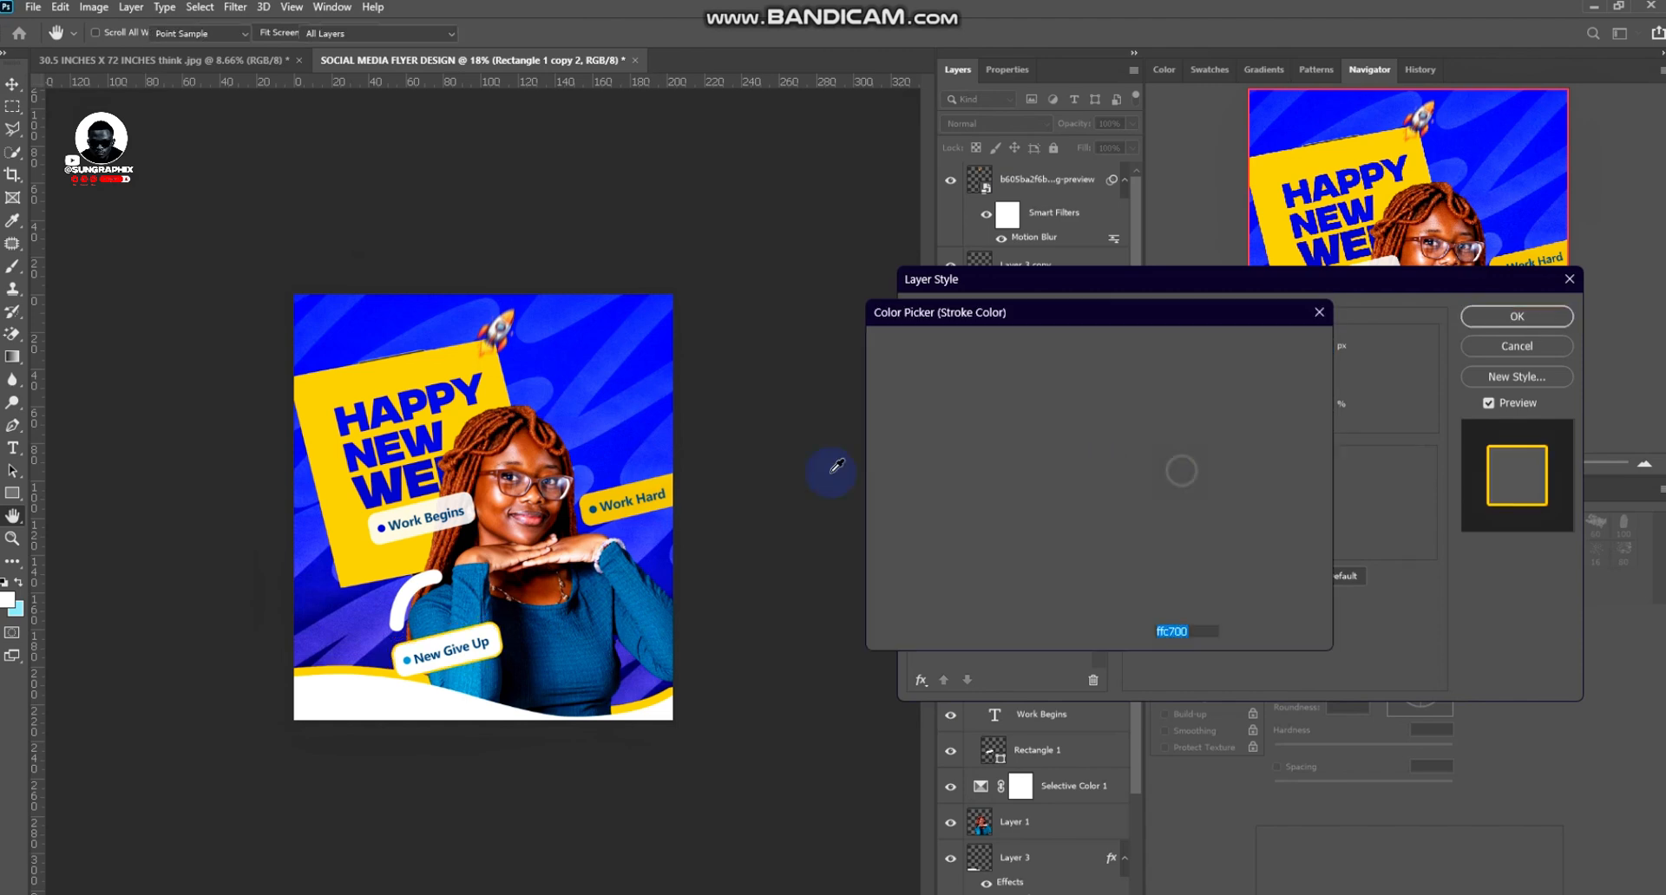
left_click(577, 345)
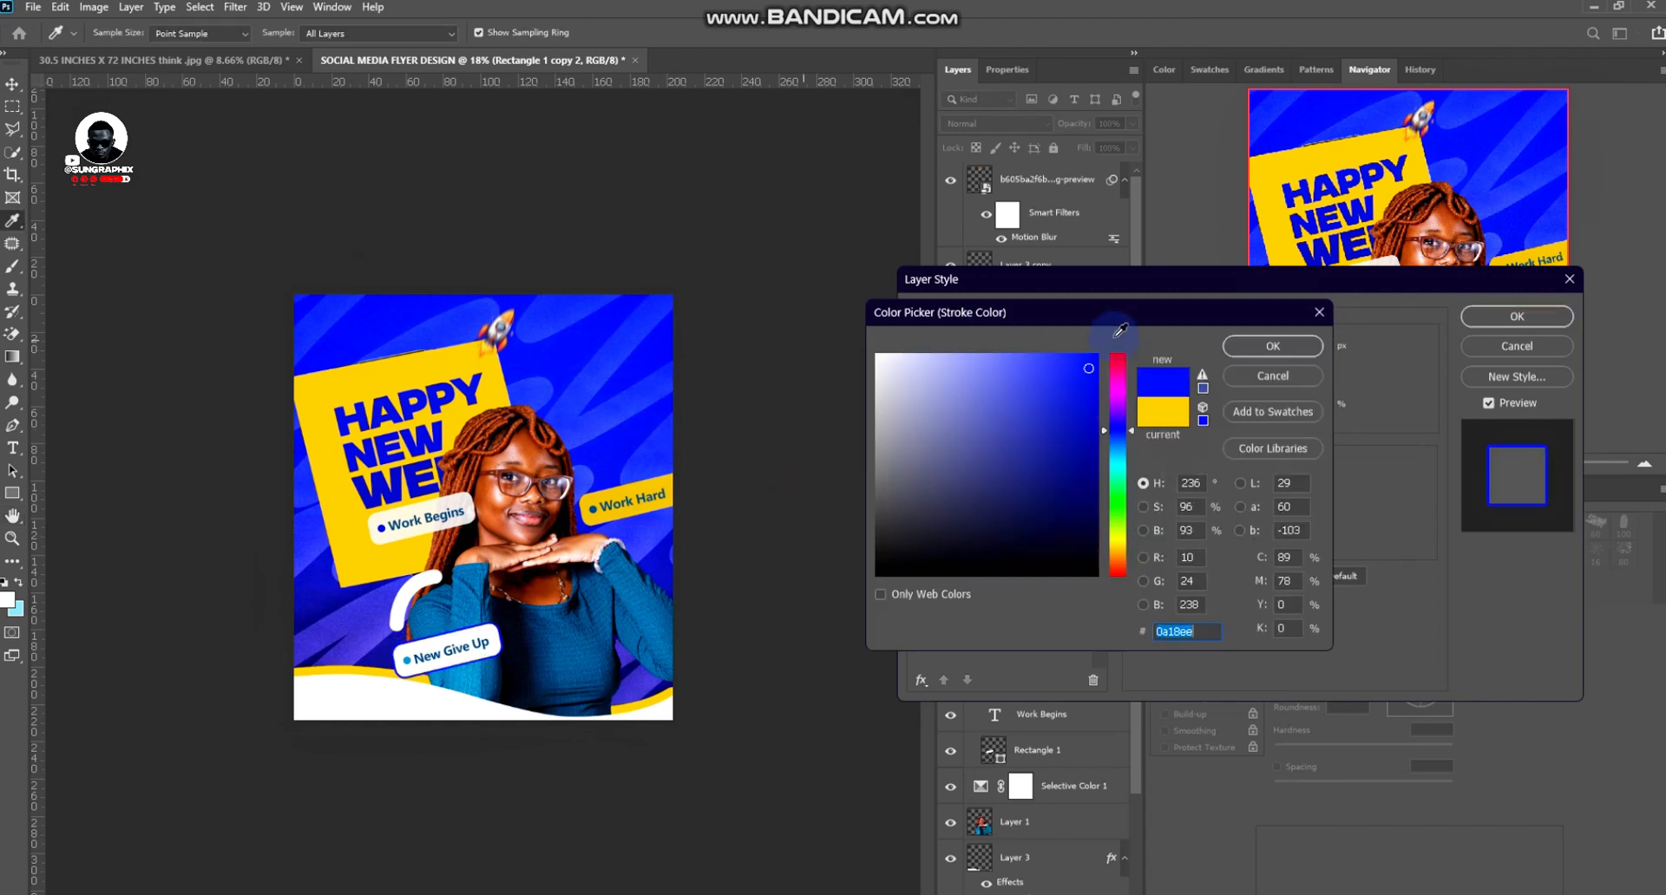
left_click(1273, 375)
left_click(1515, 345)
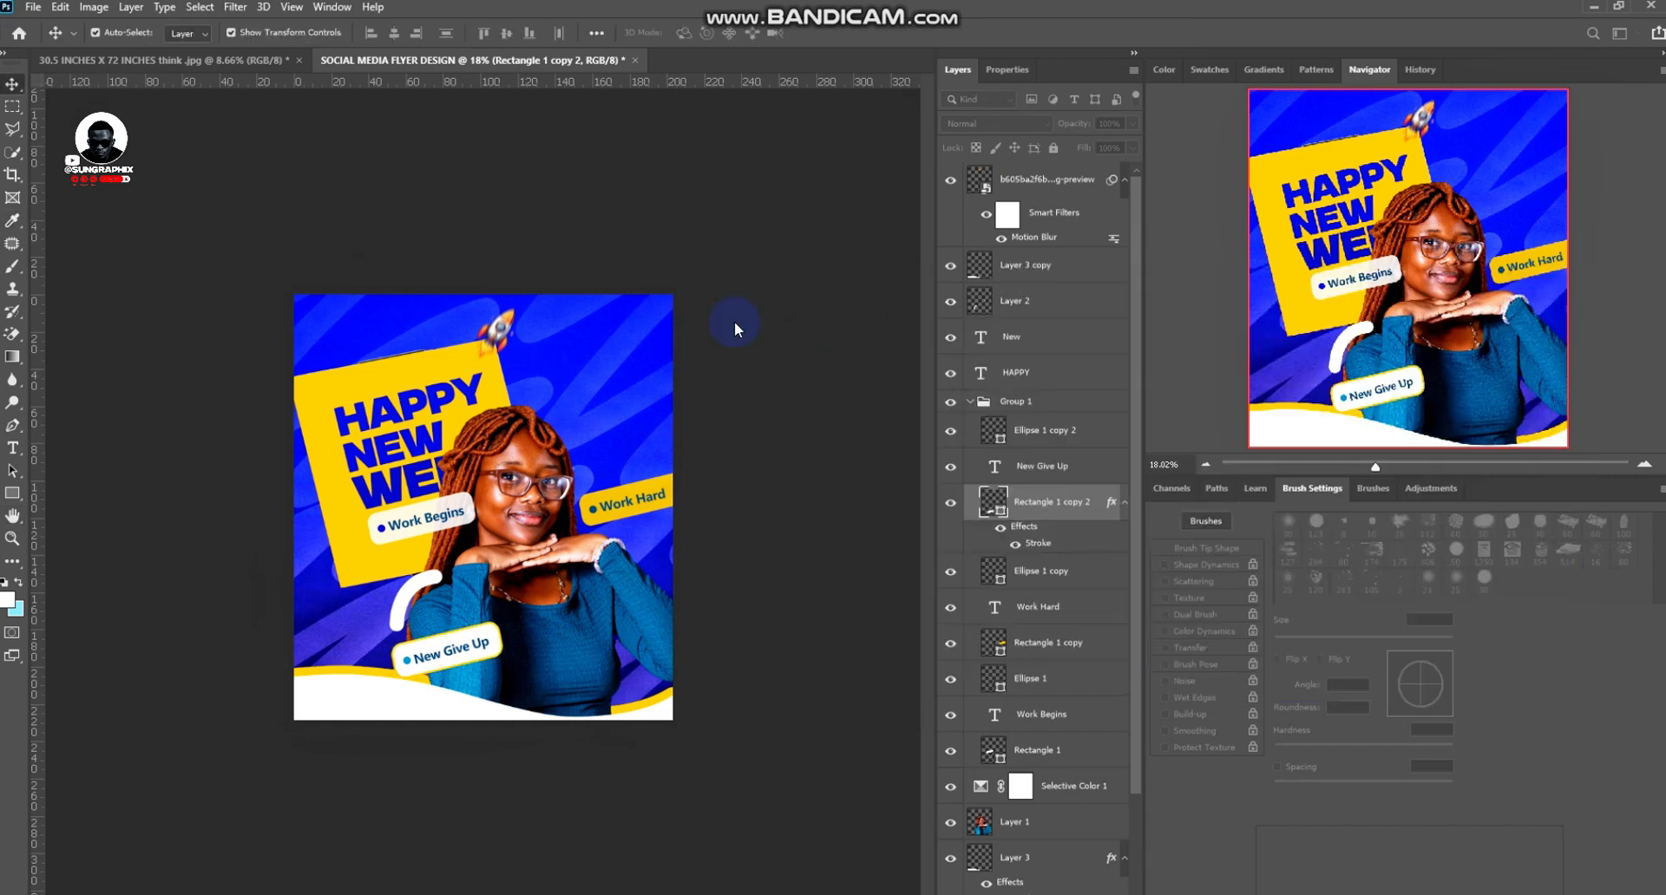
left_click(768, 292)
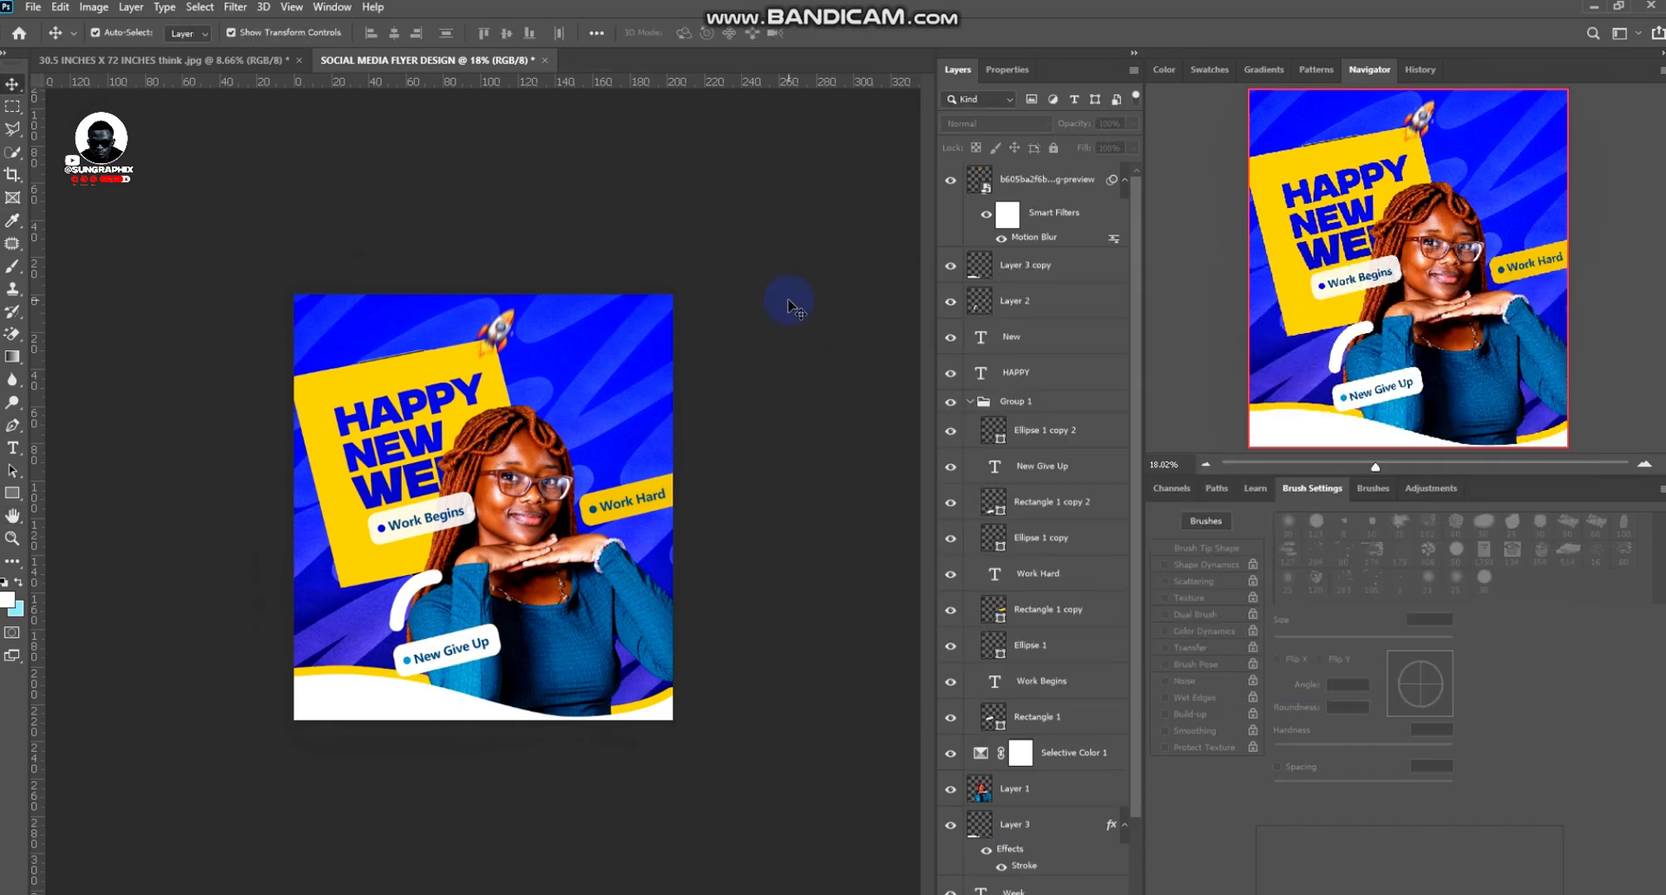
Place the grainy grey texture image 129b1dff96d4e389c7f8a038908ab795 from the Downloads folder onto the flyer
scroll(788, 304, "up", 1)
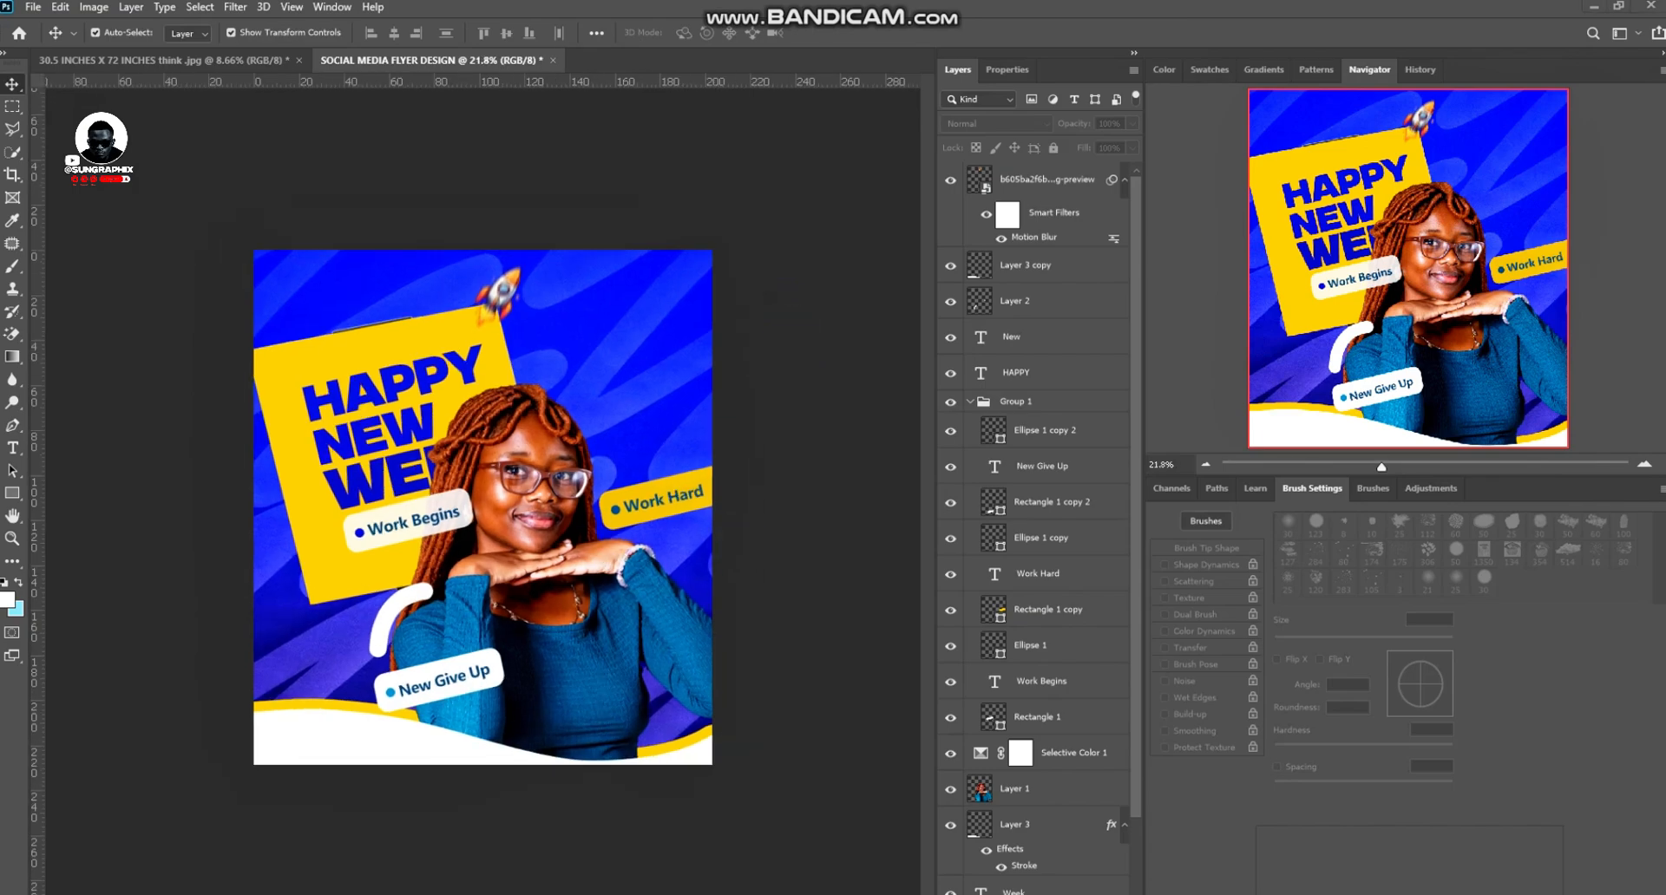
left_click(338, 833)
scroll(1470, 514, "down", 10)
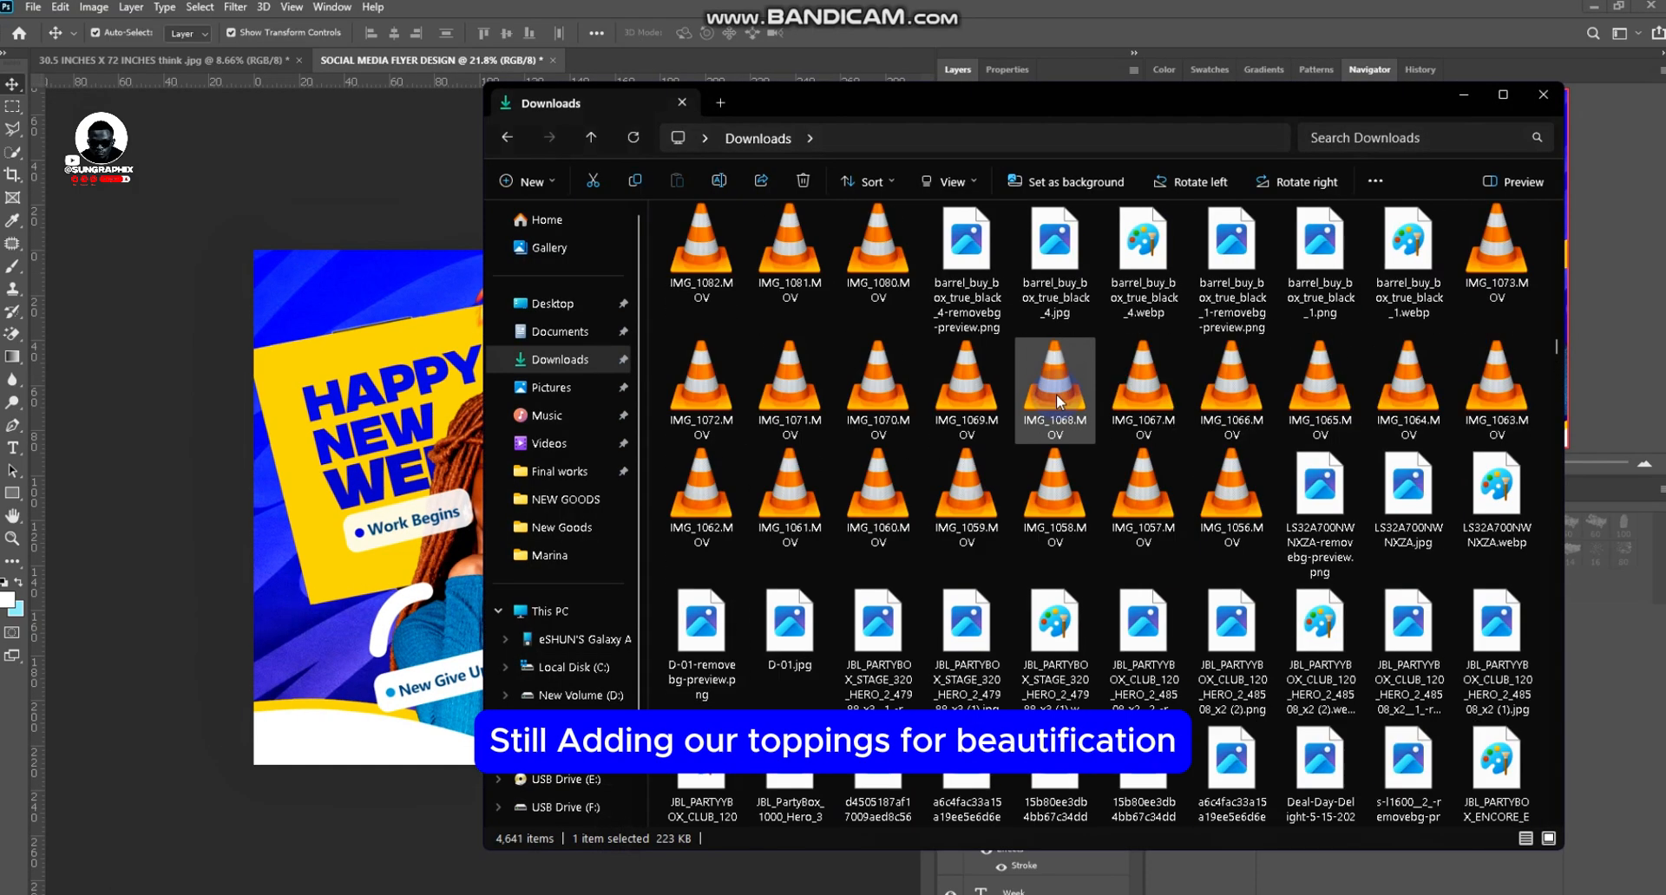
scroll(1054, 394, "up", 10)
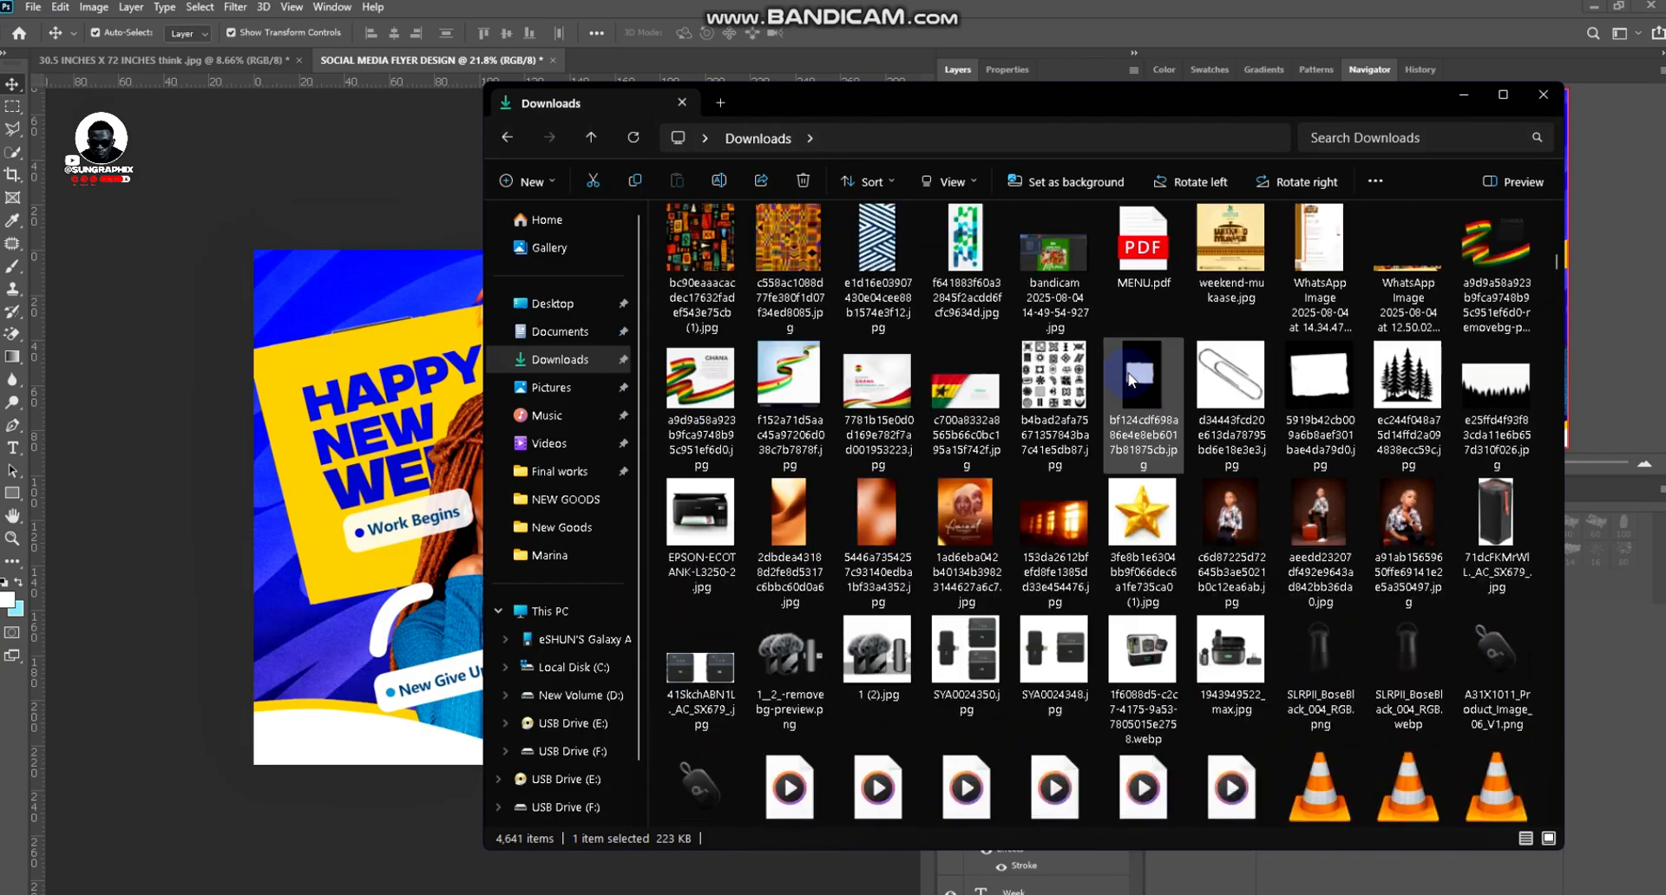
scroll(1128, 390, "up", 10)
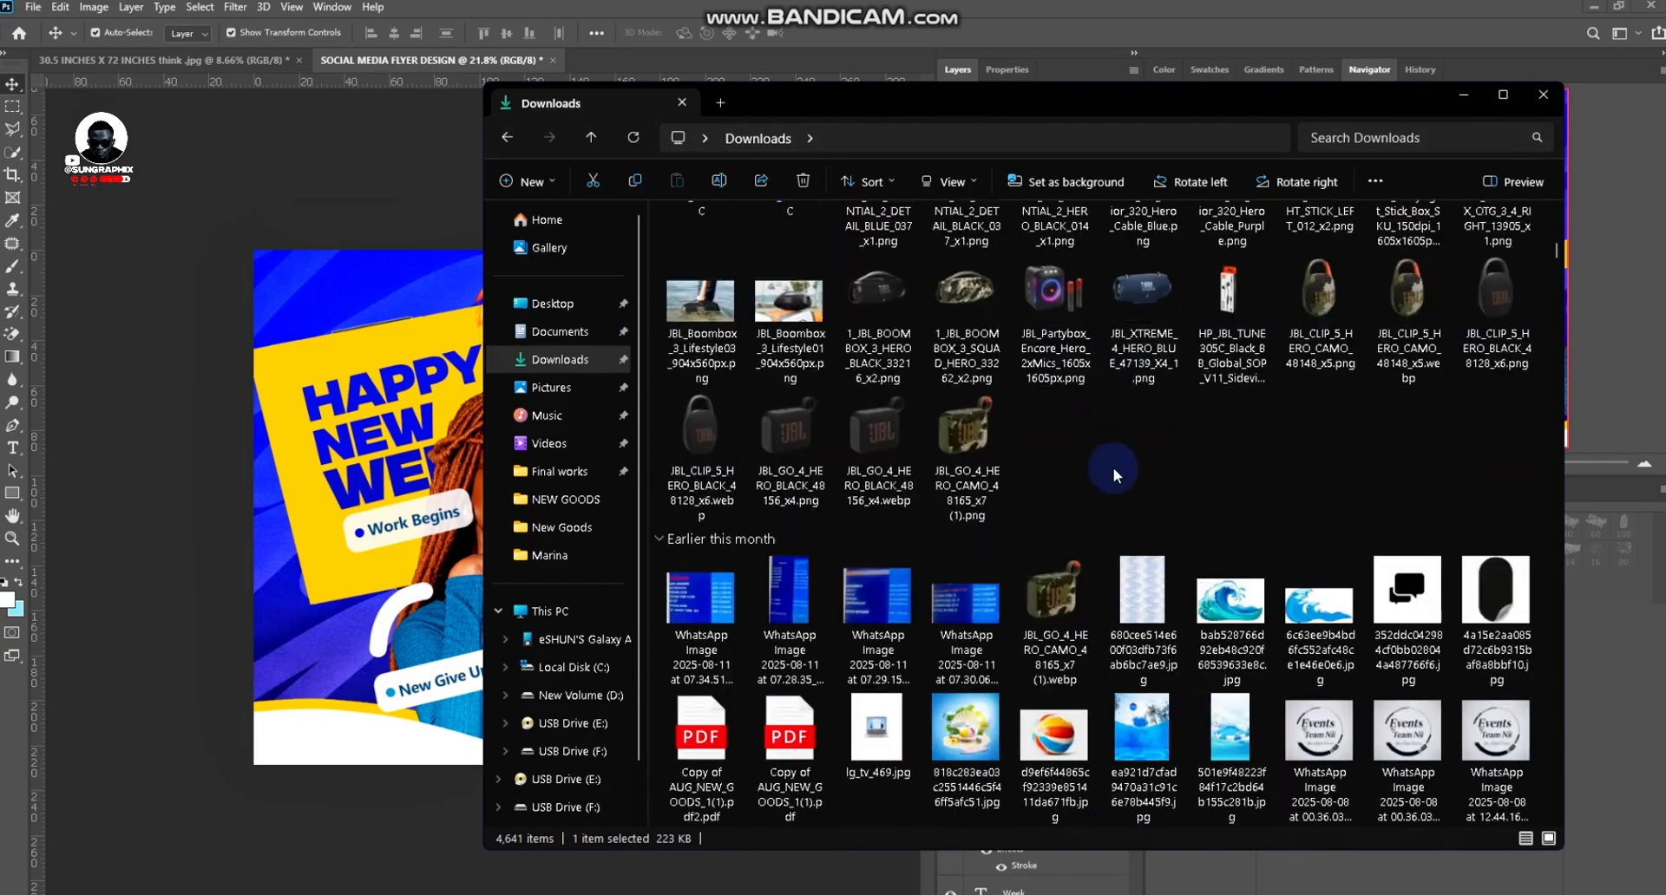
scroll(1120, 494, "down", 15)
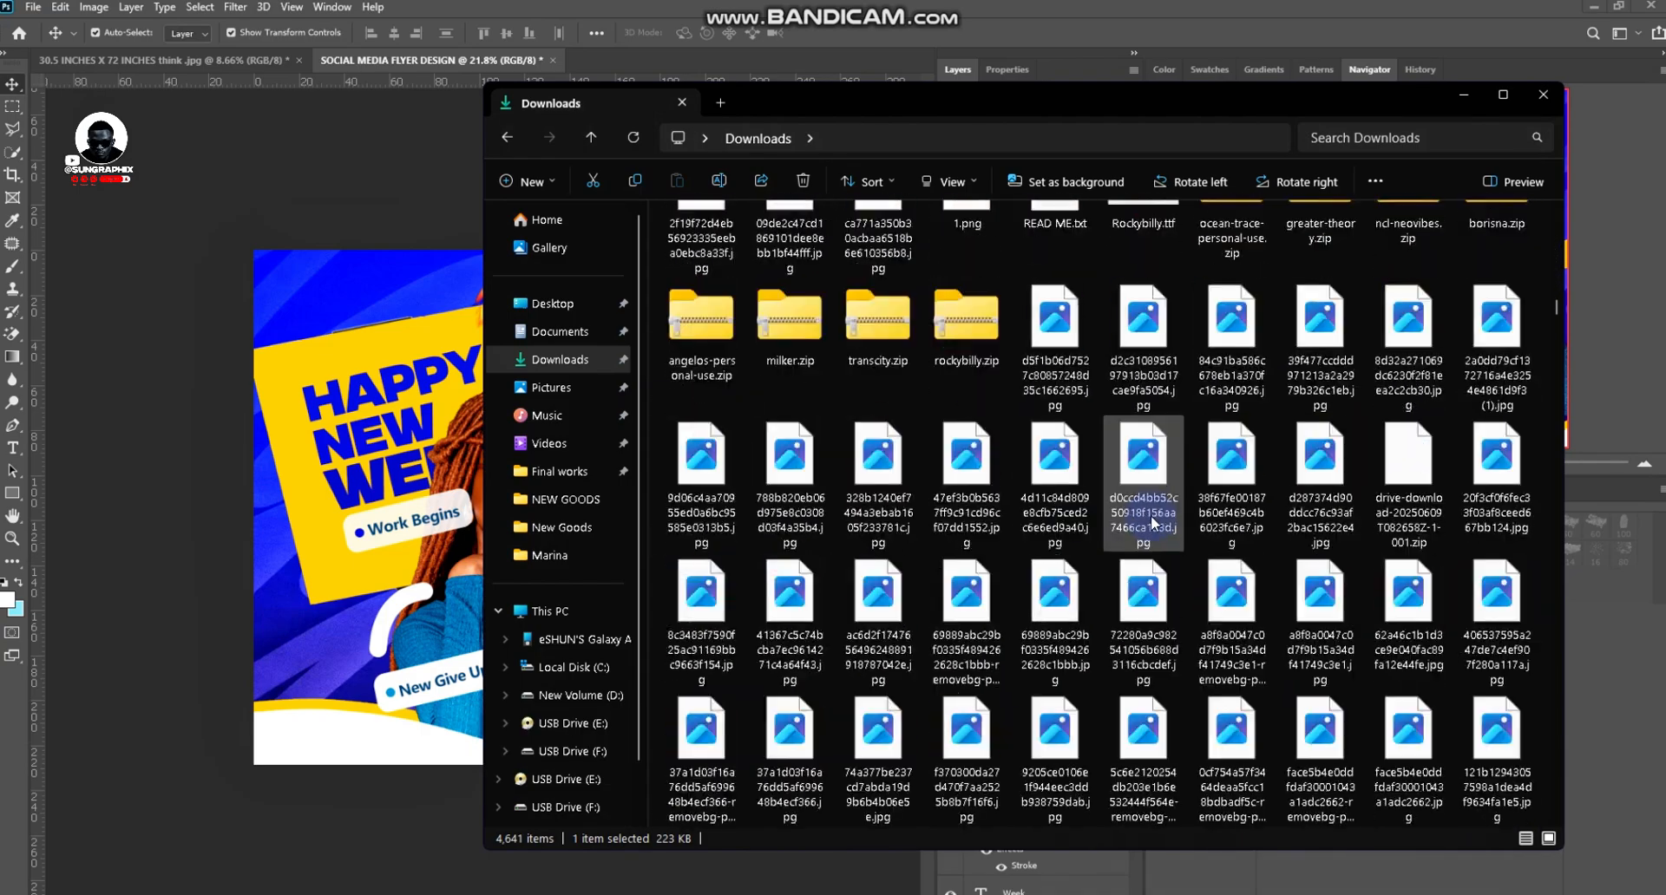
scroll(1152, 520, "down", 5)
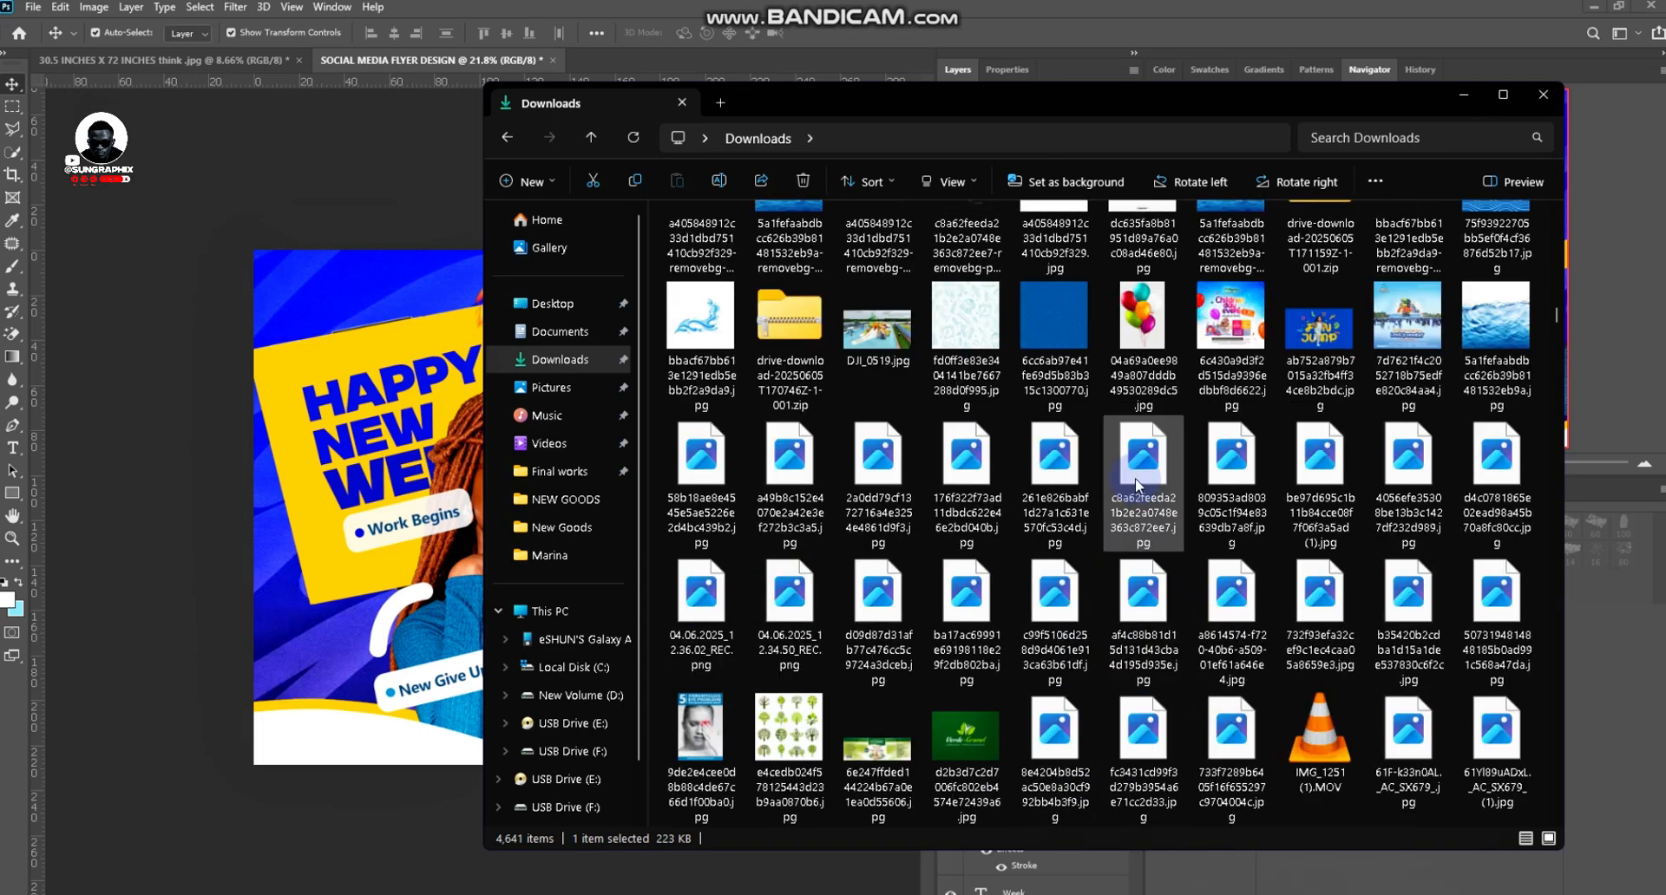
scroll(1136, 486, "down", 10)
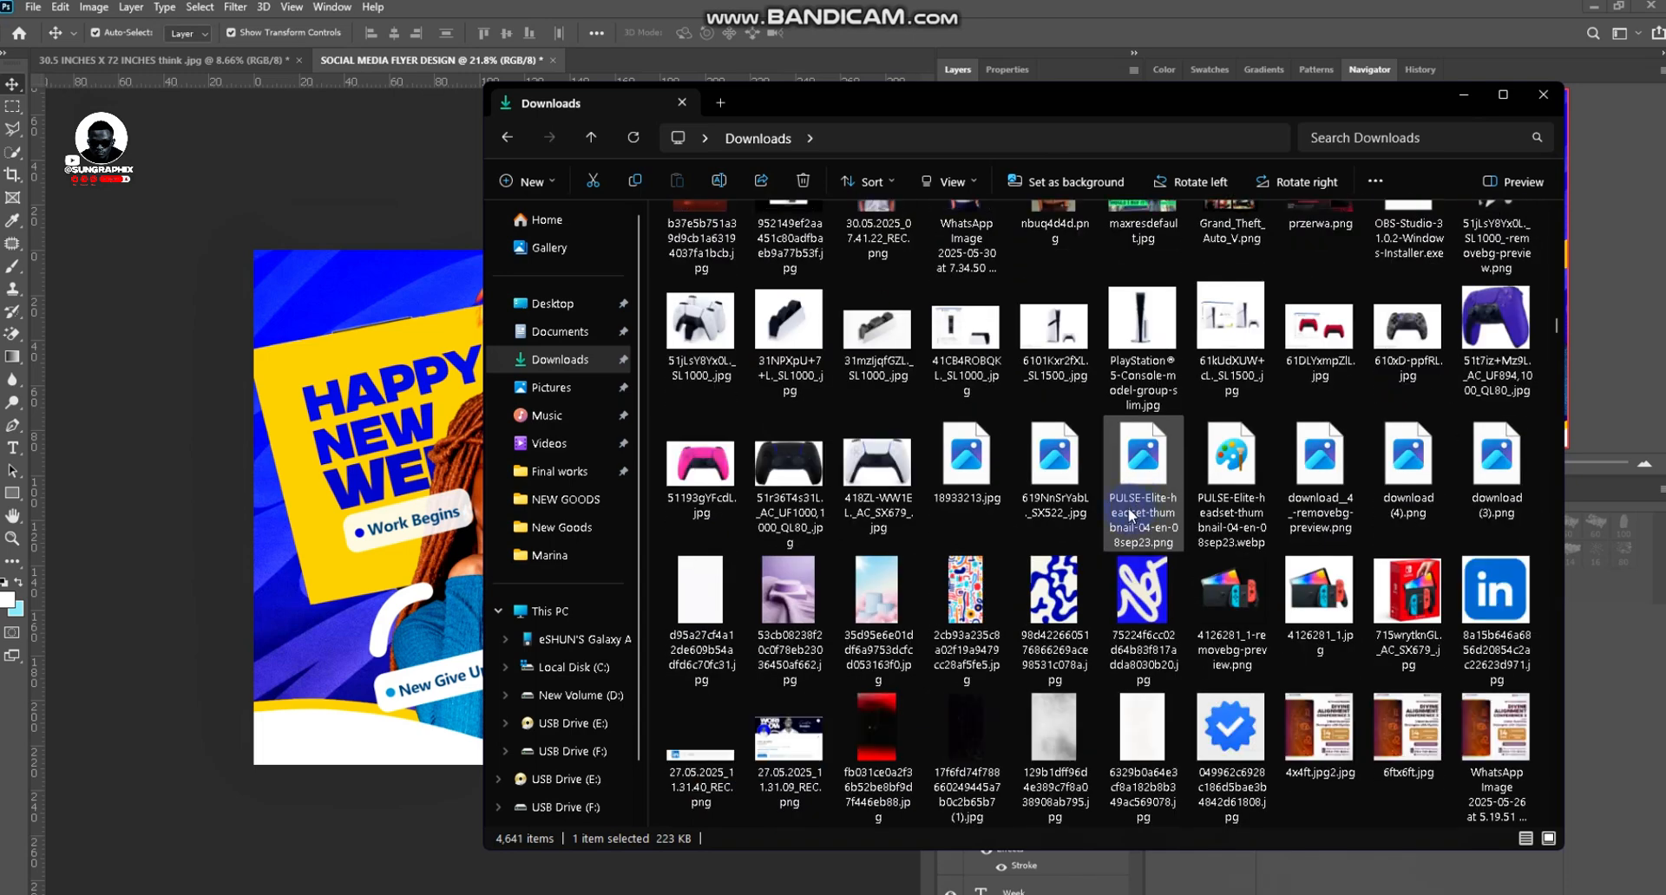
left_click_drag(1055, 721, 375, 568)
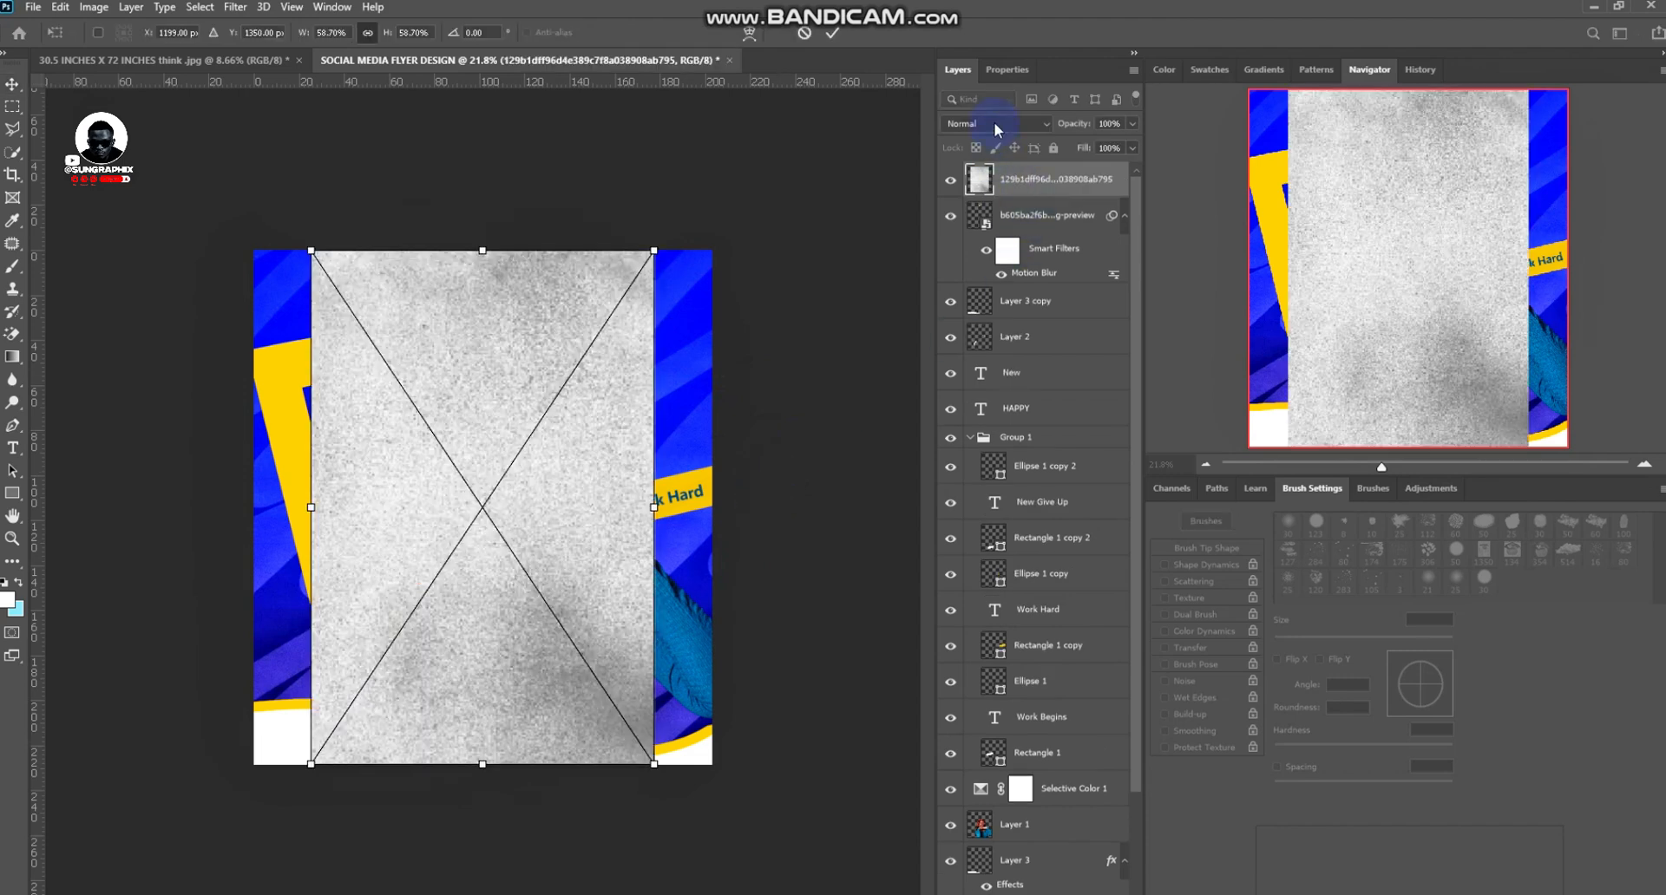
Set the texture layer's blend mode to Multiply and scale it to 90.35% so it covers the whole flyer
left_click(996, 124)
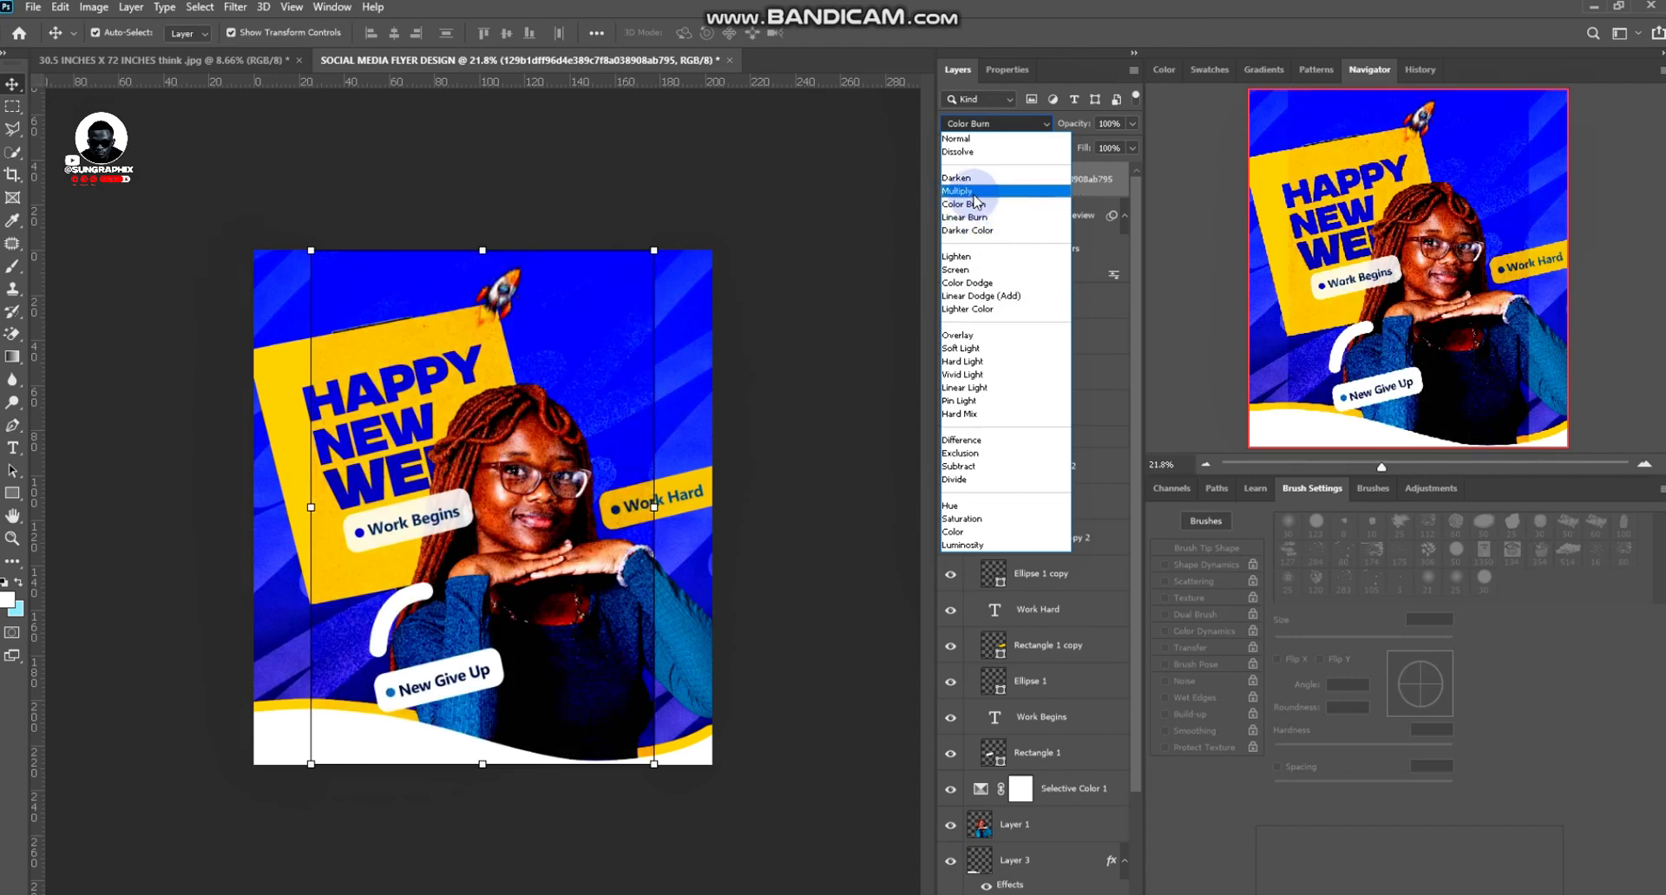
left_click(972, 191)
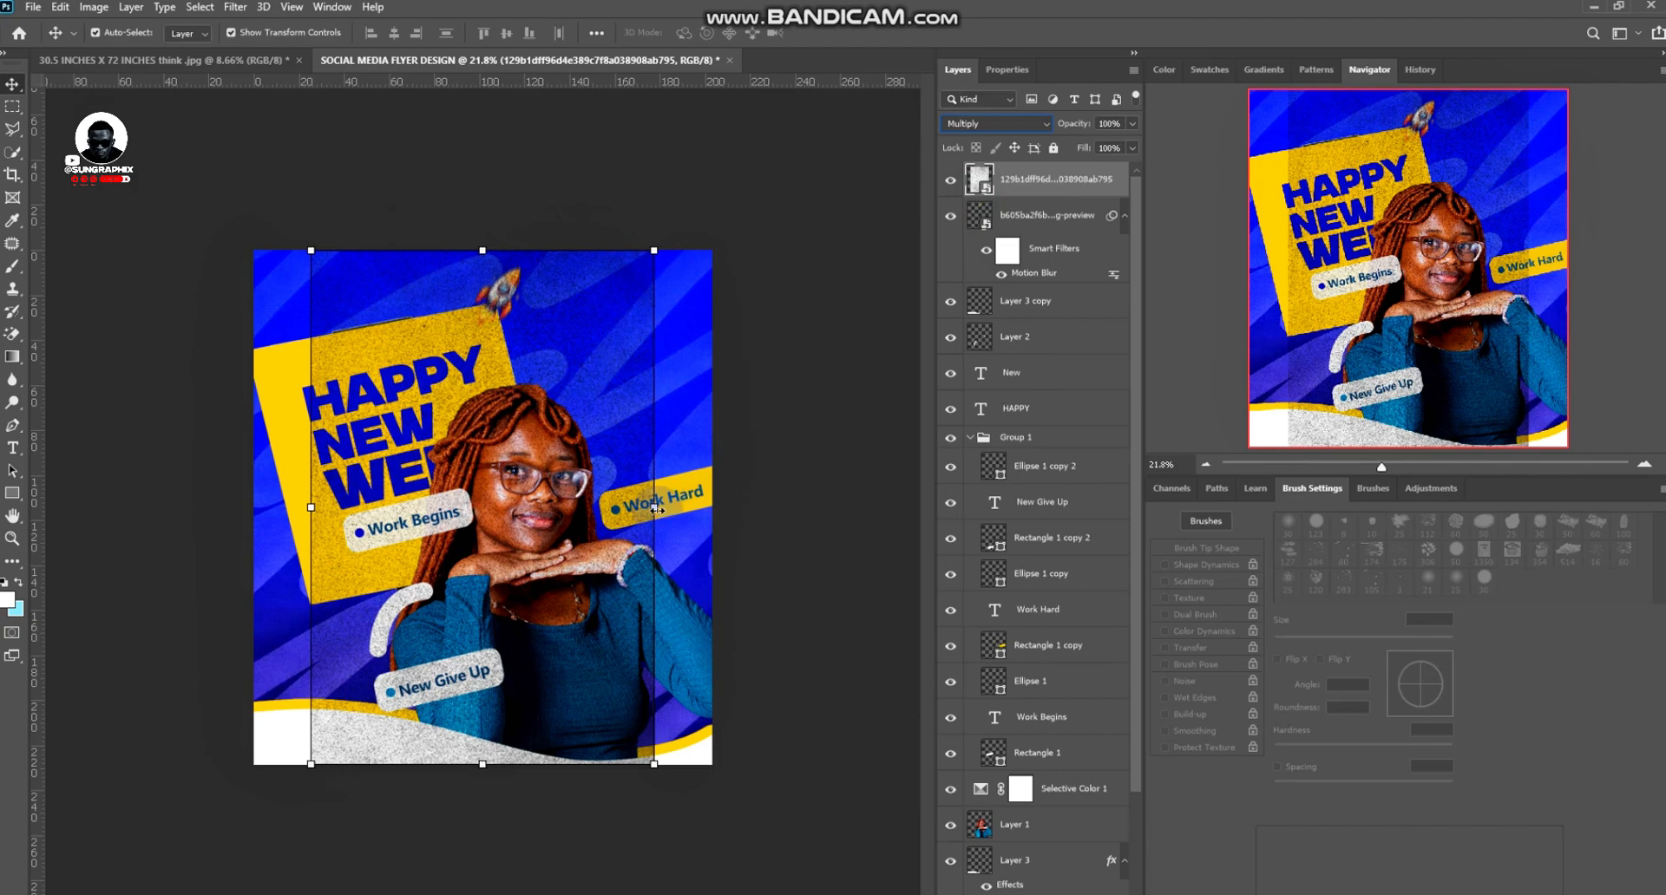
left_click_drag(654, 508, 748, 503)
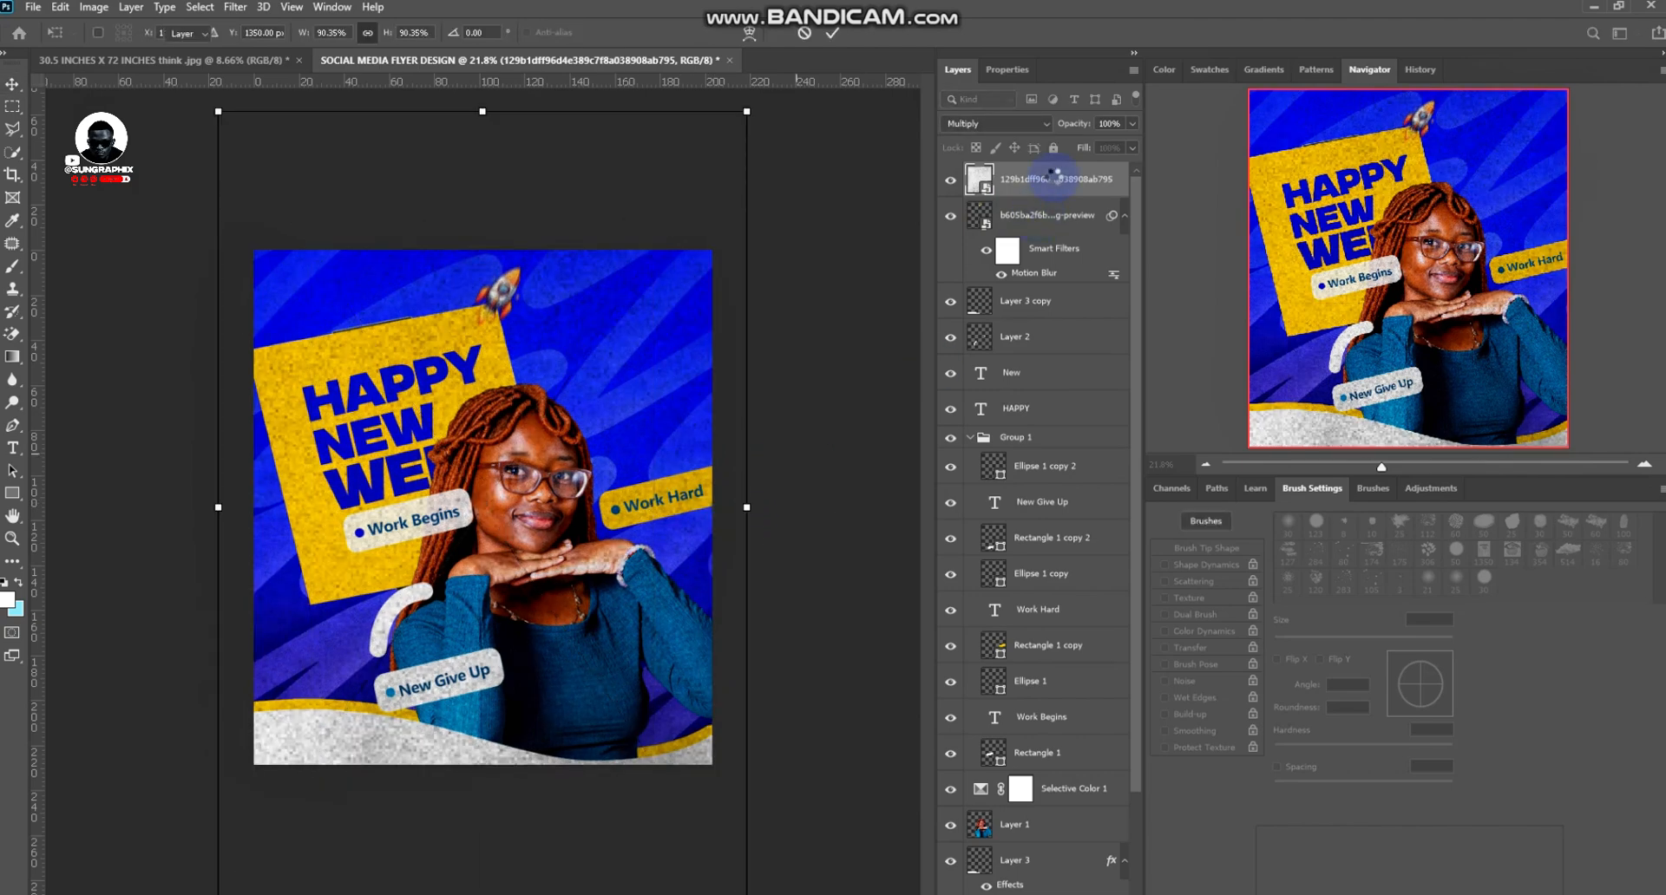
key("Return")
Lower the opacity of the grainy texture layer to 6%
left_click_drag(1076, 124, 1023, 130)
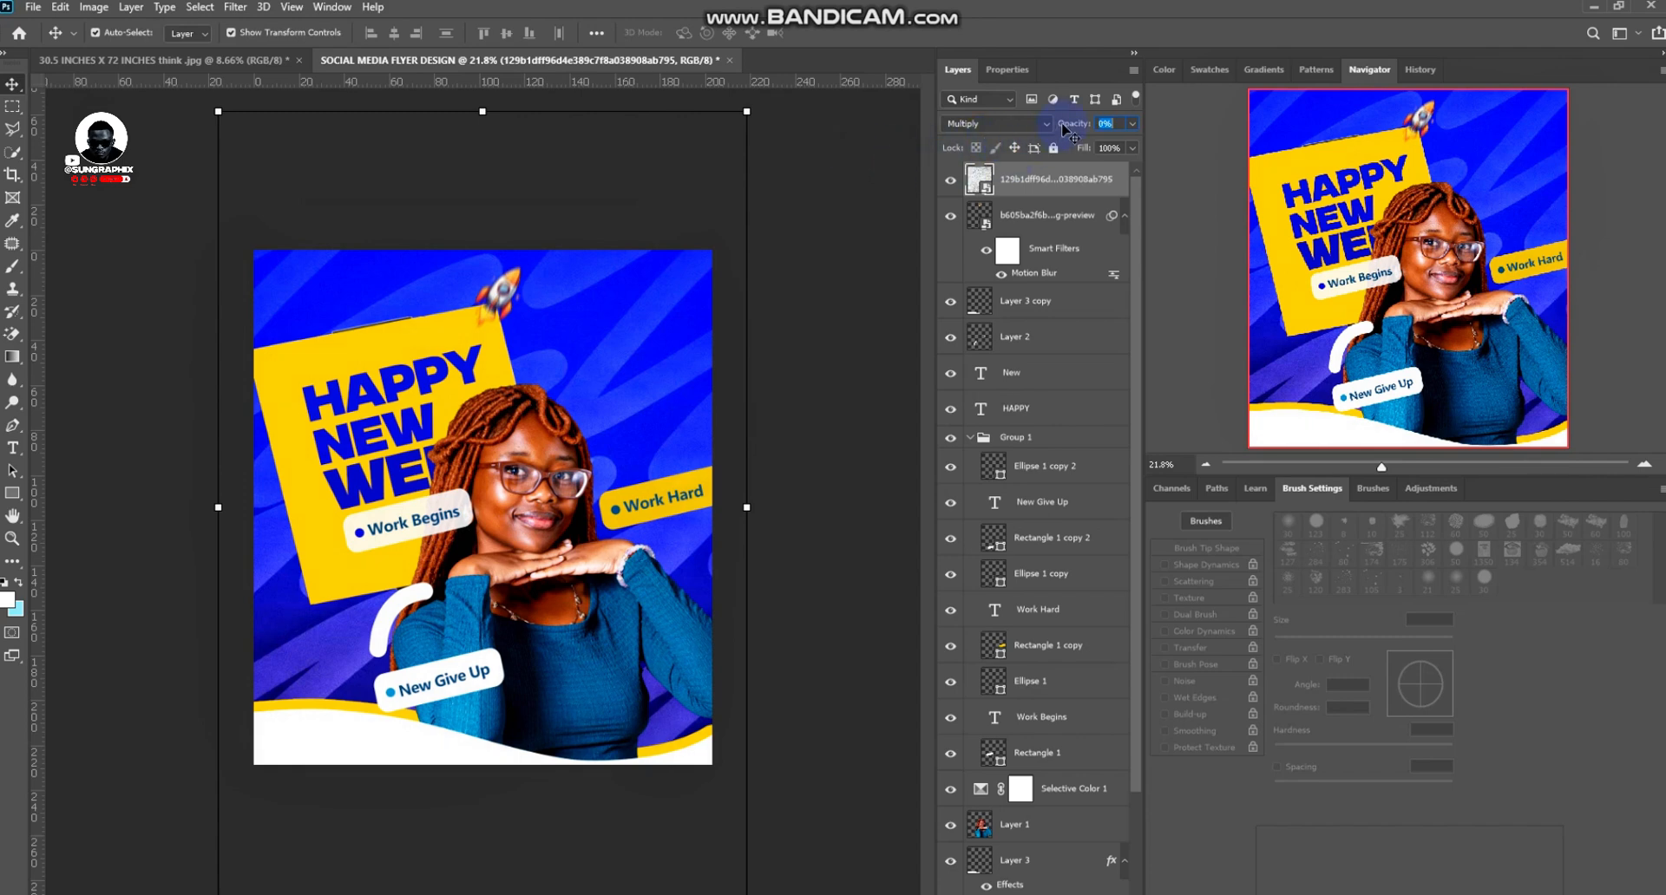
left_click_drag(1073, 127, 1072, 128)
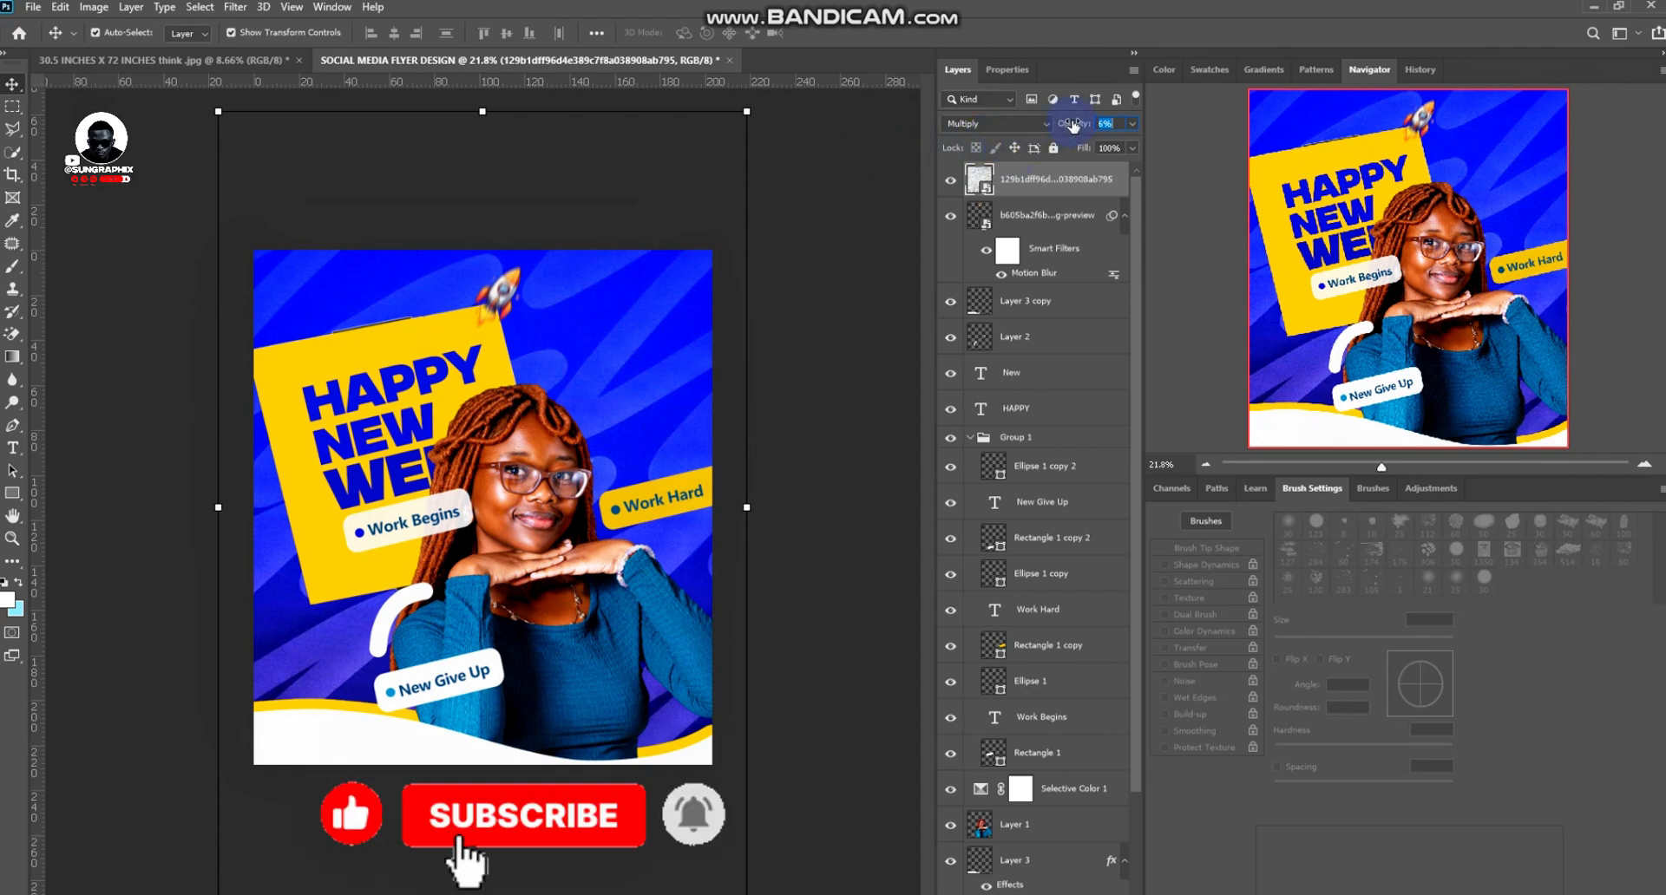
left_click(835, 371)
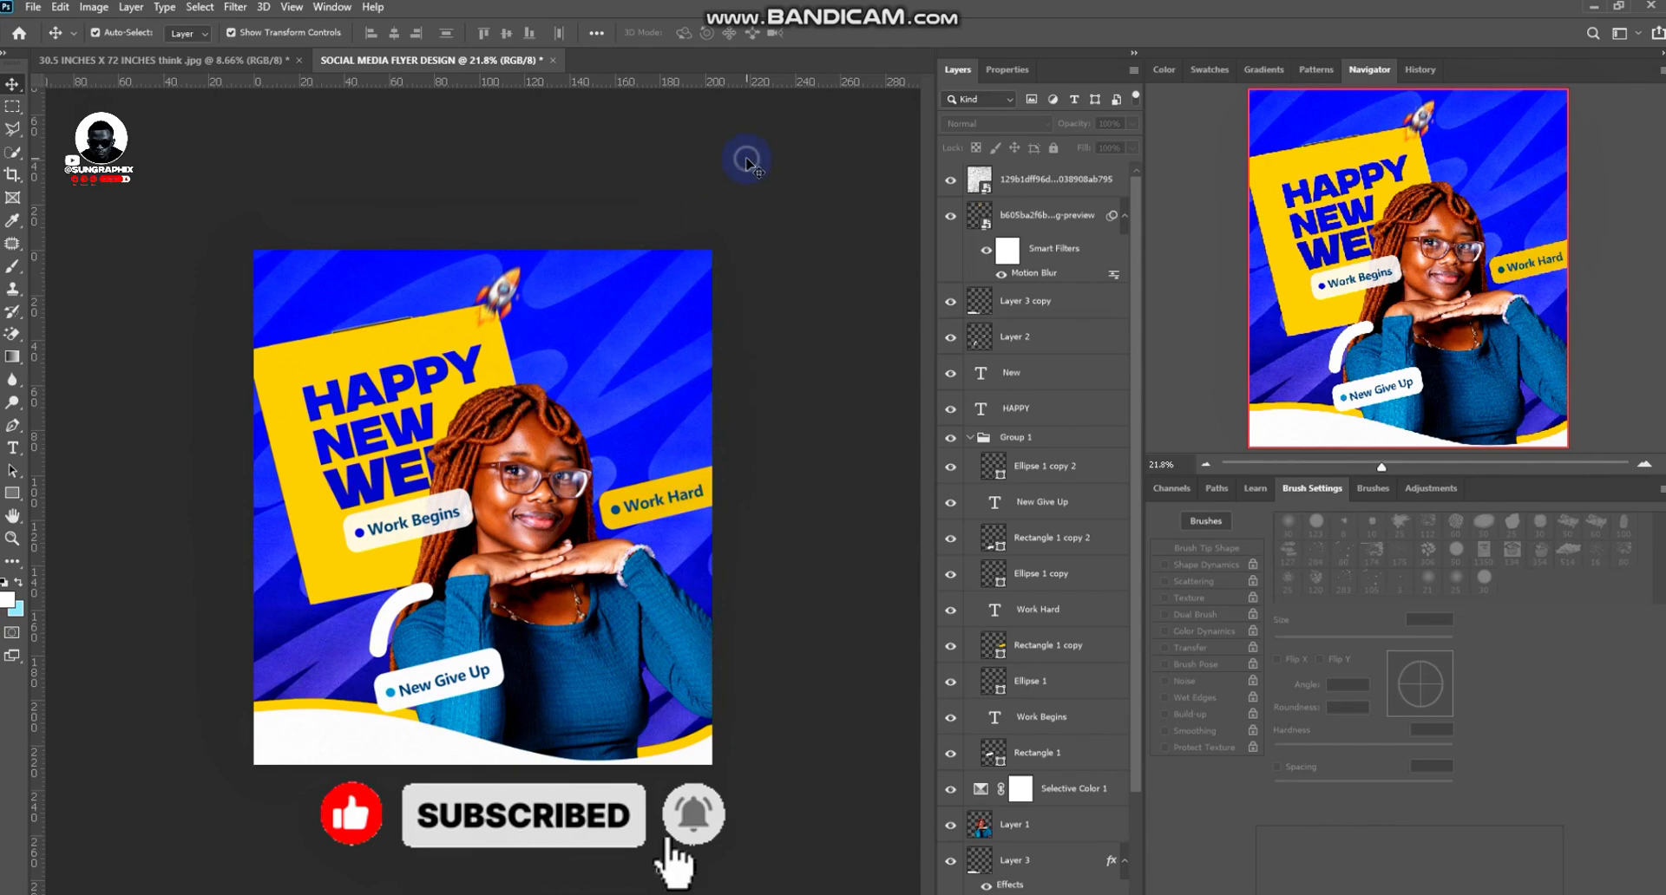
scroll(597, 496, "up", 3)
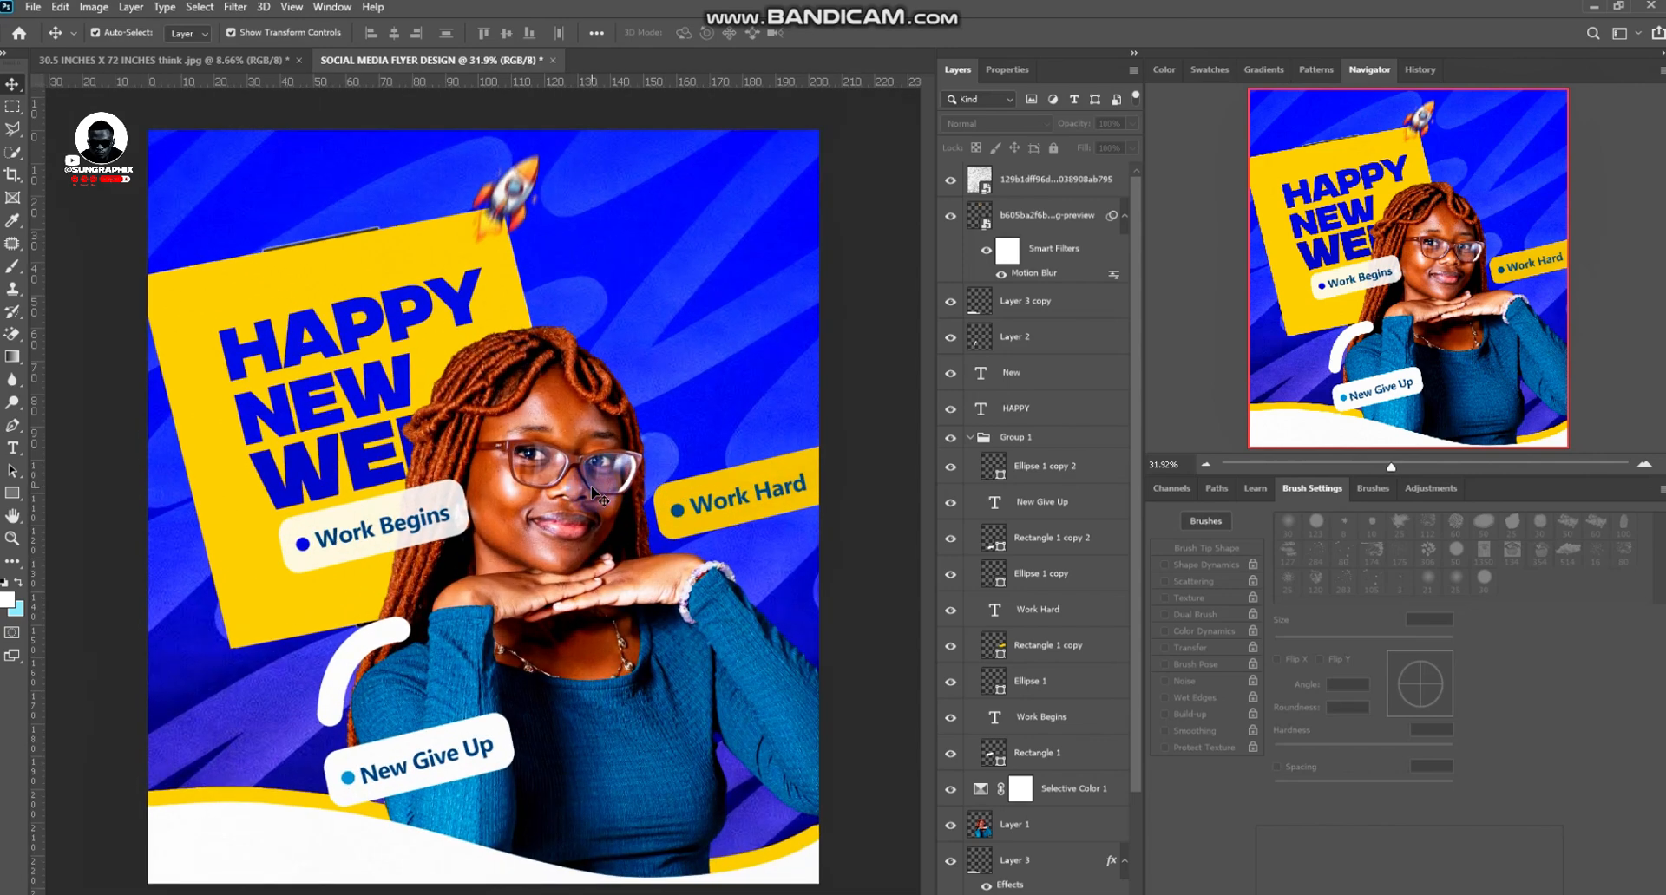
scroll(595, 493, "up", 2)
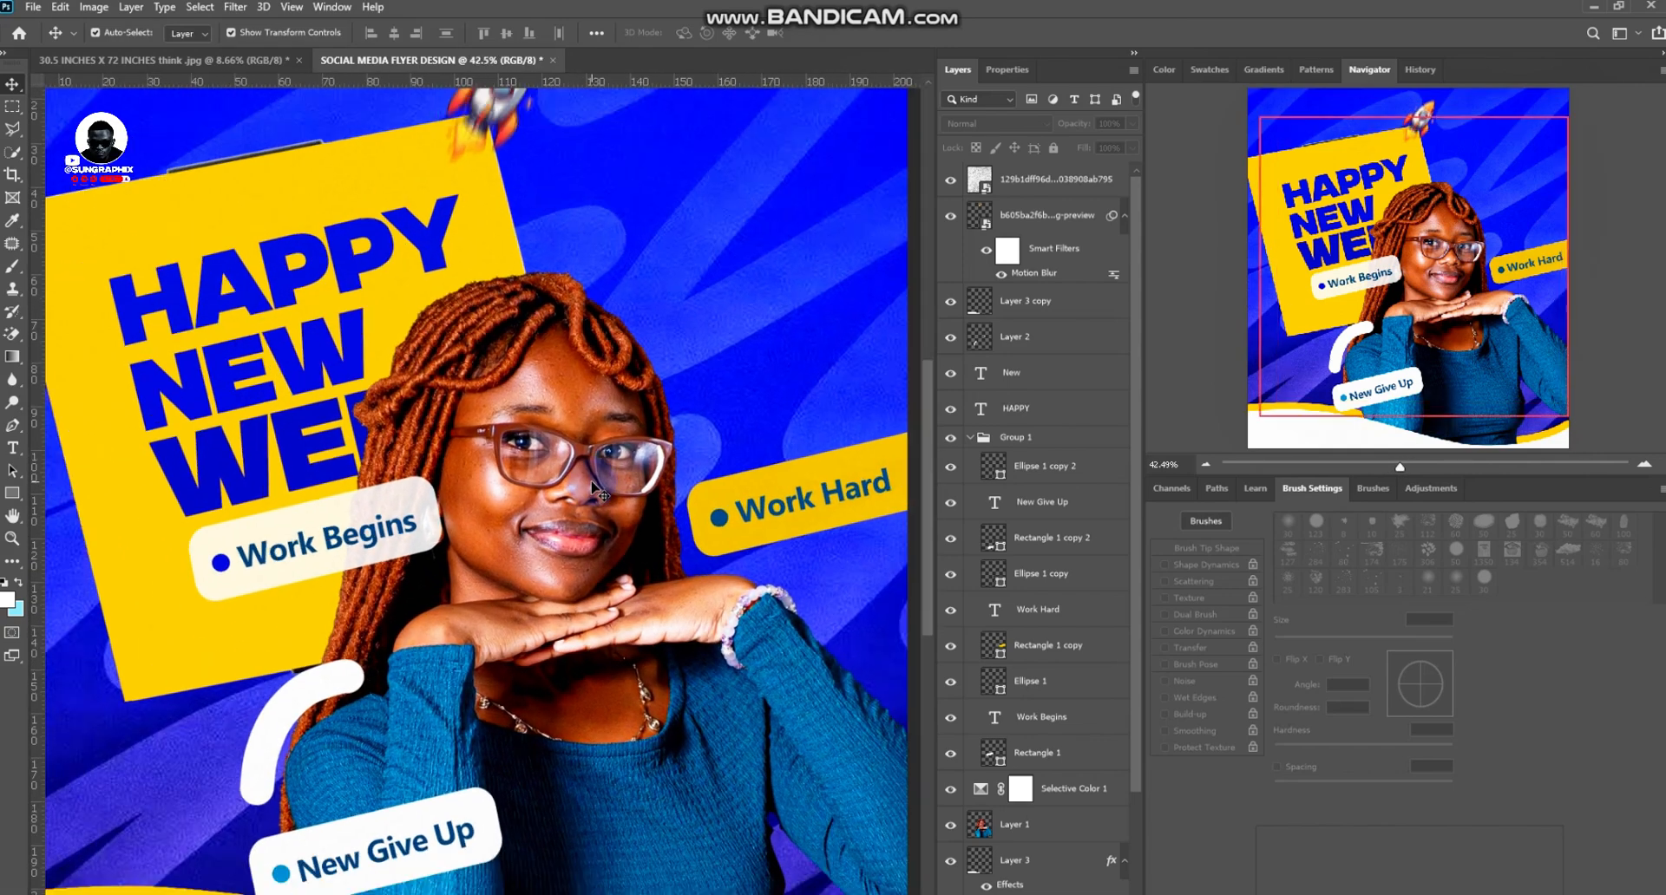